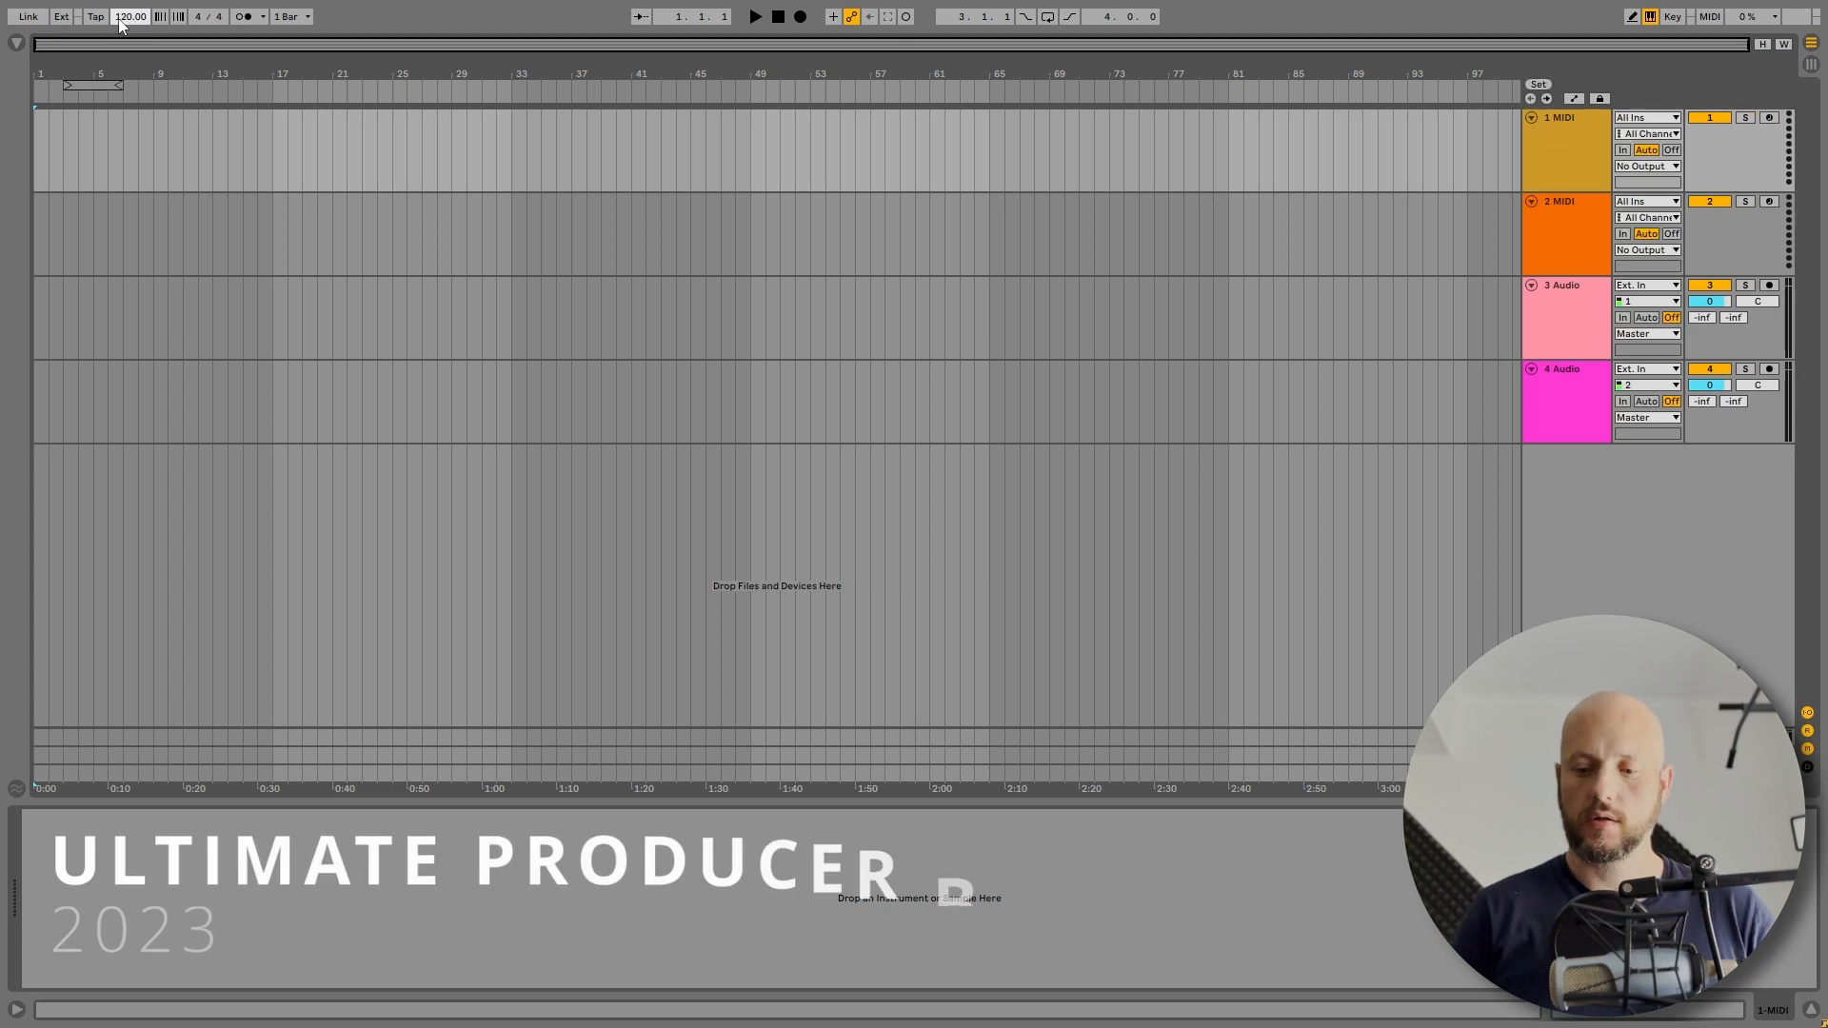
- Set the project tempo to 174 BPM
type("174")
key("Return")
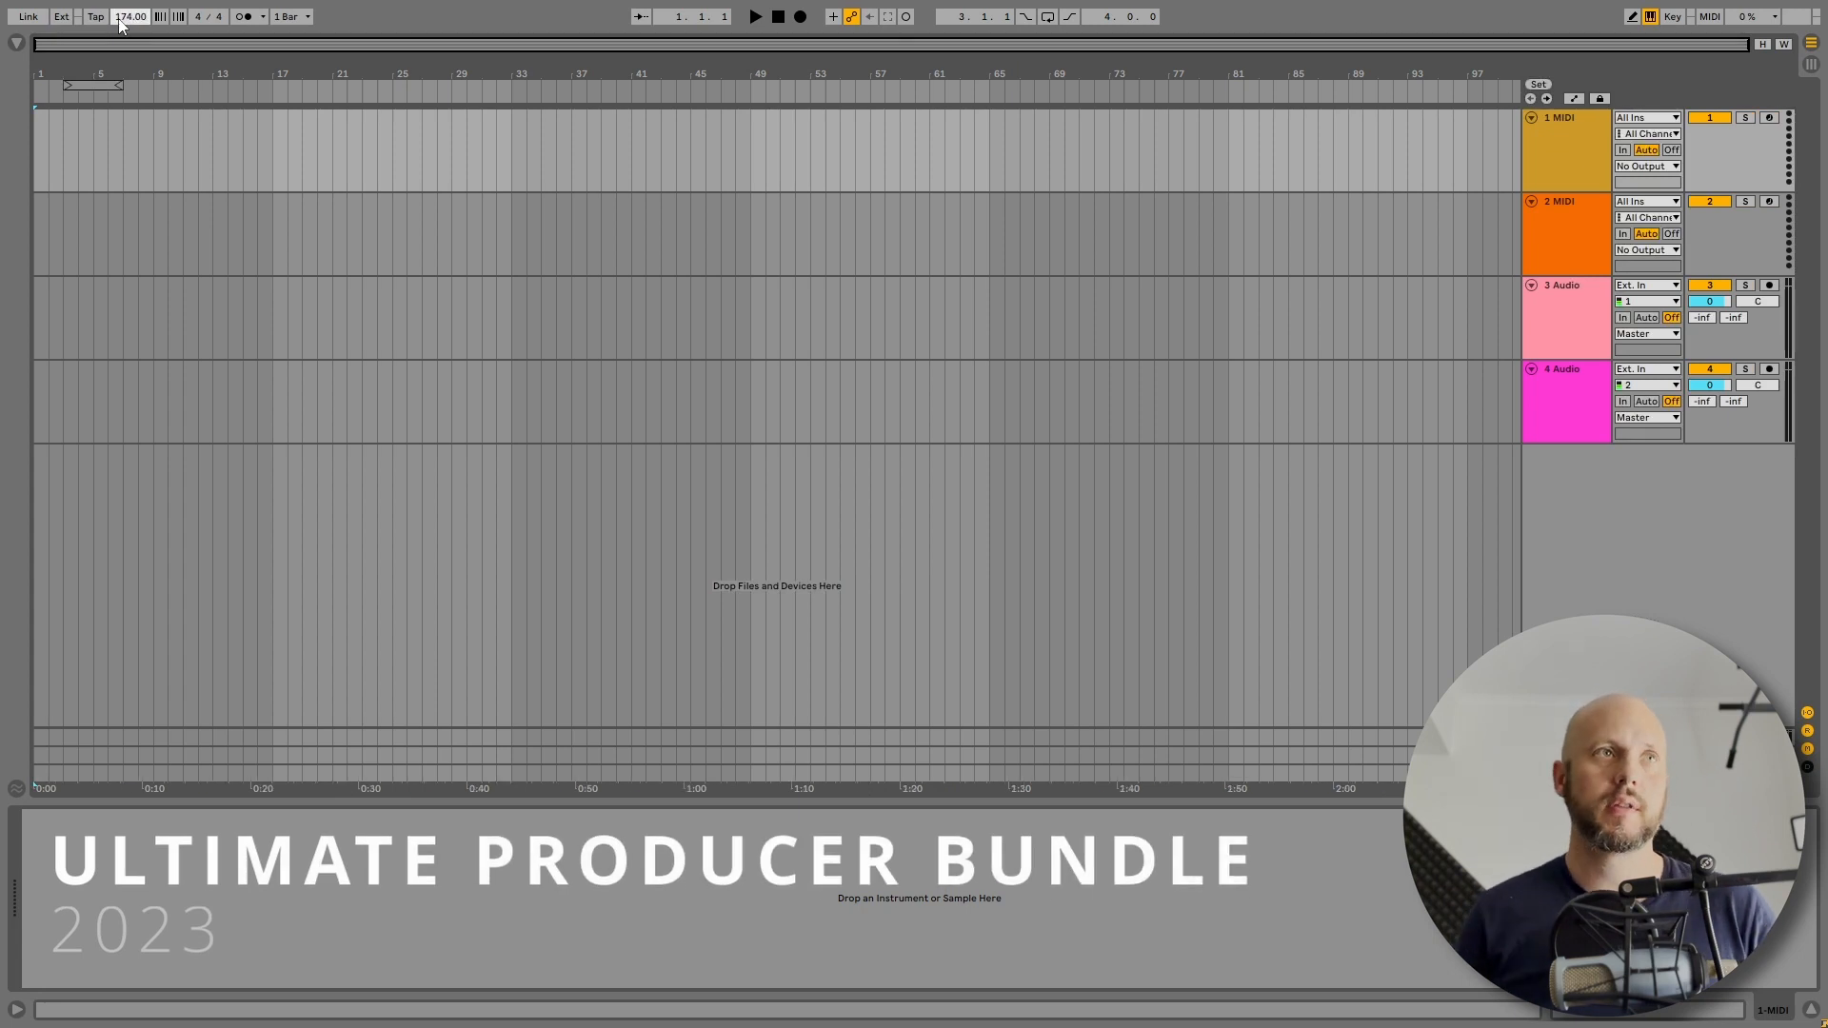
- Open the Ghosthack - Dark Matter pack's Full Drum Loops folder in the browser and audition several of its 172 BPM drum loops
left_click(17, 42)
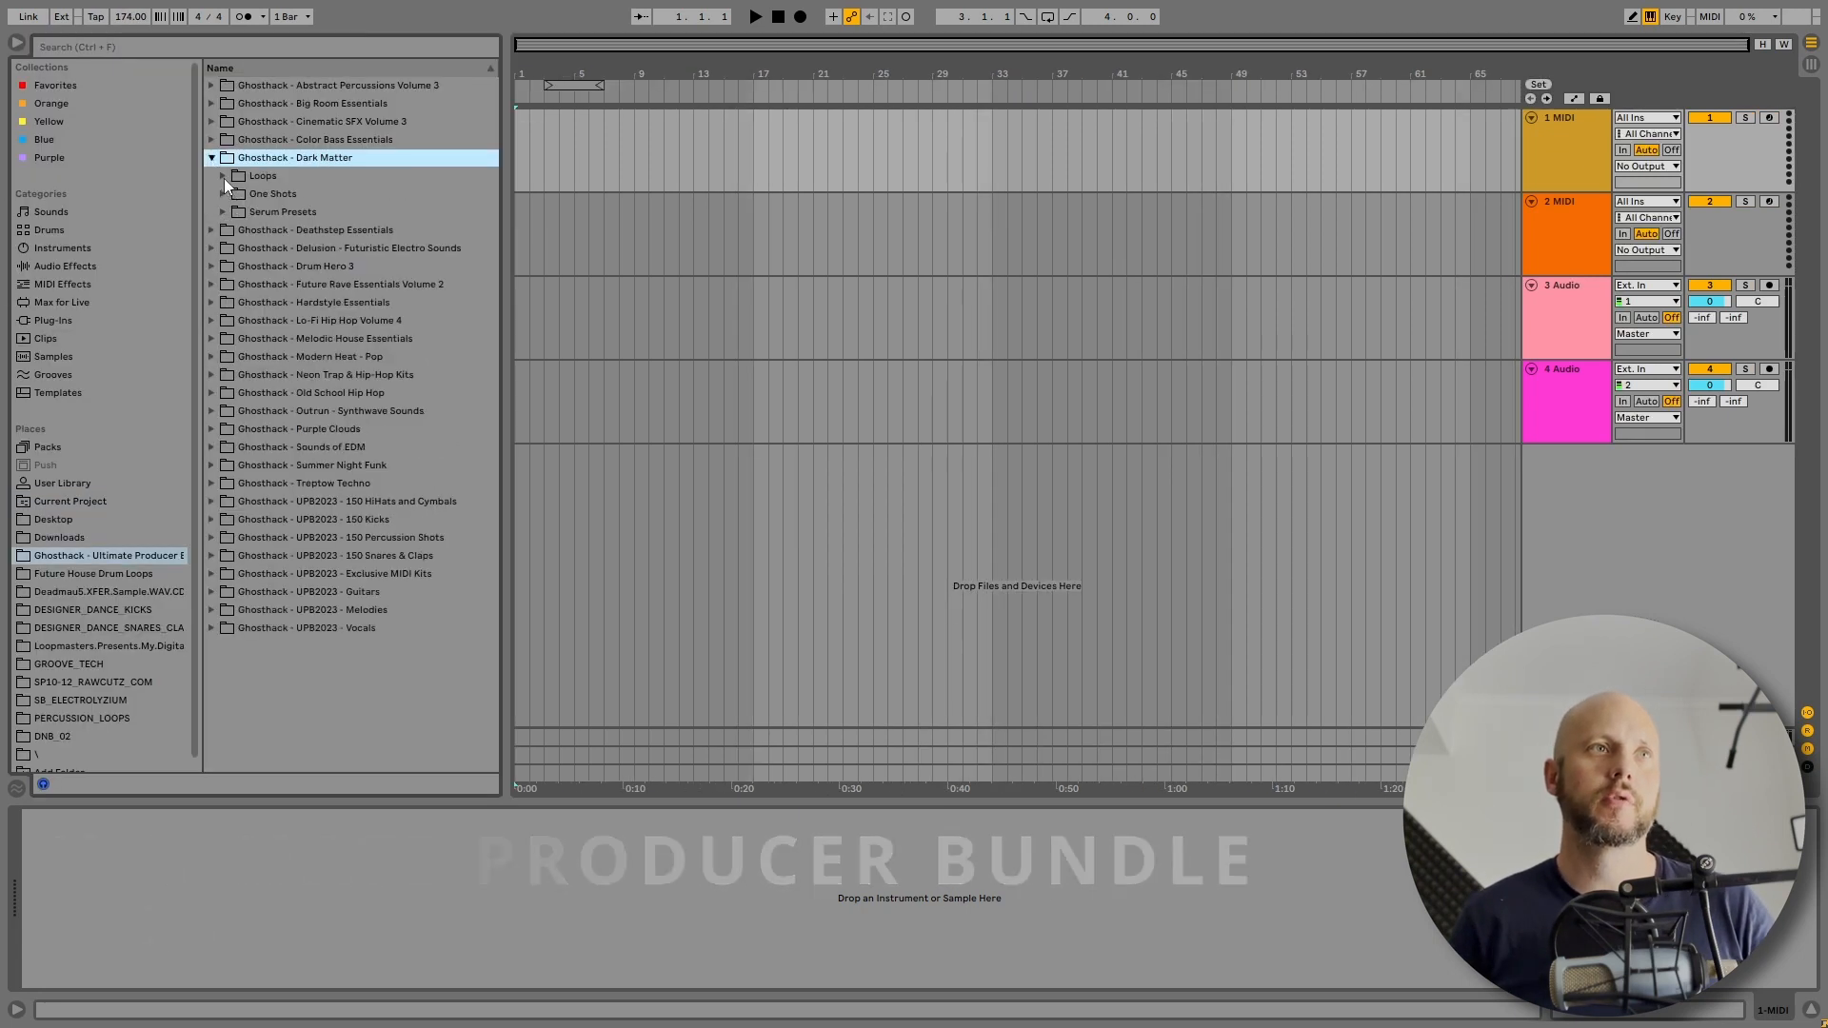
left_click(224, 178)
left_click(235, 218)
left_click(272, 238)
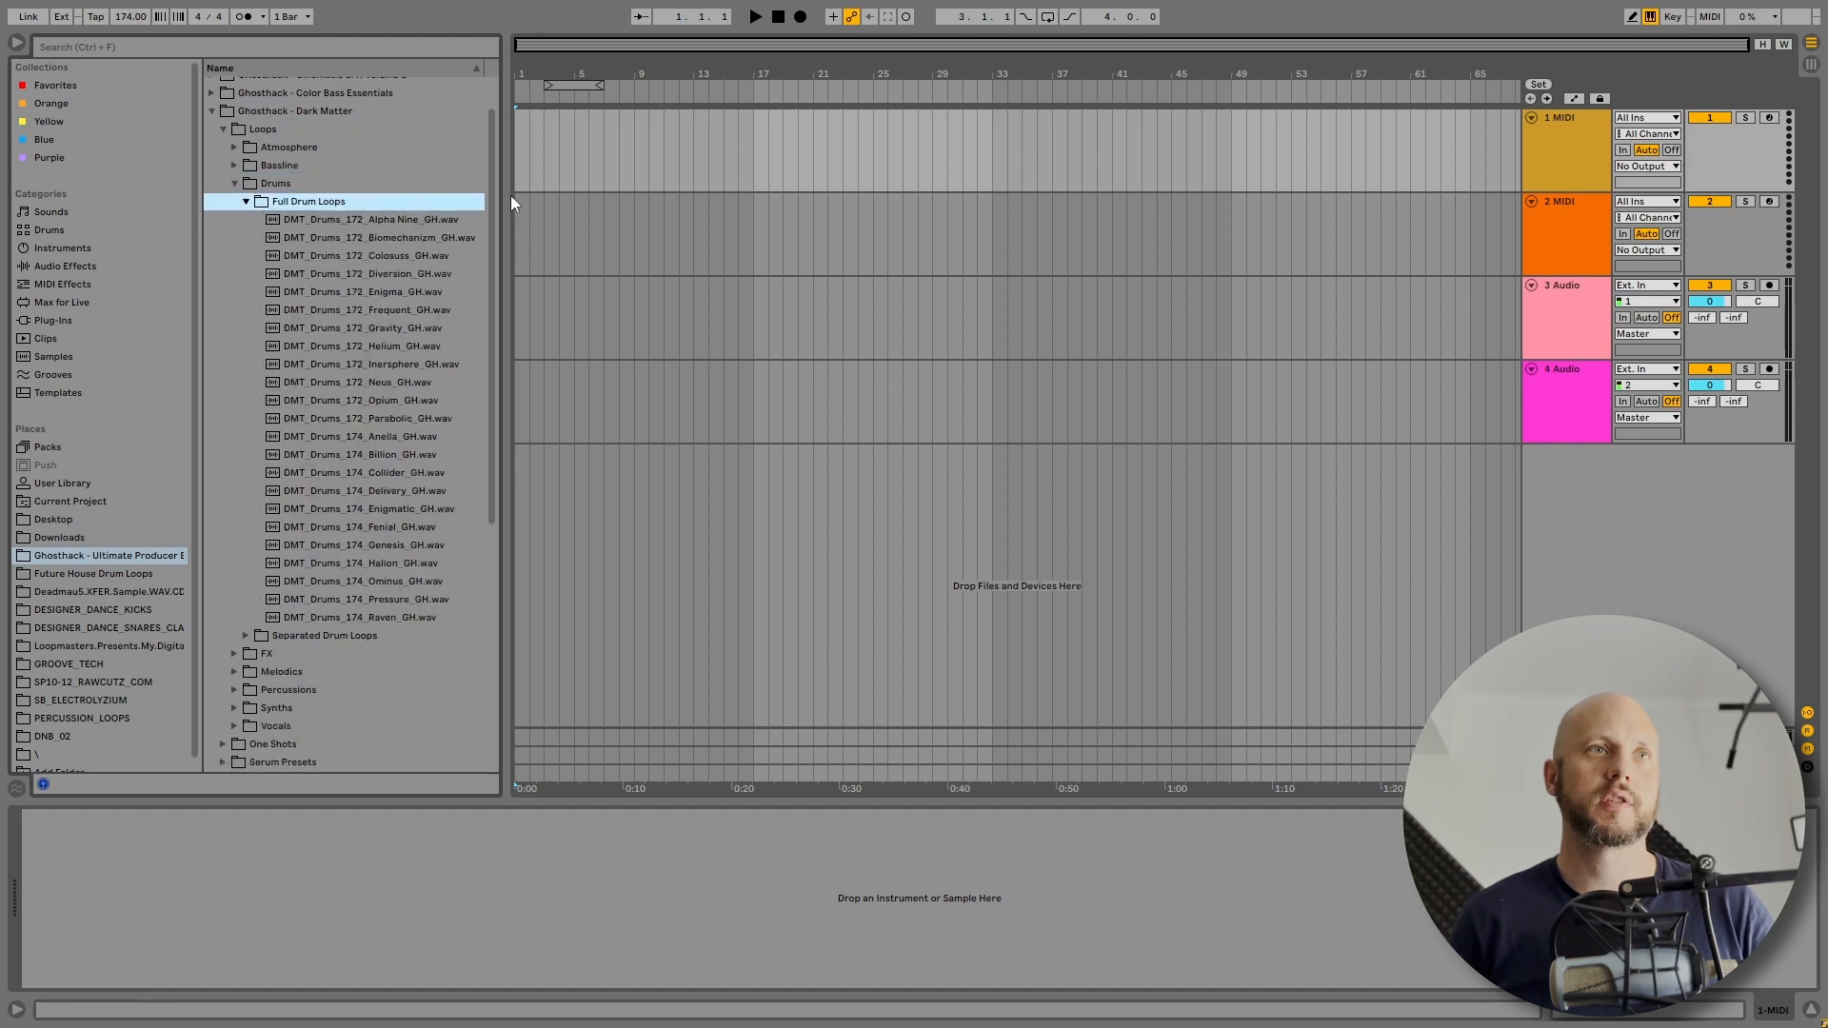
left_click(391, 238)
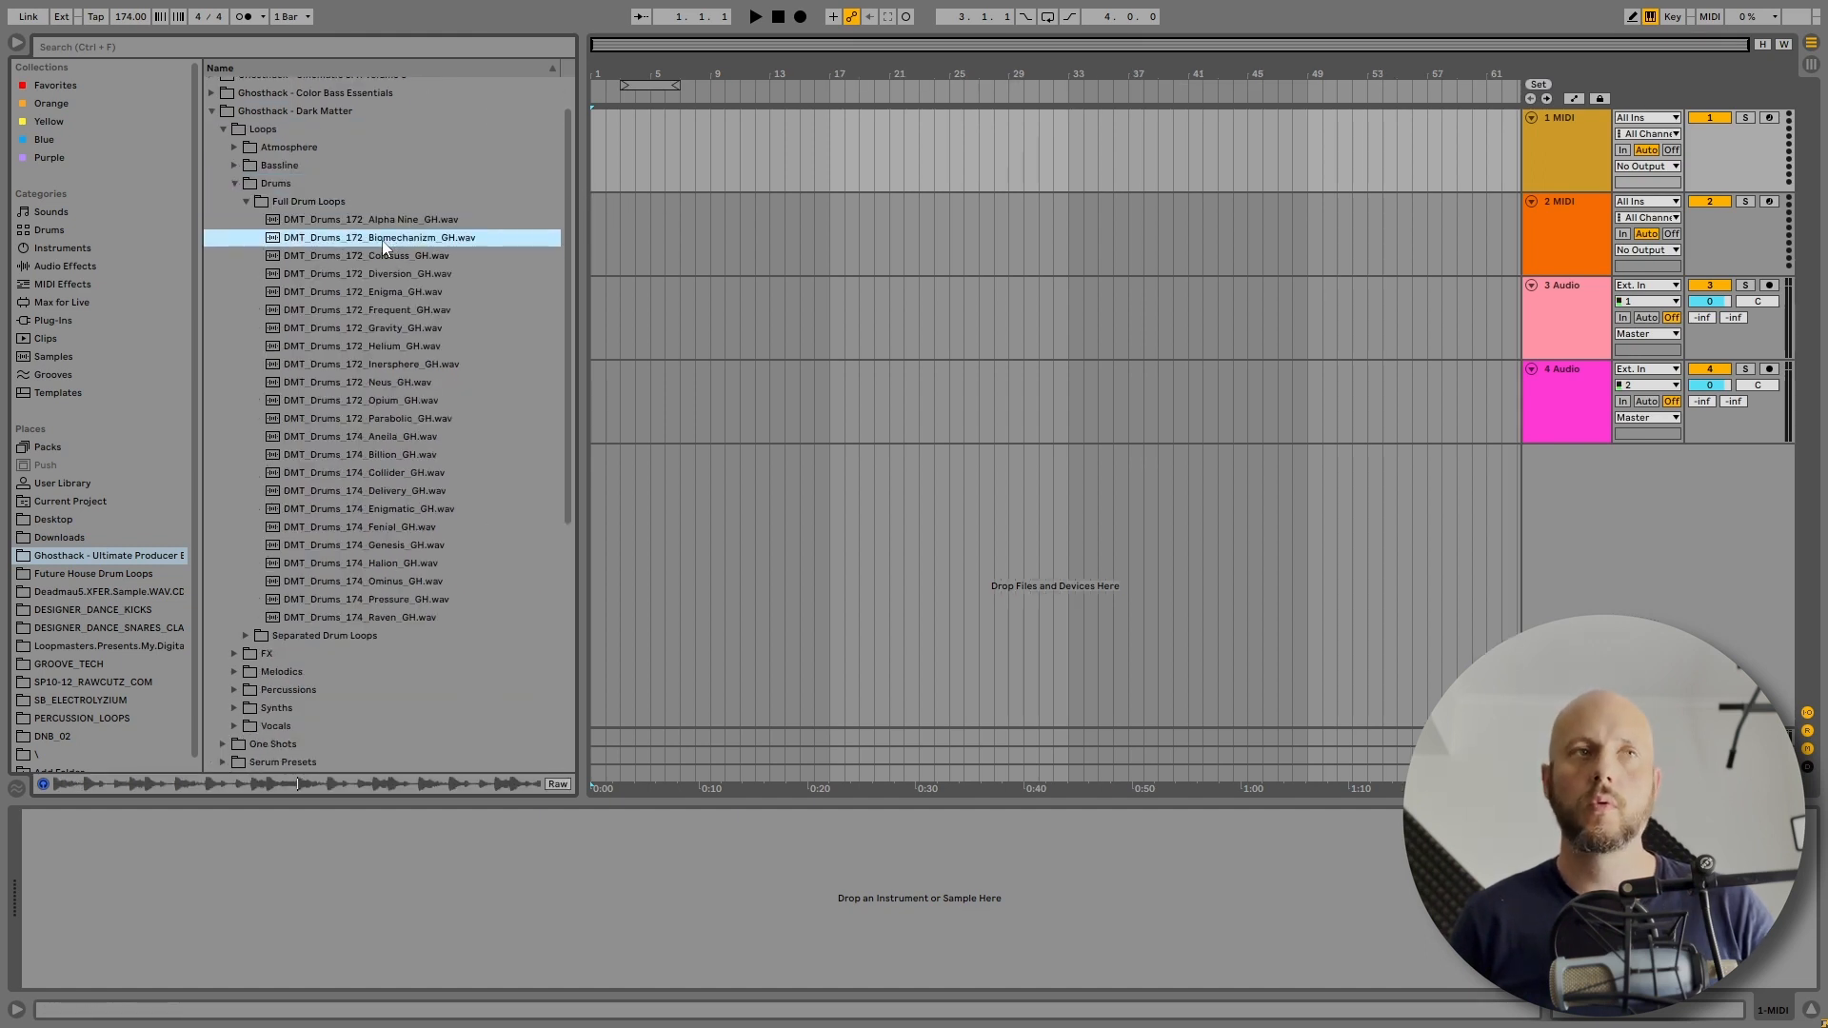
key("Up")
left_click(388, 255)
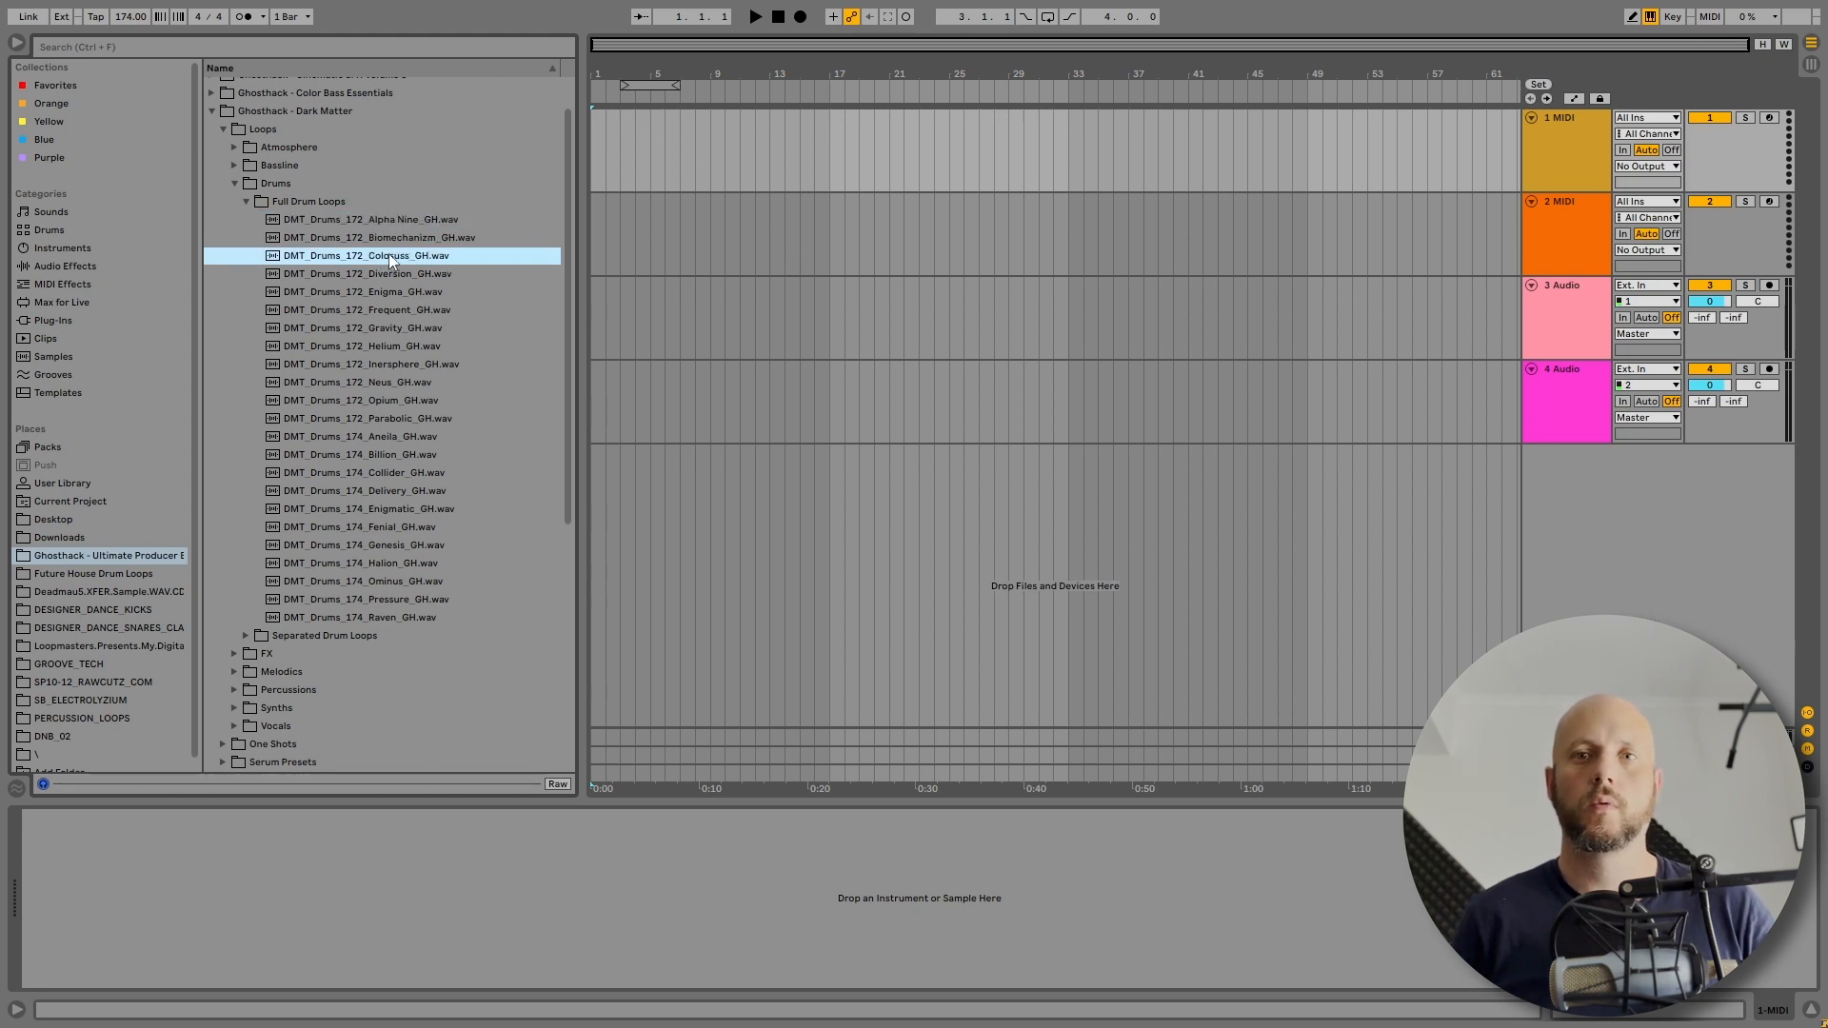
left_click(398, 371)
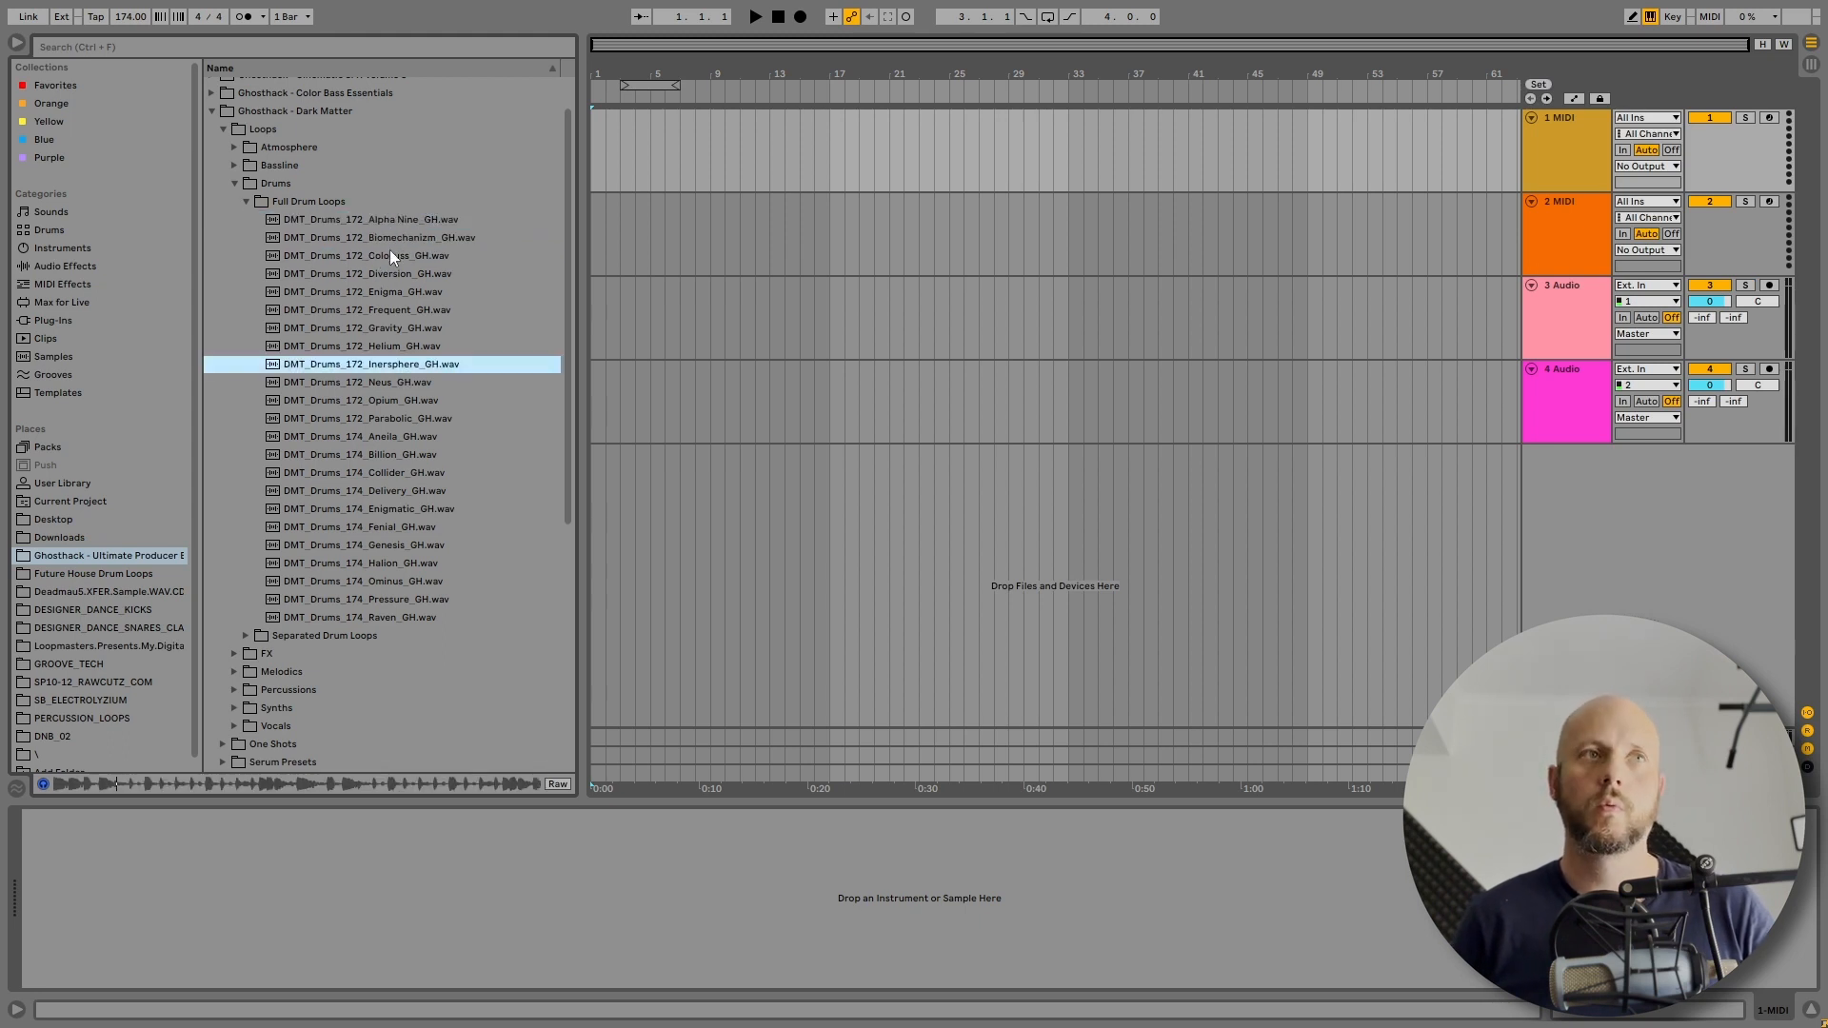
- Place DMT_Drums_172_Biomechanizm_GH.wav at bar 1 of the first track and play it with the loop set around its four bars
left_click_drag(384, 237, 594, 135)
key("space")
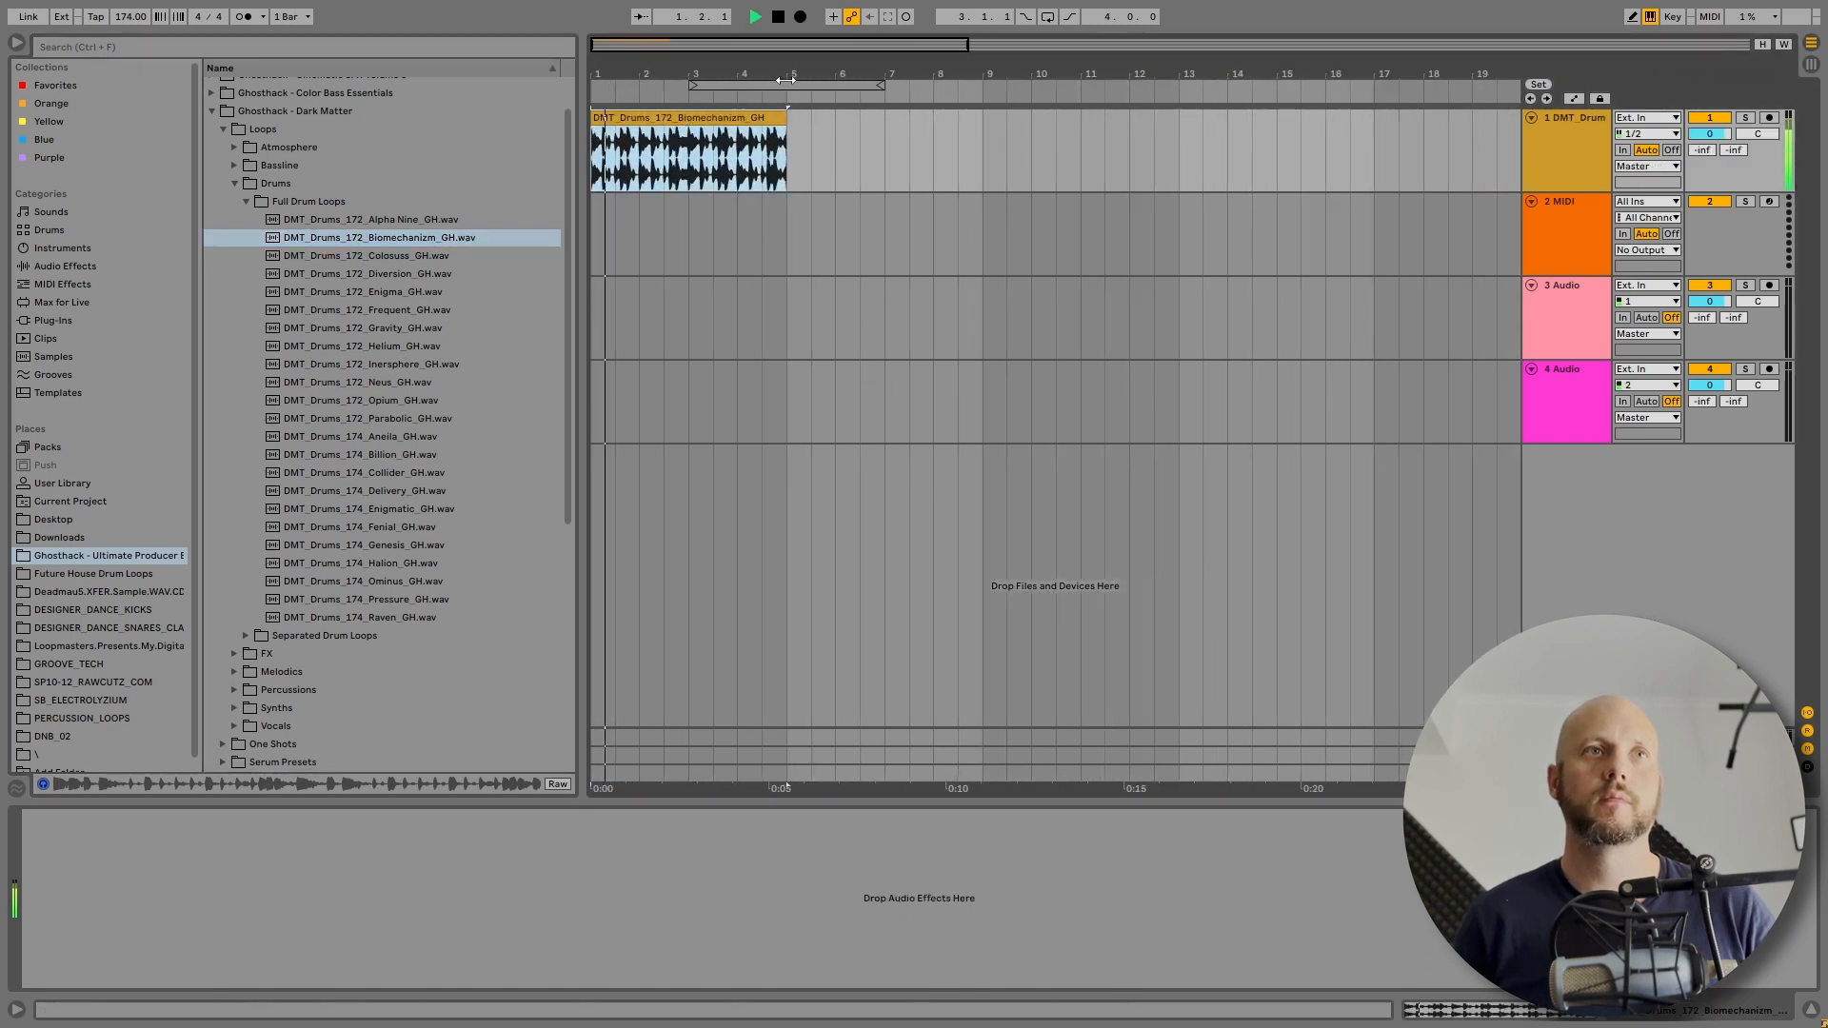
key("ctrl+l")
left_click_drag(596, 69, 596, 109)
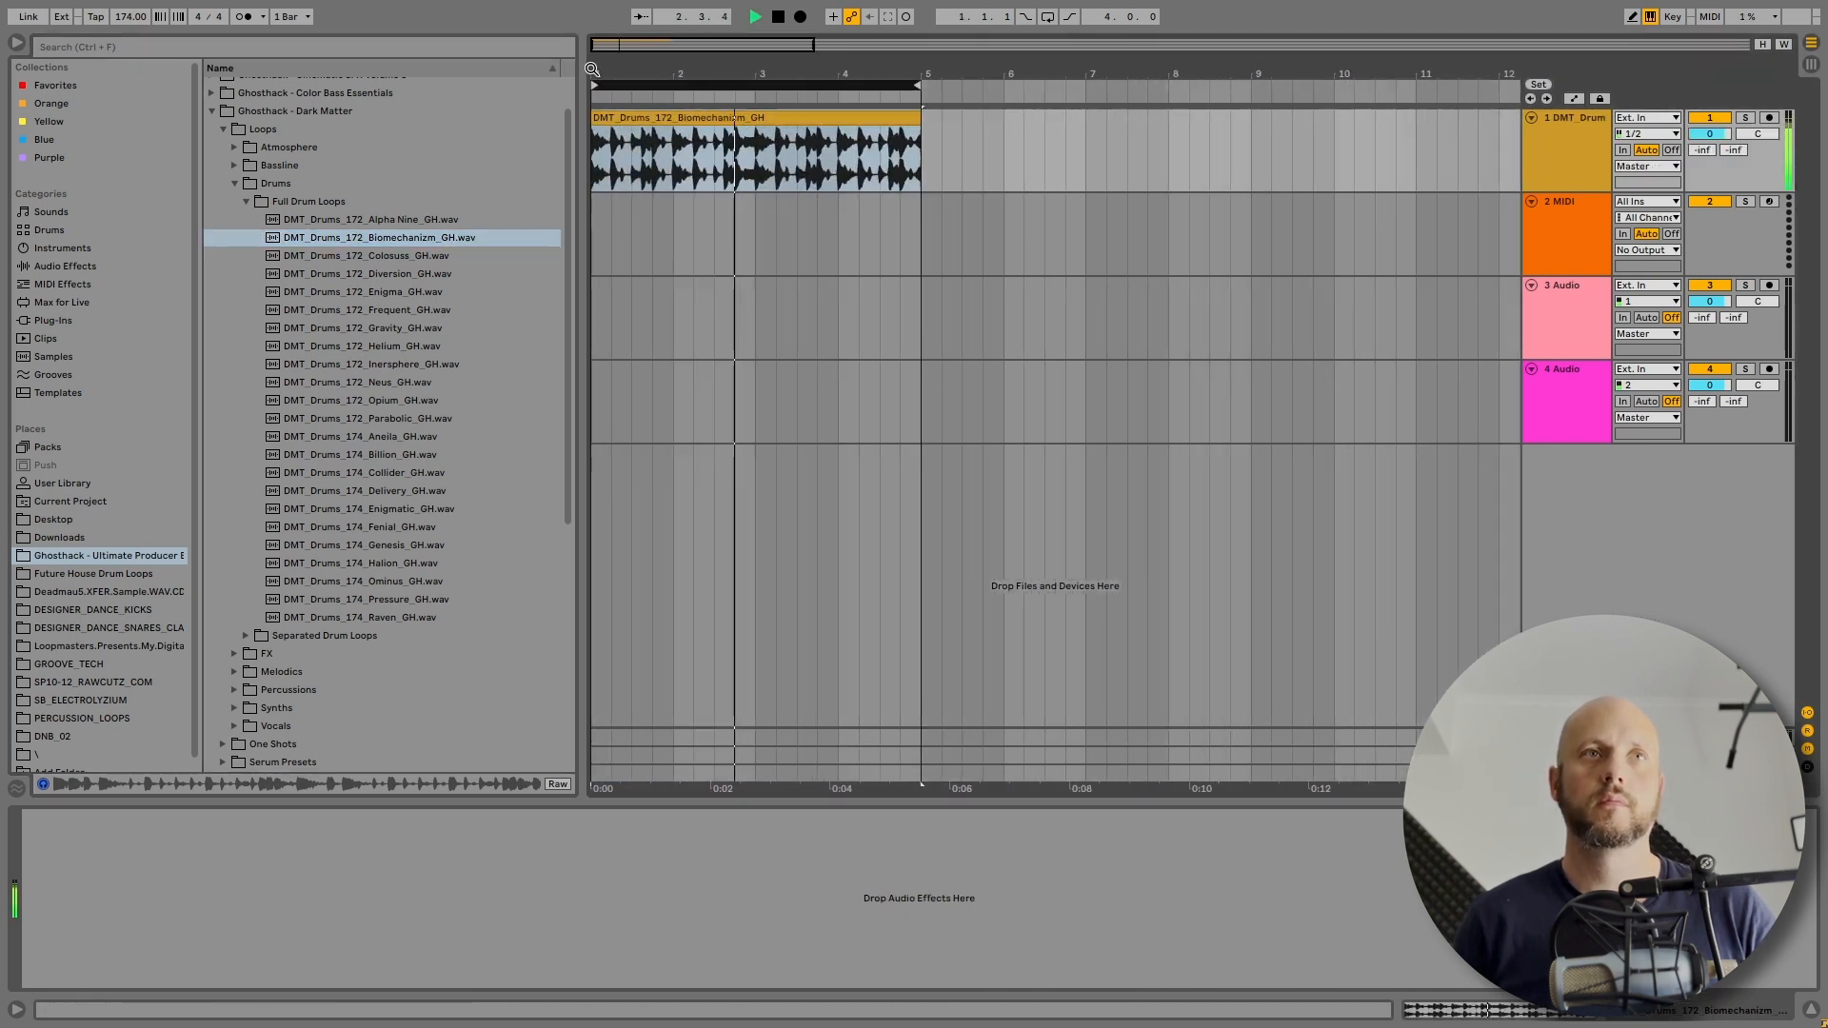
key("space")
- Audition the 172 and 174 BPM loops in the Dark Matter pack's Bassline folder
left_click(340, 222)
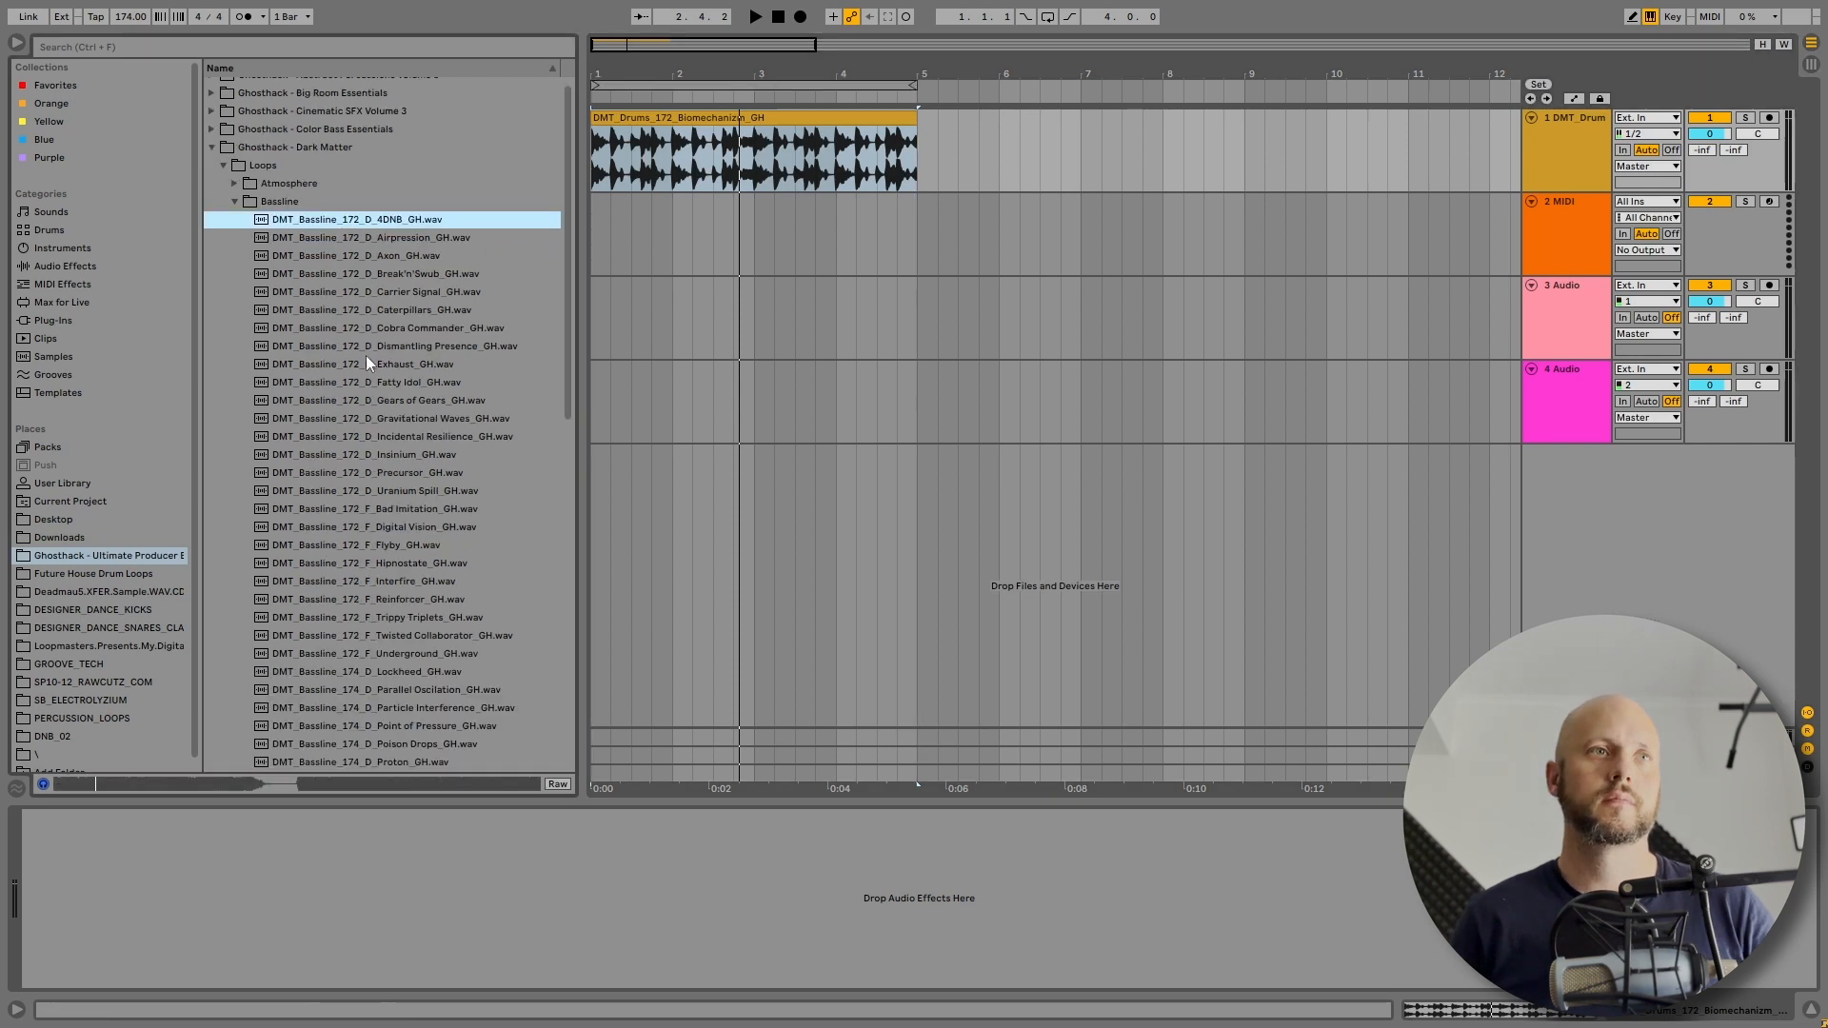
left_click(405, 381)
scroll(446, 392, "down", 2)
left_click(432, 376)
scroll(430, 390, "down", 2)
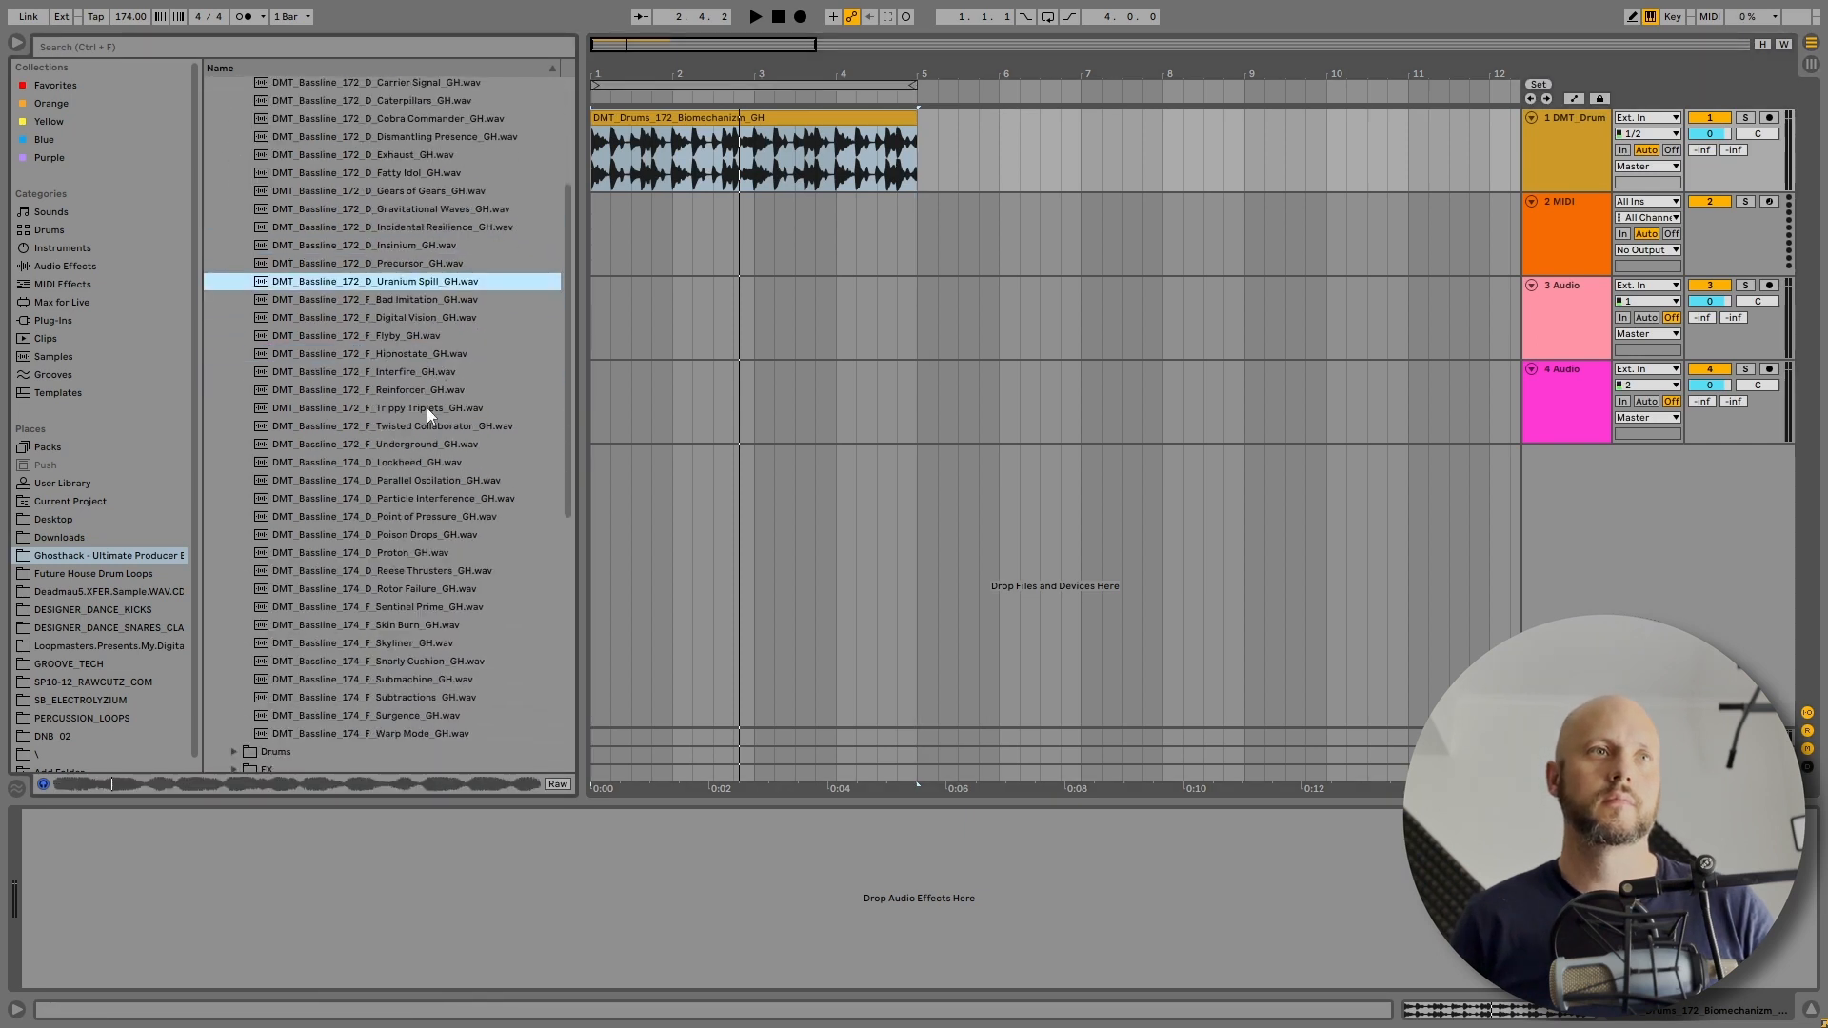
left_click(426, 407)
scroll(447, 404, "down", 1)
left_click(449, 405)
scroll(450, 408, "down", 4)
left_click(447, 414)
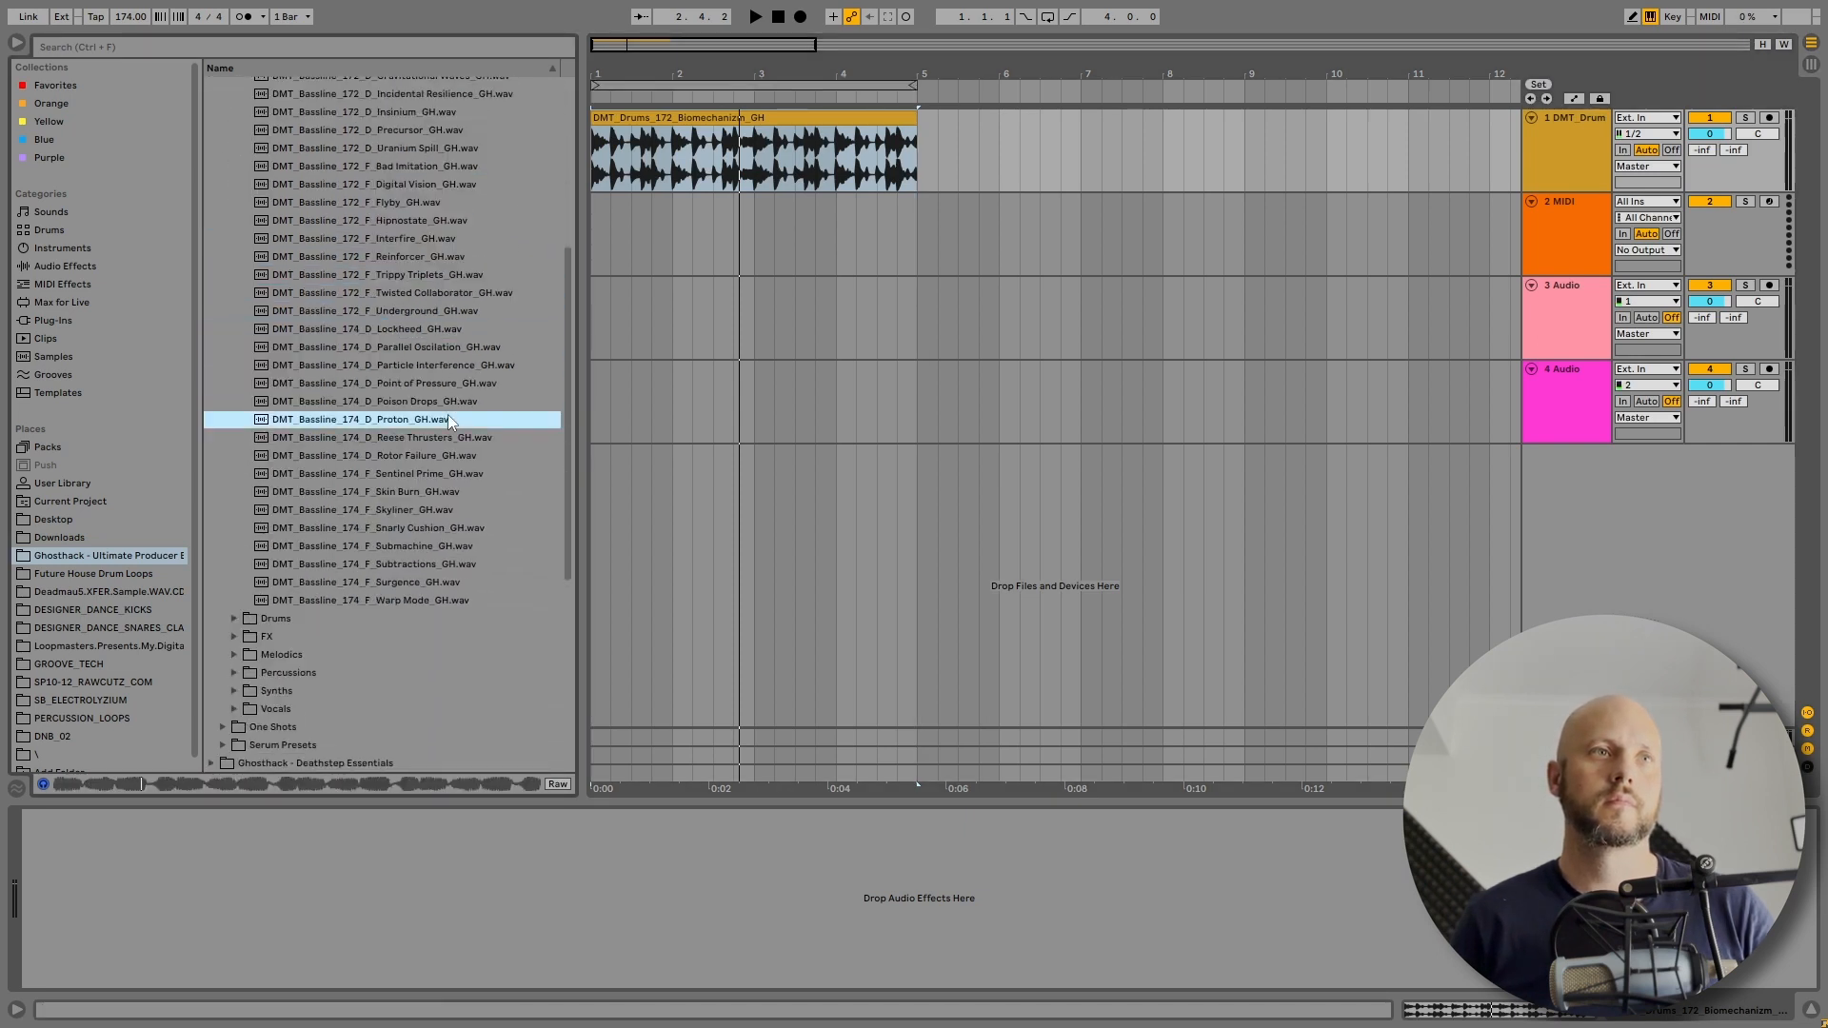
scroll(447, 414, "down", 3)
left_click(430, 472)
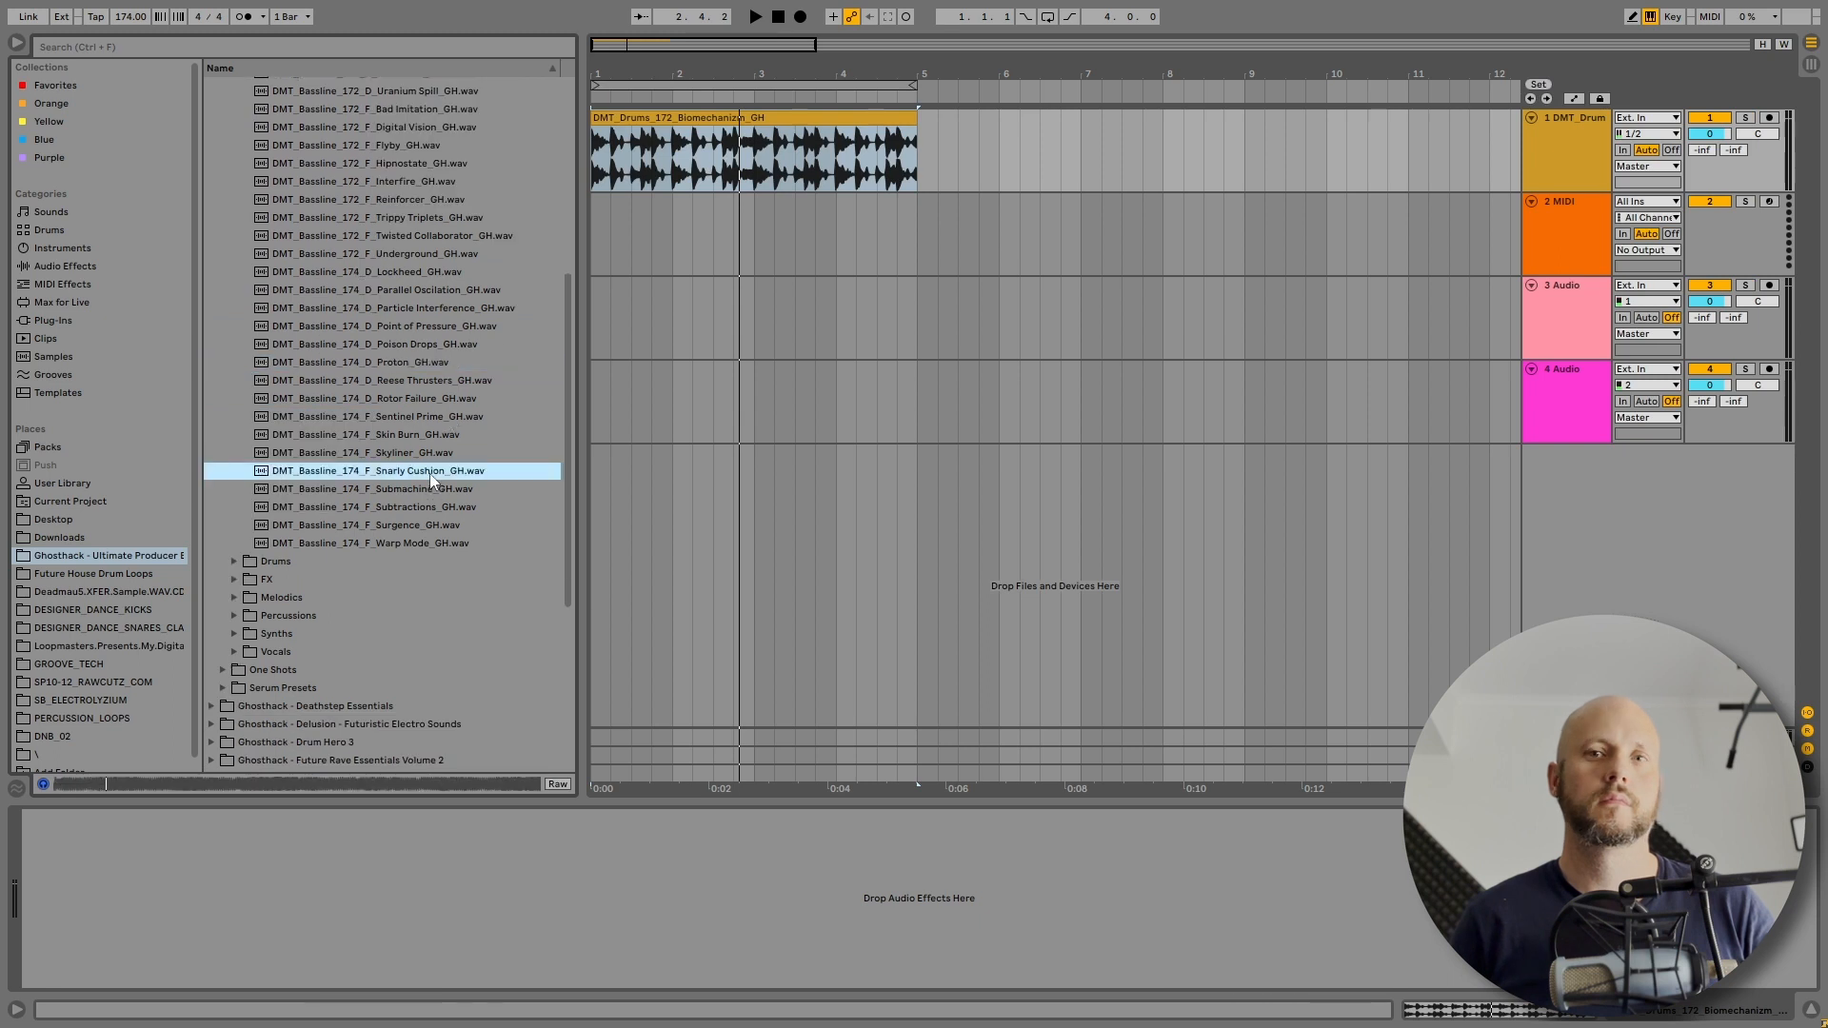
- Place DMT_Bassline_174_F_Snarly Cushion_GH.wav at bar 1 of the second track and play it together with the drums
left_click_drag(430, 472, 671, 203)
key("space")
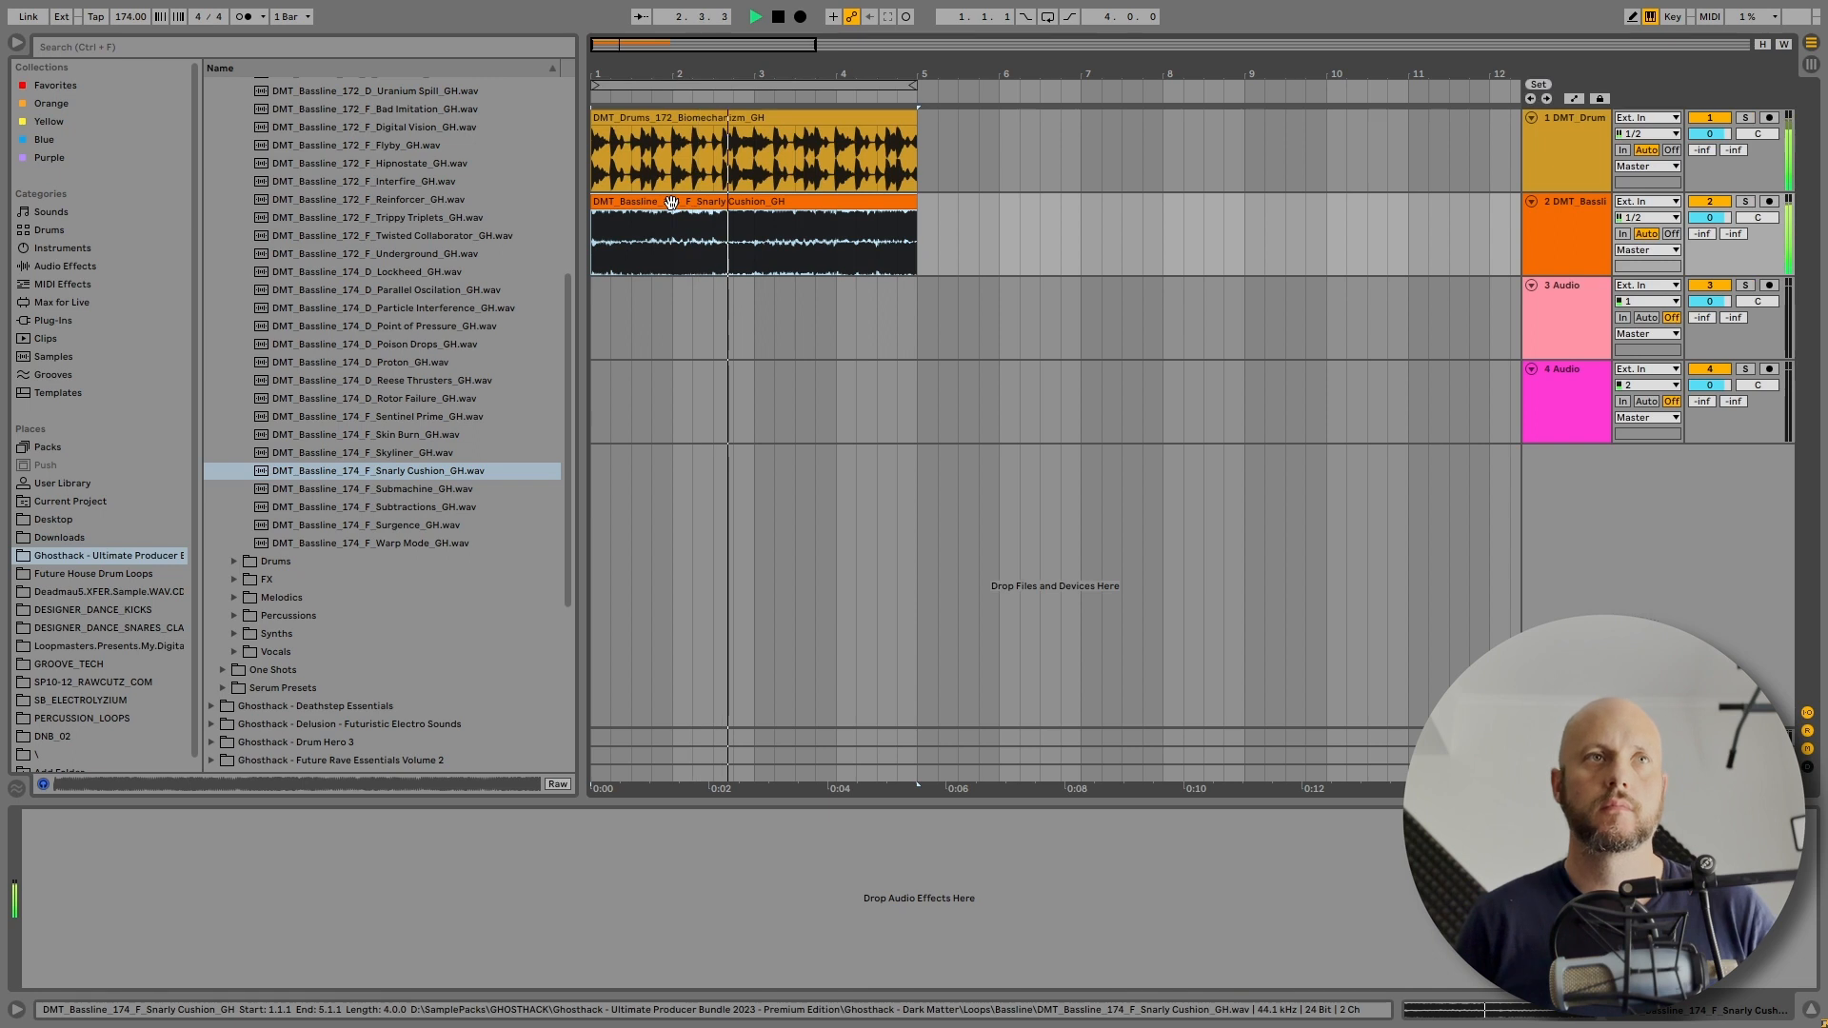
left_click_drag(602, 69, 604, 69)
key("space")
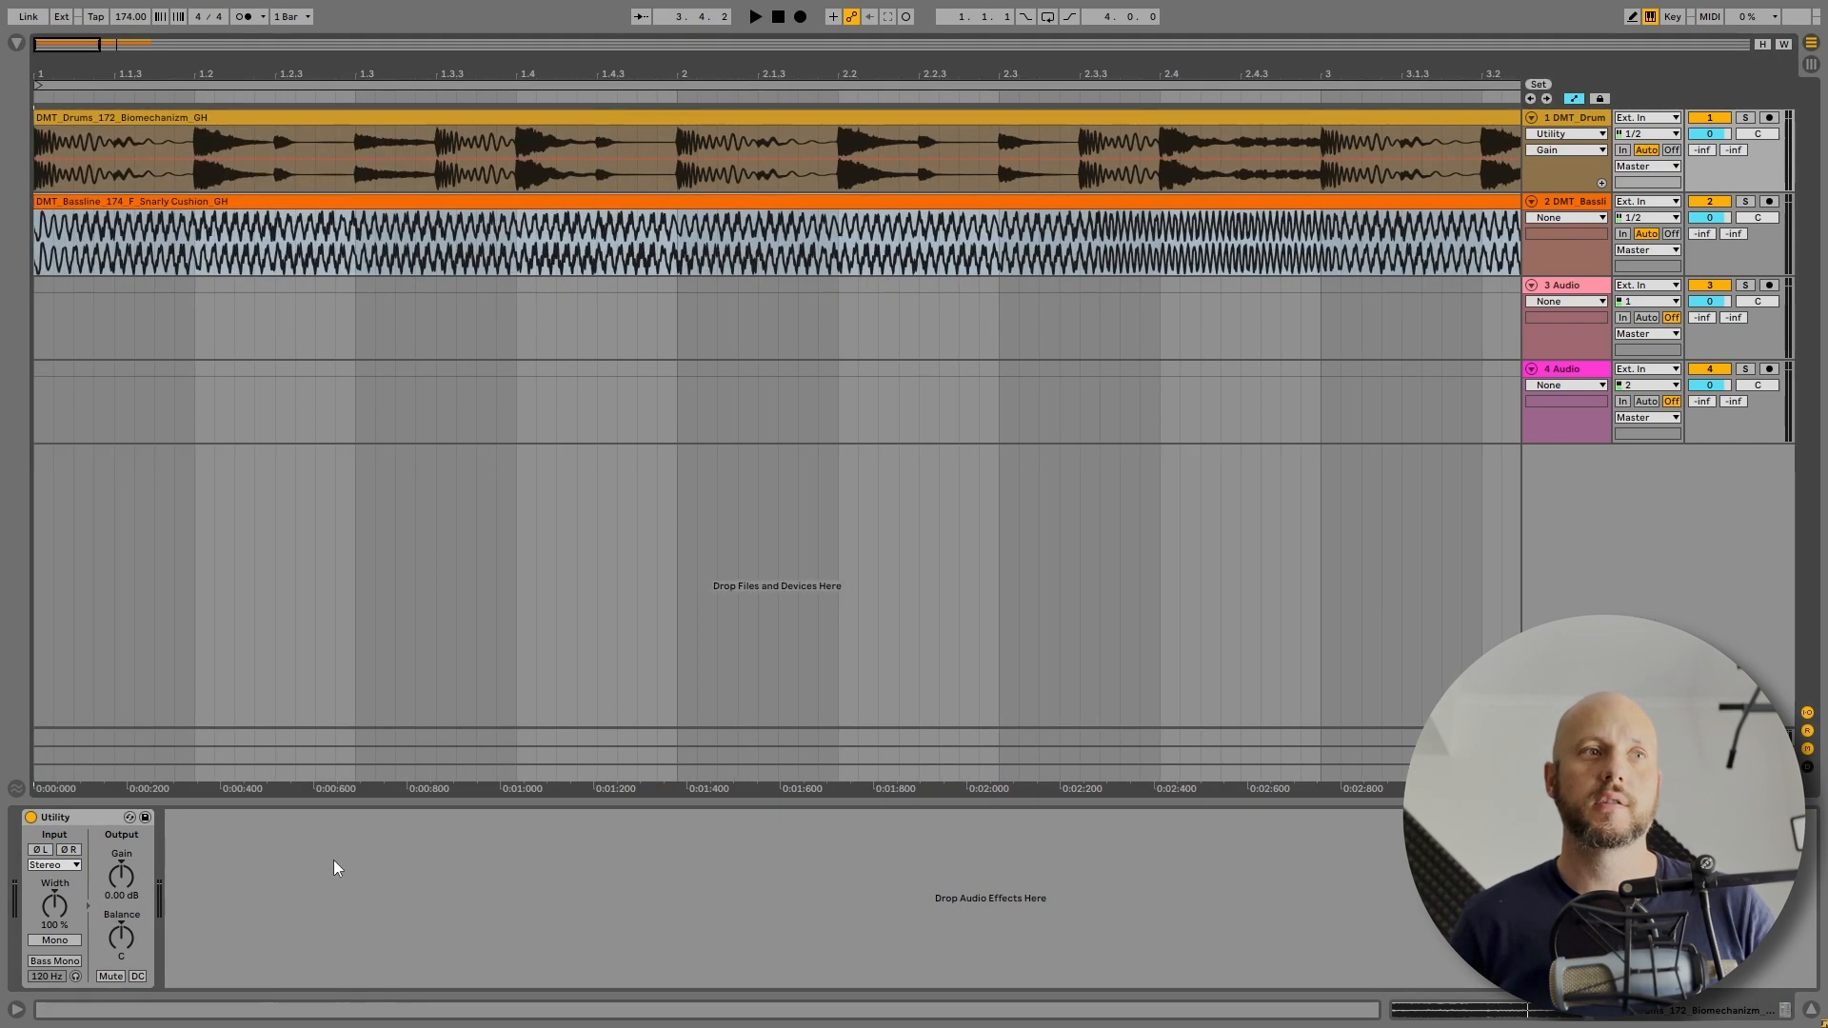
- Play the four looped bars to hear the drums against the bassline with its Utility gain automation
key("ctrl+a")
left_click_drag(118, 86, 118, 79)
key("space")
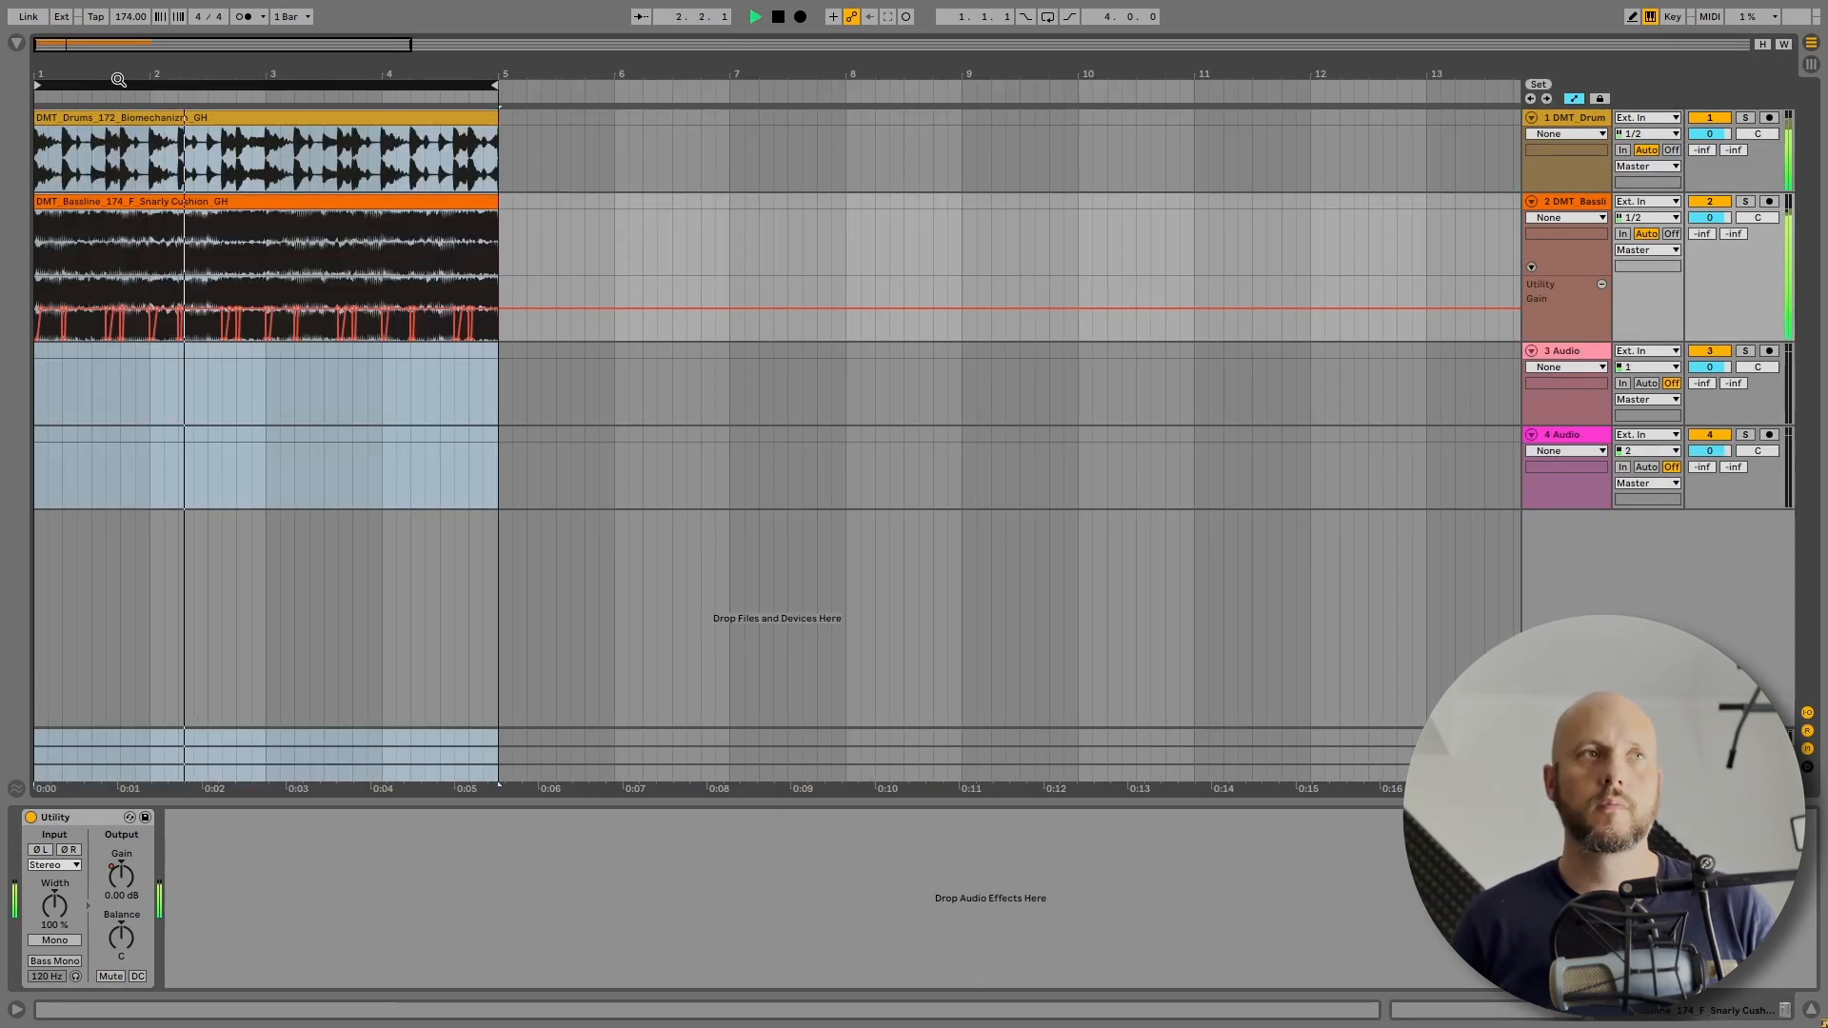
key("plus")
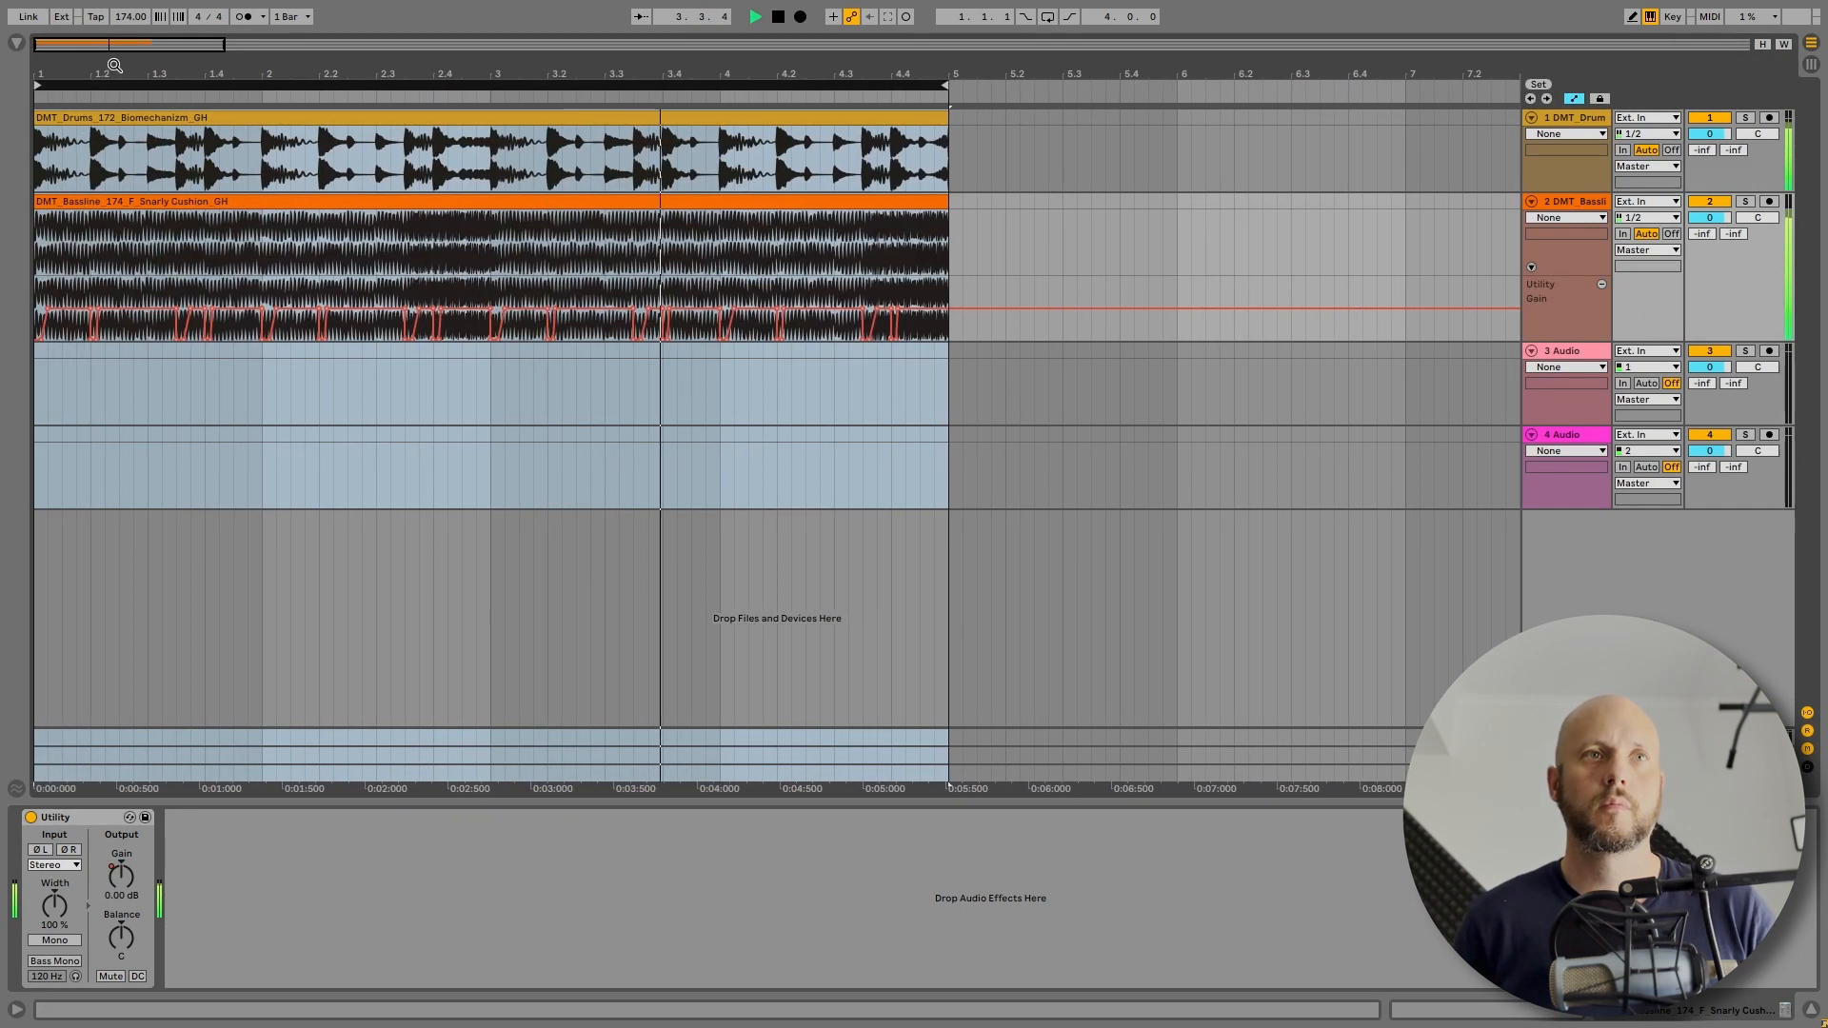
key("space")
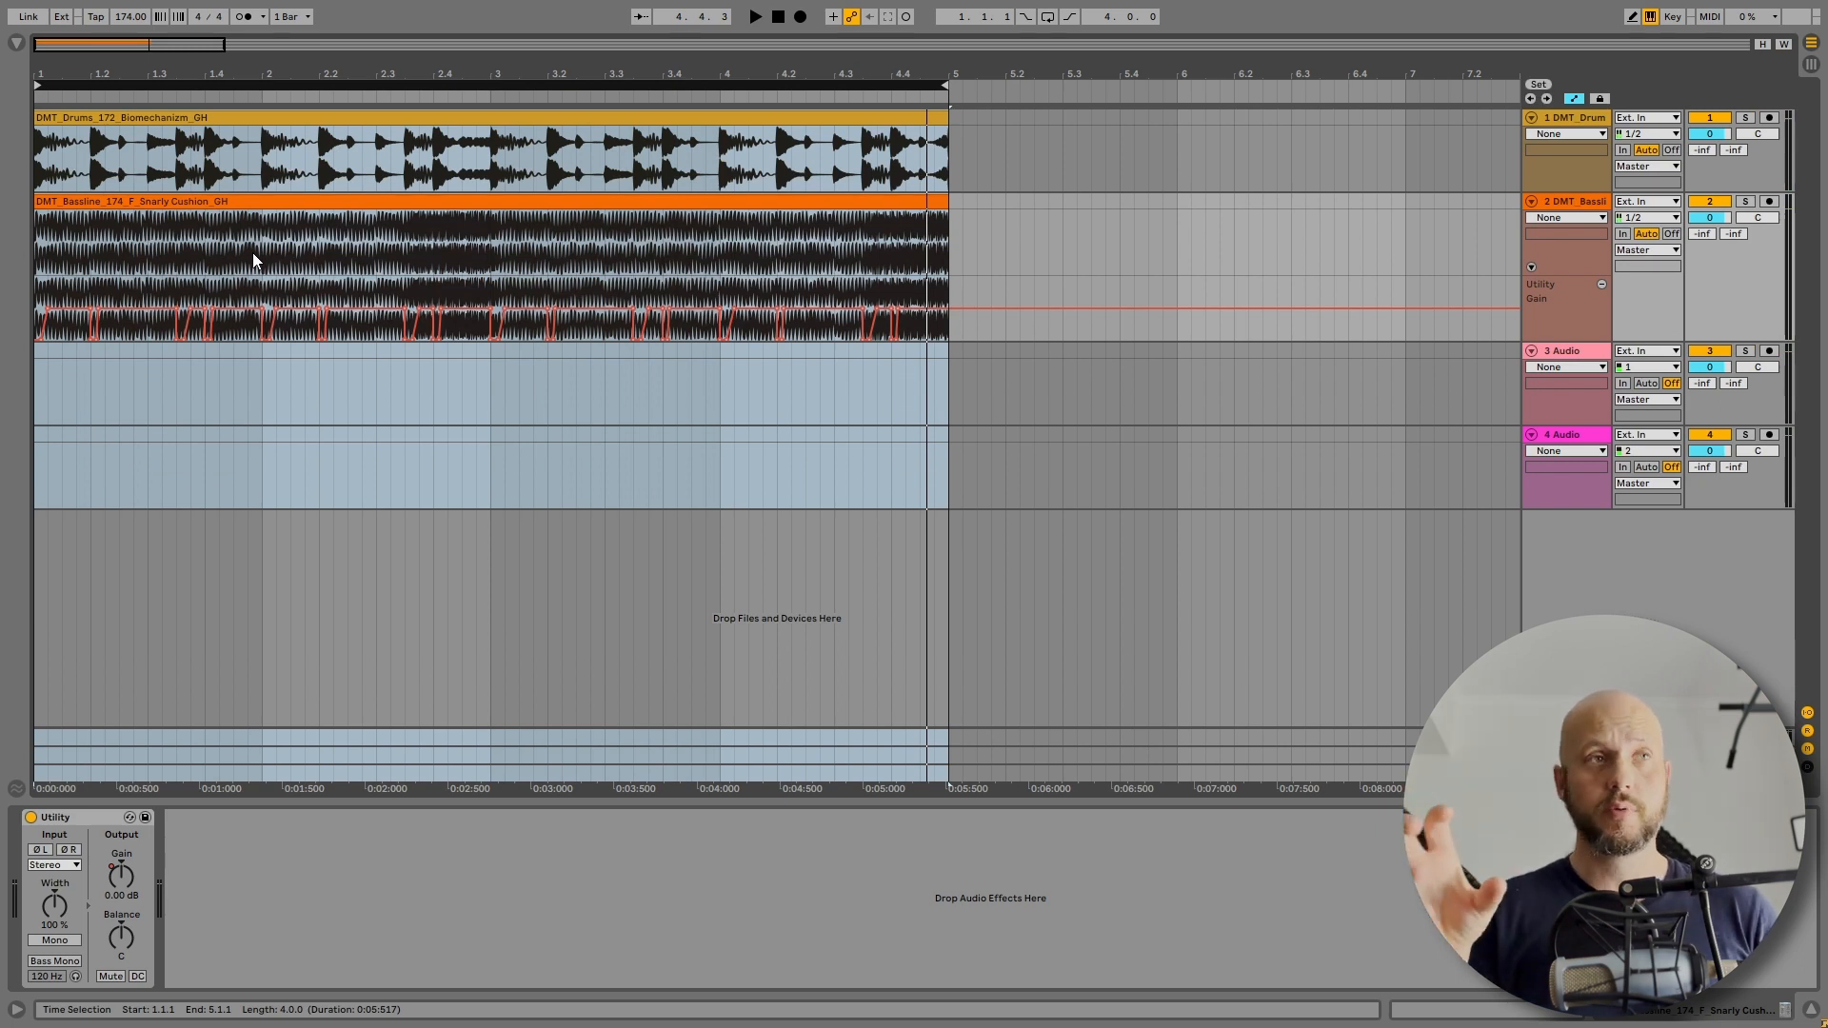
- Hide the automation, clear the bassline between 2.2.1 and 3.1.1, and fade out the end of its first clip
key("a")
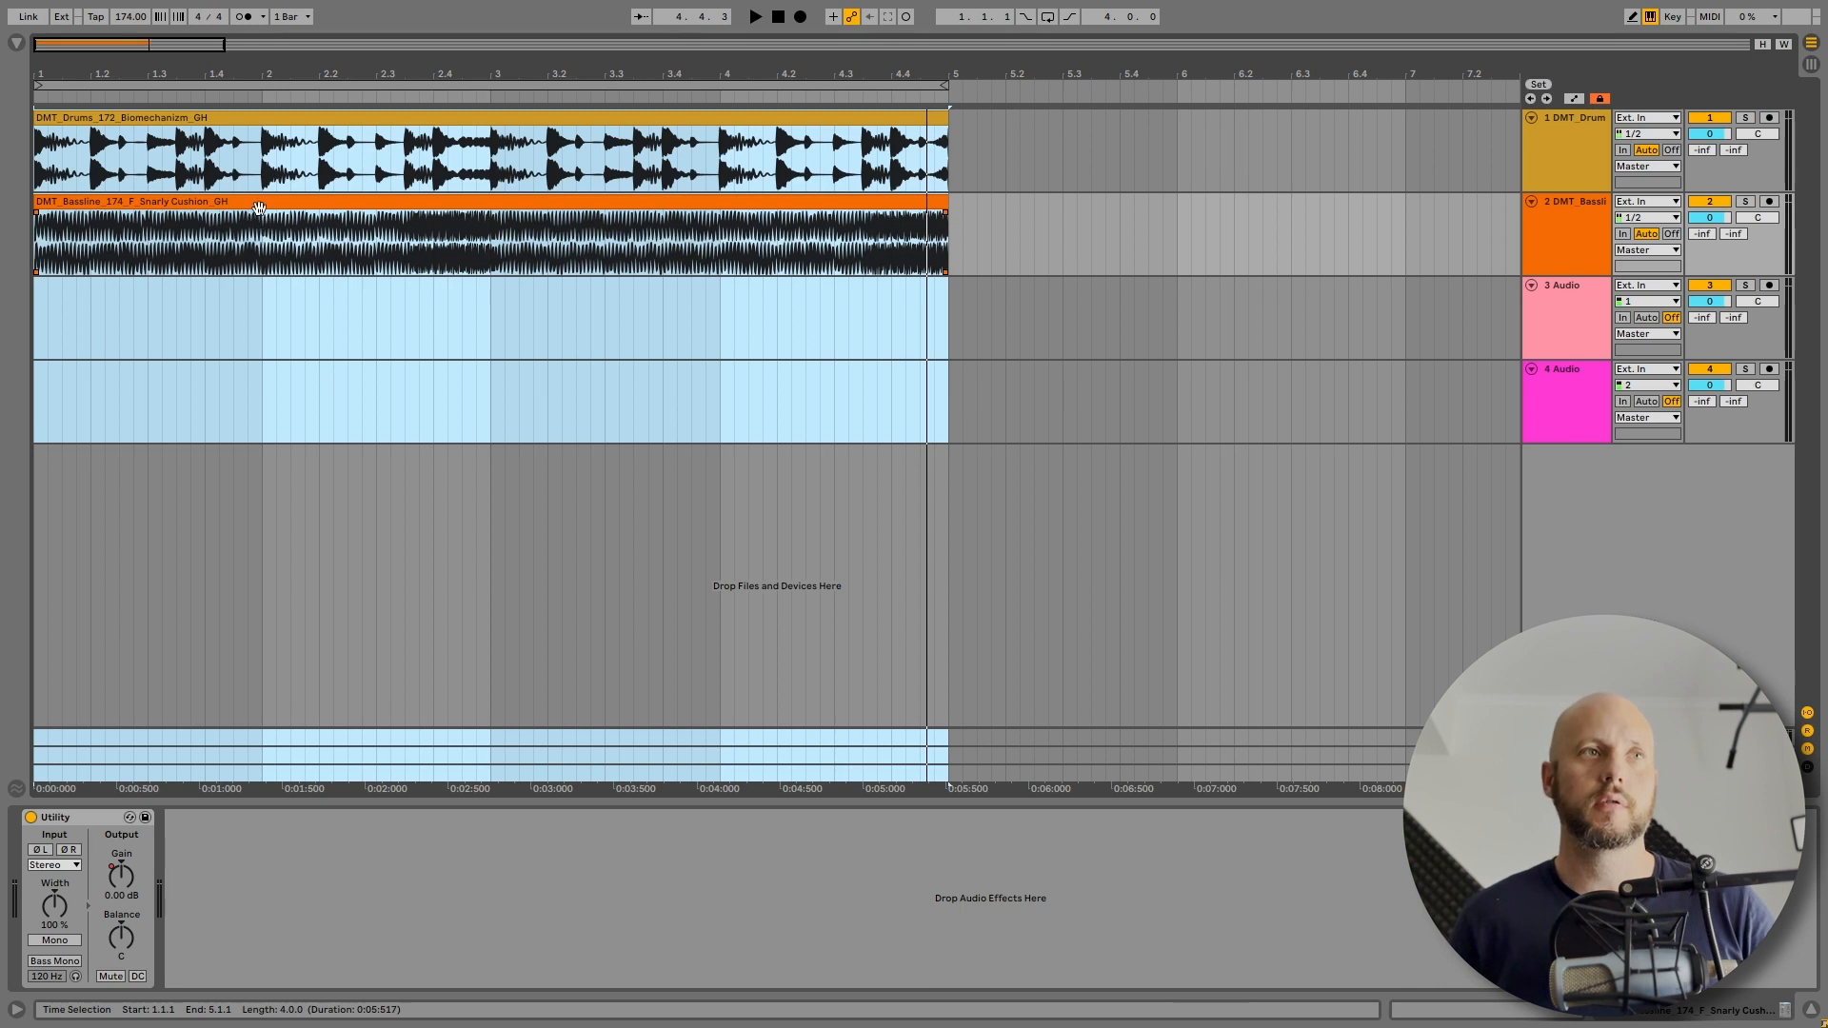
key("space")
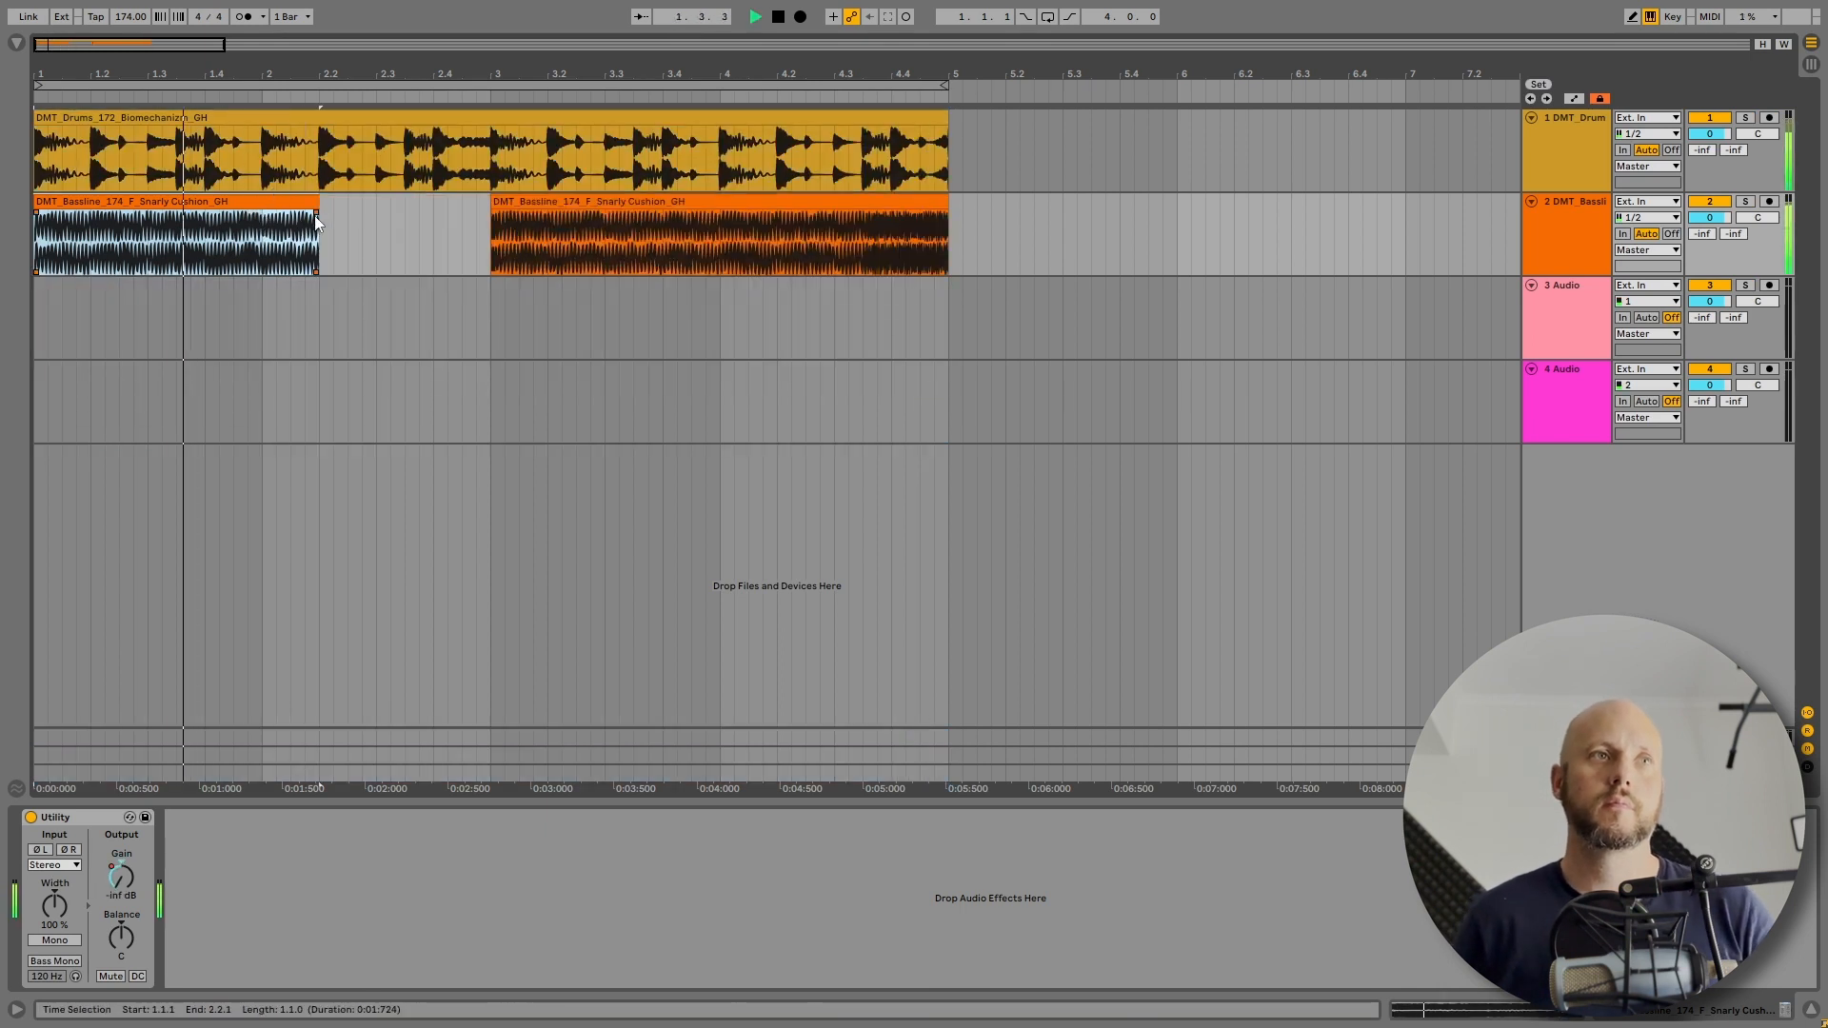
left_click_drag(316, 212, 301, 214)
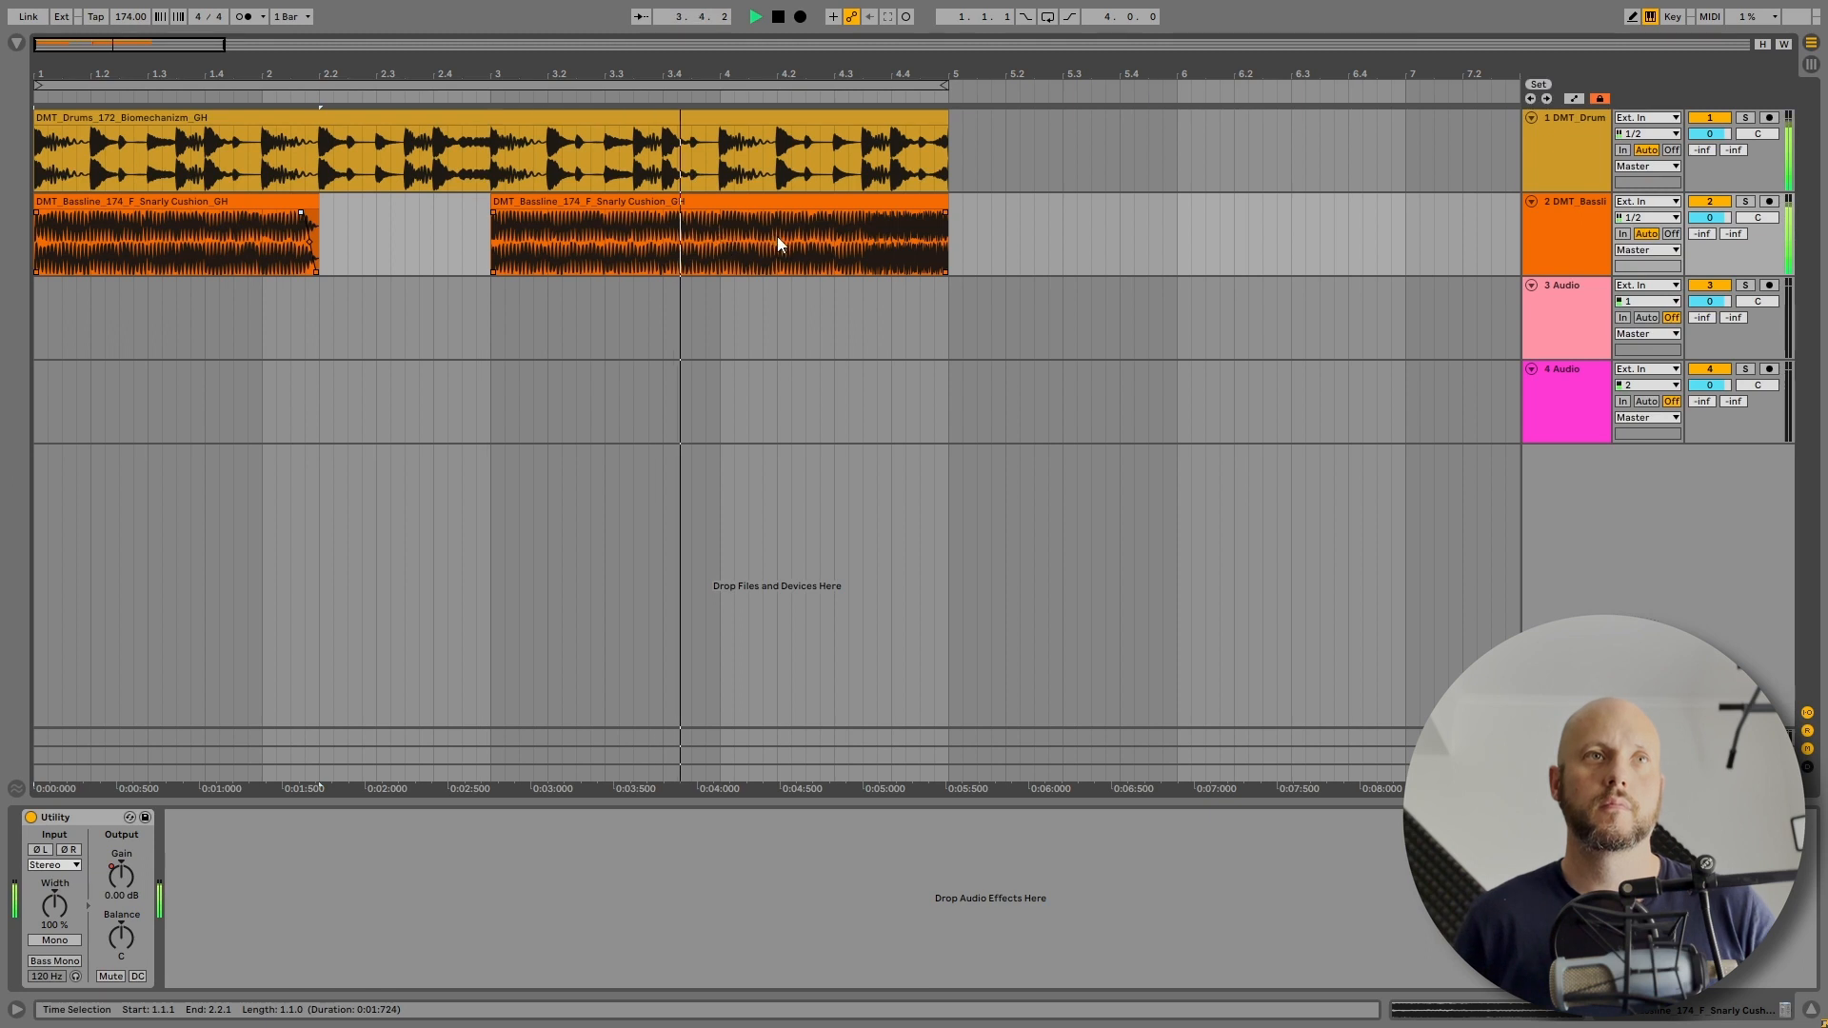
- Delete the last part of the second bassline clip from 4.2.1 to 5.1.1, then select the gap from 2.2.1 to 3.1.1
left_click_drag(776, 243, 1001, 243)
key("Delete")
key("space")
left_click(488, 248)
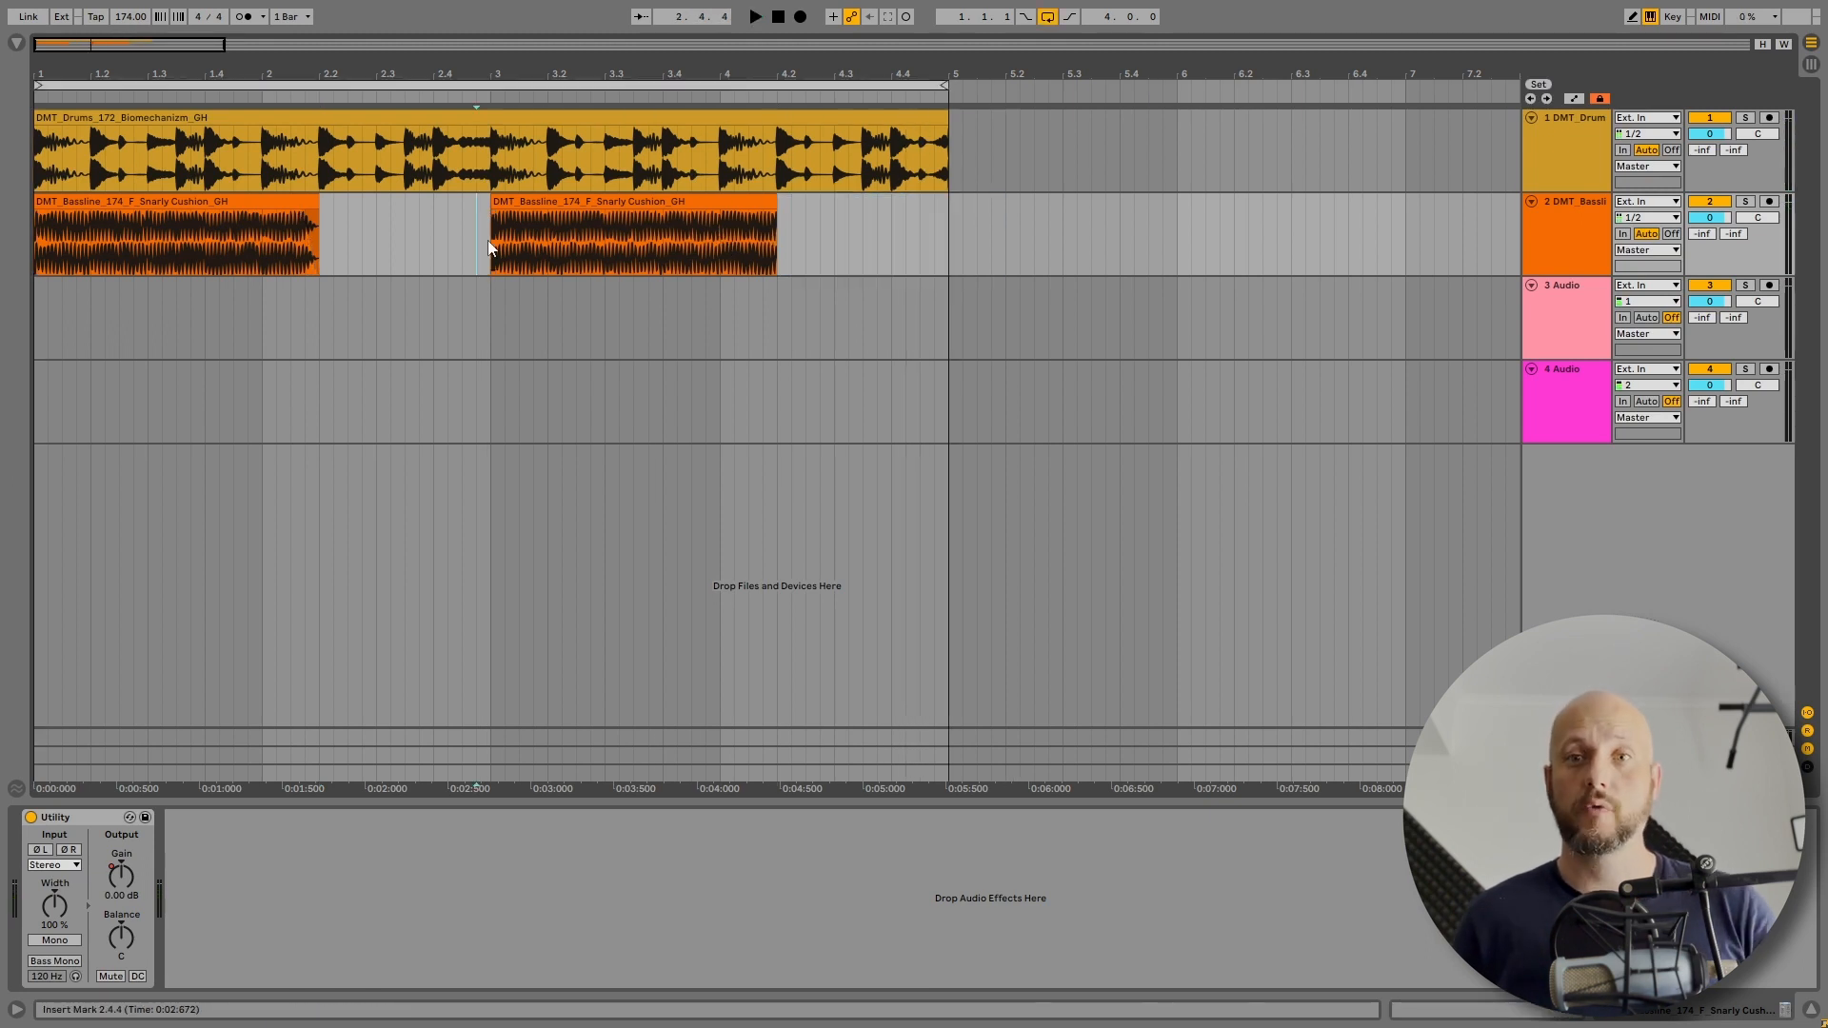
left_click_drag(321, 229, 491, 232)
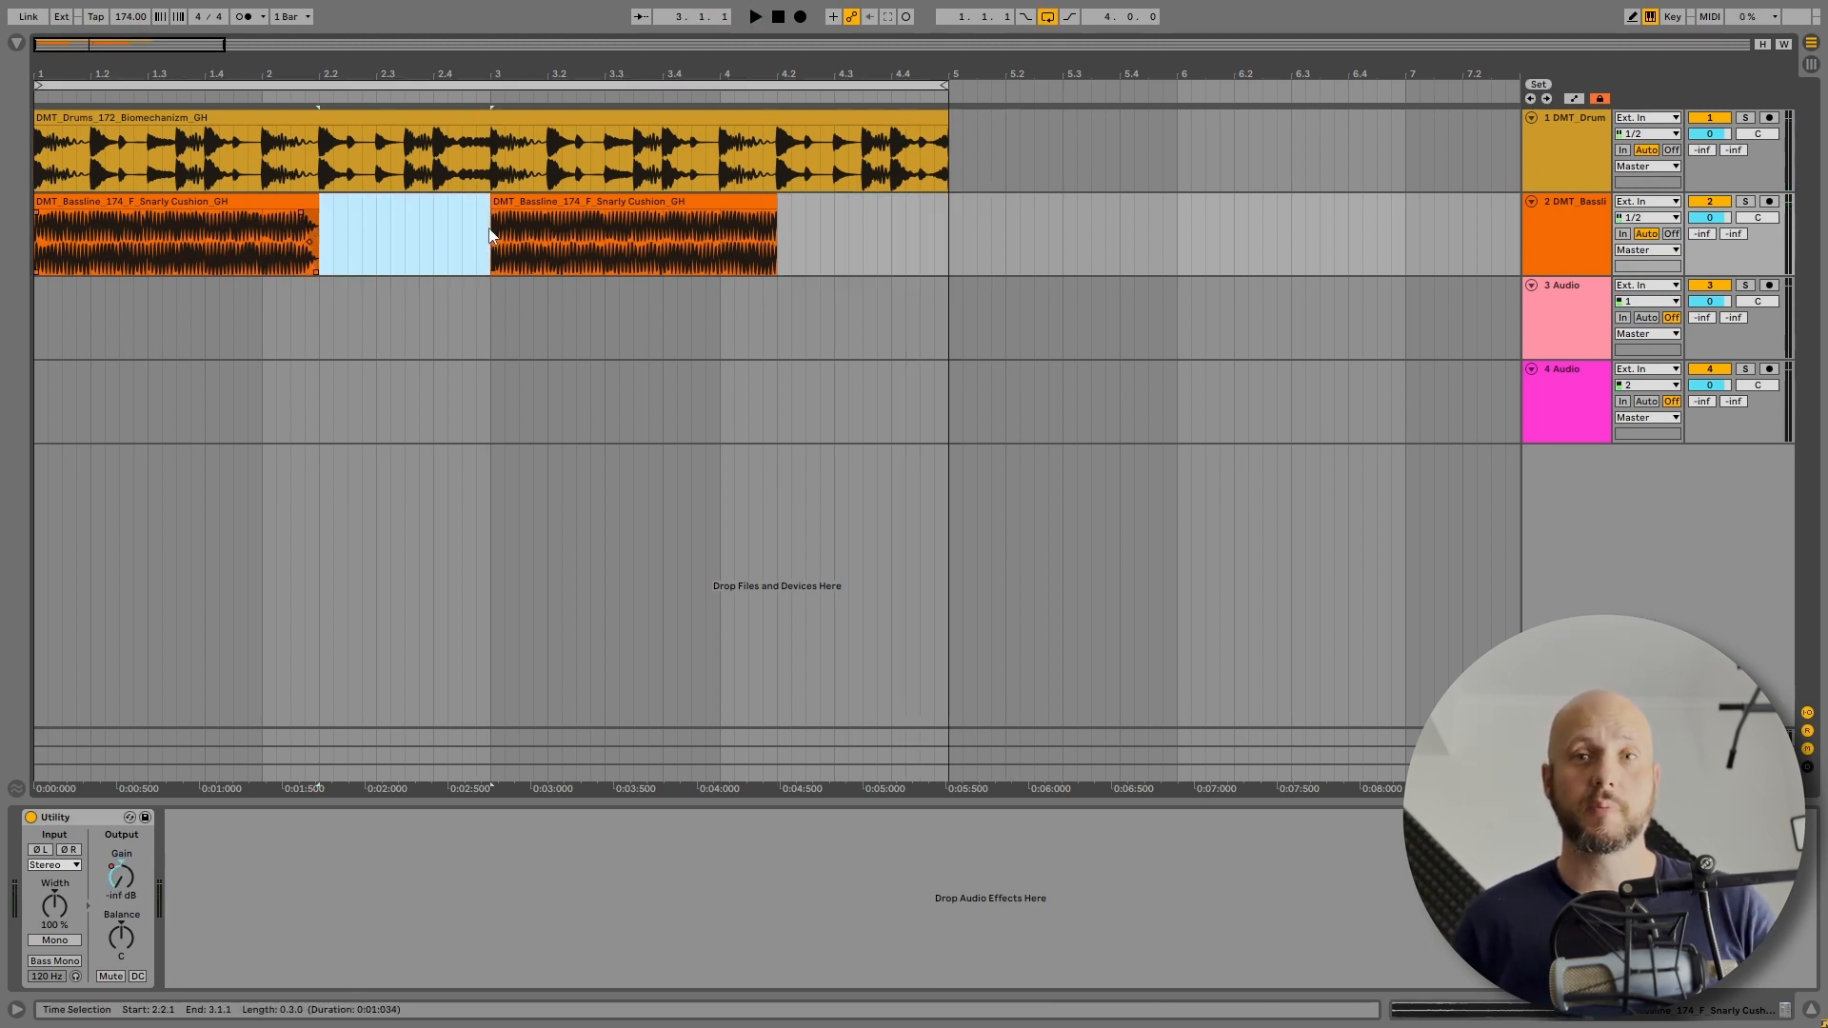
- Duplicate the four bars of drums and bassline to bar 5 and extend the loop to eight bars
scroll(546, 194, "down", 4)
left_click_drag(395, 153, 25, 261)
key("ctrl+d")
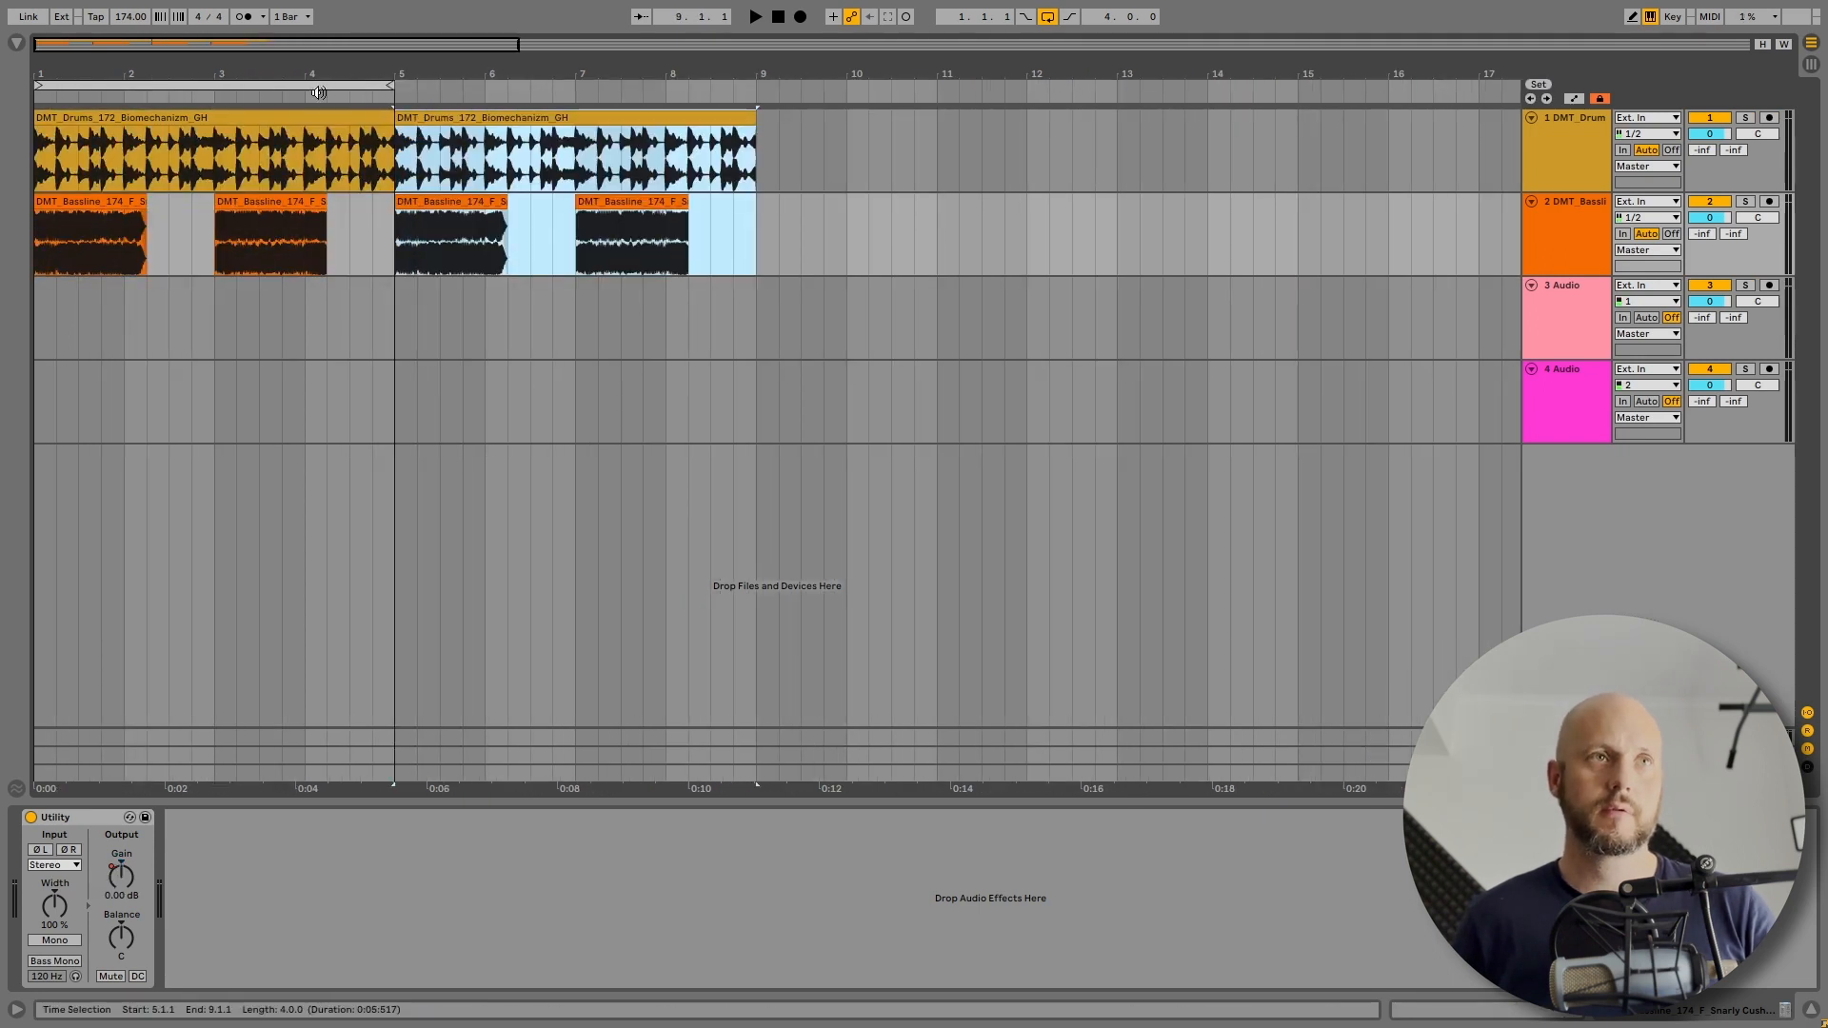
left_click_drag(390, 85, 754, 86)
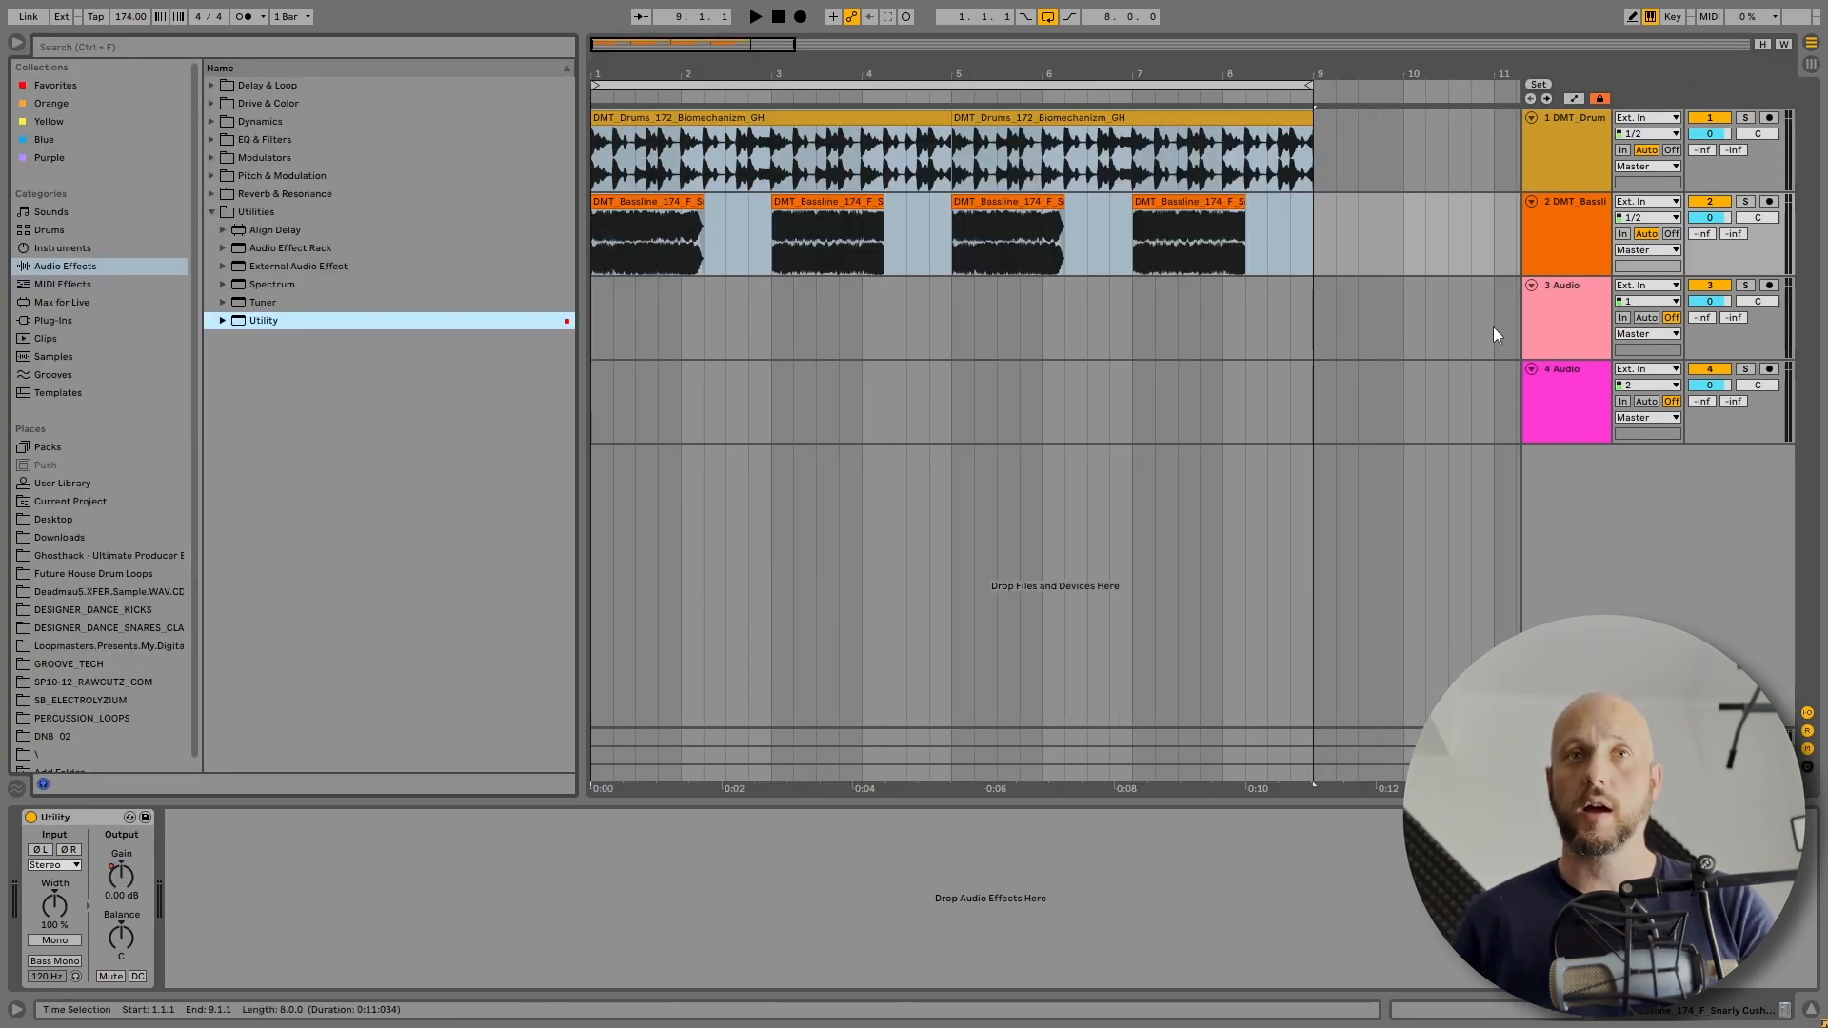
- Delete the two empty audio tracks 3 and 4
left_click(1568, 305)
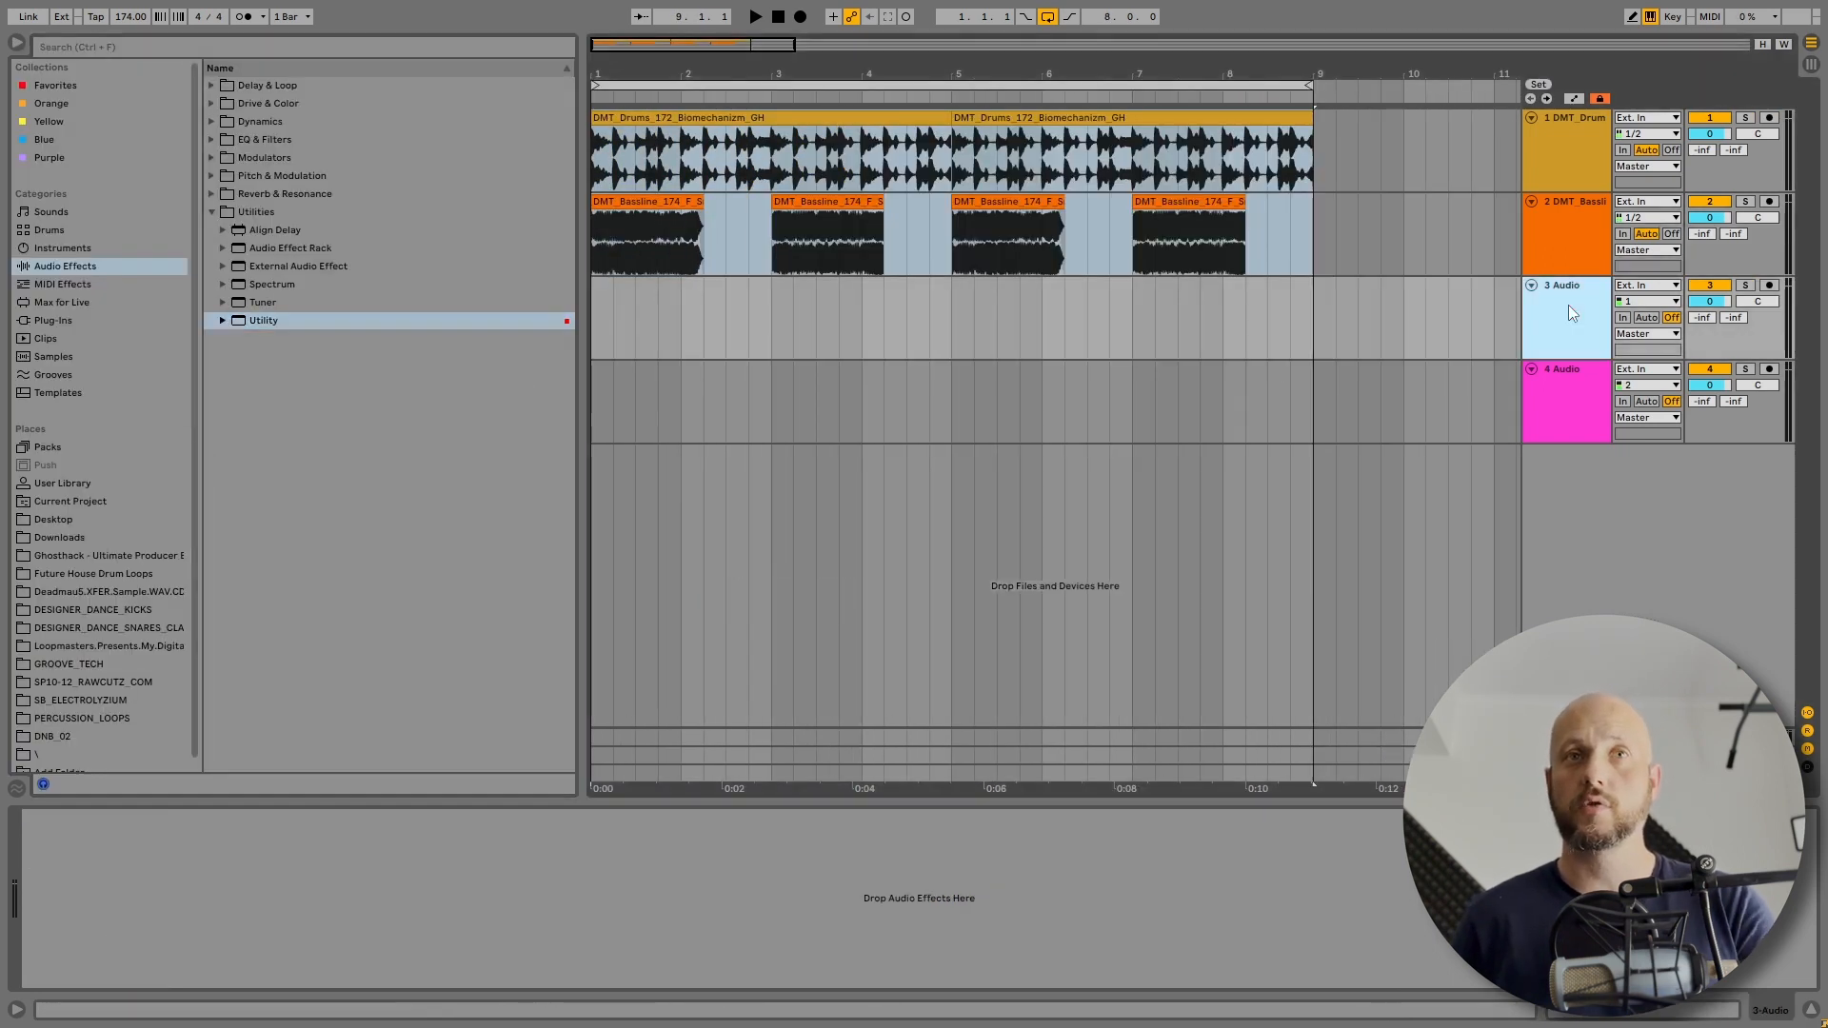
key("Delete")
key("Delete")
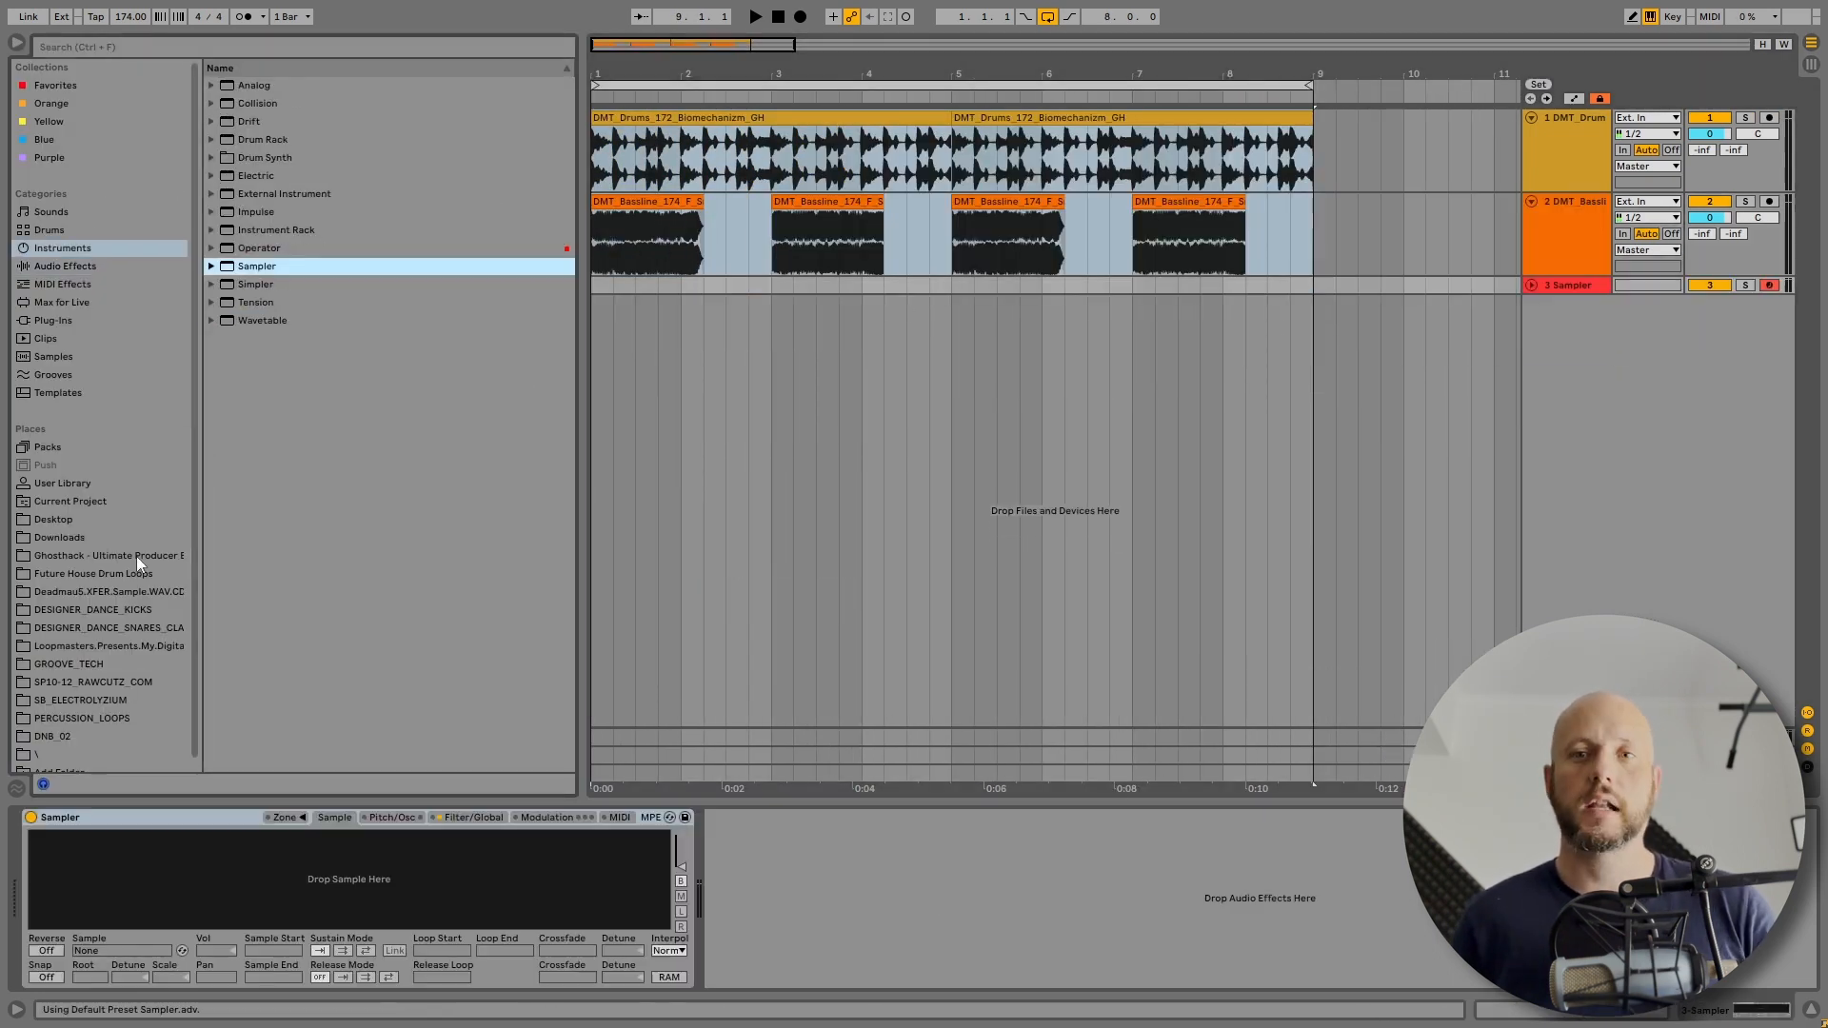
- Audition more loops in the Dark Matter pack's Bassline folder for a second bass sound
left_click(136, 556)
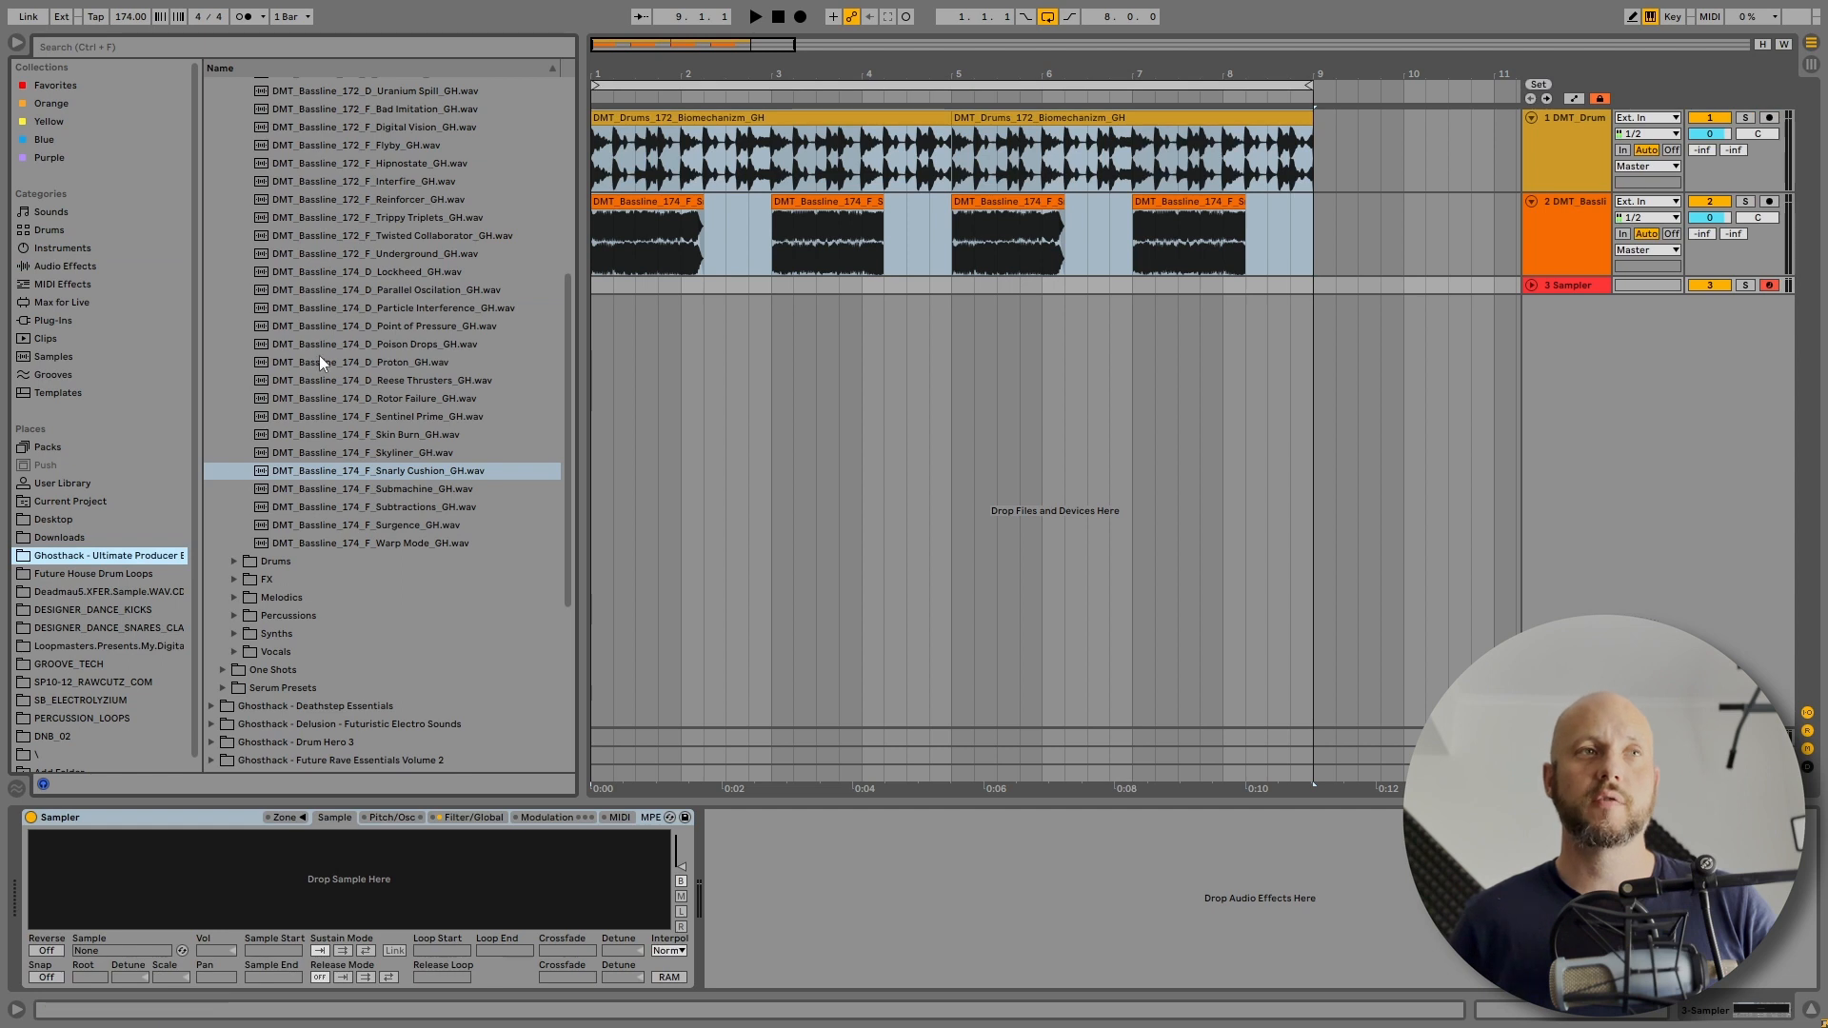
scroll(328, 358, "up", 5)
left_click(403, 343)
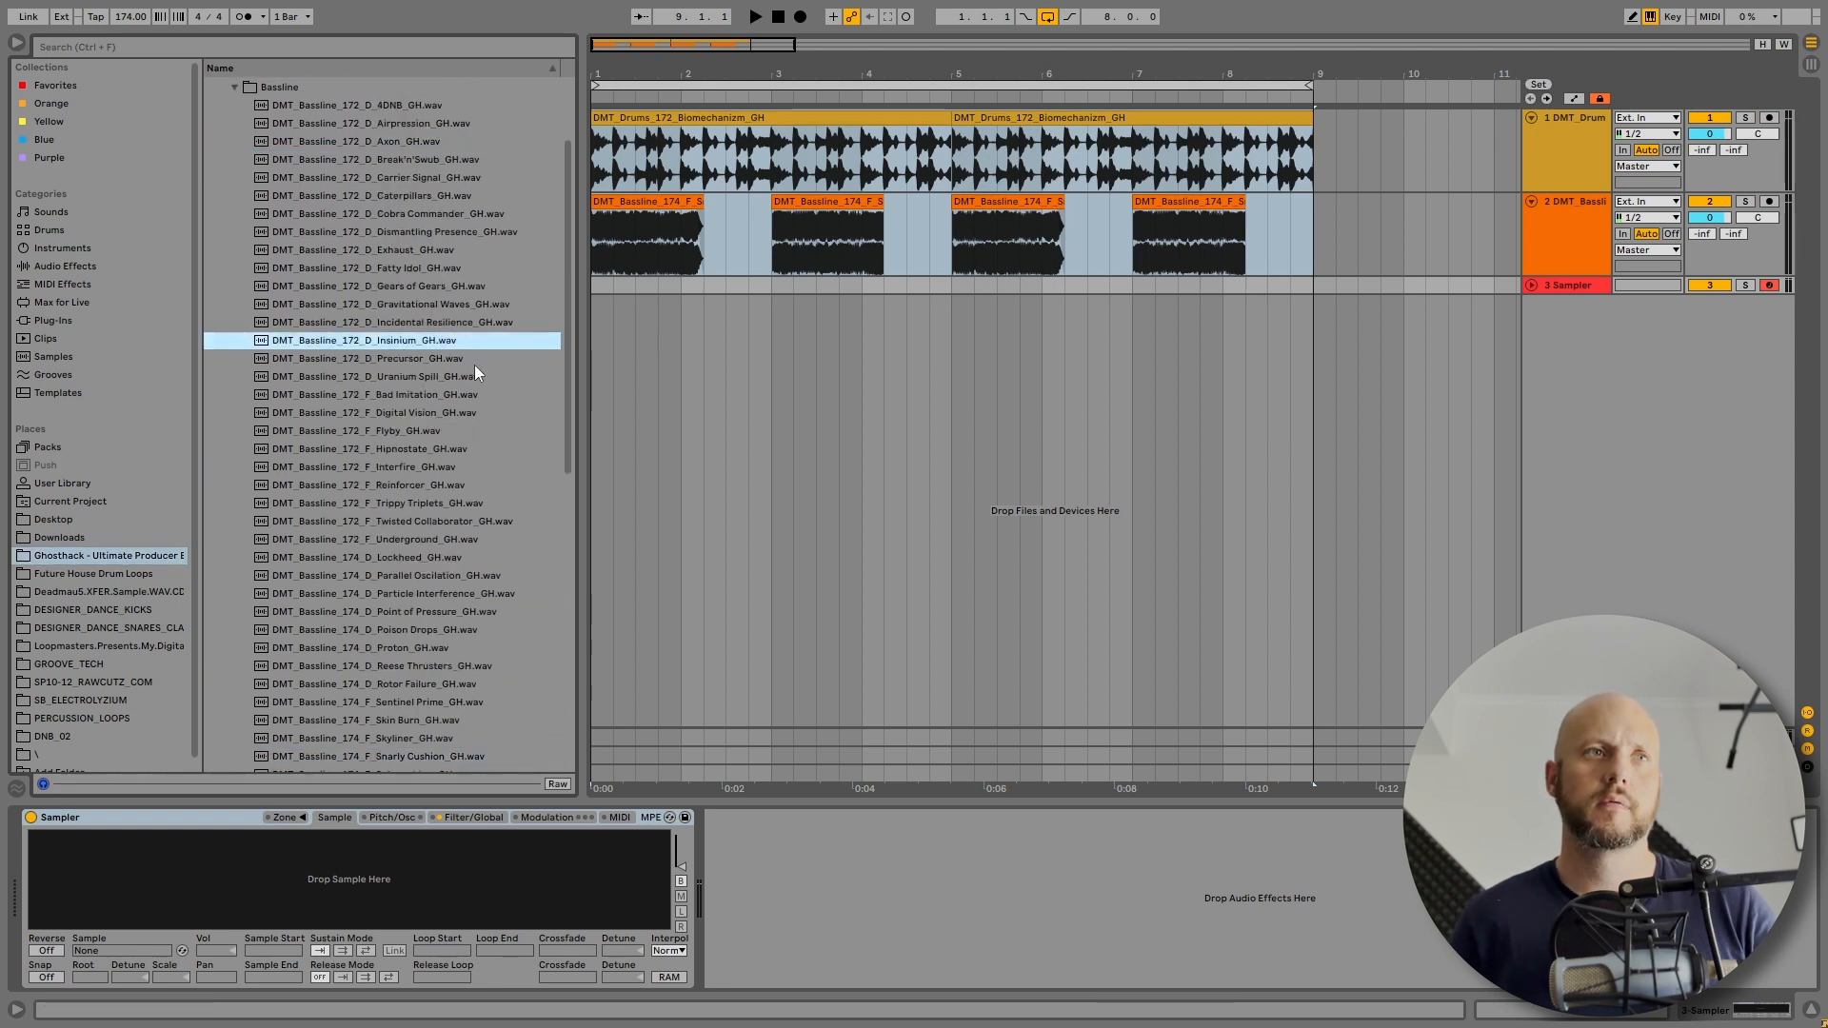
scroll(476, 372, "down", 3)
left_click(478, 372)
scroll(477, 373, "up", 3)
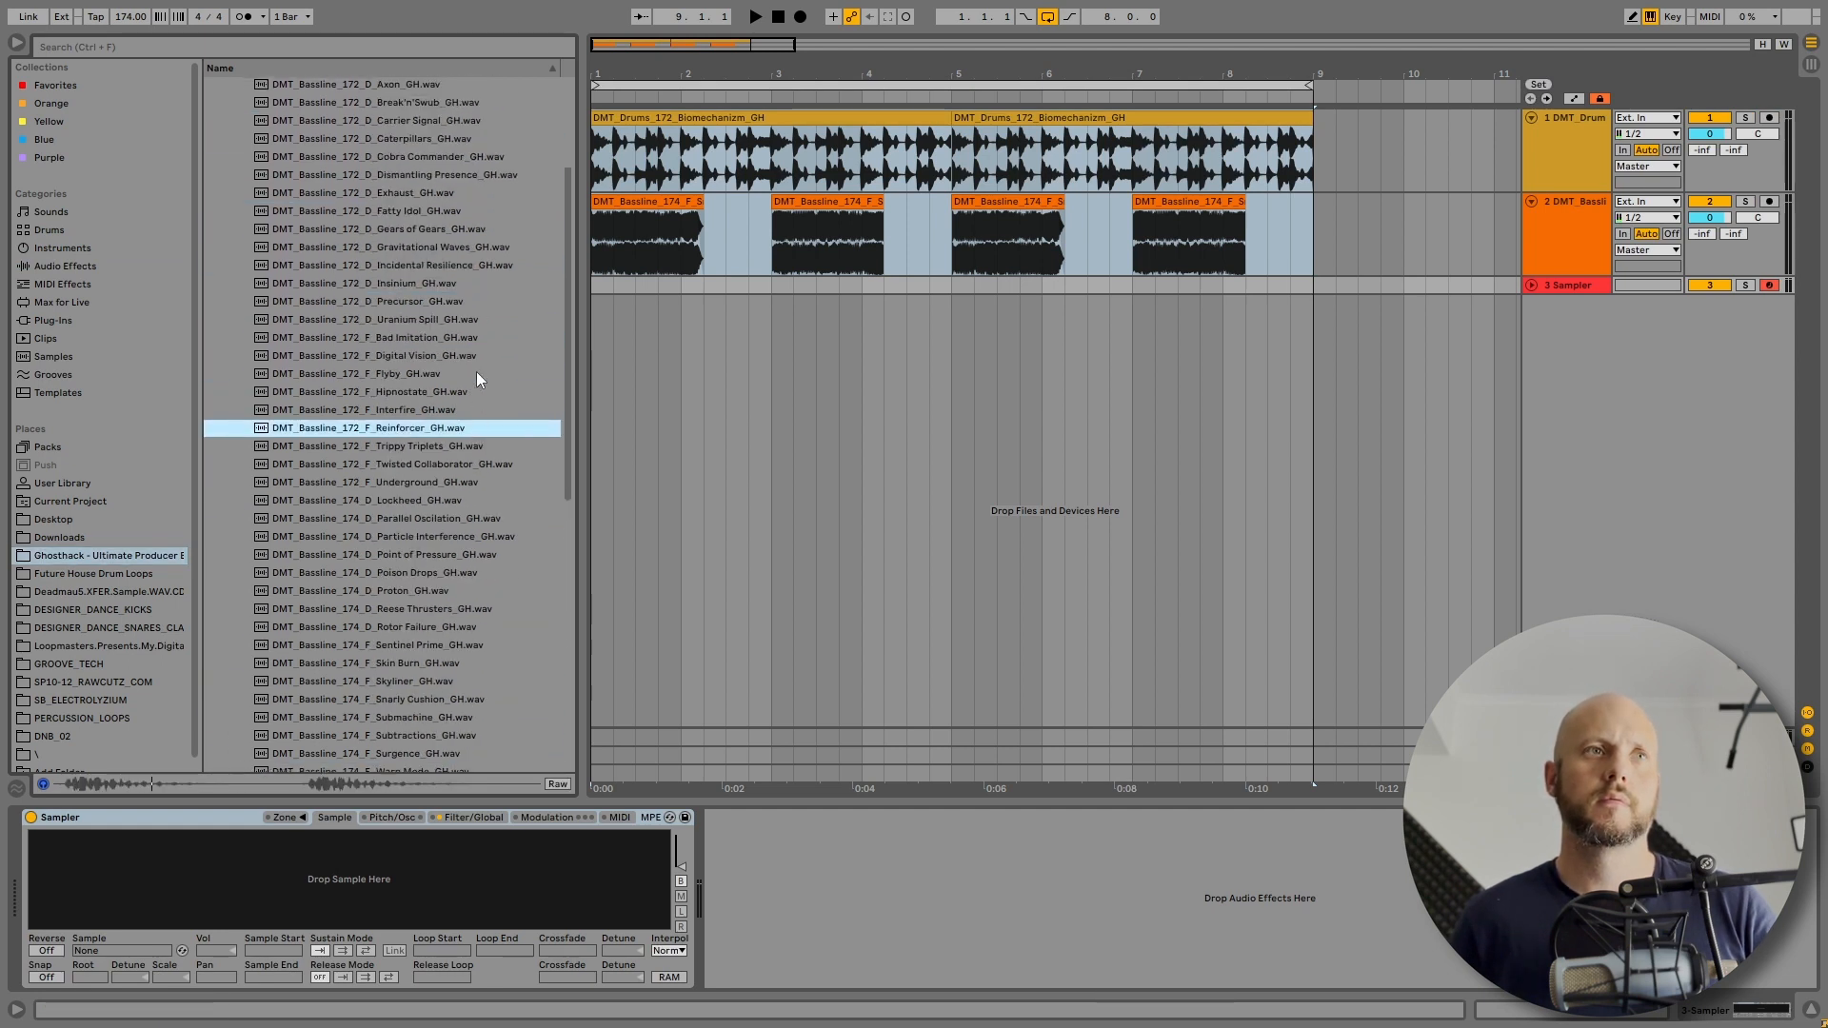
left_click(427, 303)
scroll(424, 333, "down", 5)
left_click(444, 404)
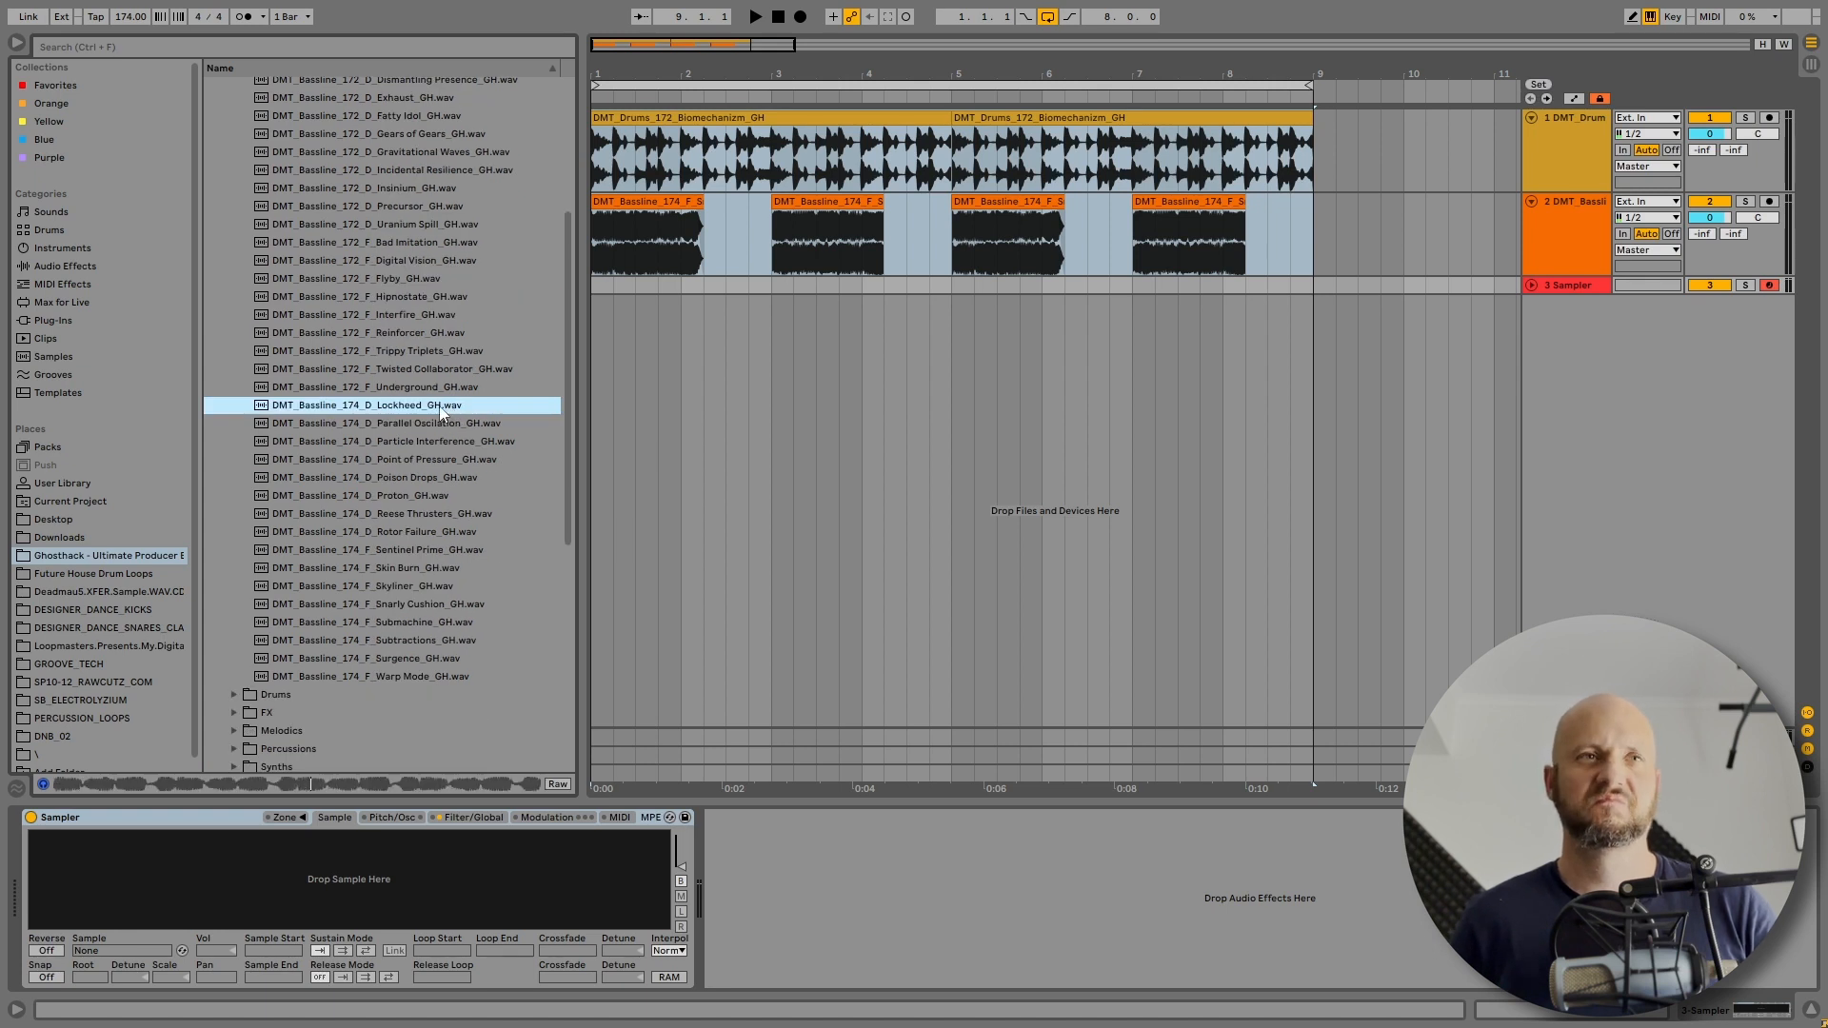
- Place DMT_Bassline_174_D_Lockheed_GH.wav on a new audio track at 2.2.1, trim it to end at 3.1.1, and play from bar 1
mouse_move(441, 409)
left_mouse_down()
mouse_move(590, 334)
mouse_move(703, 309)
left_mouse_up()
left_click_drag(950, 309, 815, 309)
left_click_drag(816, 309, 771, 309)
left_click(591, 311)
key("space")
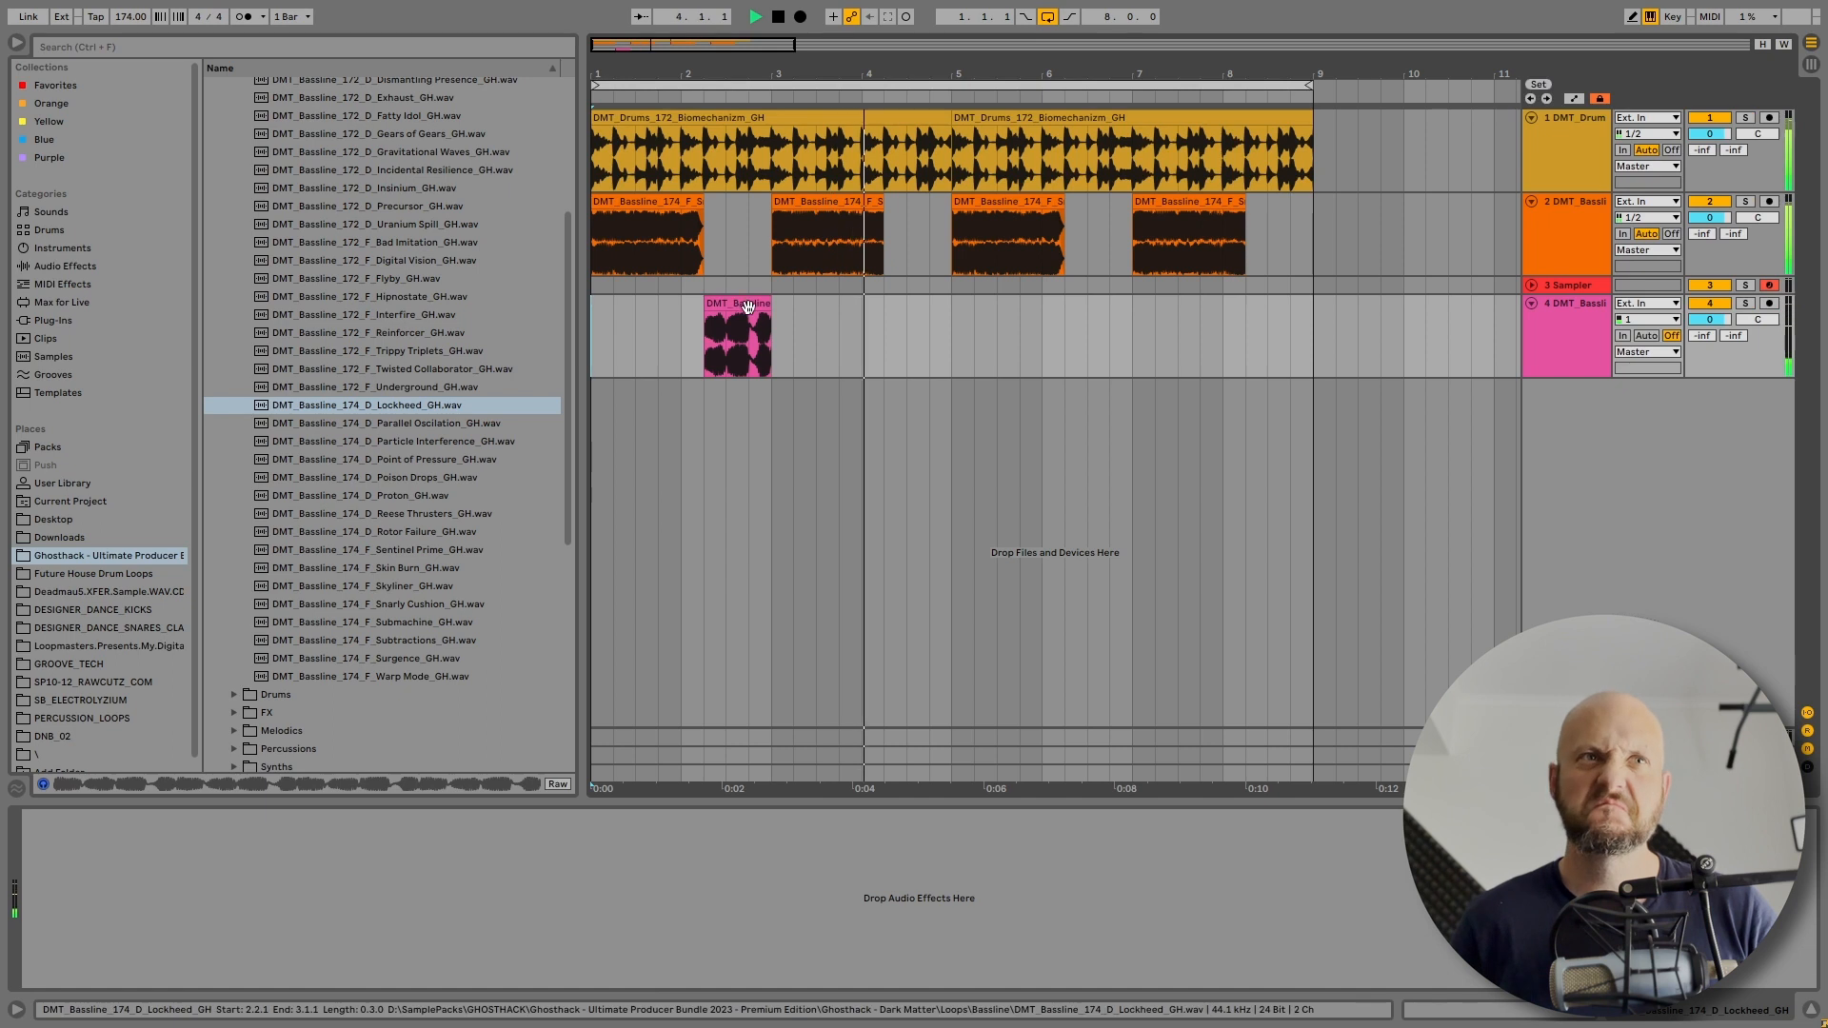
- Extend the Lockheed clip to bar 9 and cut it so that it fills only the gaps between the first bassline's clips
key("space")
left_click_drag(770, 328, 1317, 333)
left_click_drag(965, 333, 909, 335)
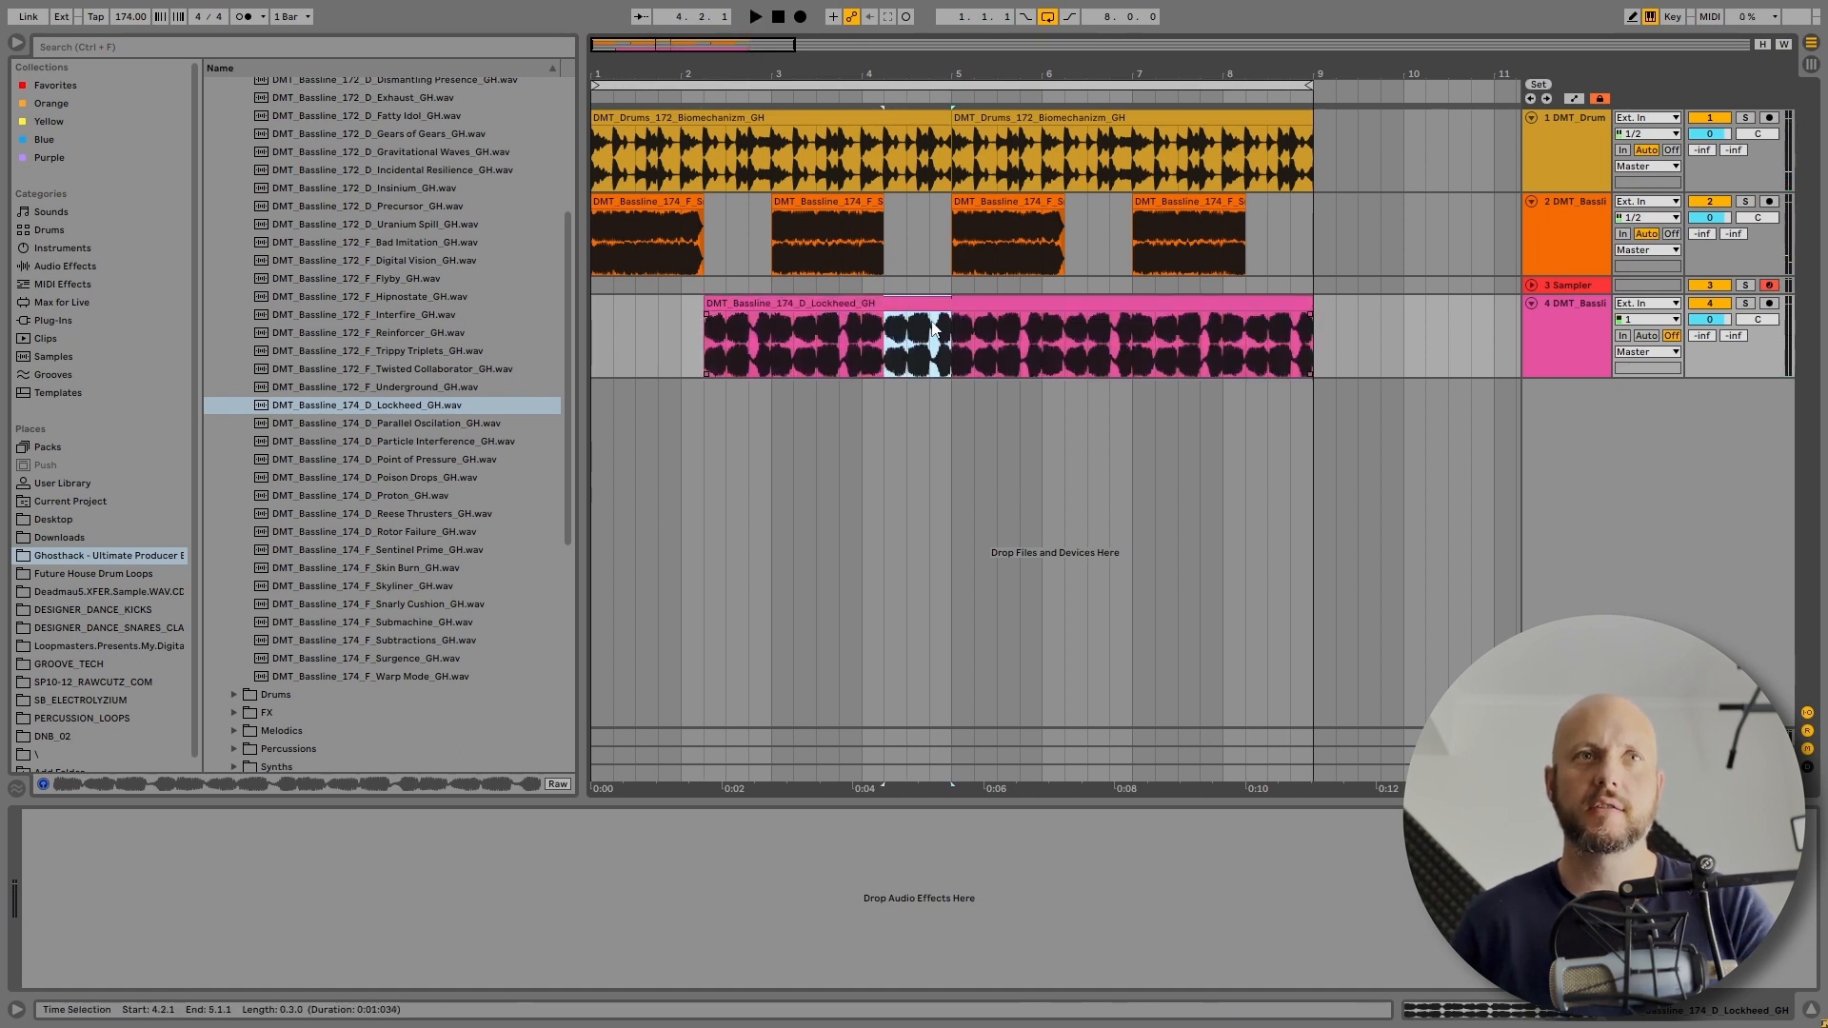
key("ctrl+z")
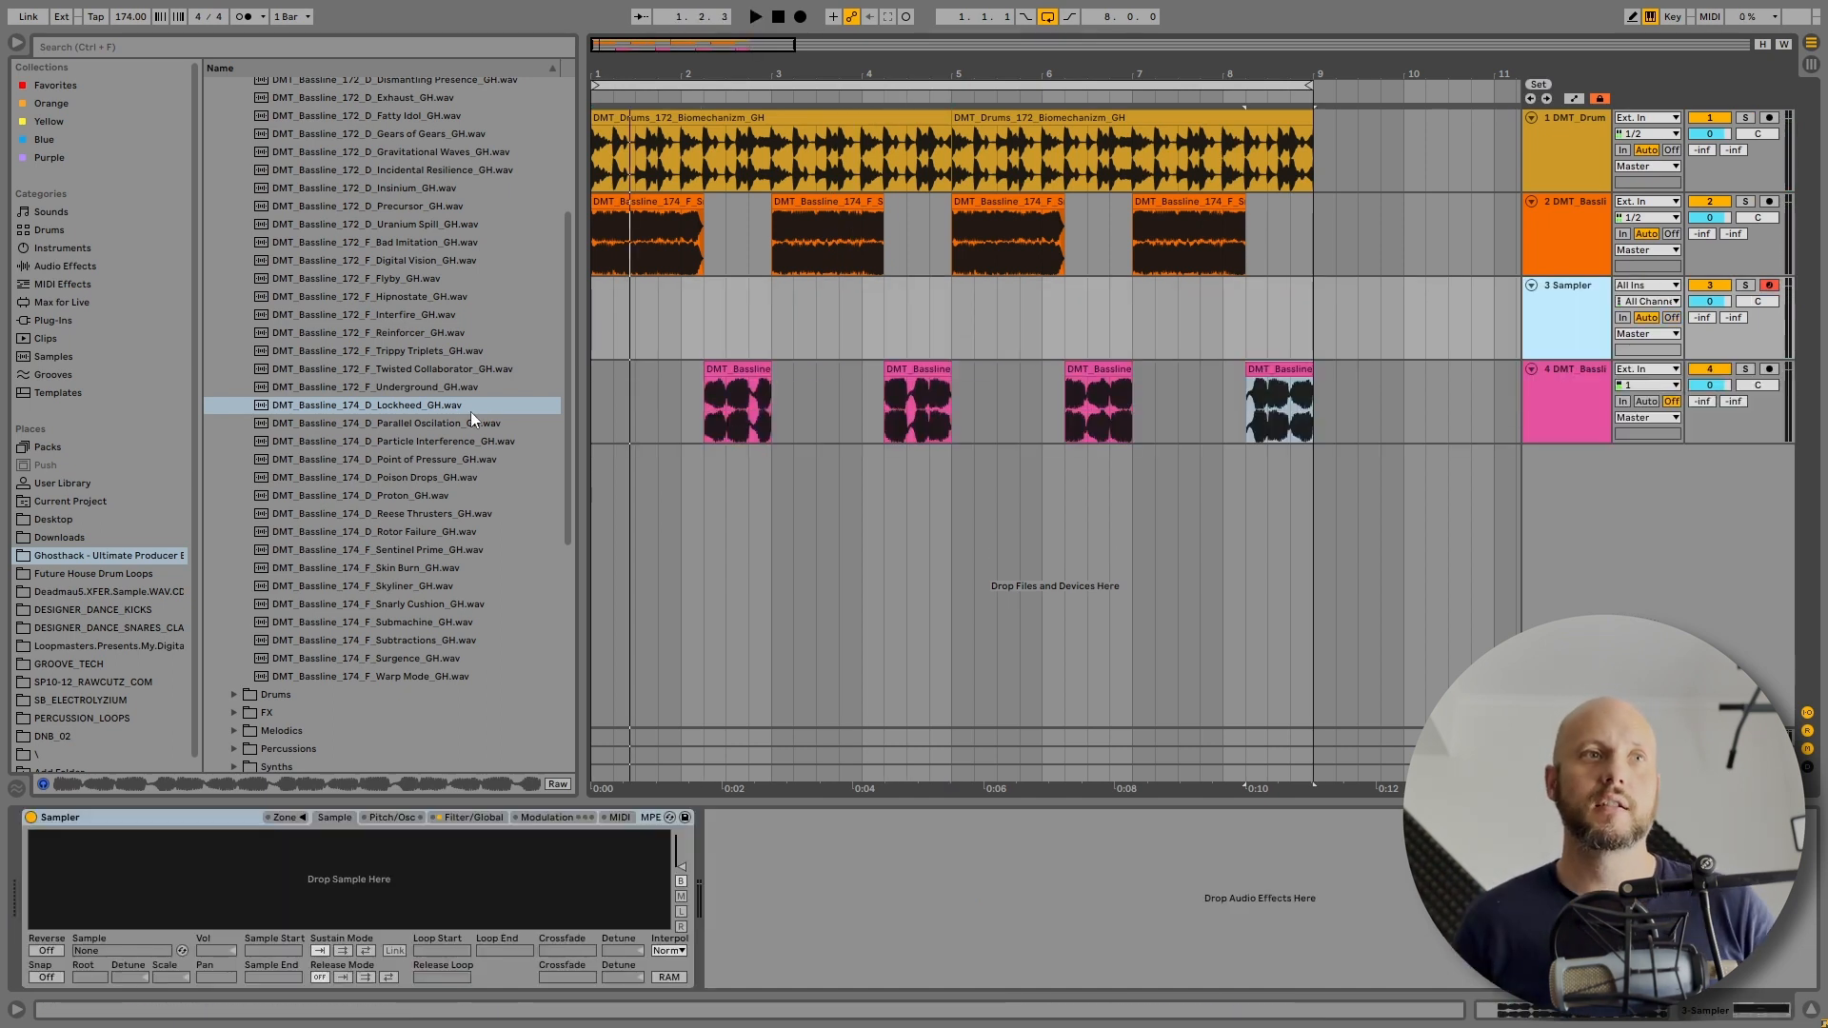
- Load DMT_Bassline_174_D_Lockheed_GH.wav into the Sampler on the third track
left_click_drag(470, 413, 291, 869)
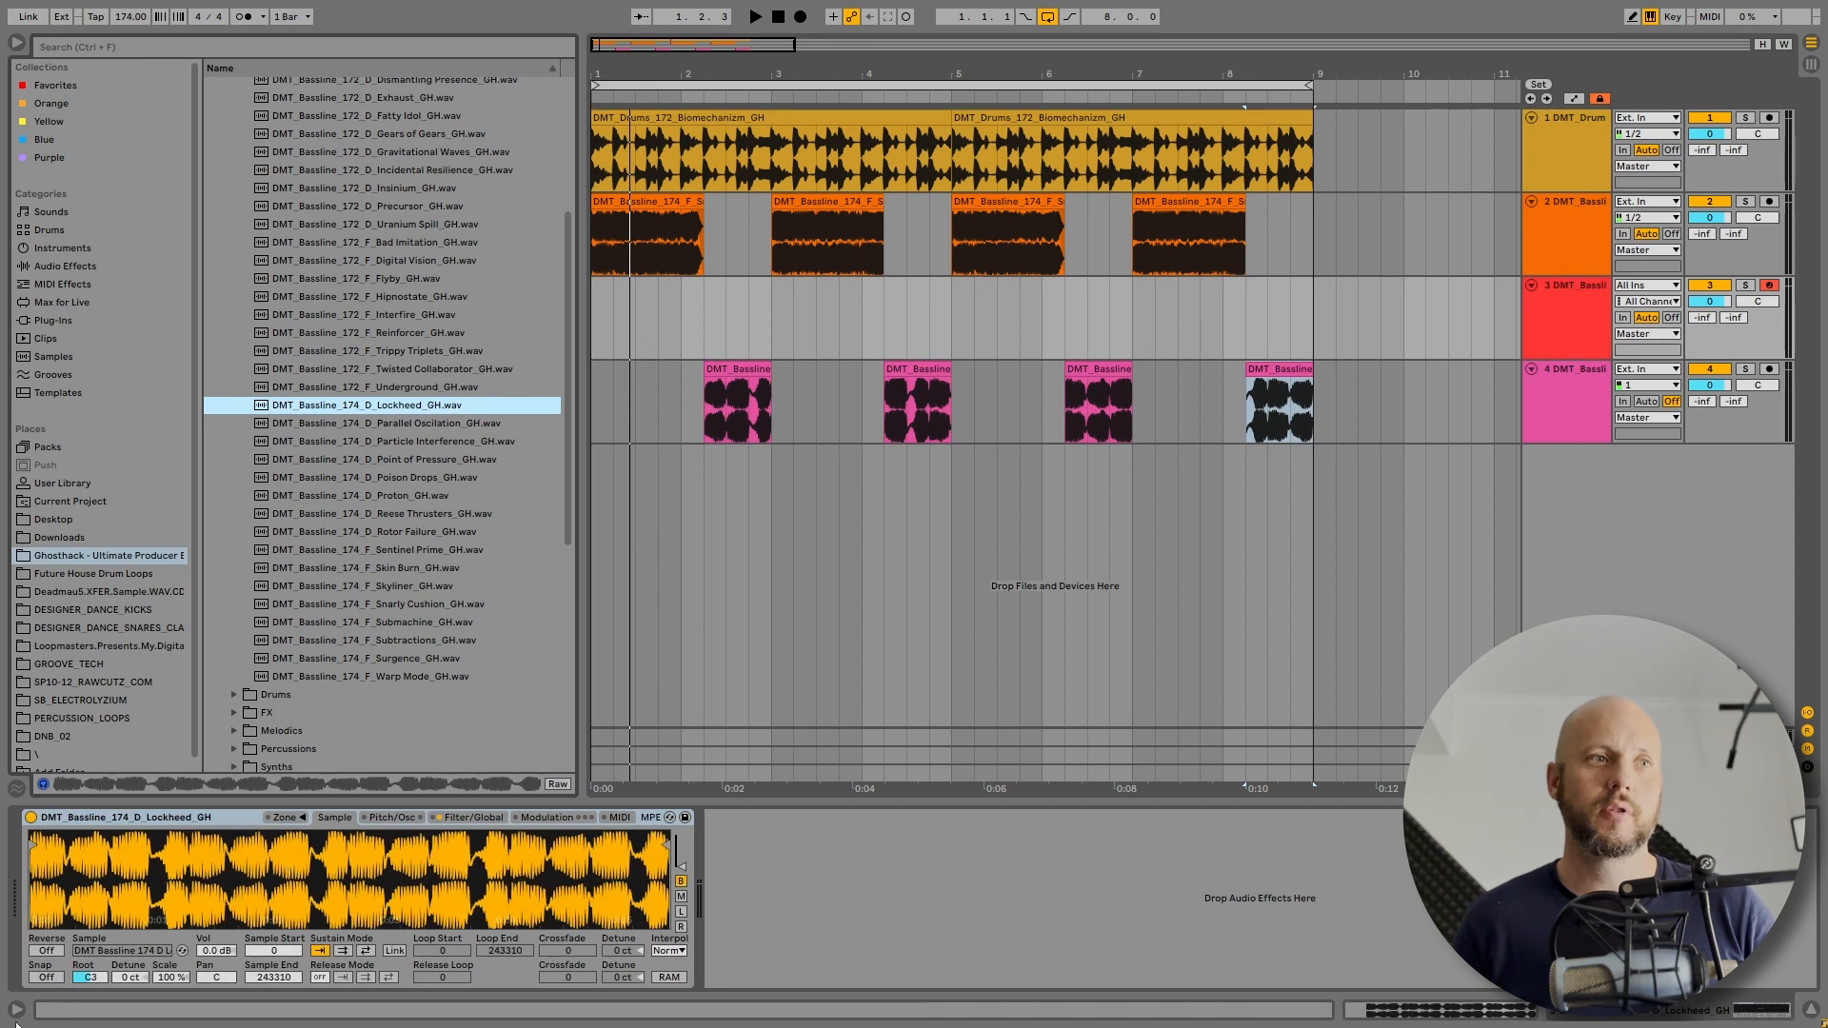
left_click_drag(81, 988, 81, 1018)
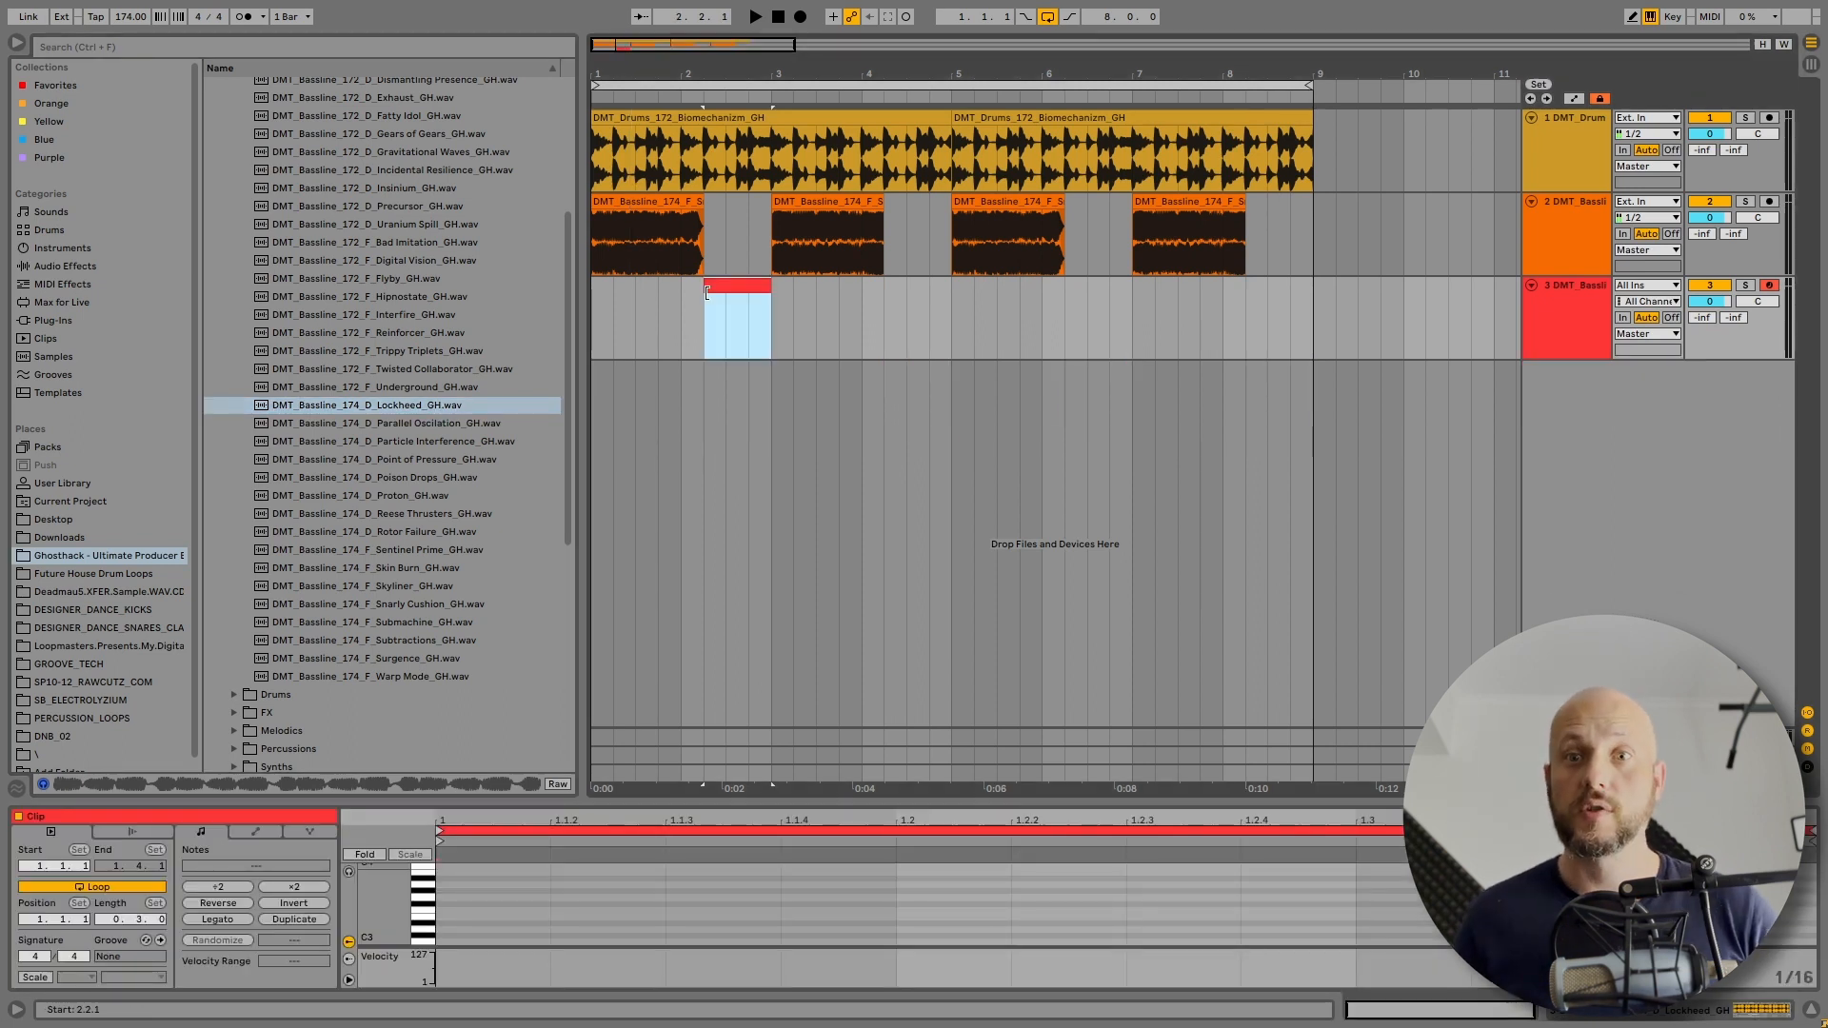
- Draw an F0 note at the start of the third track's MIDI clip at 2.2.1 and duplicate it across the clip
left_click_drag(576, 803, 577, 605)
left_click_drag(226, 805, 253, 805)
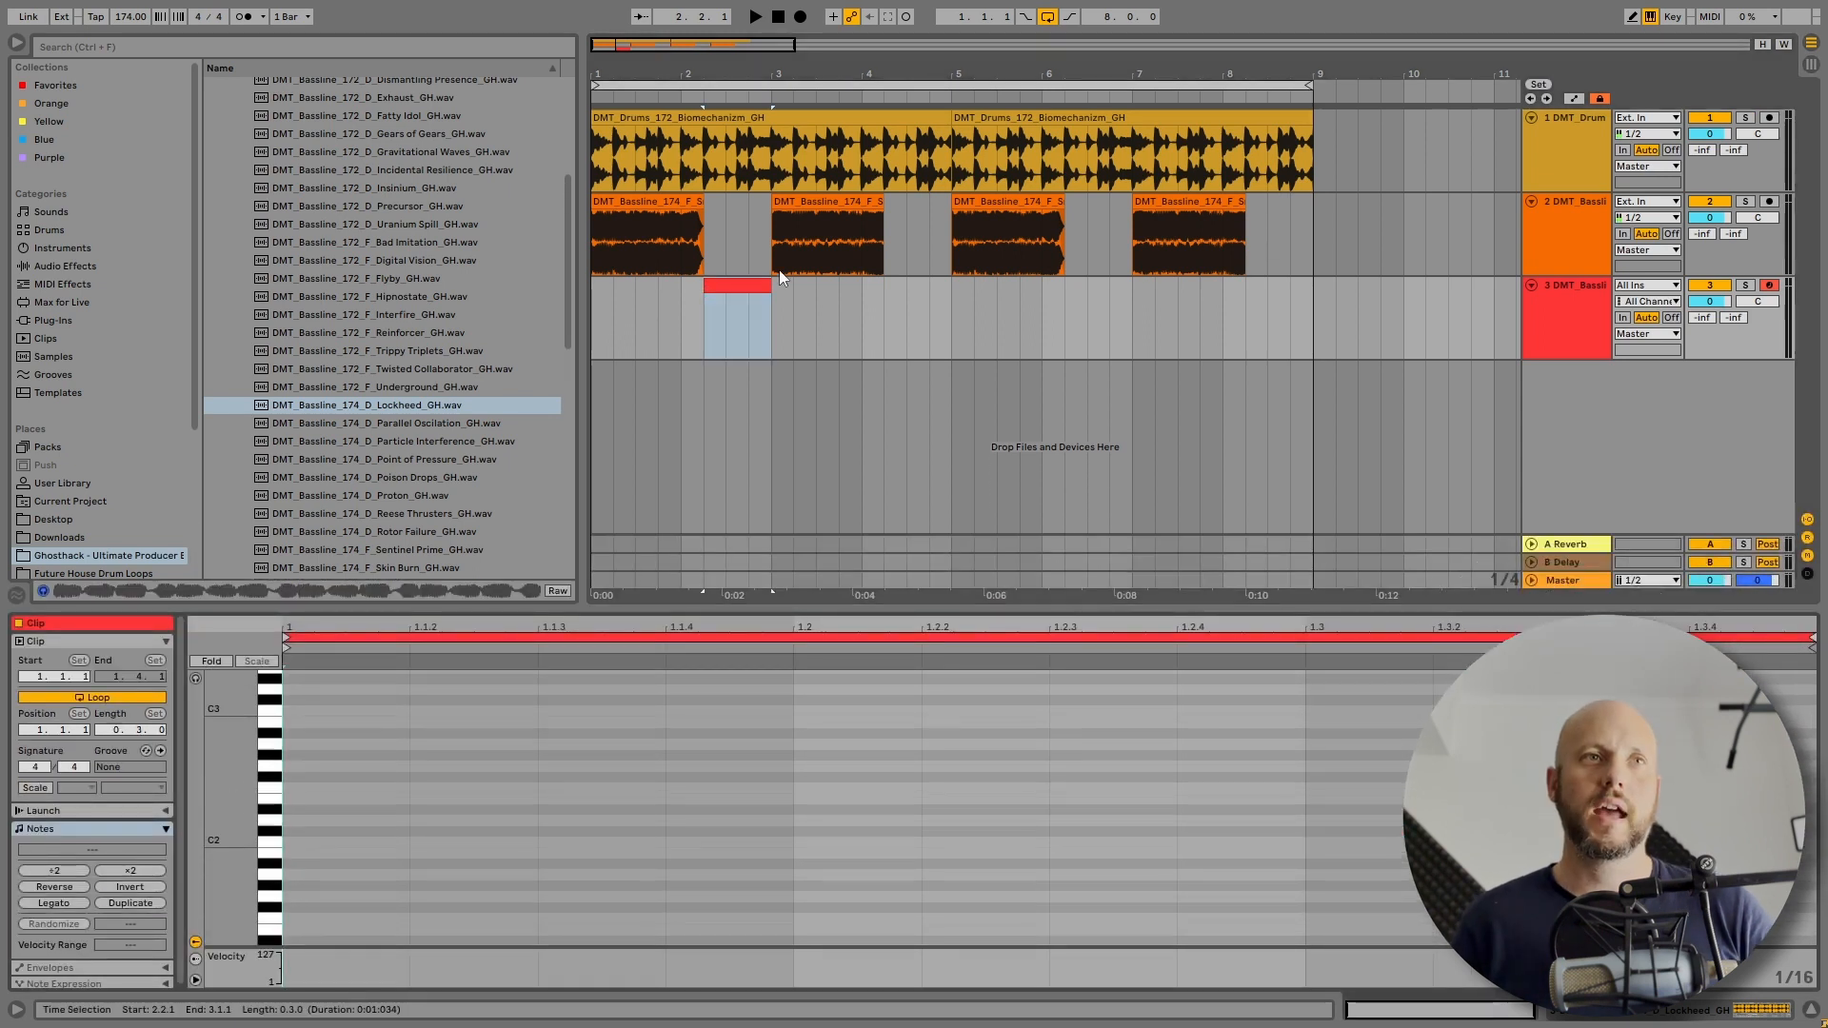
left_click(672, 201)
left_click_drag(622, 75, 695, 164)
left_click(900, 284)
left_click(387, 826)
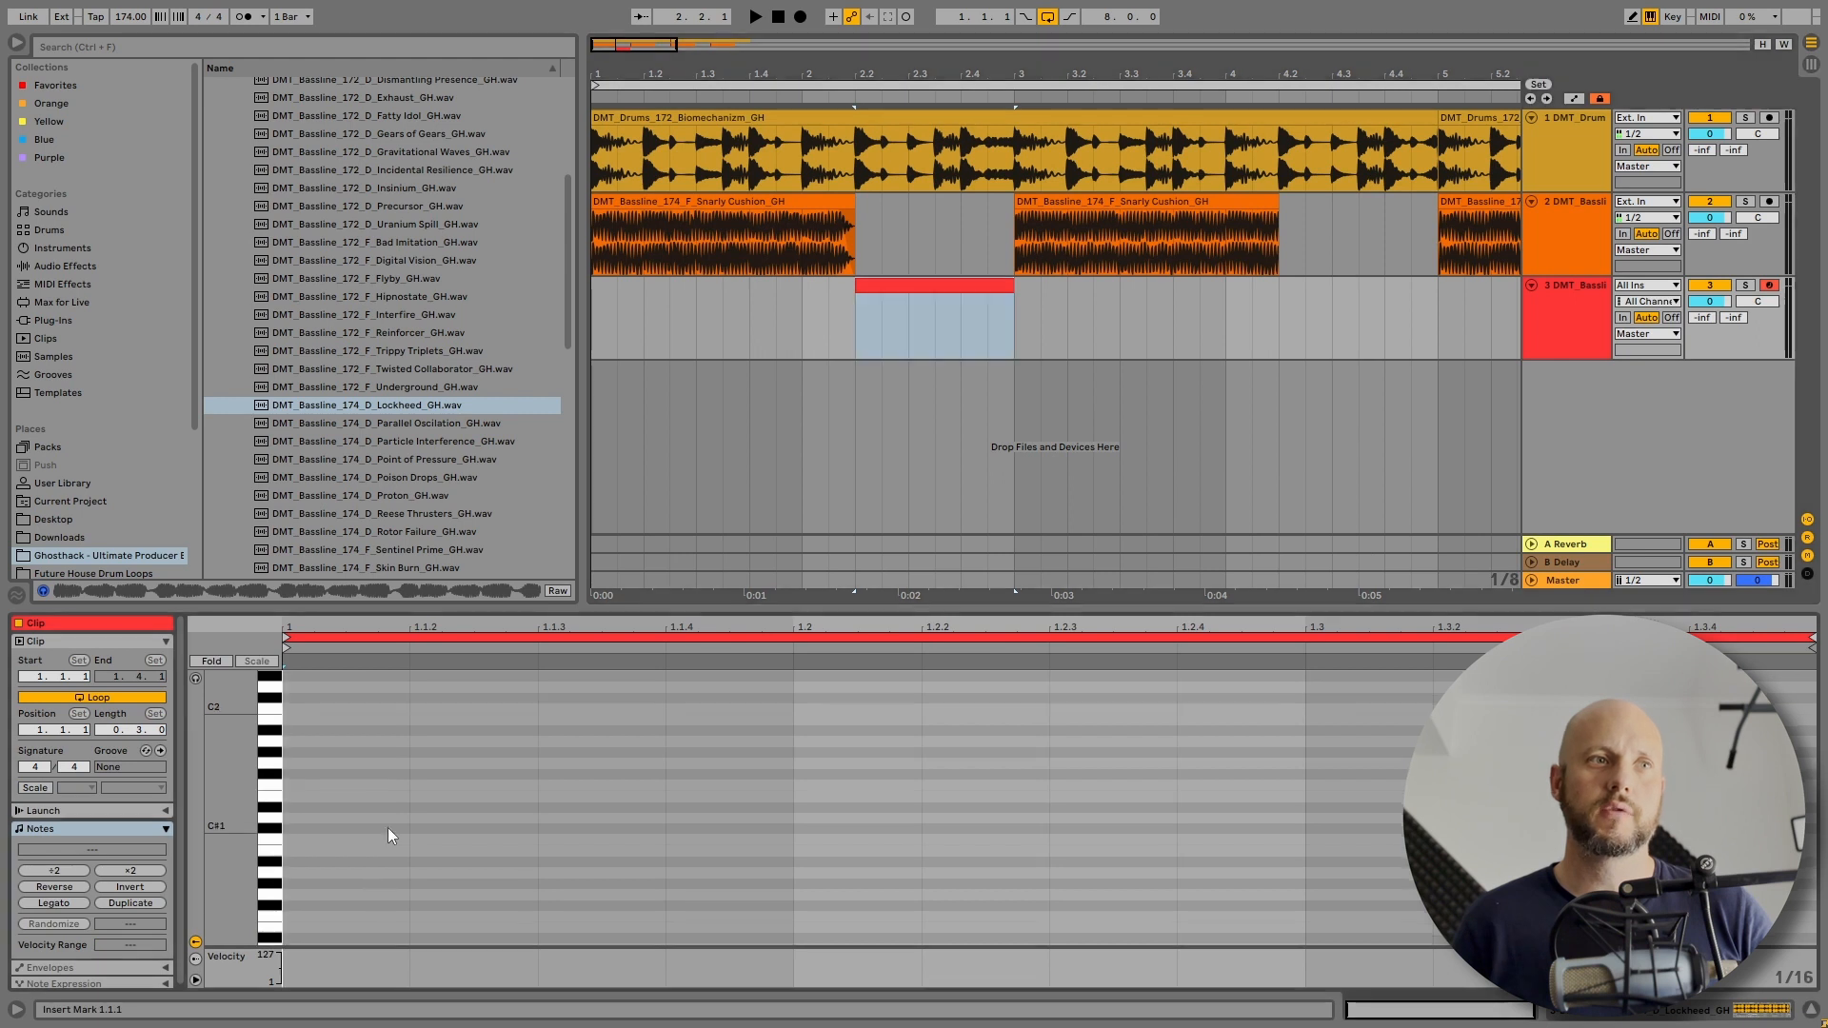
scroll(393, 813, "down", 6)
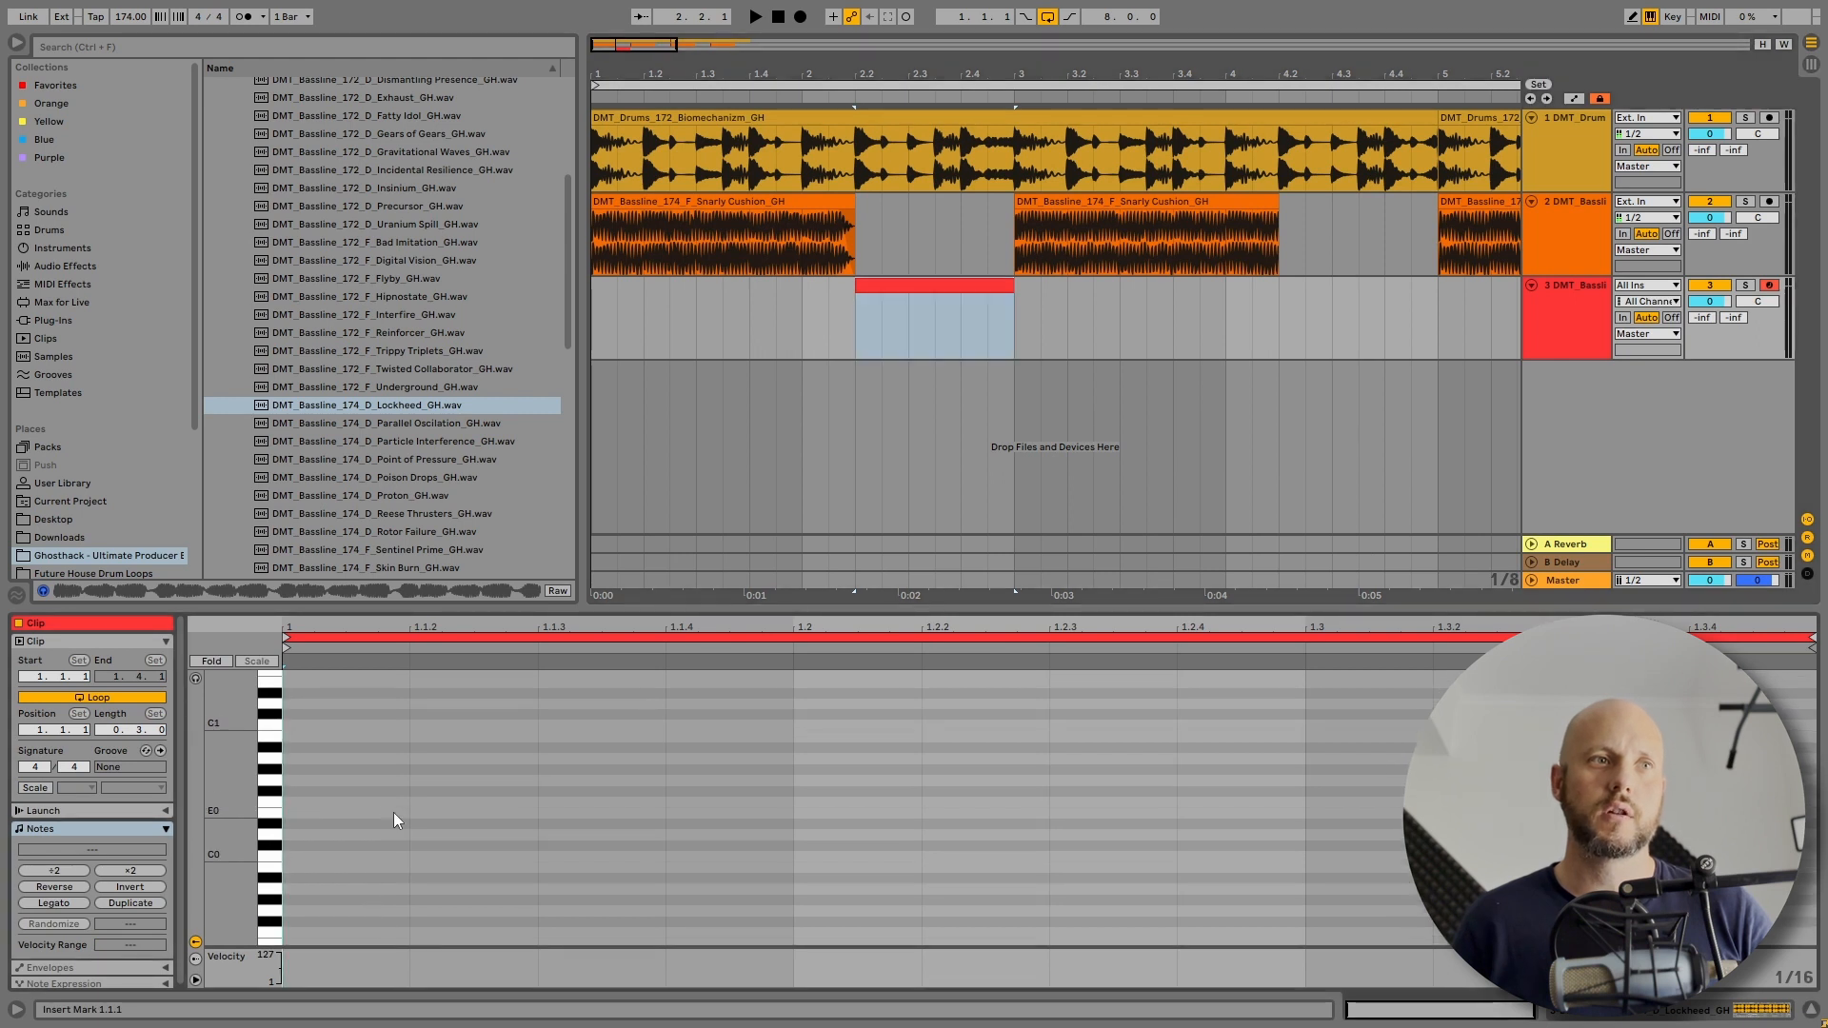
double_click(291, 804)
left_click_drag(409, 804, 734, 804)
key("ctrl+d")
key("ctrl+d")
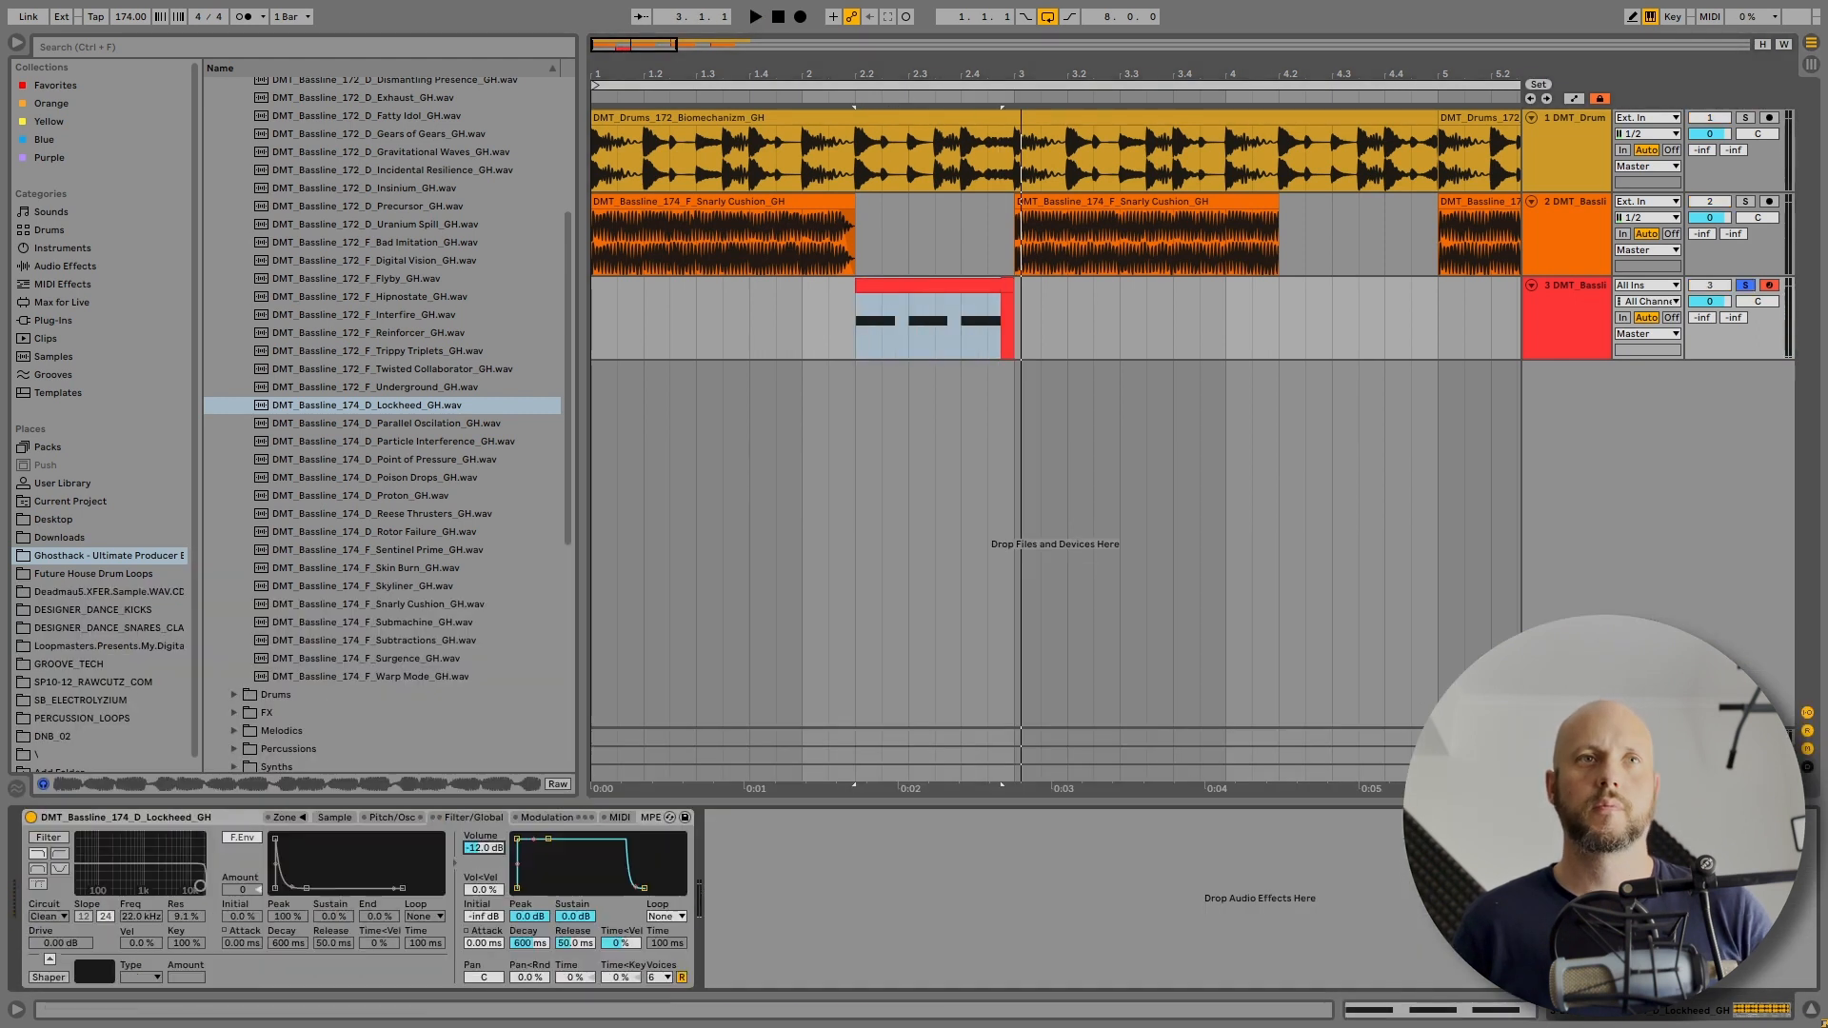
- Rework the clip into five F0 notes spaced an eighth note apart and trim its end after the fifth note
double_click(914, 284)
left_click_drag(664, 800, 411, 800)
left_click_drag(348, 800, 603, 800)
key("space")
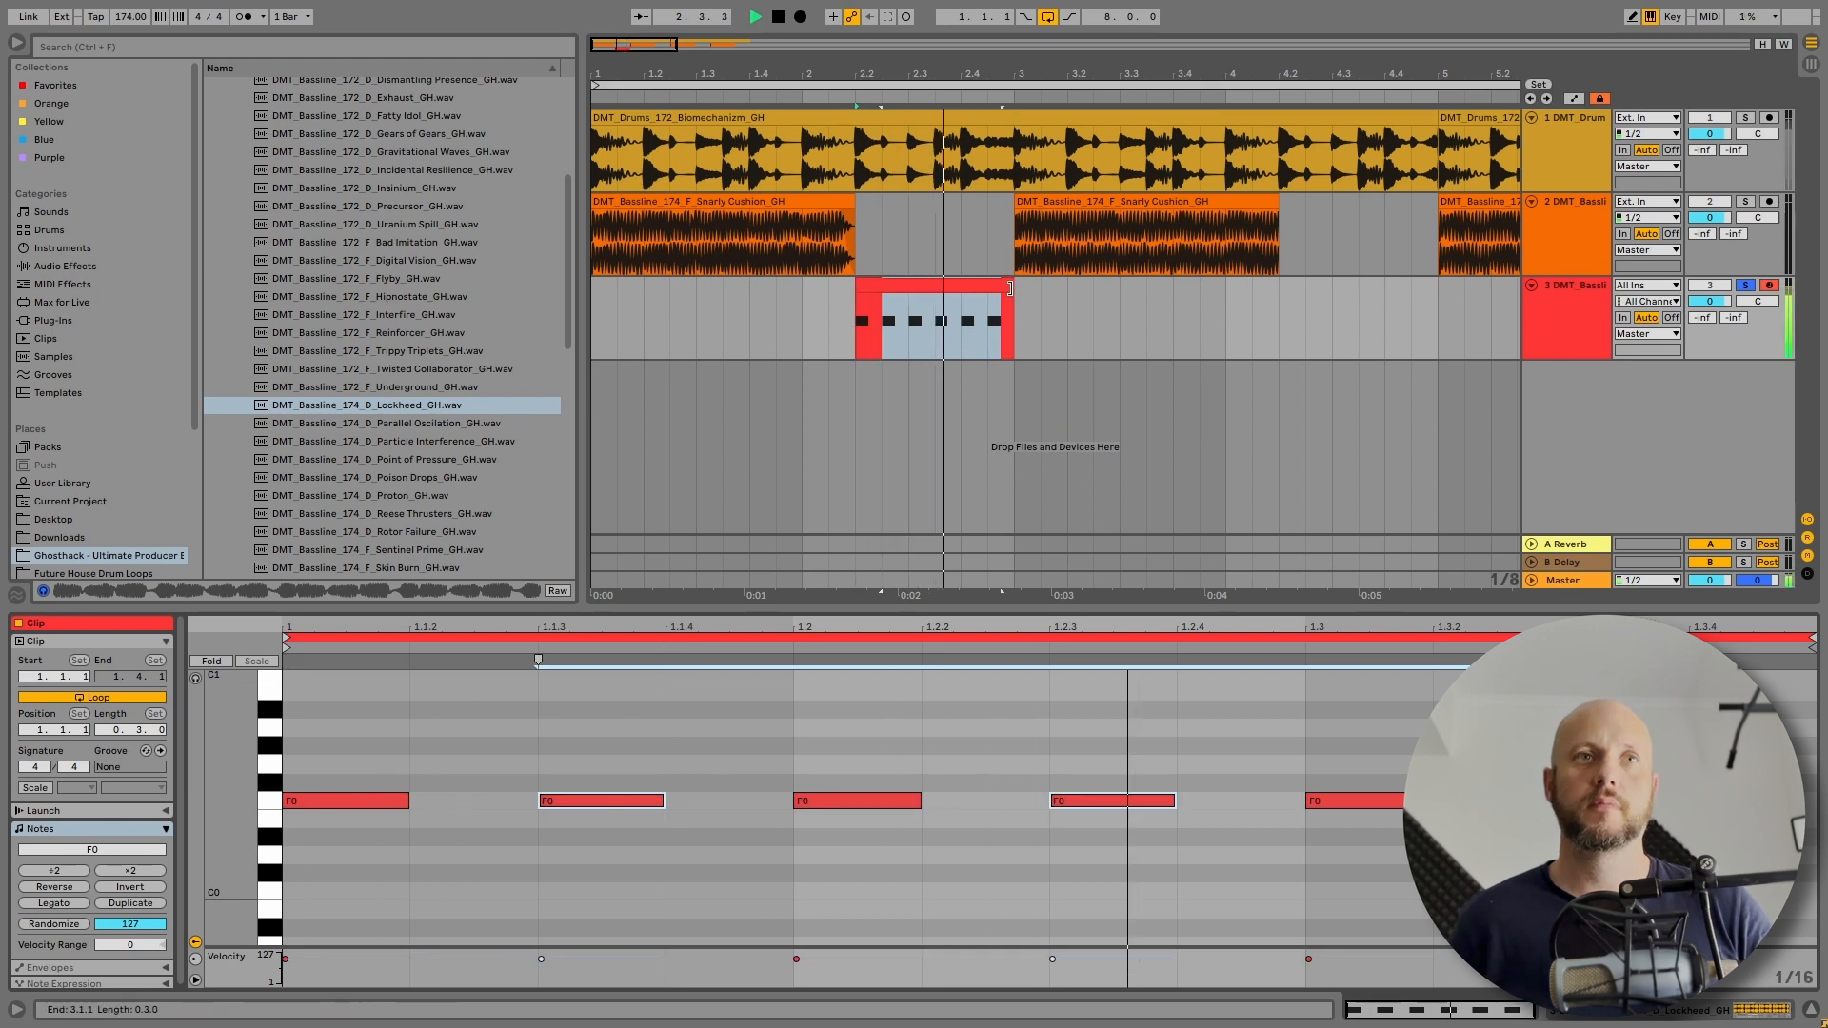
left_click_drag(1009, 287, 987, 288)
key("space")
left_click_drag(435, 794, 497, 794)
key("space")
key("space")
- Enable the Sampler's oscillator with 159 ms decay and -18 dB volume, and its pitch envelope with 52.1 ms decay and +5 st amount
double_click(1554, 284)
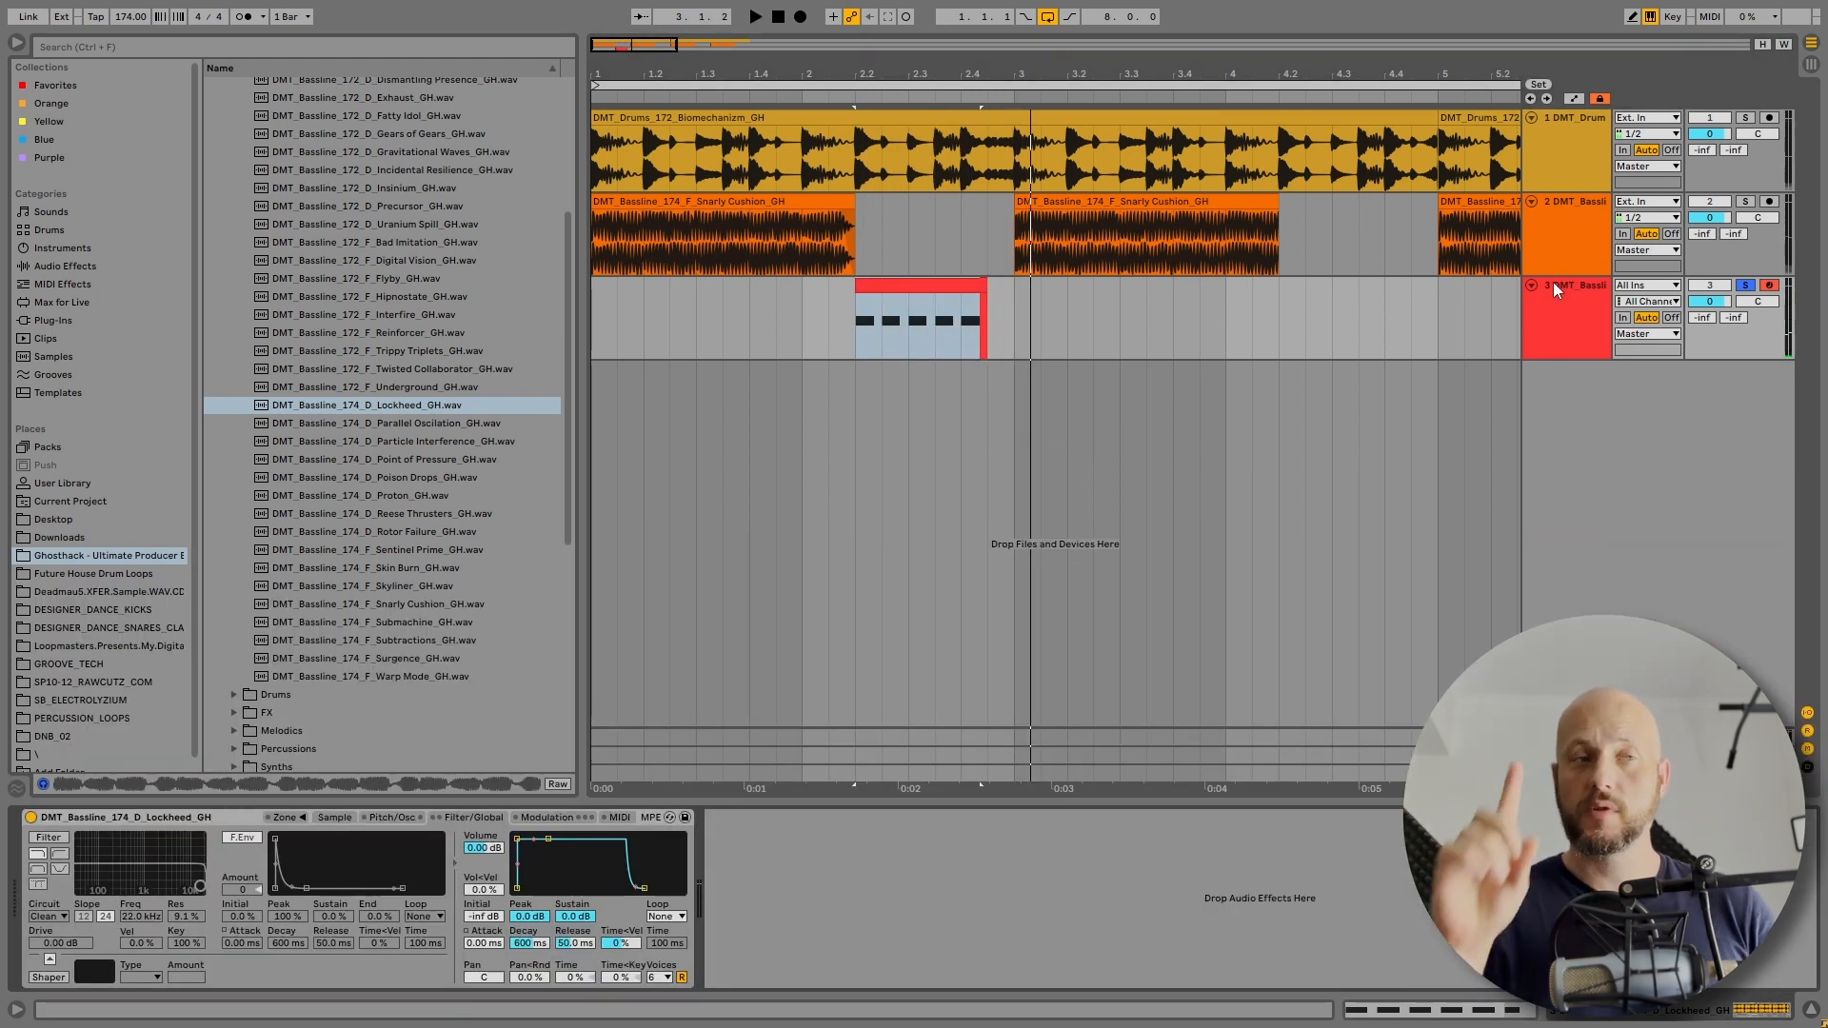
left_click(393, 818)
left_click(49, 837)
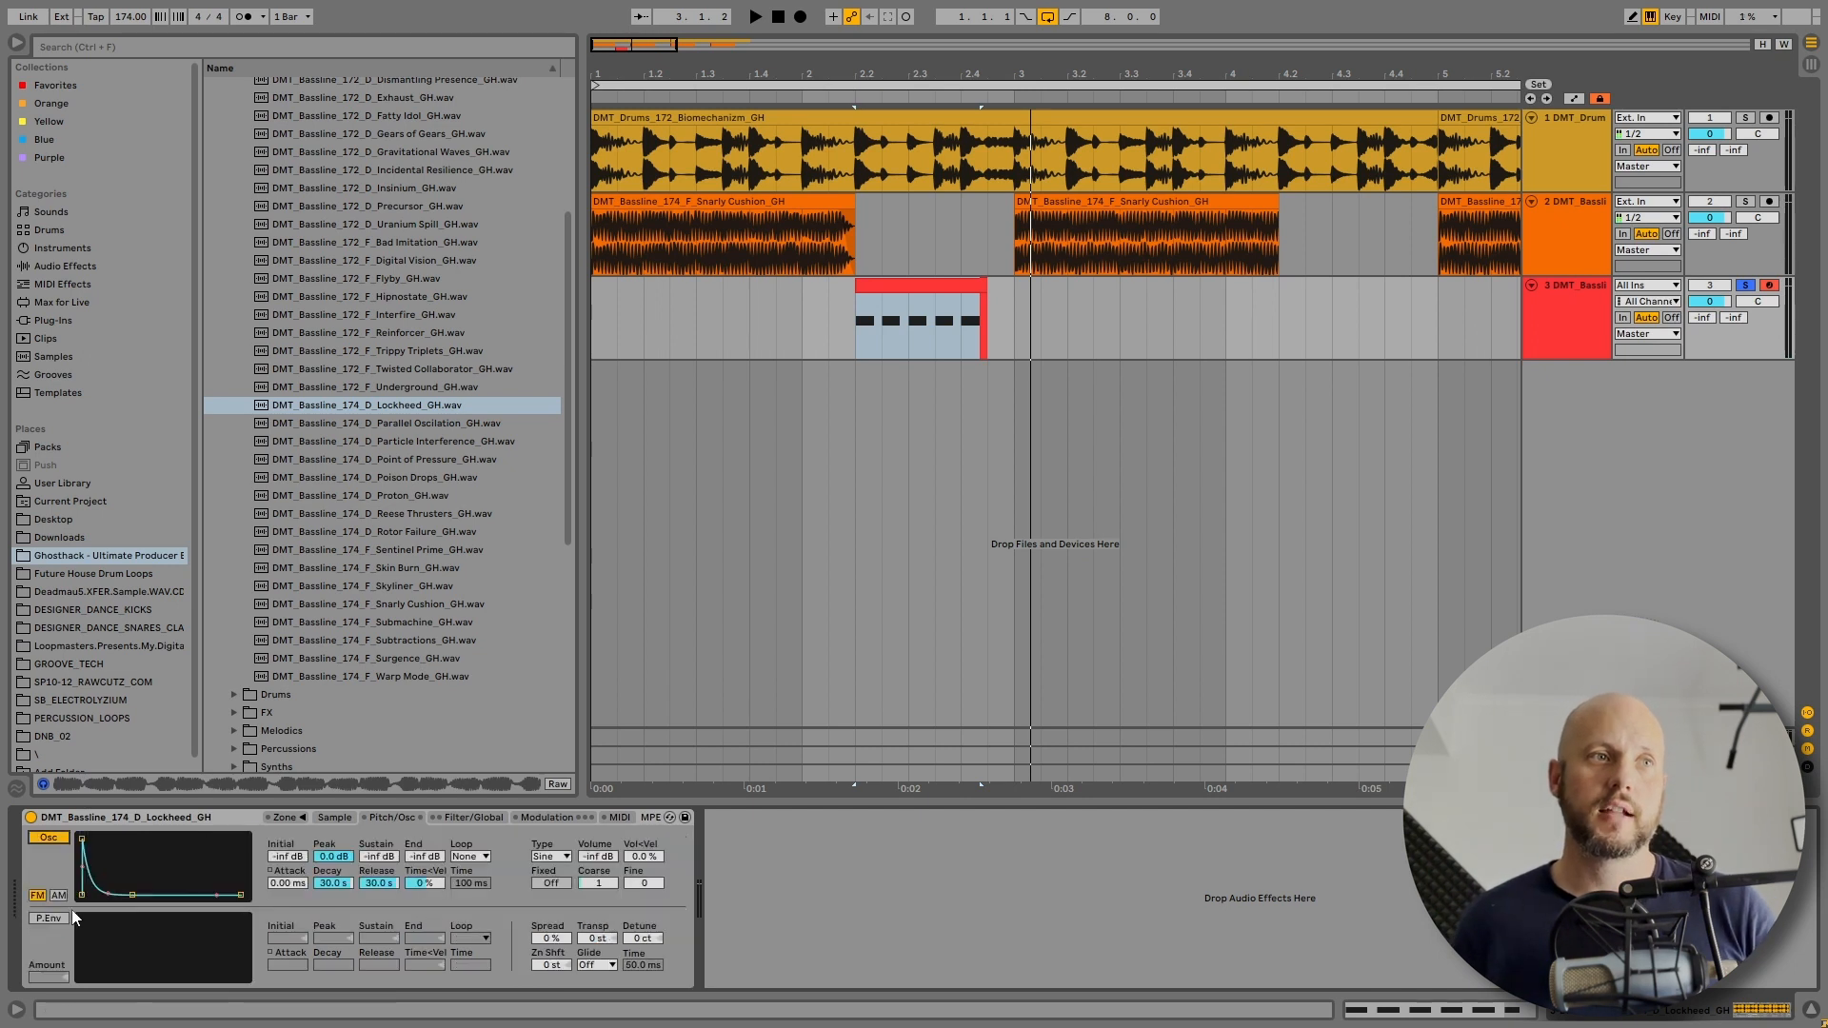
left_click(48, 918)
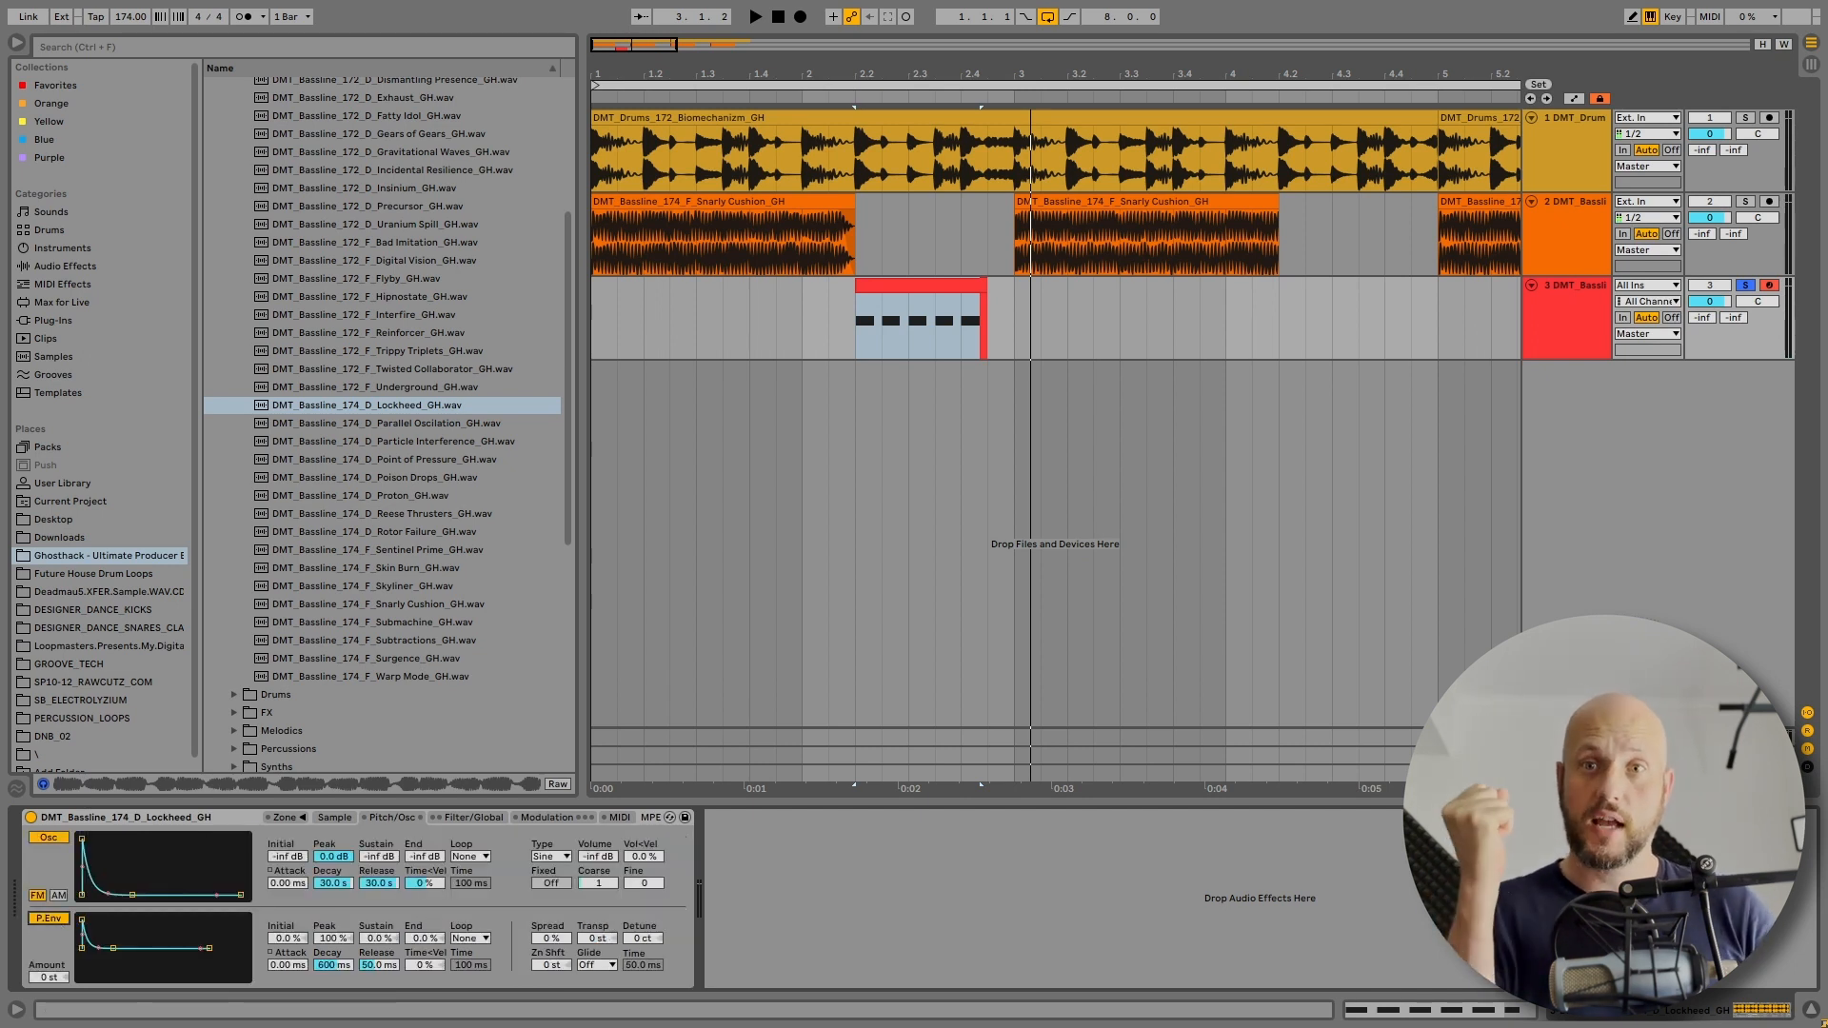
left_click_drag(333, 884, 333, 942)
key("space")
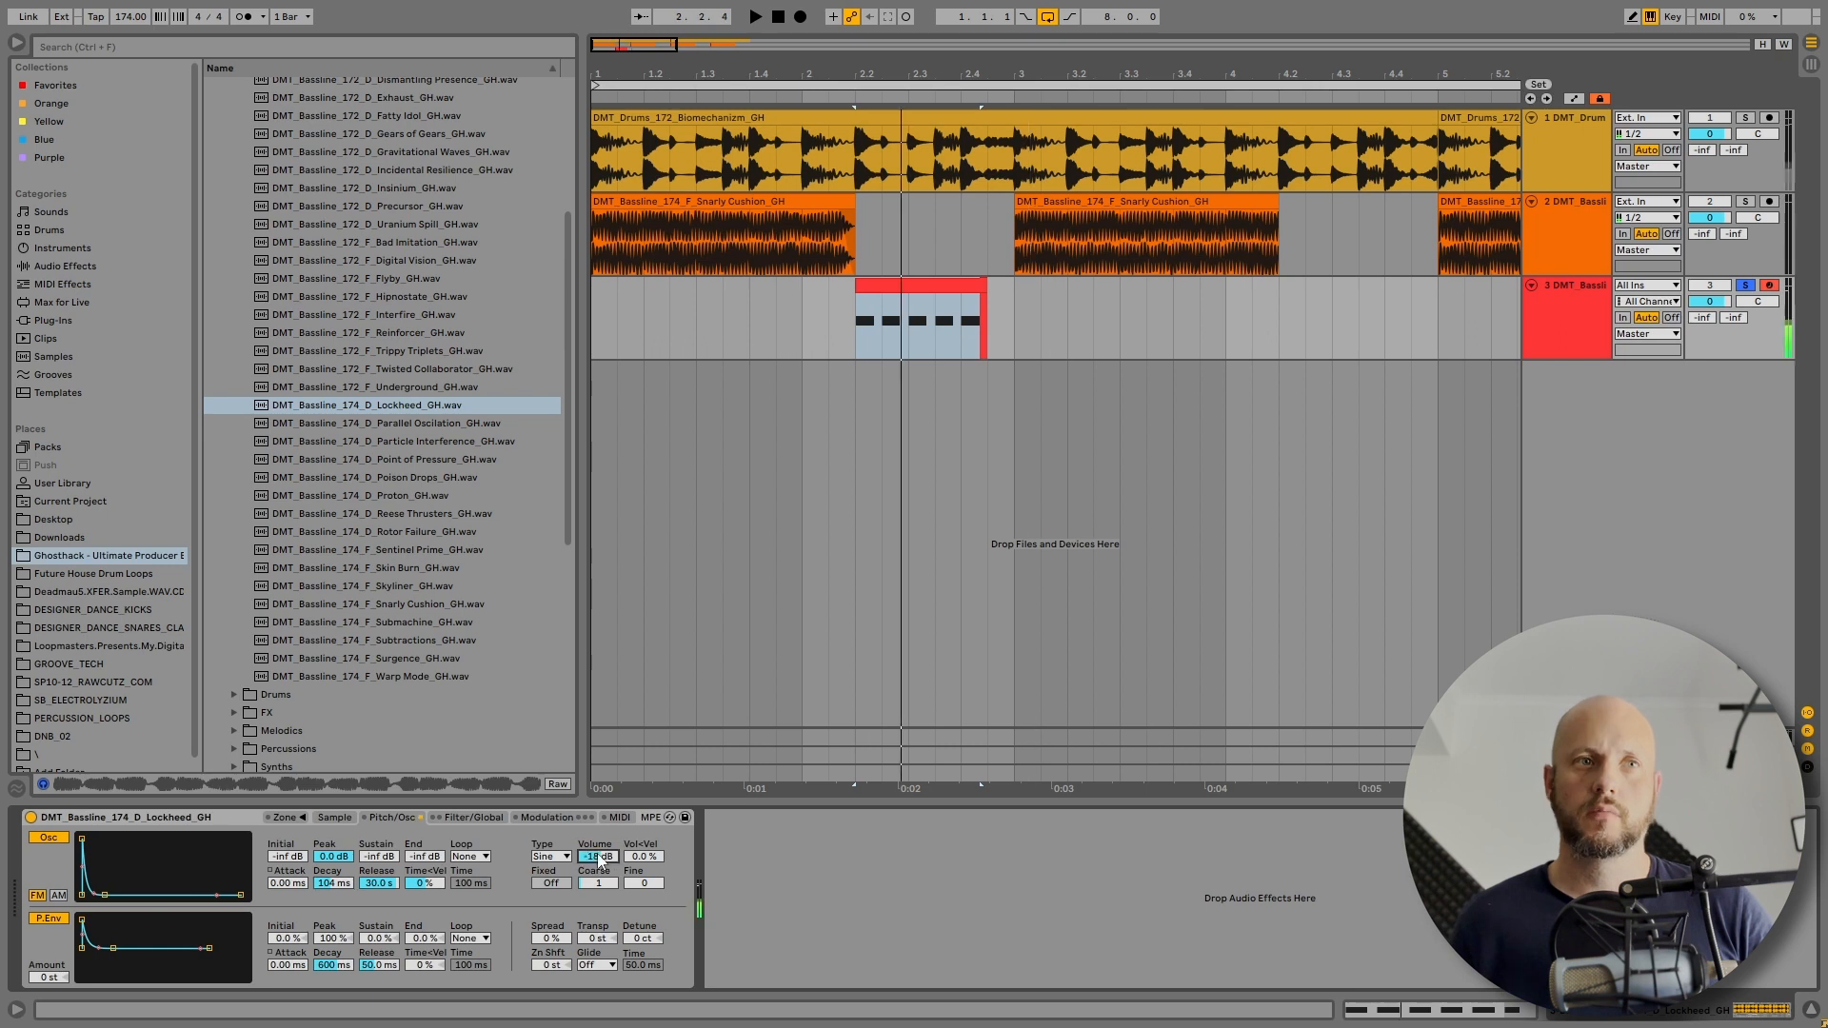
left_click_drag(598, 858, 598, 820)
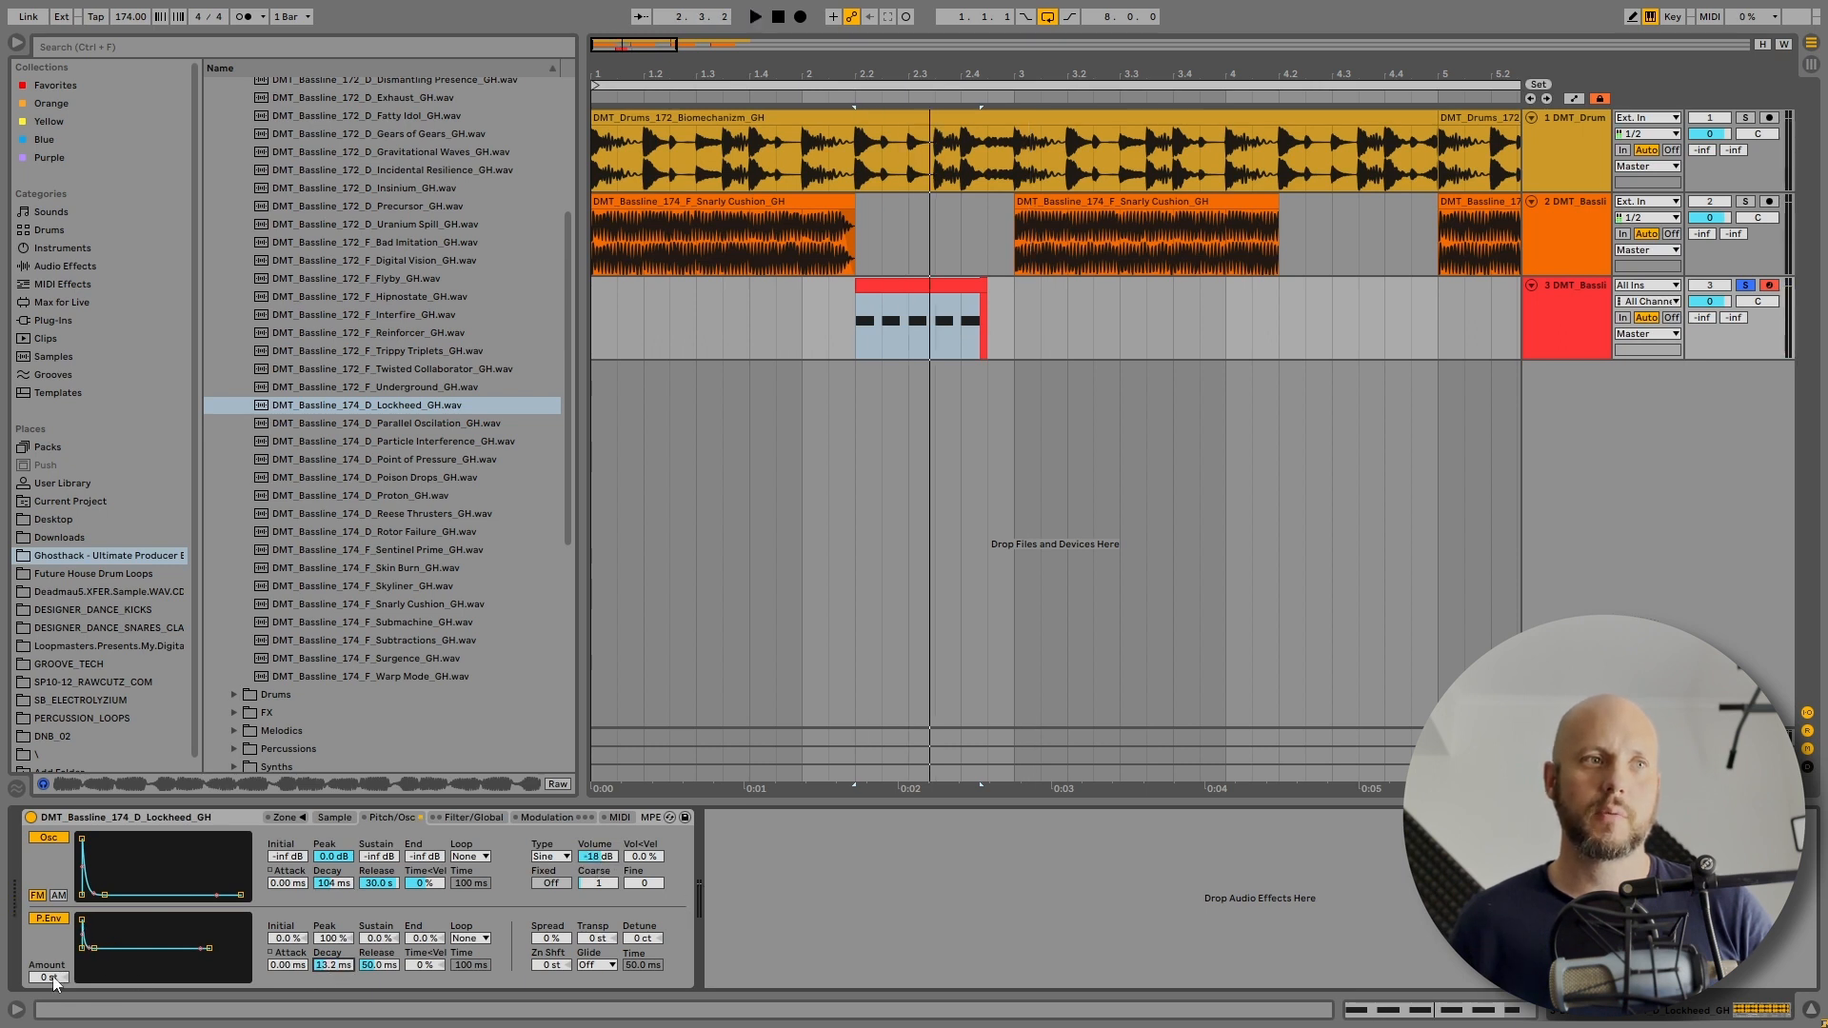
key("space")
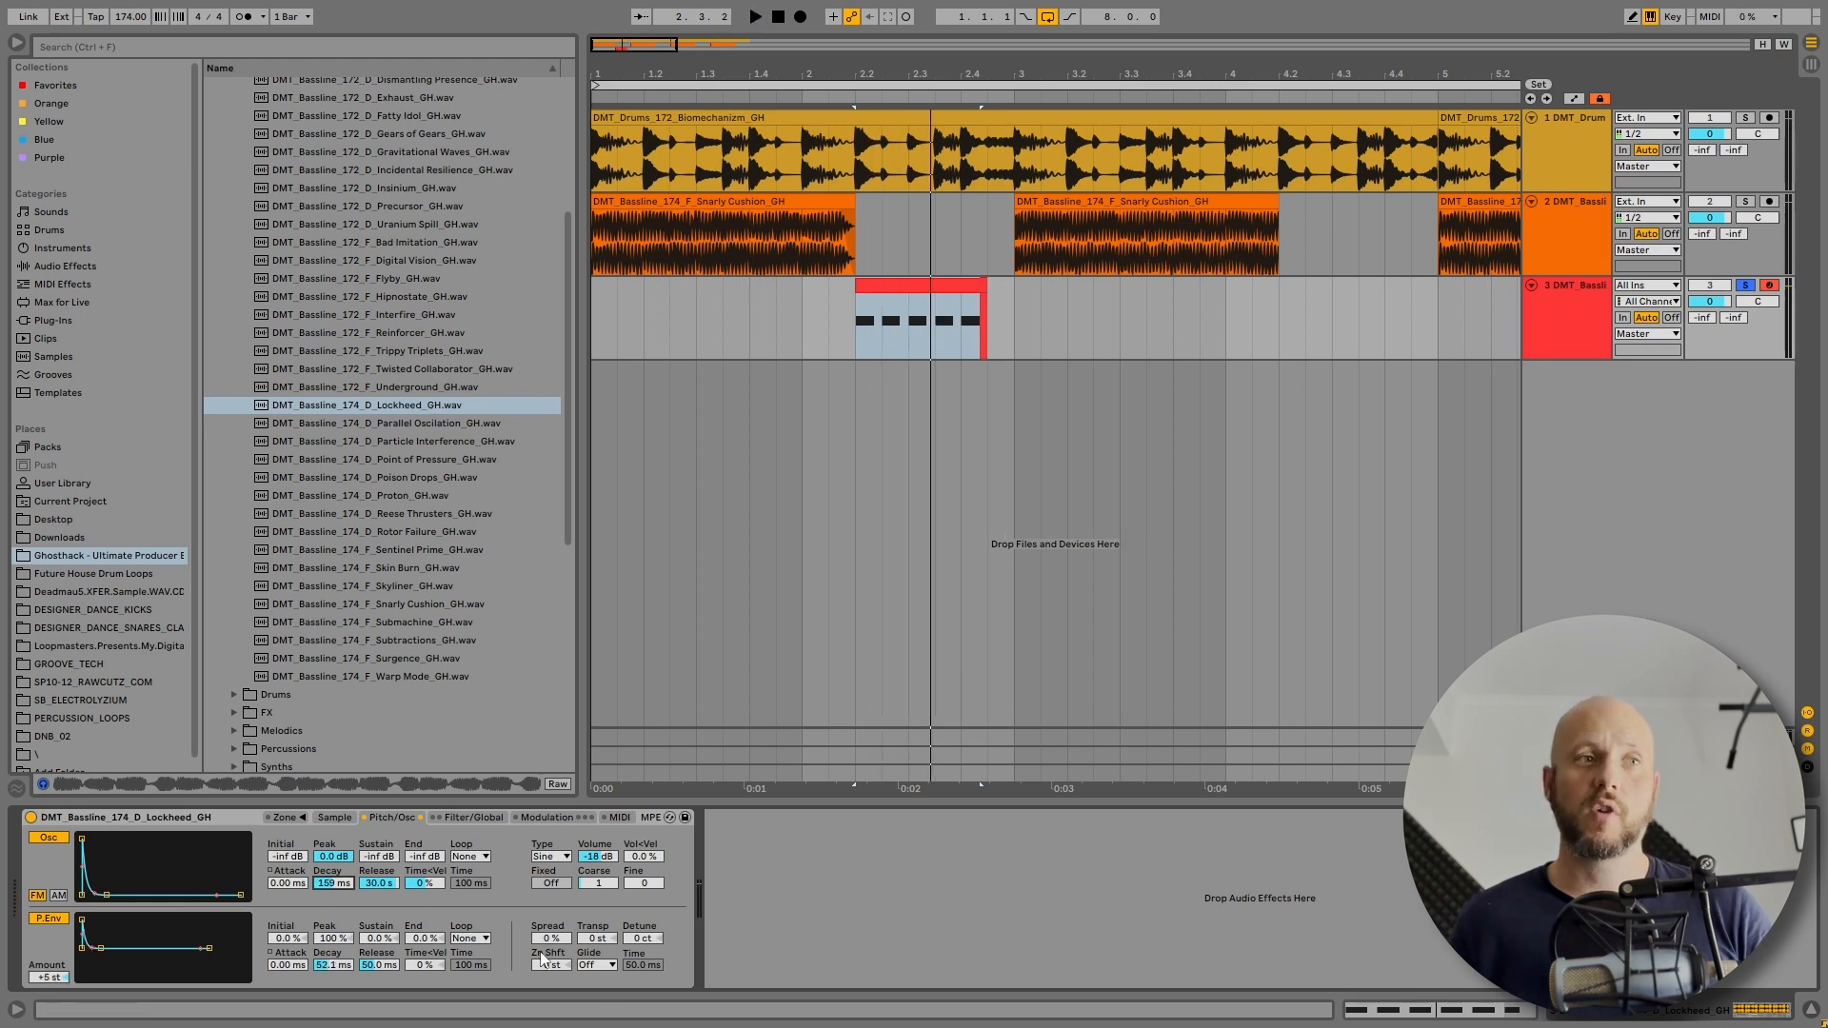
- Move the Lockheed sample's start point in the Sampler to about 66522 while the bassline plays
left_click(334, 817)
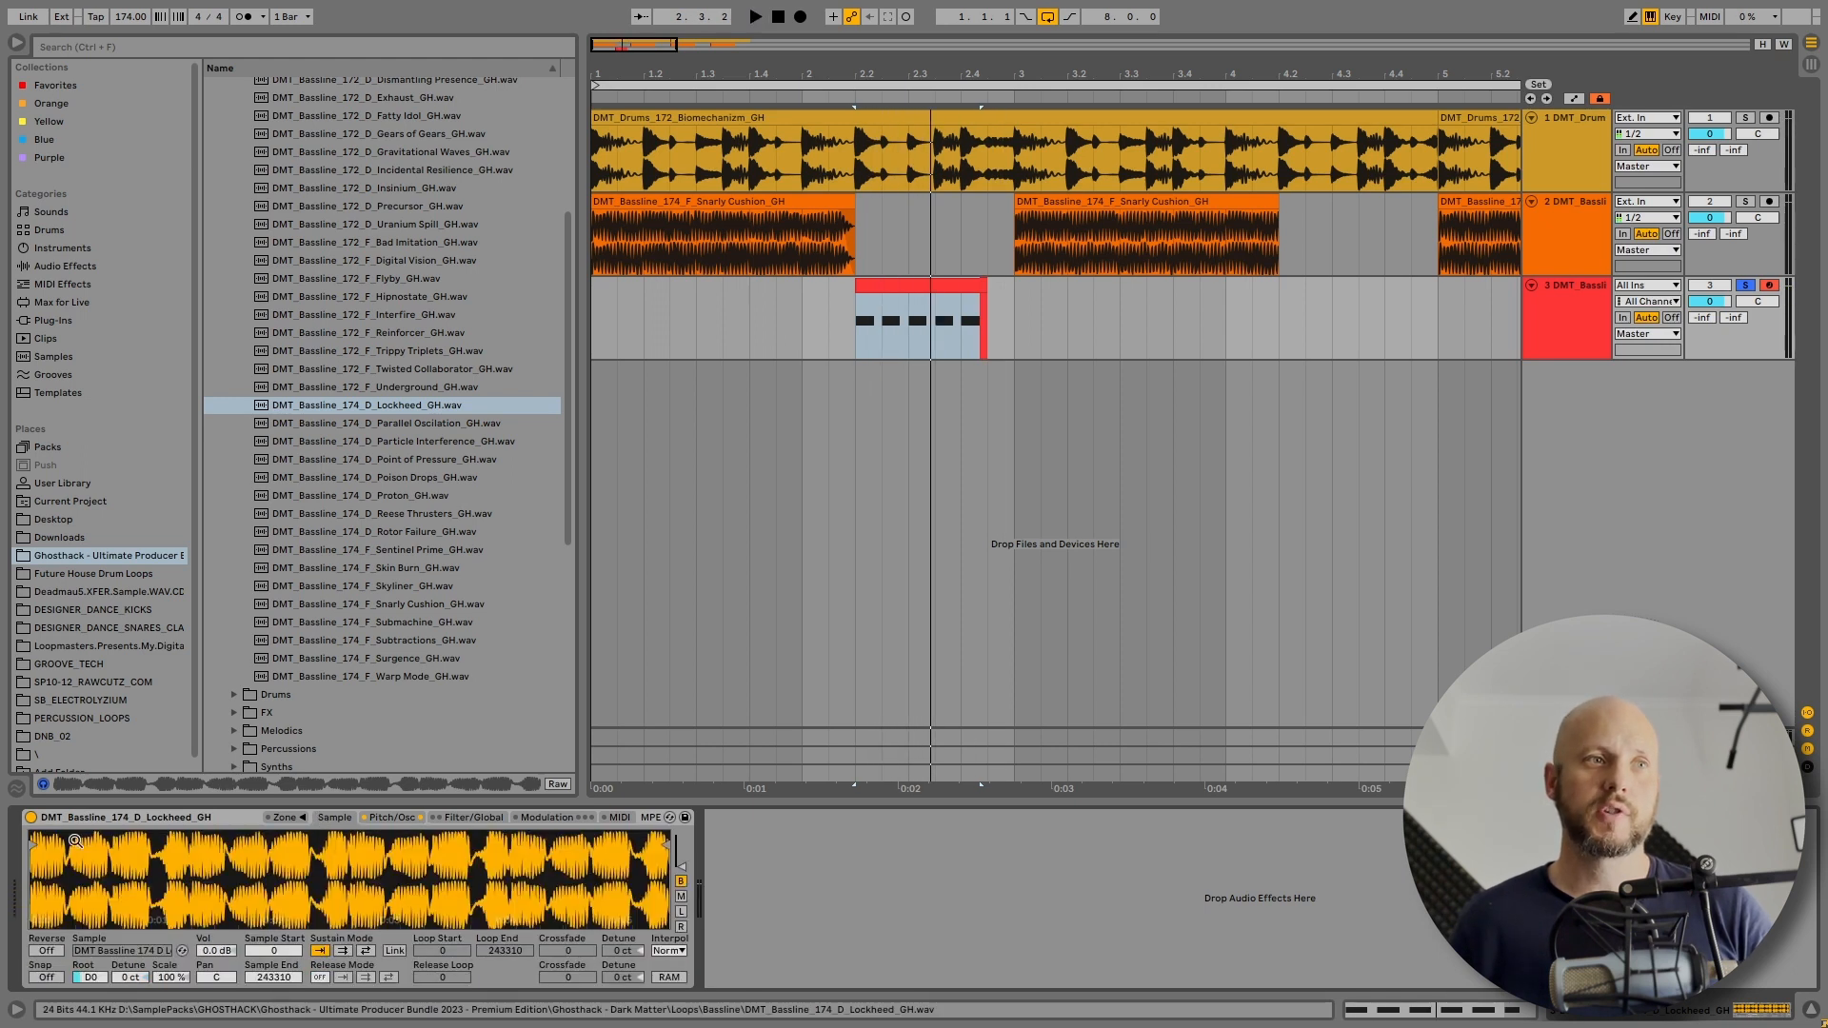
key("space")
left_click_drag(36, 845, 209, 869)
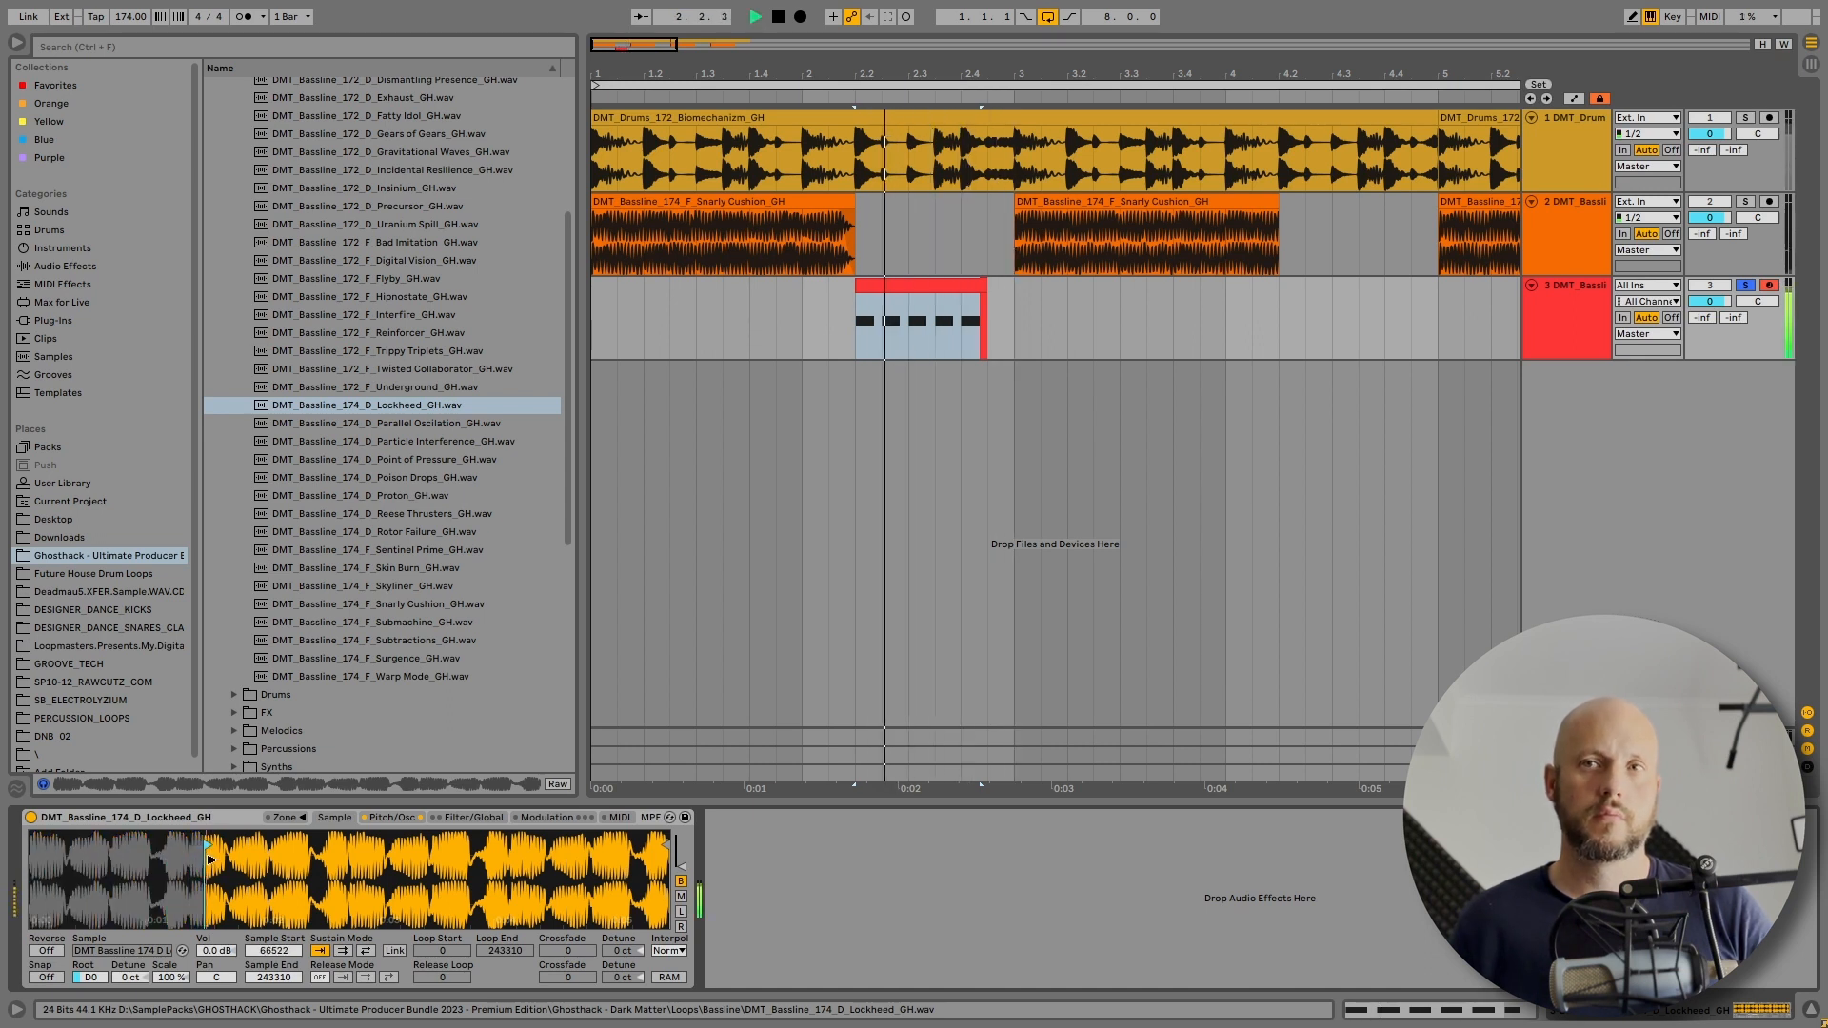
key("space")
- Compare the bassline's sound with the Sampler's oscillator and pitch envelope switched off and on
left_click(391, 817)
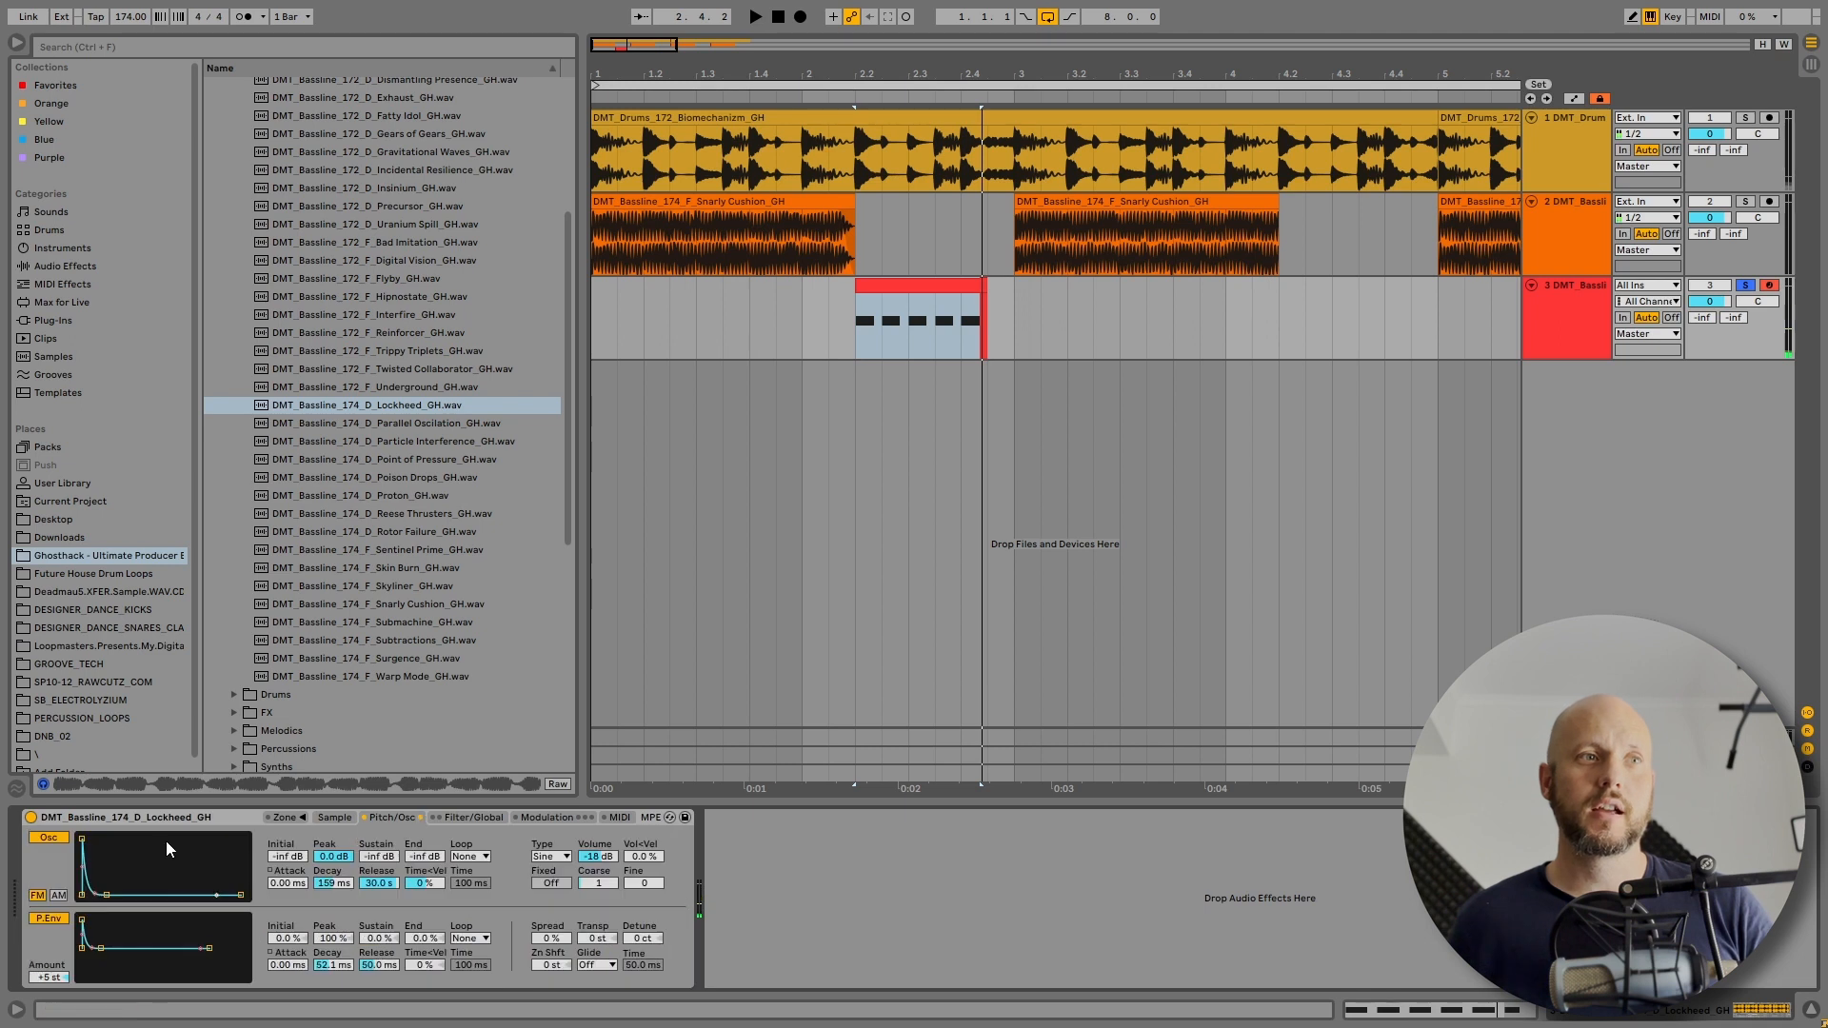
left_click(49, 838)
left_click(50, 919)
key("space")
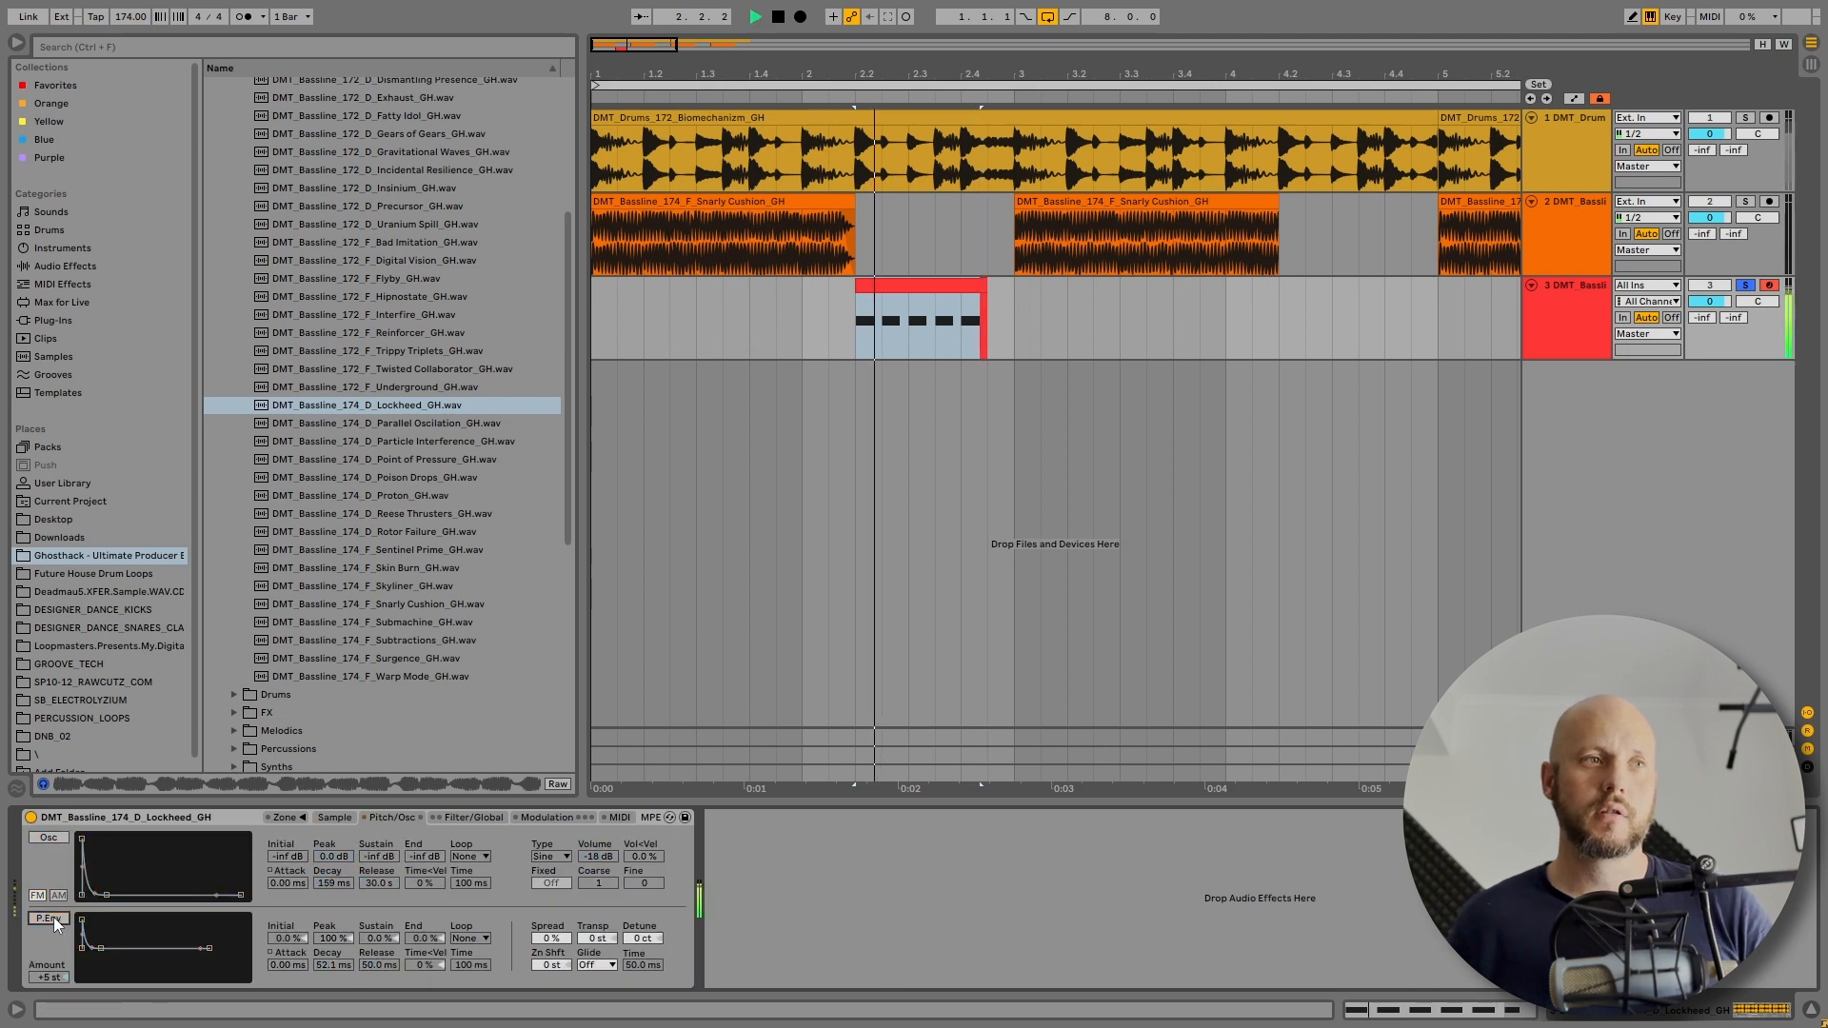
left_click(53, 918)
left_click(50, 836)
key("space")
key("space")
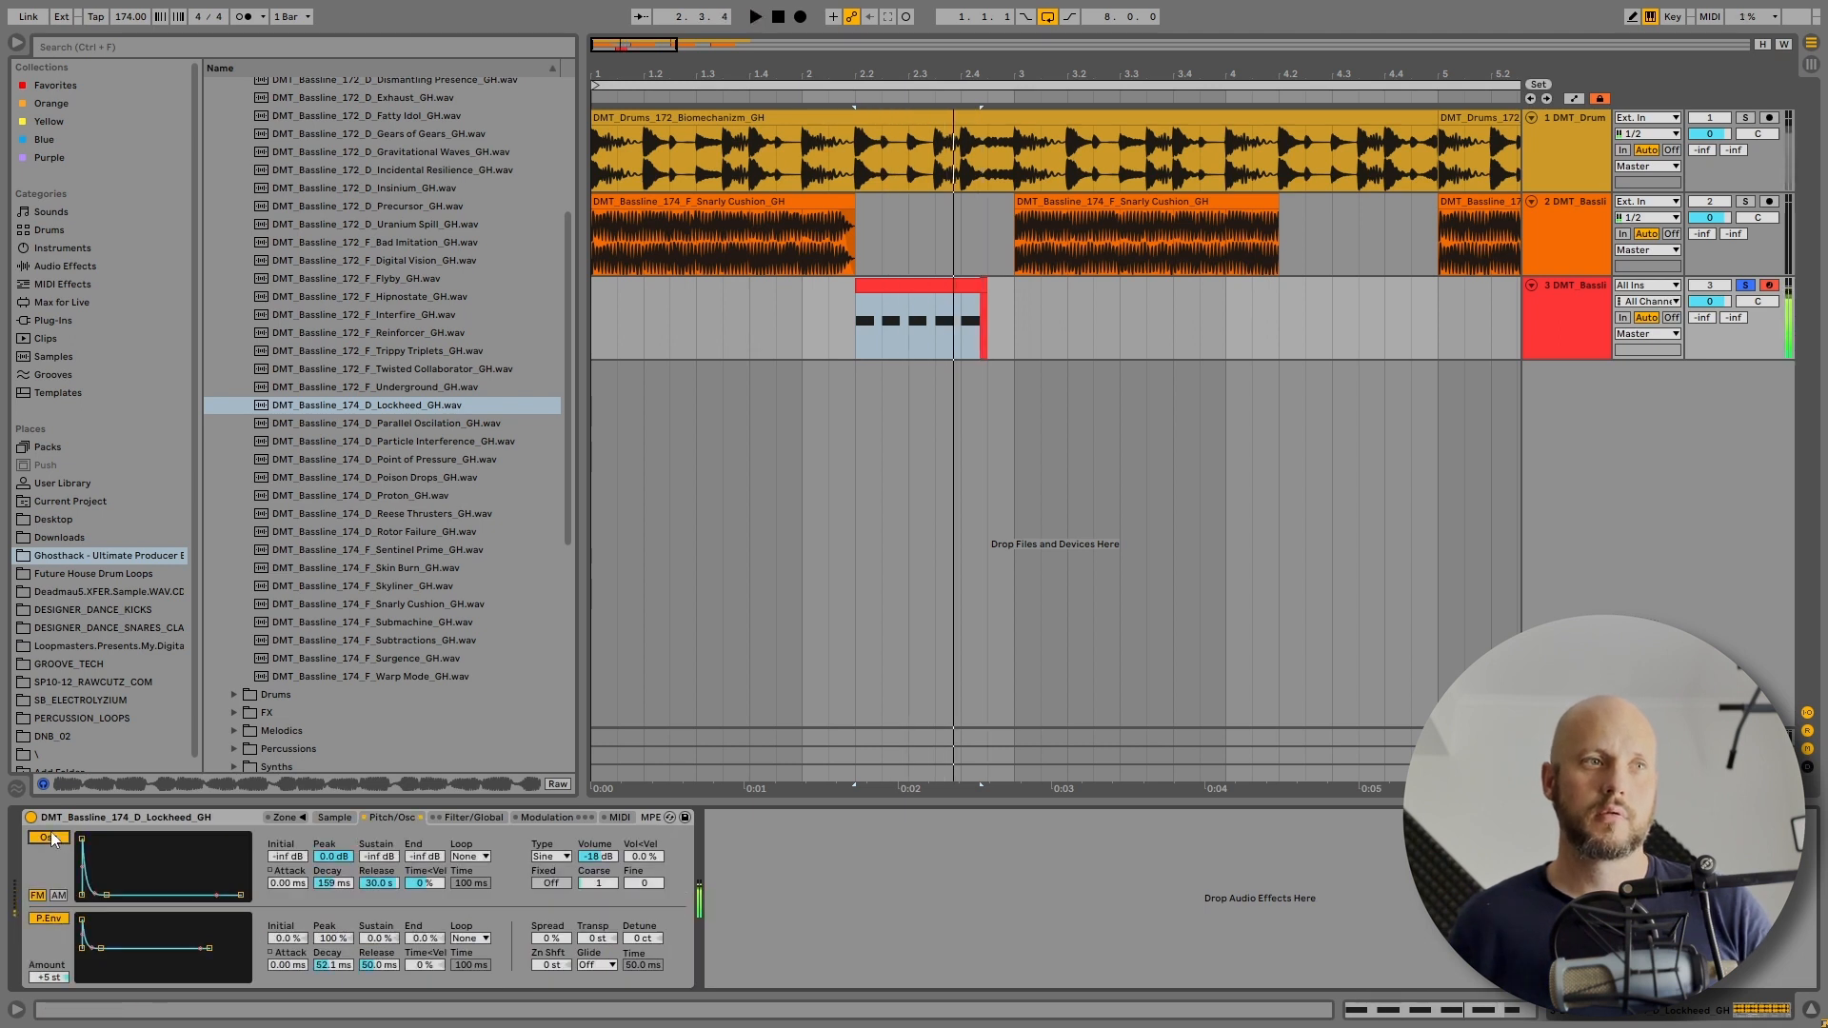
left_click(50, 836)
left_click(48, 918)
key("space")
left_click(48, 917)
left_click(48, 839)
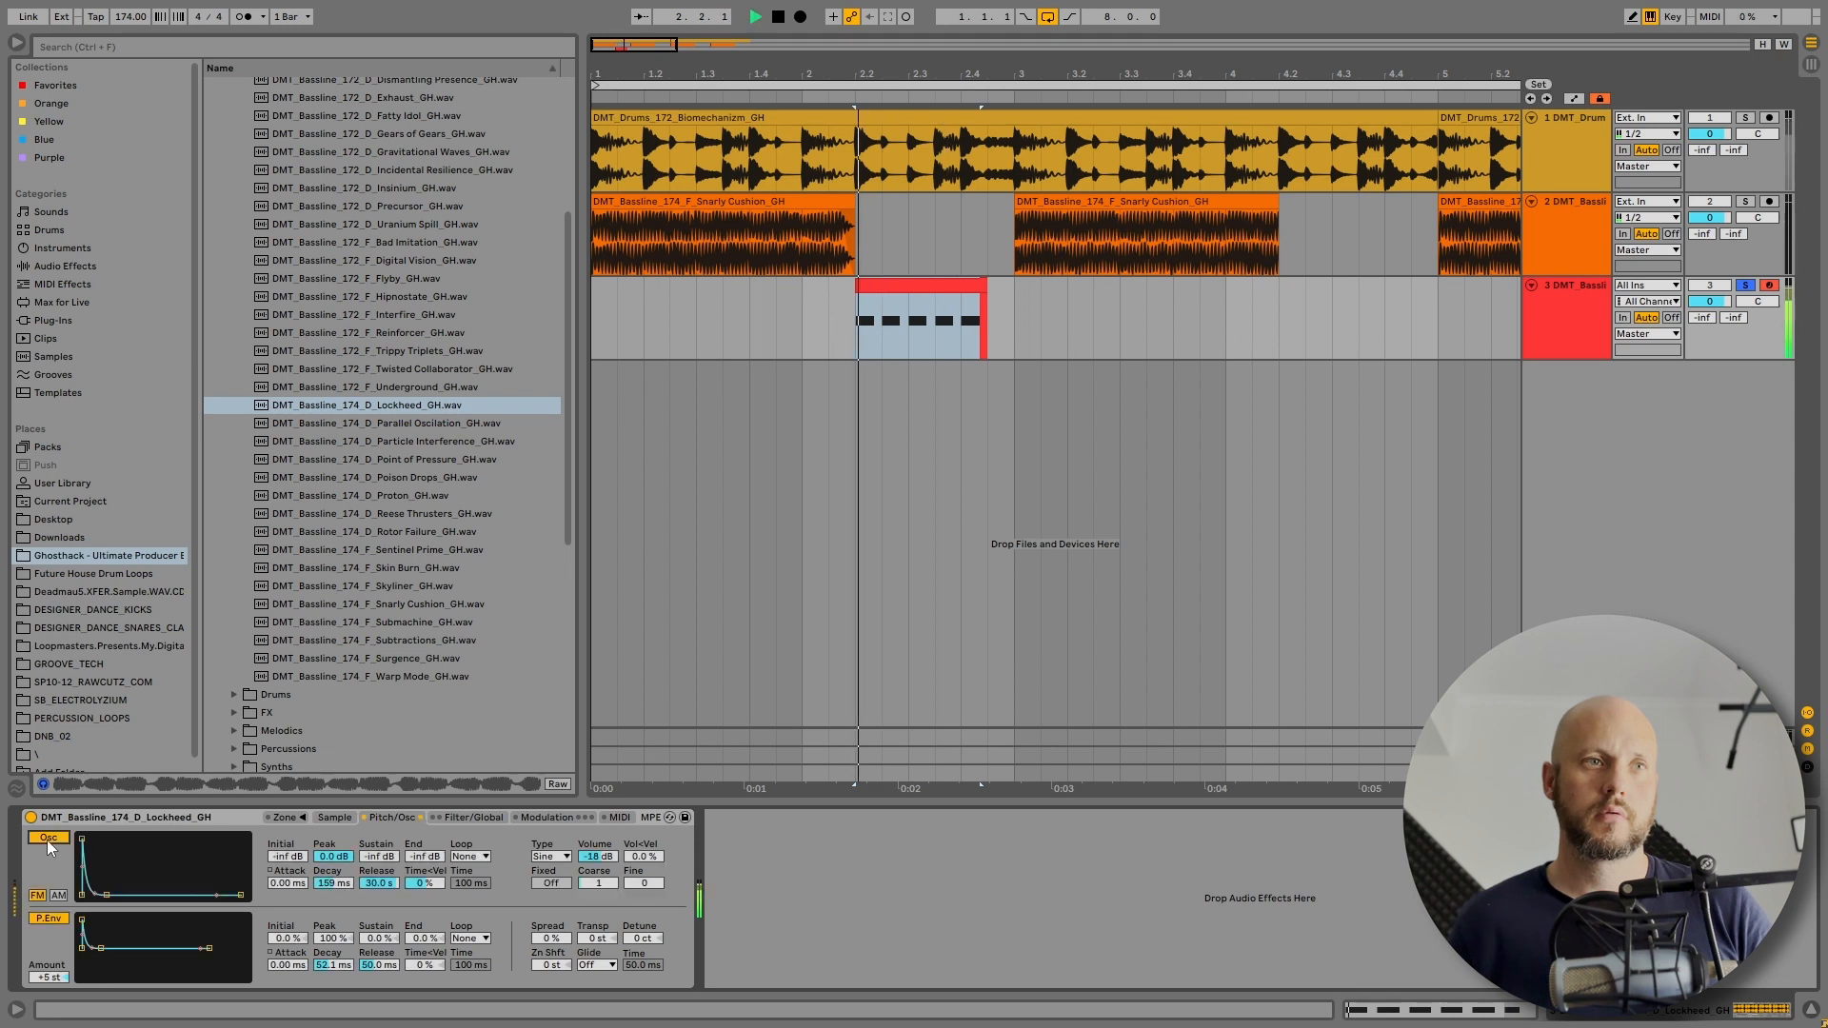
- Set the Sampler's volume envelope attack to 0.15 ms and its oscillator volume to -17 dB, checking the sound with the oscillator bypassed
left_click(470, 817)
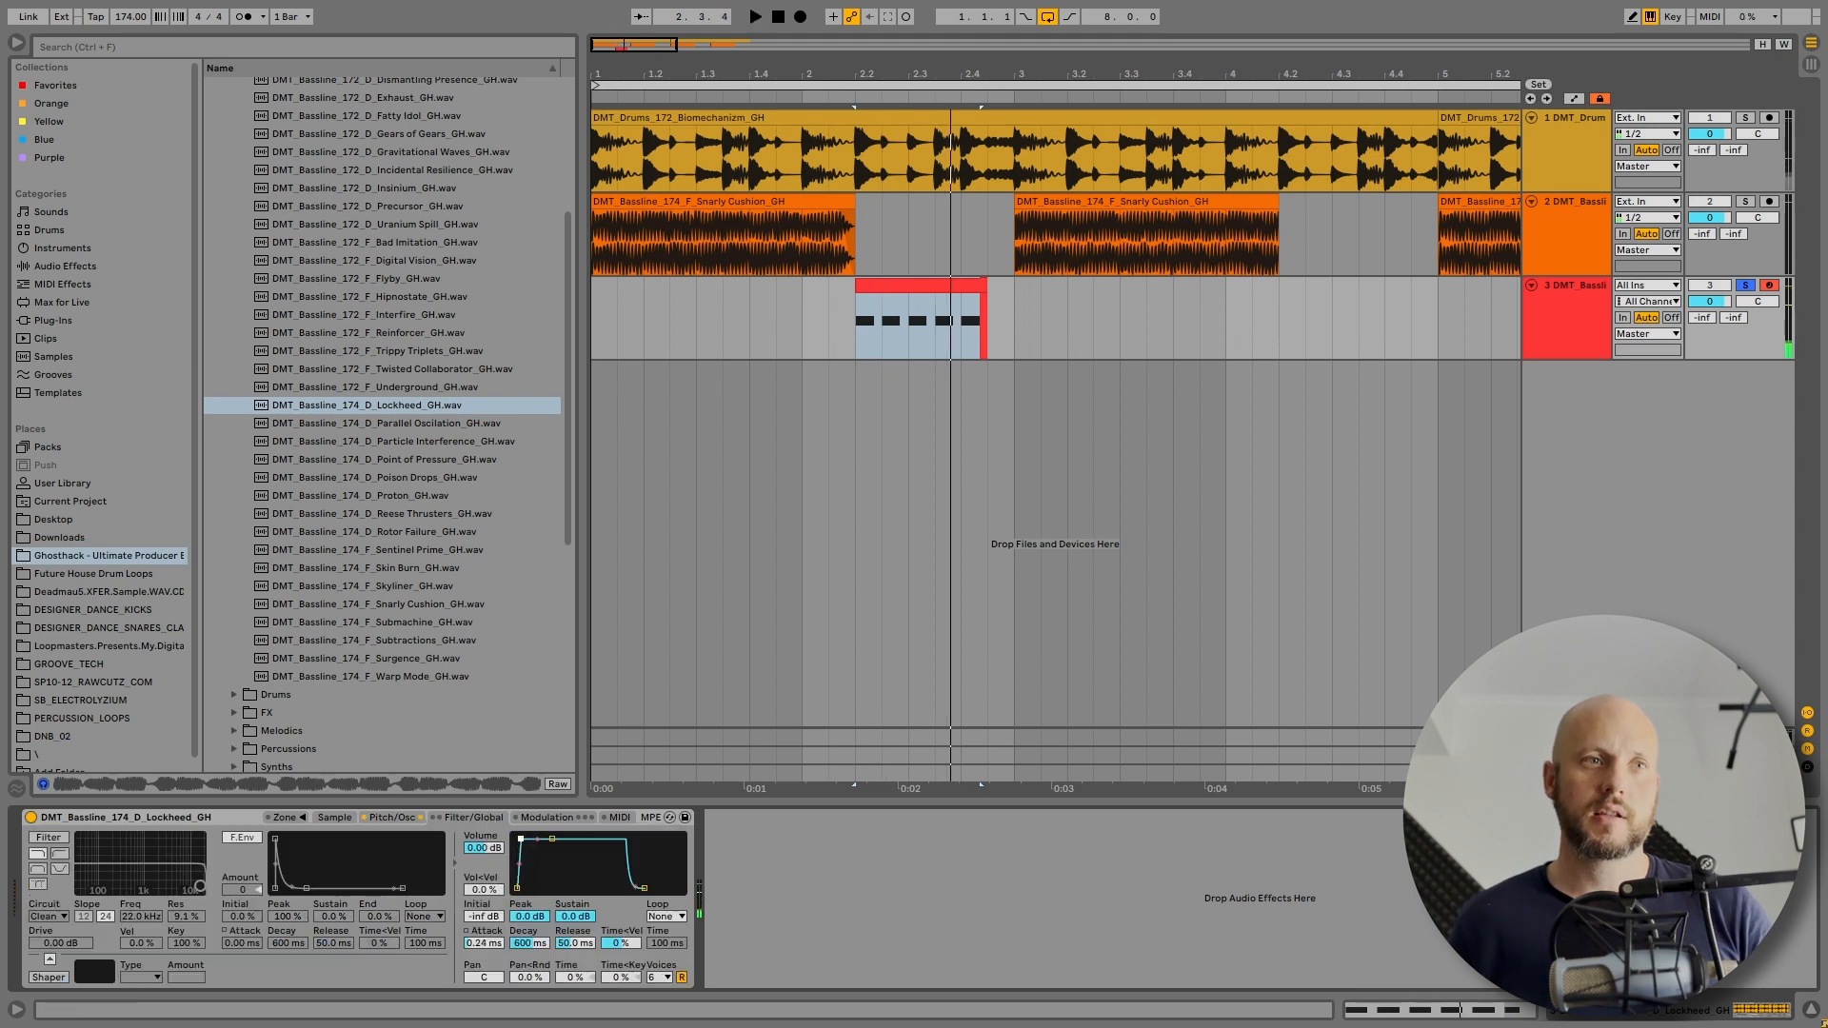
left_click_drag(521, 850, 519, 850)
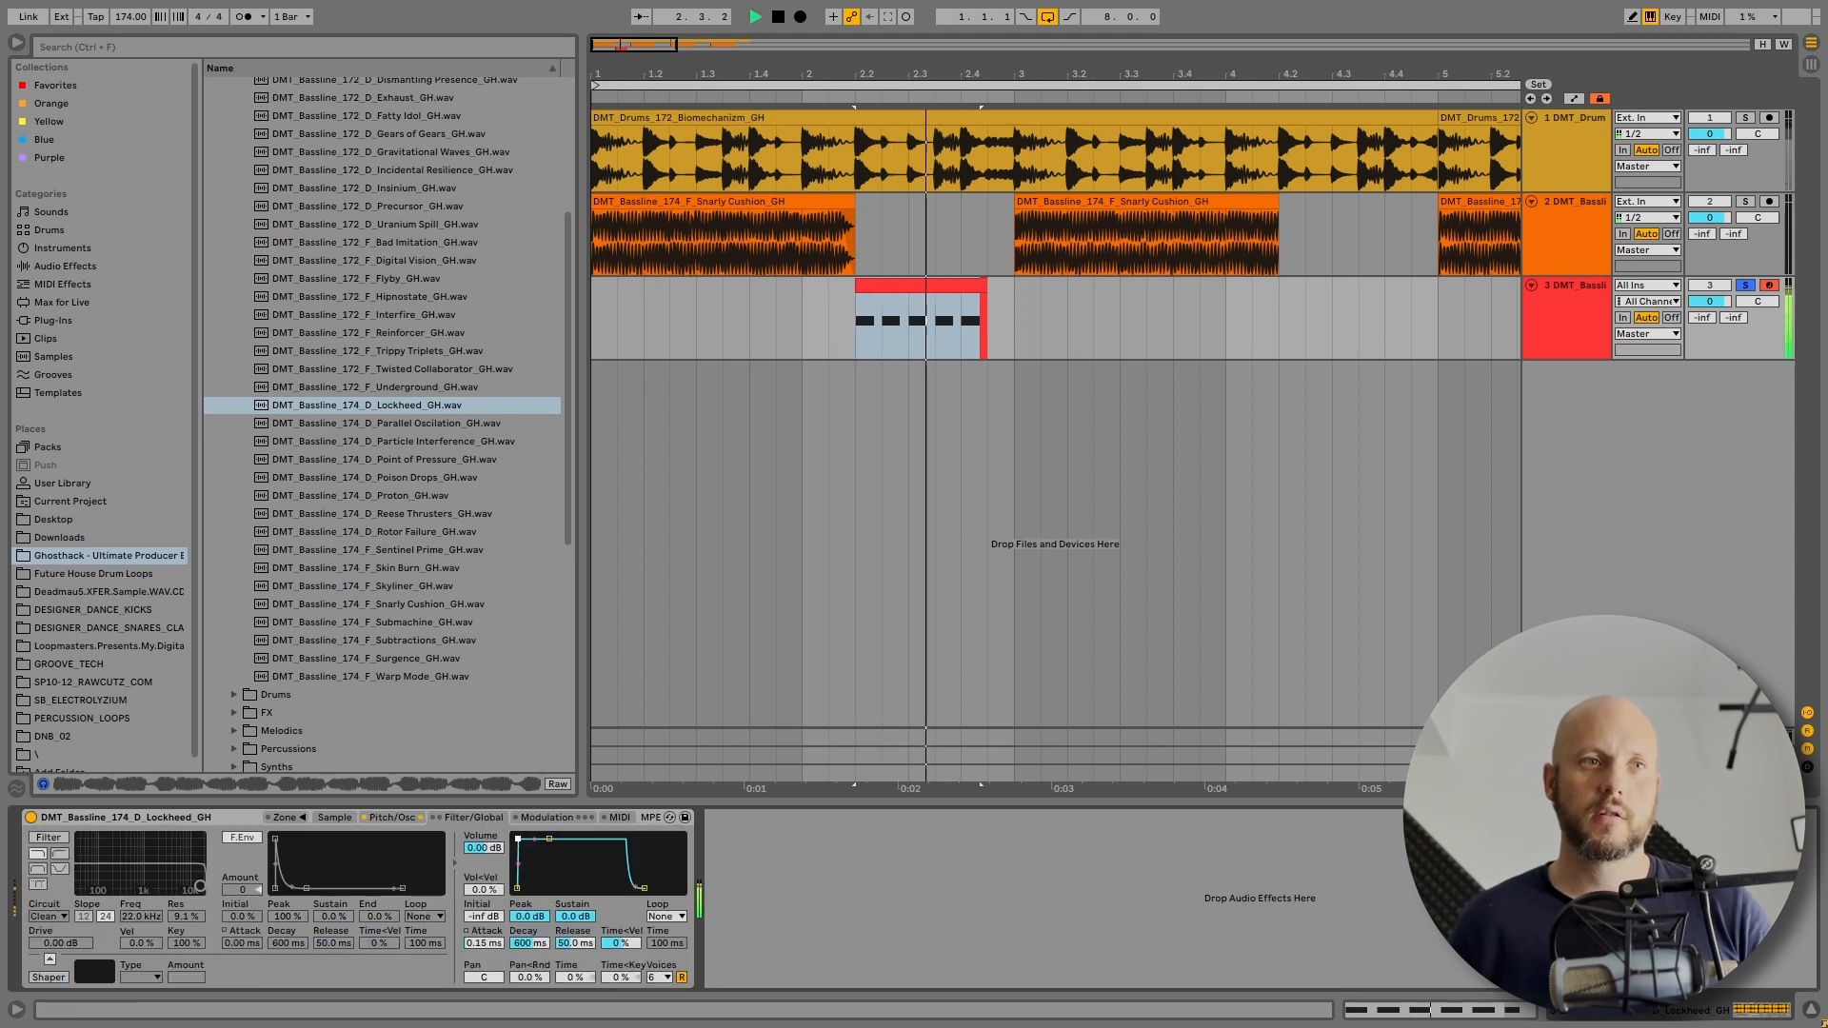
left_click(383, 817)
key("space")
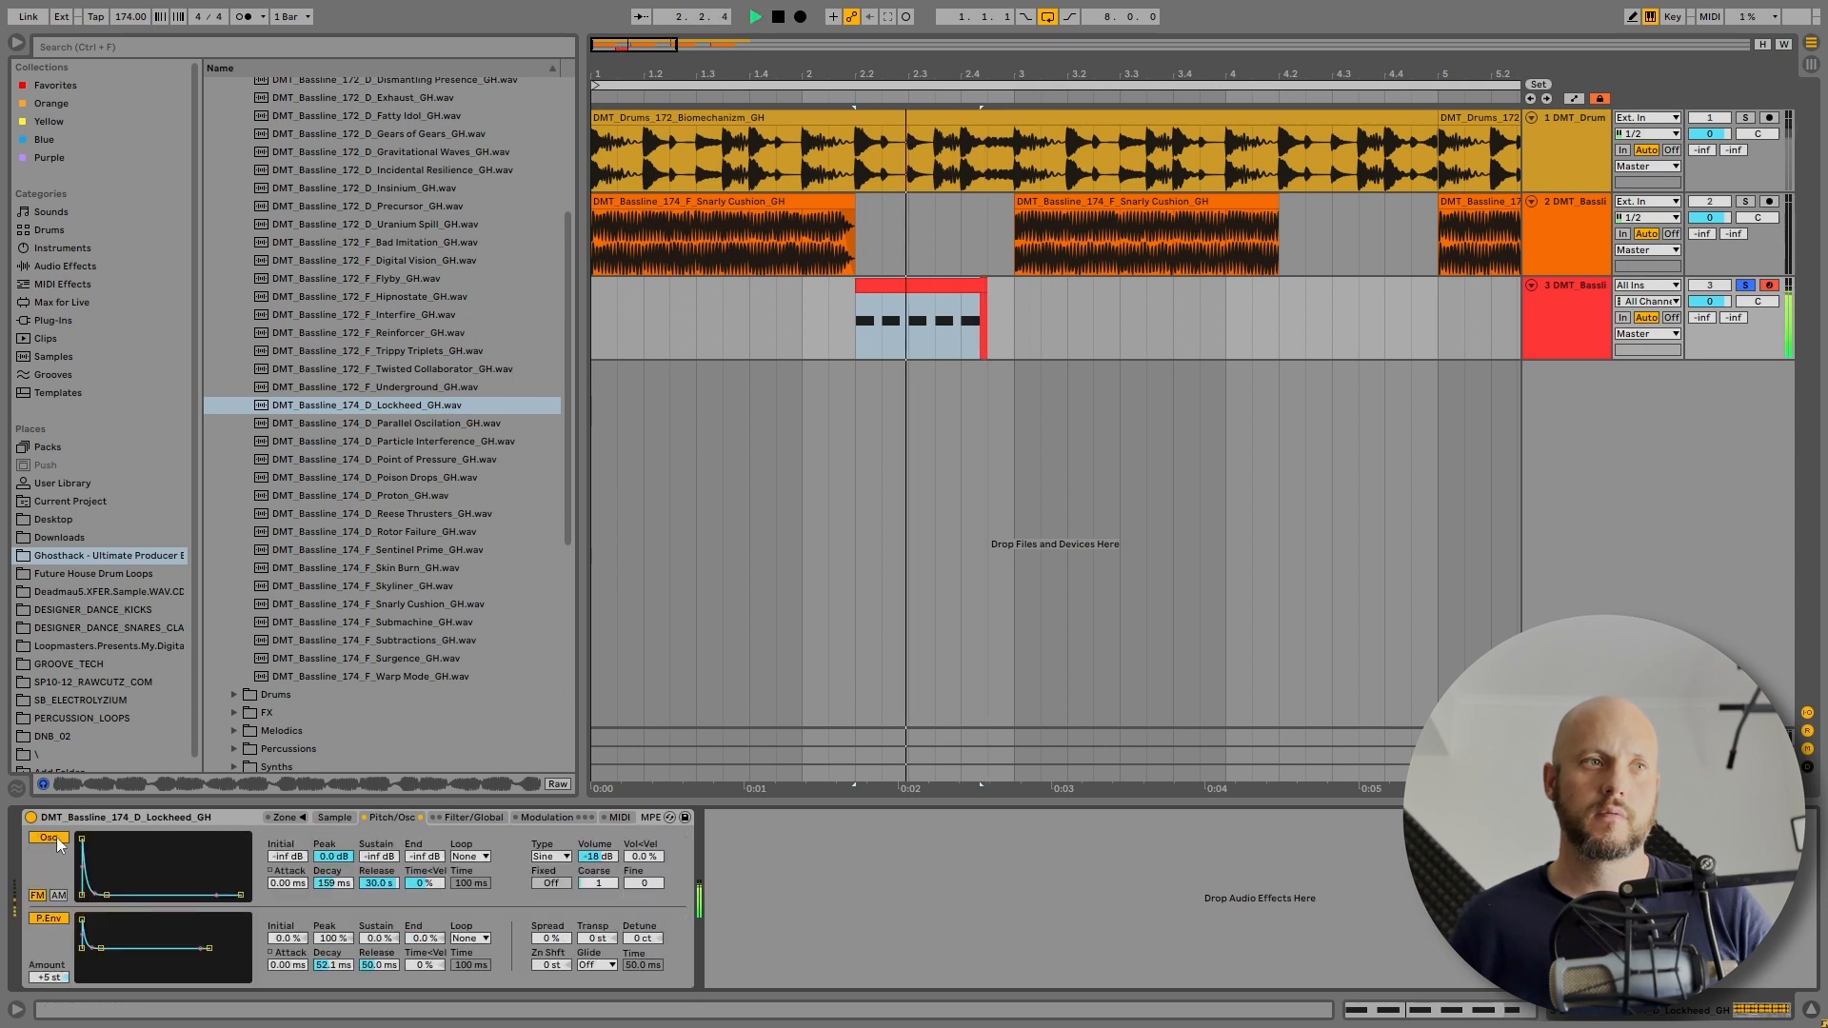
key("space")
left_click(53, 839)
left_click(51, 918)
key("space")
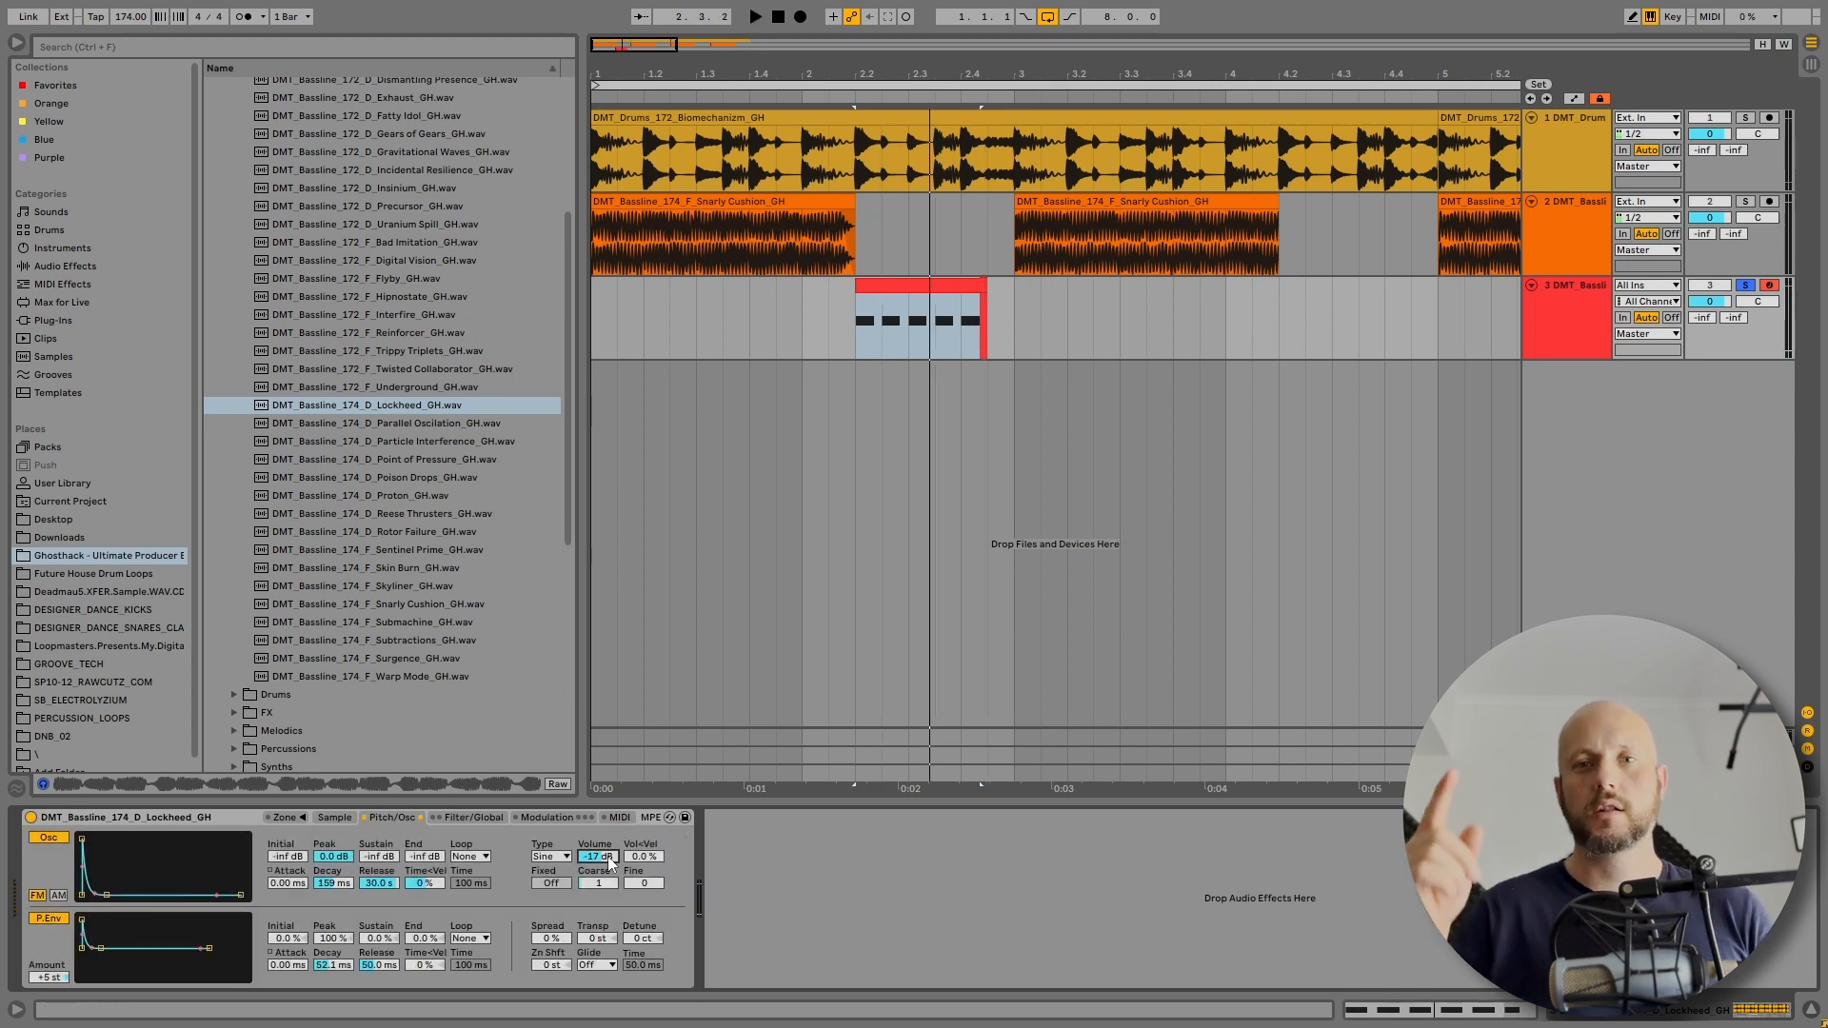
- Map the Sampler's Mod Wheel to Sample Offset with an amount of 100
left_click(611, 817)
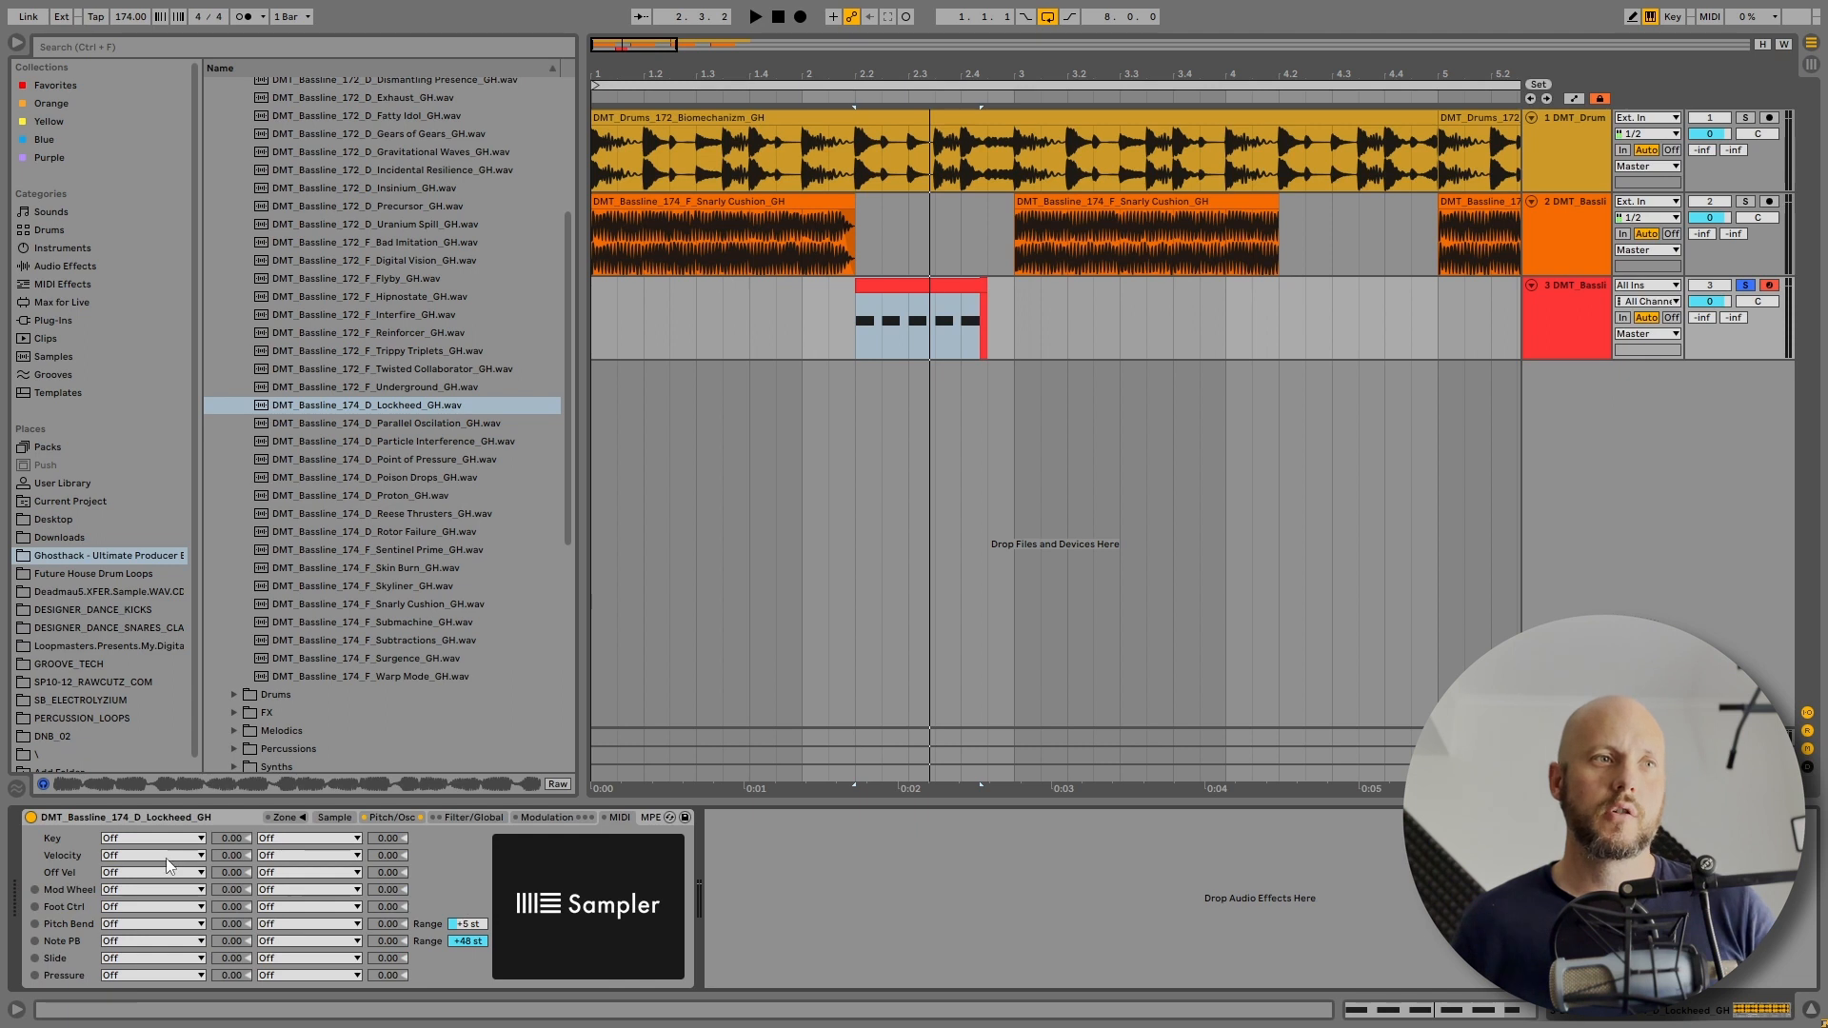
left_click(140, 891)
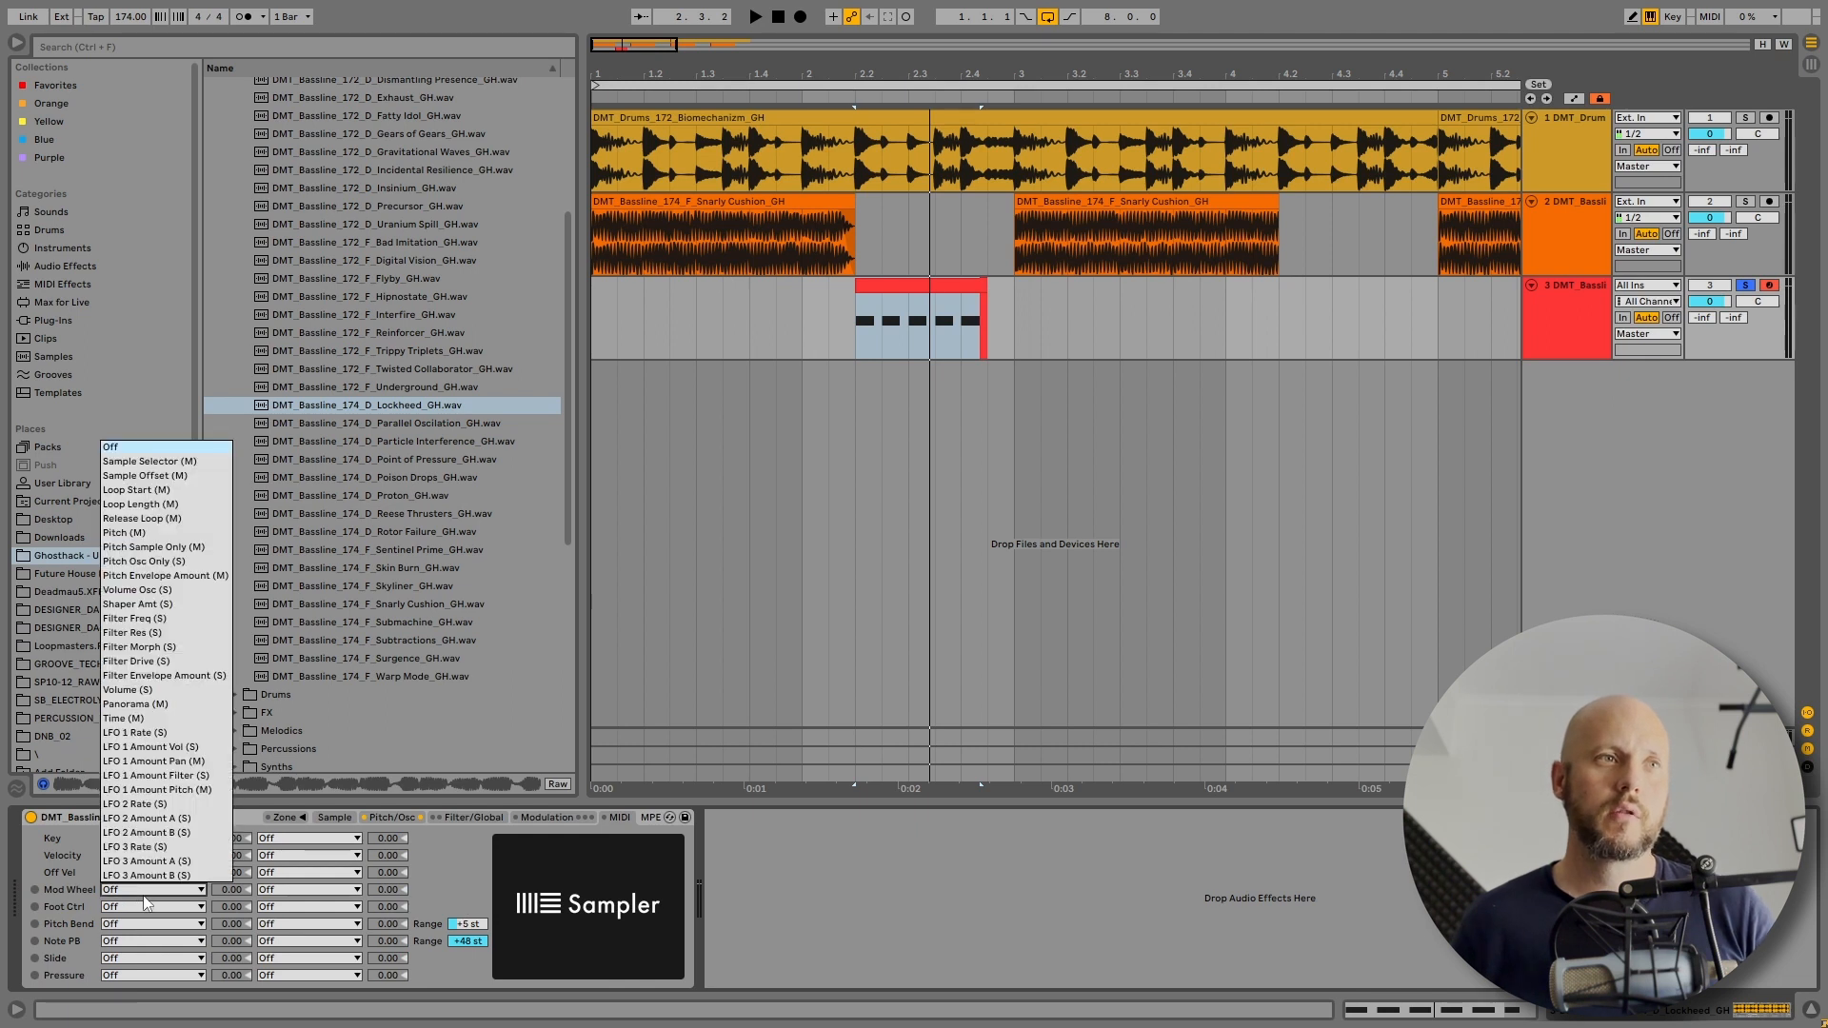
left_click(166, 476)
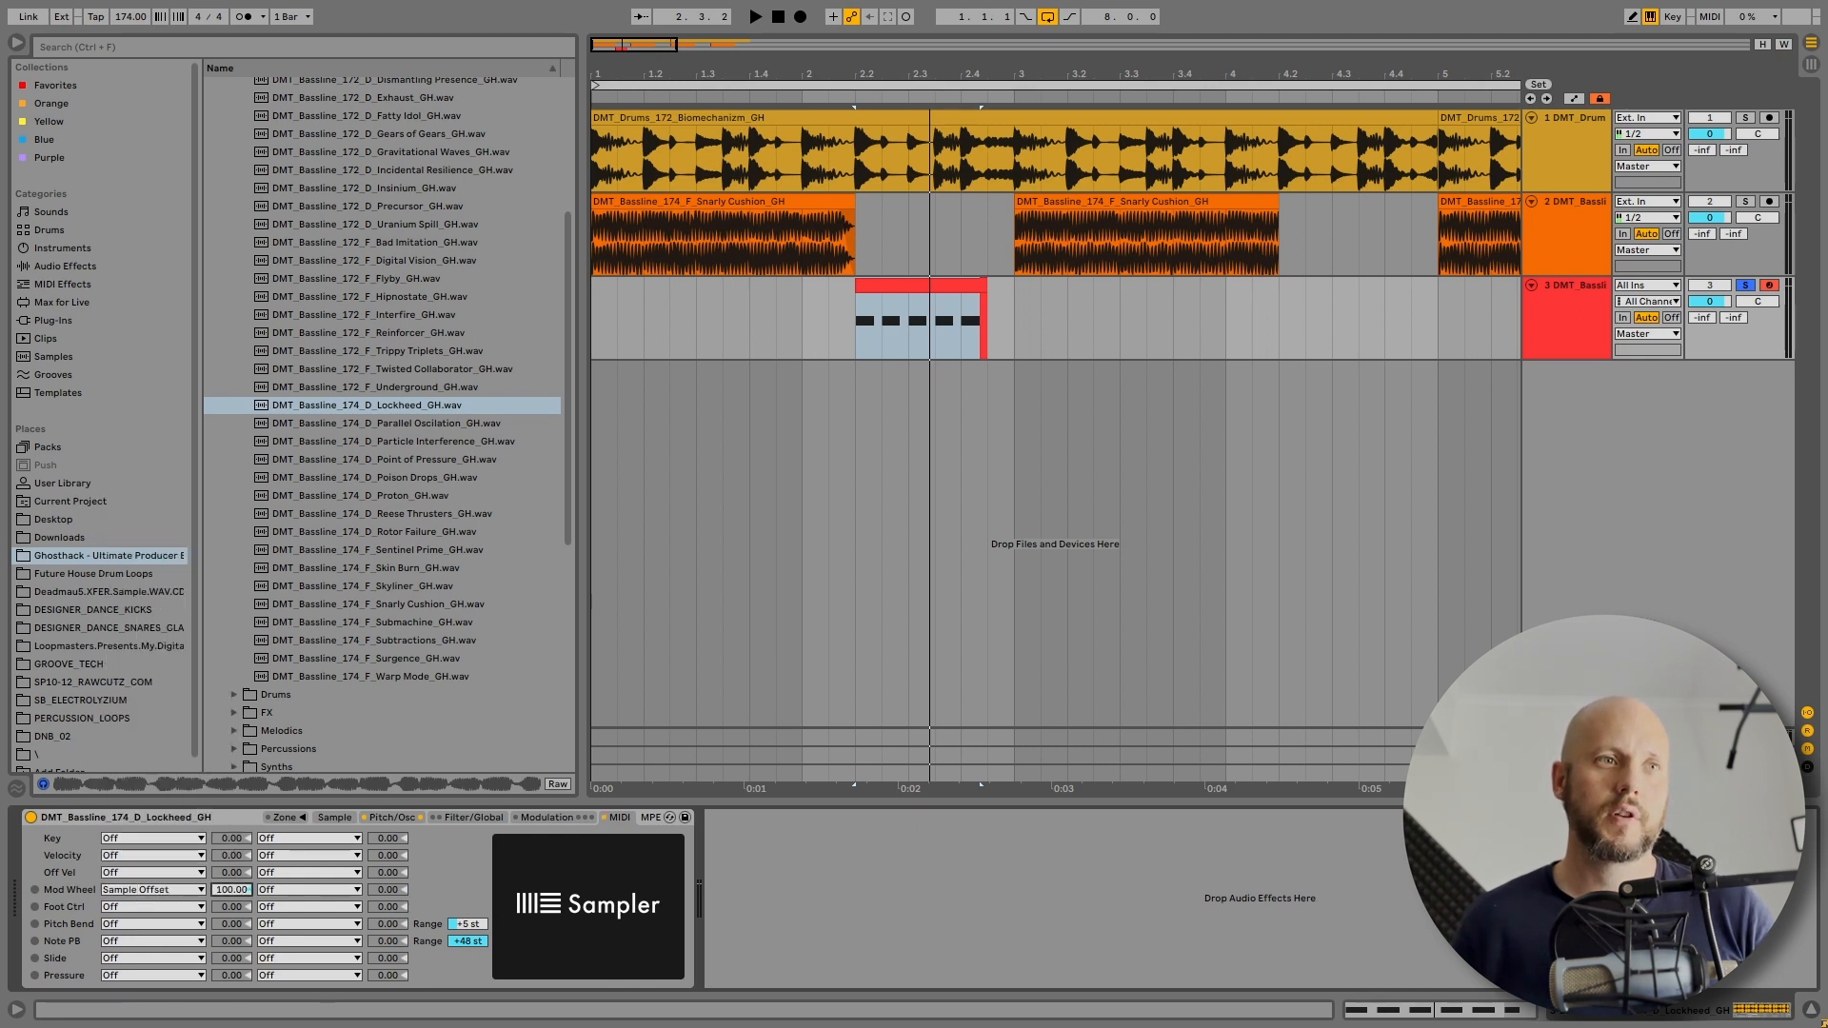
- Shape the MIDI Ctrl Modulation envelope of the clip at 2.2.1 into a rising ramp and play the clip
double_click(905, 314)
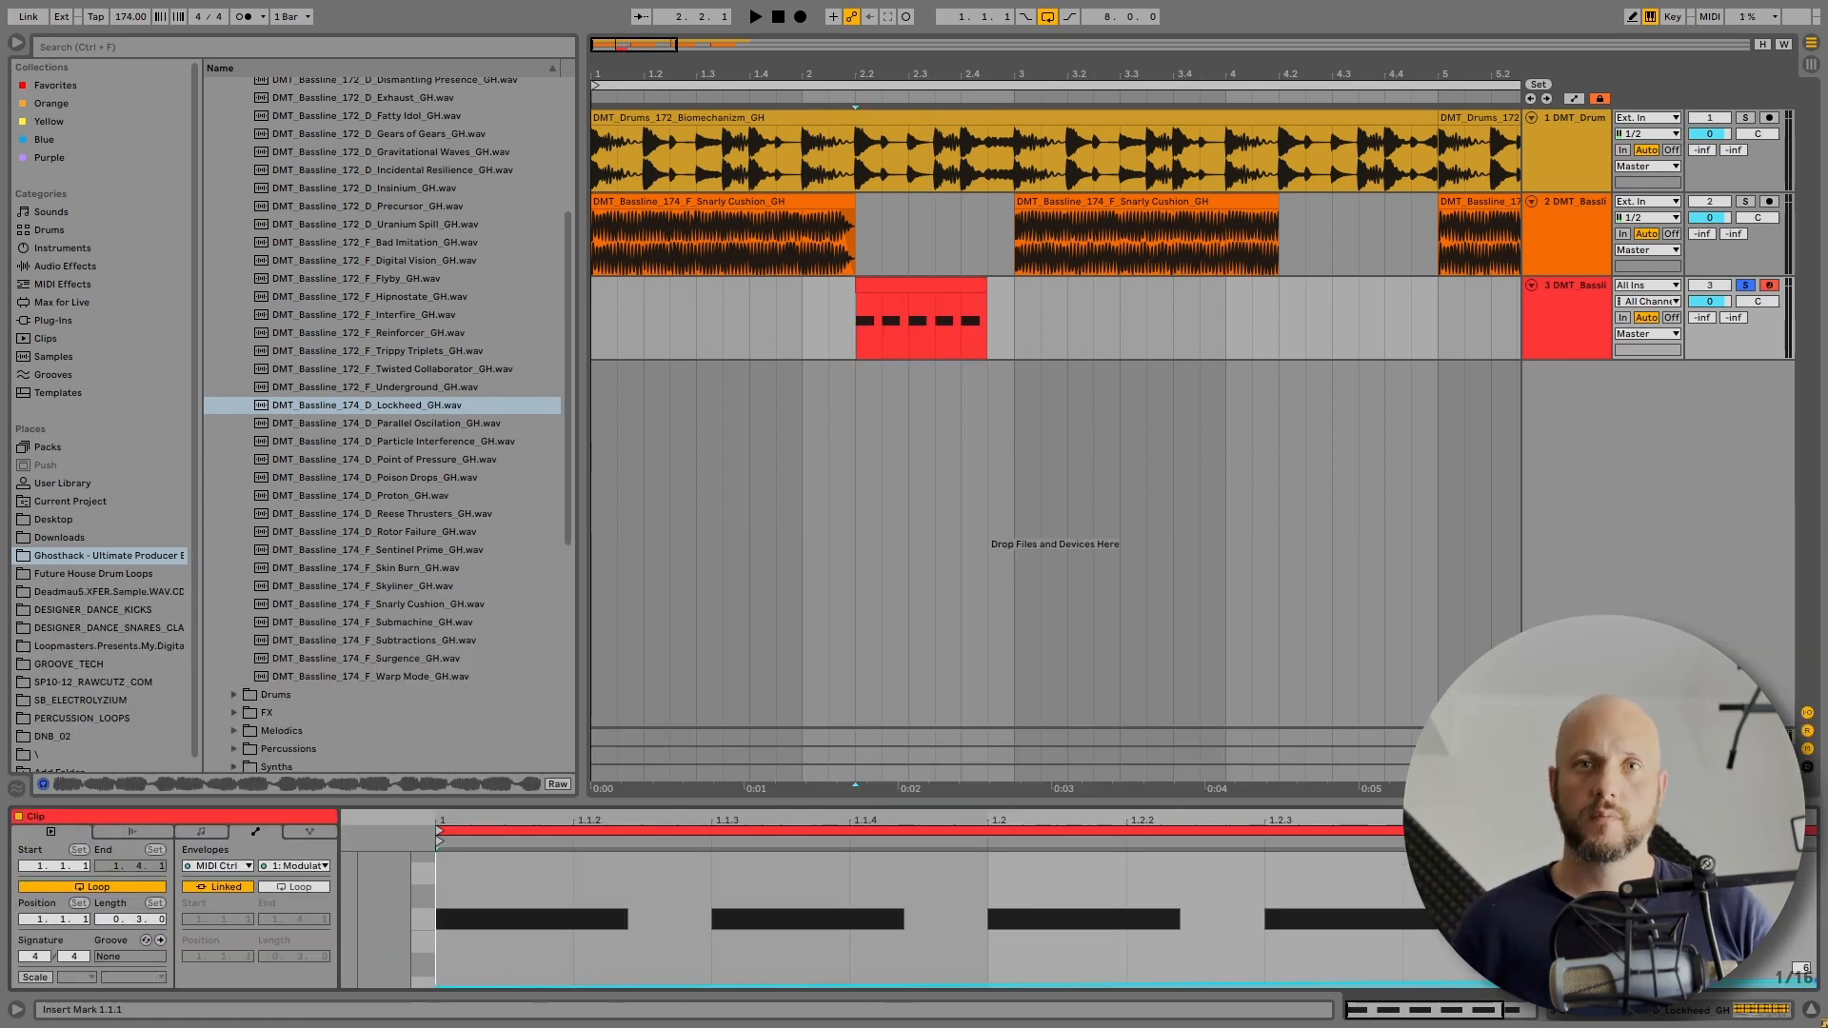
key("space")
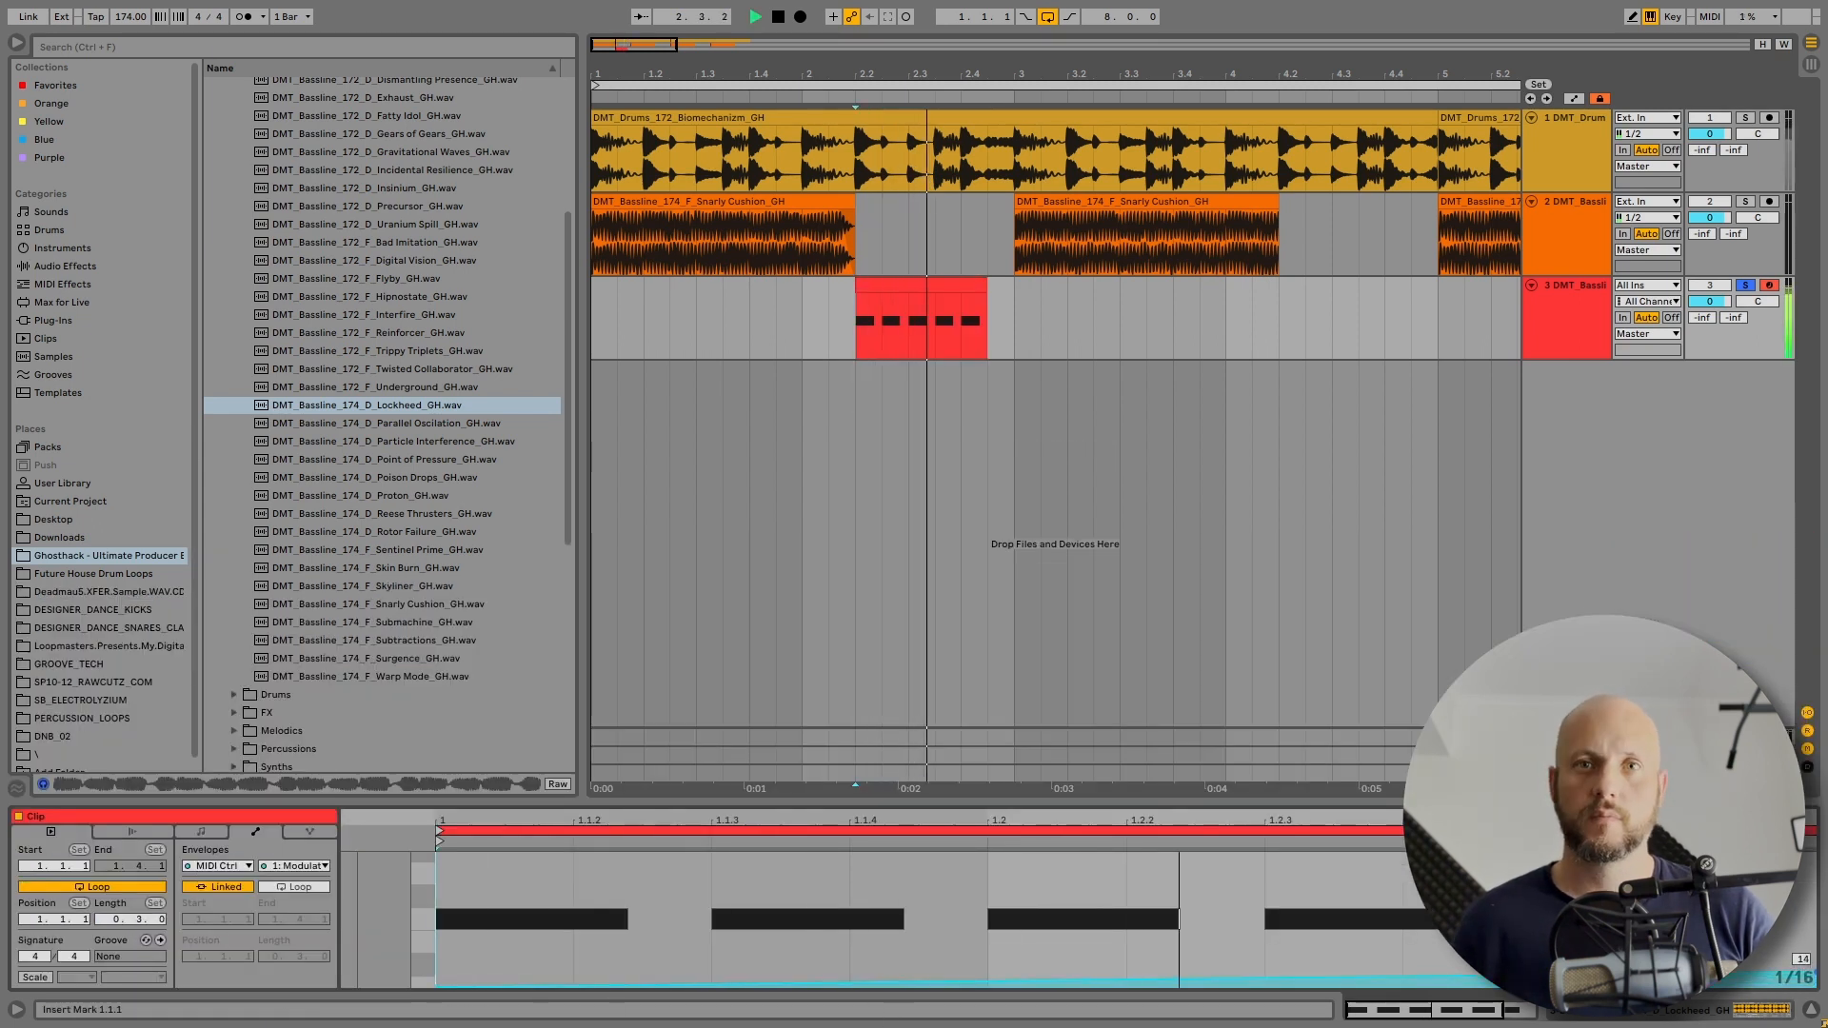
key("space")
key("space")
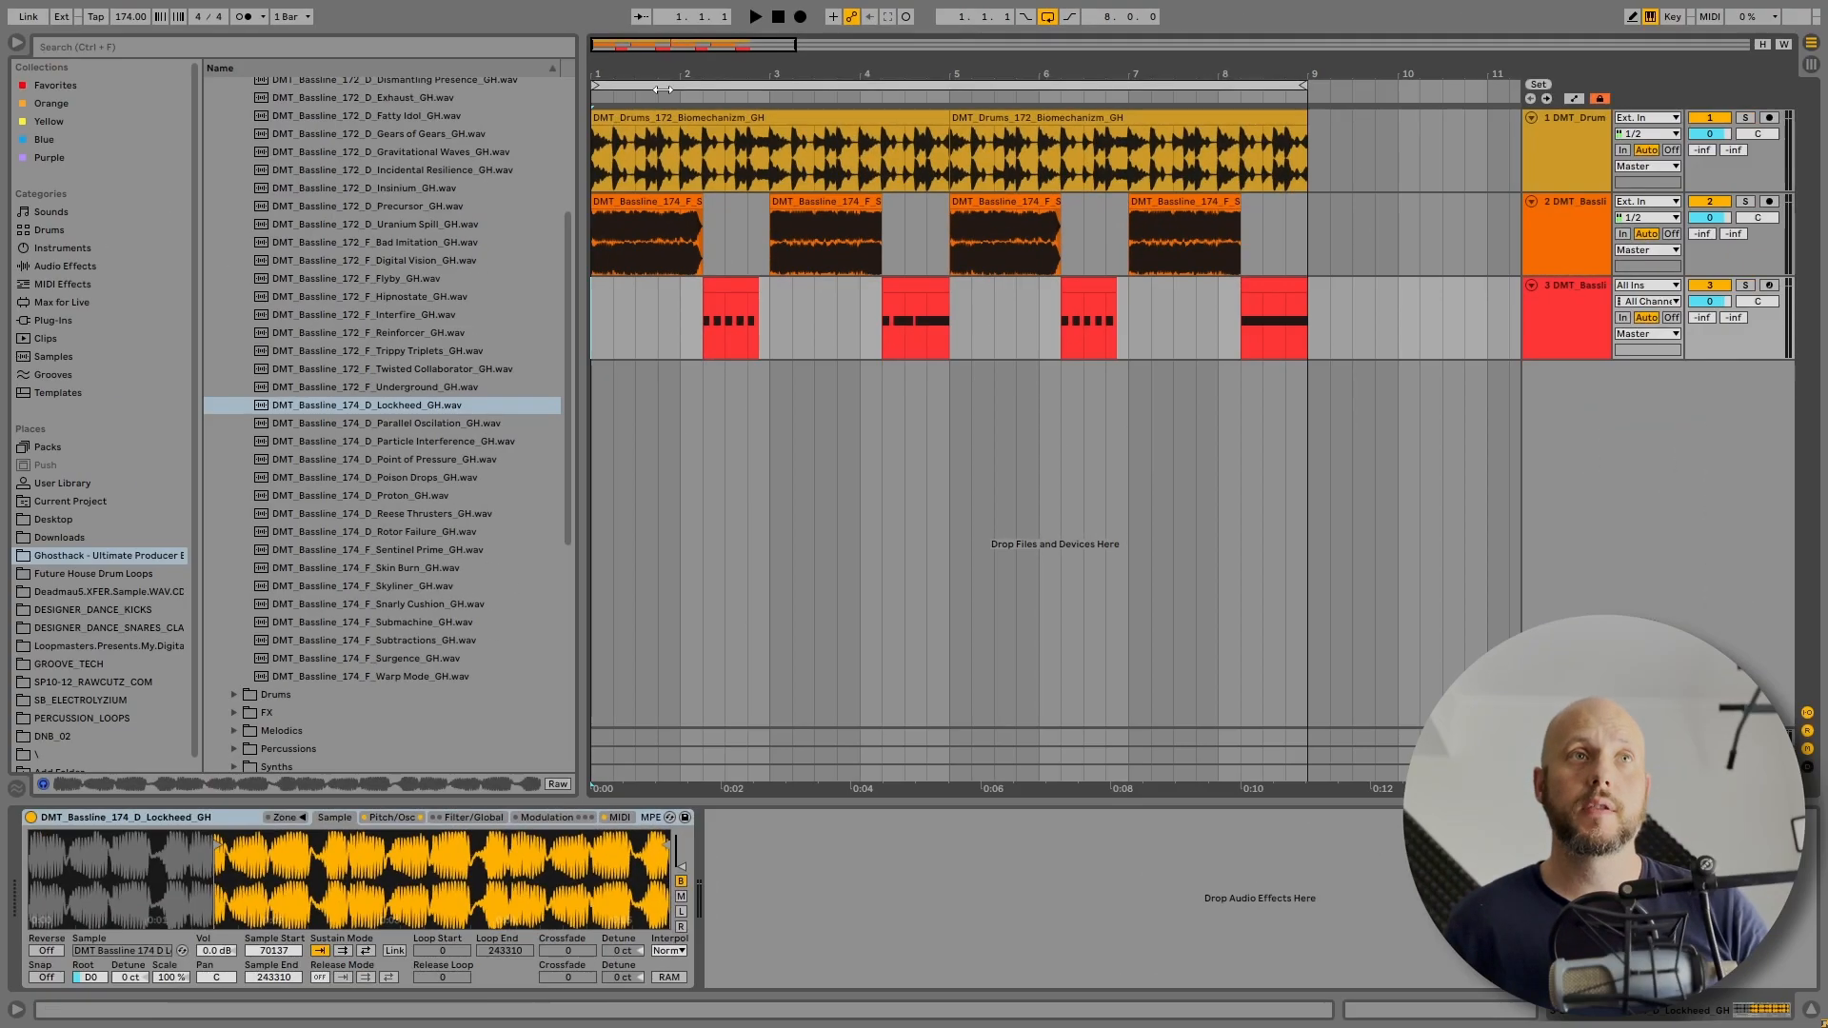
- Play the full eight-bar arrangement of the drum loop and both basslines from bar 1
left_click(662, 86)
key("space")
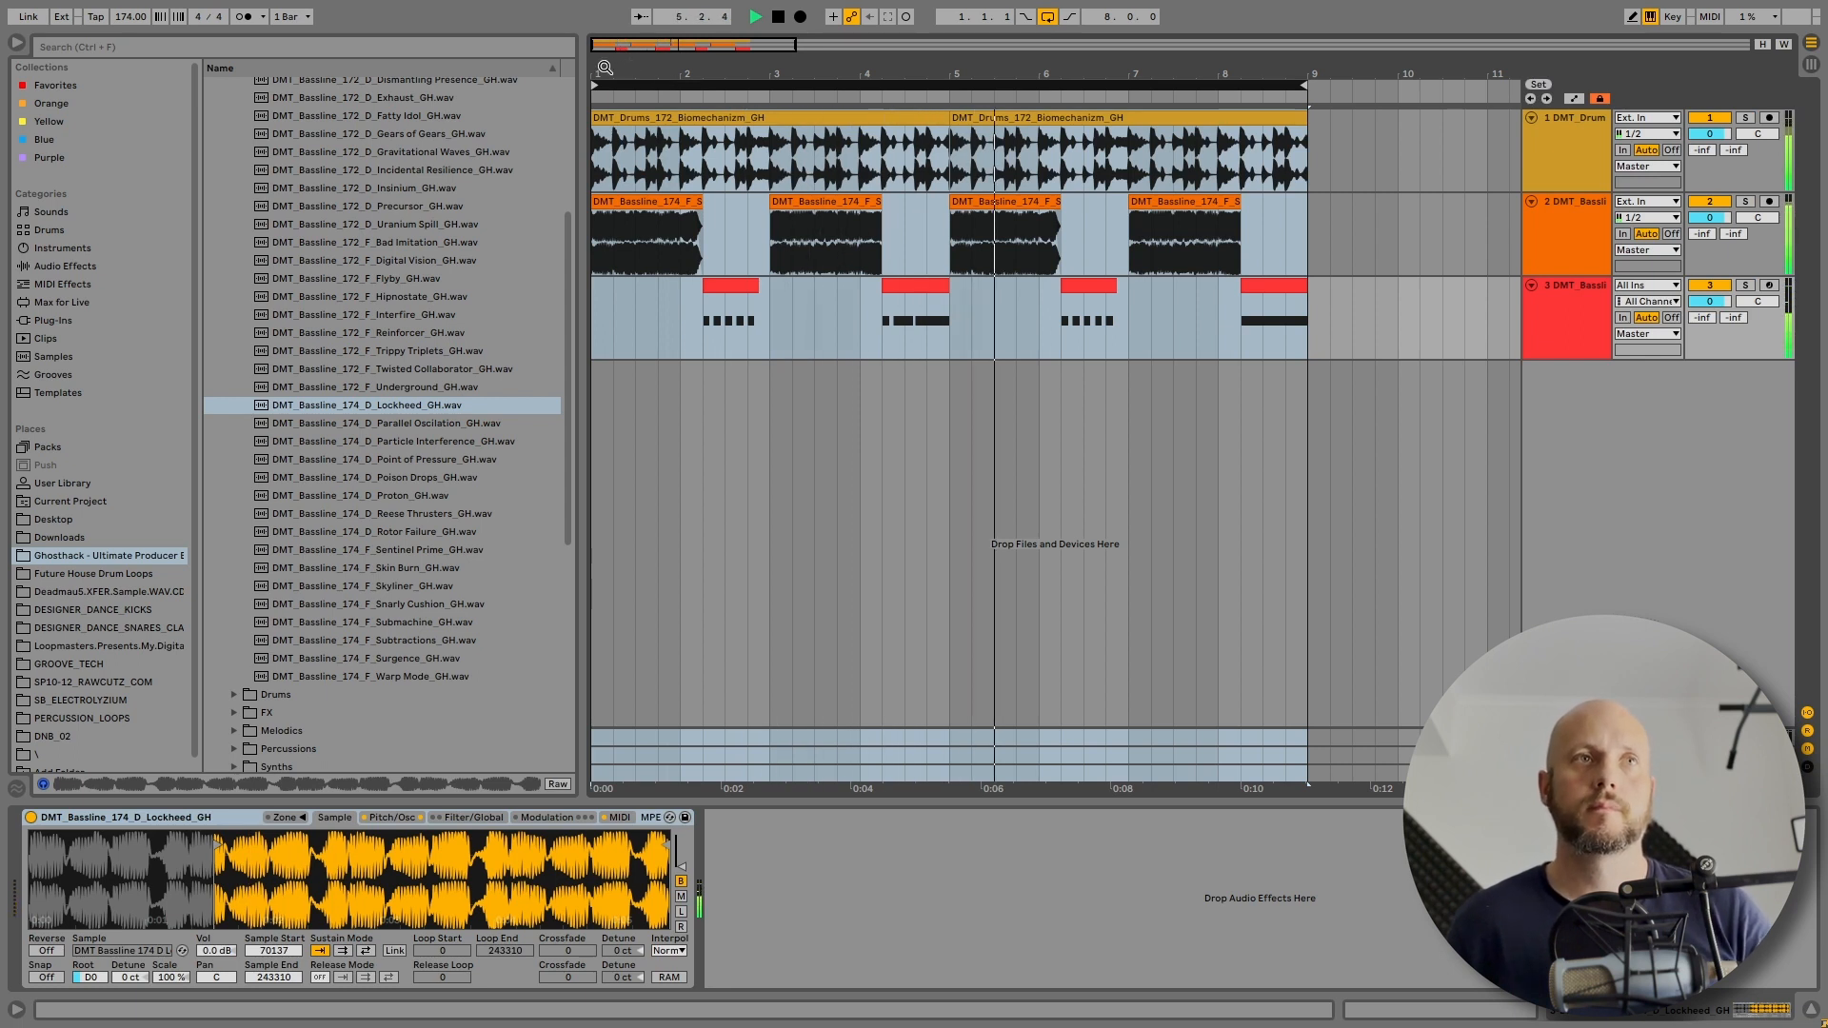
left_click_drag(593, 64, 592, 67)
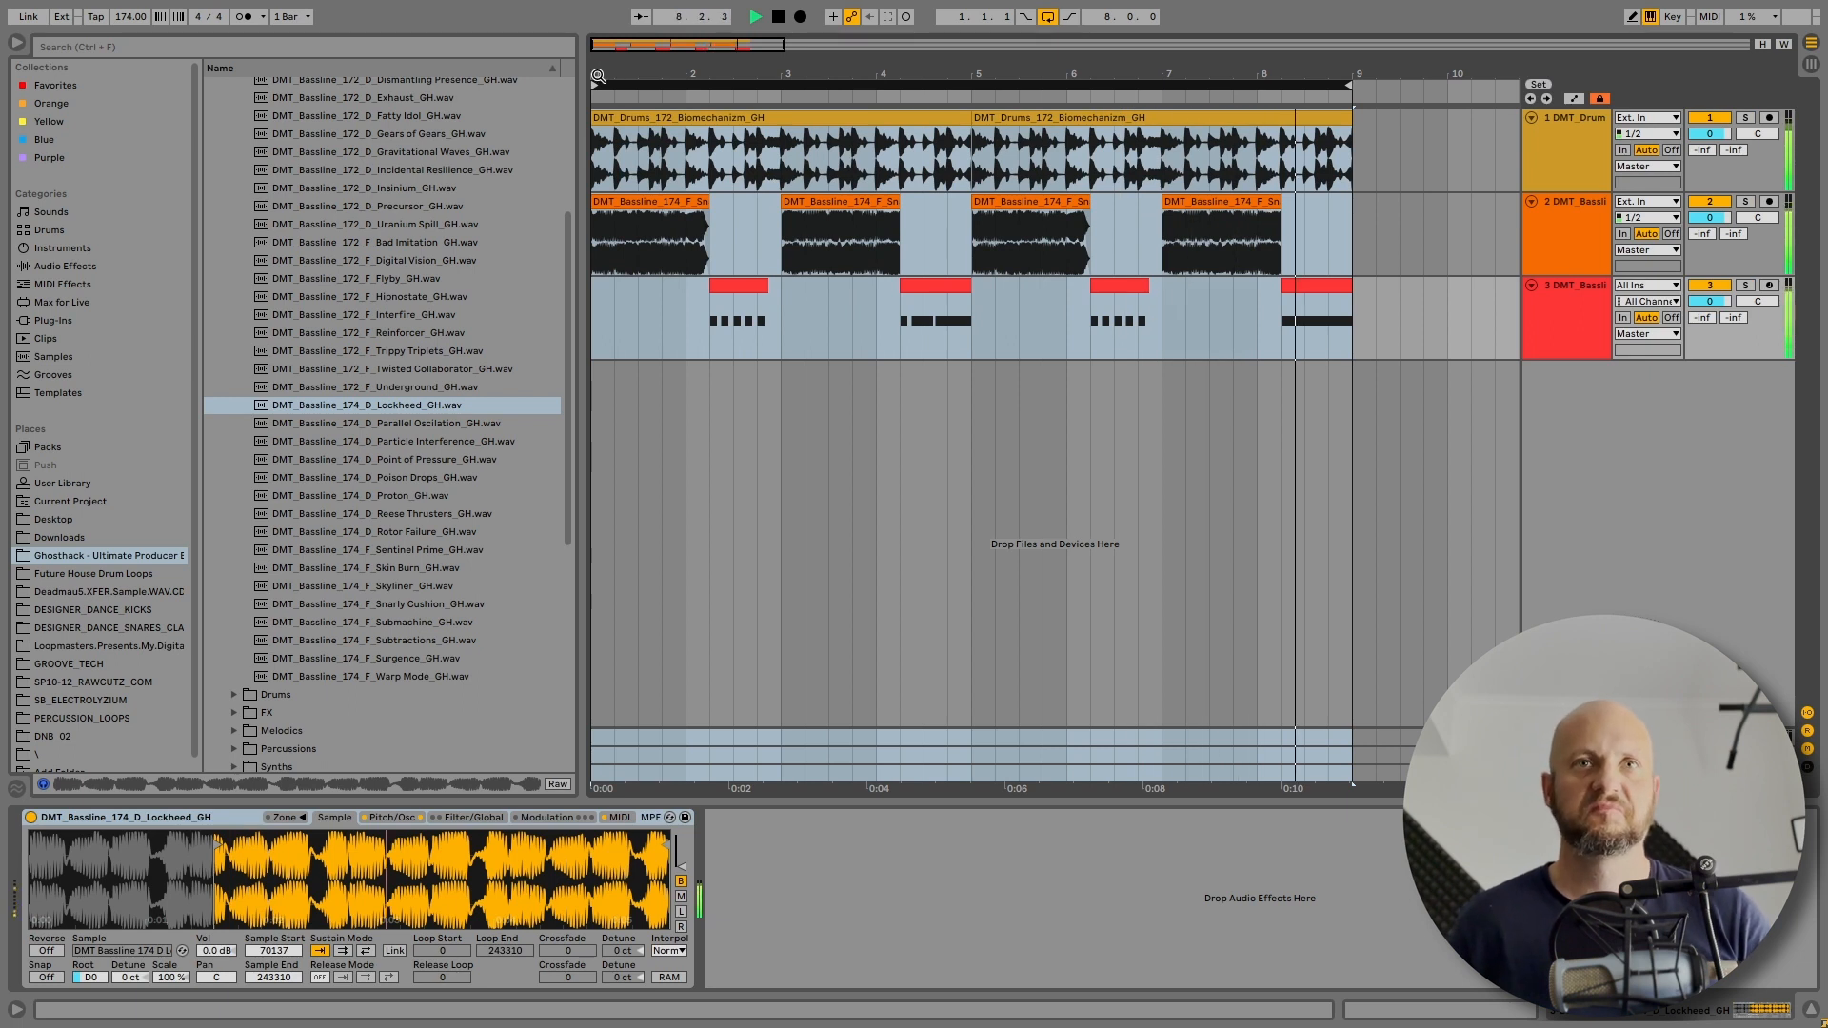
key("space")
- Examine the notes and Modulation envelopes of the Lockheed clips at bars 2, 4 and 8
left_click(663, 294)
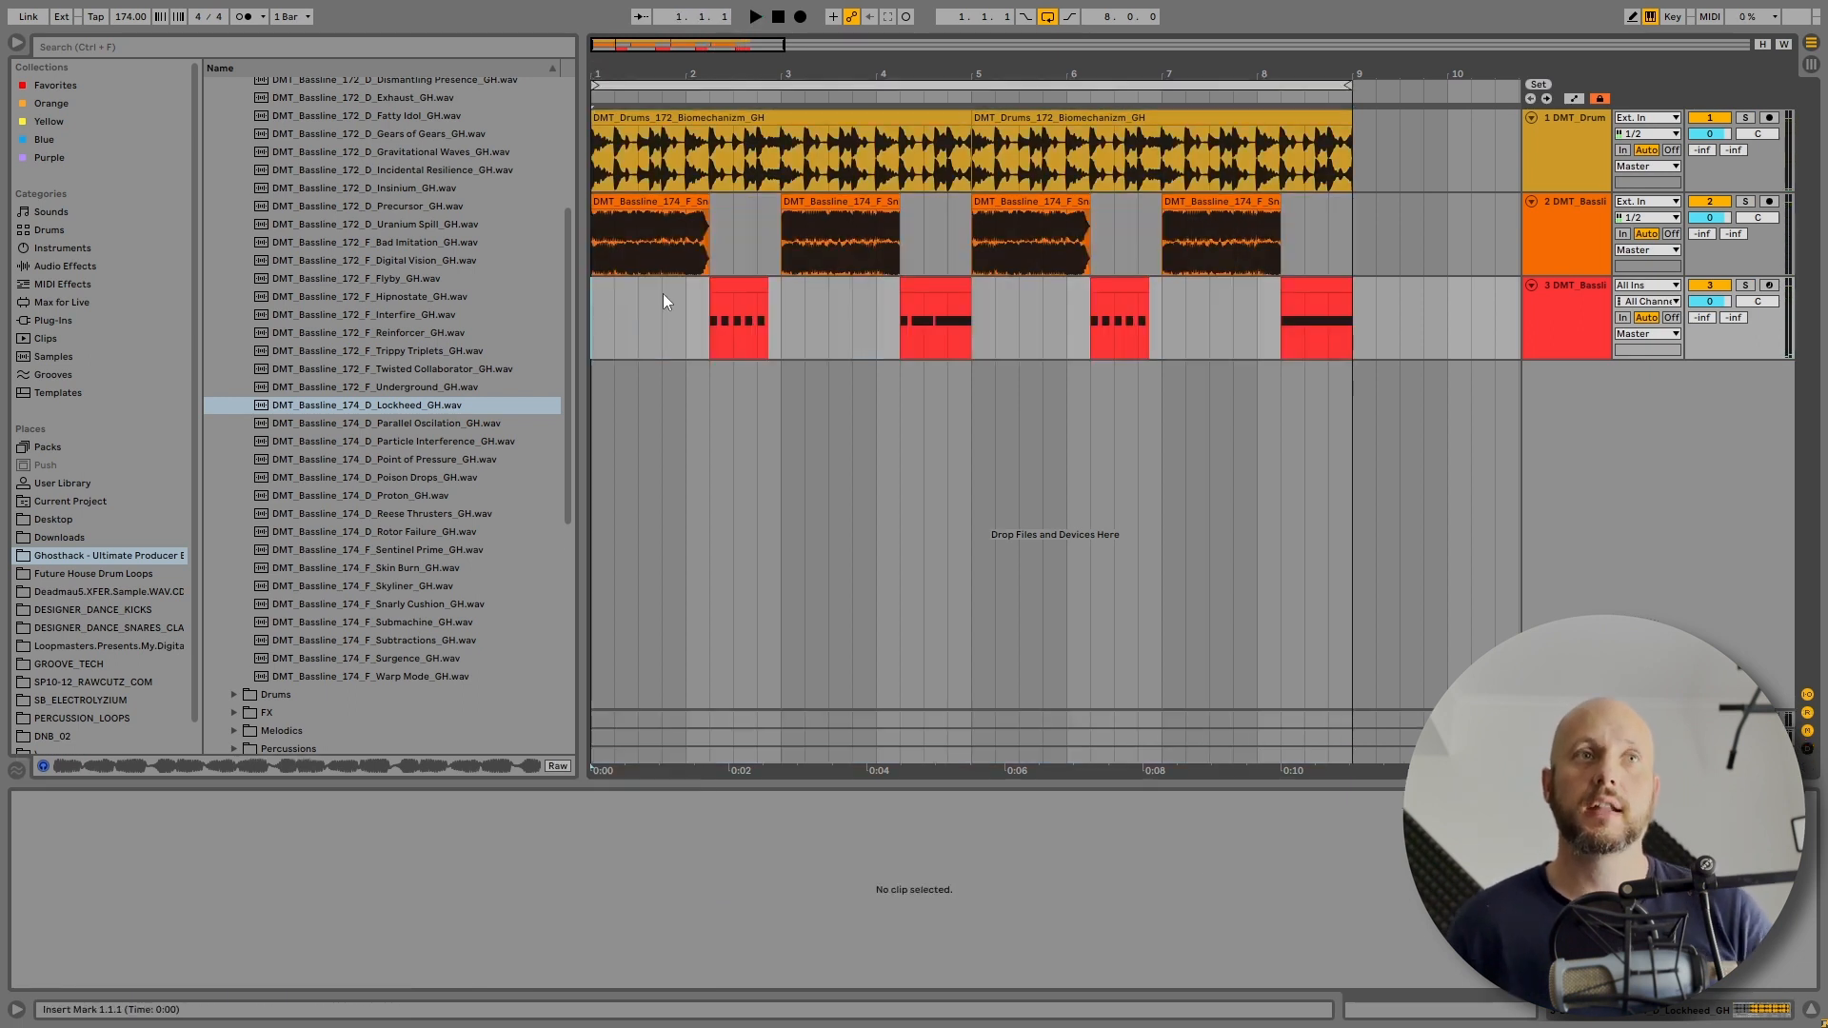
left_click(739, 287)
left_click(254, 813)
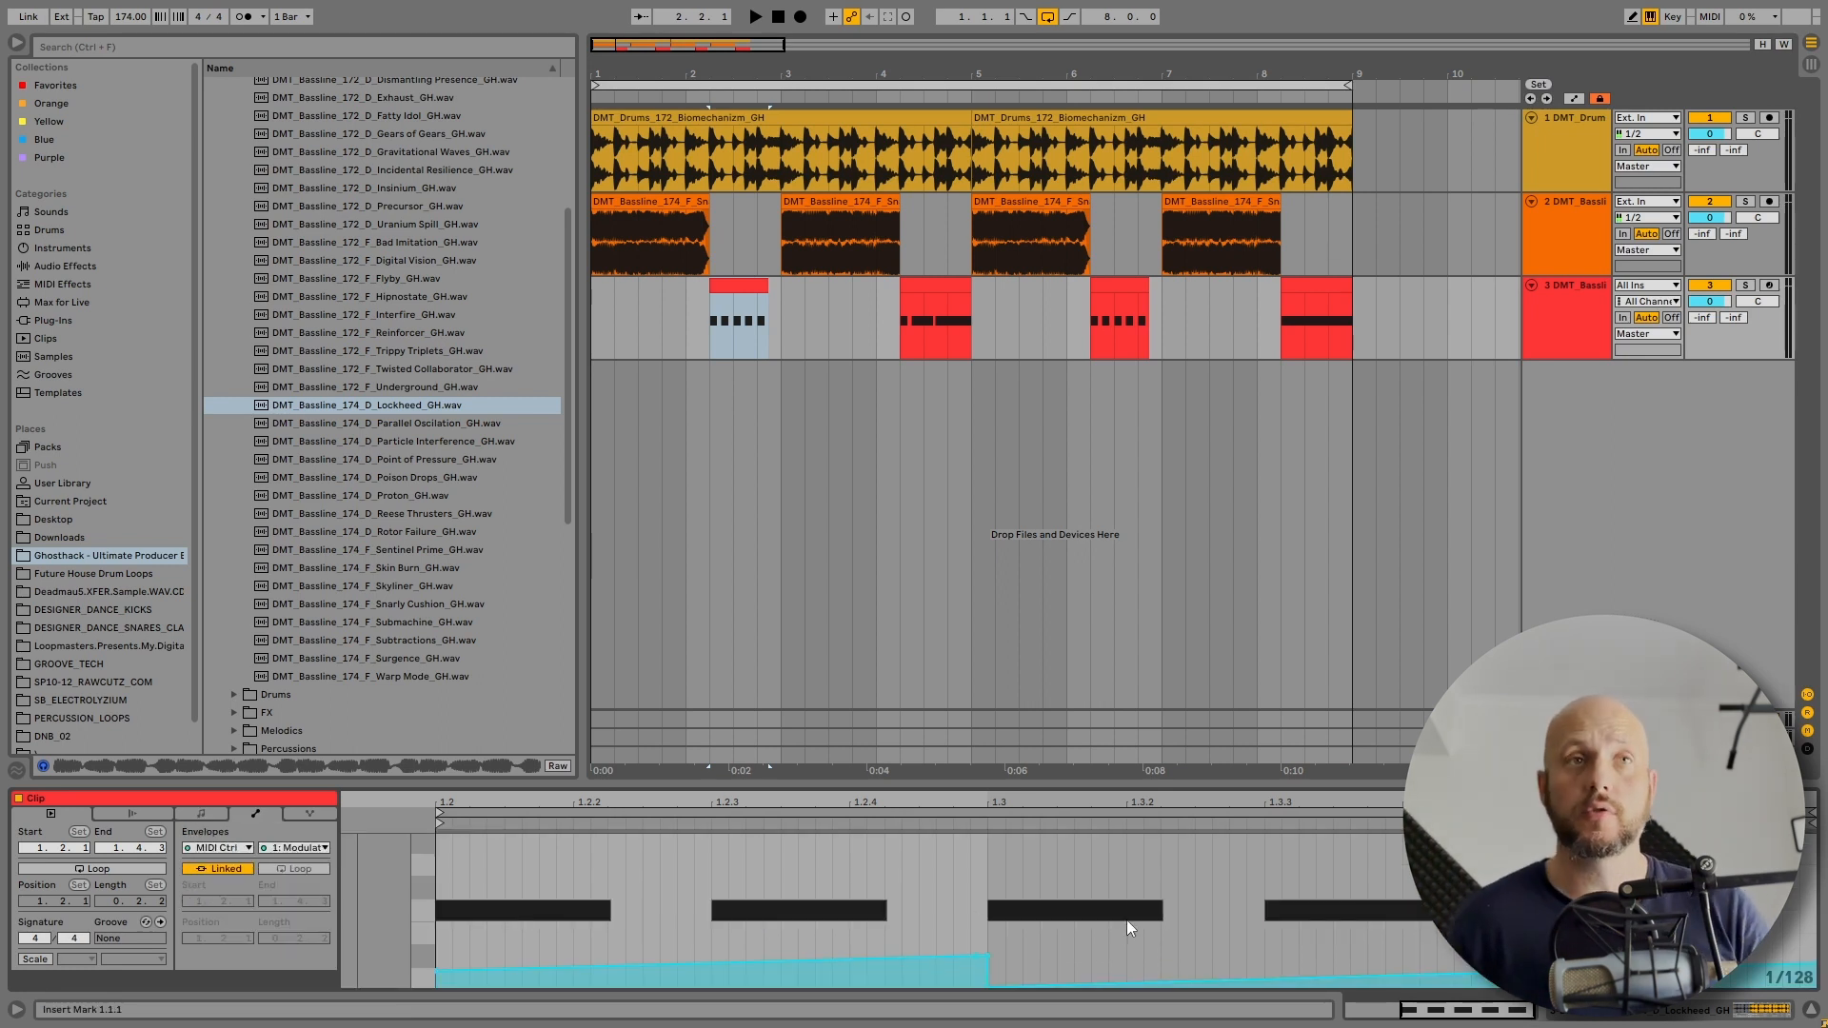
left_click(952, 293)
left_click(1314, 314)
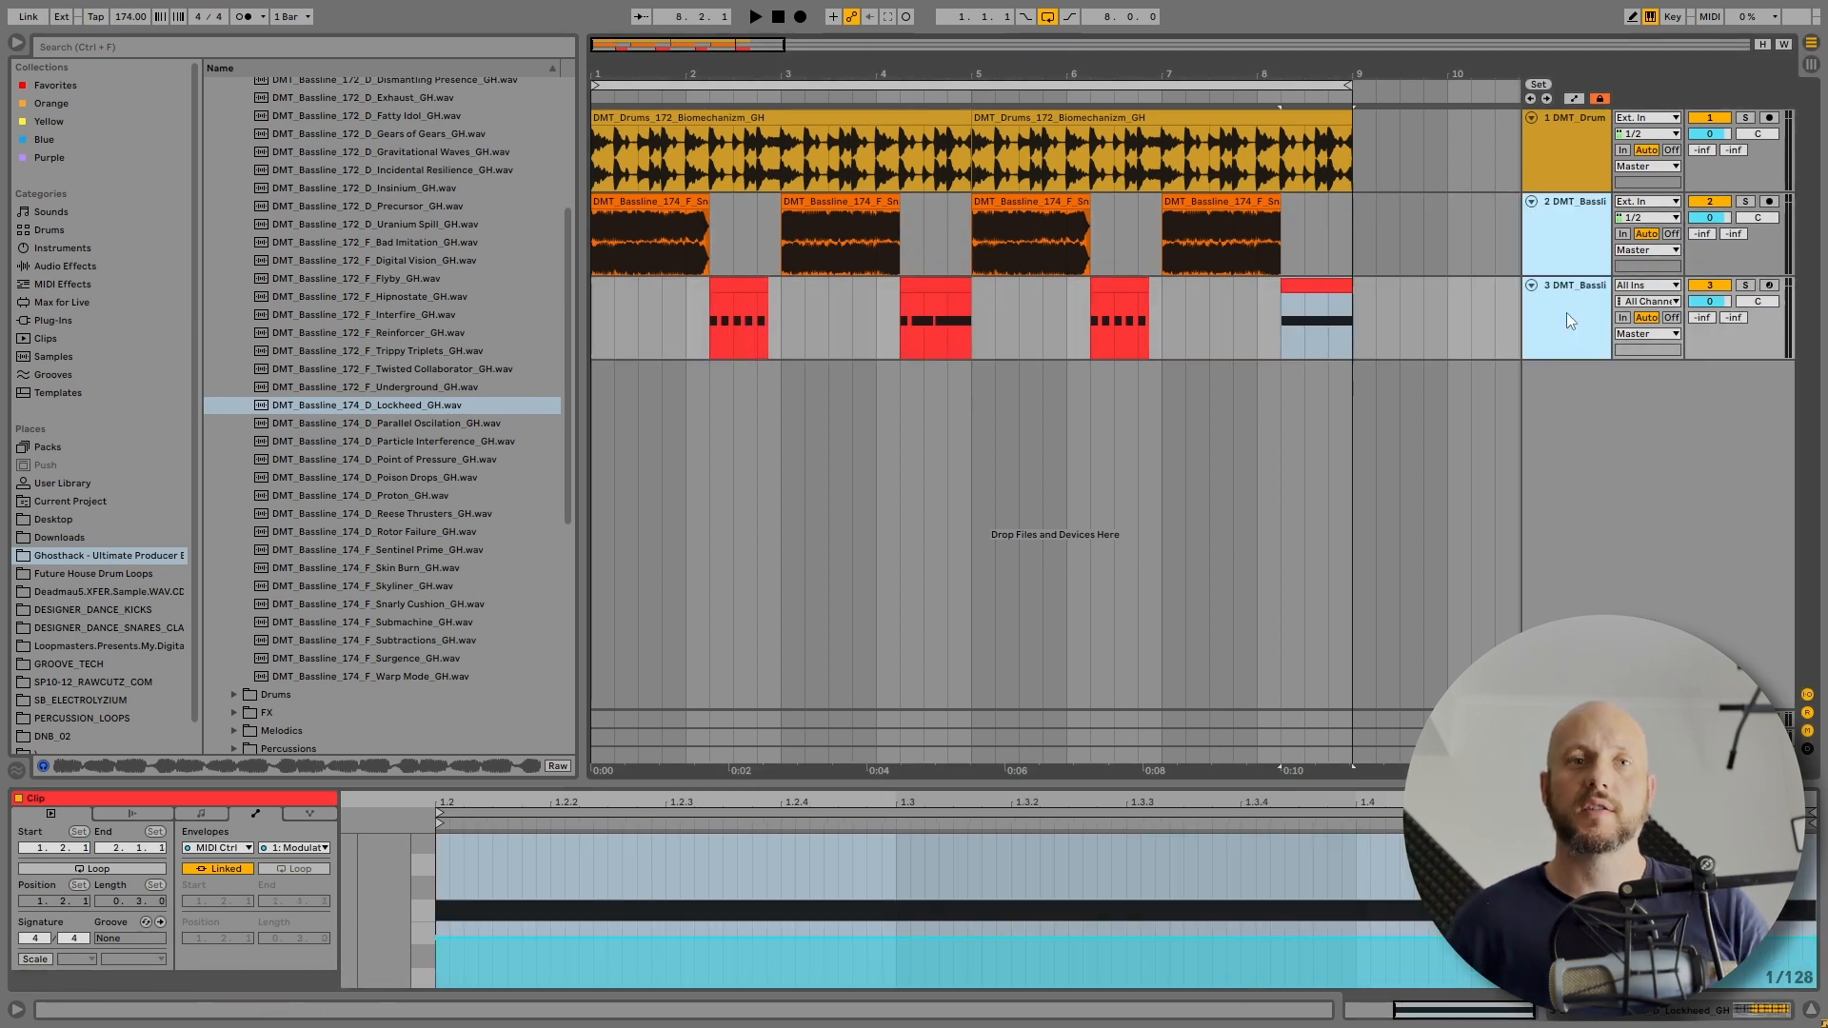
- Group the two bassline tracks and name the group Basses
key("ctrl+g")
type("Bas")
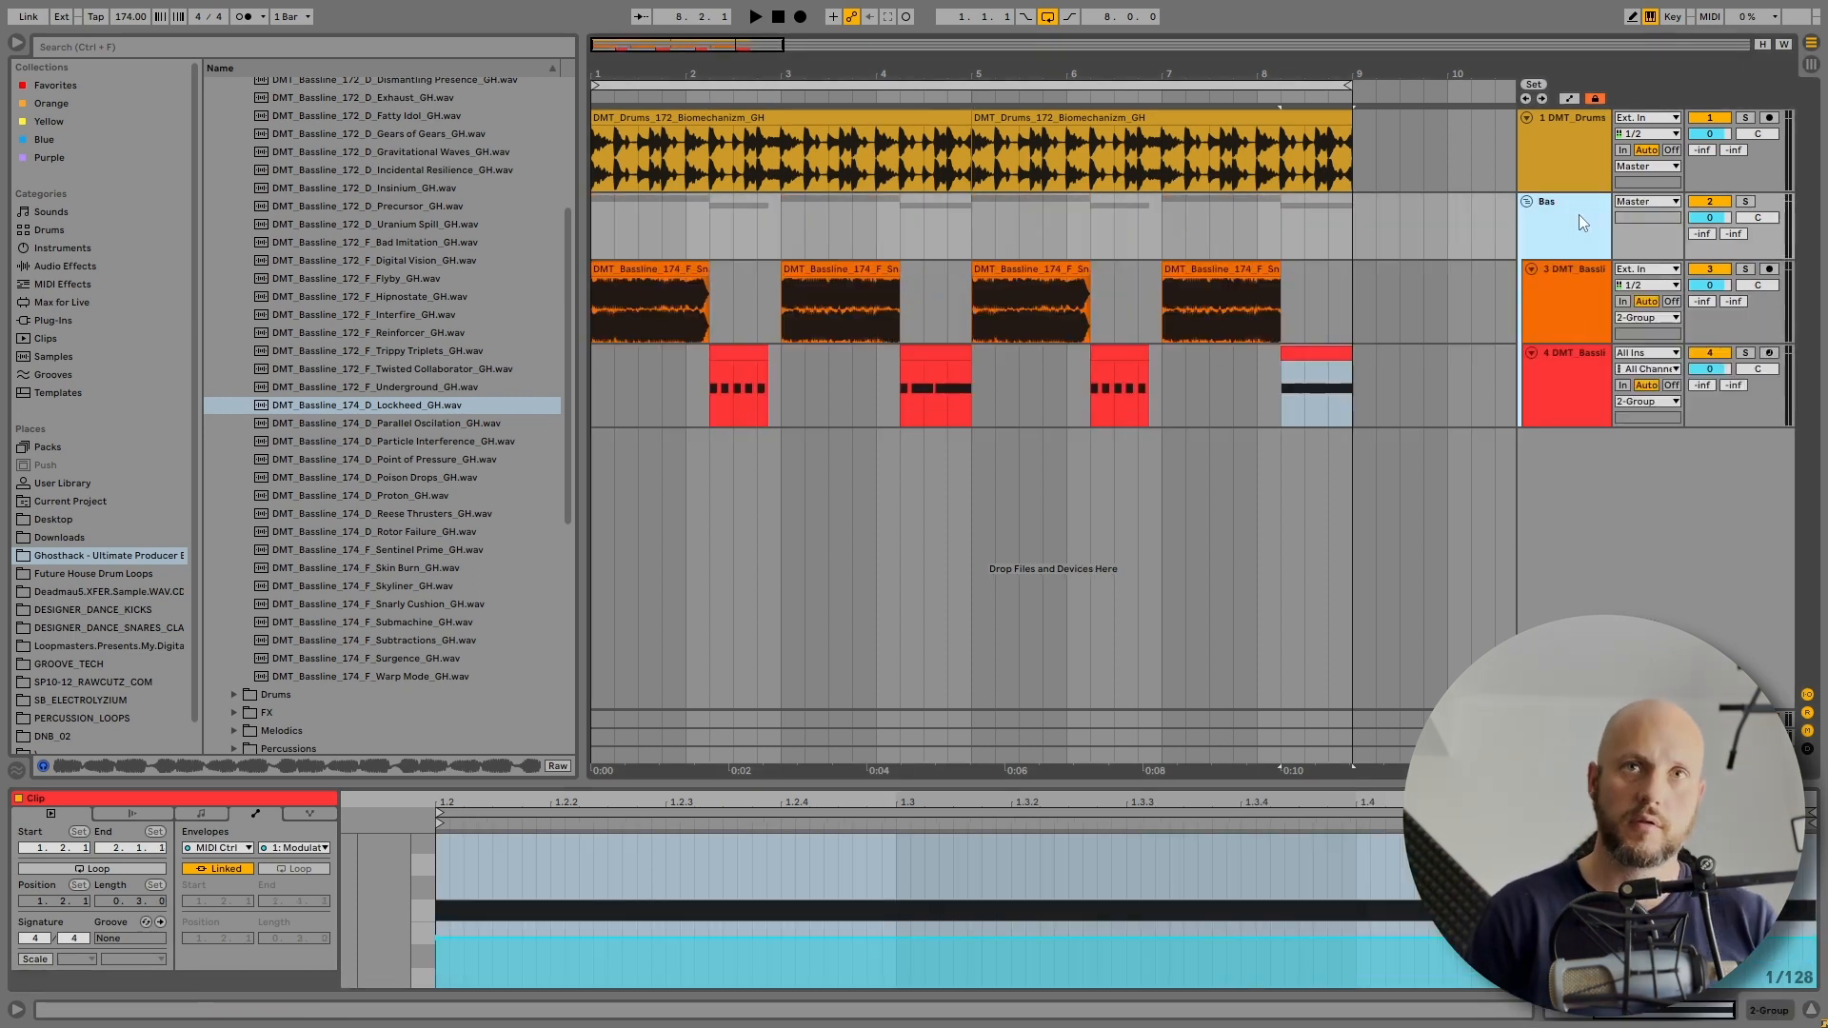
type("ses")
- Copy the Utility device from the Snarly Cushion bassline track to the Basses group
left_click(1568, 265)
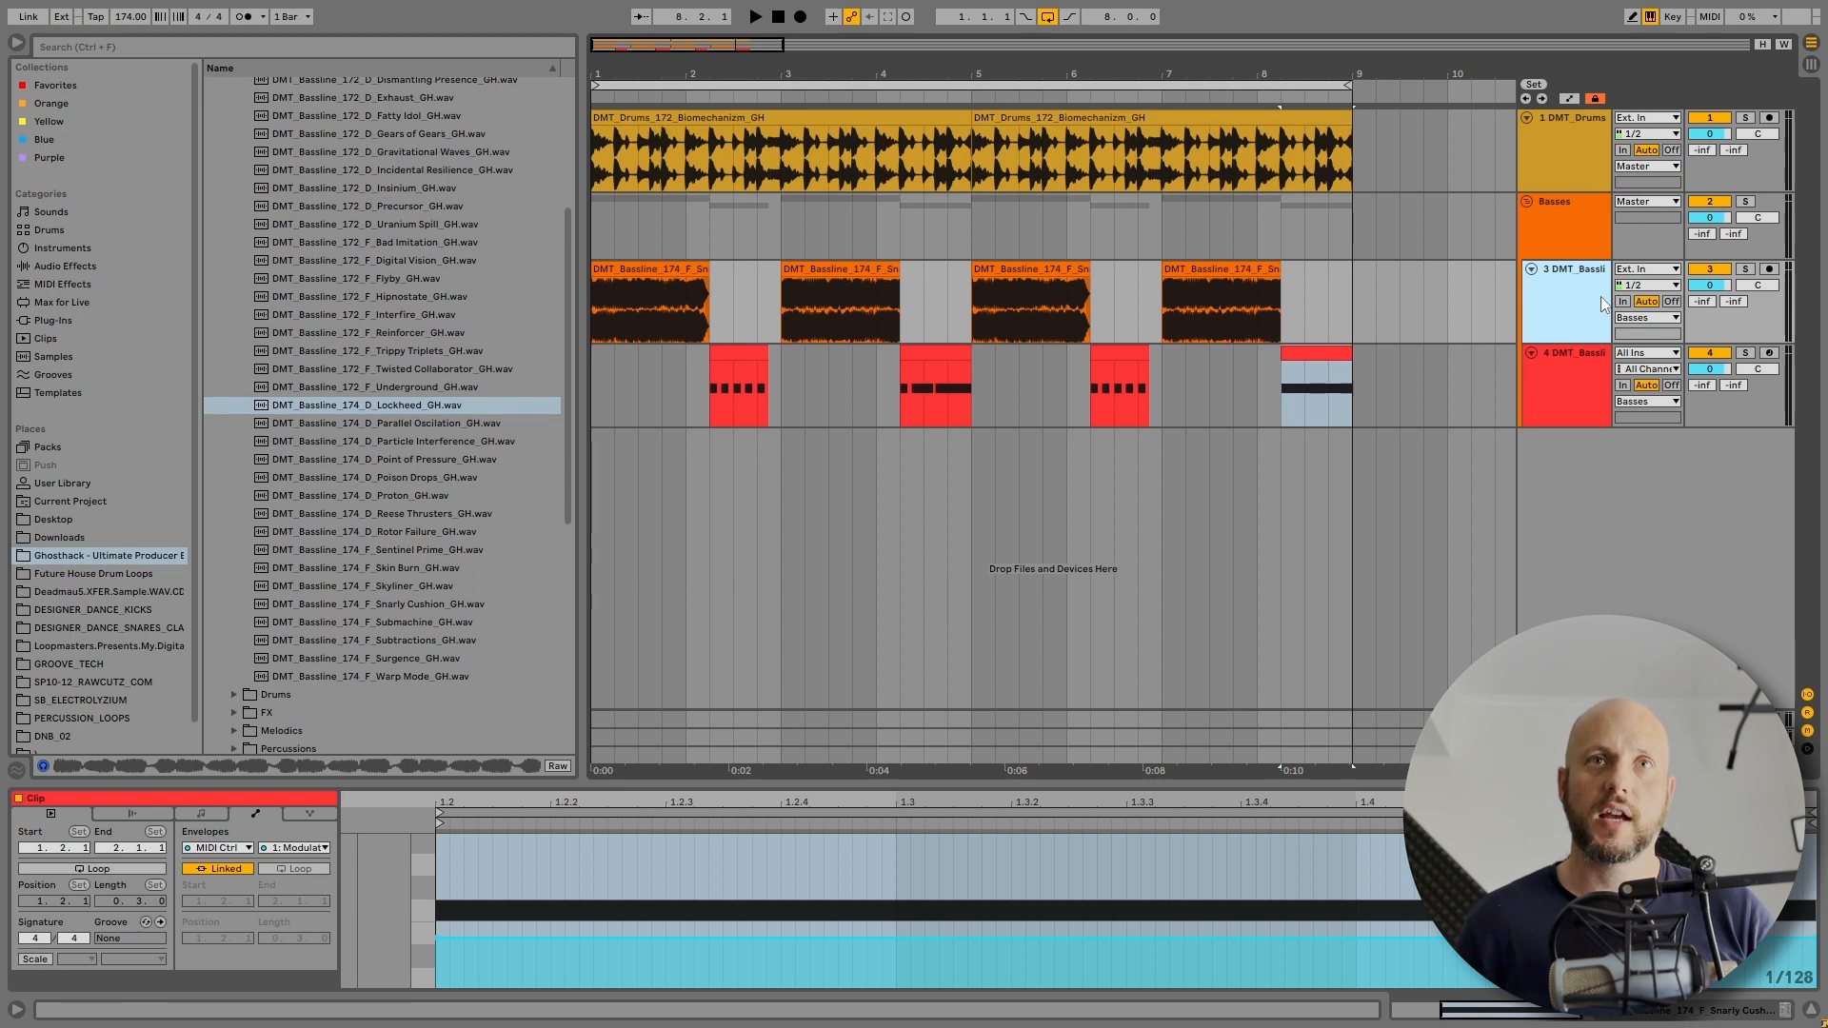
key("shift+Tab")
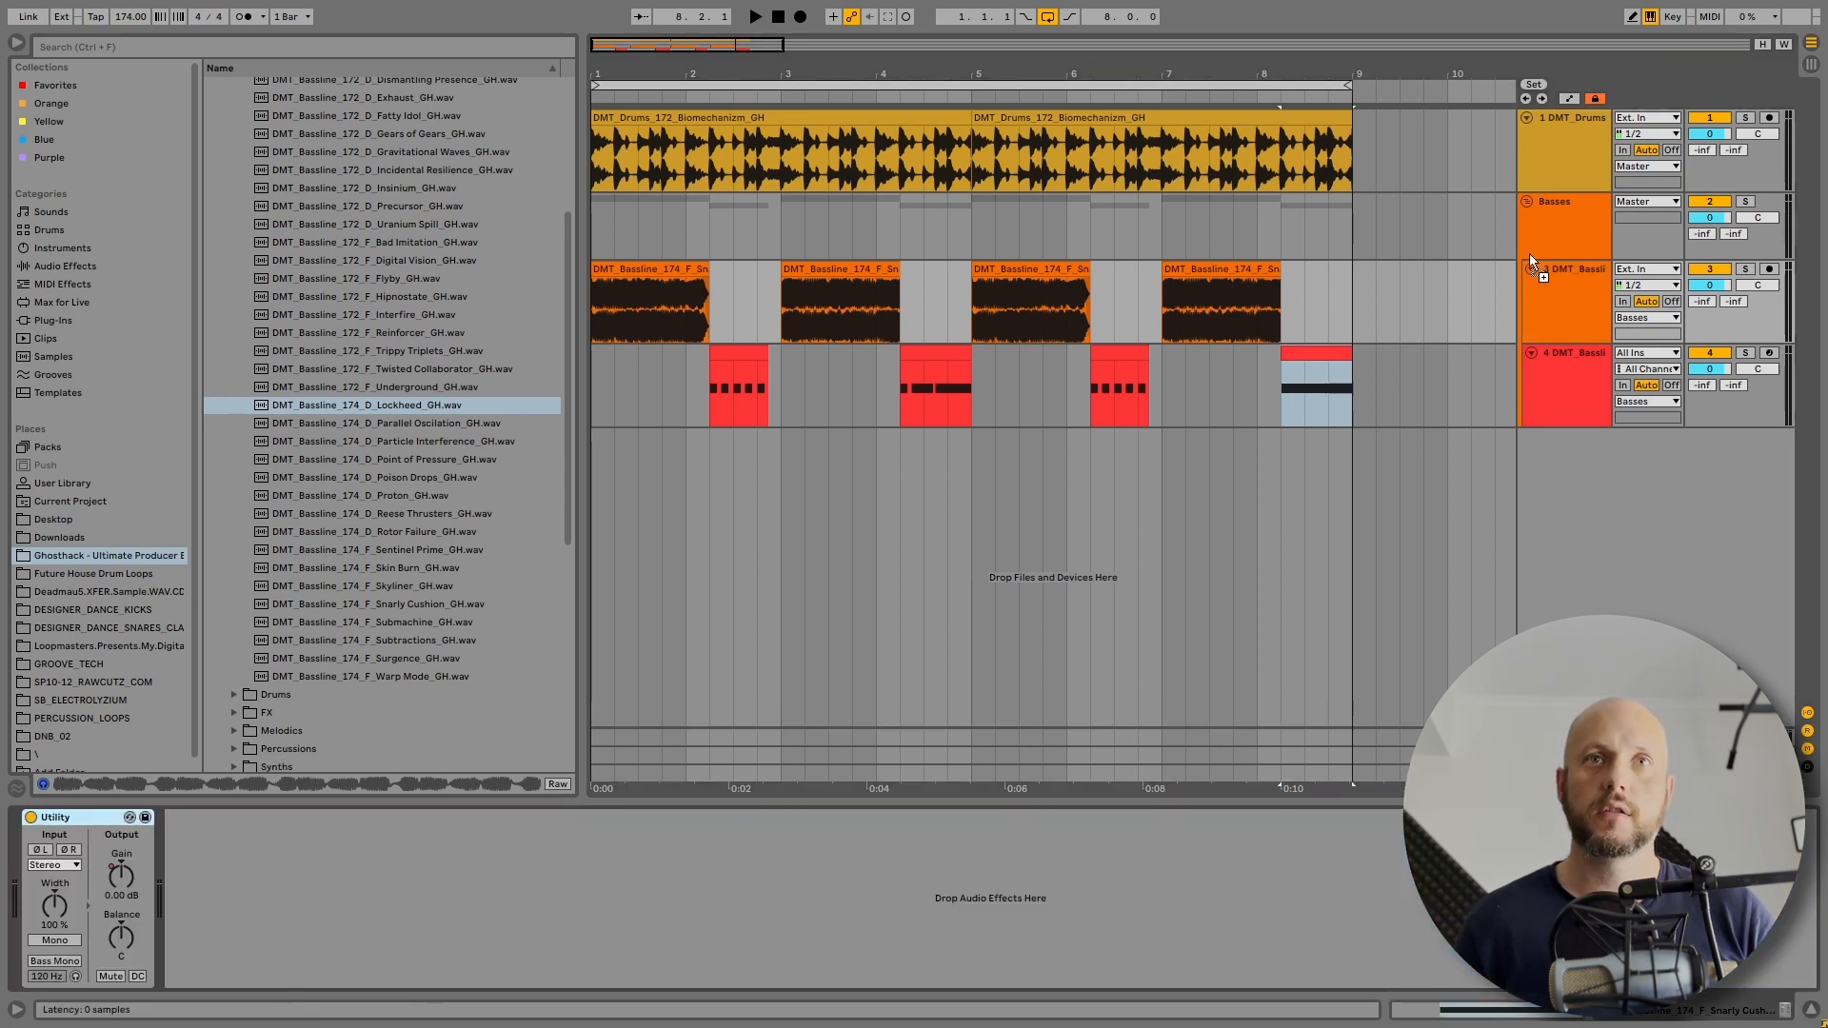
left_click(1582, 209)
- Duplicate the full eight-bar arrangement of drums and basslines into bars 9 to 16
key("minus")
key("minus")
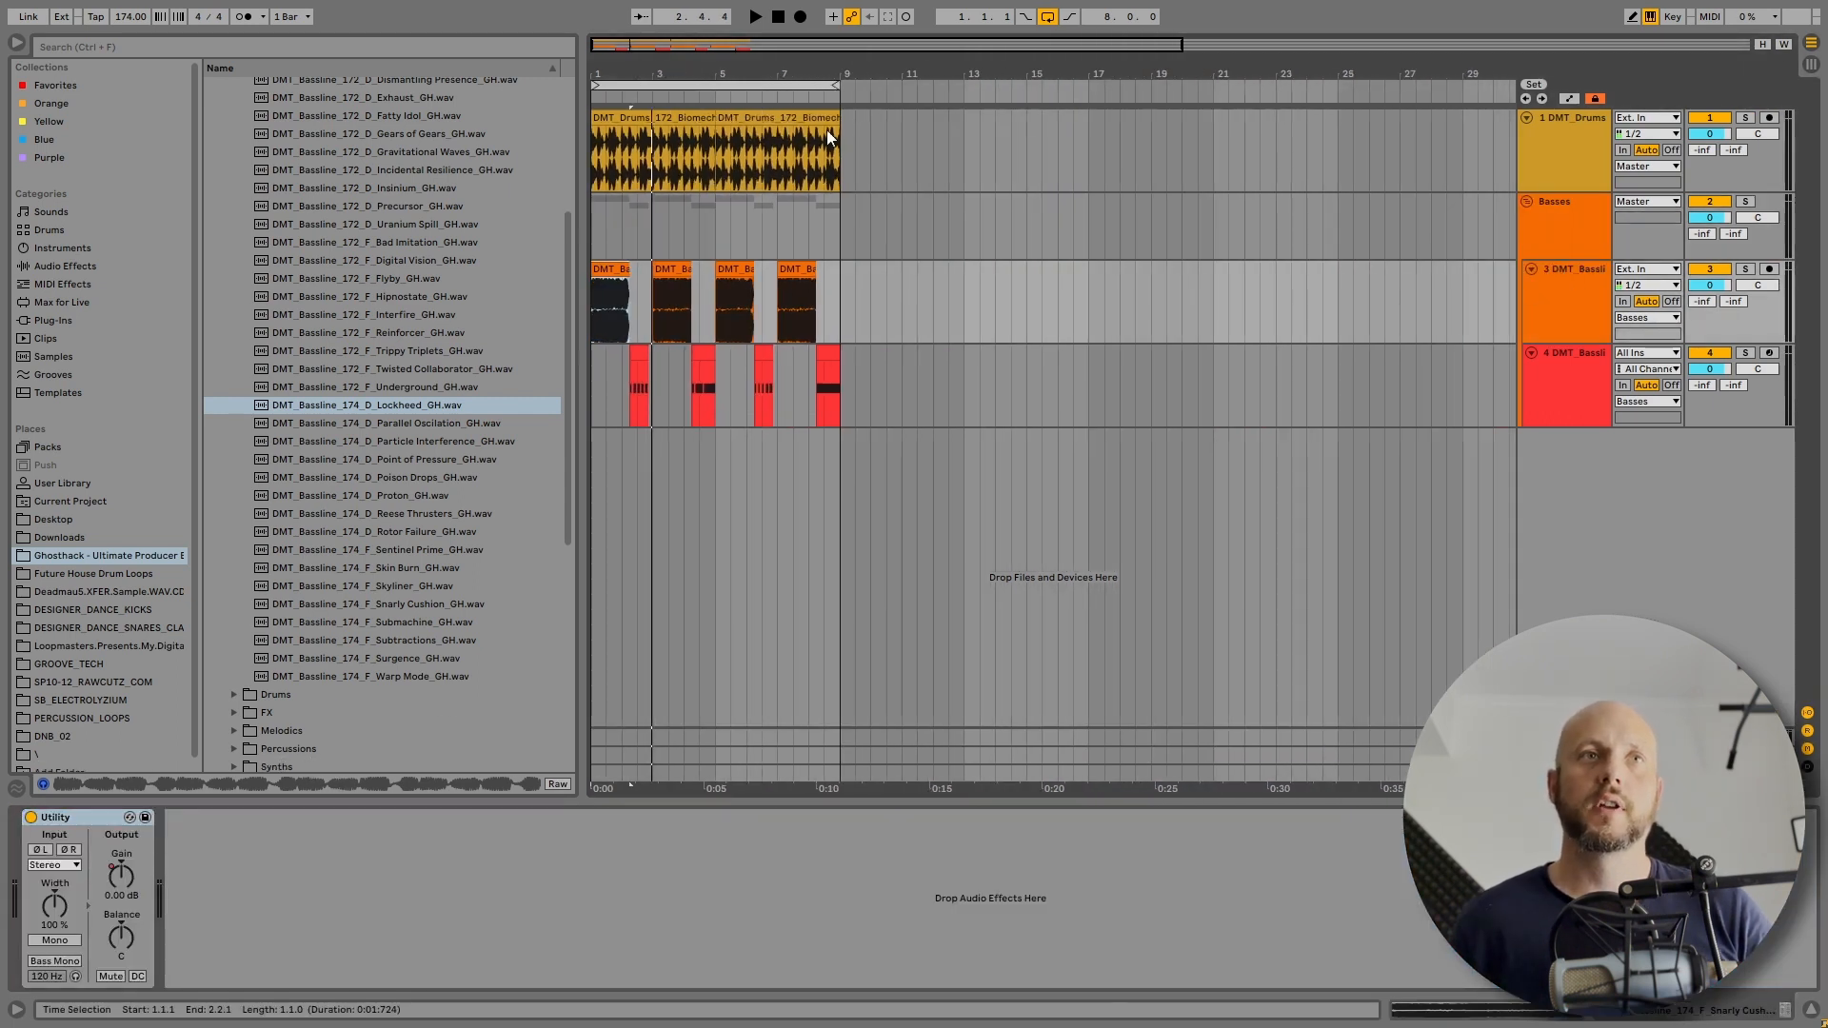
key("ctrl+d")
- Set the warp mode of the Snarly Cushion bassline clip at bar 9 to Complex
left_click(857, 274)
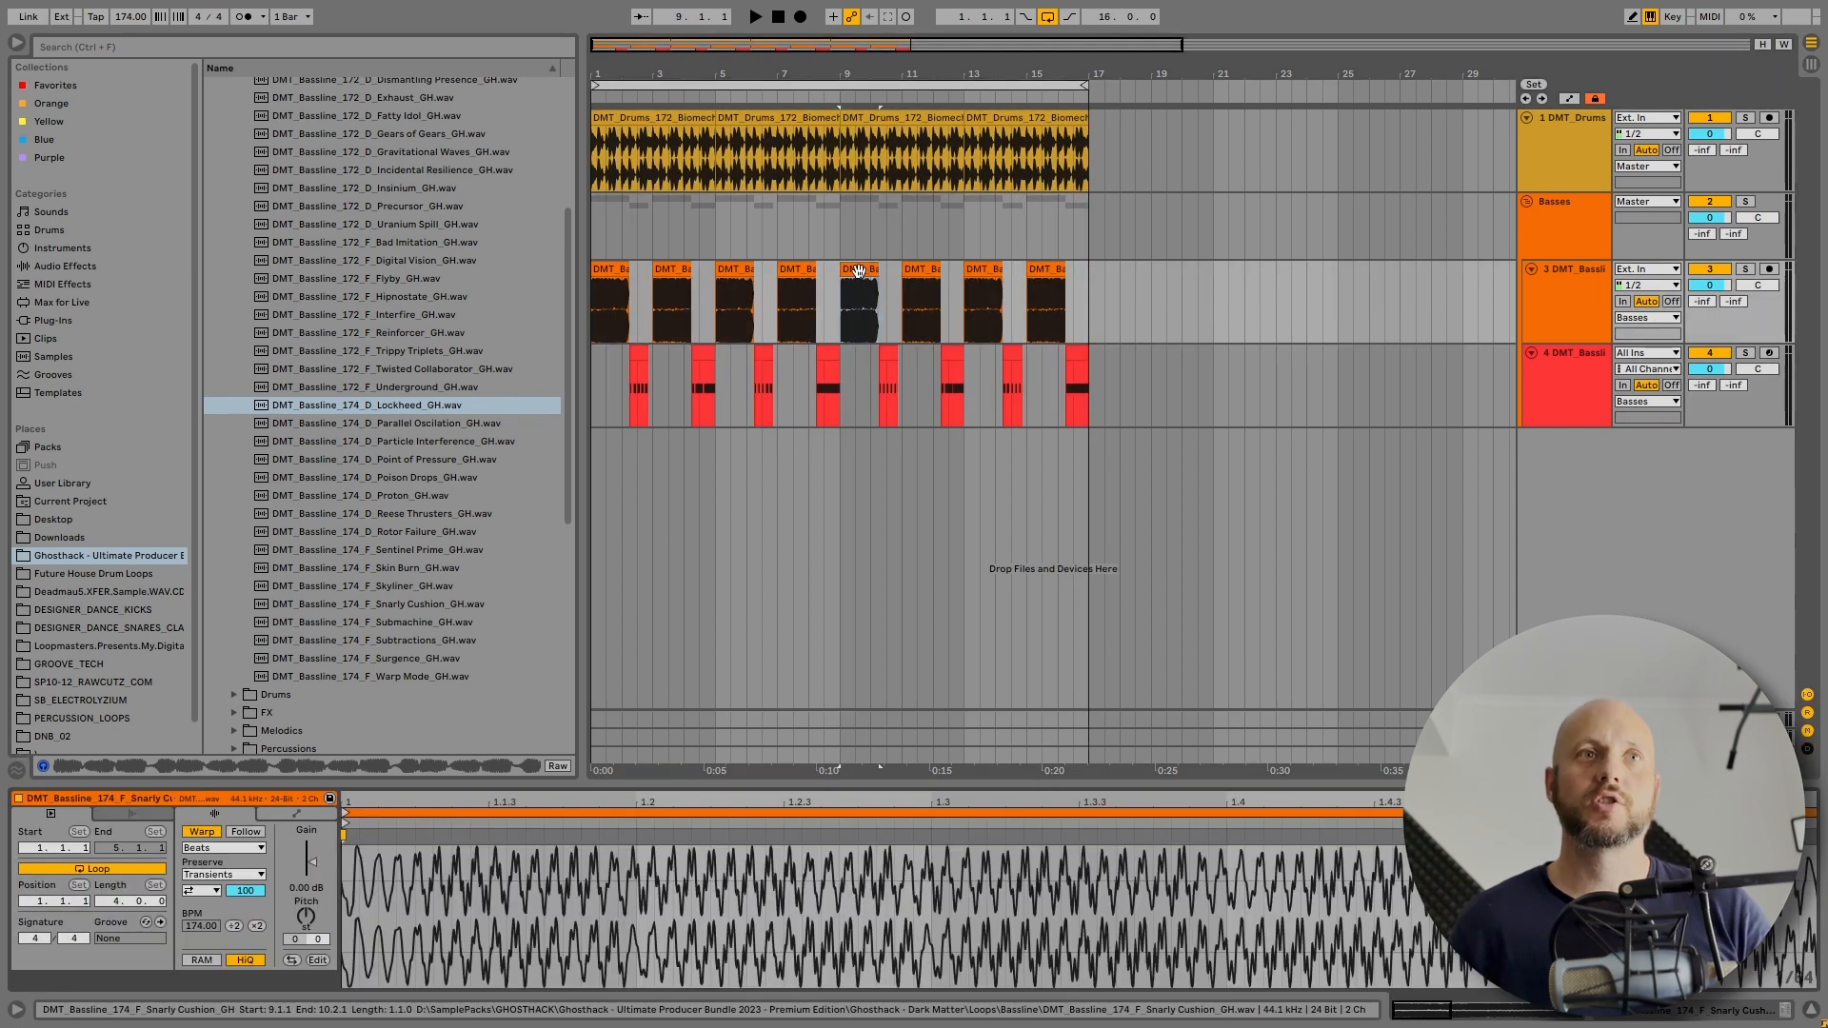
left_click(842, 238)
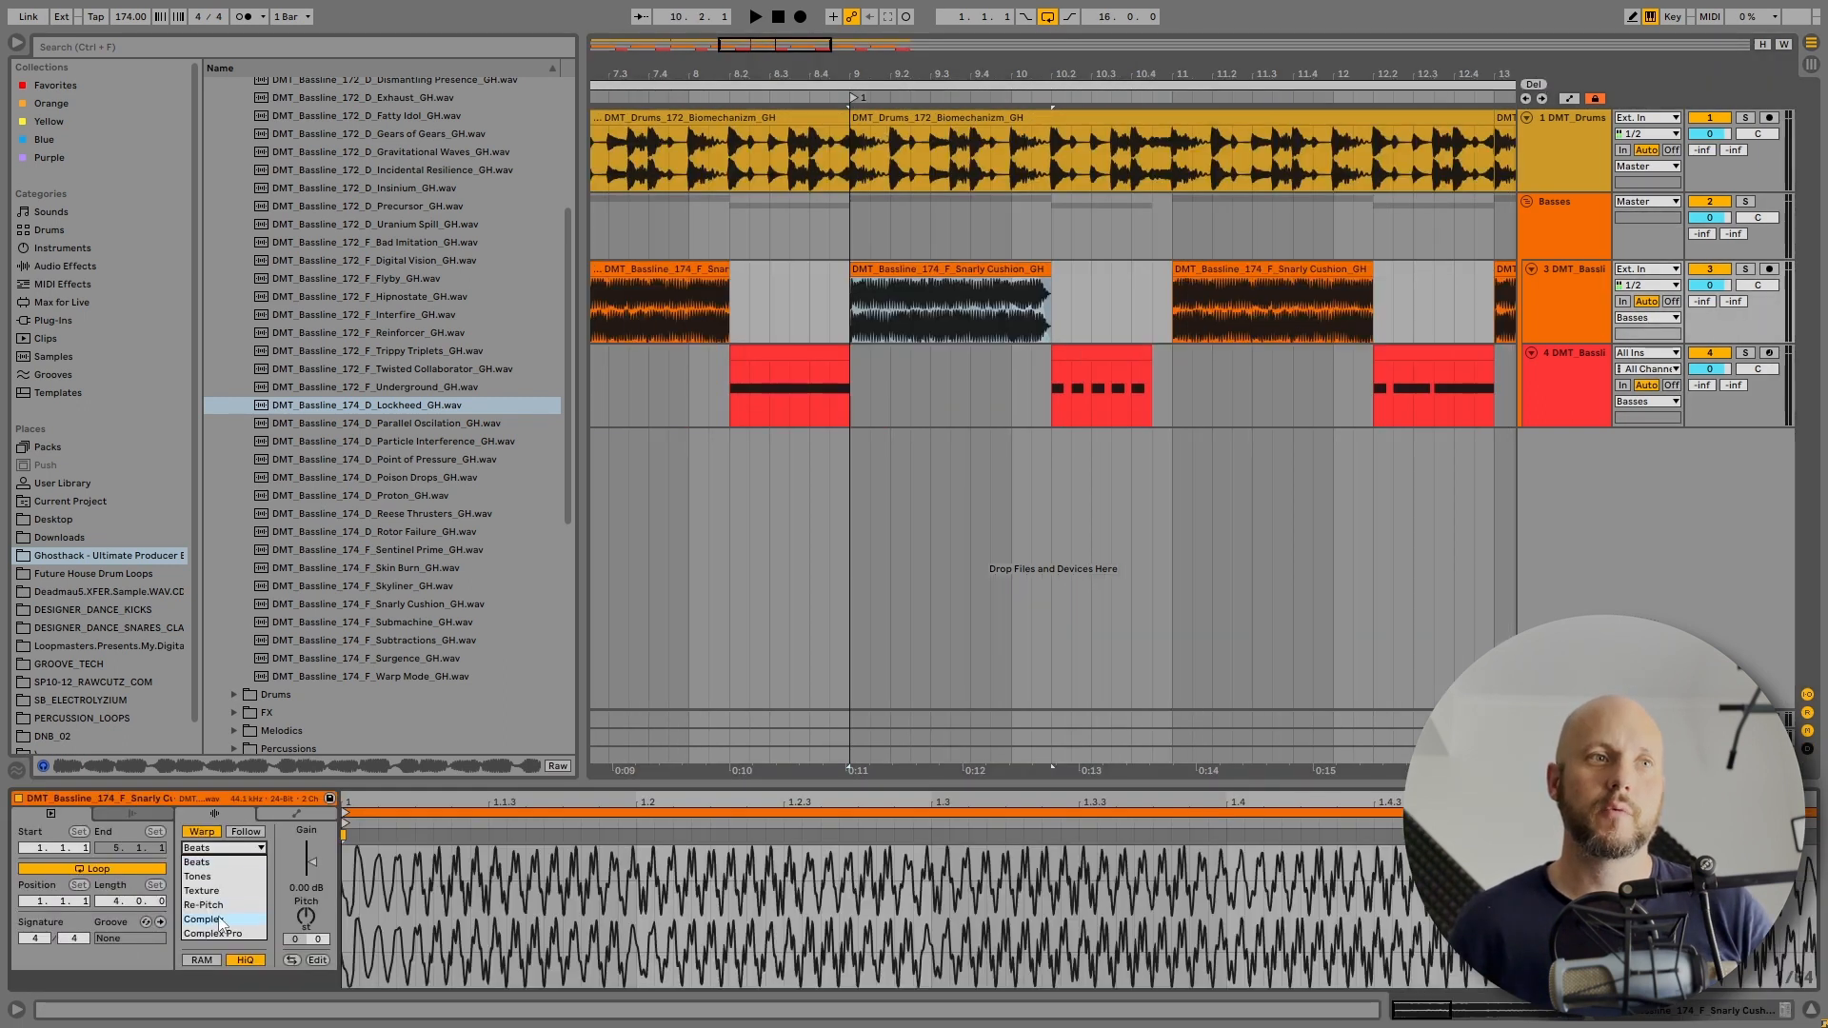
left_click(205, 918)
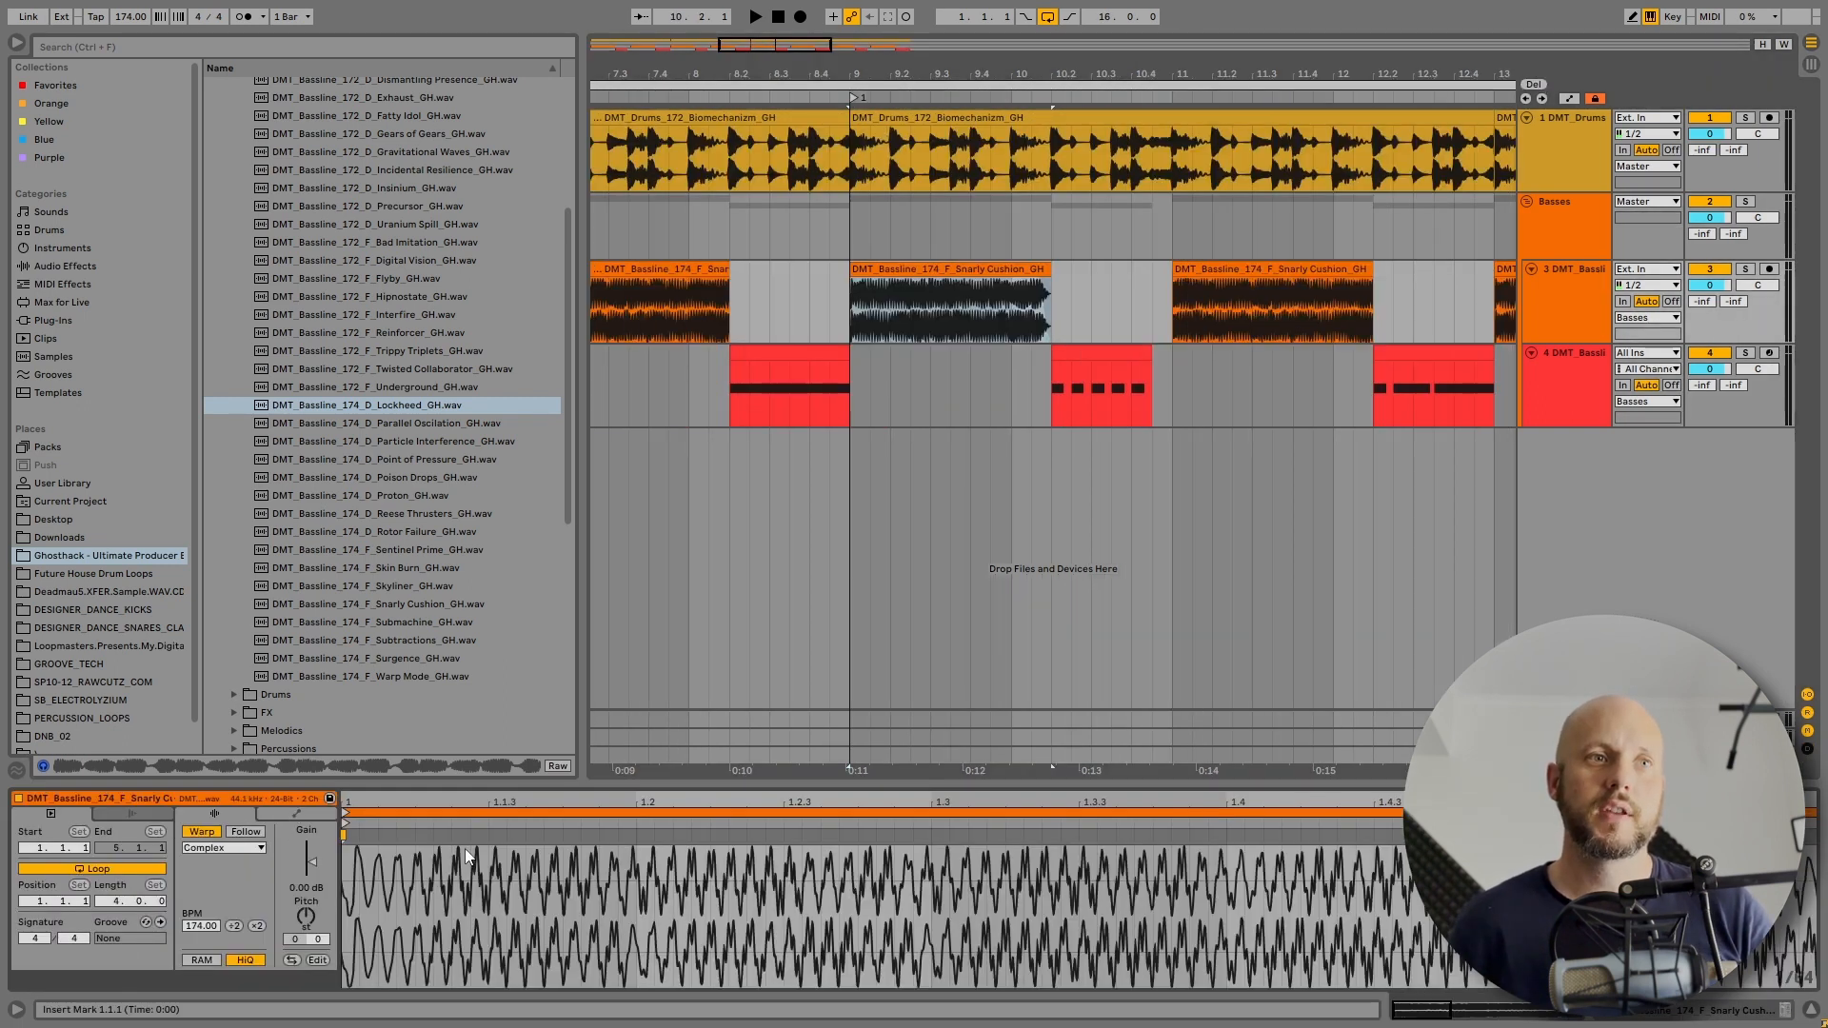
- Shape the Clip Transposition envelope of the Snarly Cushion clip at bar 9 into a falling ramp and play it from bar 9
left_click(297, 817)
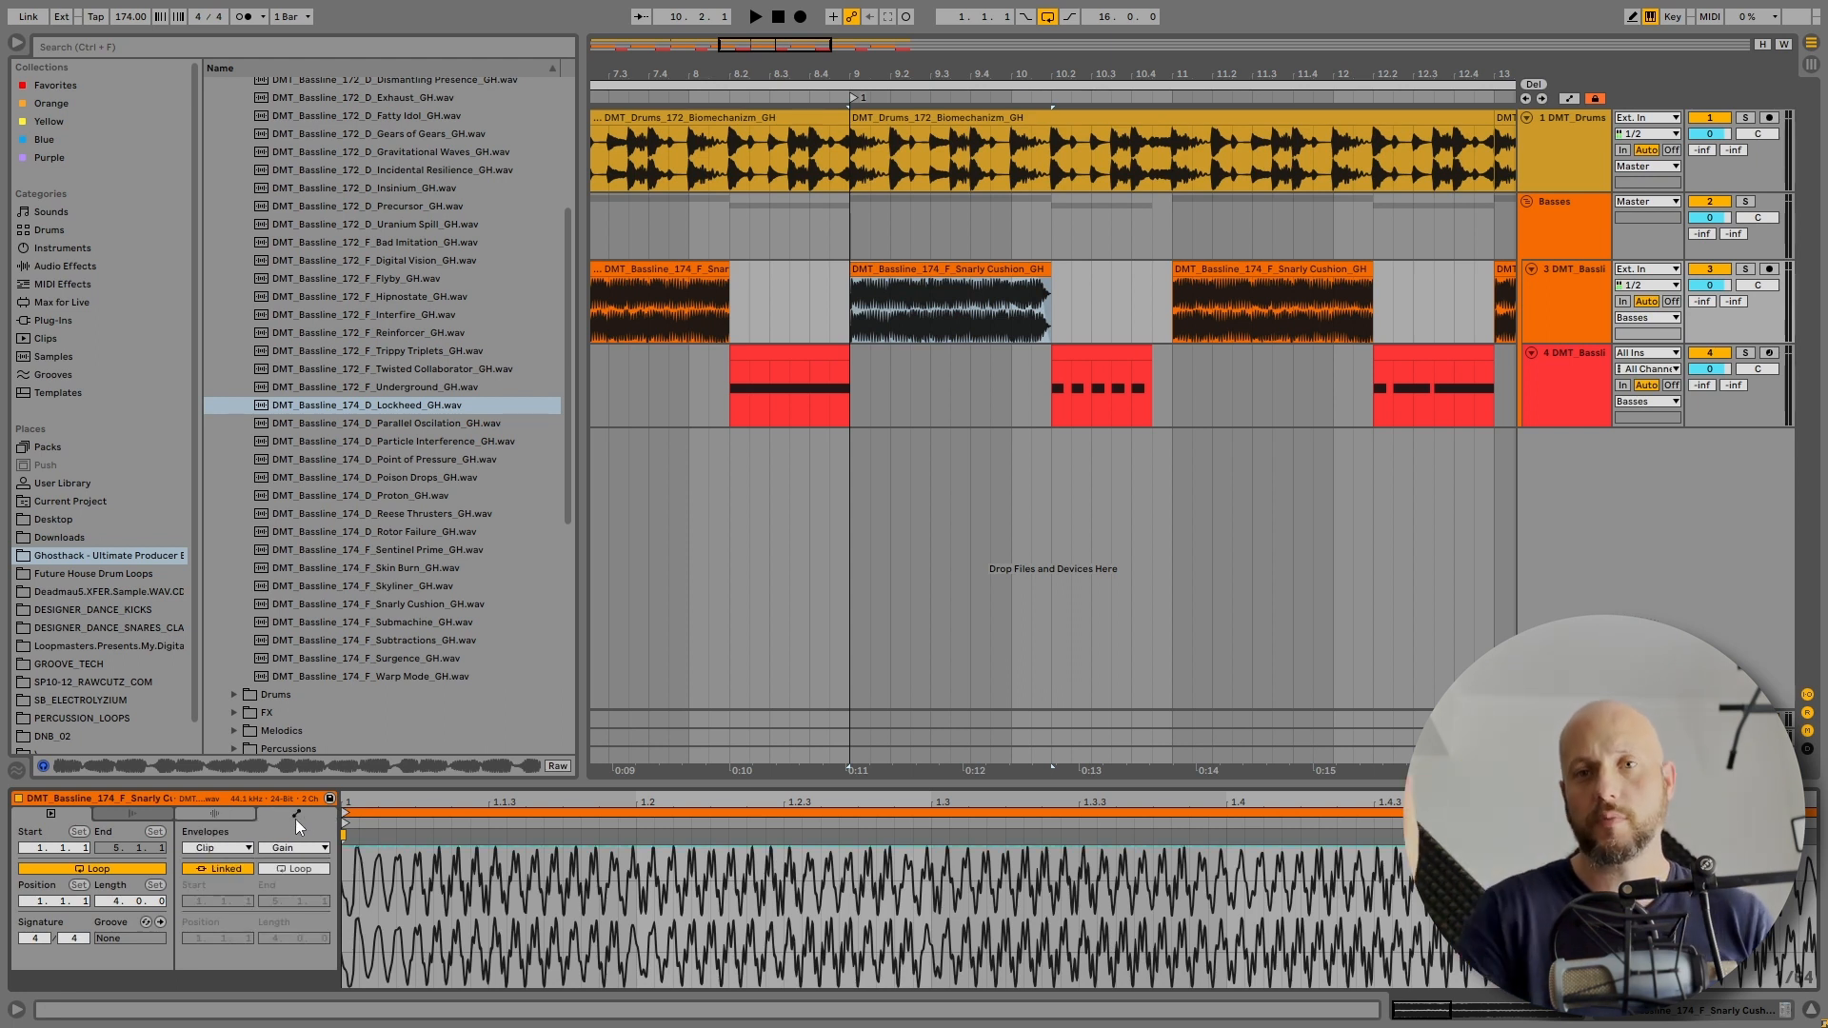
left_click(217, 847)
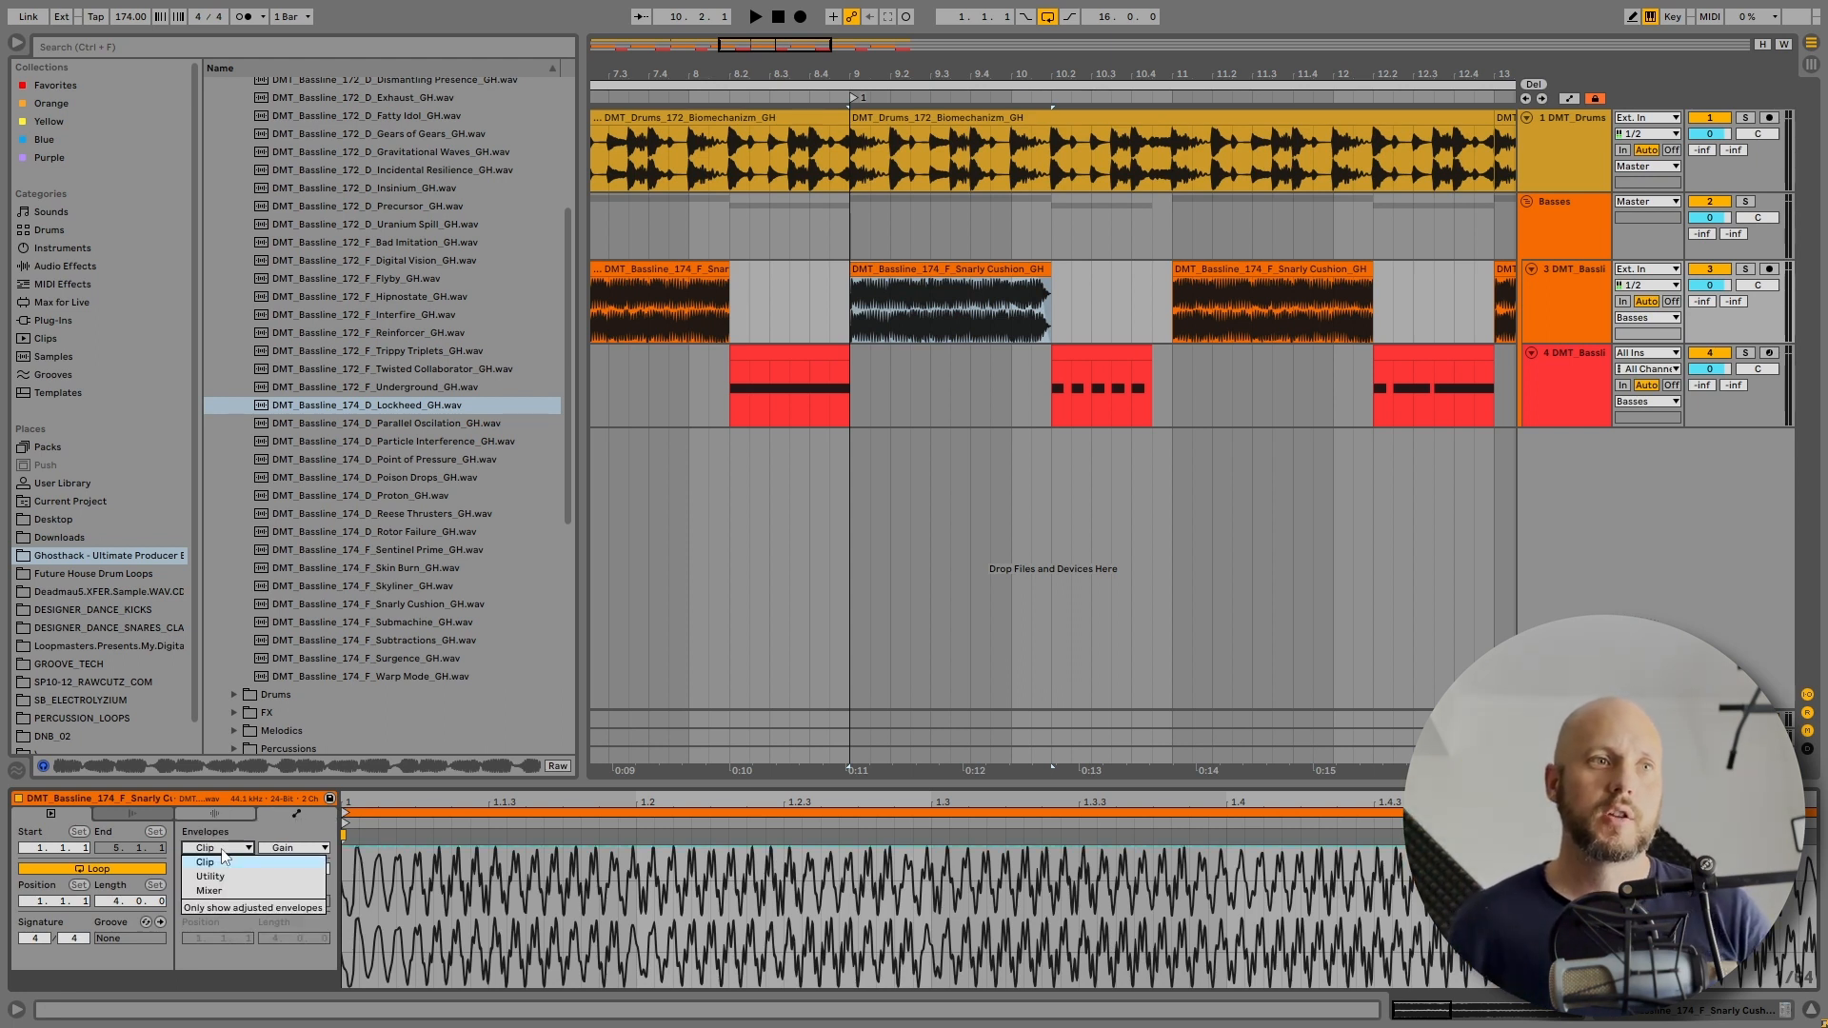
left_click(224, 860)
left_click(294, 848)
left_click(312, 876)
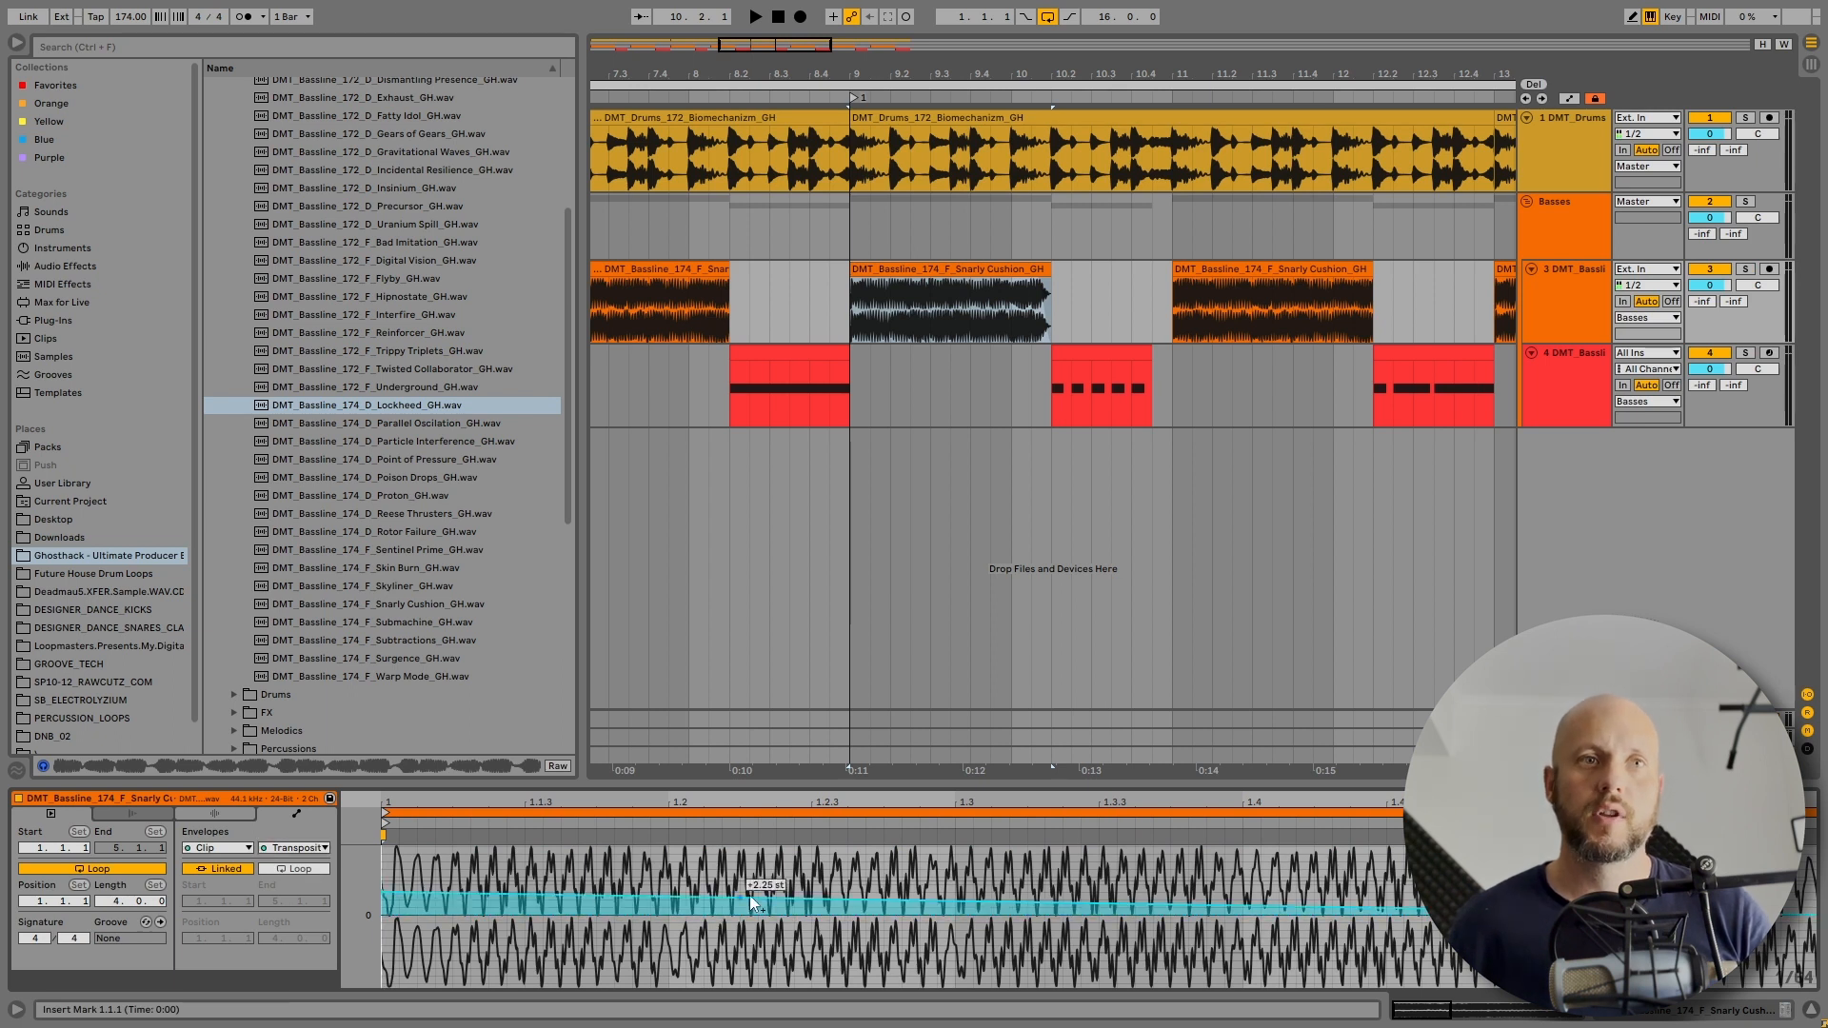
key("space")
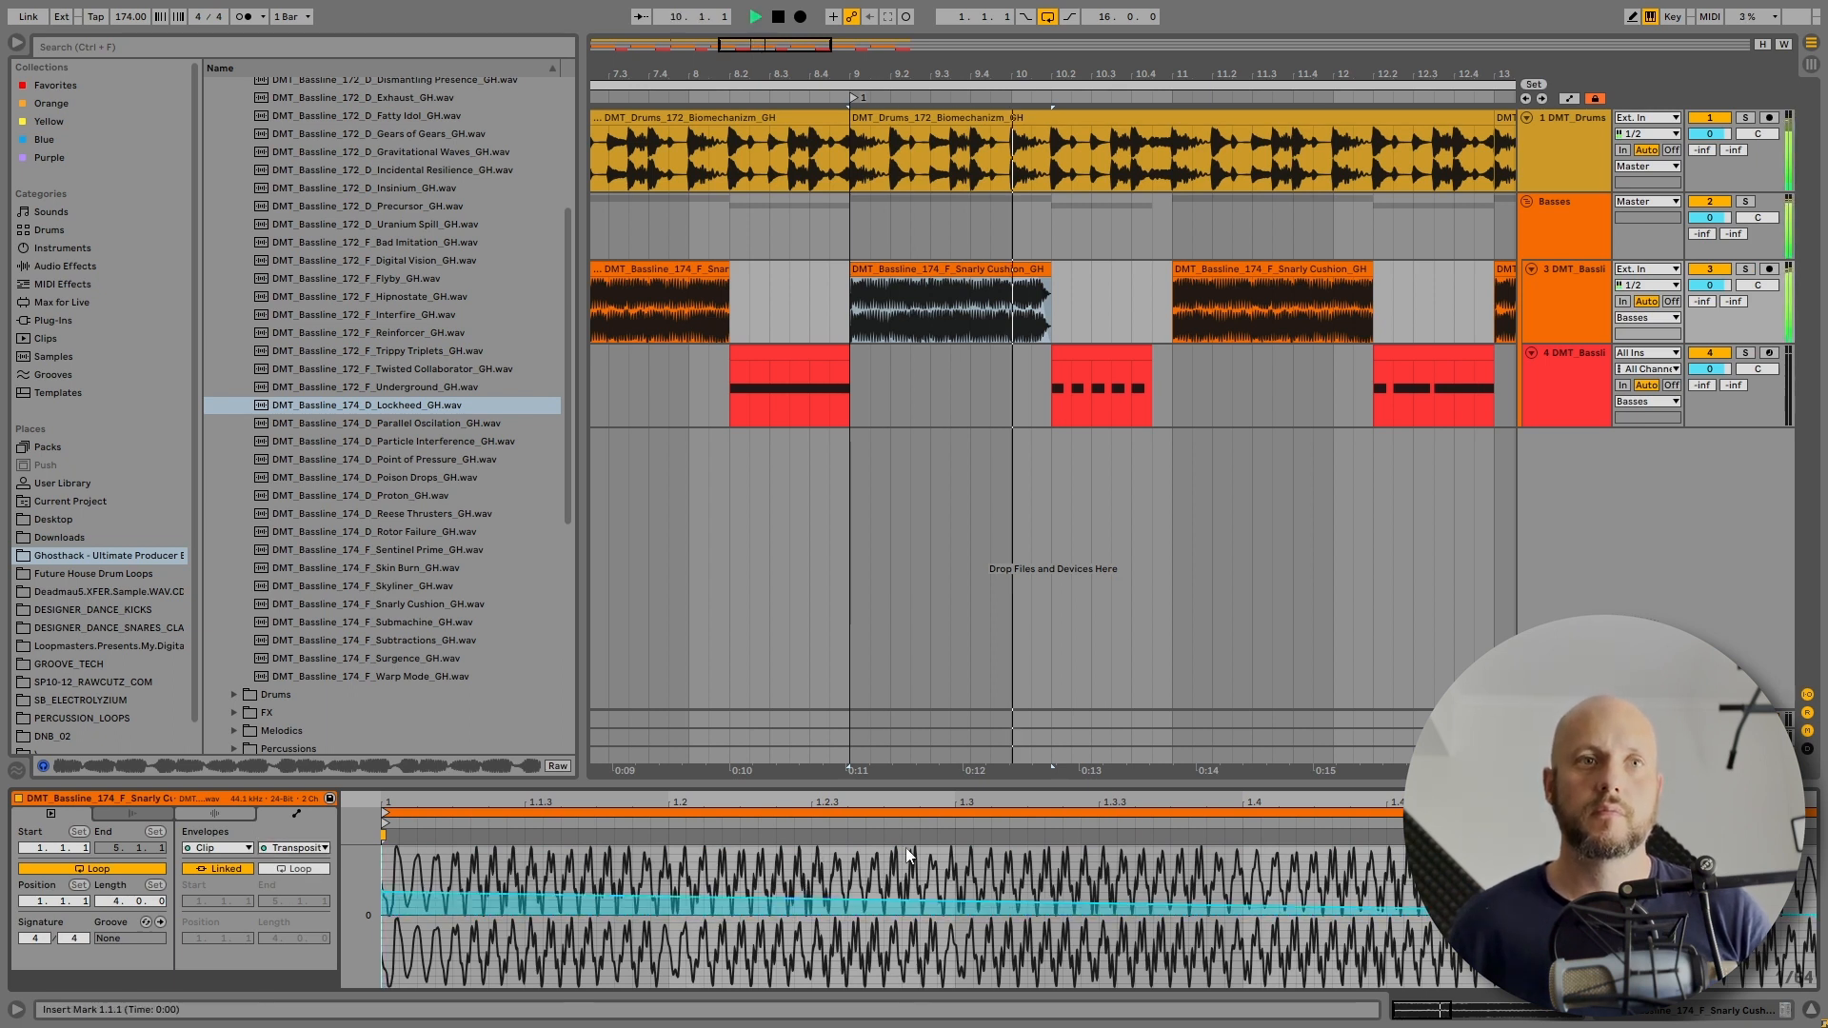
key("space")
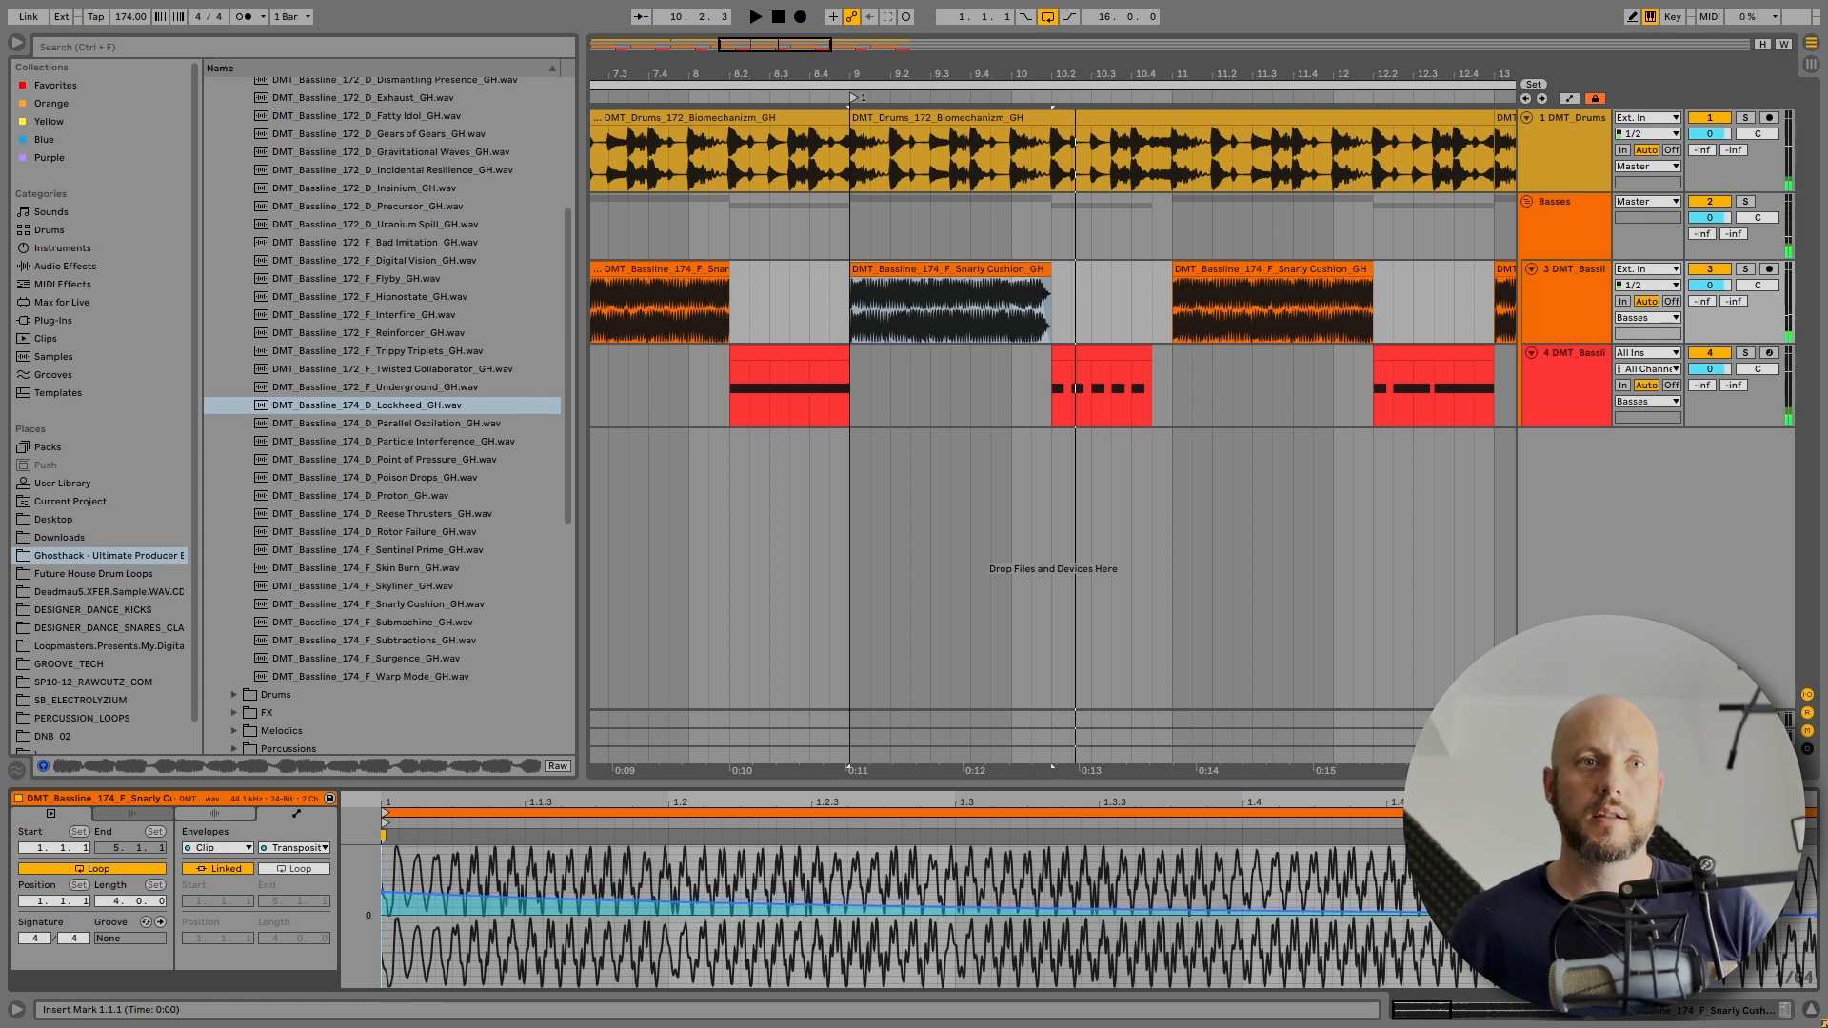
key("space")
key("space")
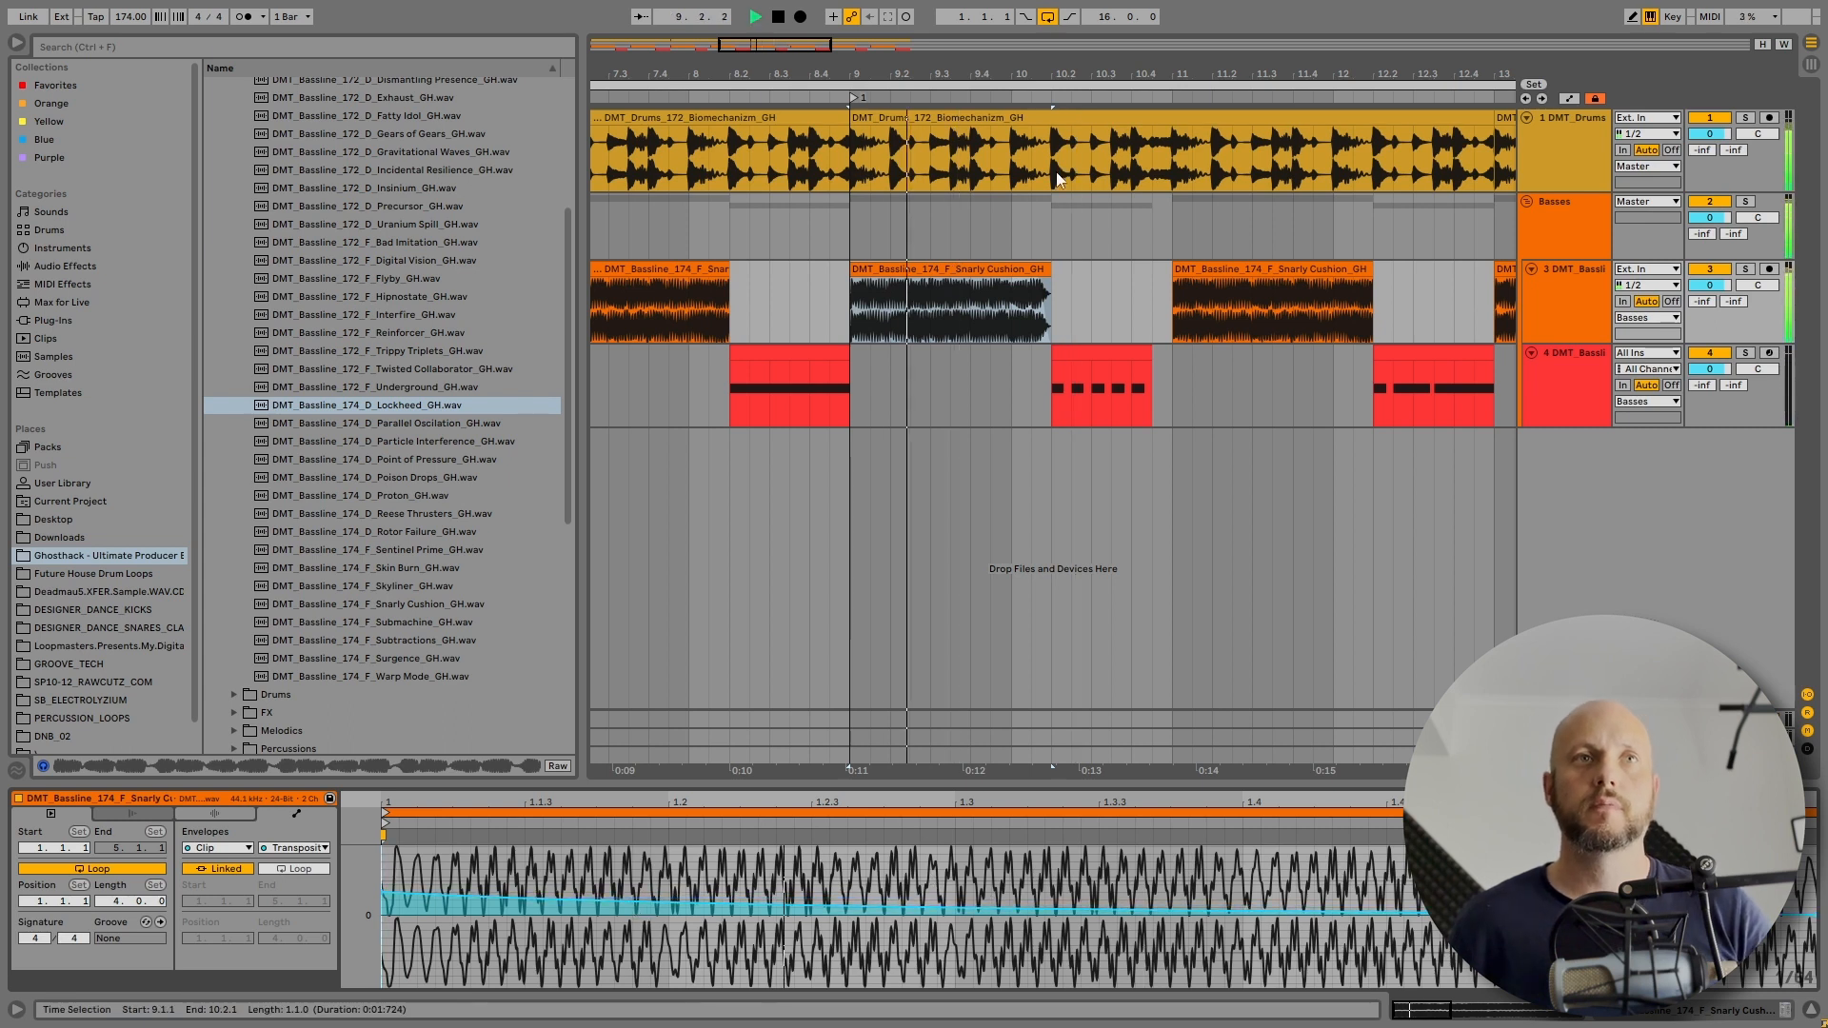
- Search the Dark Matter separated drum loops for hats and place DMT_Drums_172_Helium_Hats_GH on a new track across bars 9 to 16
left_click_drag(997, 73, 997, 65)
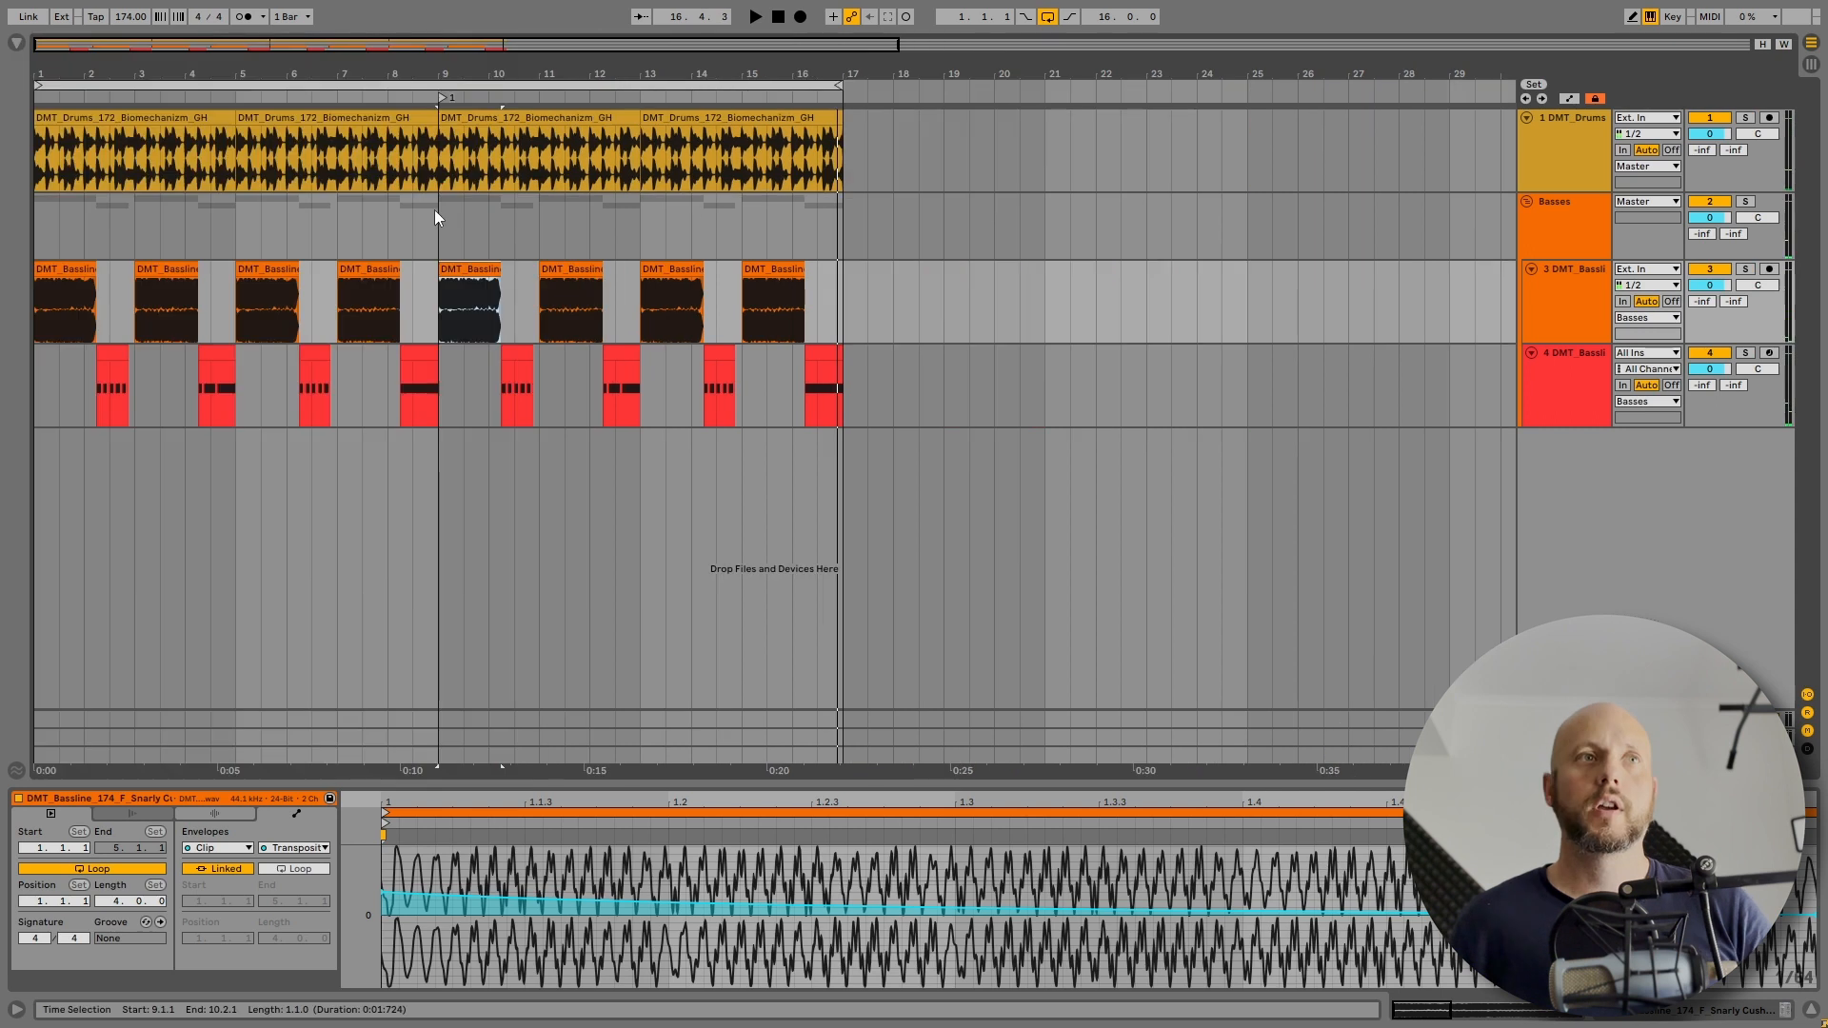
left_click_drag(437, 211, 836, 203)
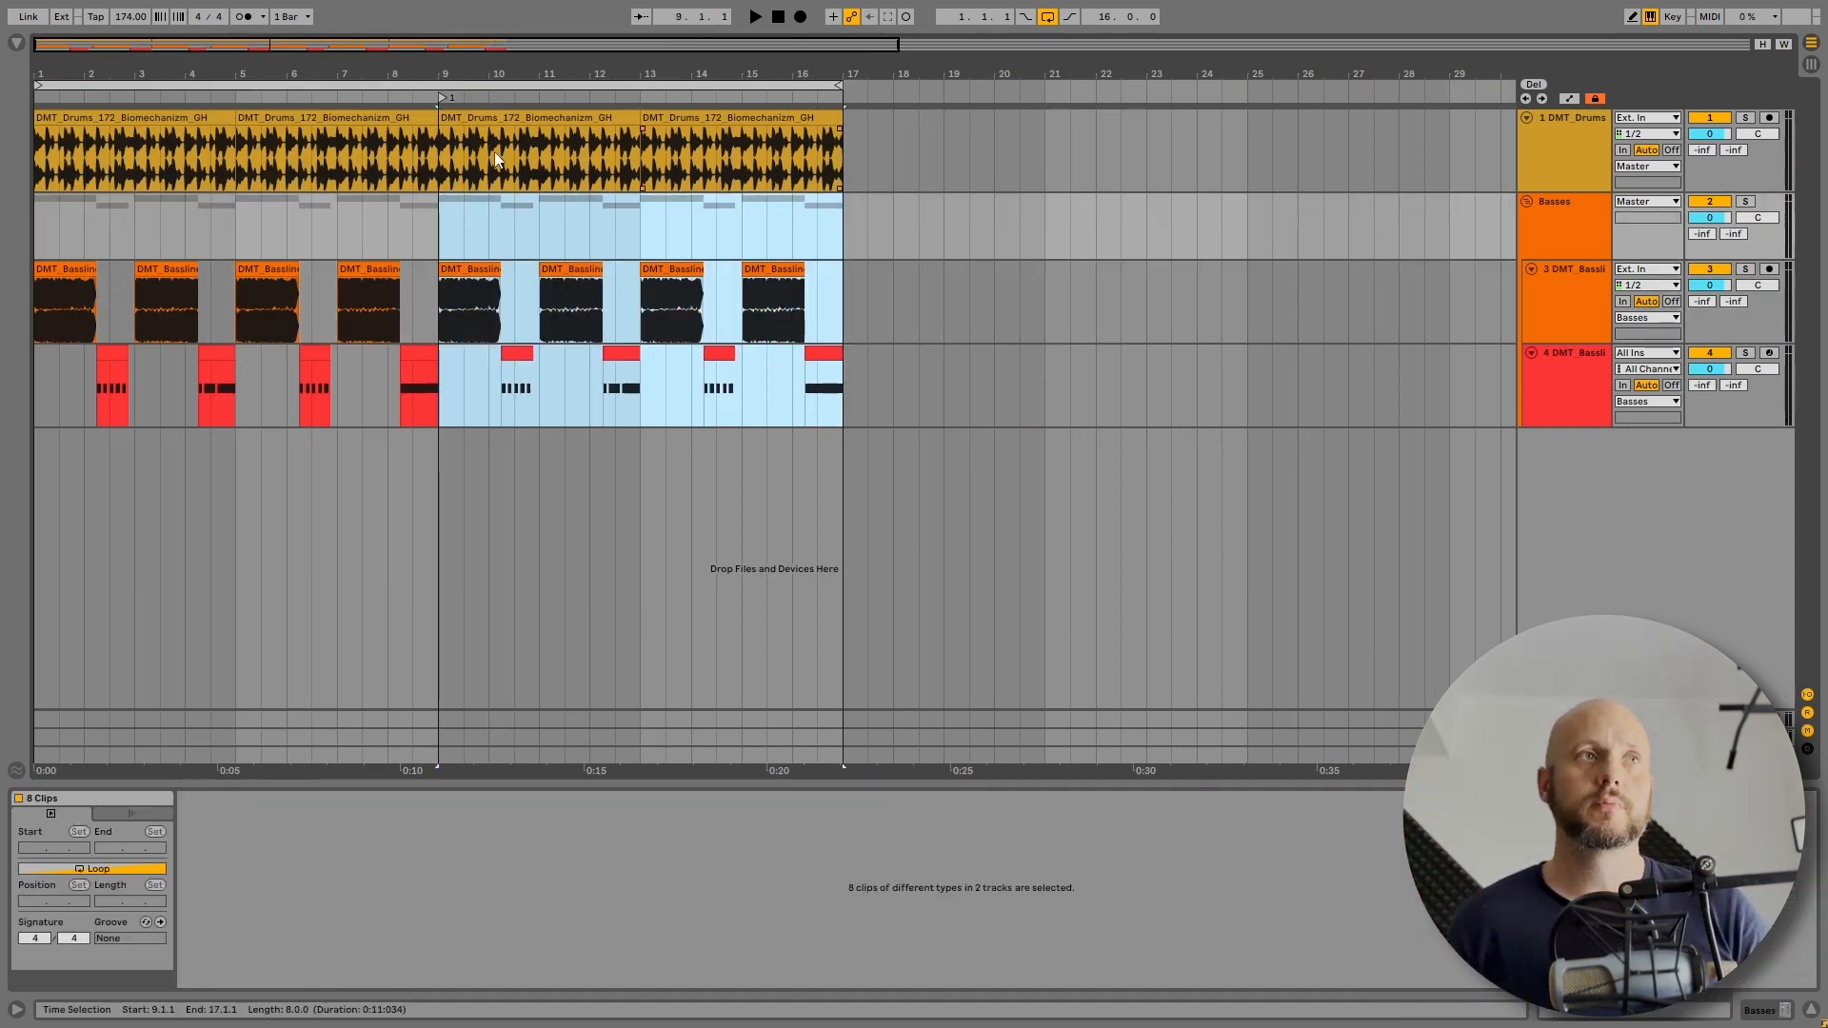
key("ctrl+alt+b")
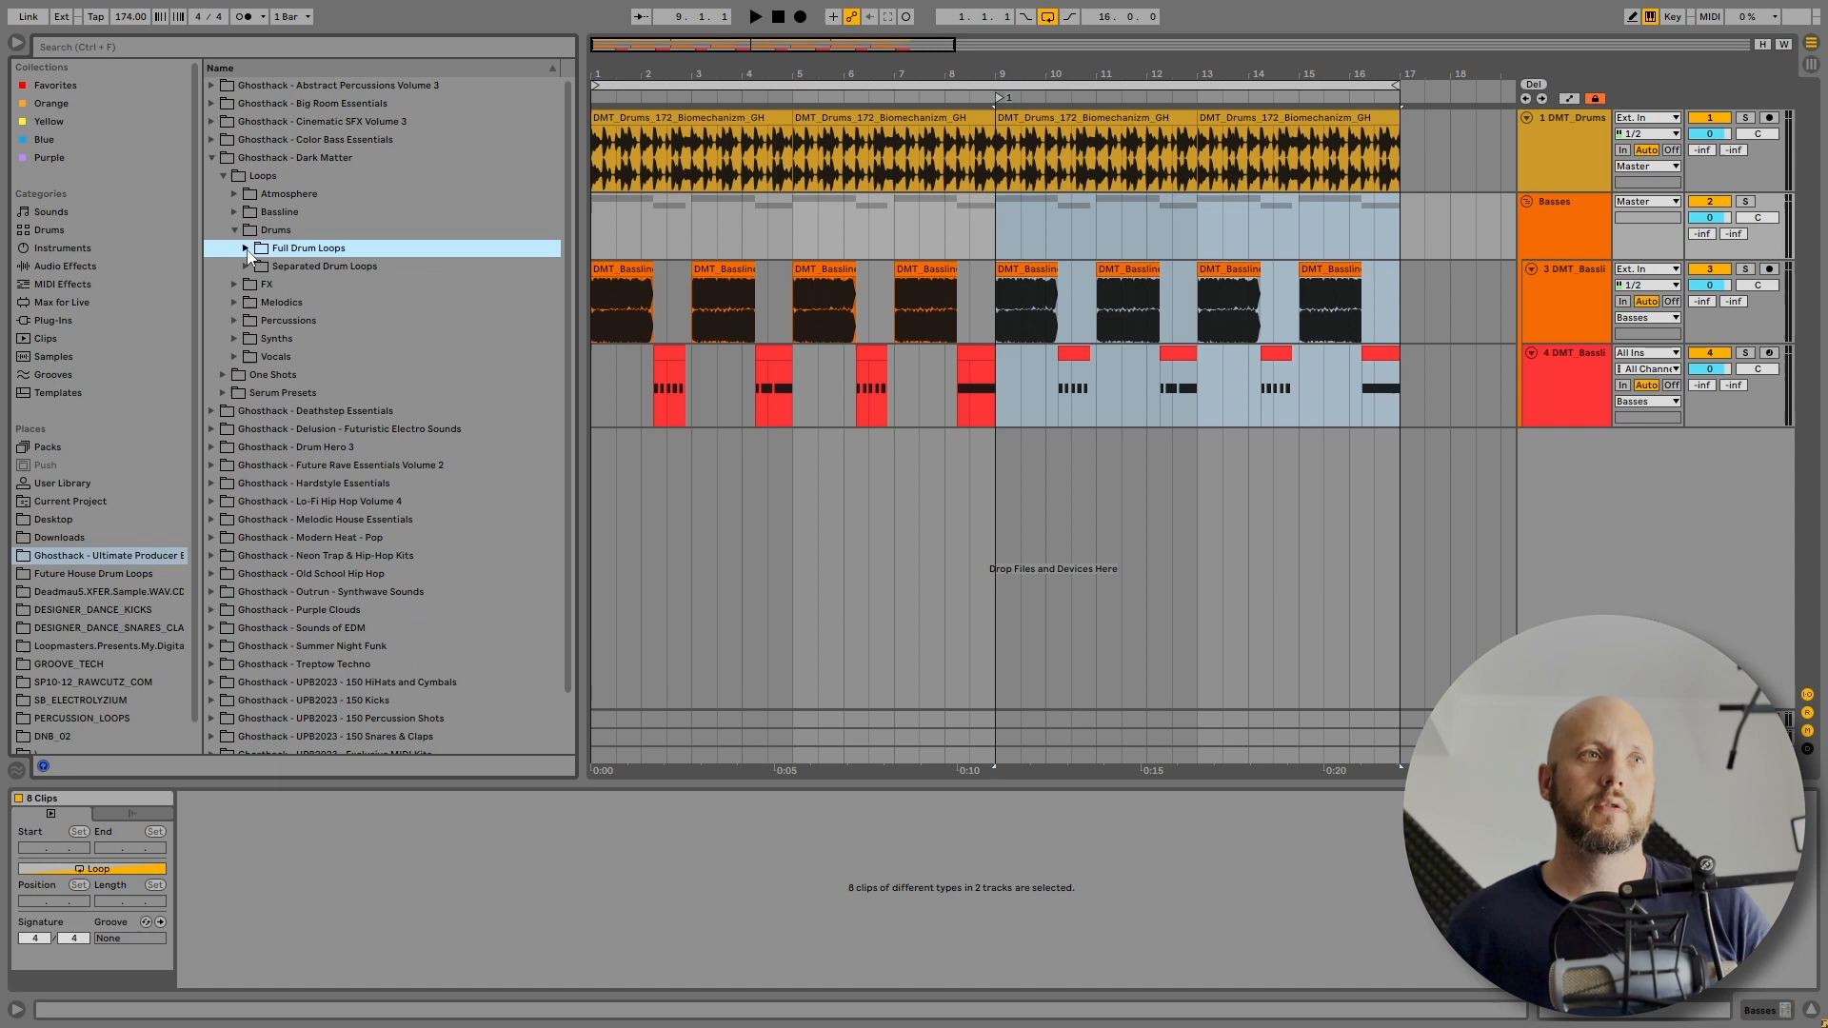
left_click(243, 268)
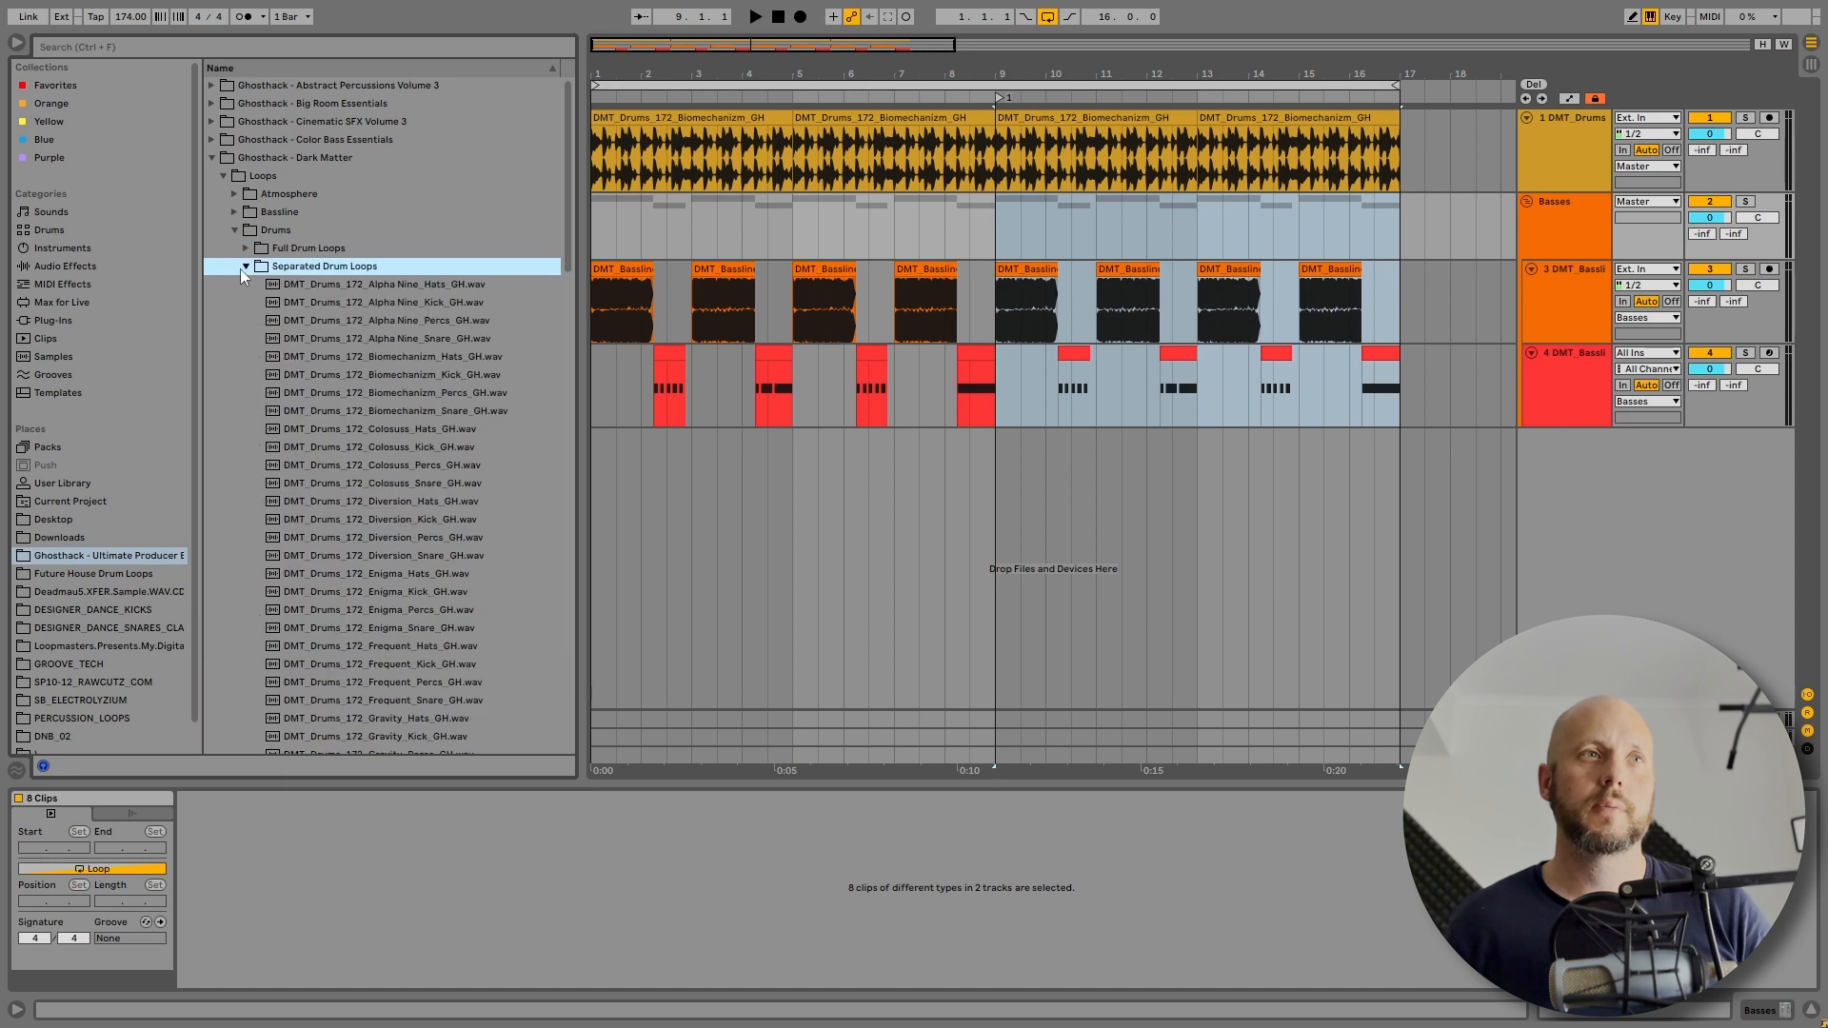
left_click(344, 47)
type("hats")
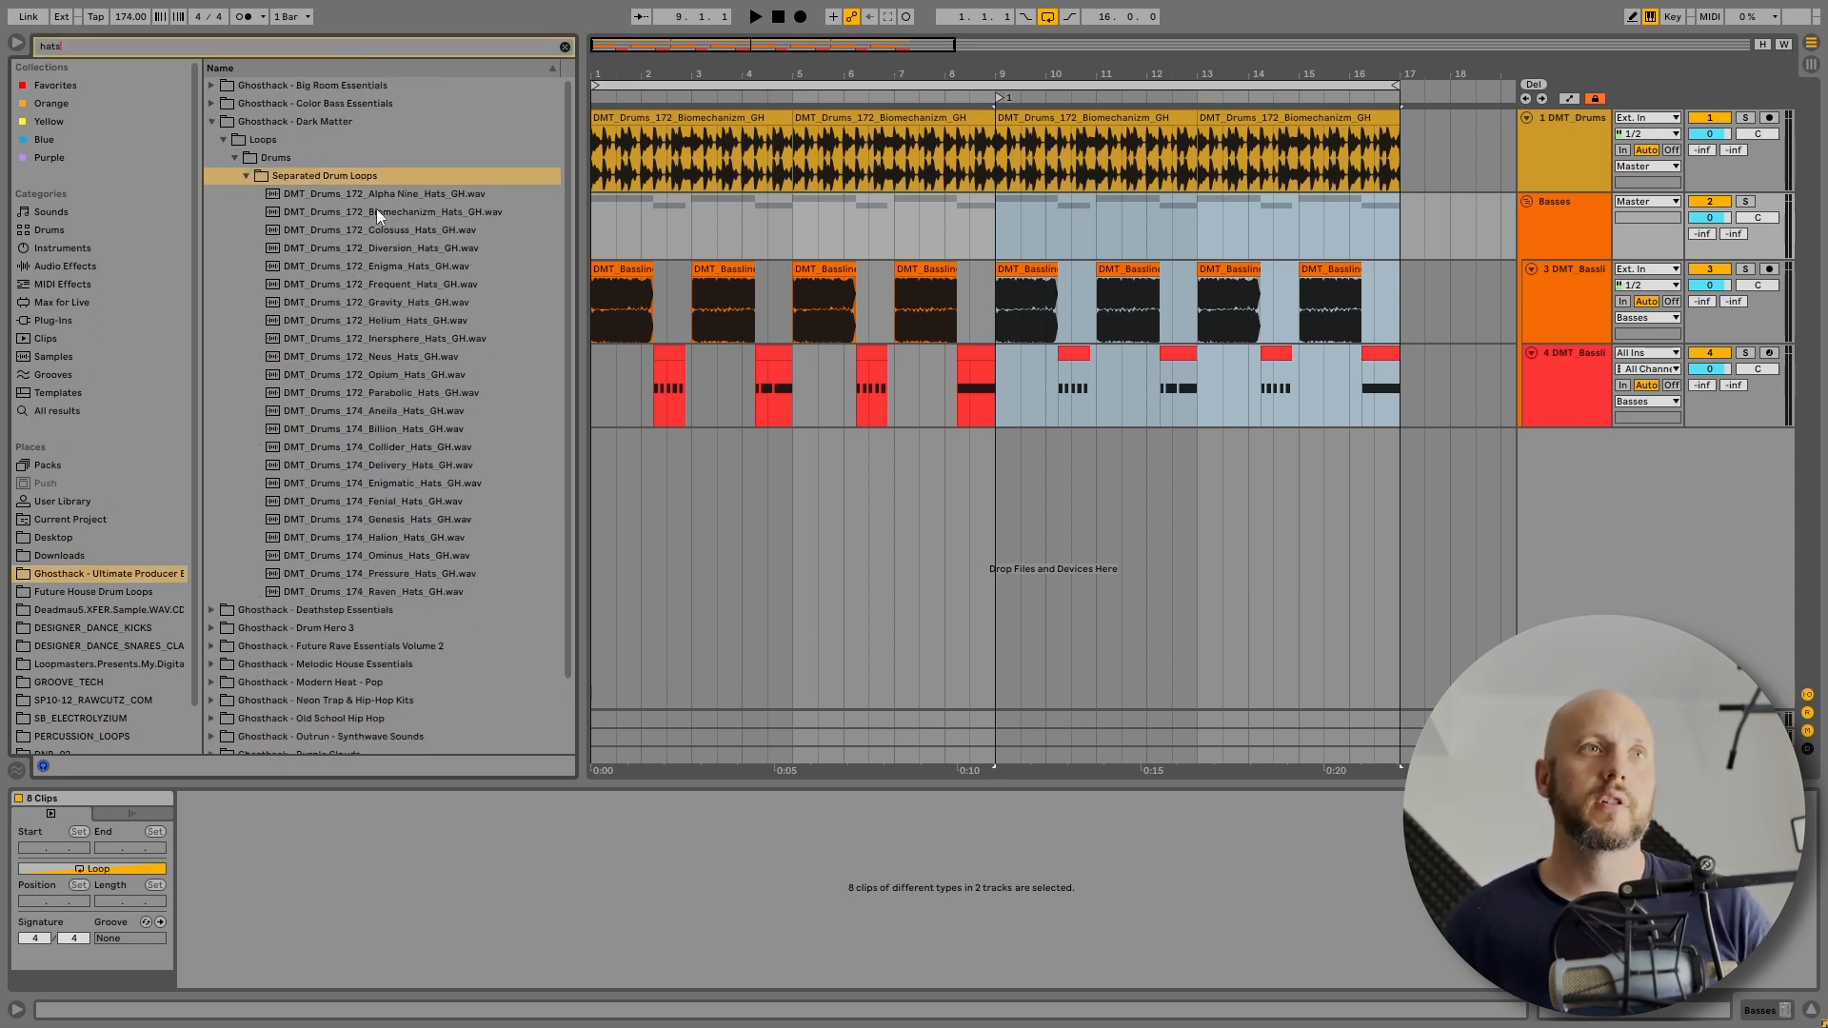
left_click(405, 324)
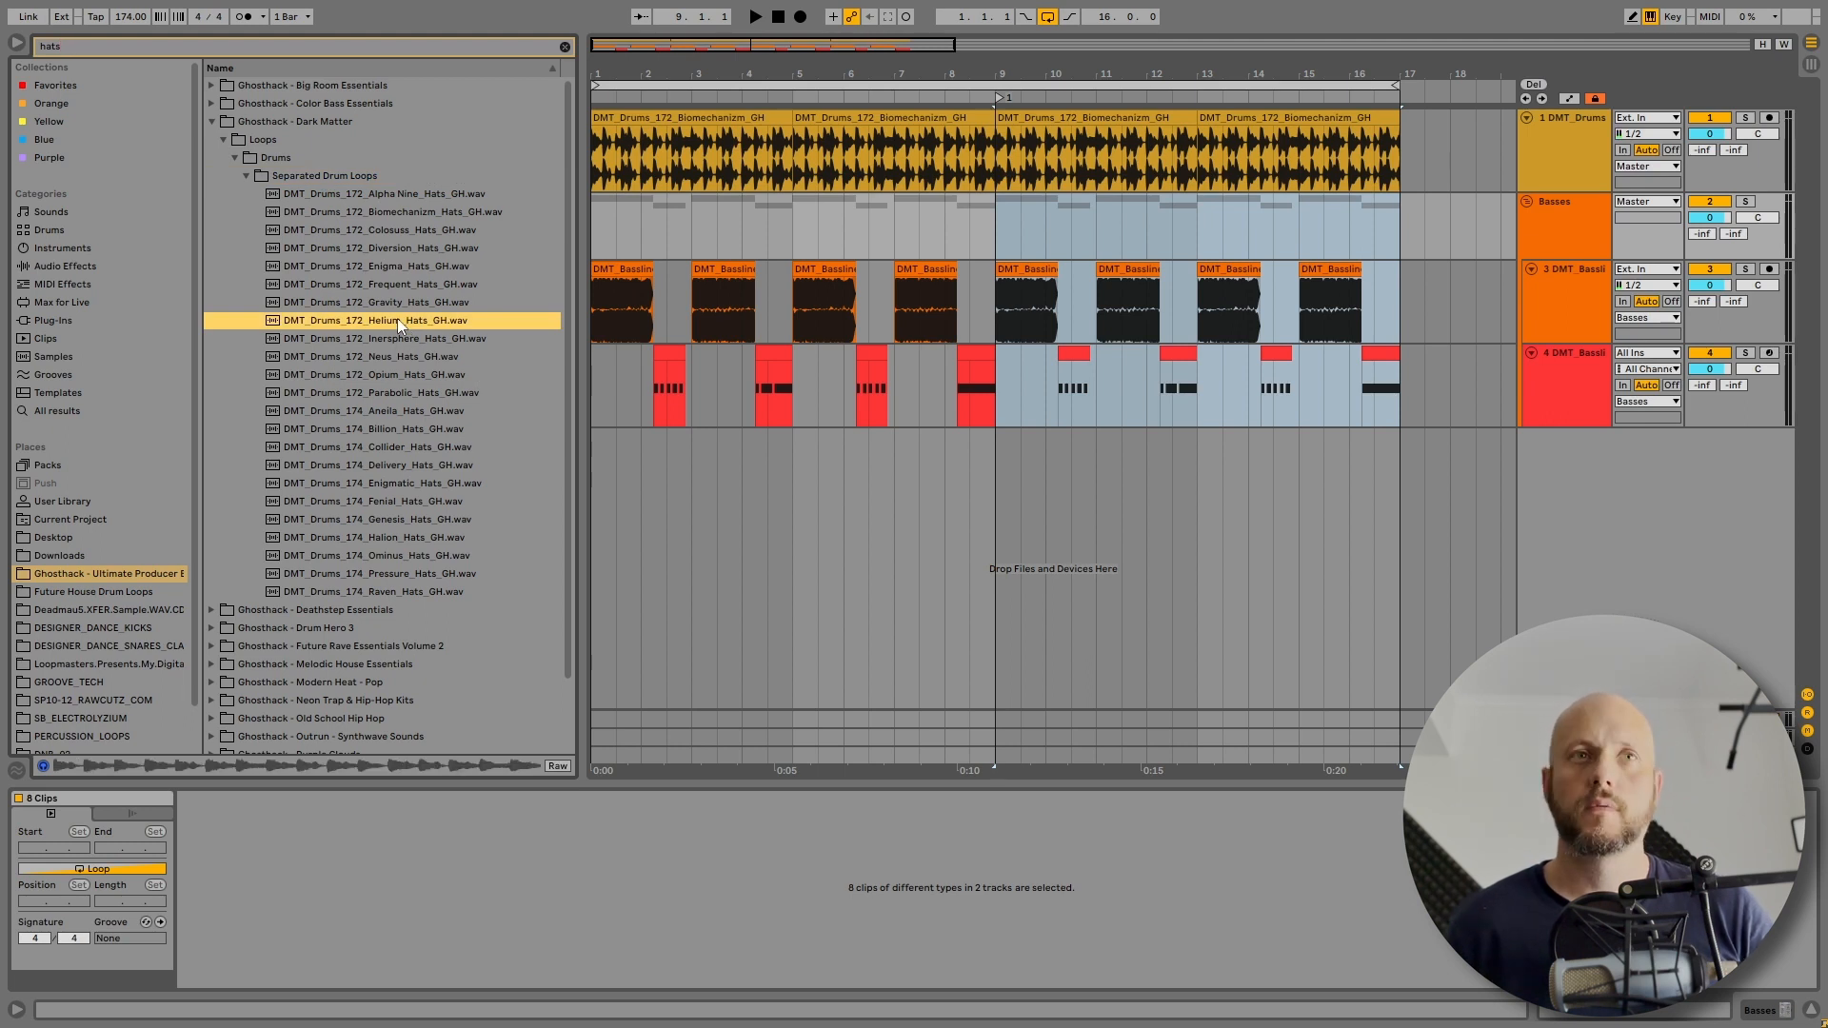
left_click_drag(397, 320, 995, 439)
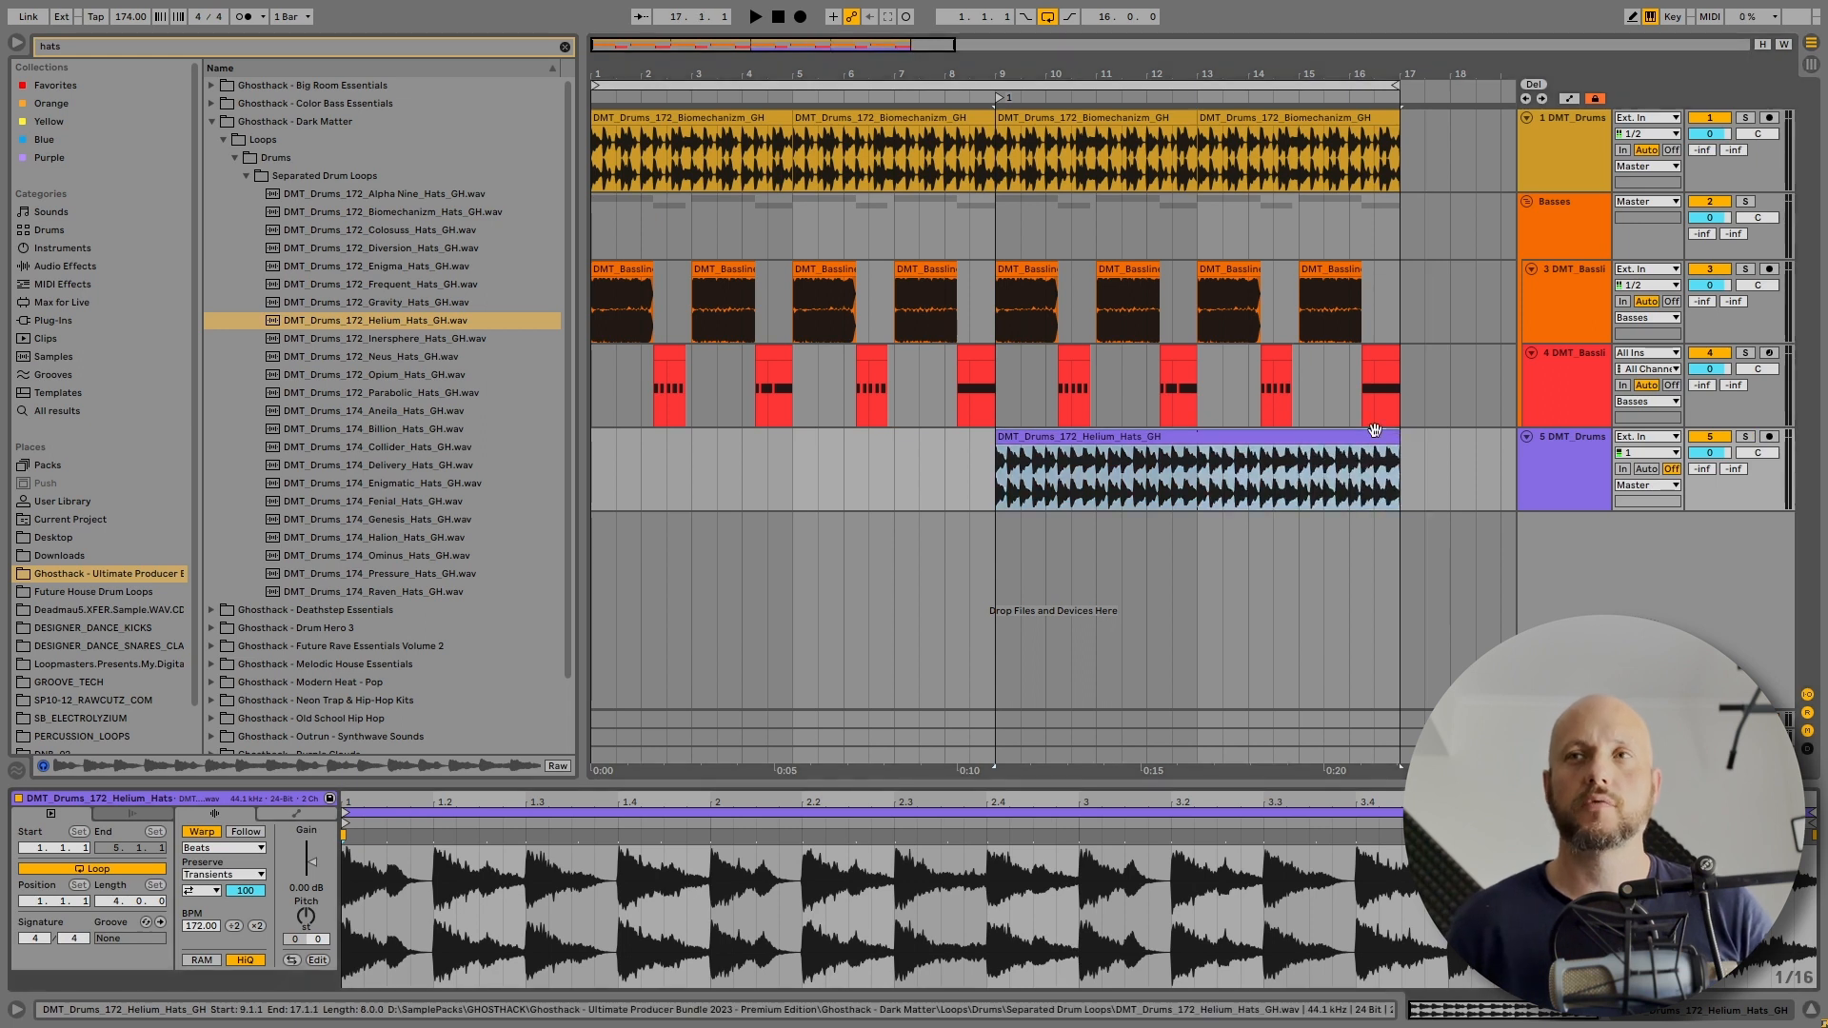
- Add EQ Eight to the Helium hats track and turn band 1 into a low cut at about 2.45 kHz
left_click(1569, 442)
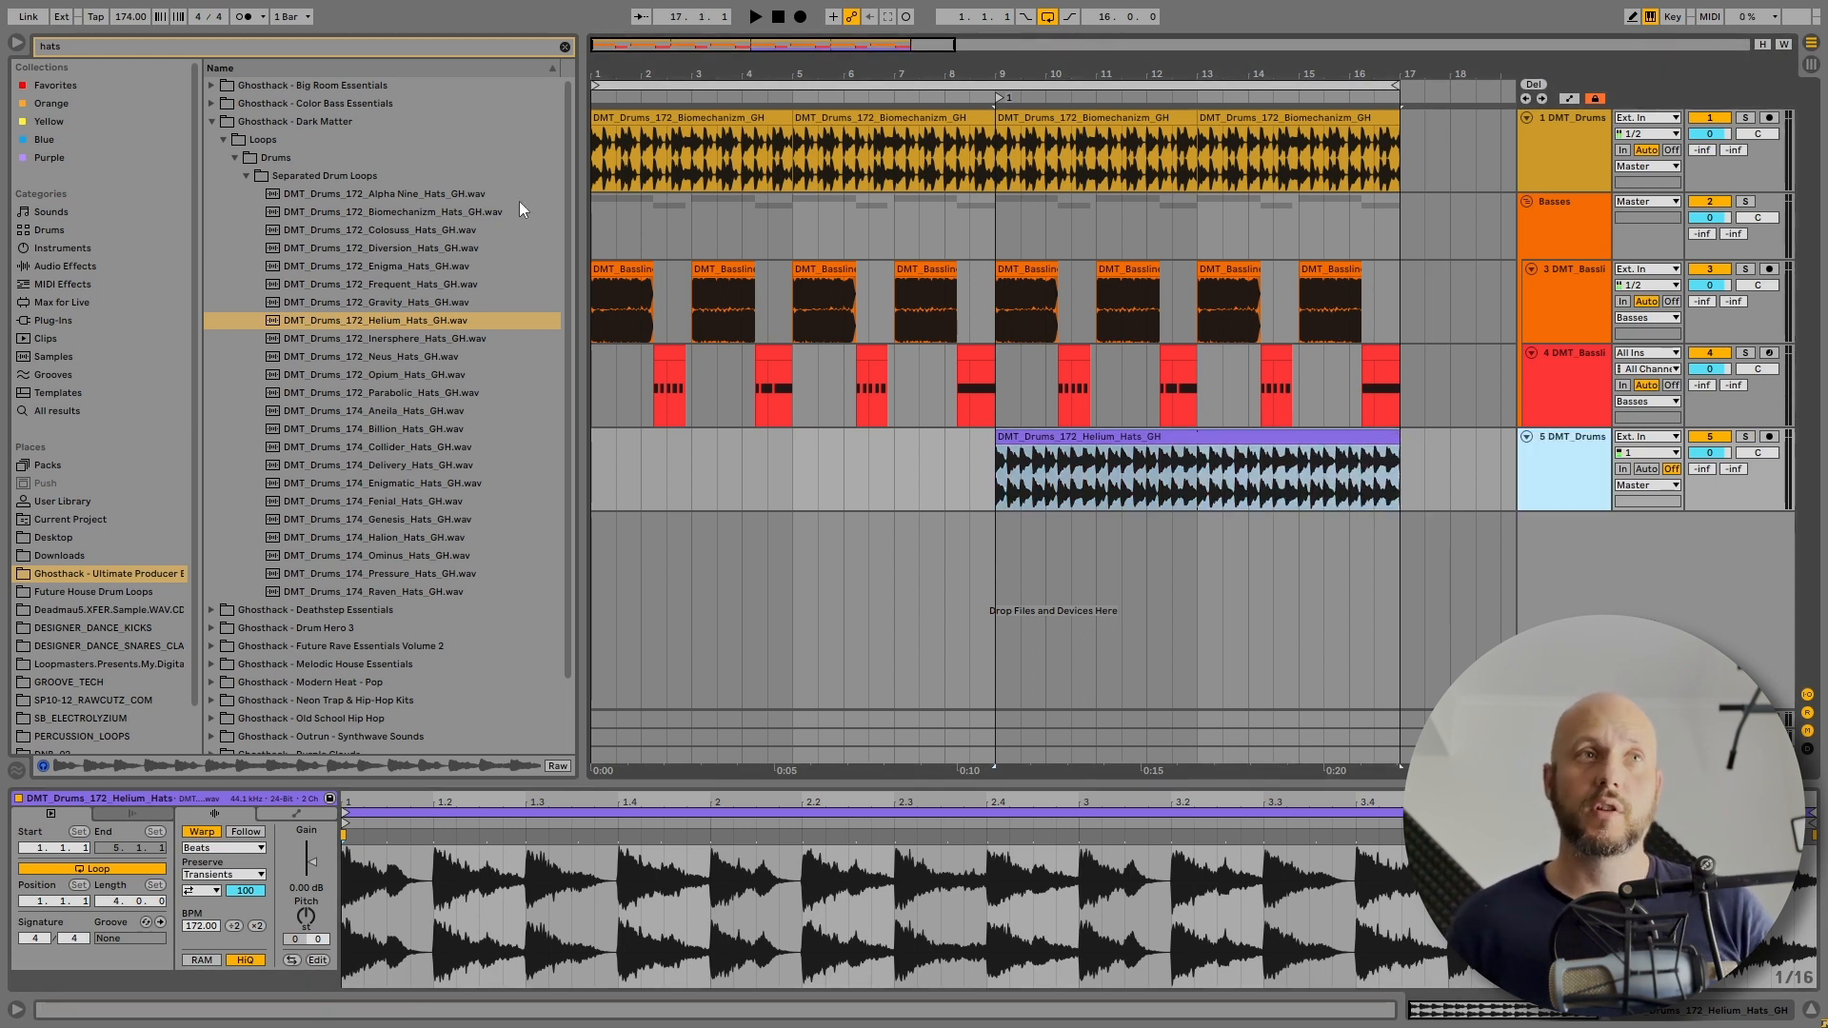
left_click(565, 47)
left_click(89, 267)
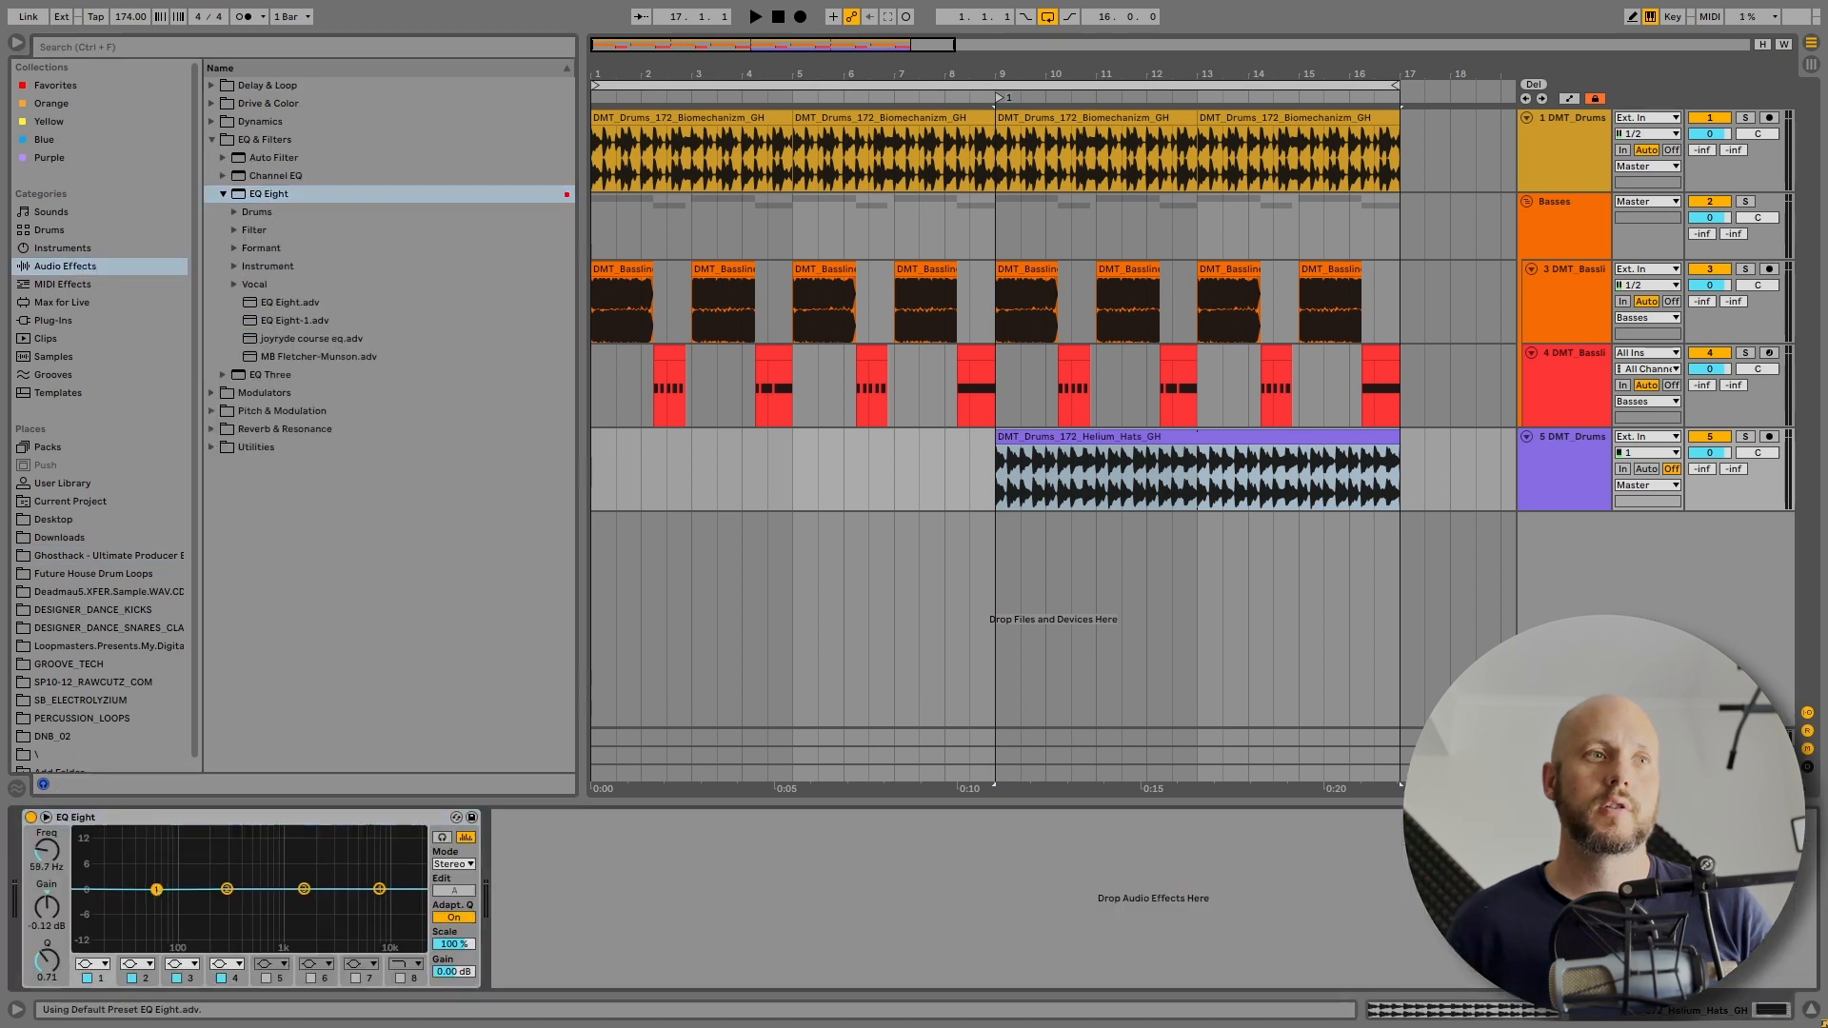
left_click(105, 963)
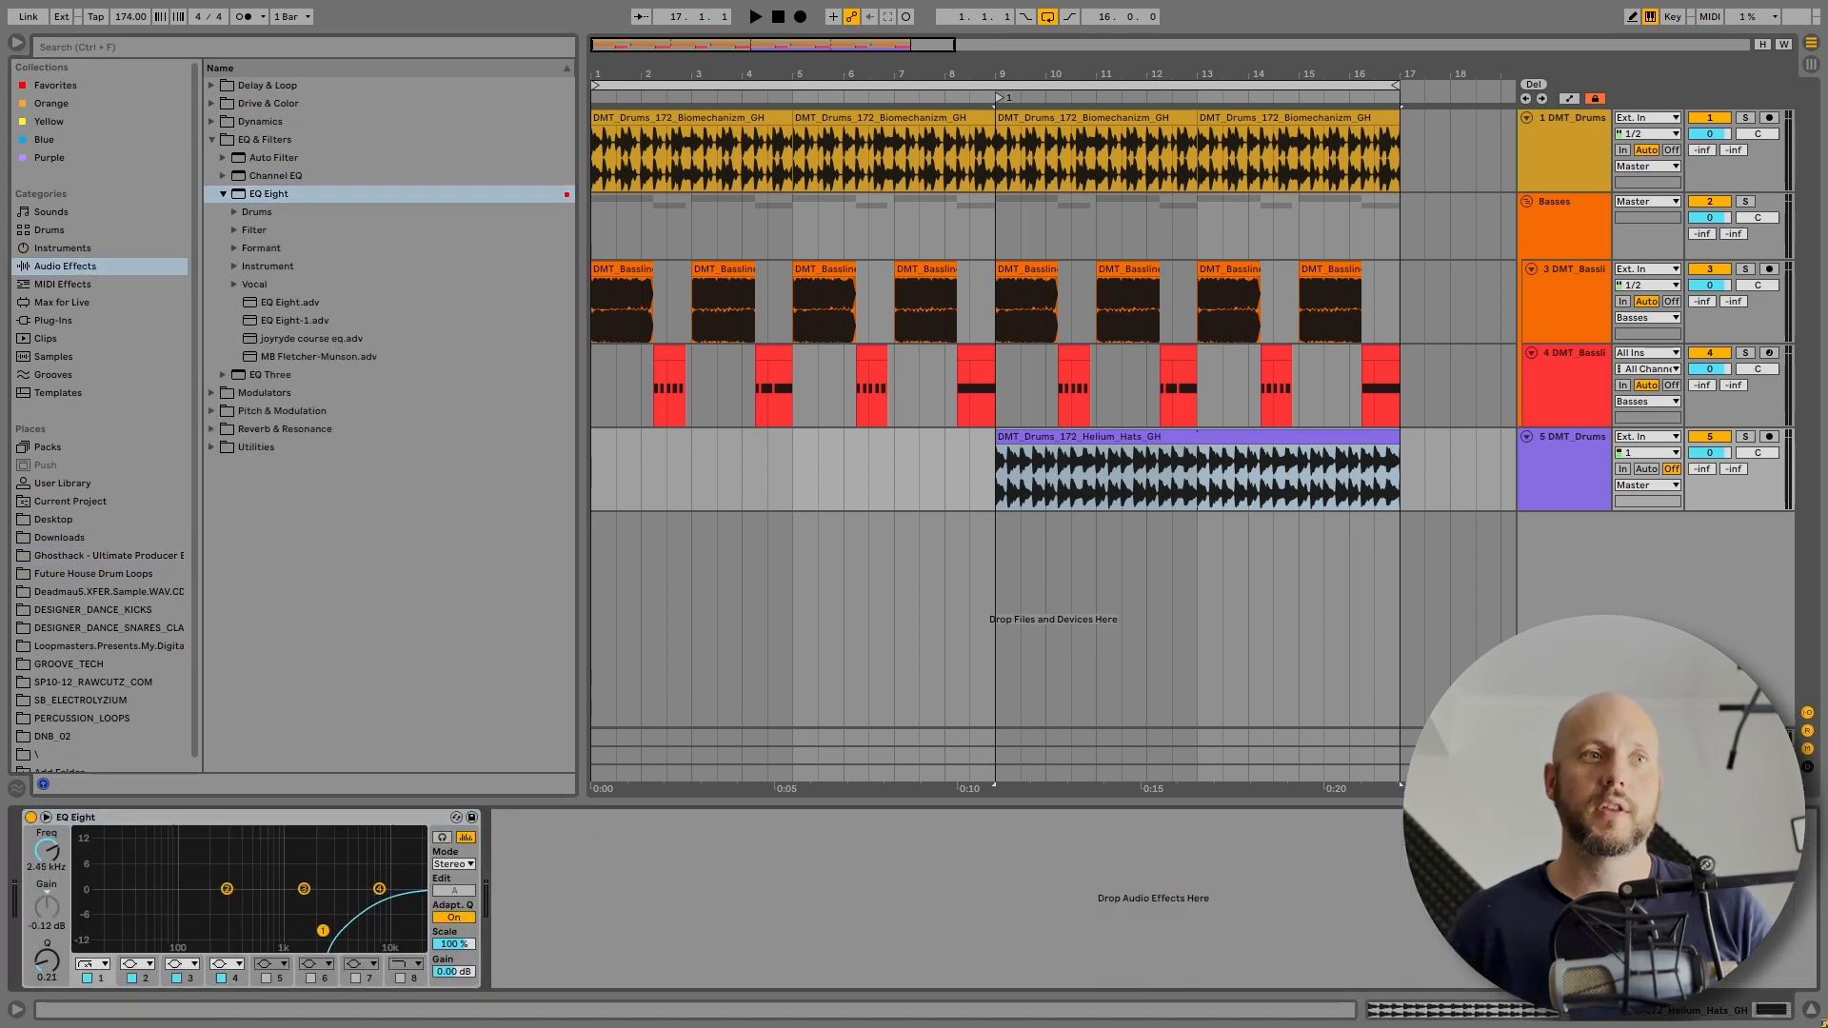
- During playback, set the hats' EQ band 1 to about 1.98 kHz with Q 0.10 and band 4 to about 17.0 kHz at -4.09 dB
key("space")
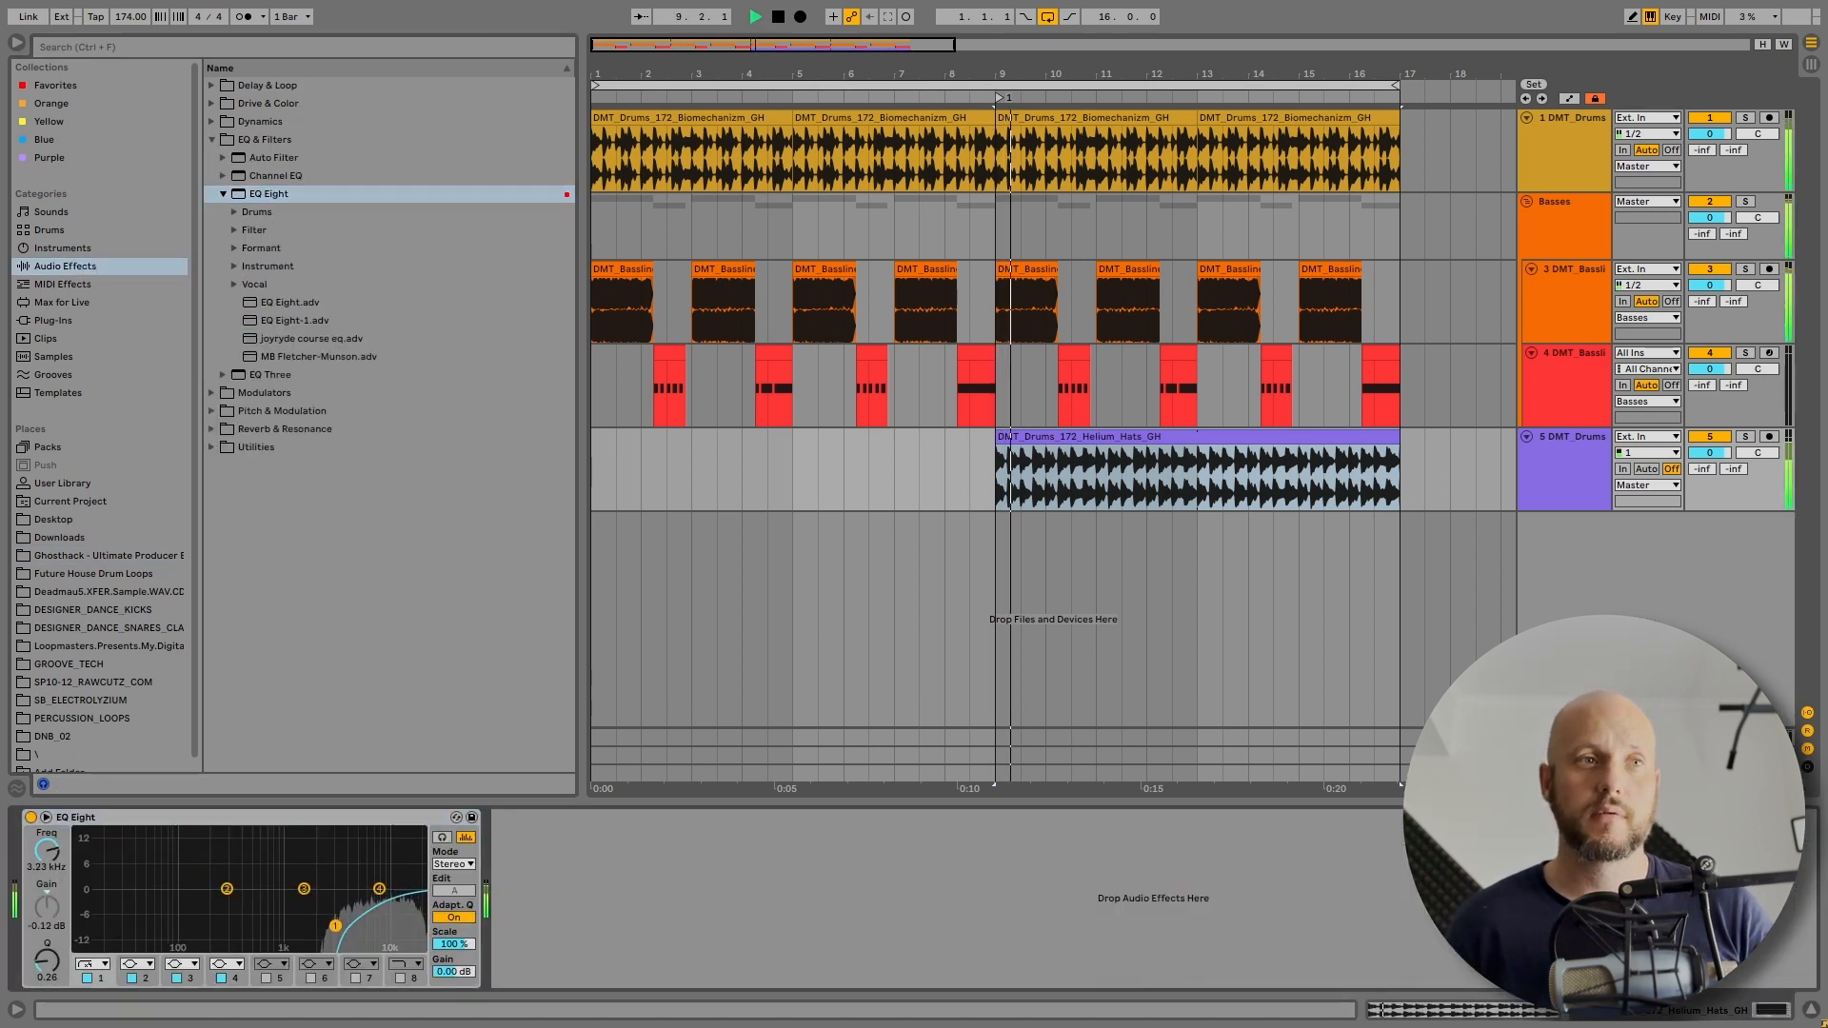
left_click_drag(335, 926, 313, 945)
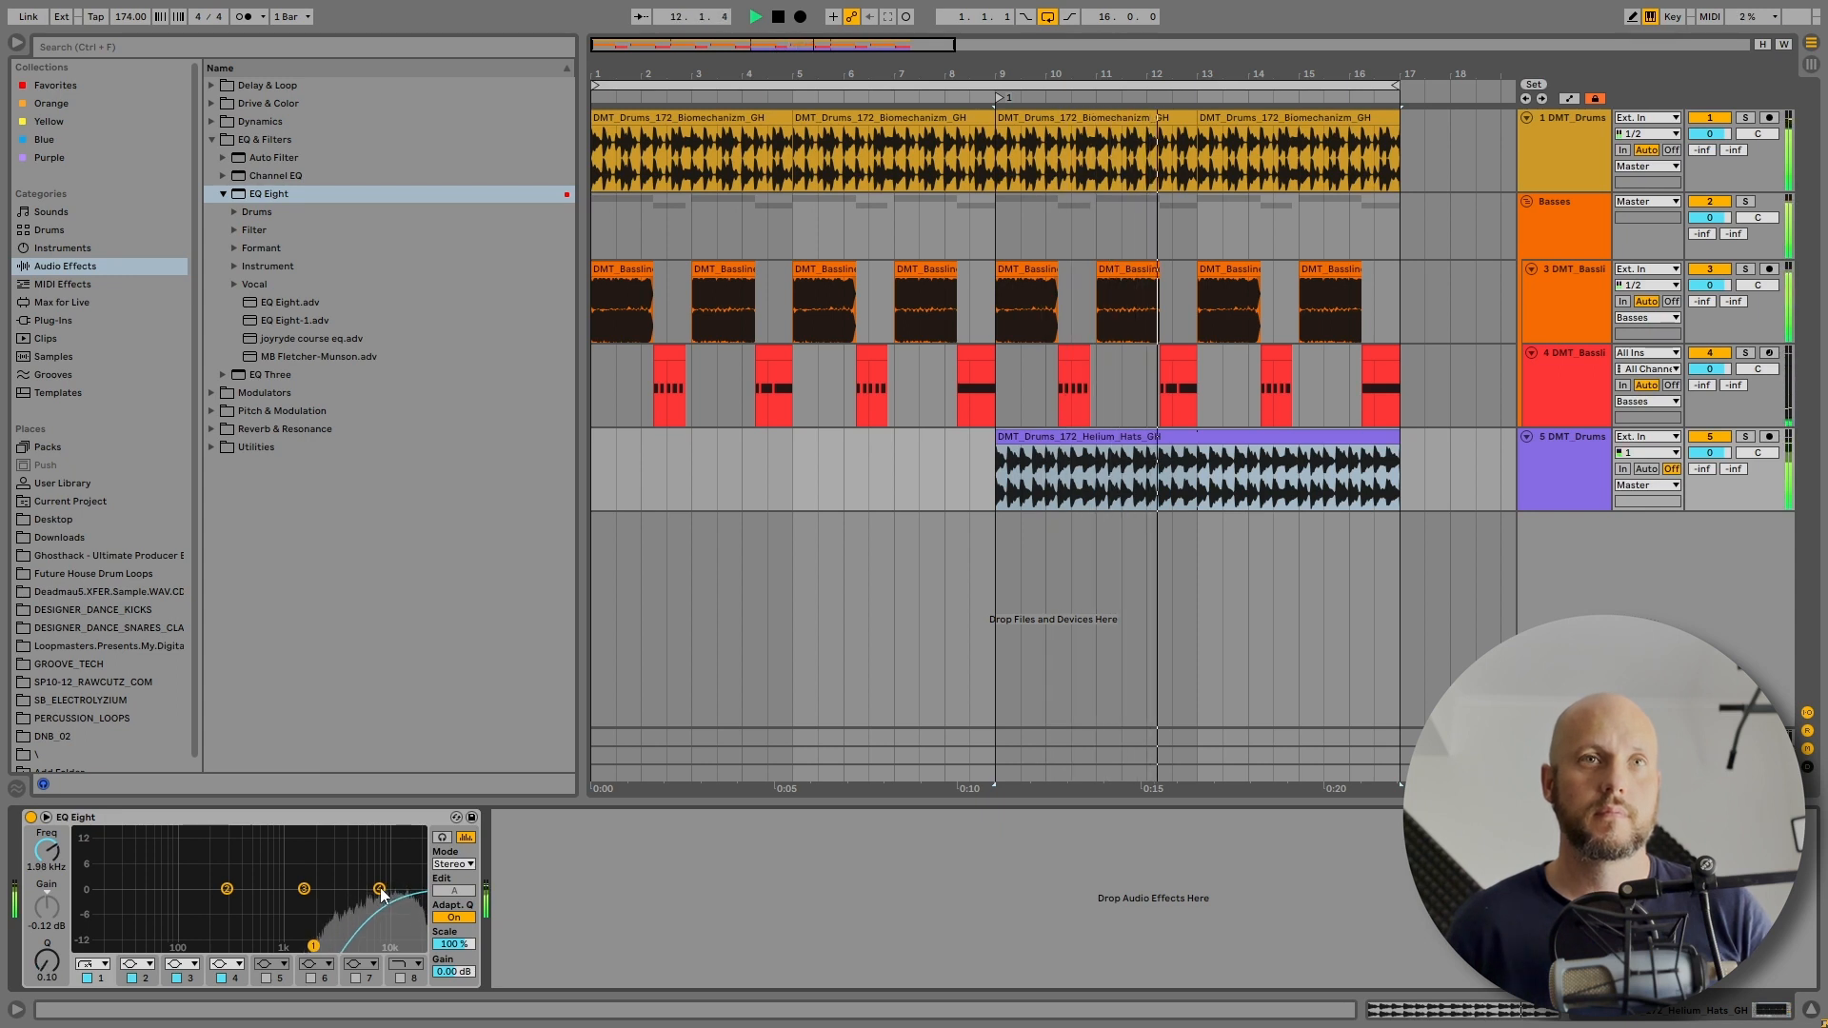
left_click_drag(379, 889, 405, 902)
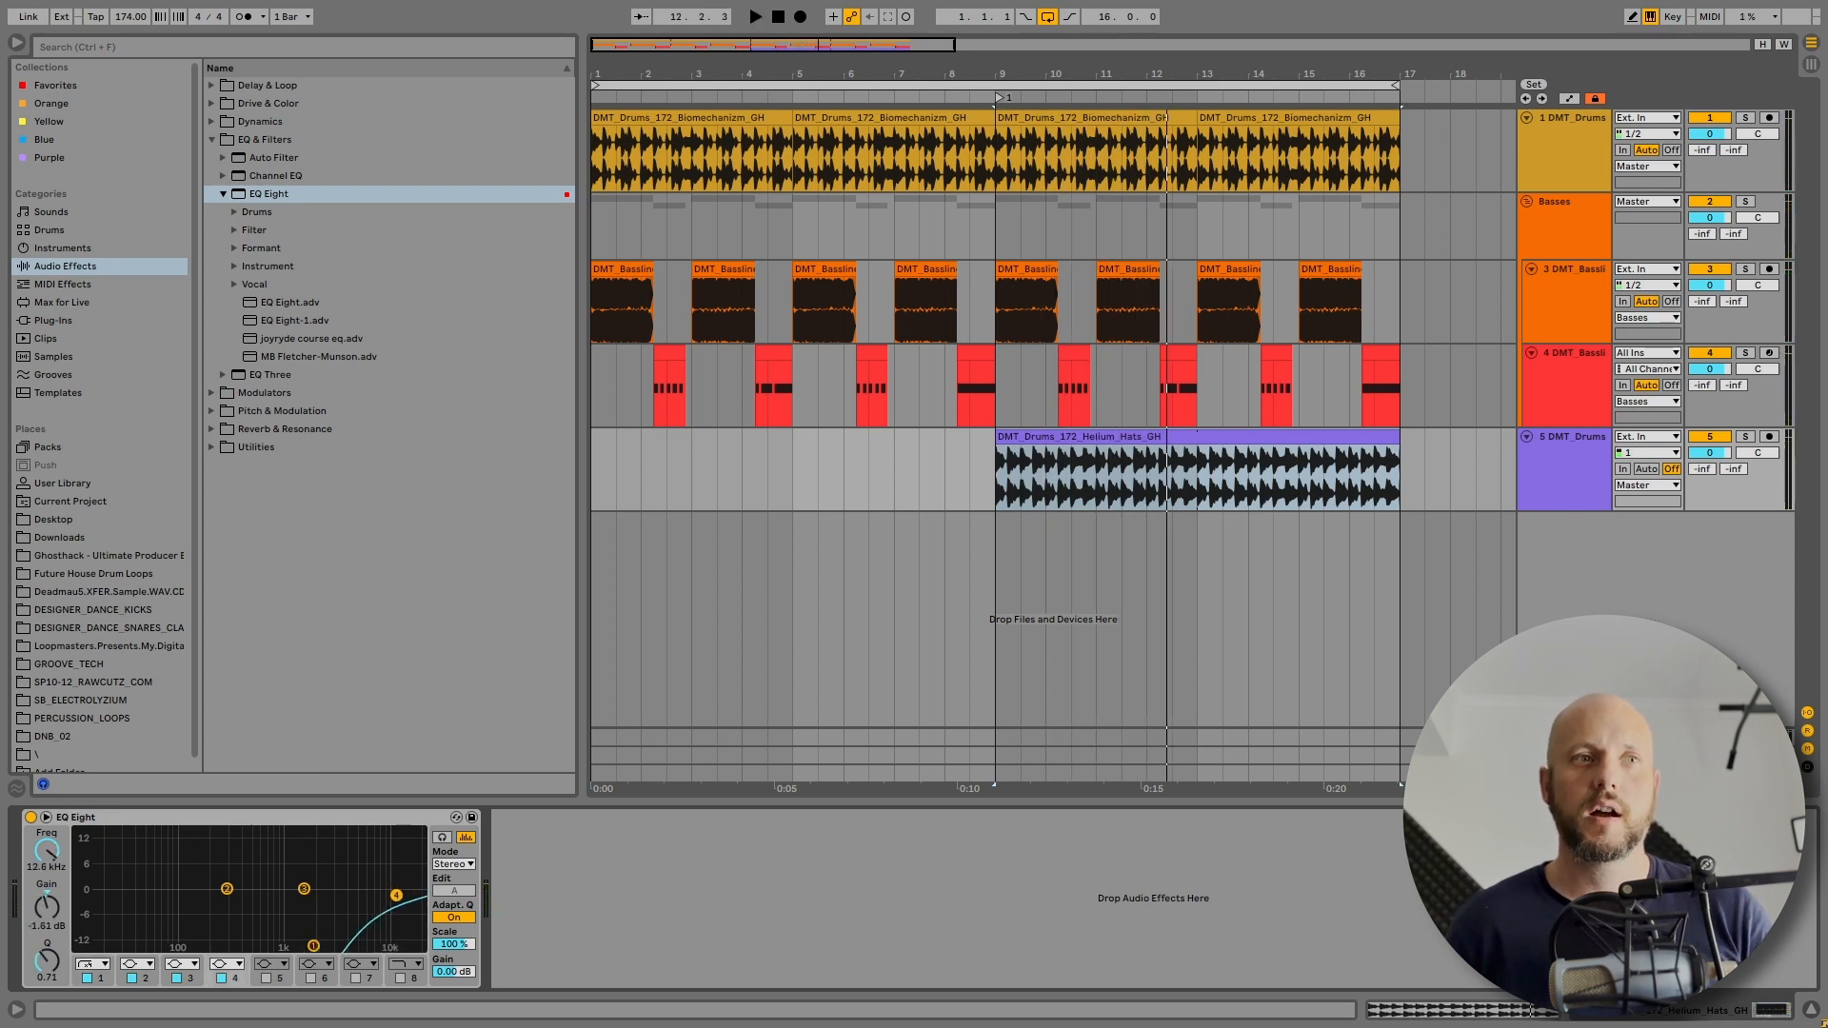
key("space")
left_click_drag(399, 898, 409, 905)
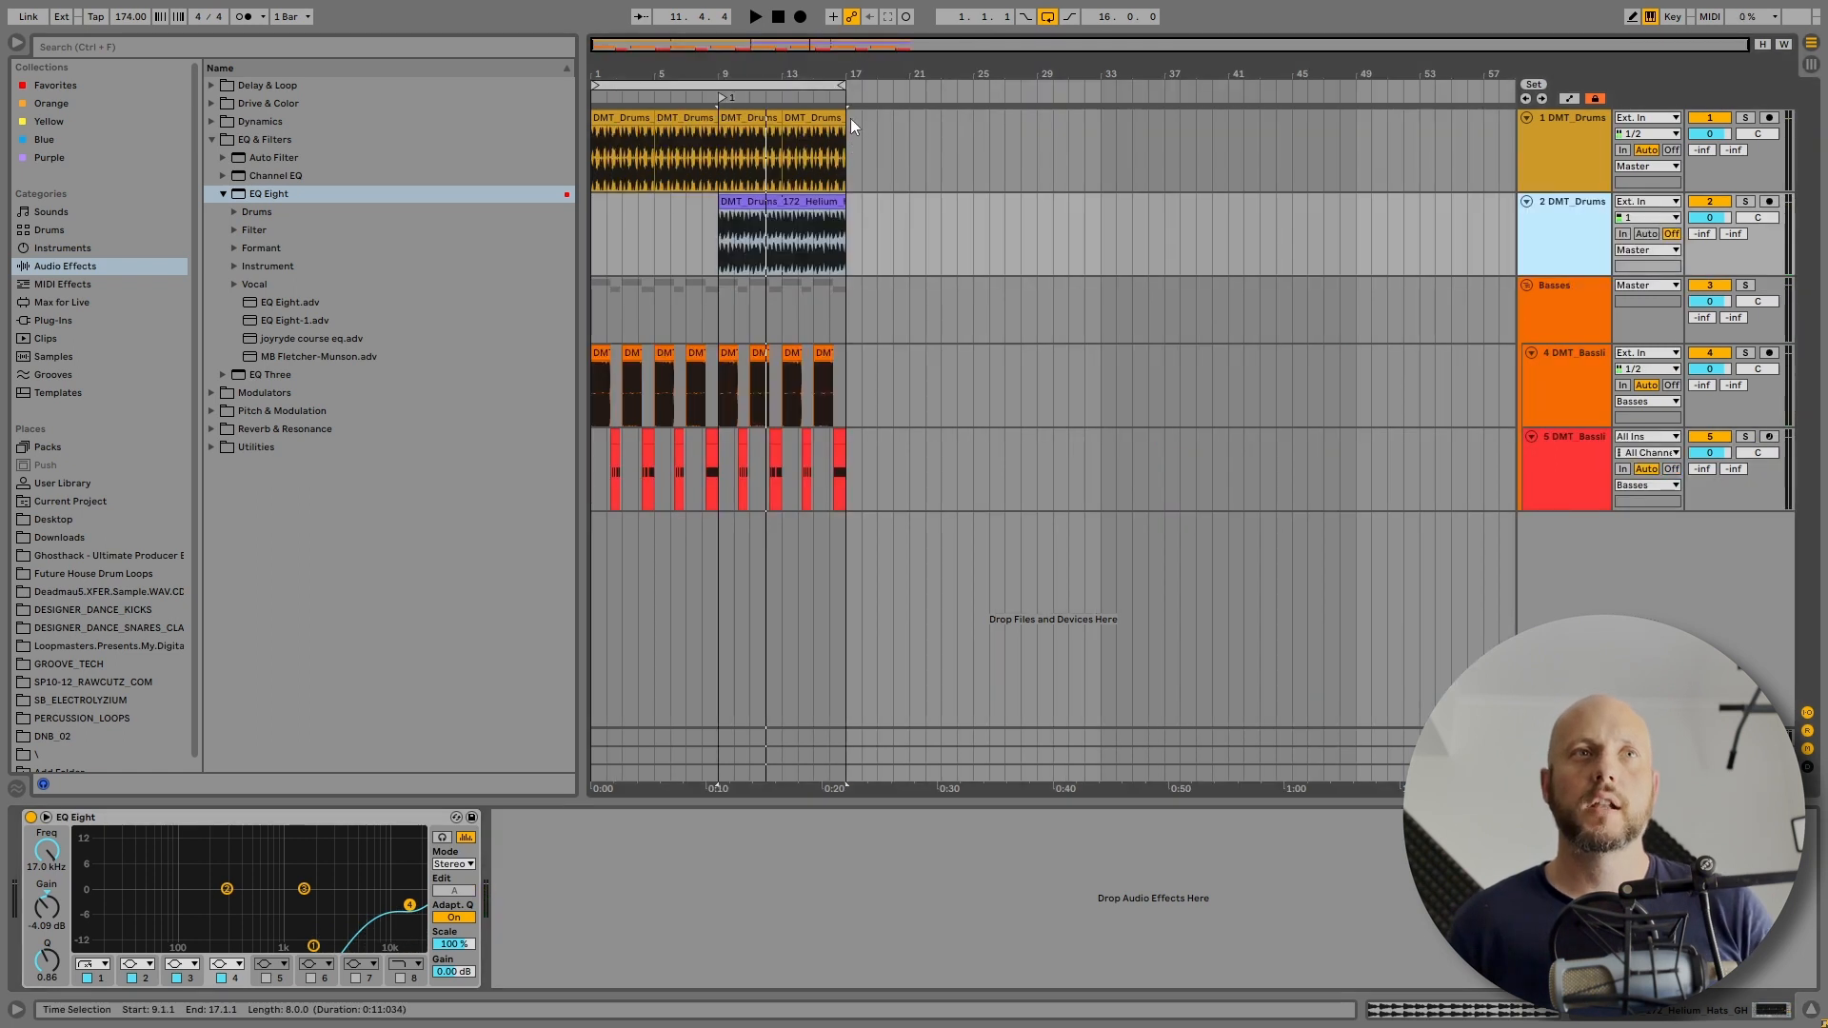
- Duplicate the whole 16-bar arrangement on all tracks into bars 17 to 32
left_click_drag(849, 118, 593, 567)
left_click_drag(647, 119, 760, 124)
left_click_drag(759, 124, 903, 124)
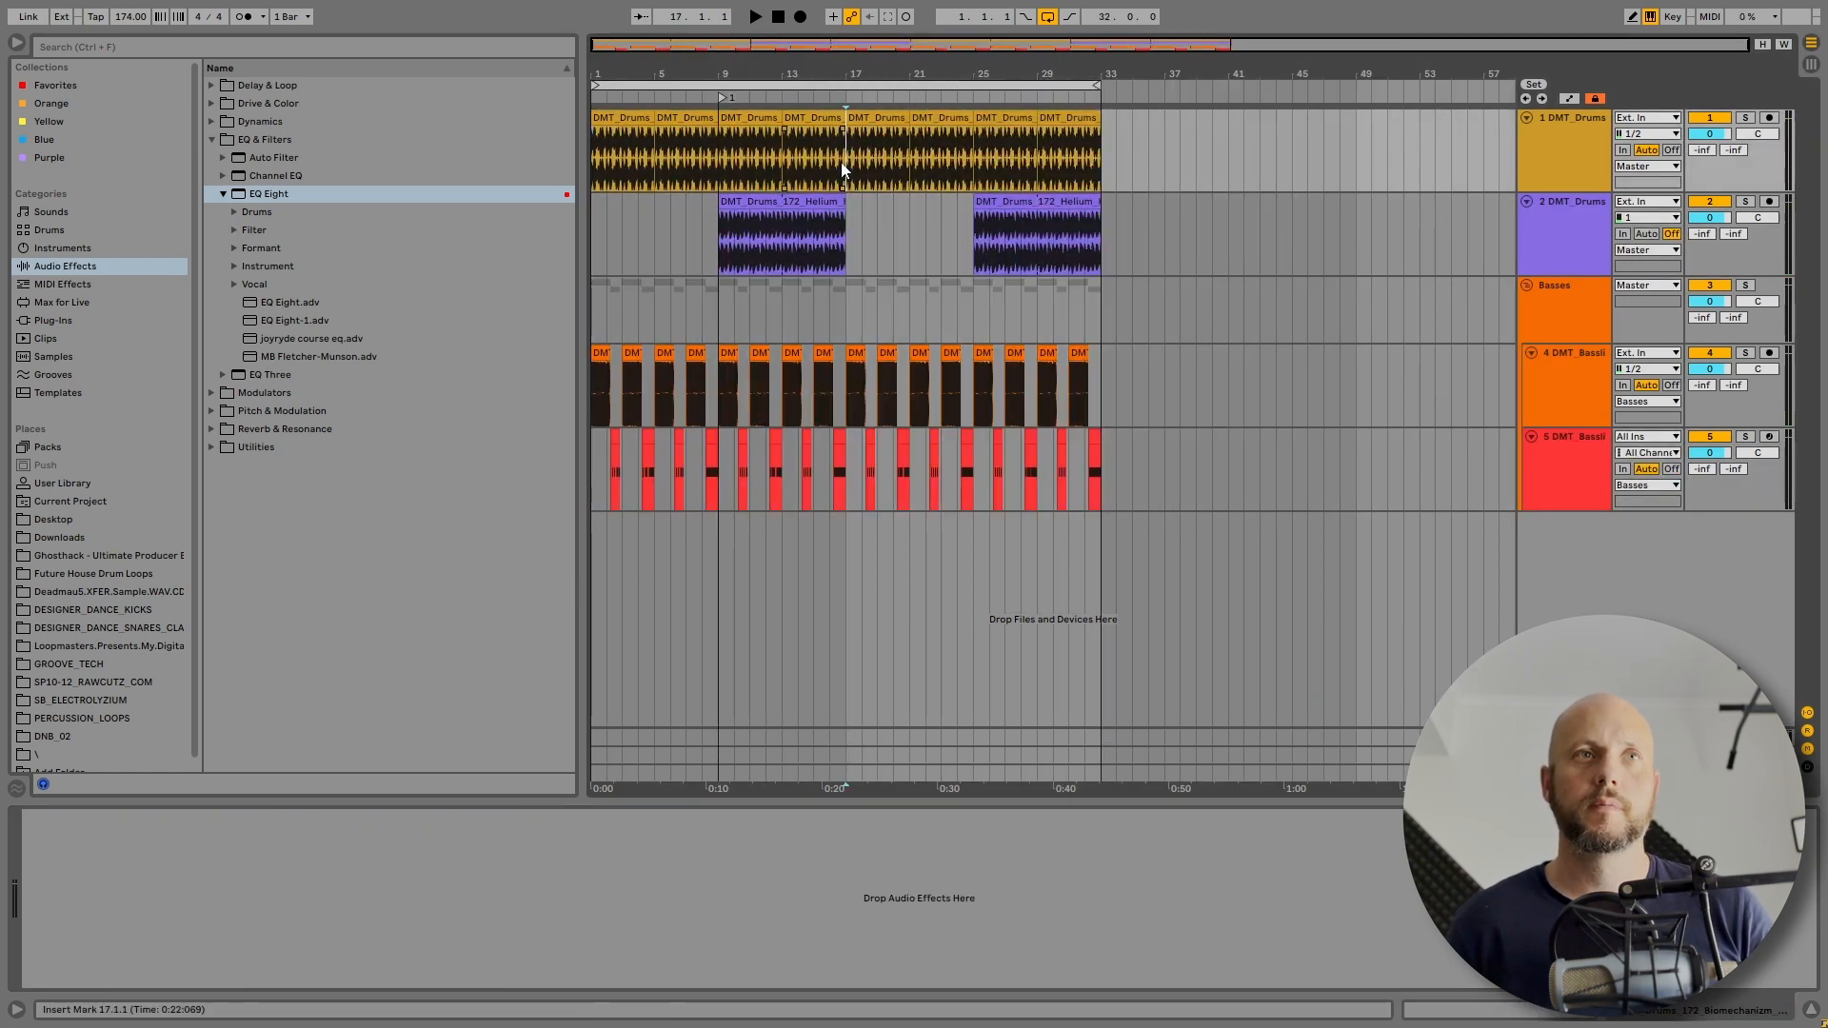
- Move all drum, hats and bassline clips from bar 17 onward four bars later, starting at bar 21
left_click_drag(846, 300, 1088, 293)
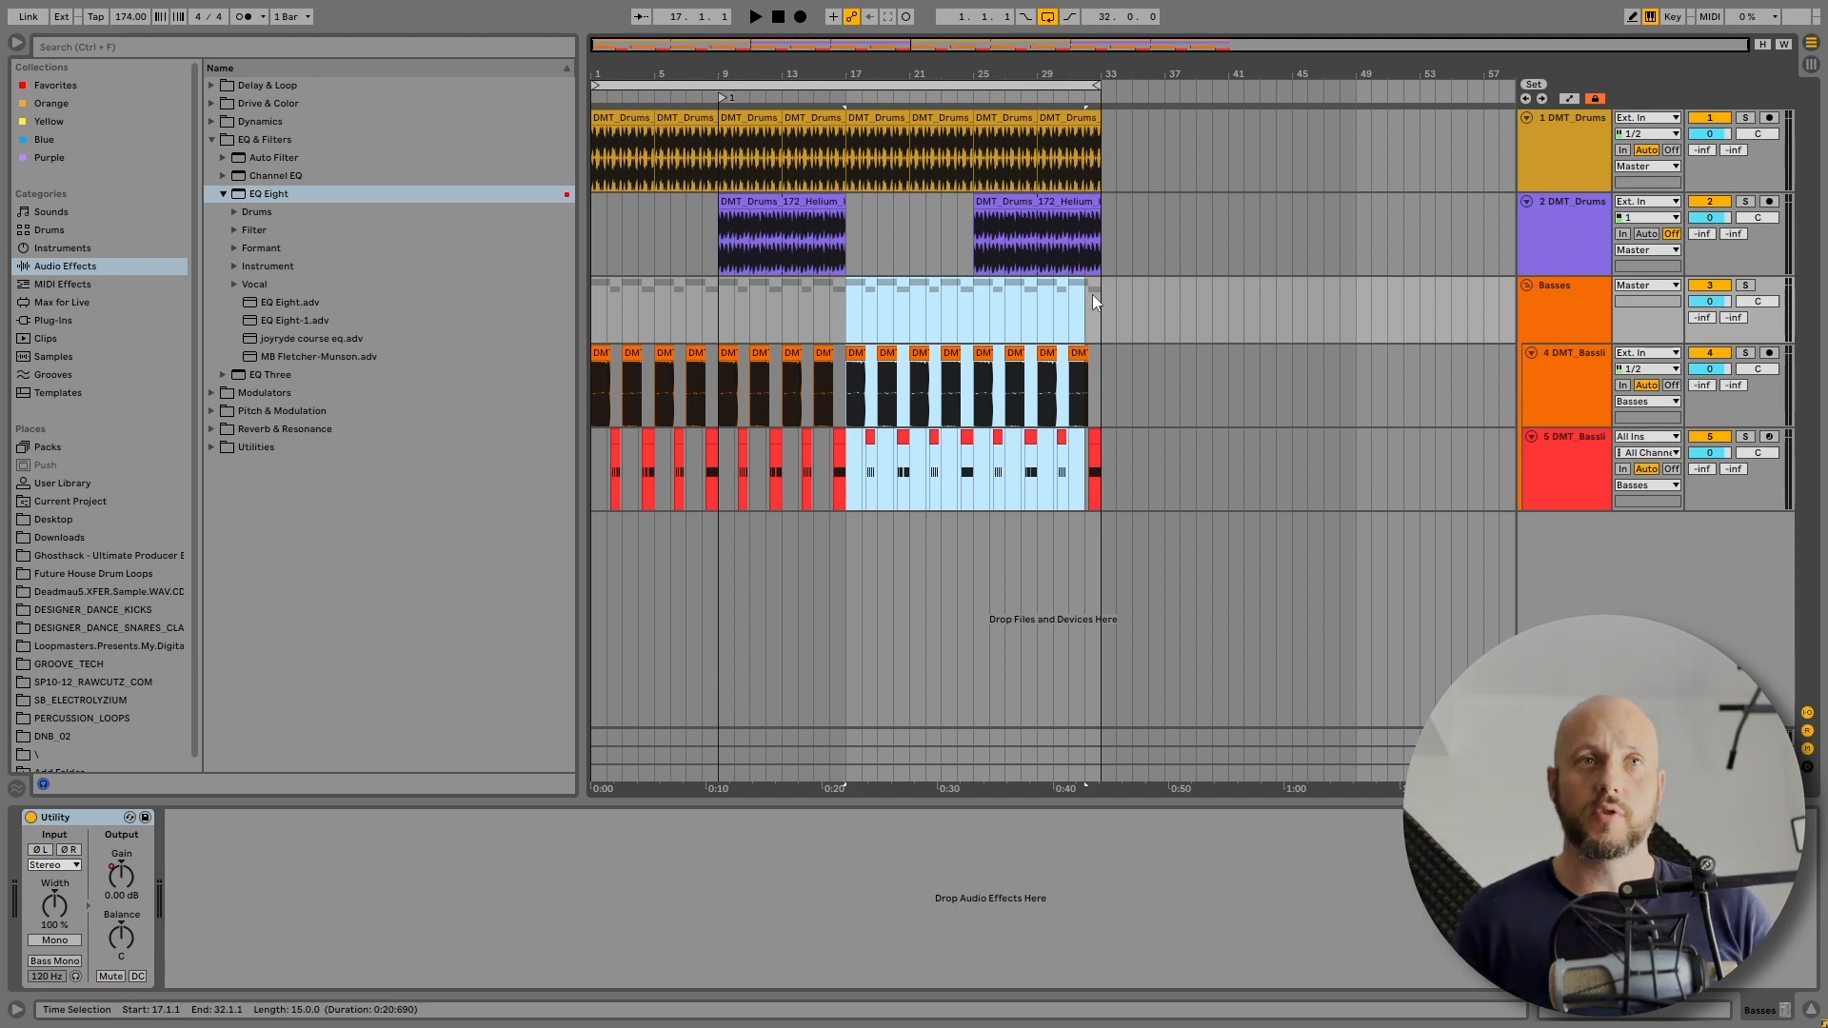
left_click(847, 295)
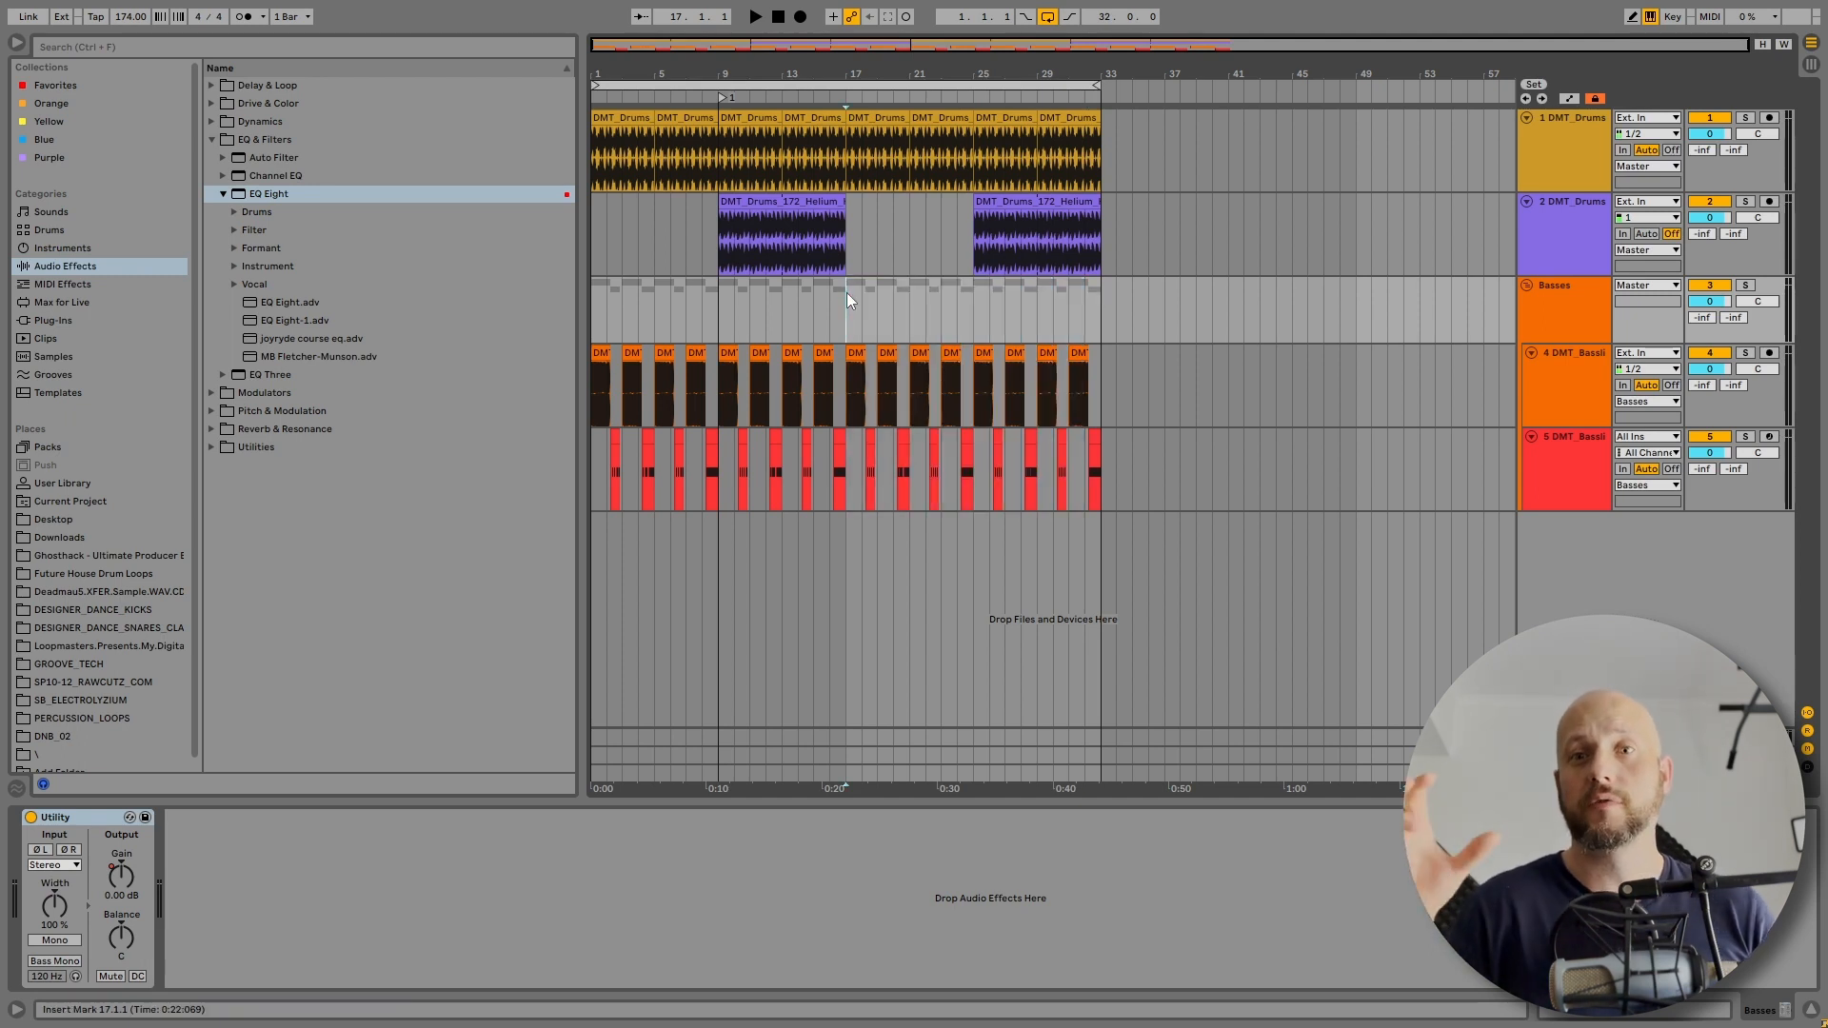
left_click_drag(1138, 158, 847, 504)
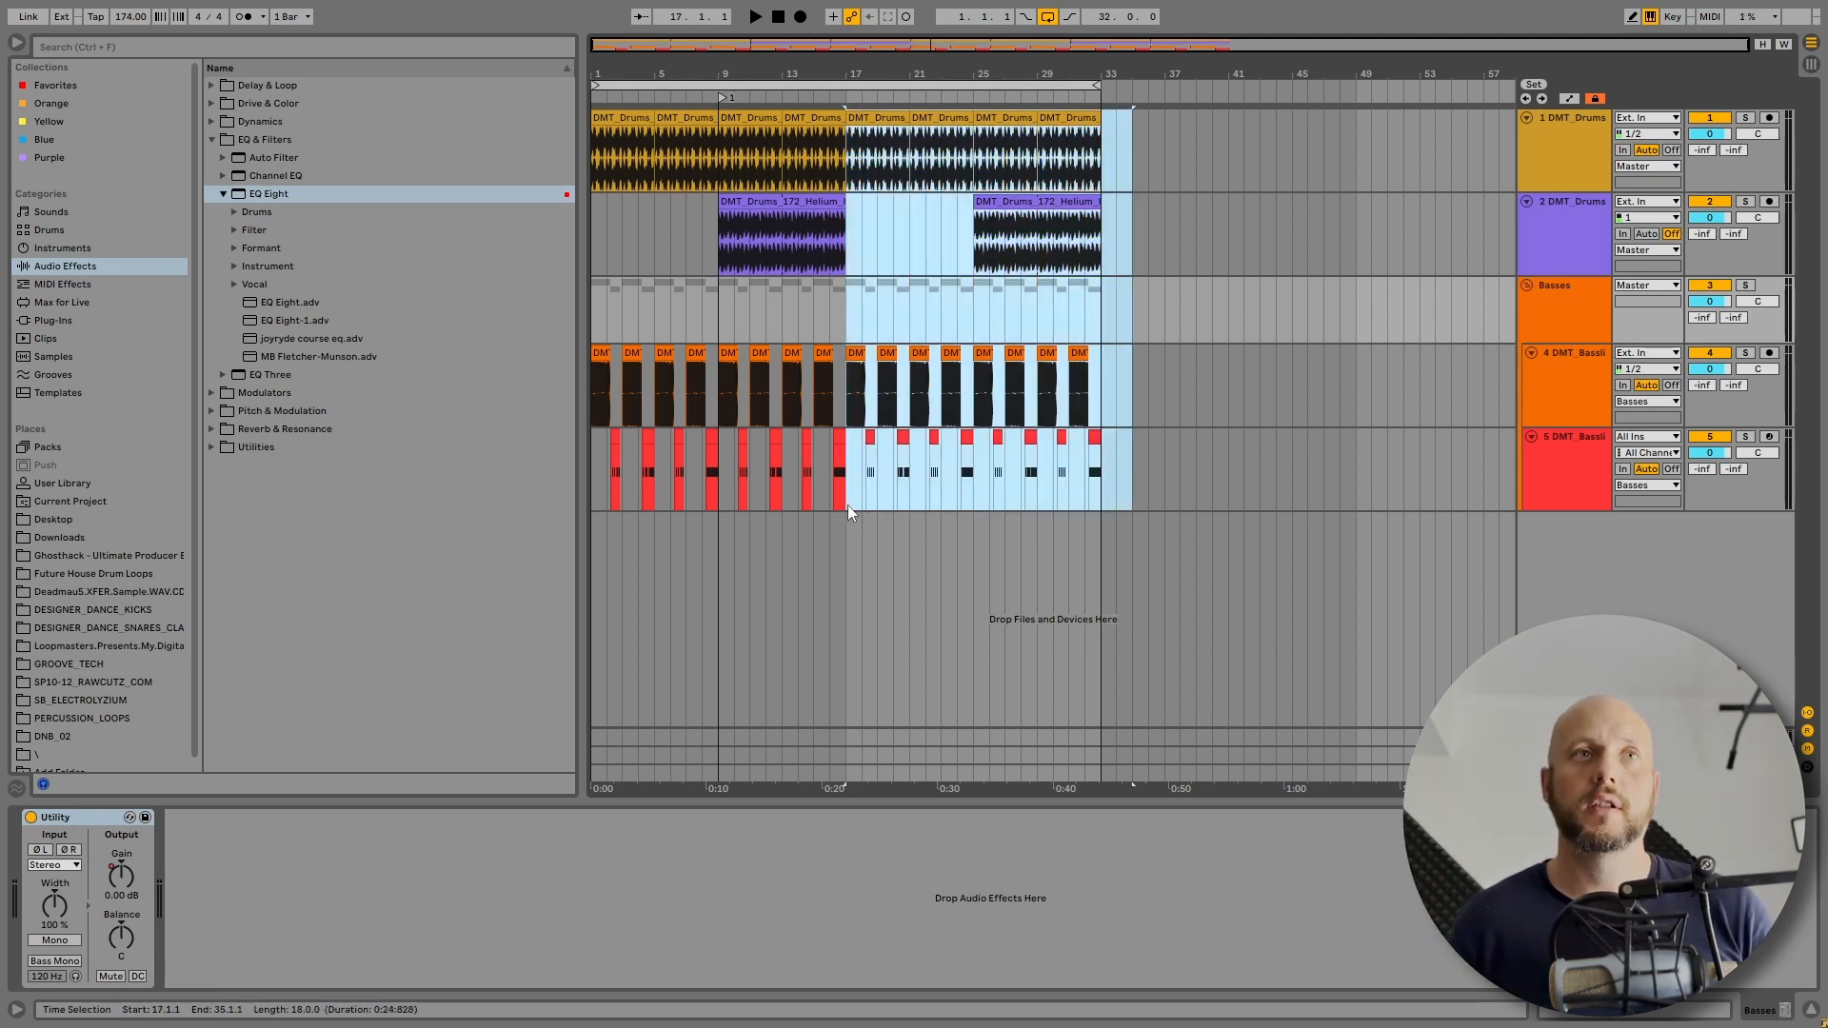
left_click_drag(865, 123, 928, 123)
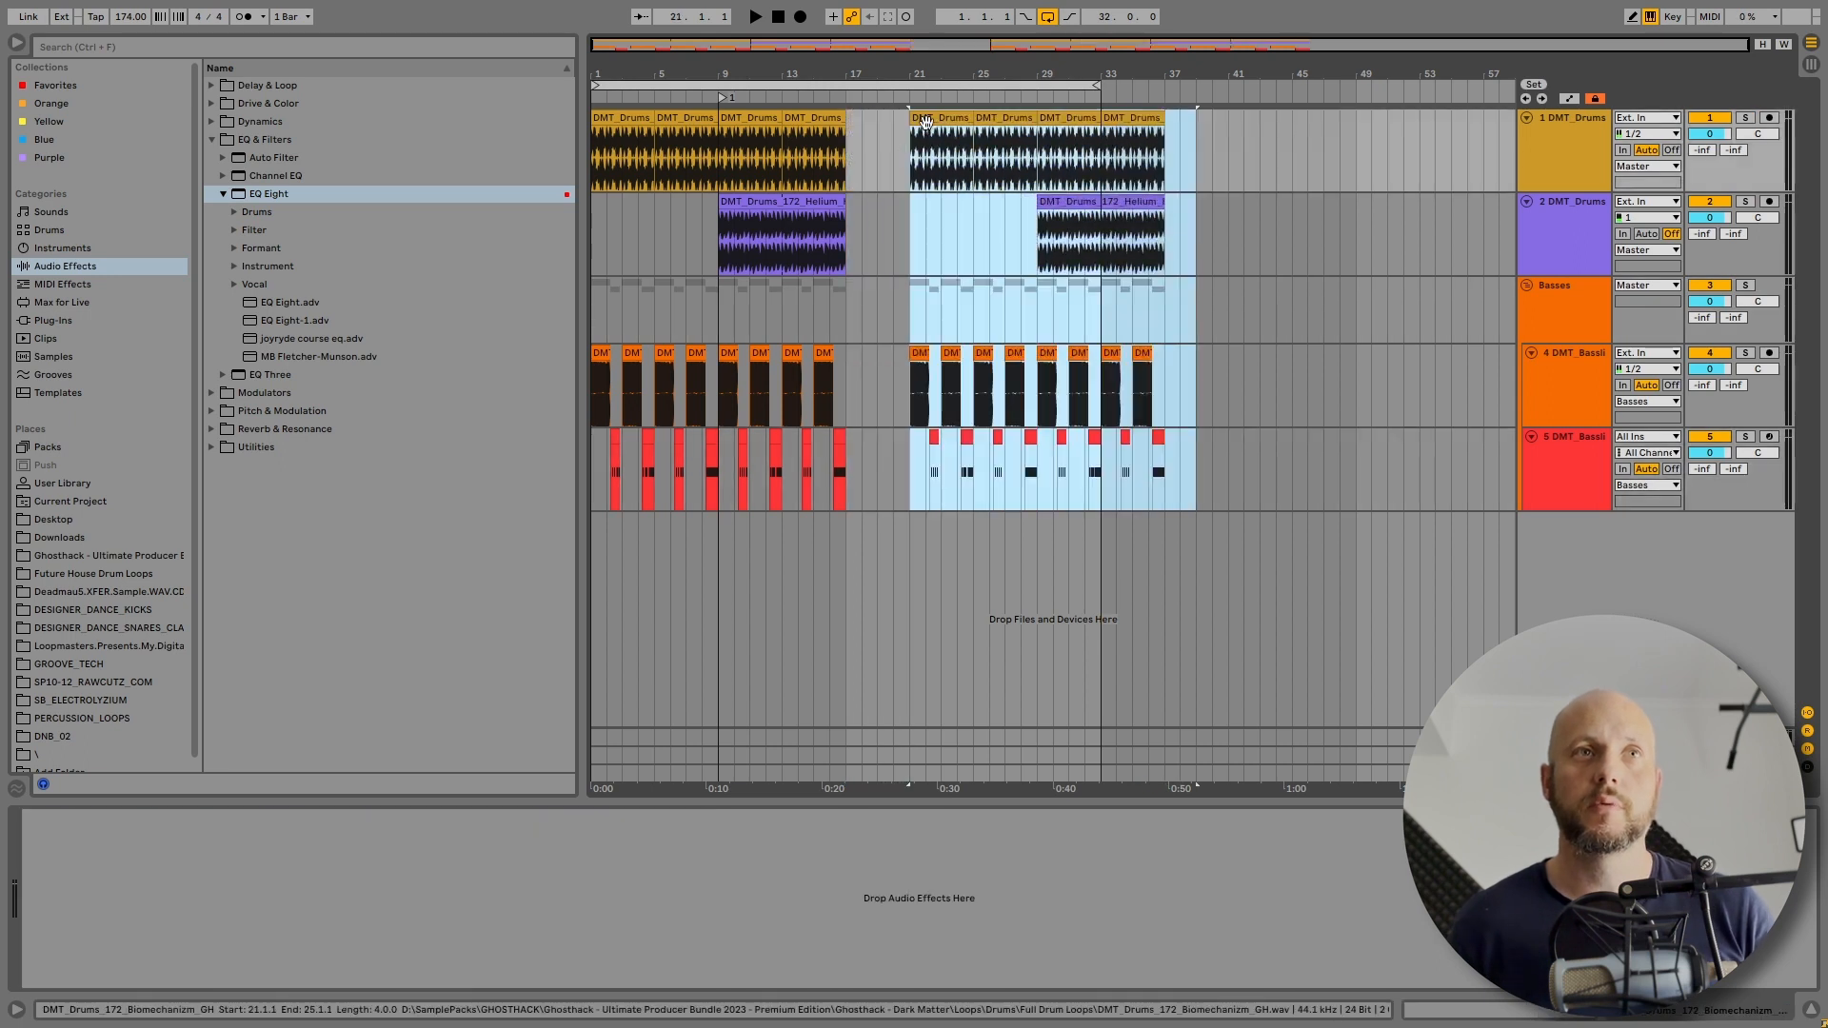
- Extend the Biomechanizm drum loop that ends at bar 17 up to bar 21 to fill the four-bar gap
key("ctrl+alt+b")
left_click(306, 146)
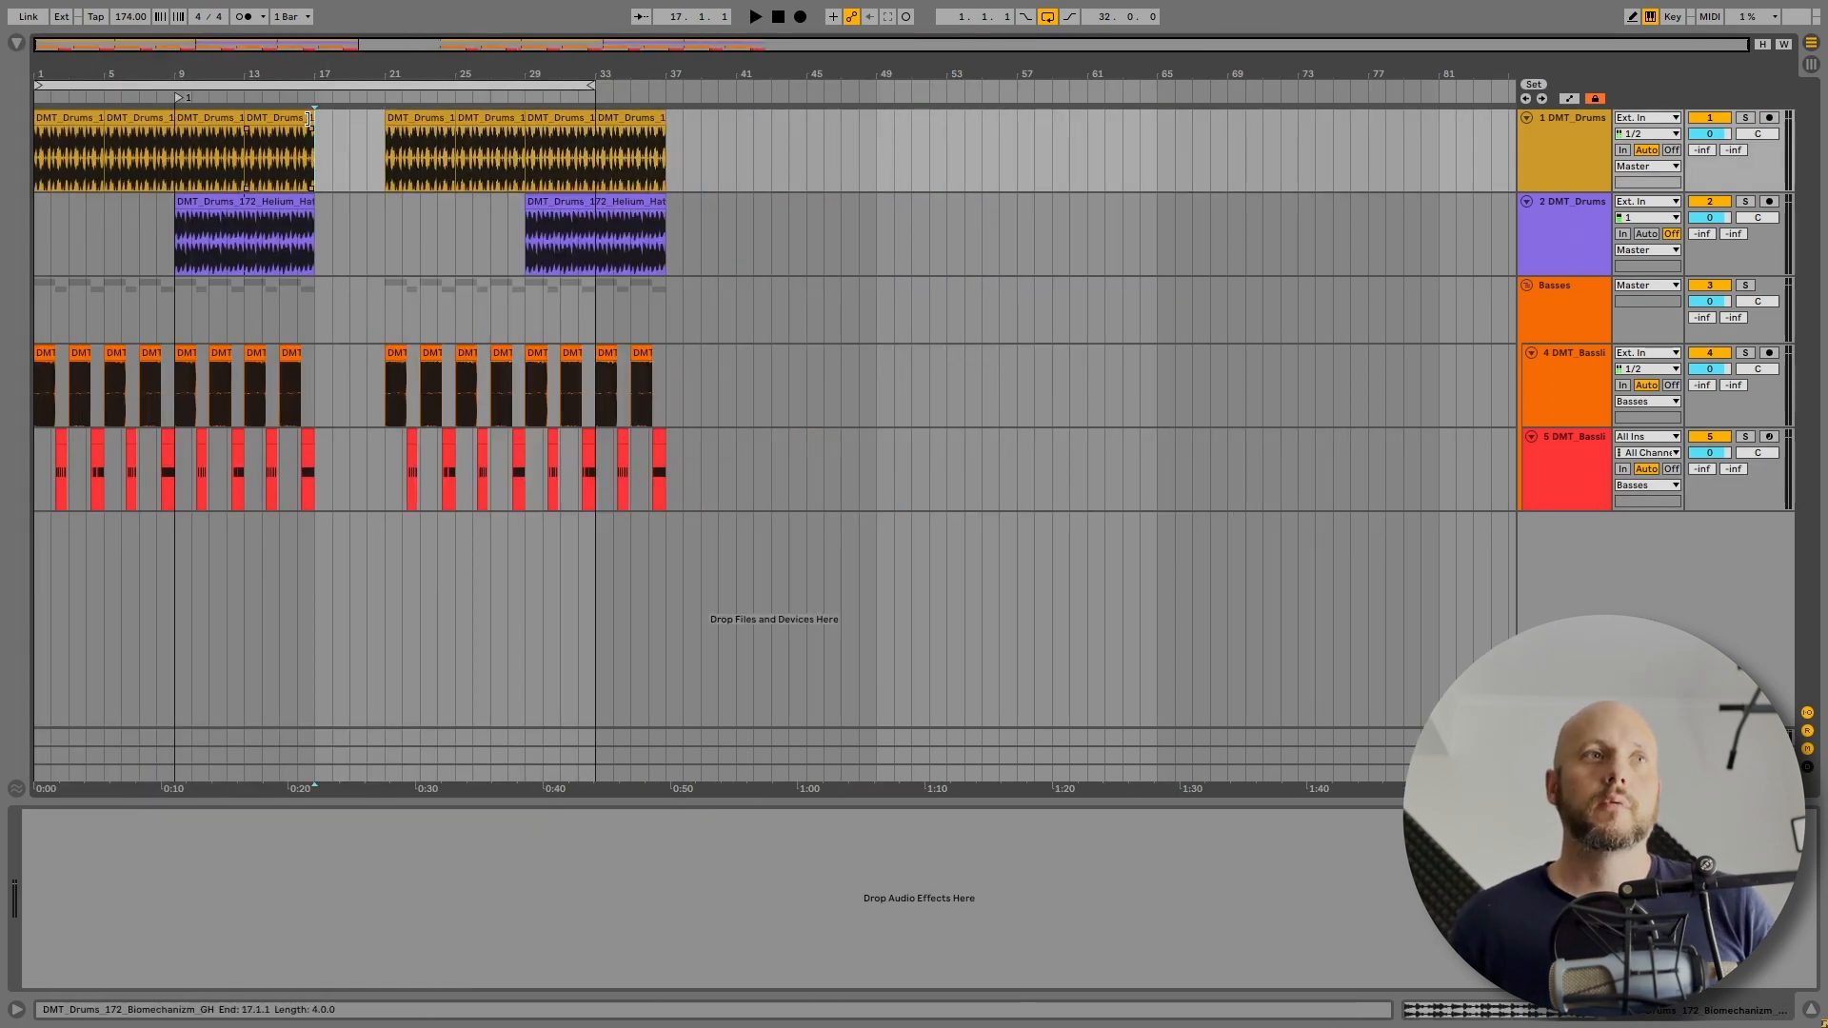
left_click_drag(326, 131, 382, 131)
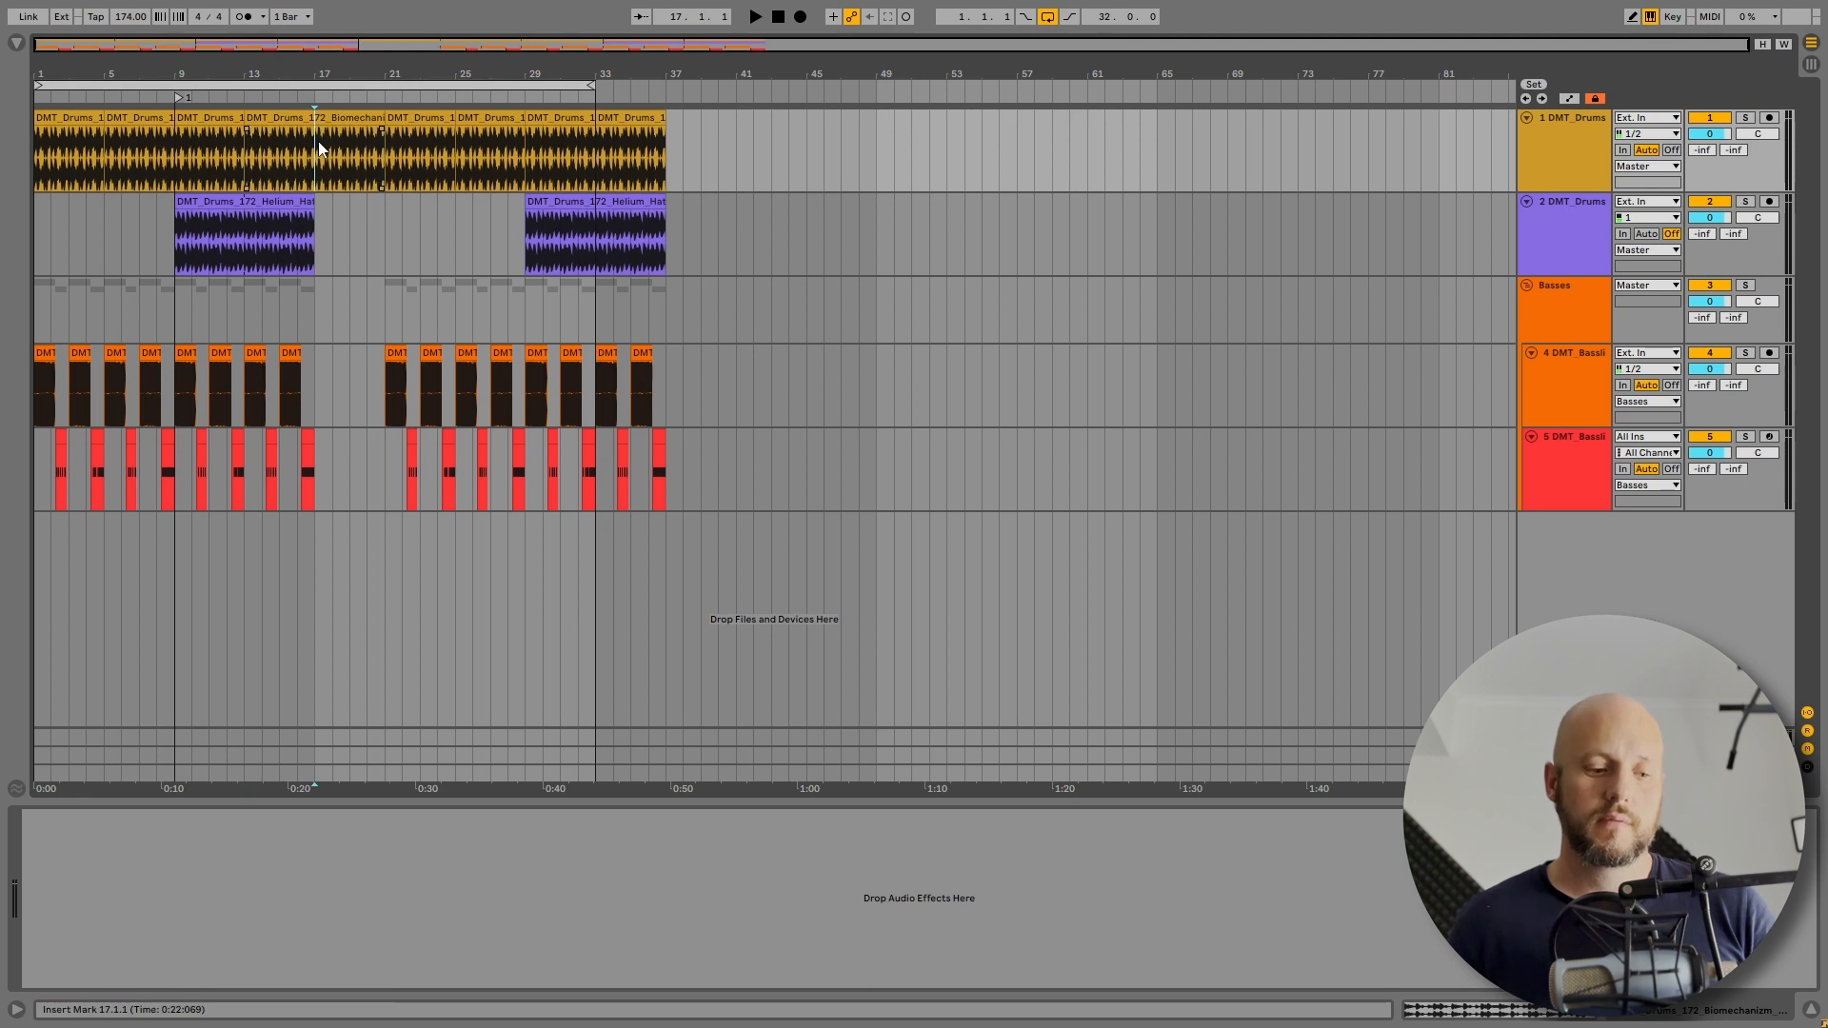
- Replace the drum loop in bars 17 to 21 with DMT_Drums_172_Biomechanizm_Hats_GH from the Dark Matter separated drum loops
left_click_drag(285, 67, 591, 130)
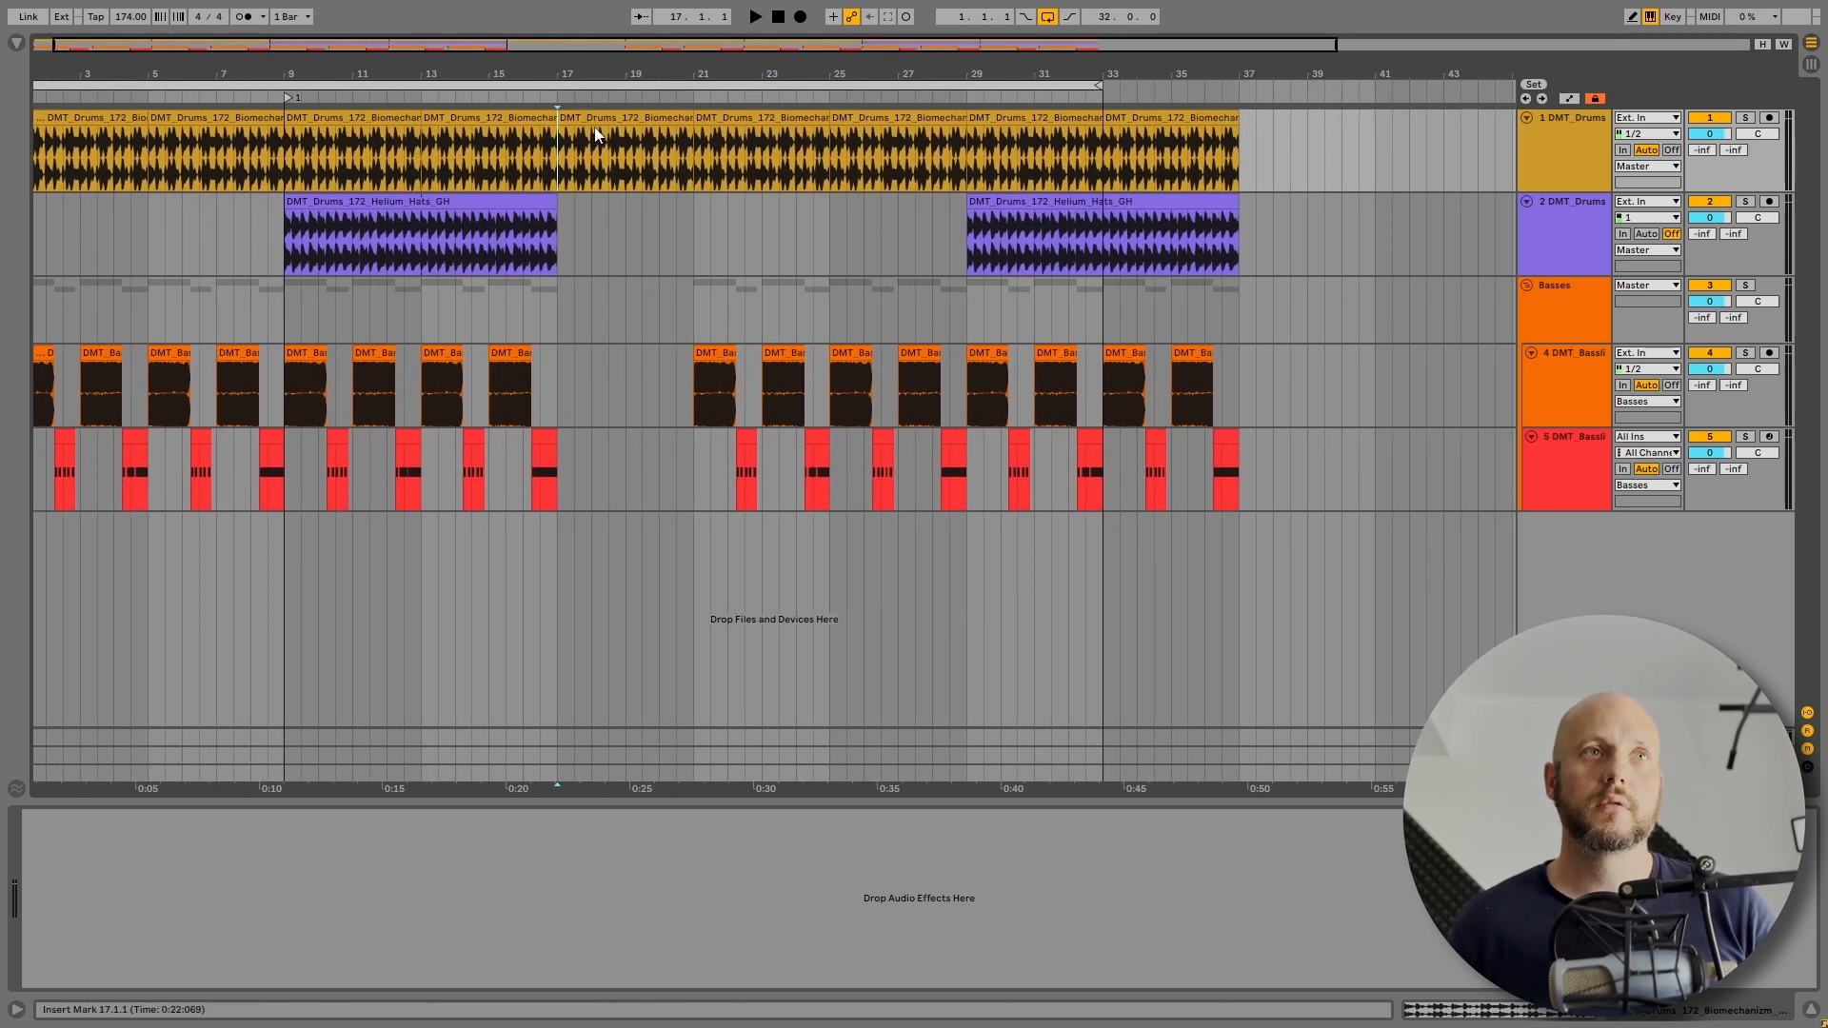
left_click(591, 131)
left_click(16, 45)
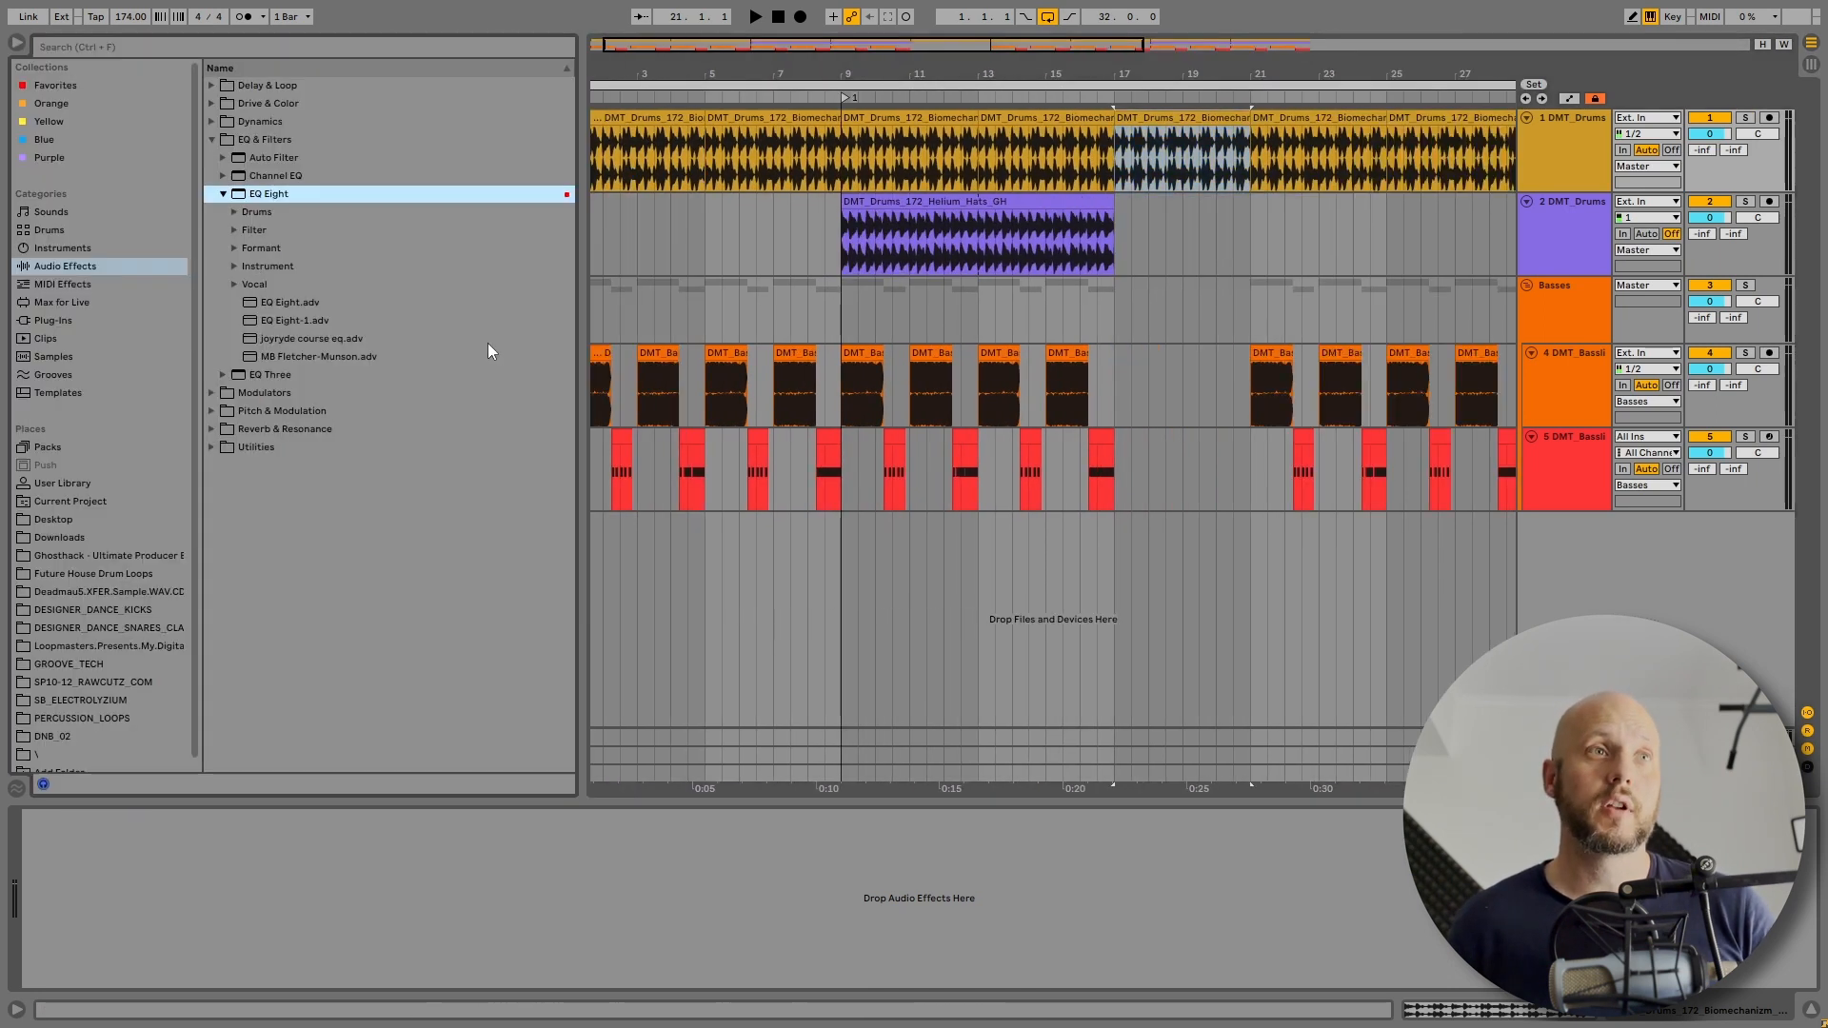
left_click(120, 559)
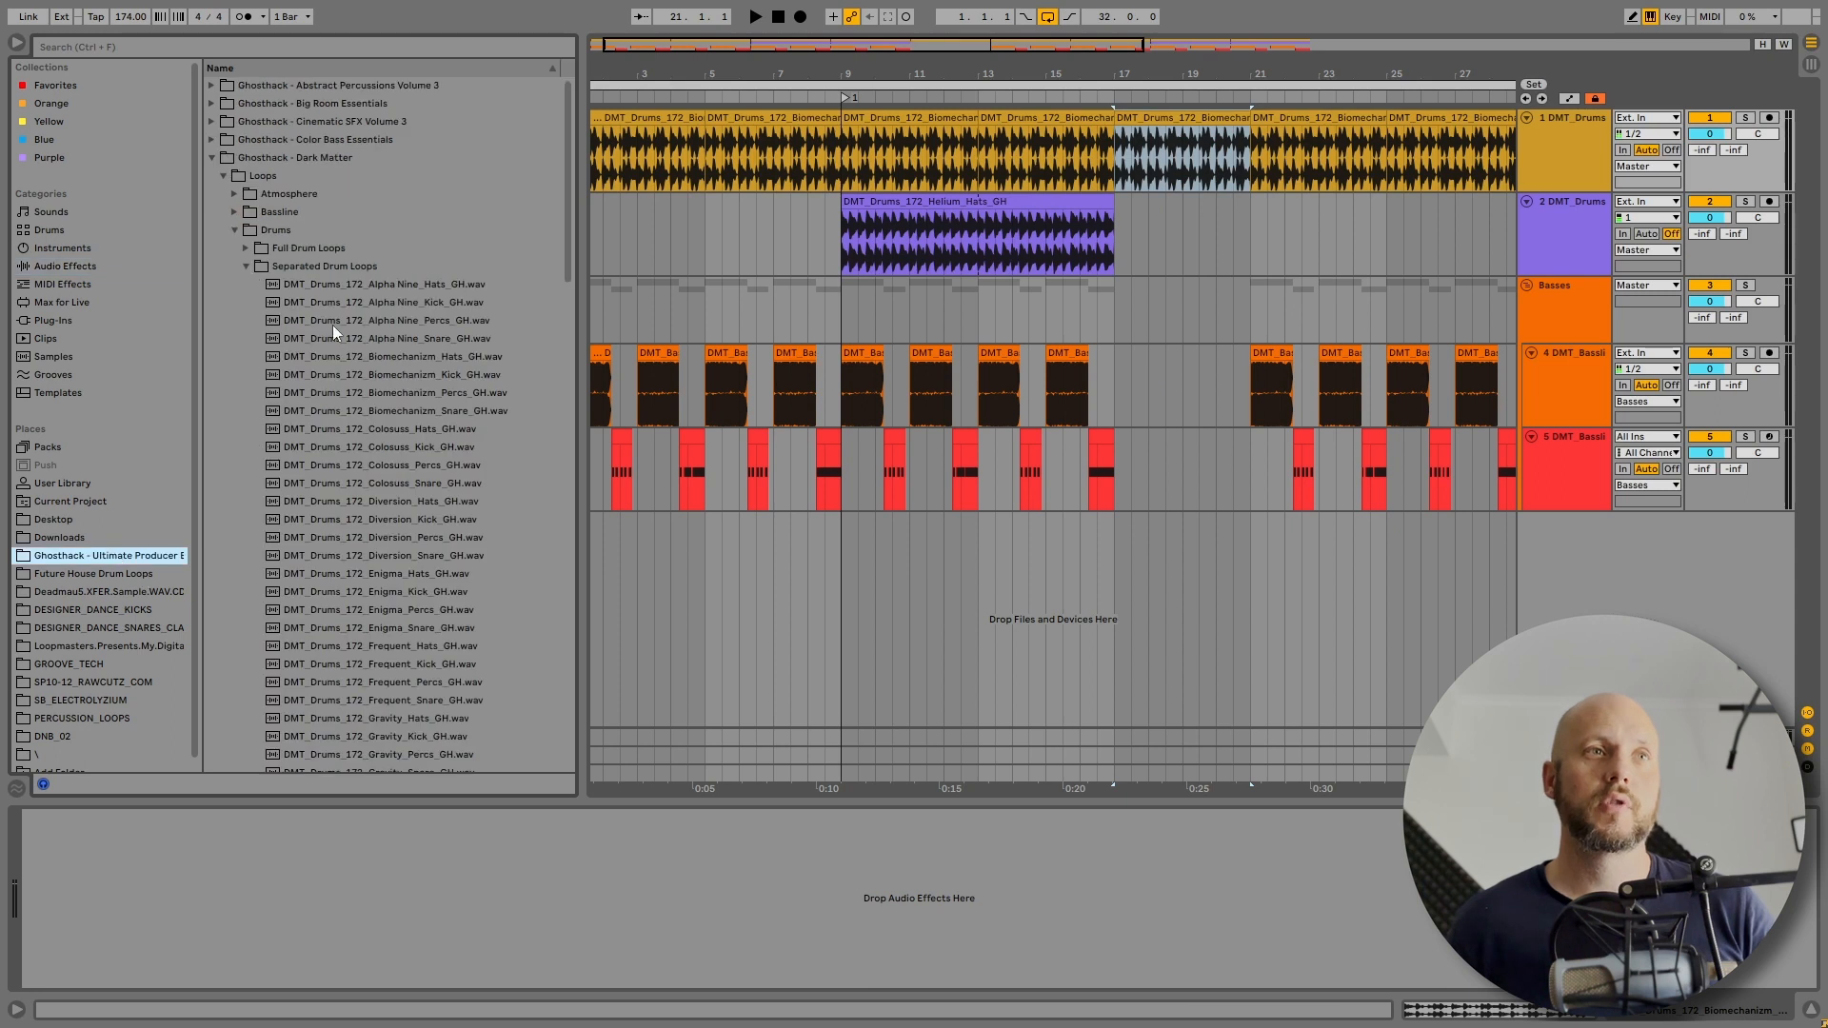
left_click(461, 356)
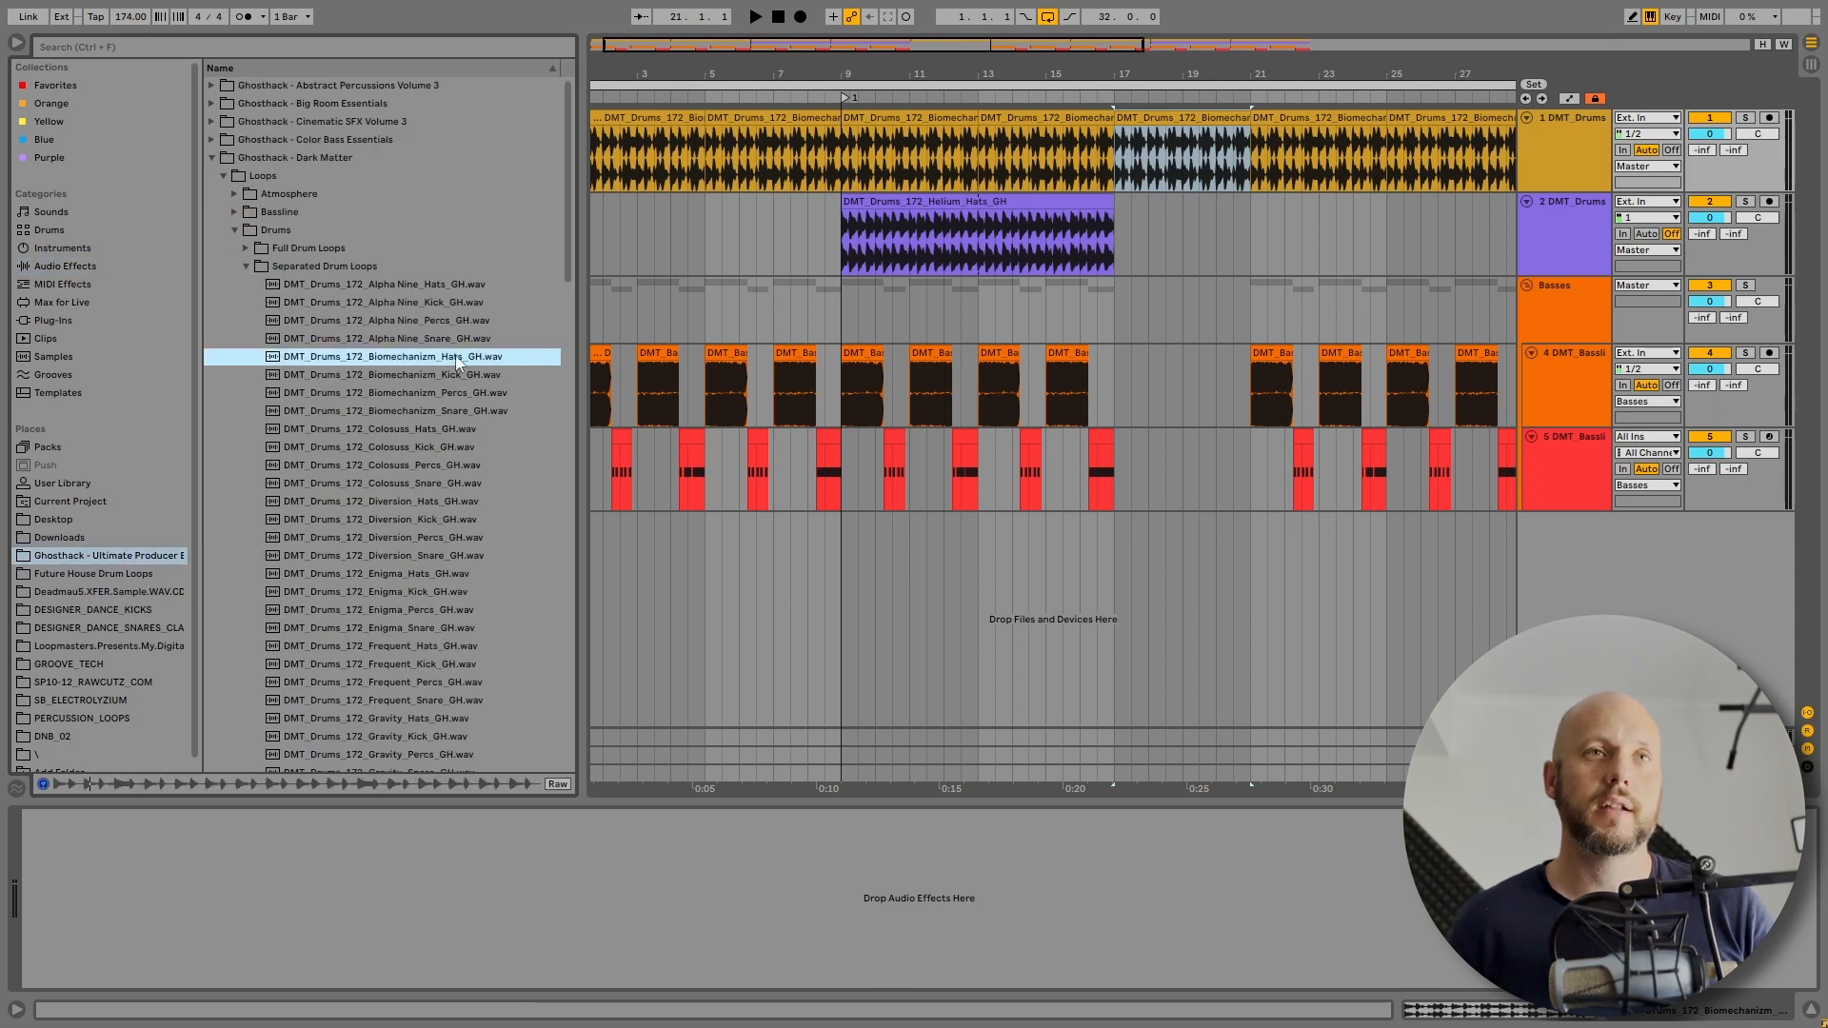
left_click_drag(451, 367, 1116, 238)
left_click_drag(1234, 203, 1234, 119)
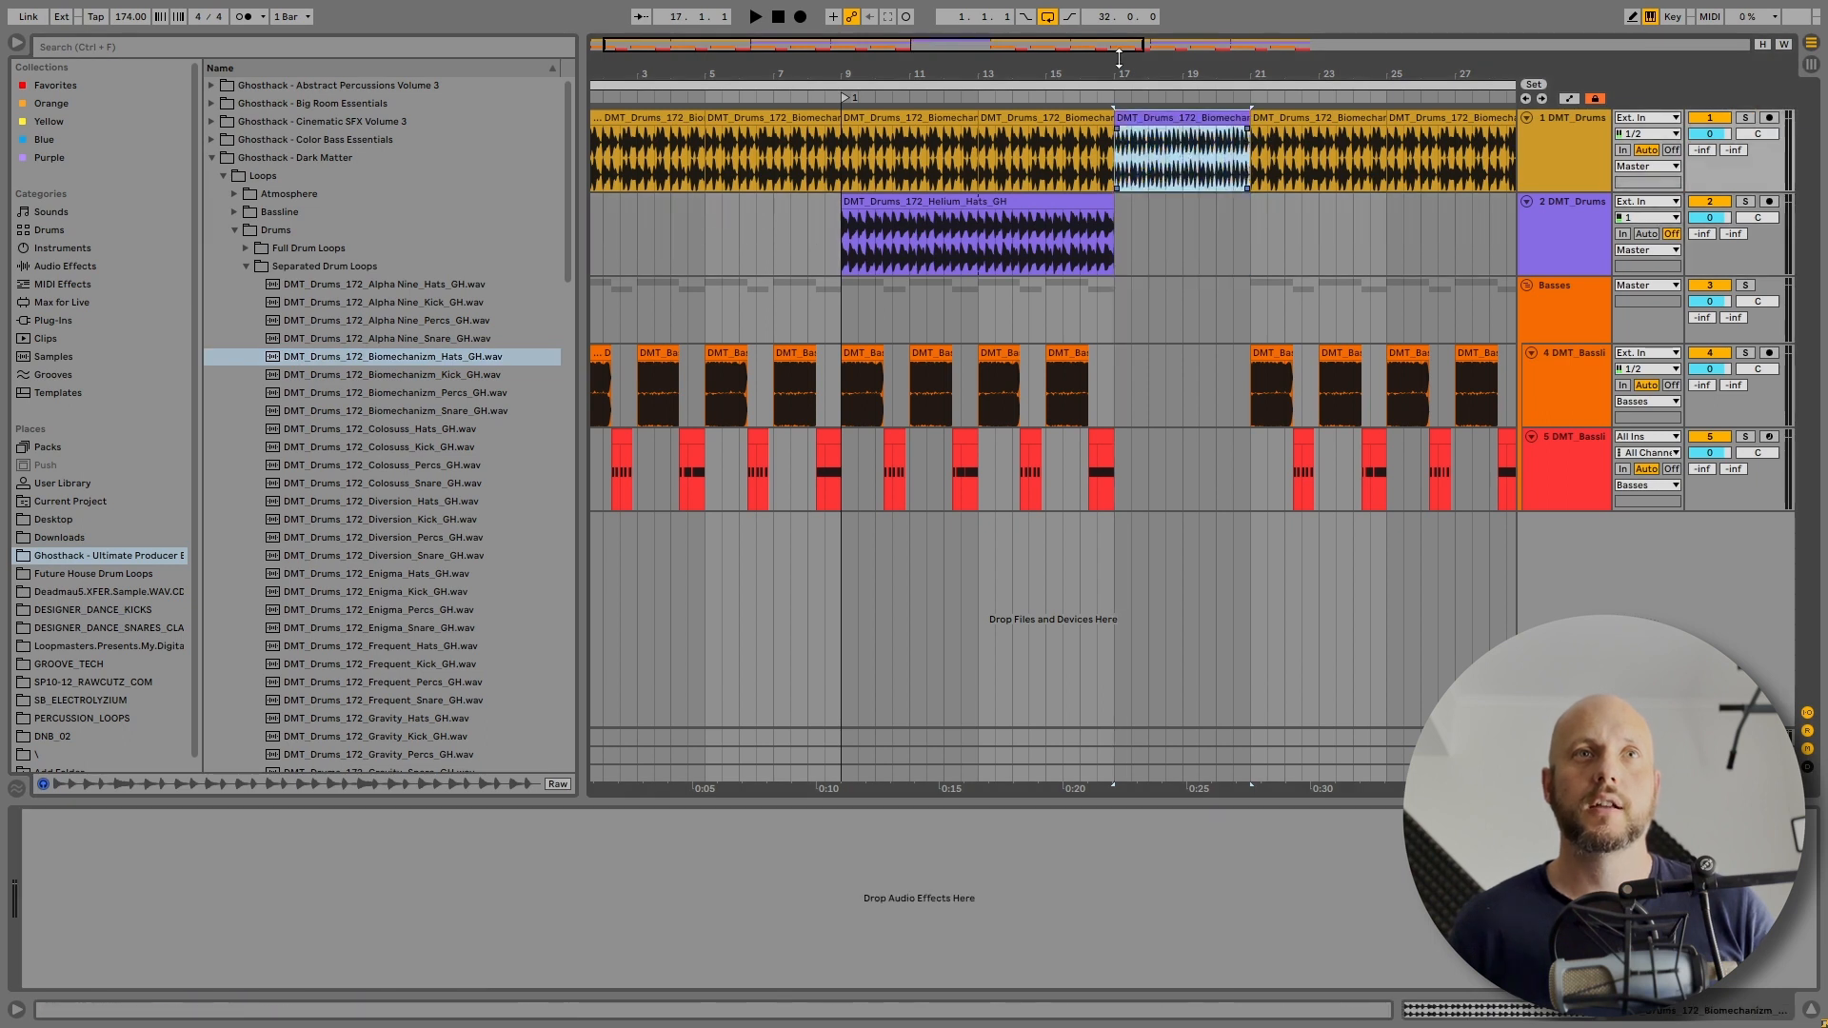
- Play the transition into the hats break and shorten the break to two bars, ending at bar 19
left_click_drag(1119, 80, 1119, 80)
key("space")
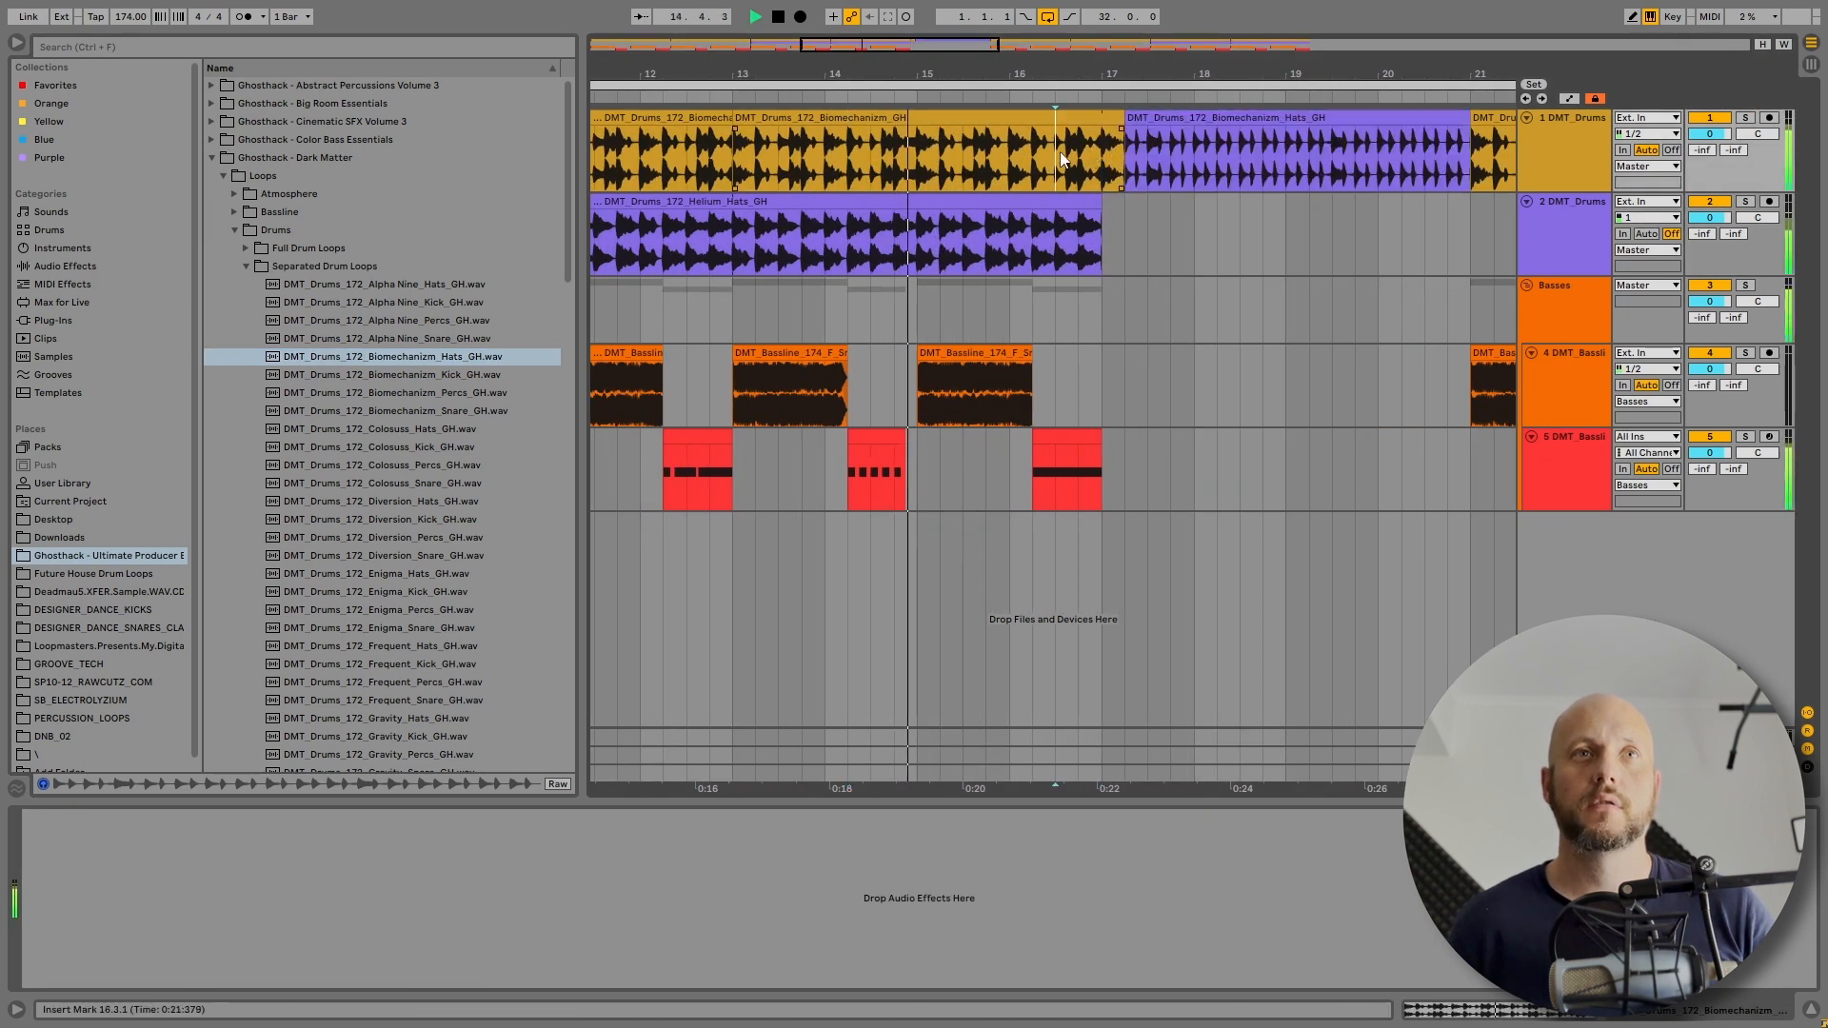
key("minus")
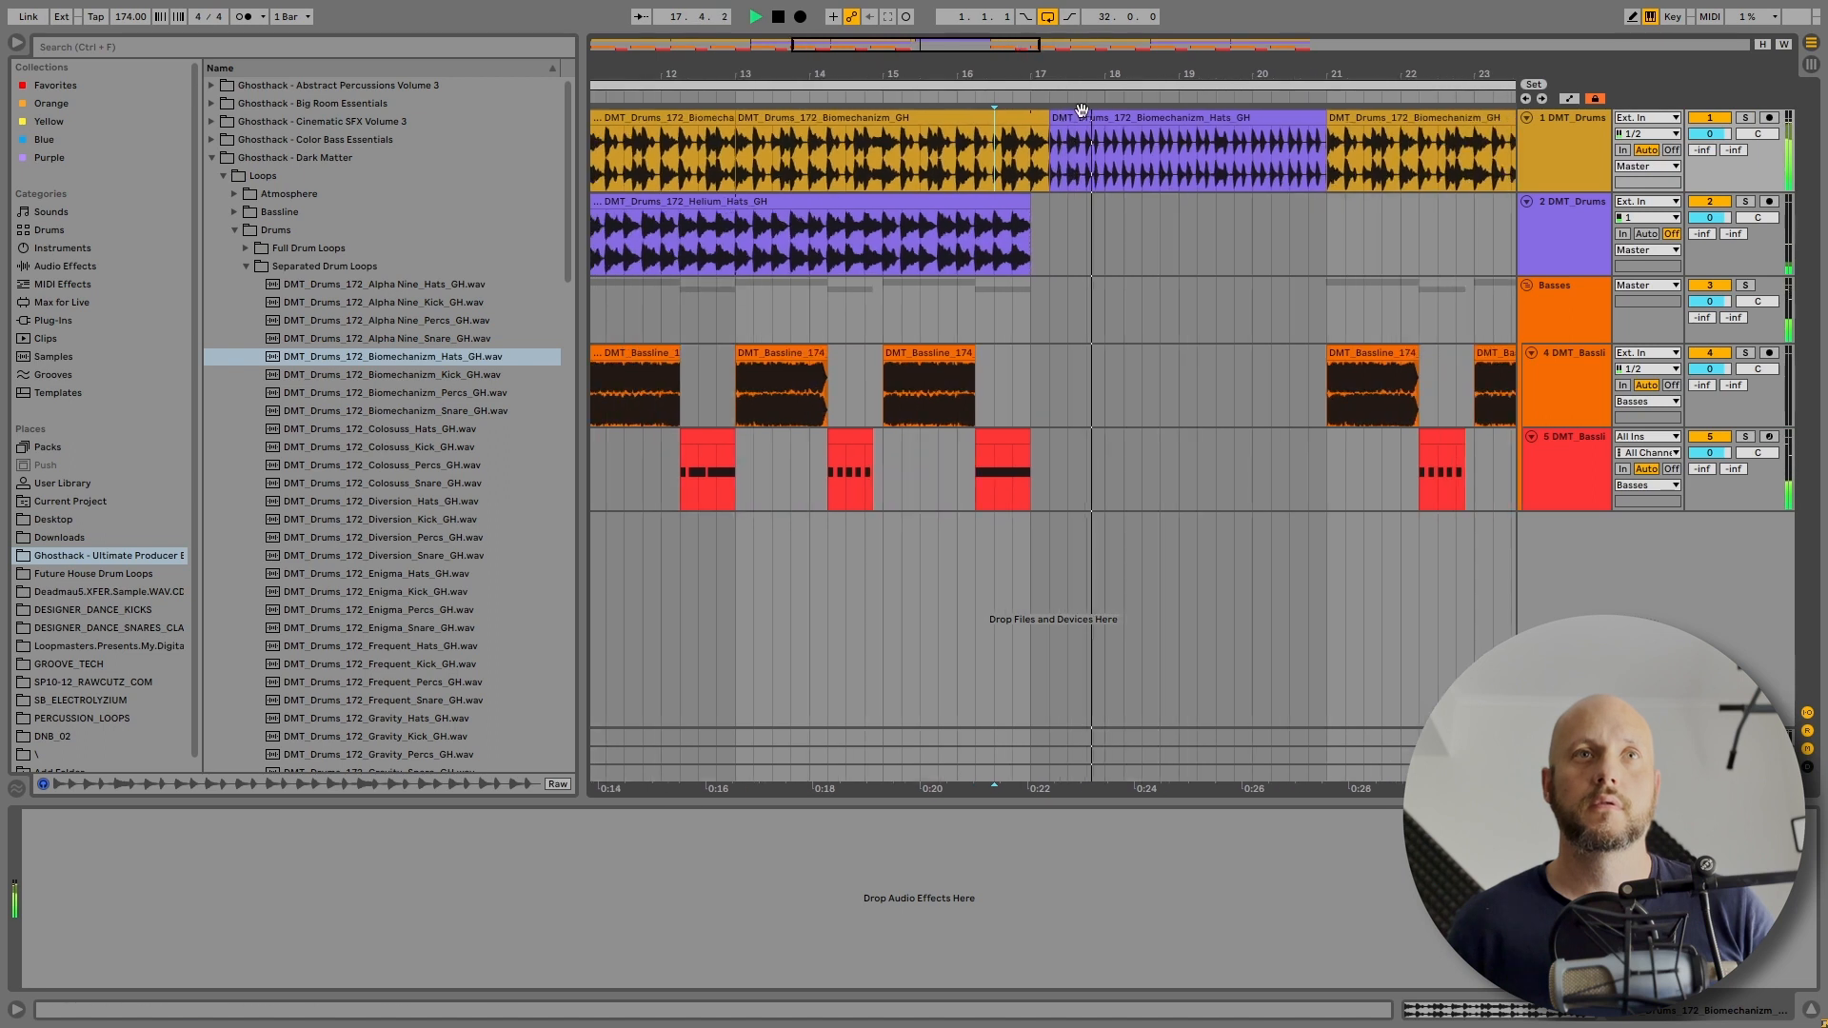
left_click(1099, 116)
double_click(1099, 116)
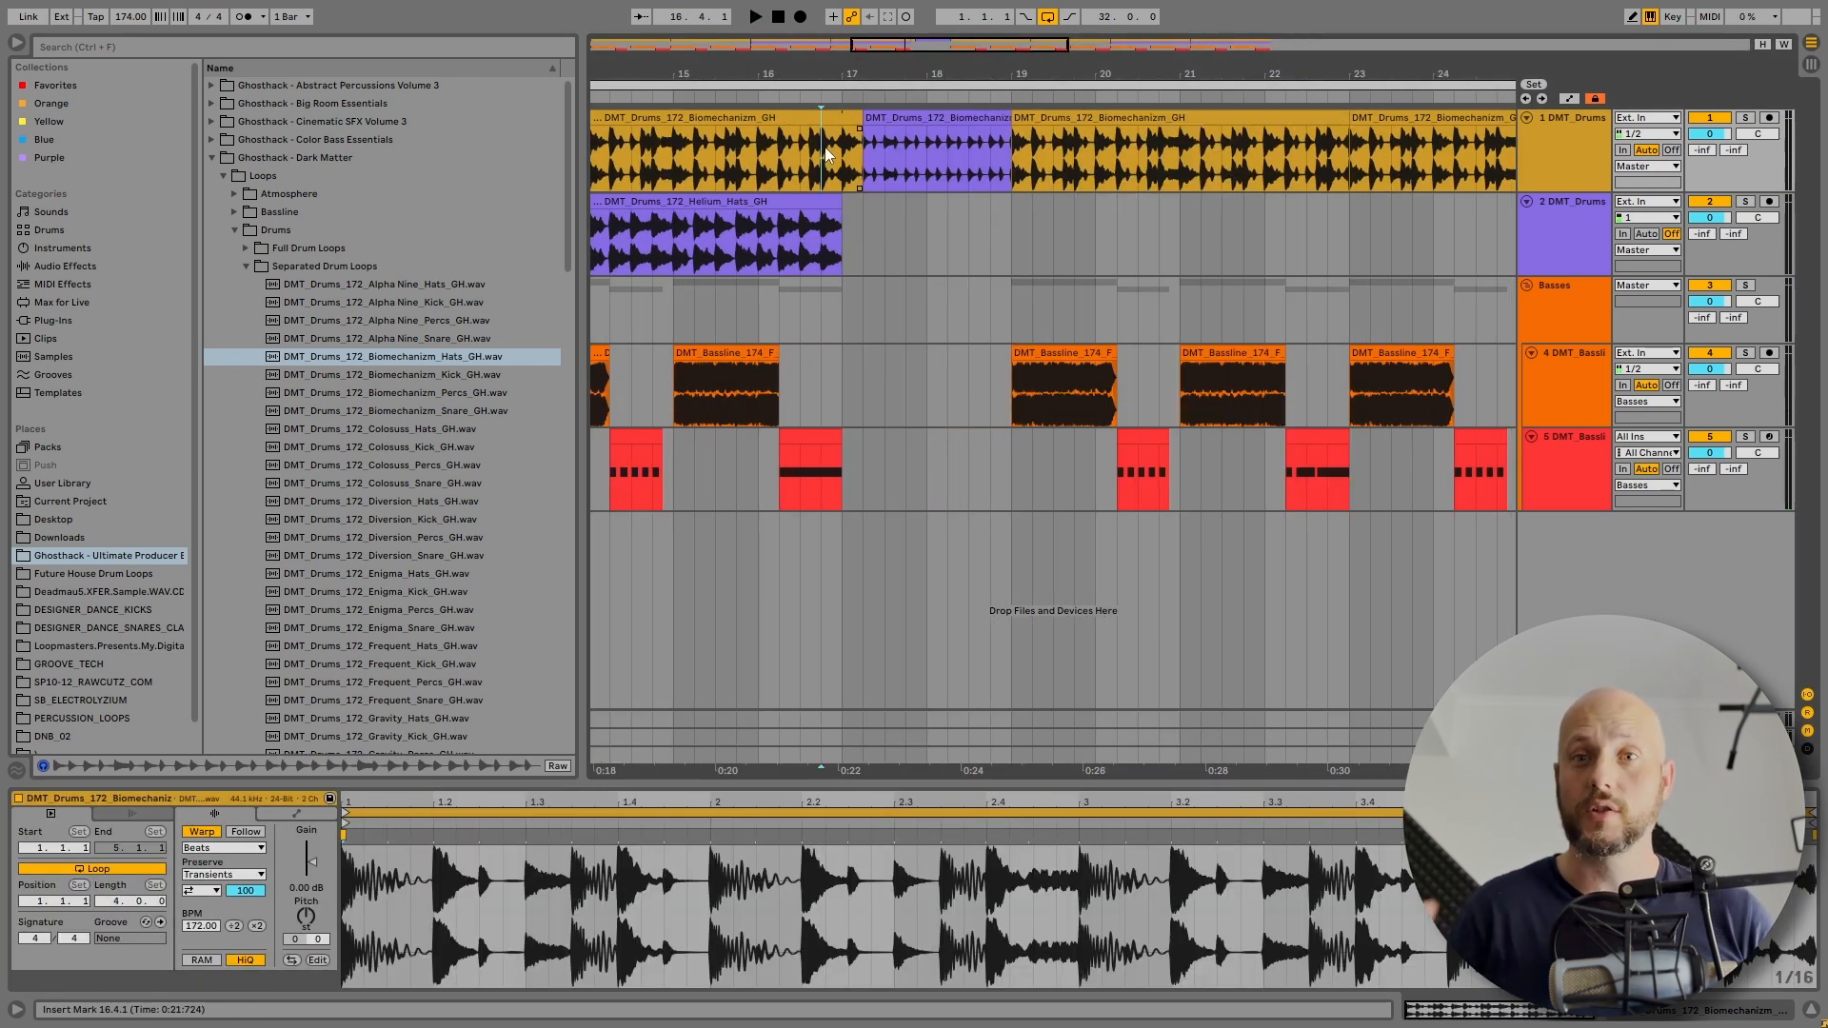
- During playback, extend the Biomechanizm drum loop that starts at bar 19 back to bar 18.3, over the end of the hats clip
key("space")
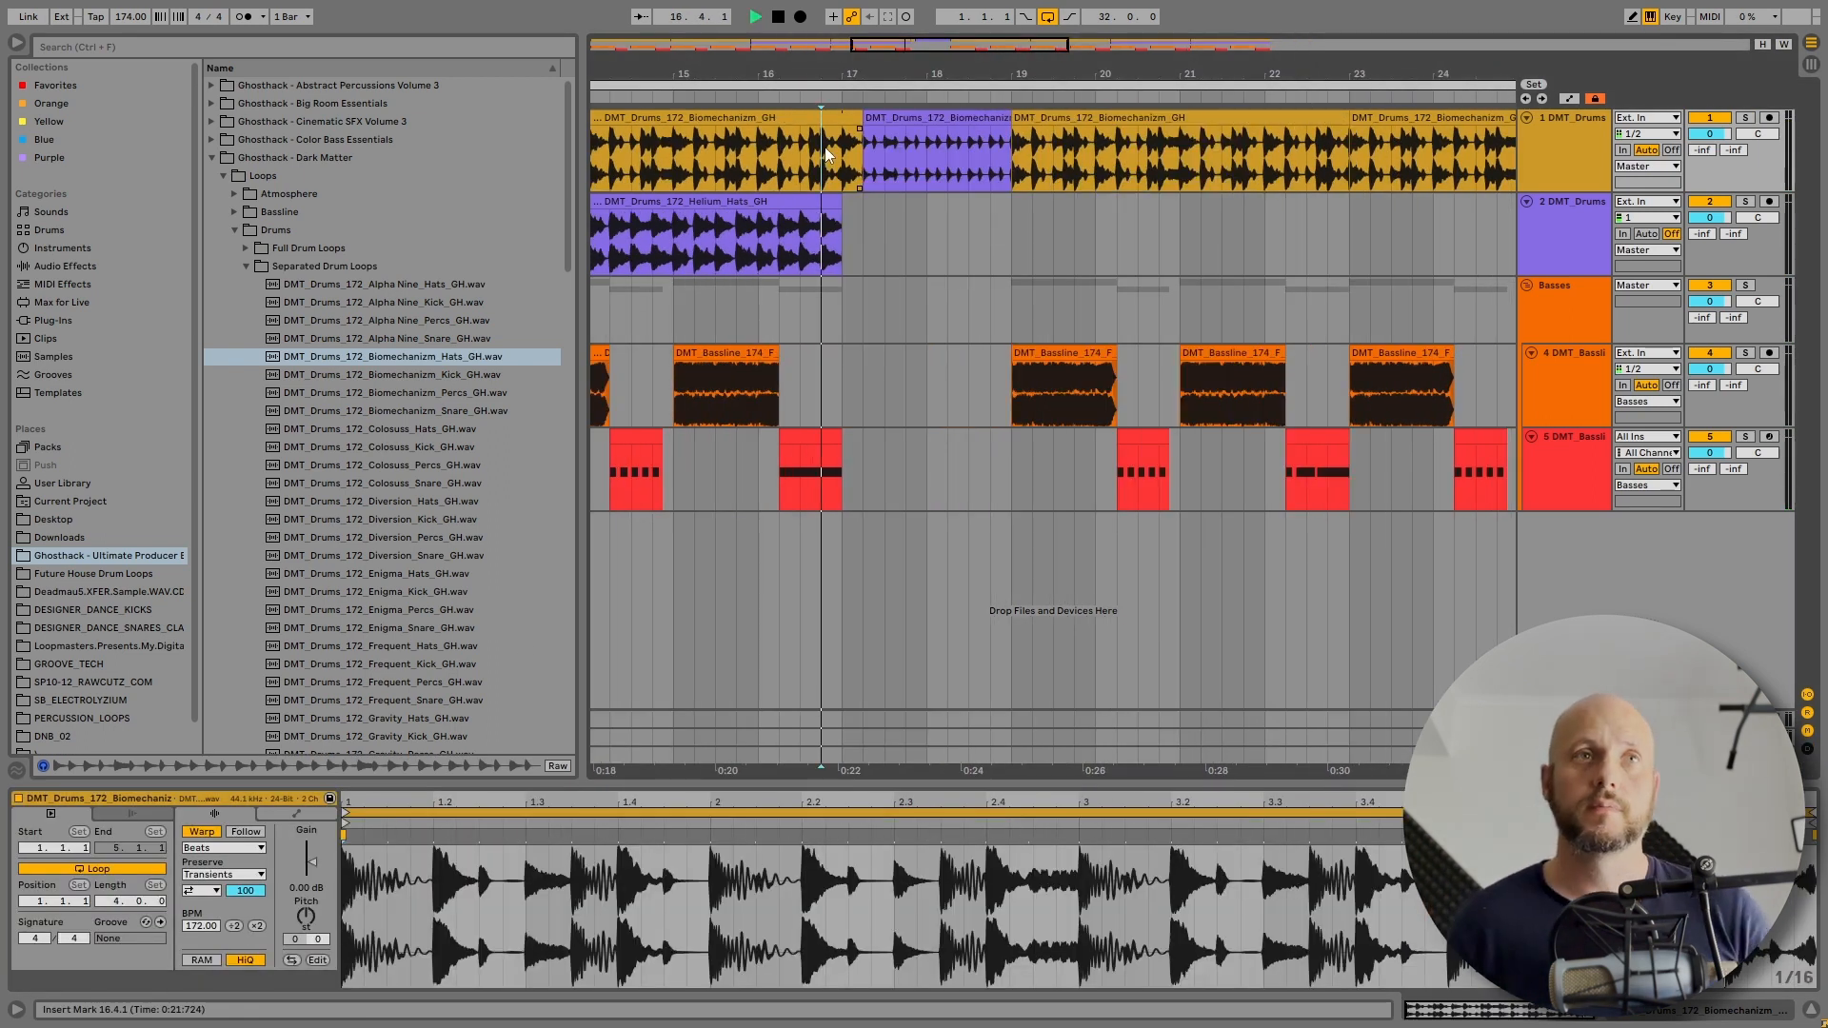
left_click(950, 121)
left_click_drag(1011, 116, 967, 114)
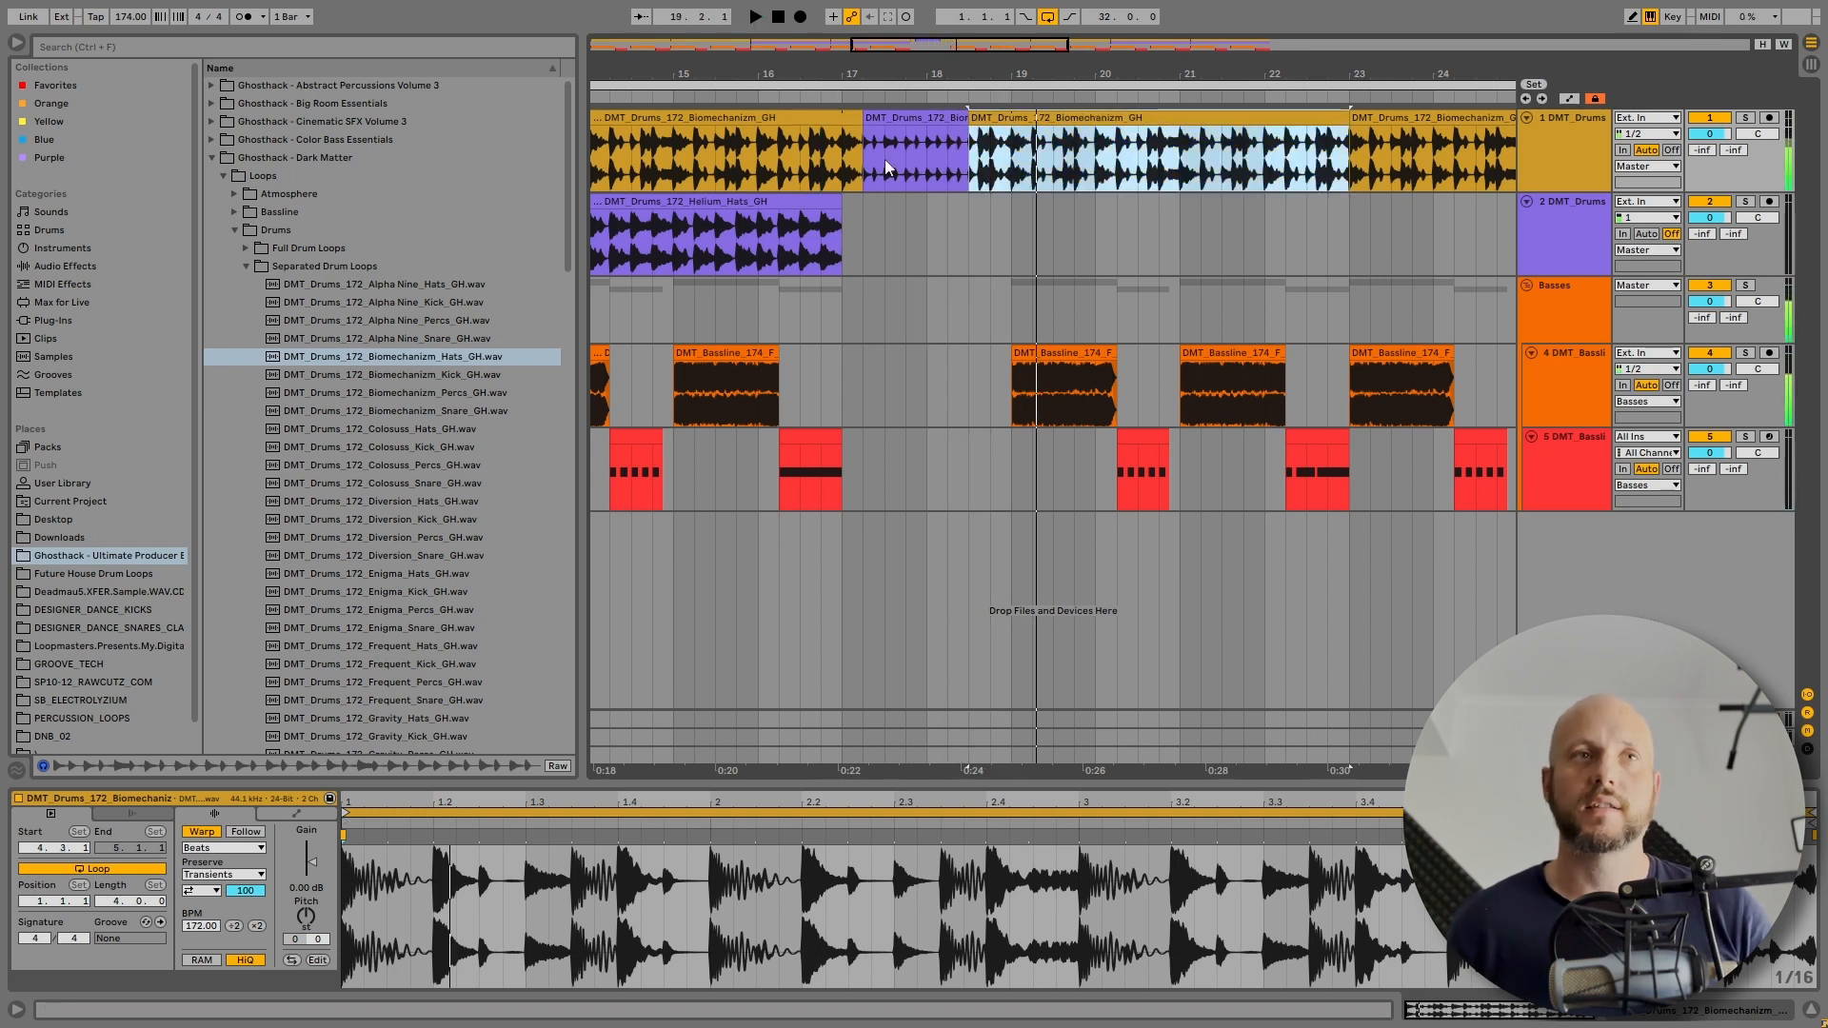
left_click(820, 157)
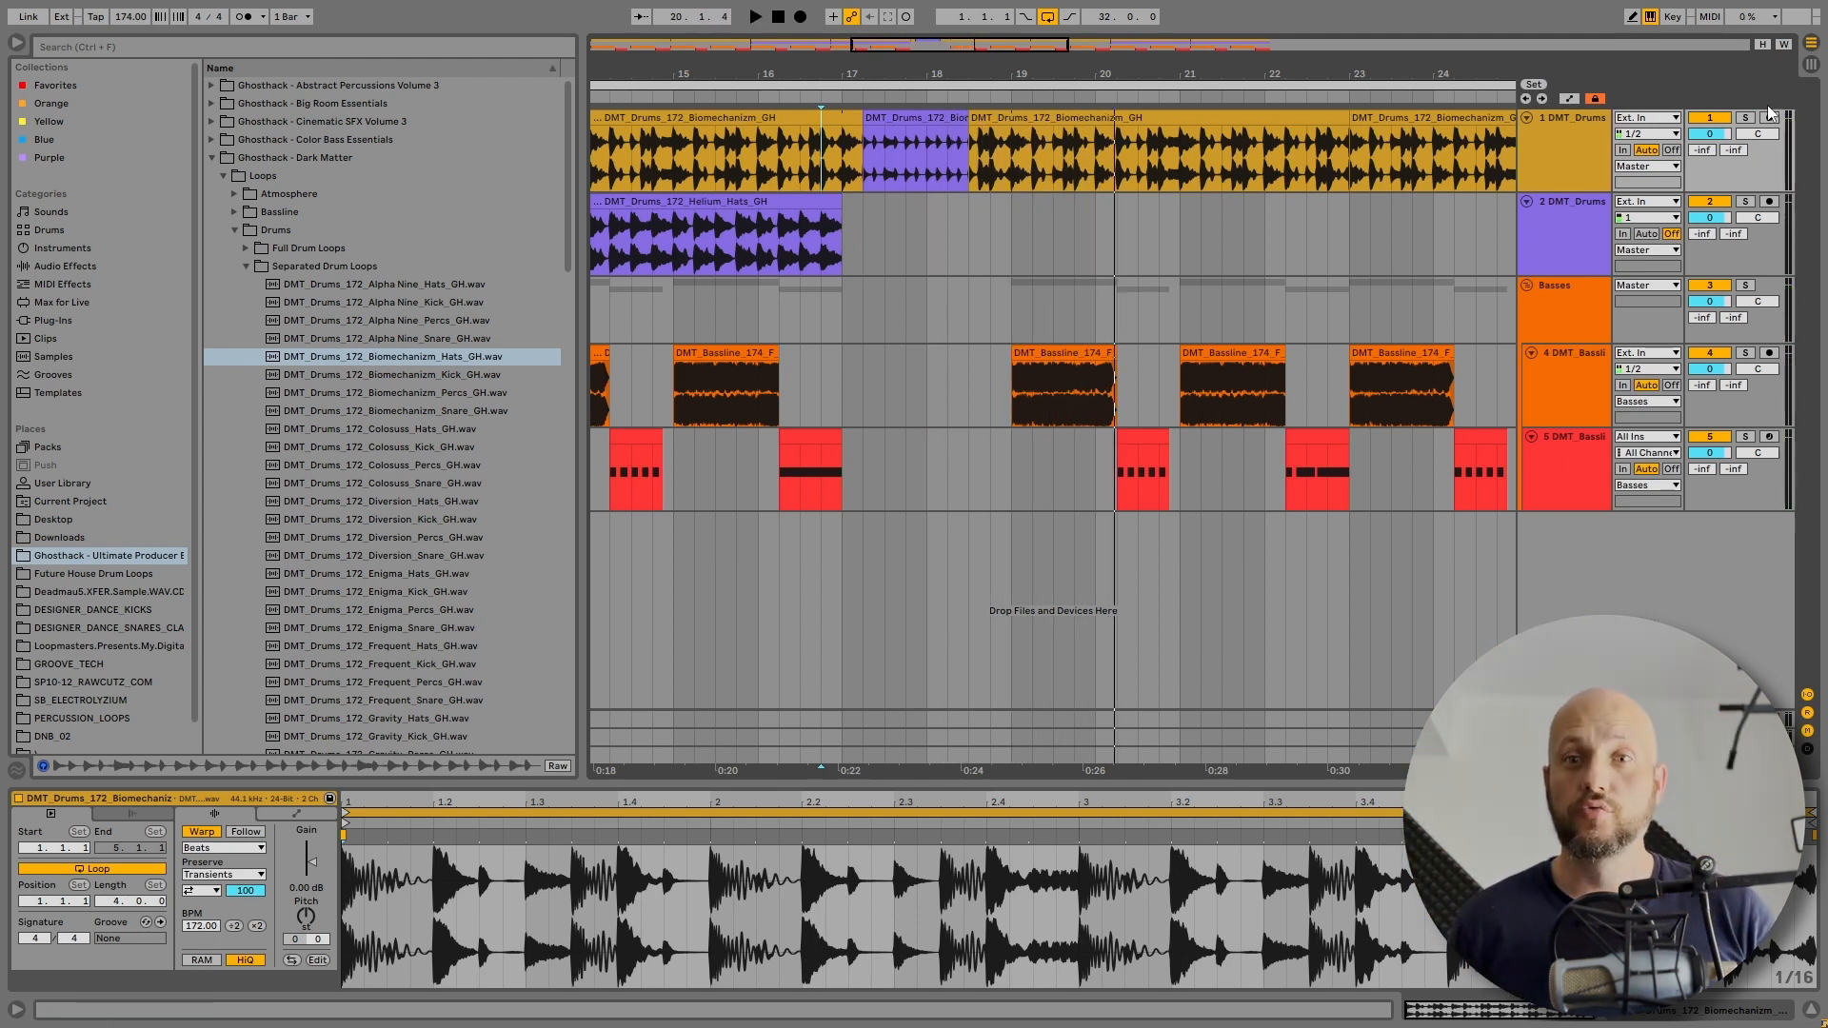
- Search the Ghosthack samples for "rees" and place the Angry Reese 2 150bpm D#min loop in bars 17 to 19 of the first bassline track
left_click(213, 159)
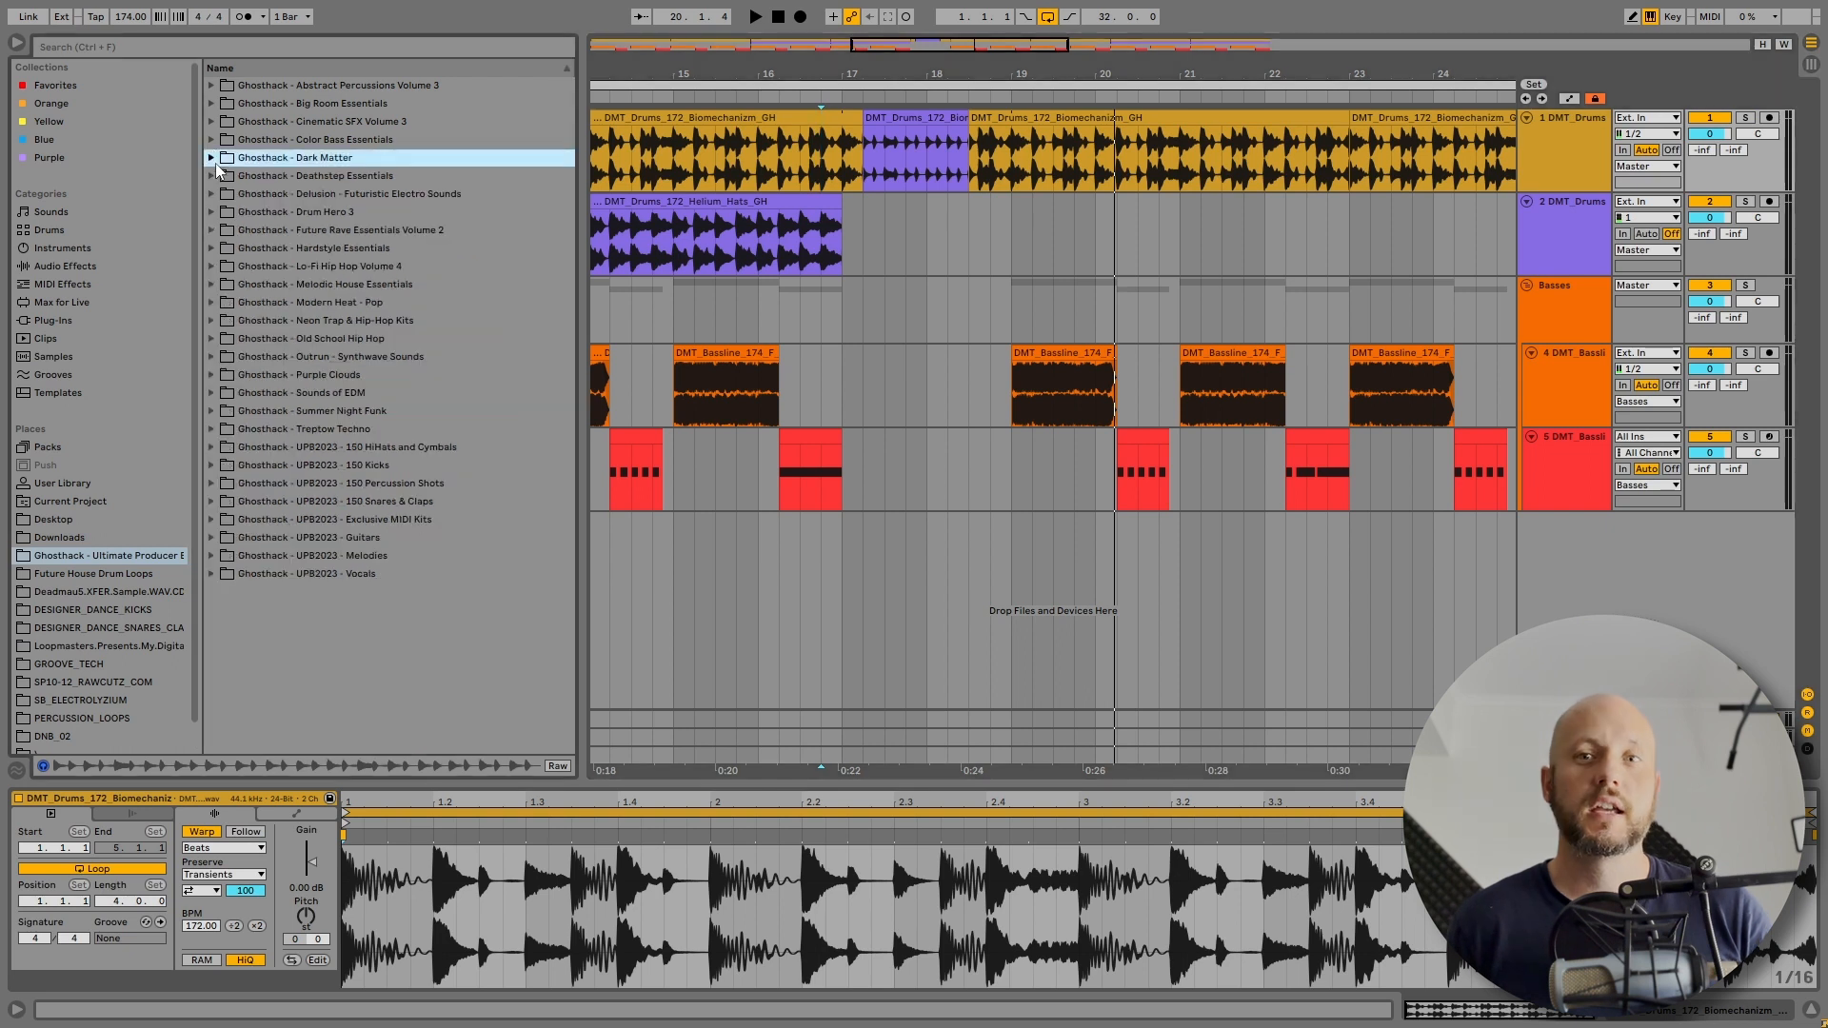
left_click(317, 394)
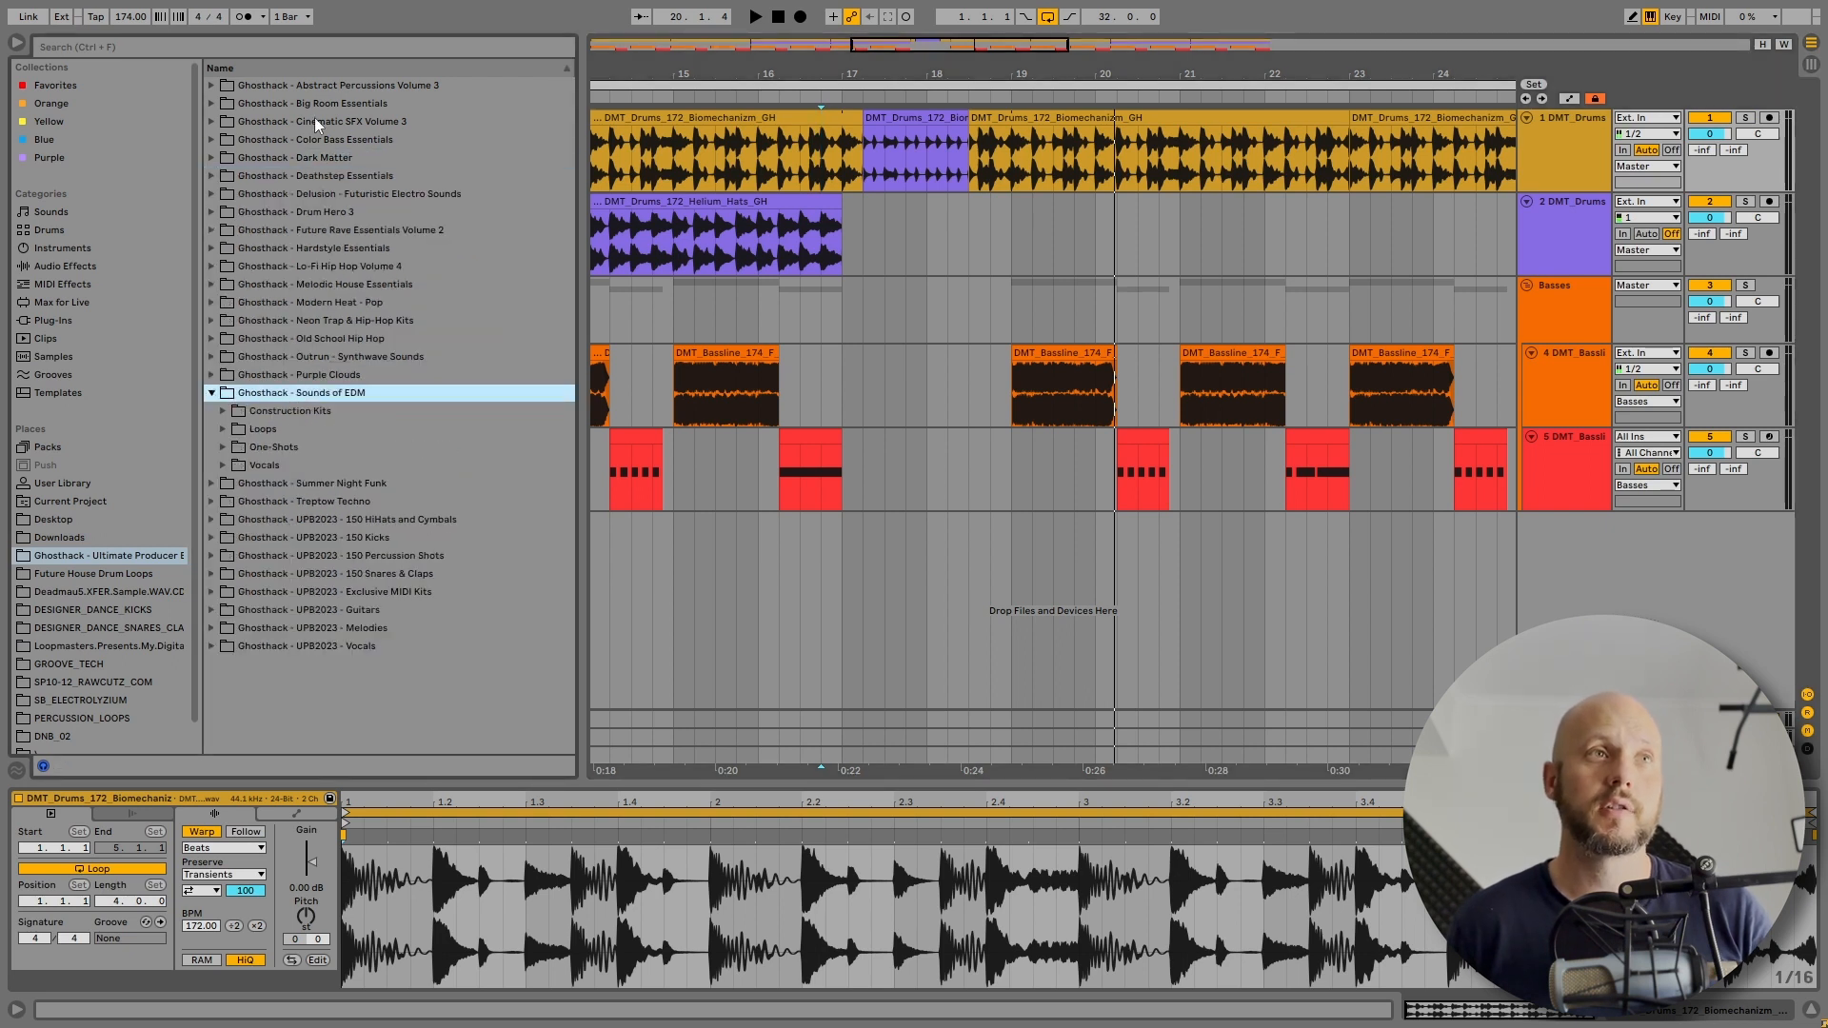
left_click(328, 43)
type("rees")
left_click(282, 248)
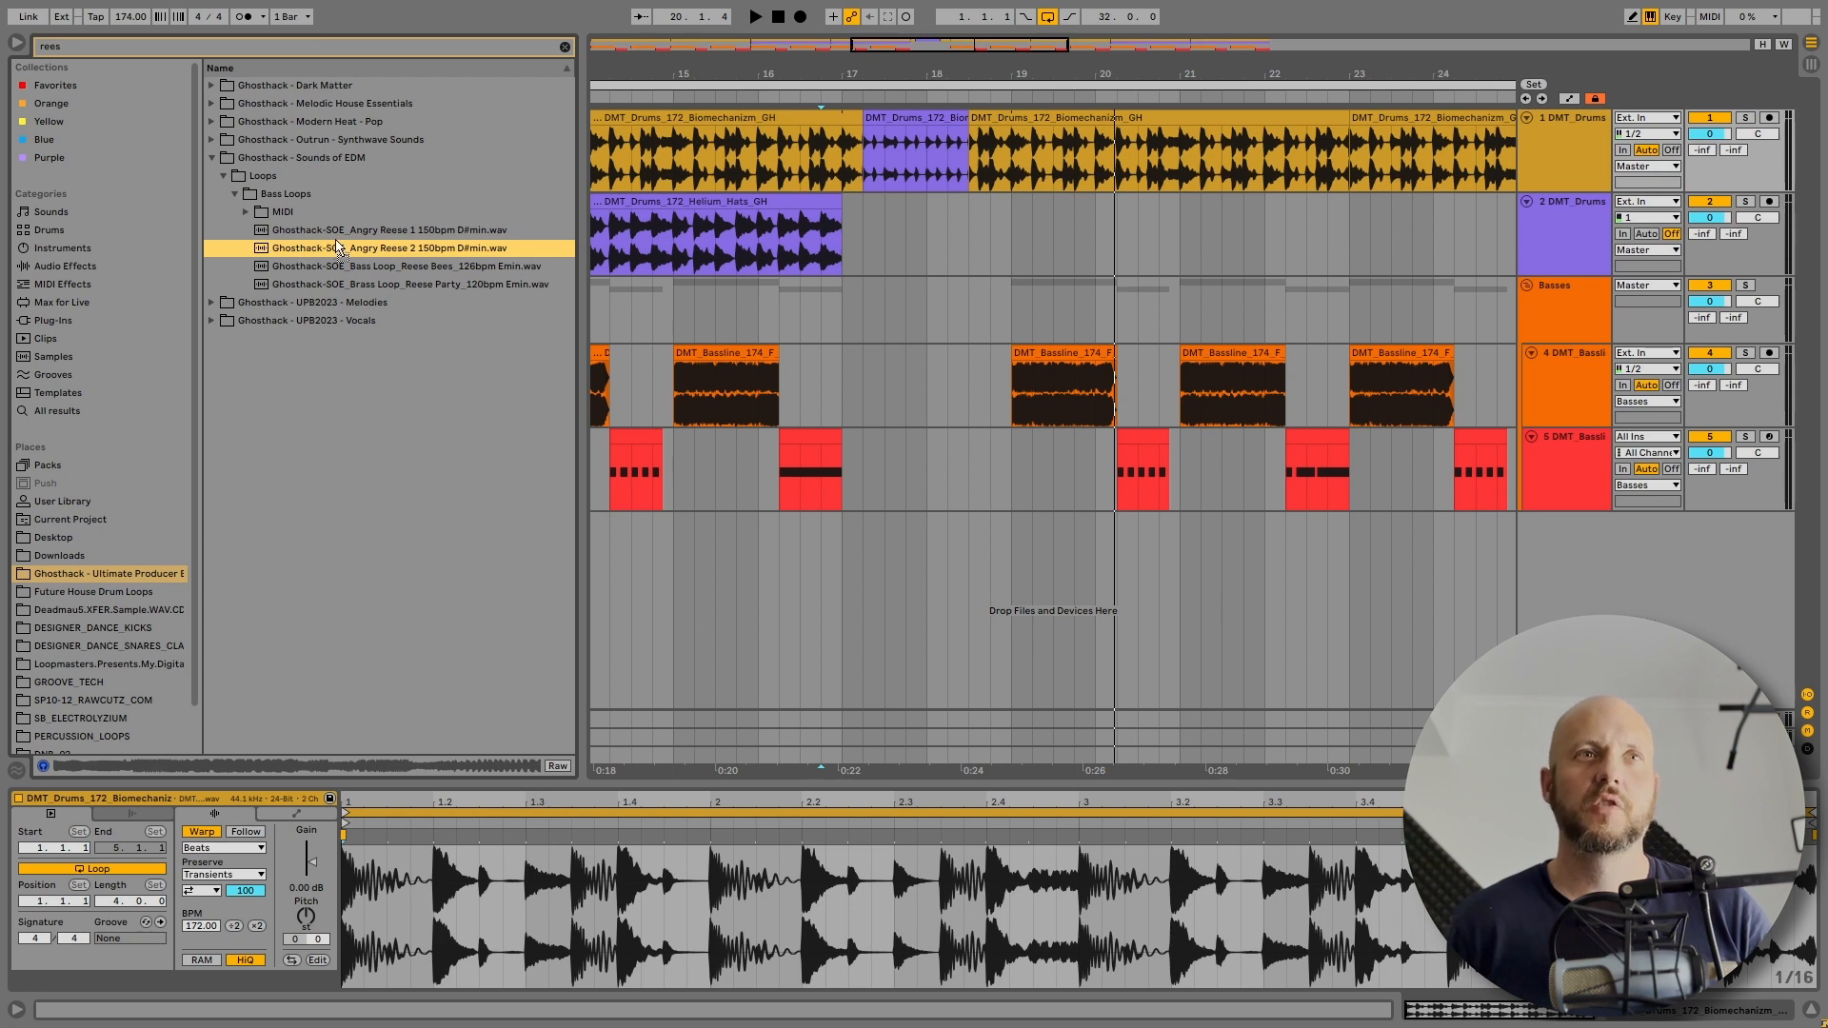
left_click_drag(337, 245, 845, 544)
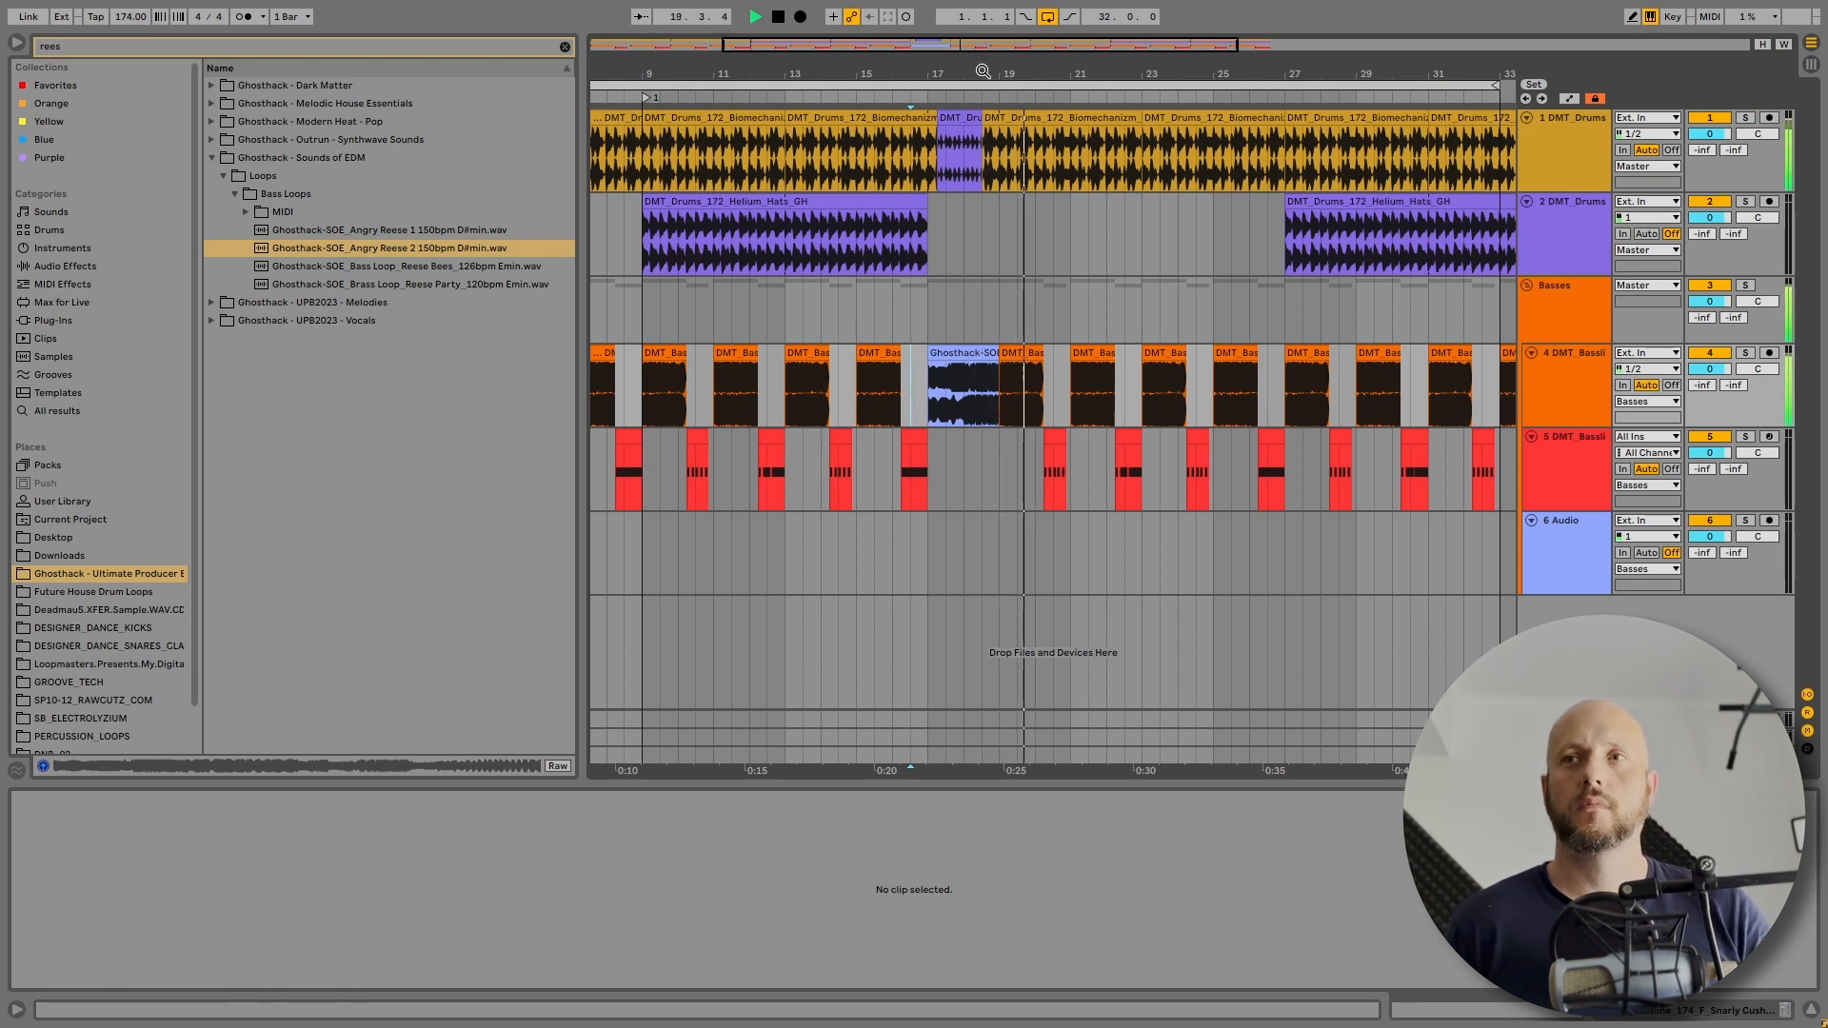
left_click(963, 354)
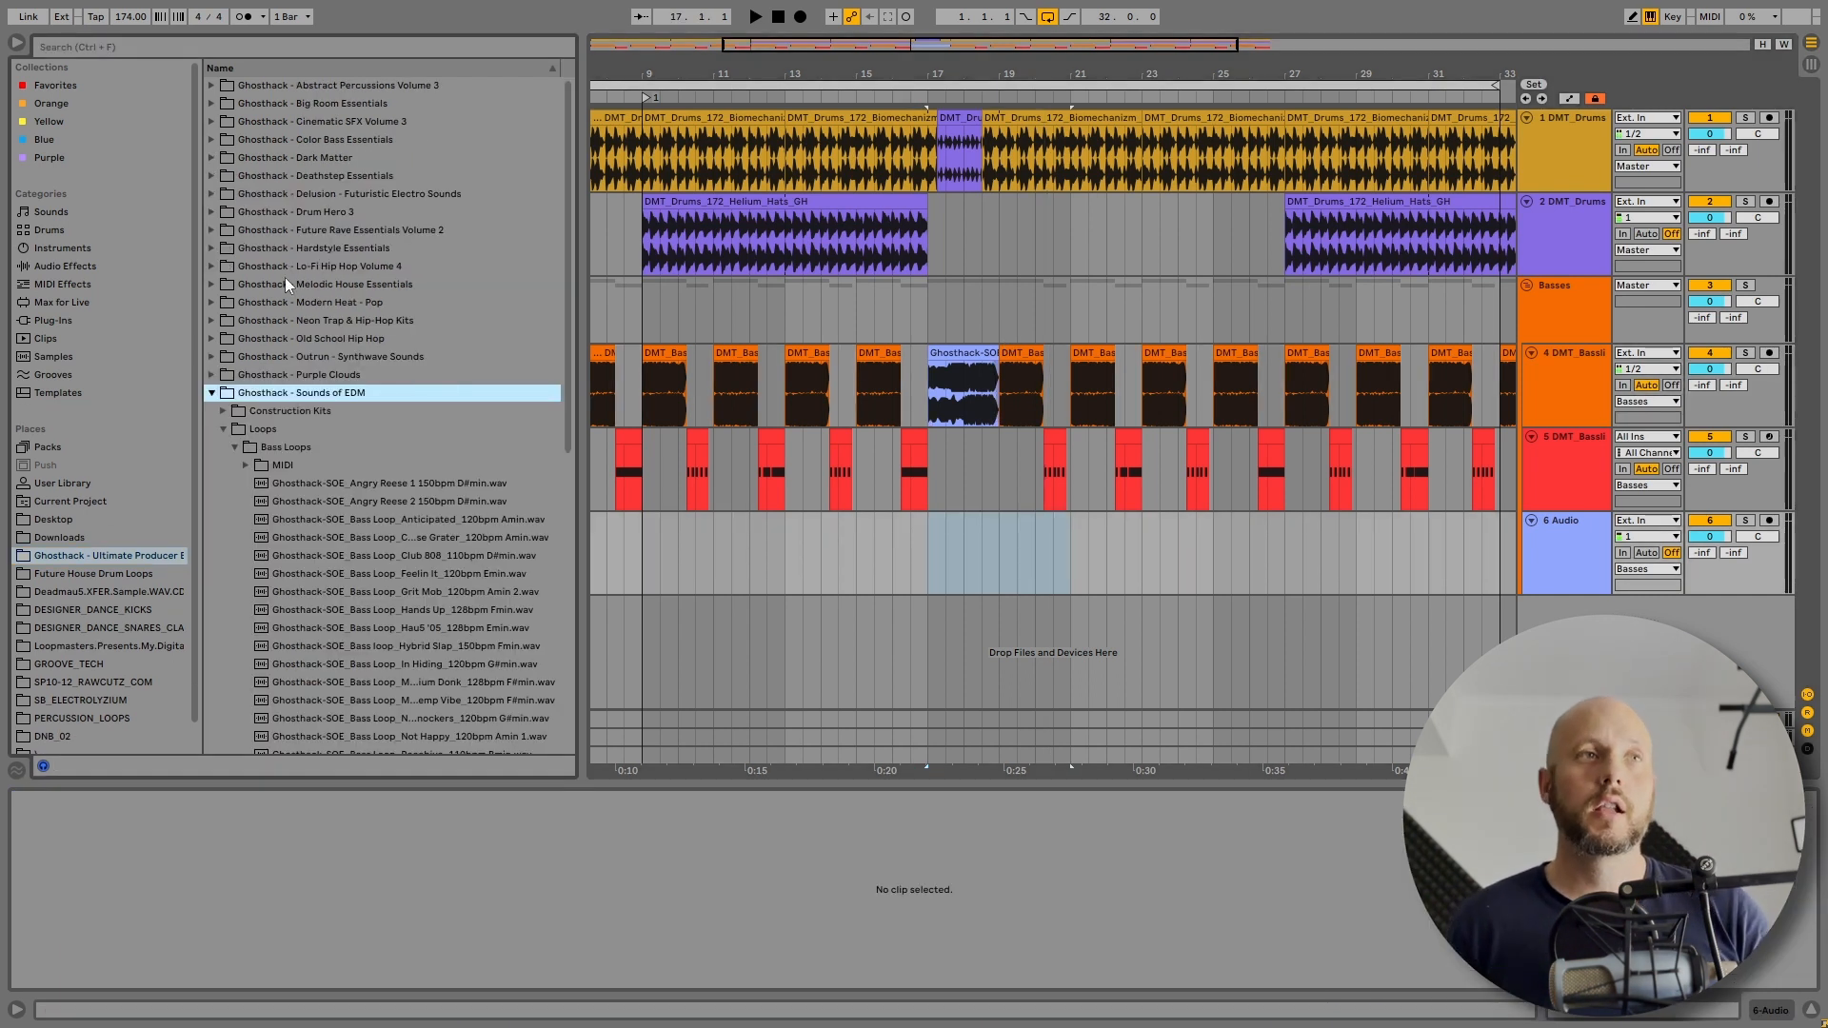
- Browse the Dark Matter one-shot FX and place DMT_FX_Teknik_GH at bar 17 on the empty audio track
left_click(265, 160)
left_click(213, 159)
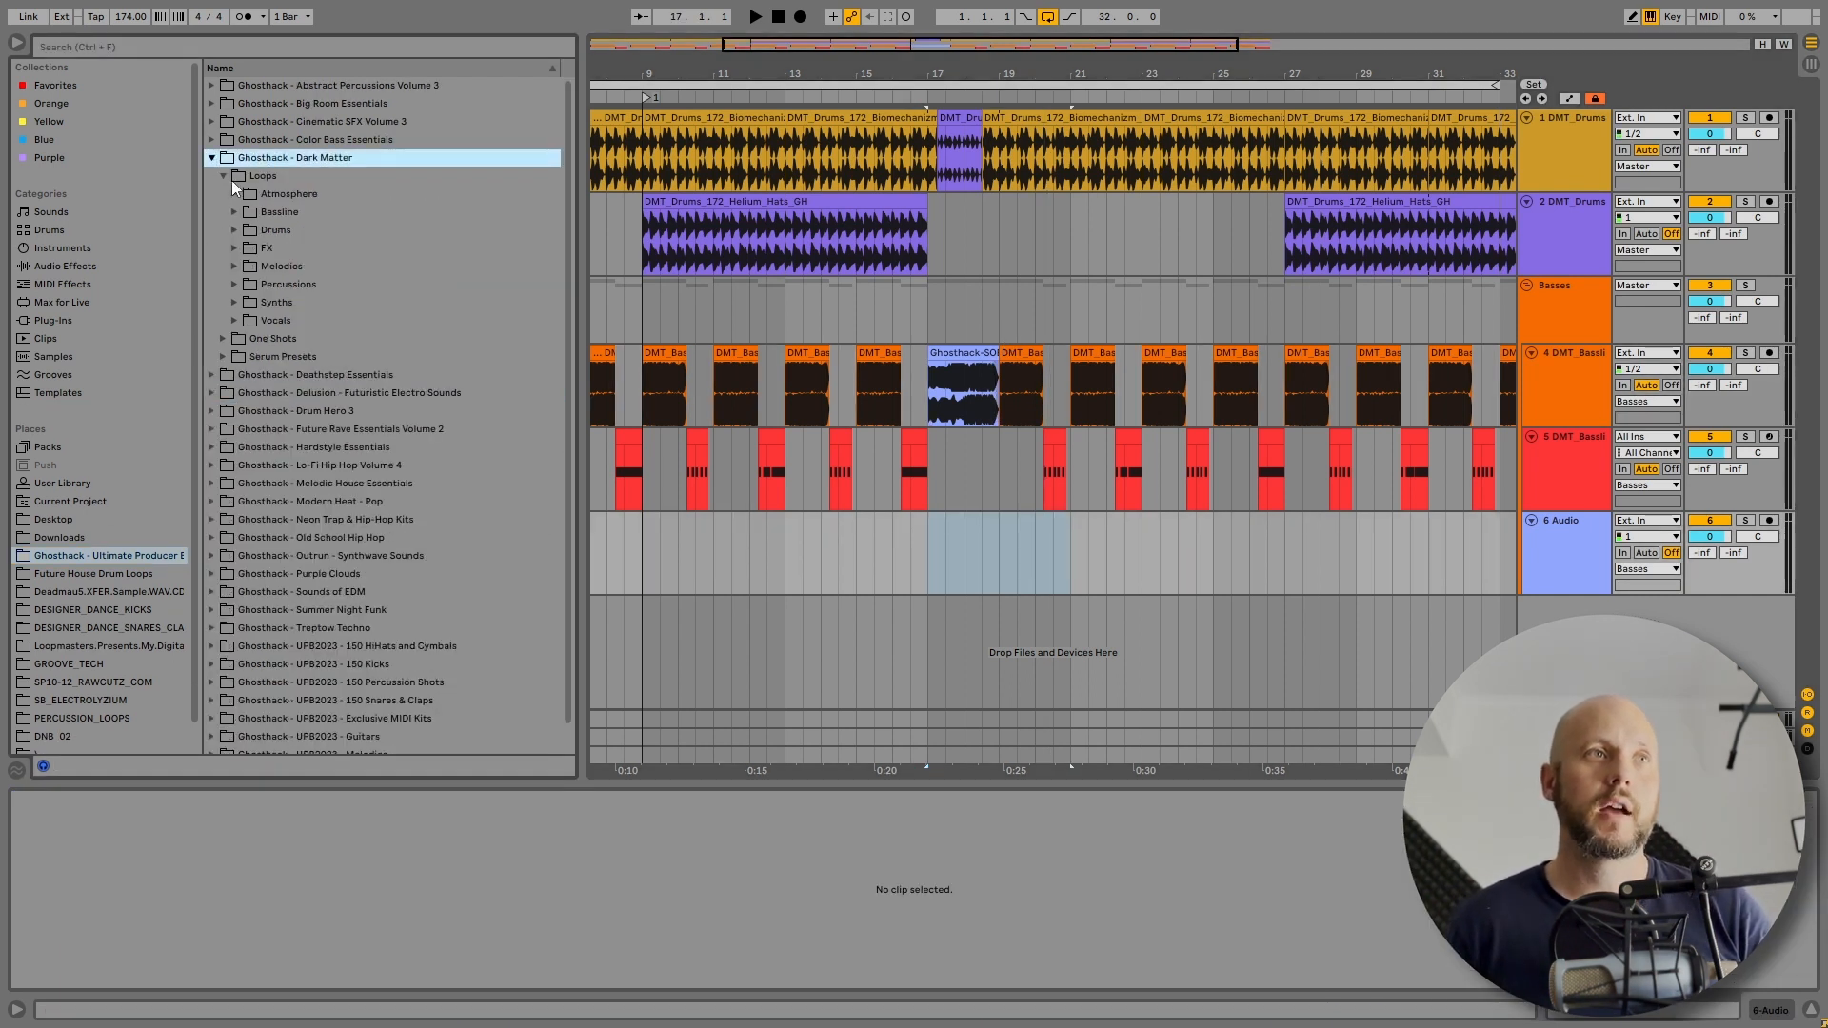
left_click(223, 175)
left_click(220, 196)
left_click(222, 194)
left_click(234, 266)
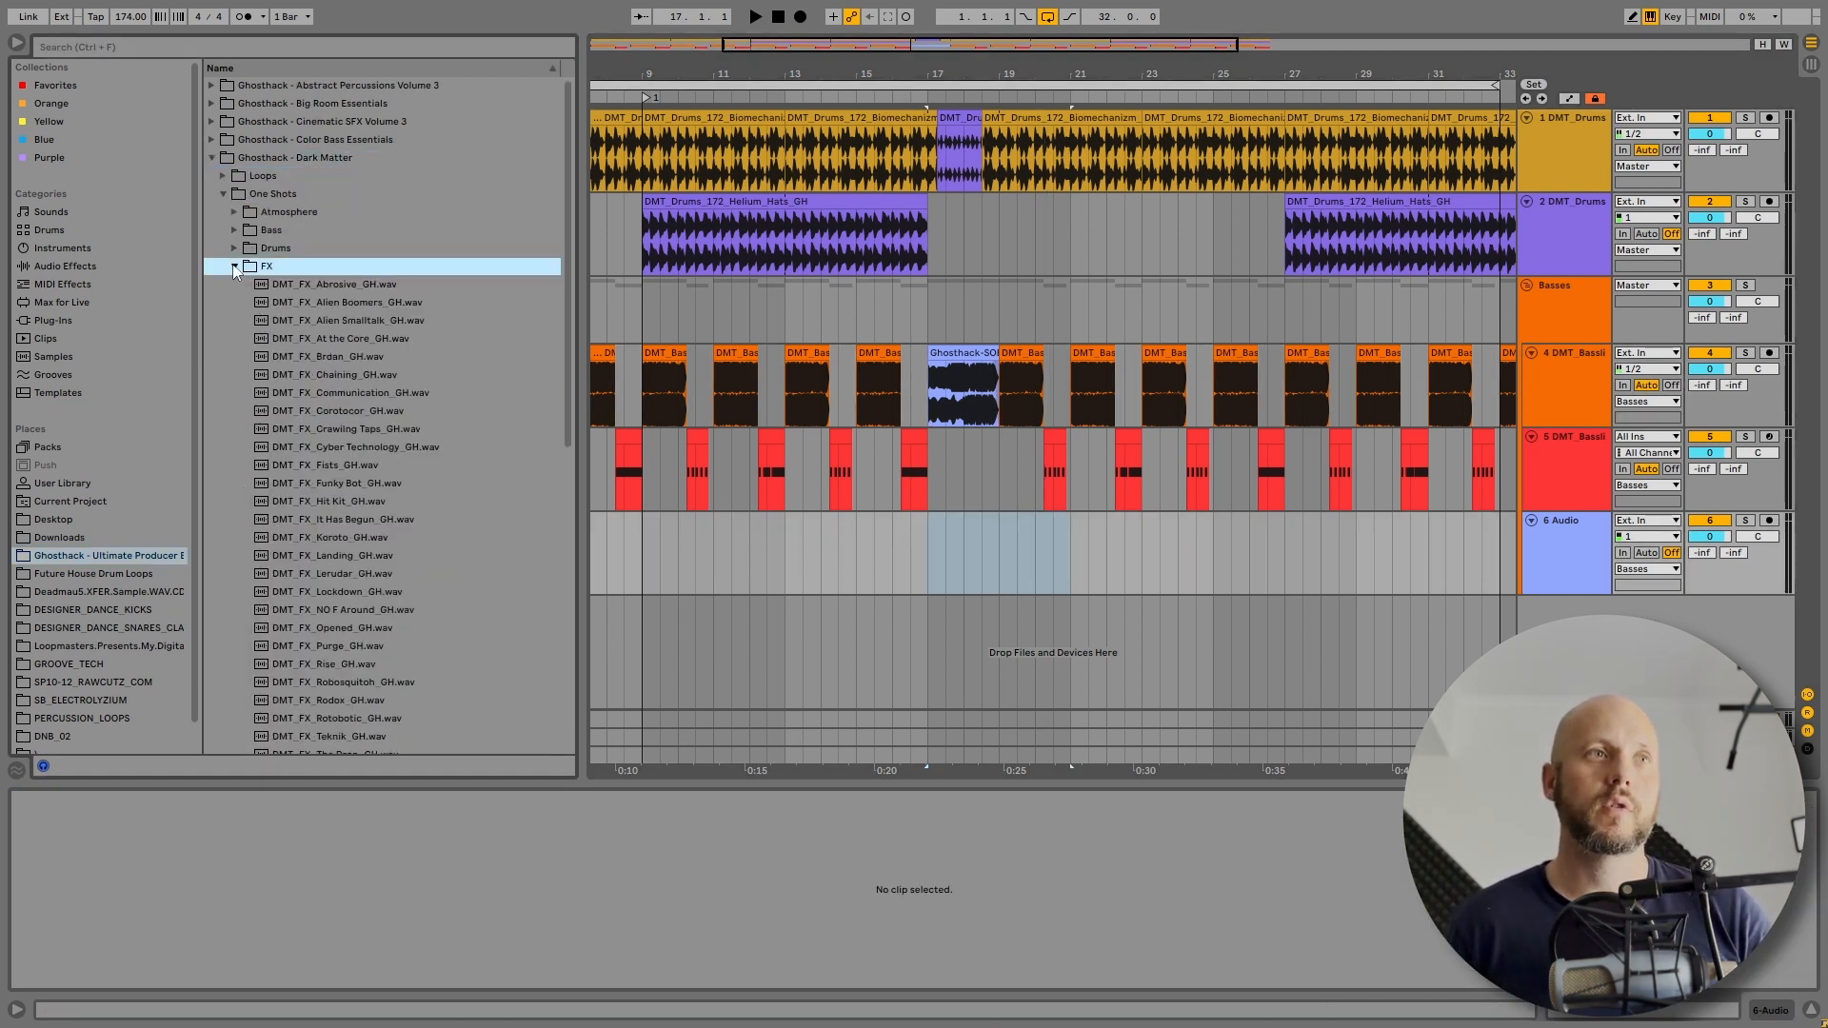
scroll(353, 577, "down", 3)
left_click(380, 523)
scroll(381, 523, "down", 2)
left_click(381, 522)
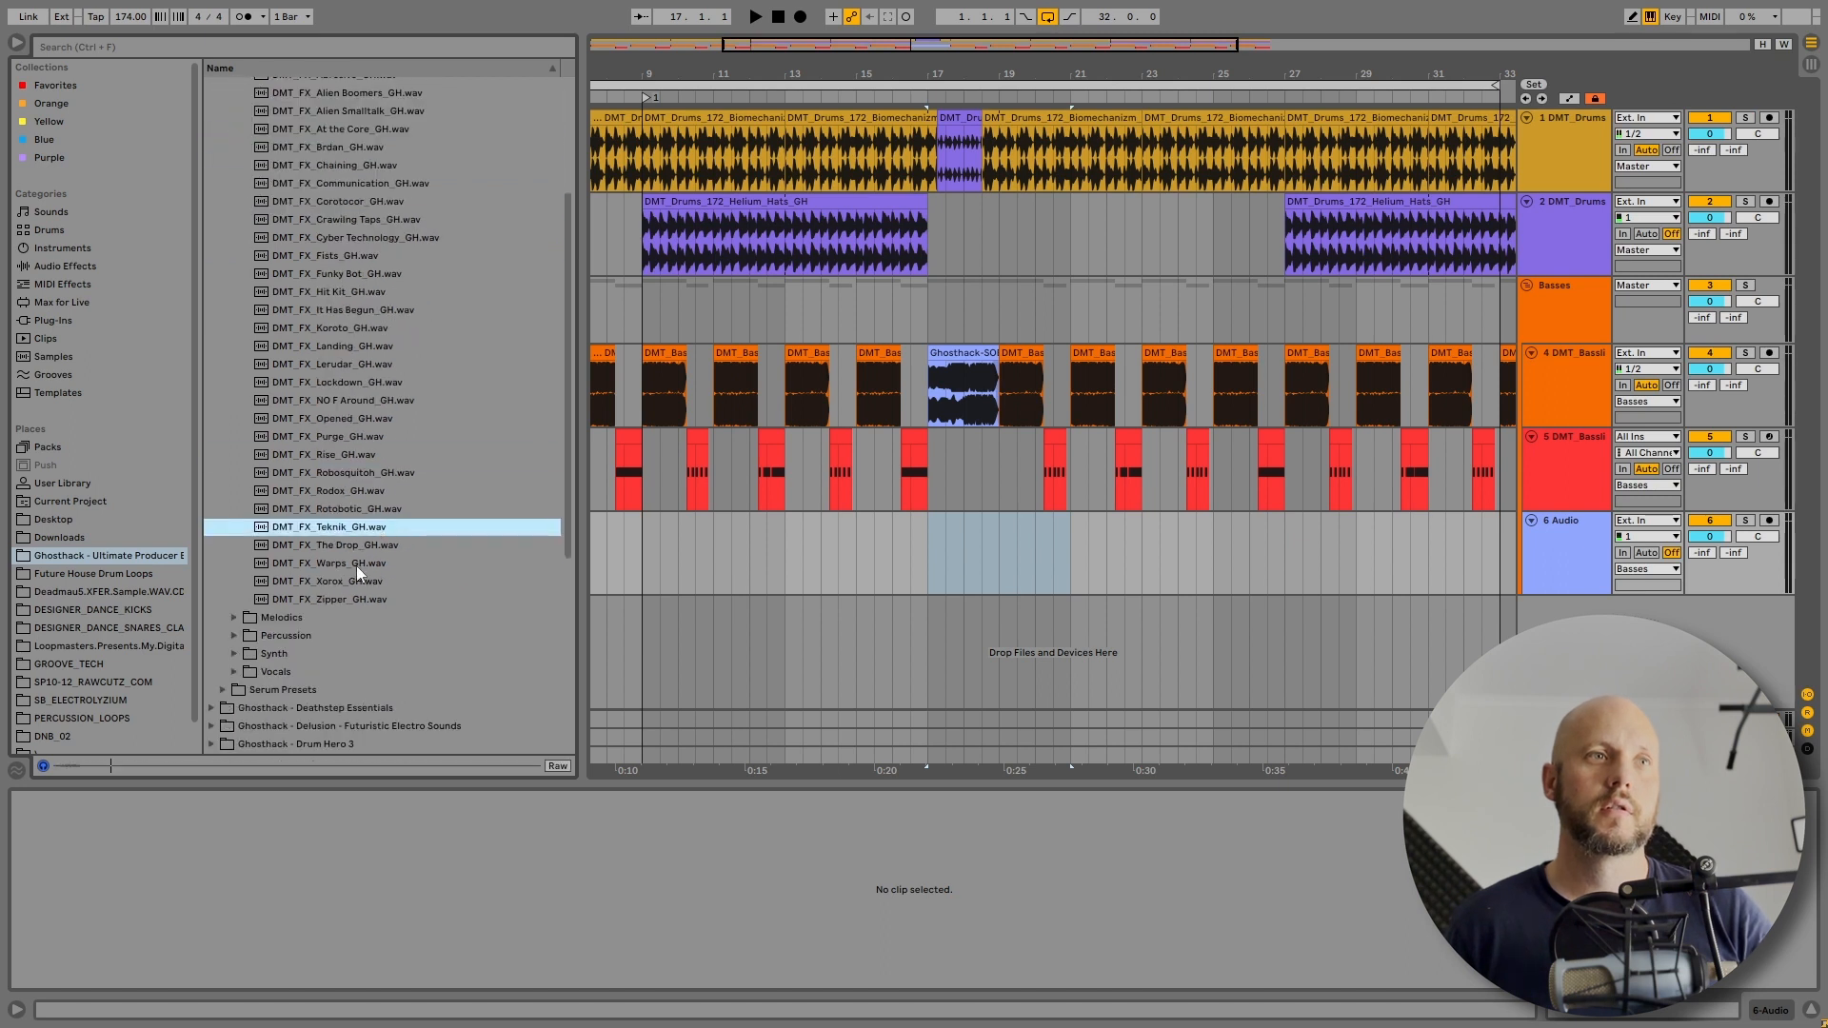
left_click_drag(346, 530, 929, 542)
- Turn off warping and looping on the Teknik FX clip, transpose it by -12 semitones, and play it back
key("plus")
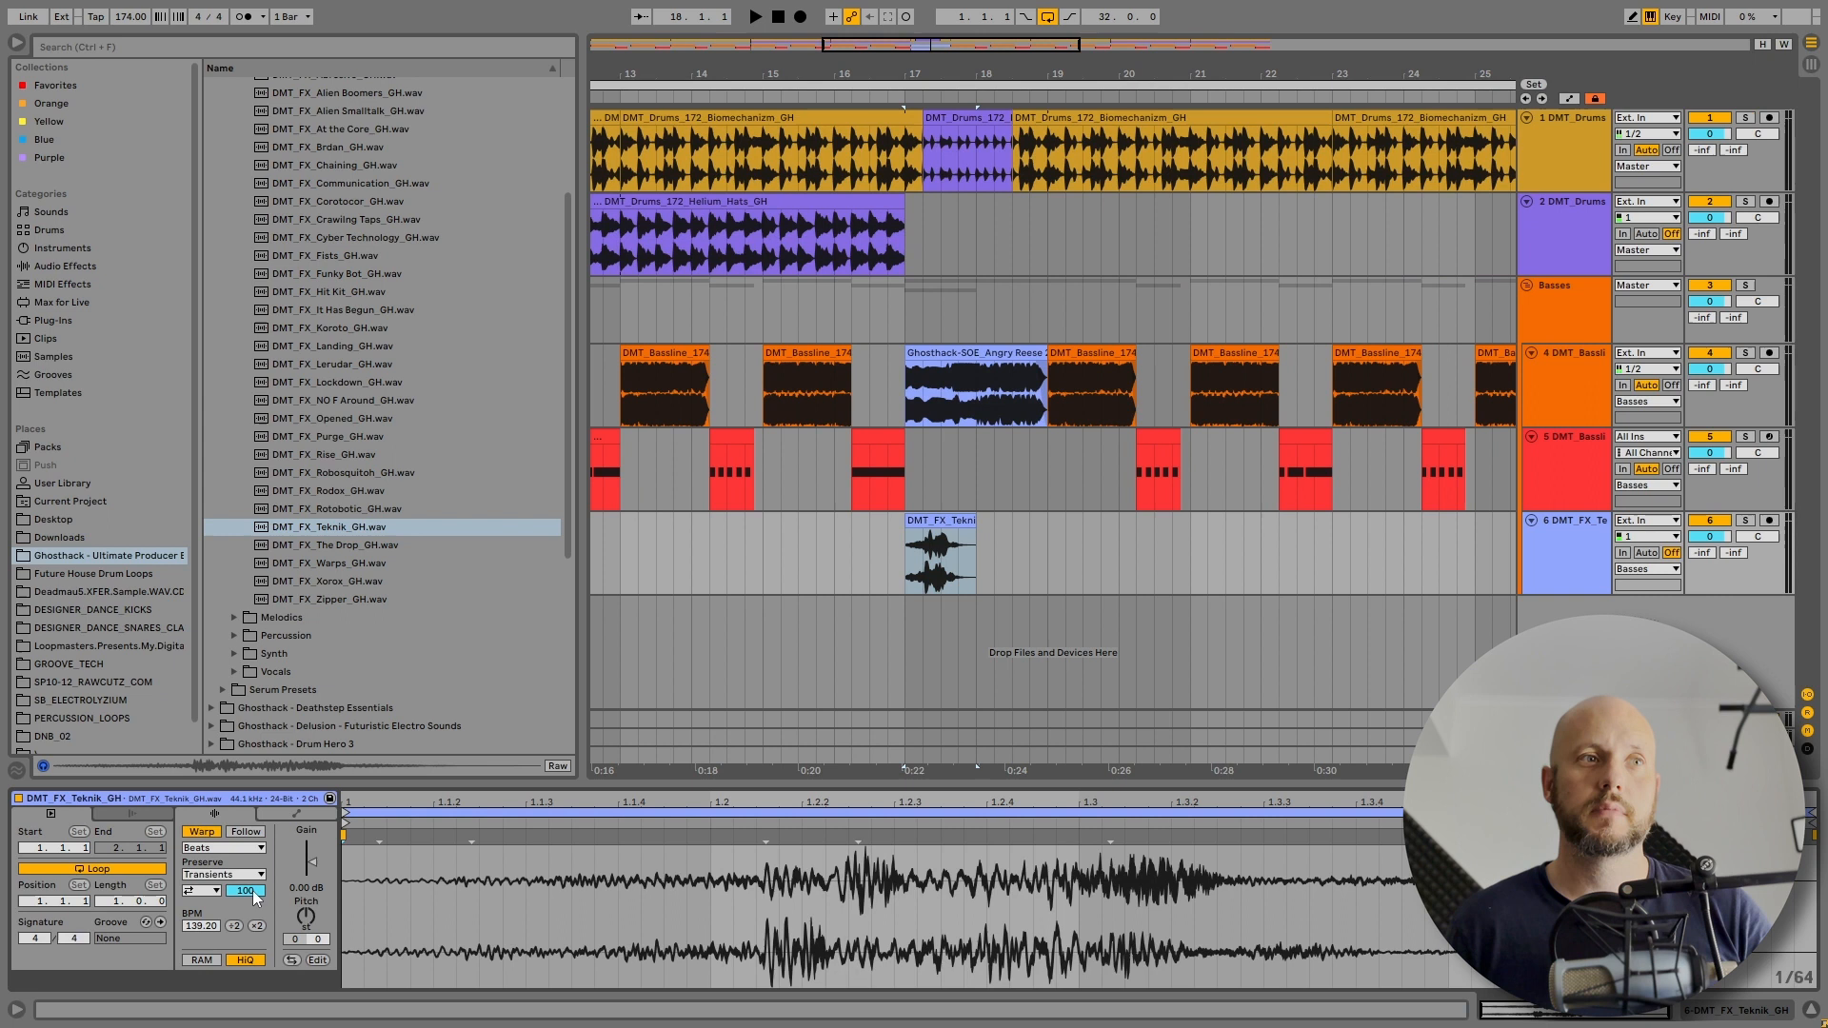
left_click(215, 835)
type("-12")
key("Return")
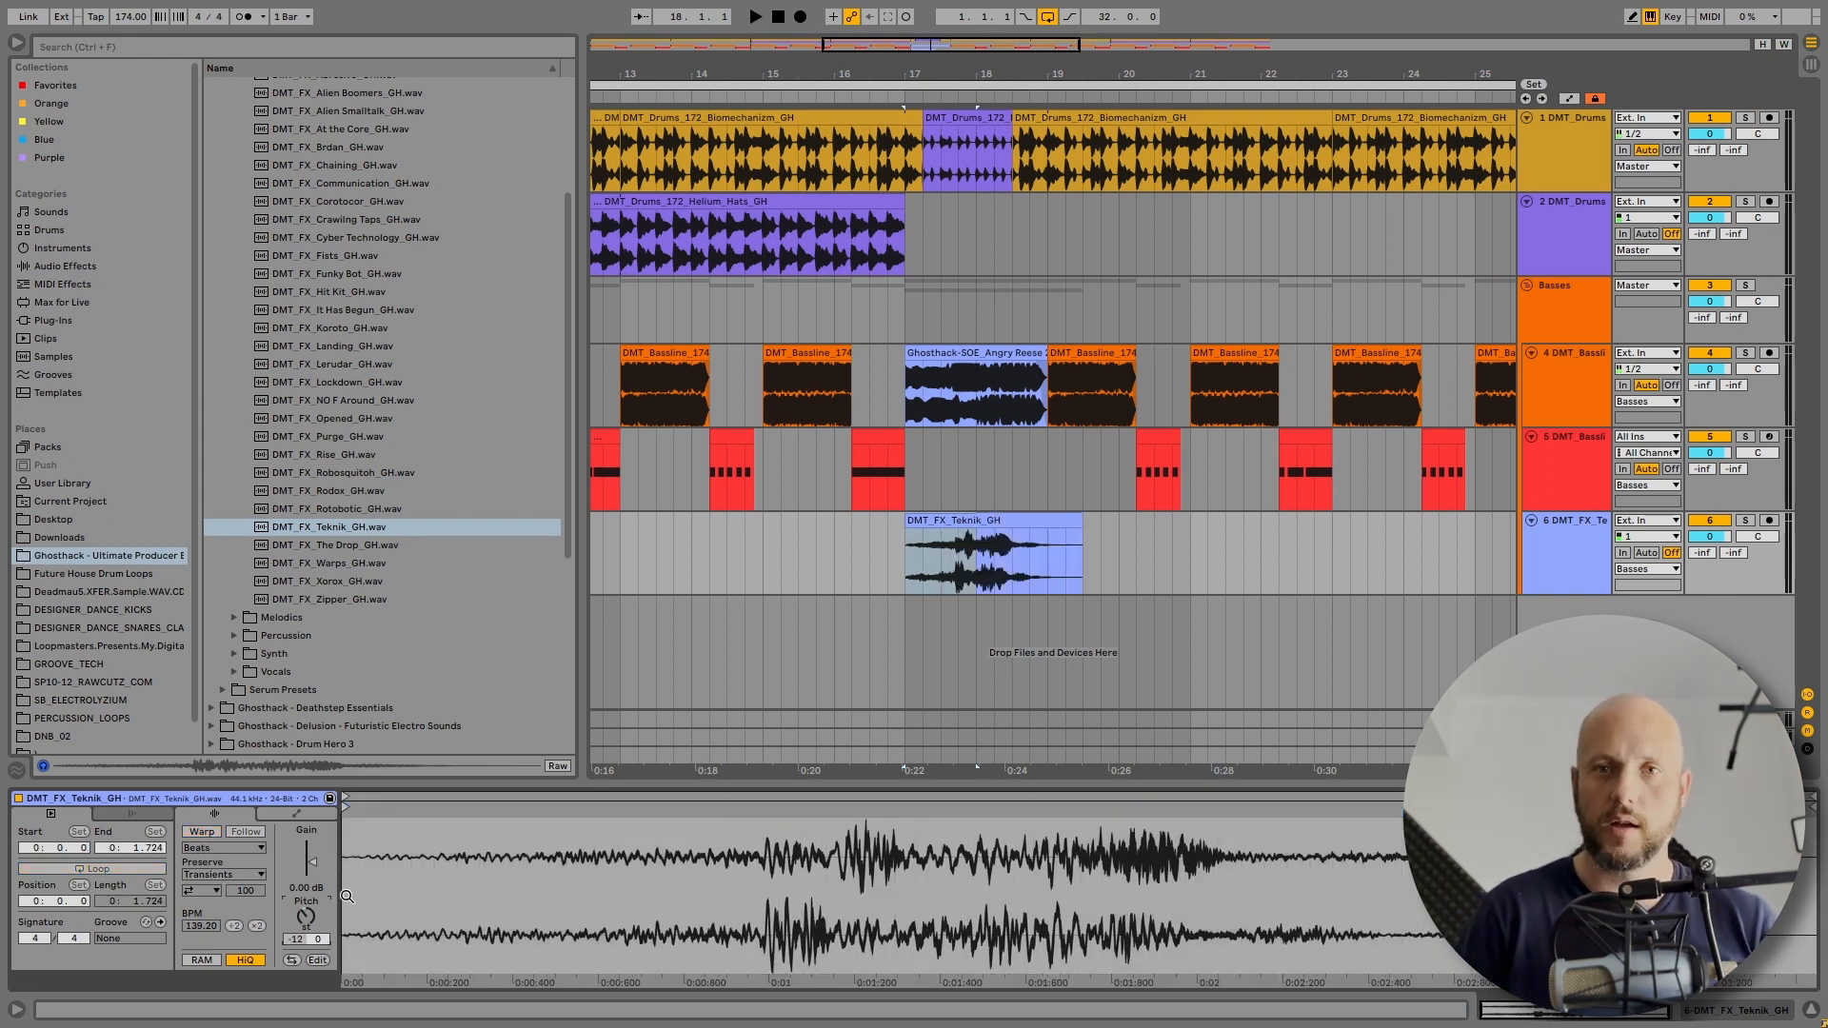
key("space")
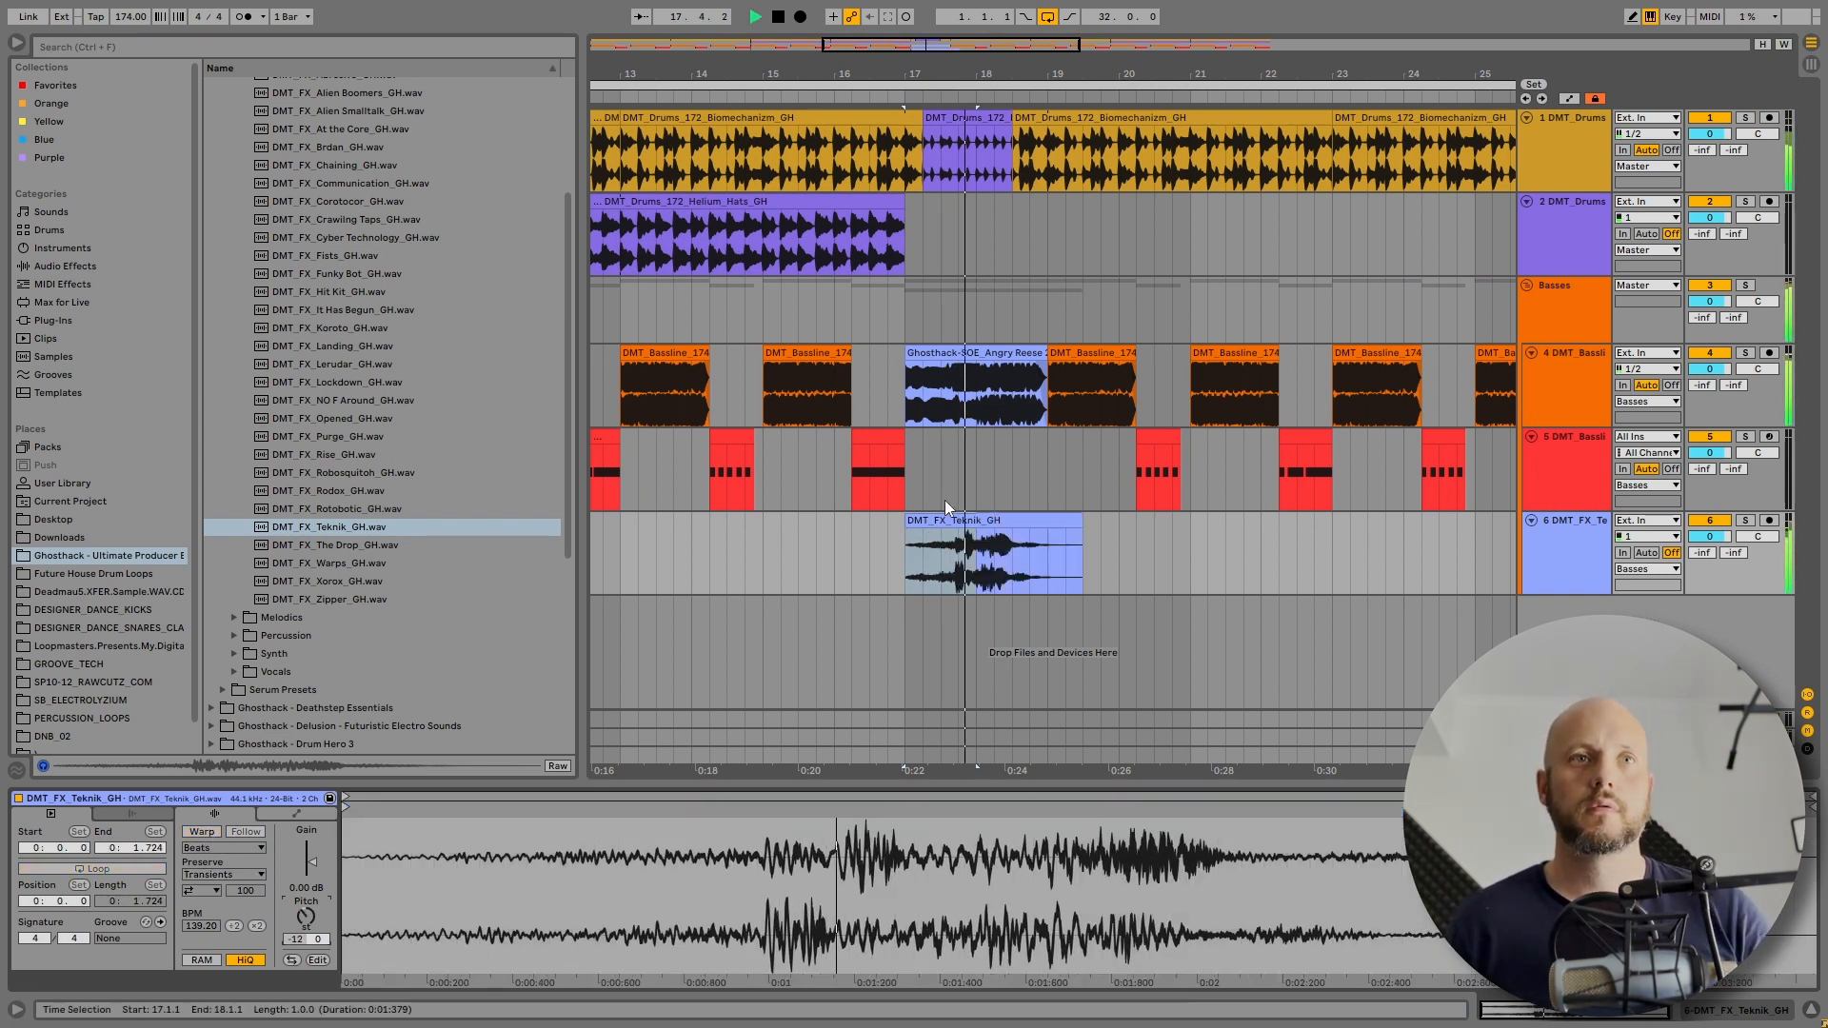
- Add a Vocoder to the Teknik FX track and set its carrier to Modulator
left_click(1059, 519)
key("space")
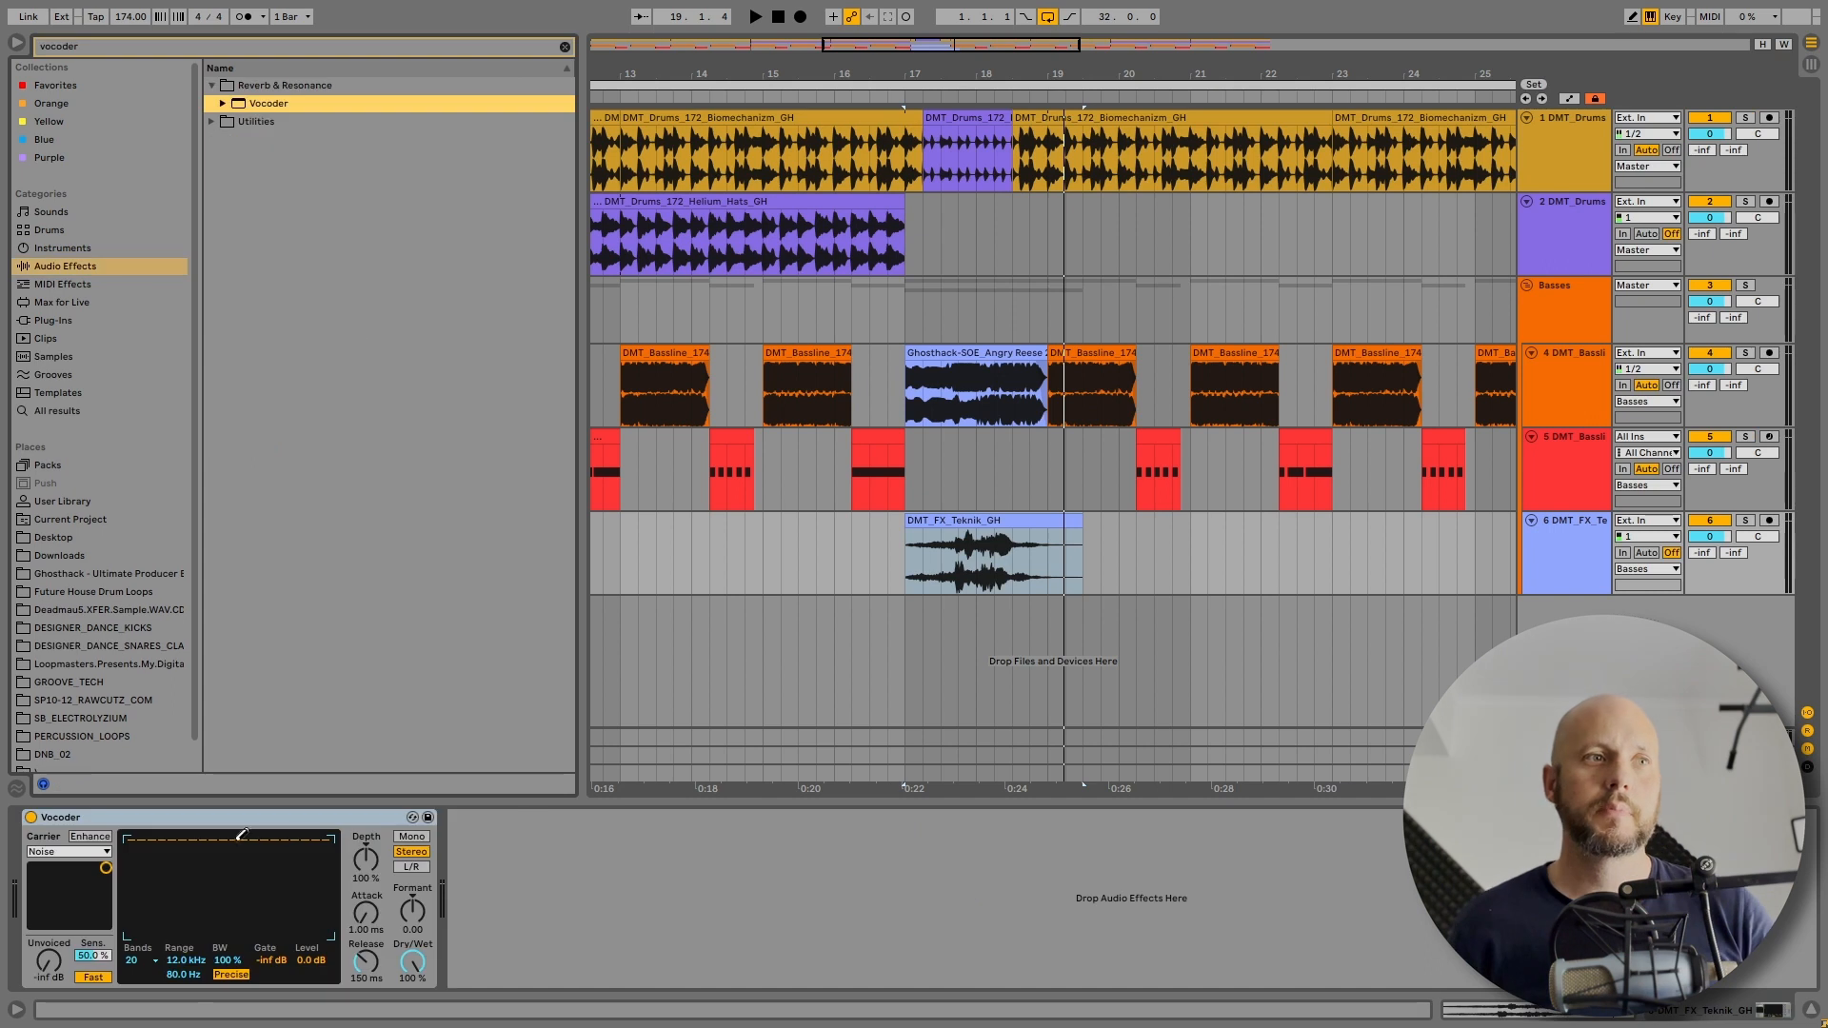
left_click(84, 852)
left_click(73, 894)
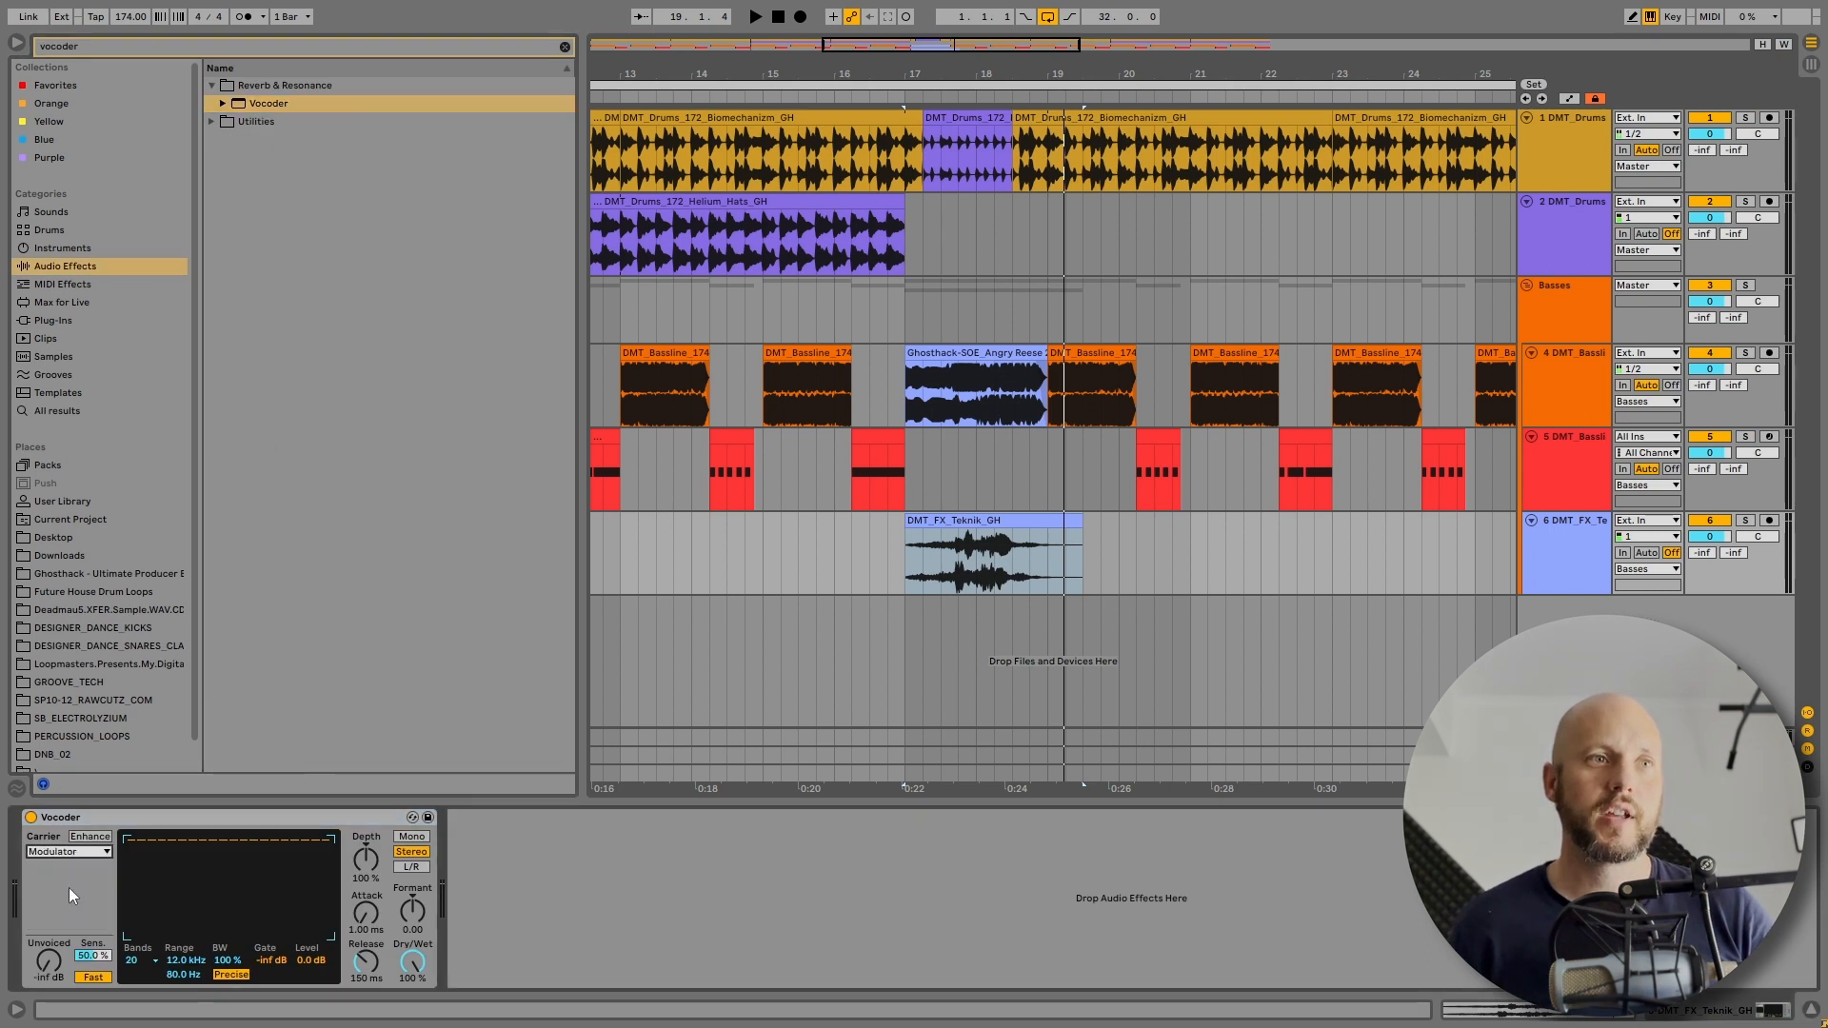
- With the Teknik FX track soloed, lower the Vocoder's low bands and add Chorus-Ensemble and OTT, with OTT output at 5.10 dB
key("space")
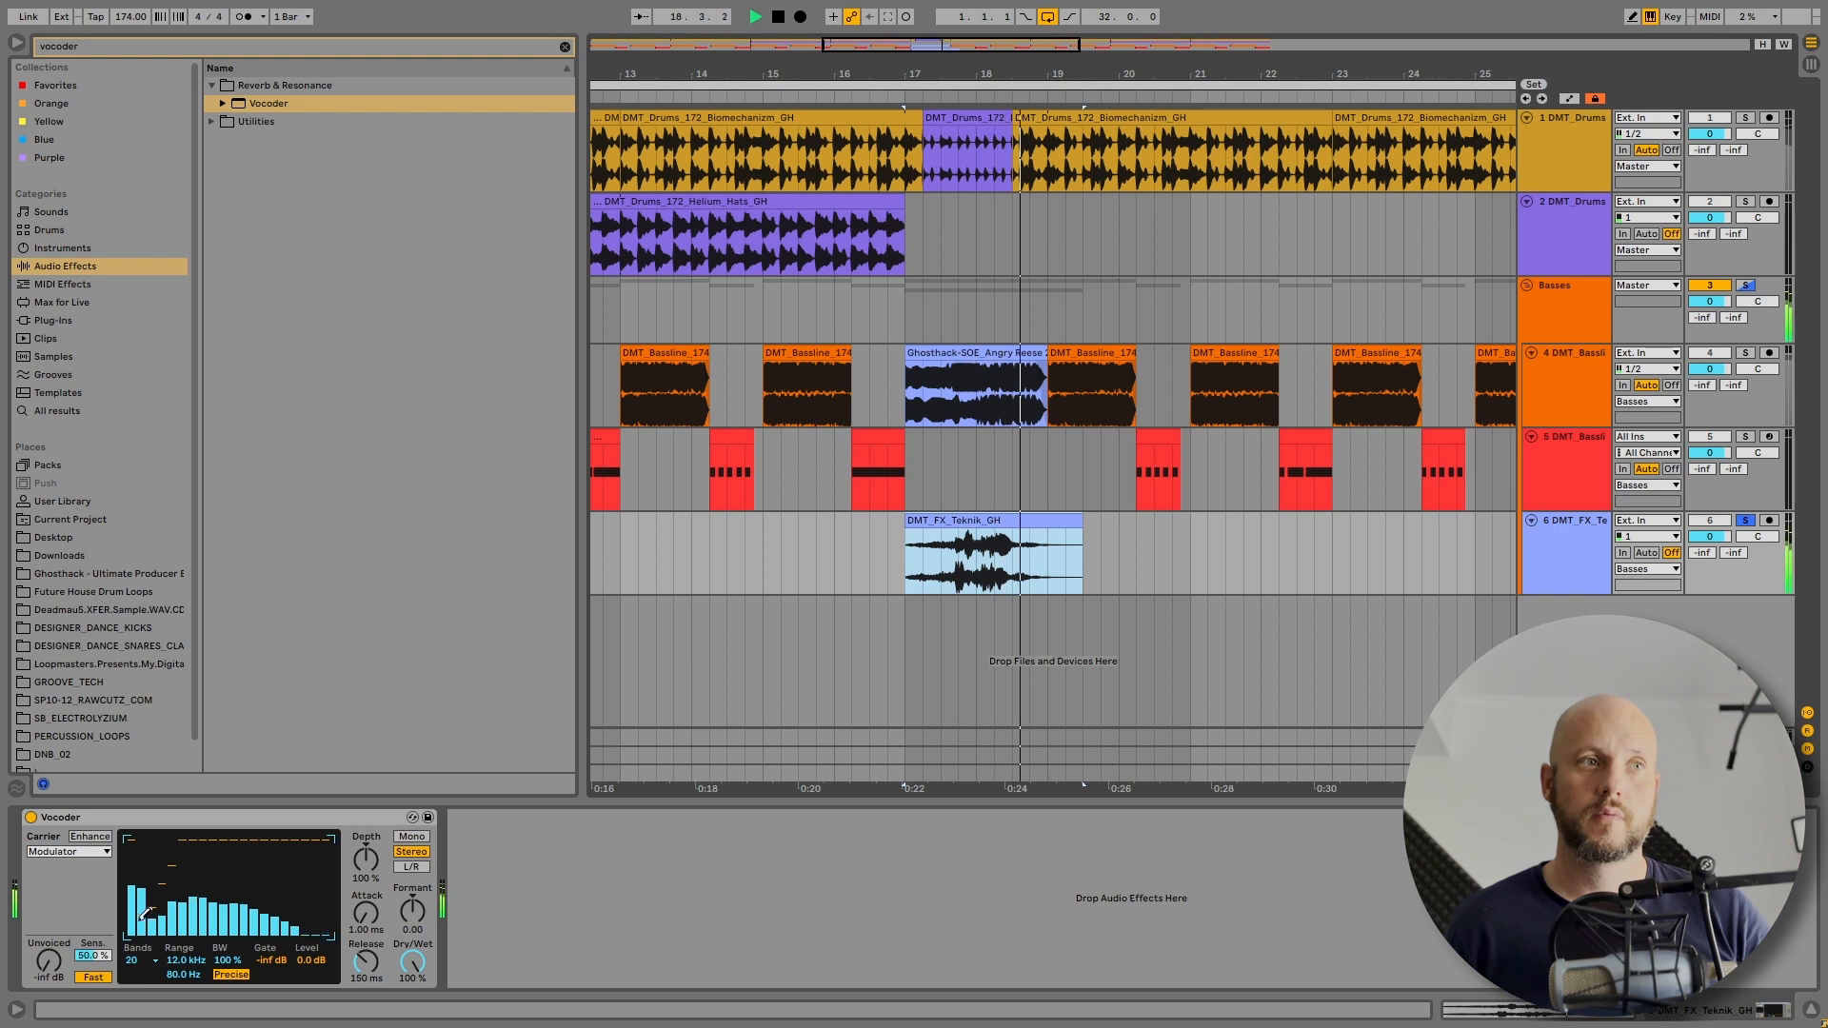
key("space")
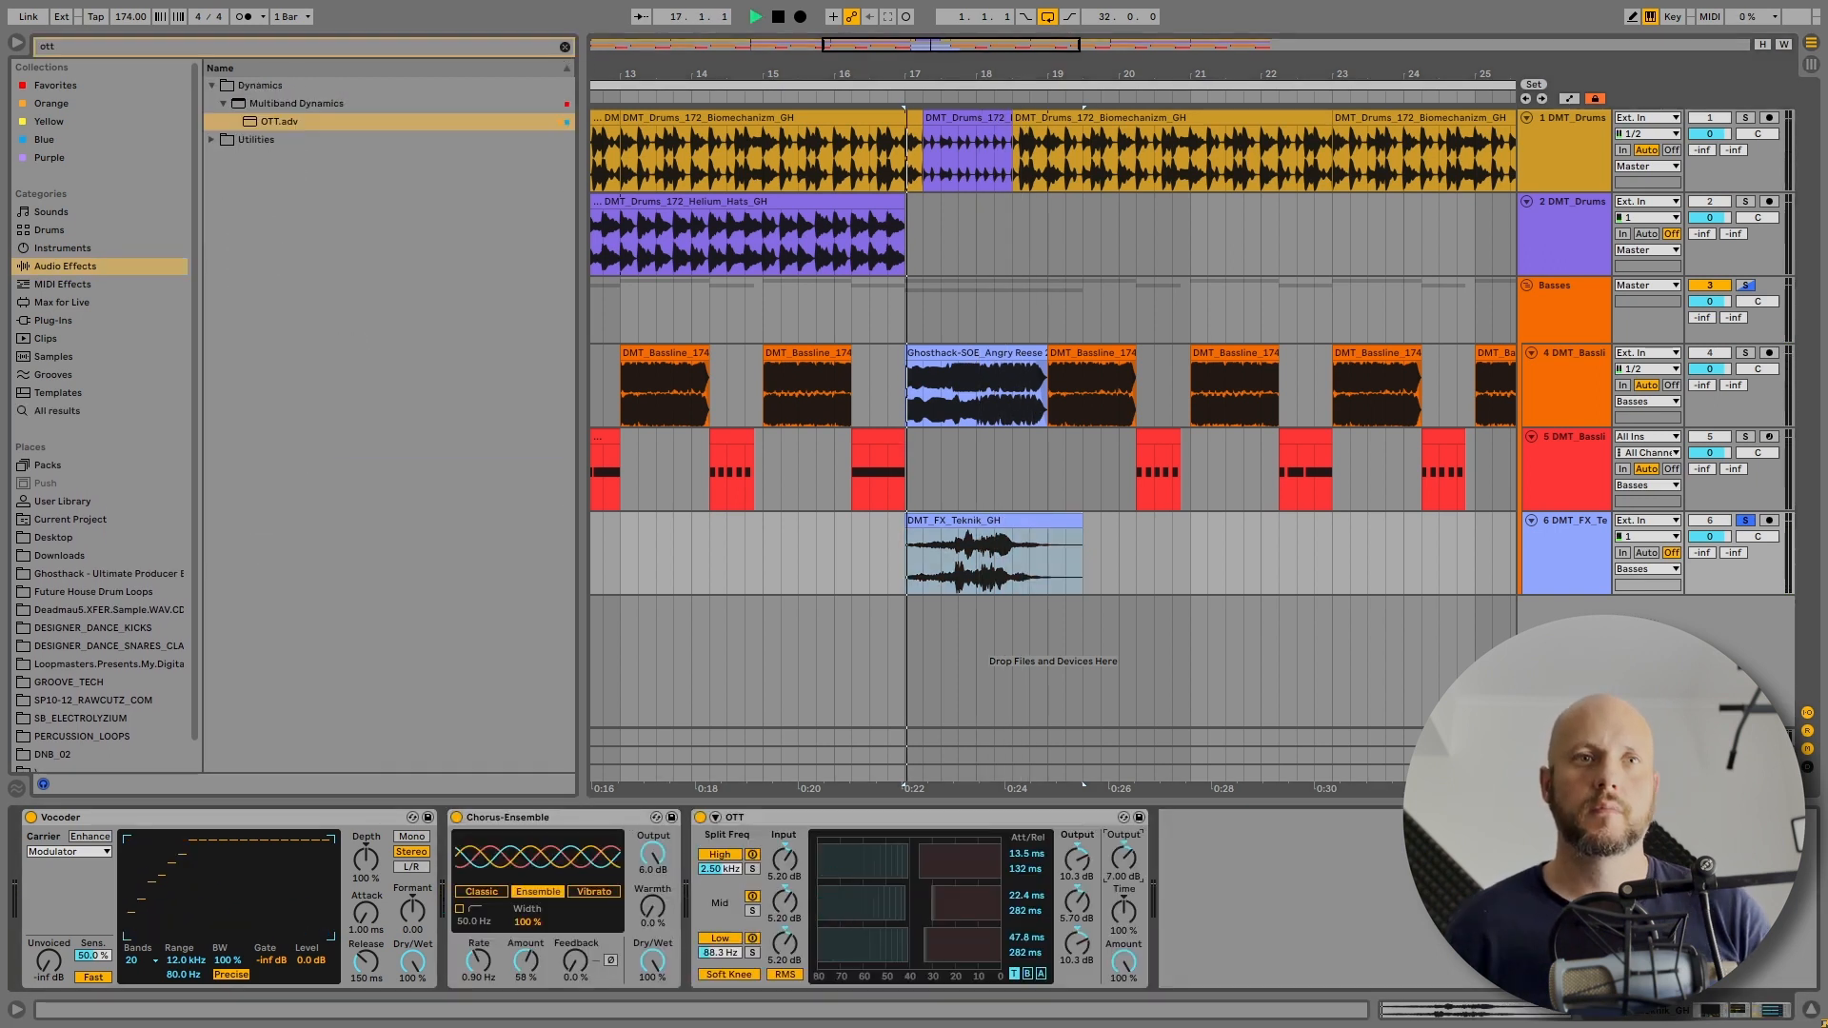
key("space")
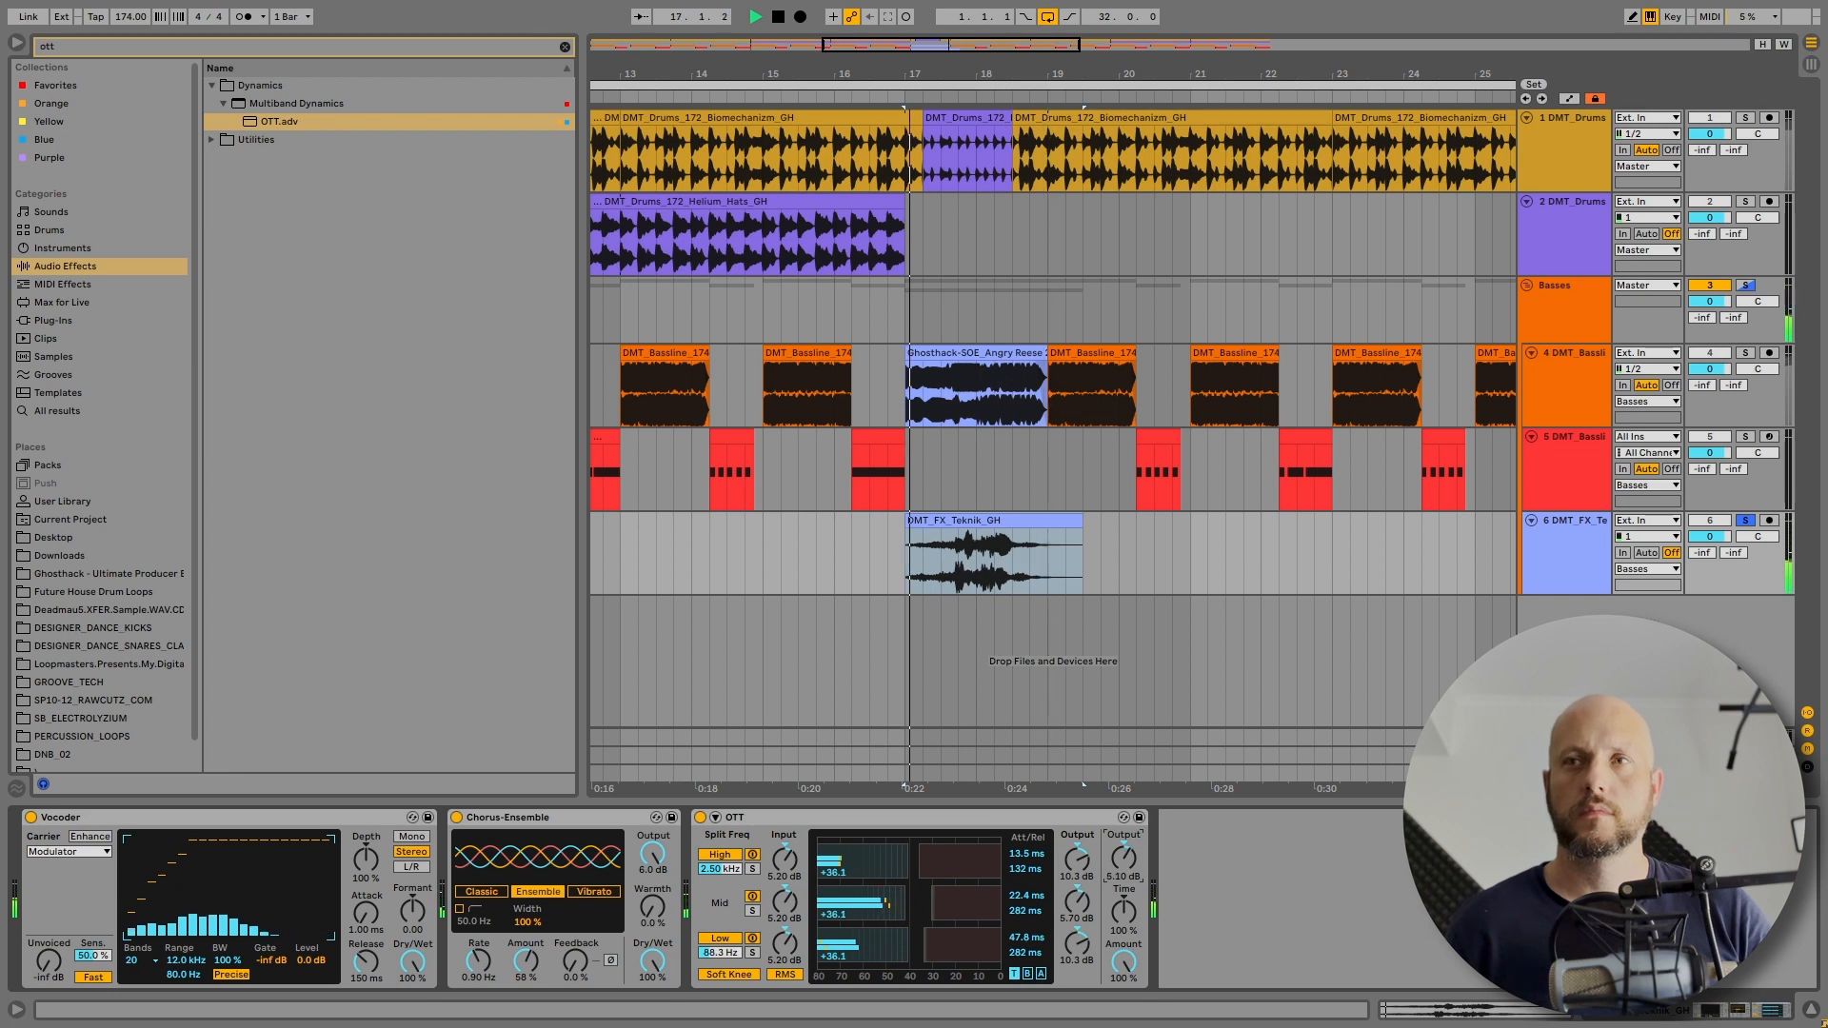
- Trim the Teknik FX clip to end at bar 19, enable warping in Complex mode, and play it back
left_click_drag(1076, 523, 1047, 524)
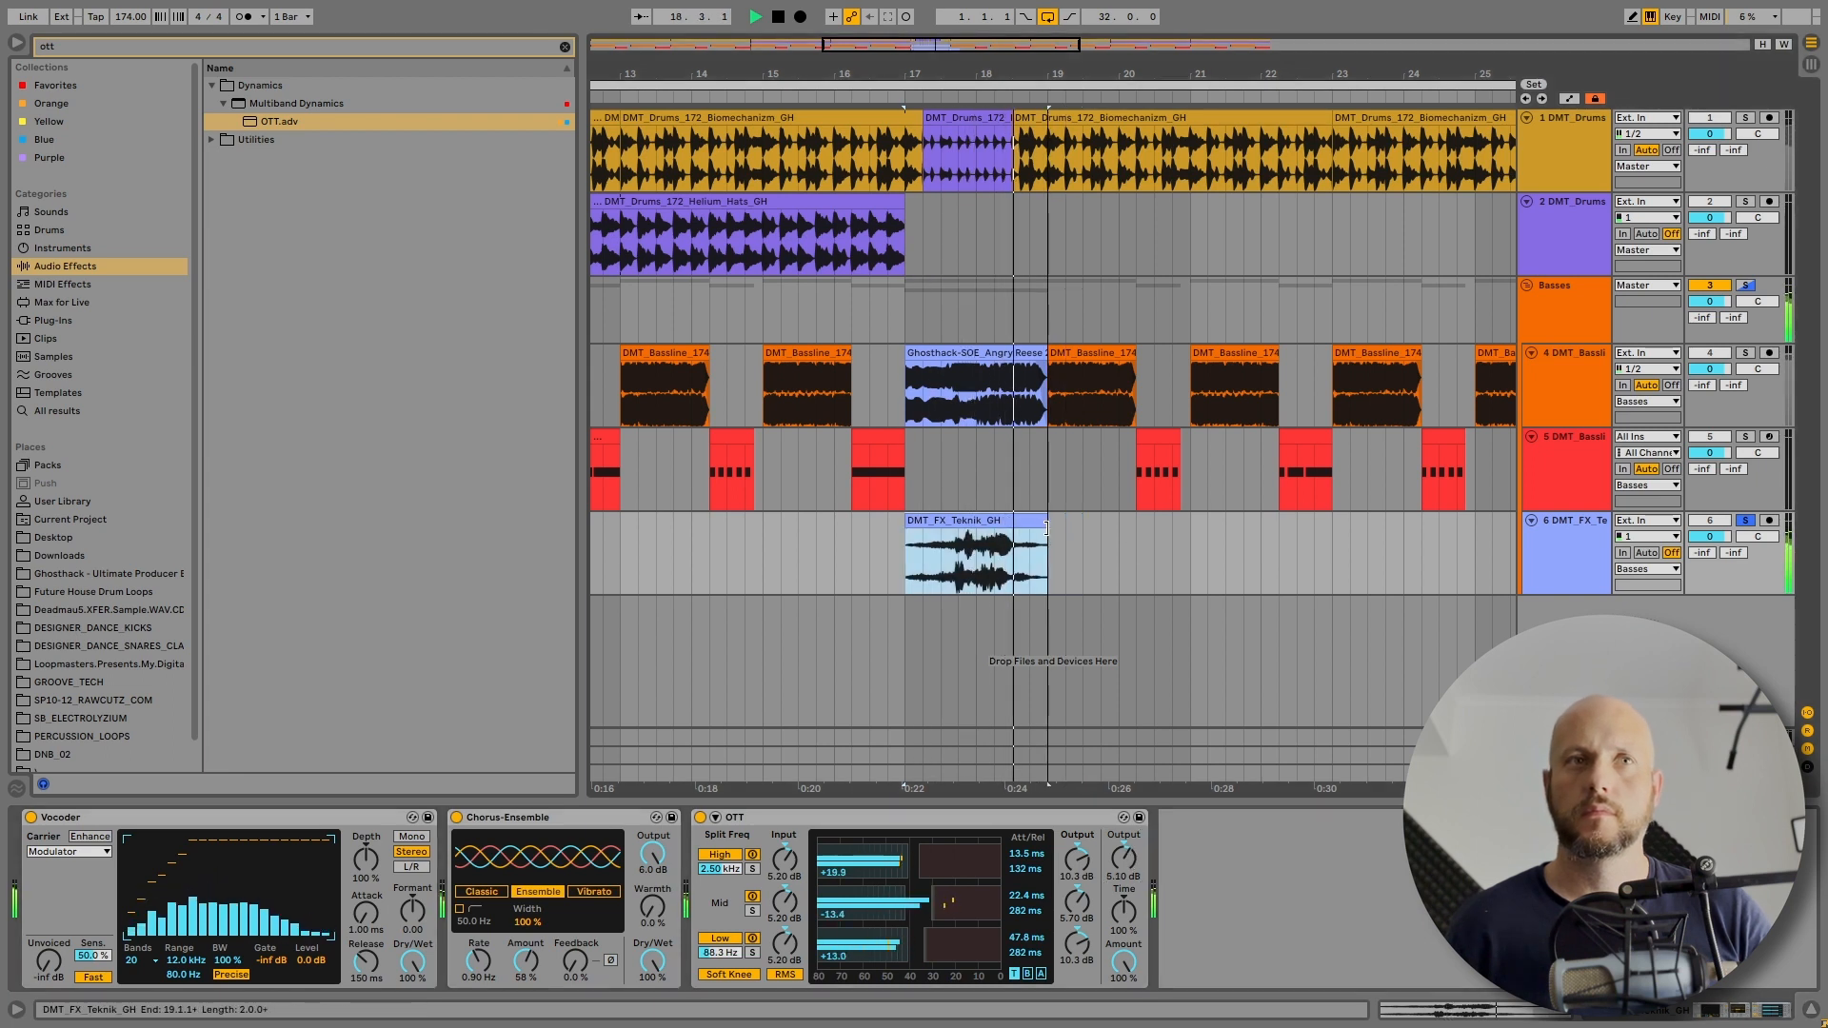
key("space")
double_click(1026, 517)
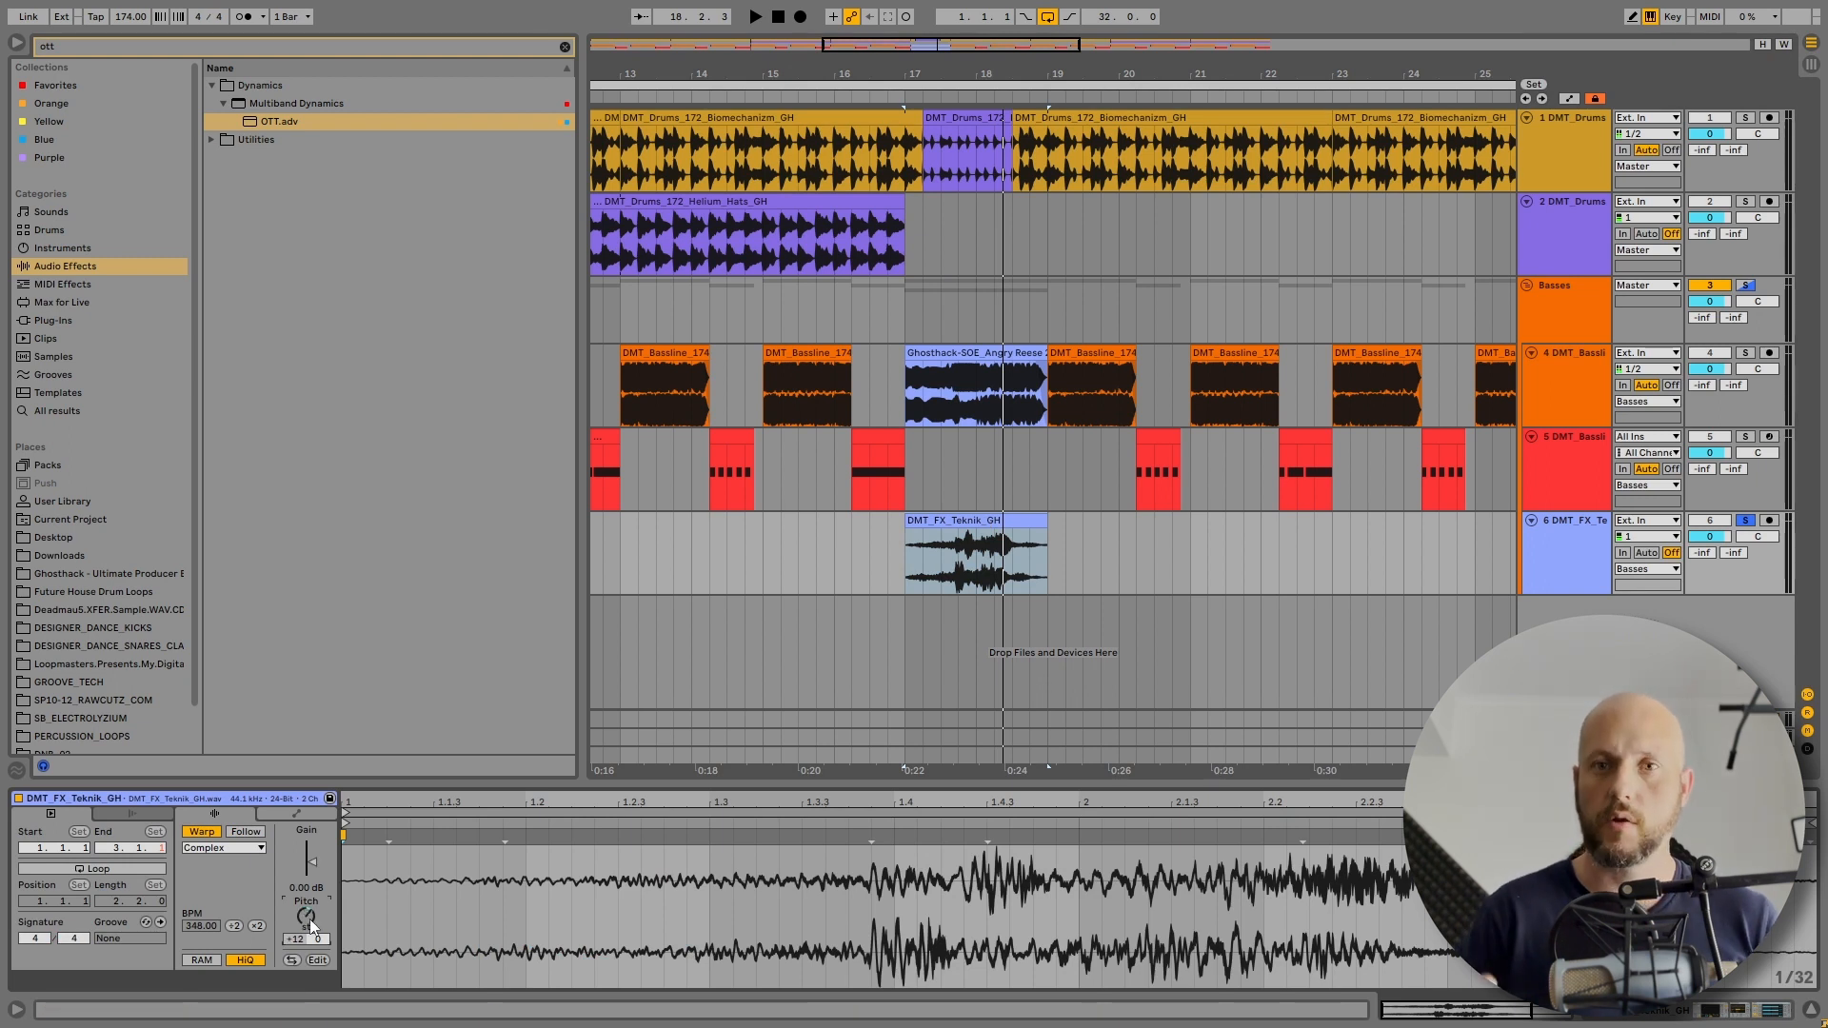
key("space")
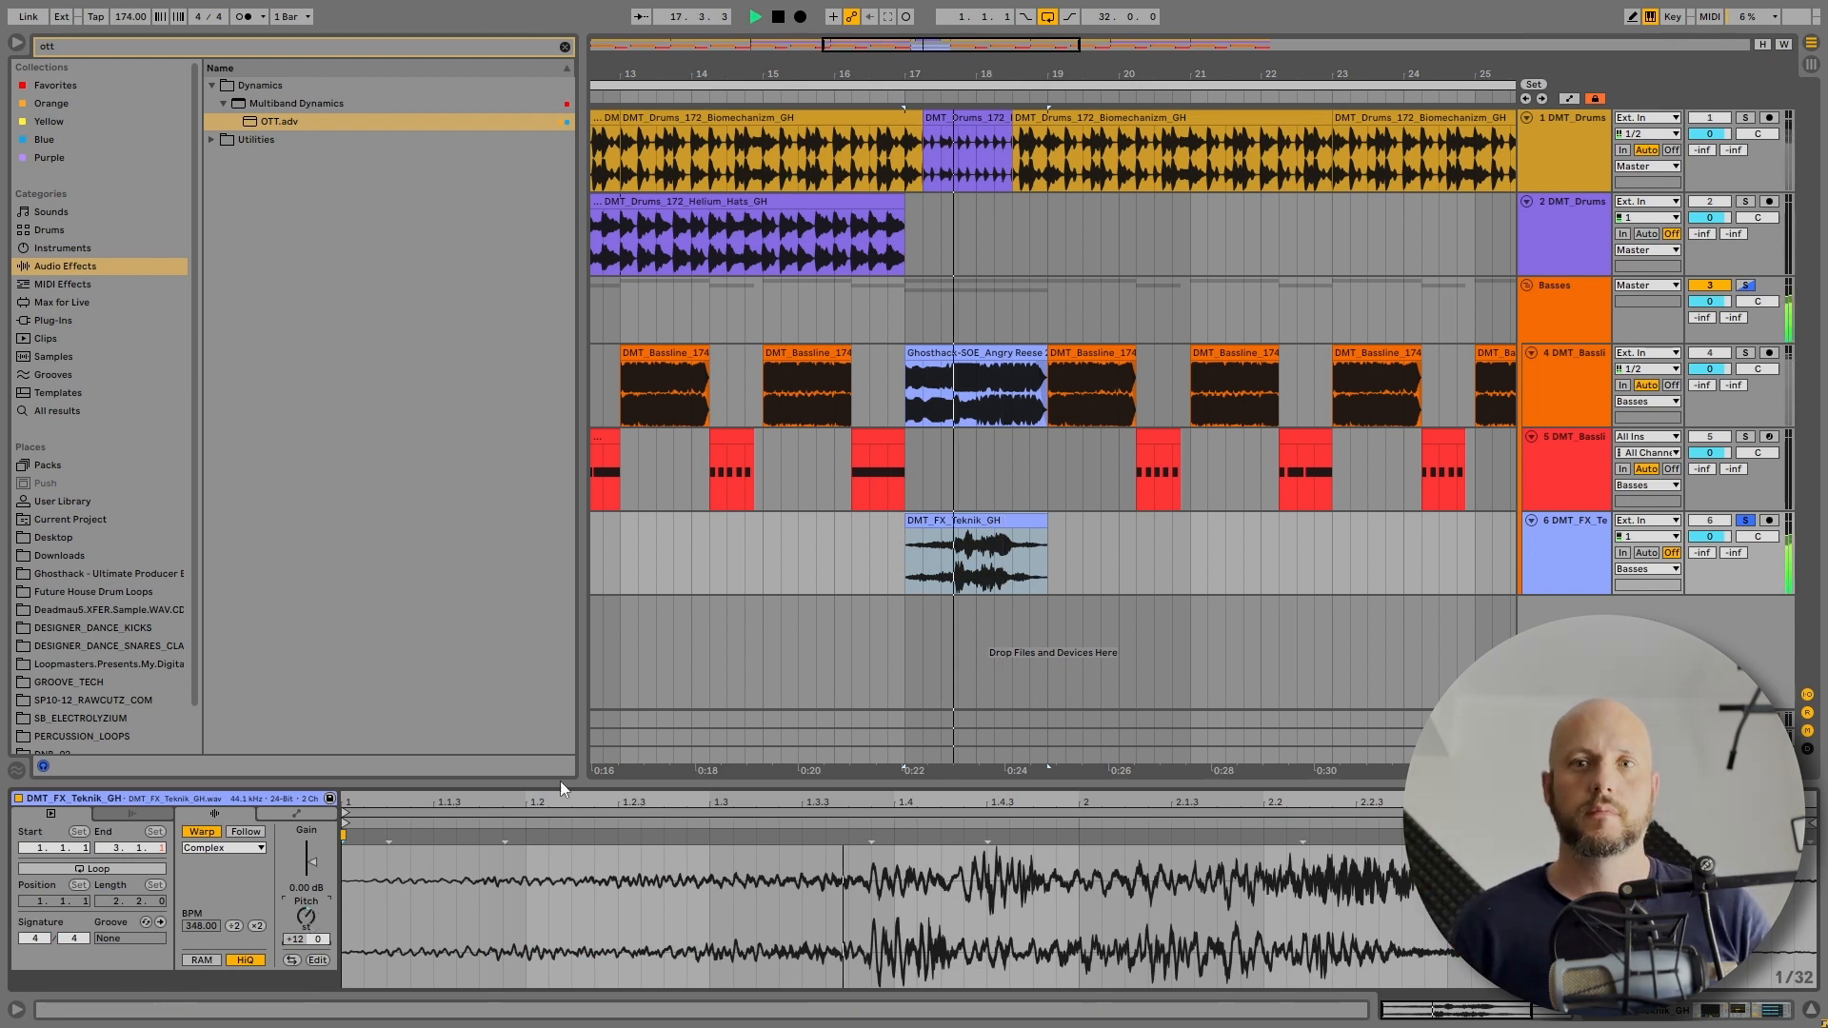
- Compare the soloed Teknik FX track with the Vocoder bypassed and re-enabled during playback
left_click(1562, 522)
key("space")
left_click(57, 823)
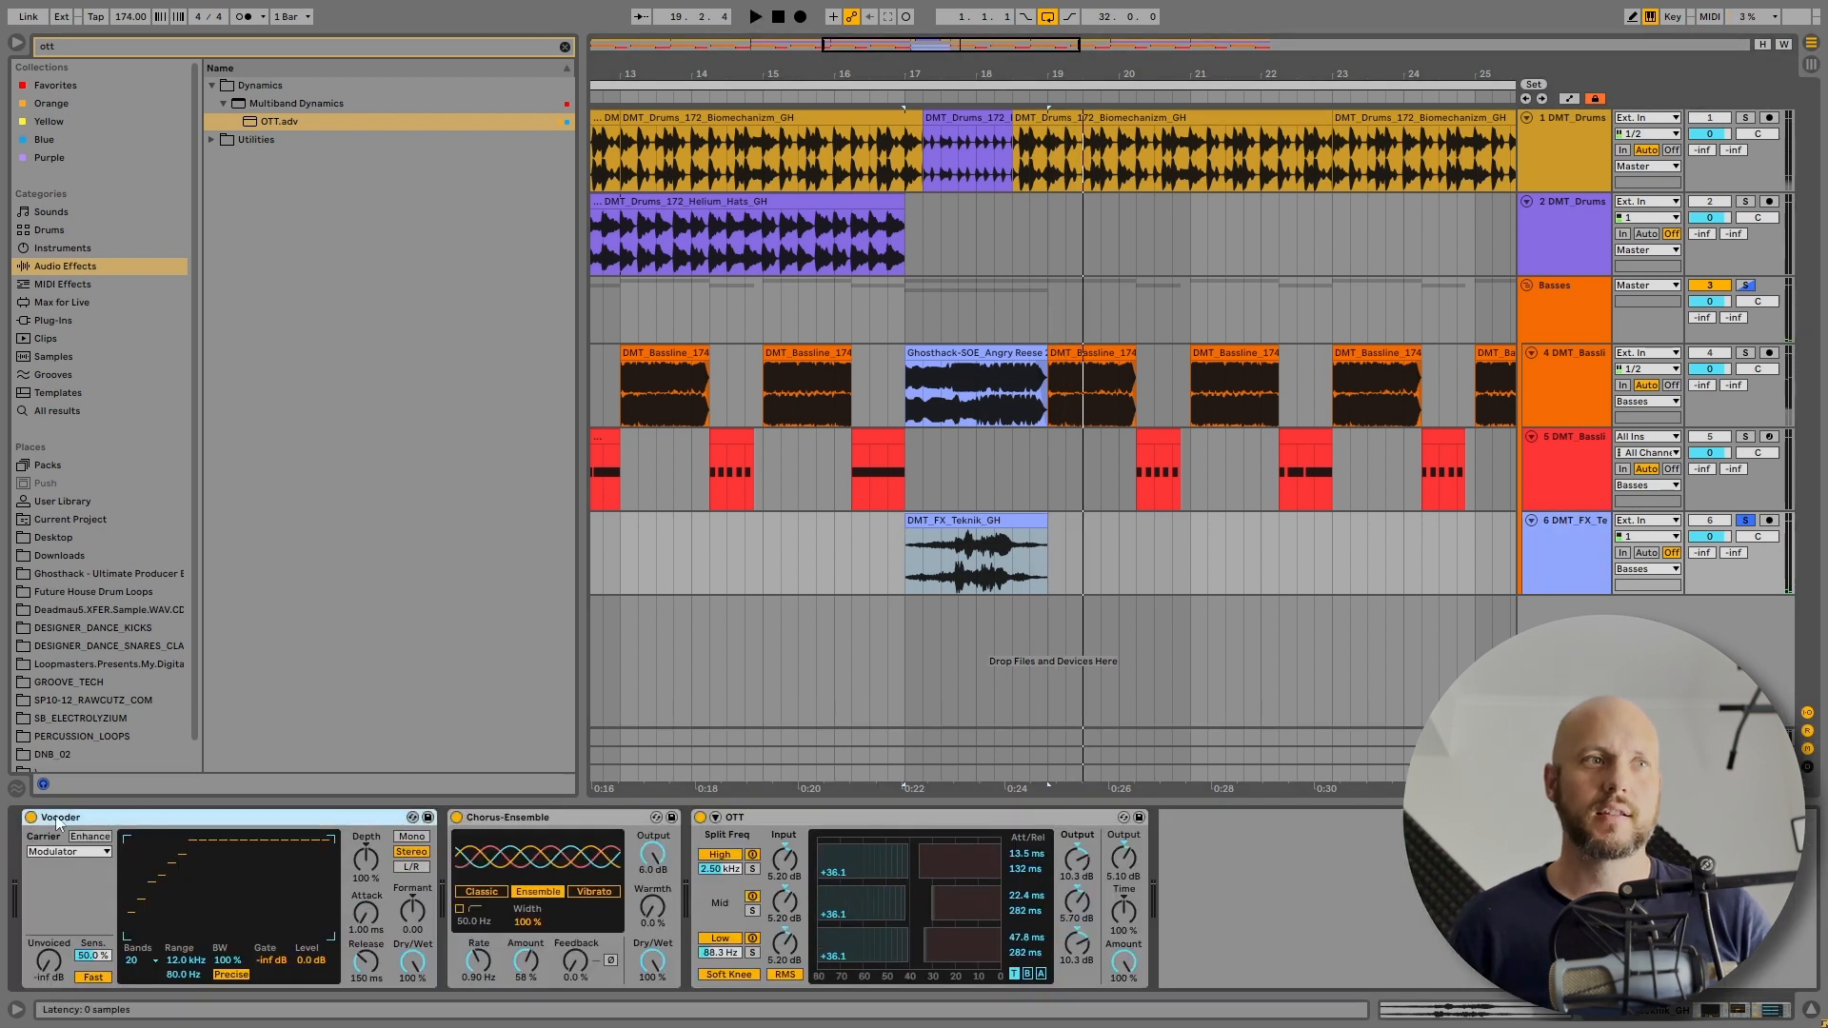
left_click(31, 818)
key("space")
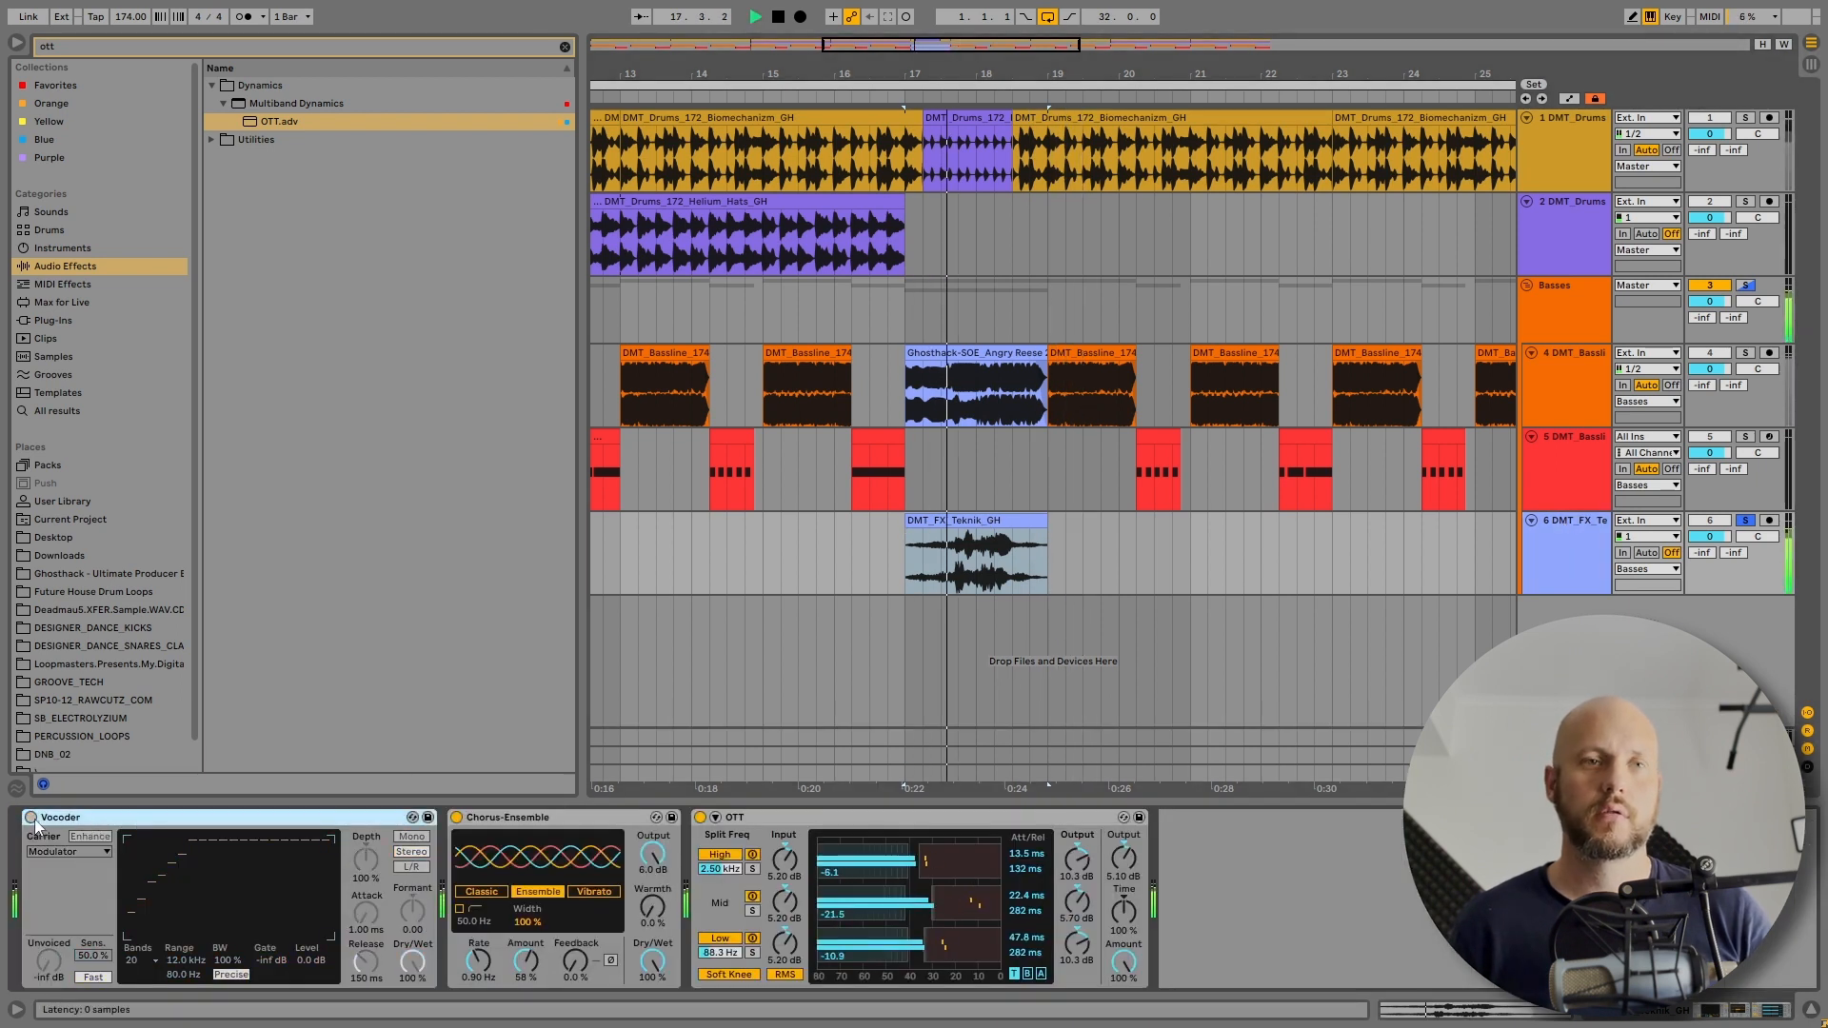
left_click(31, 817)
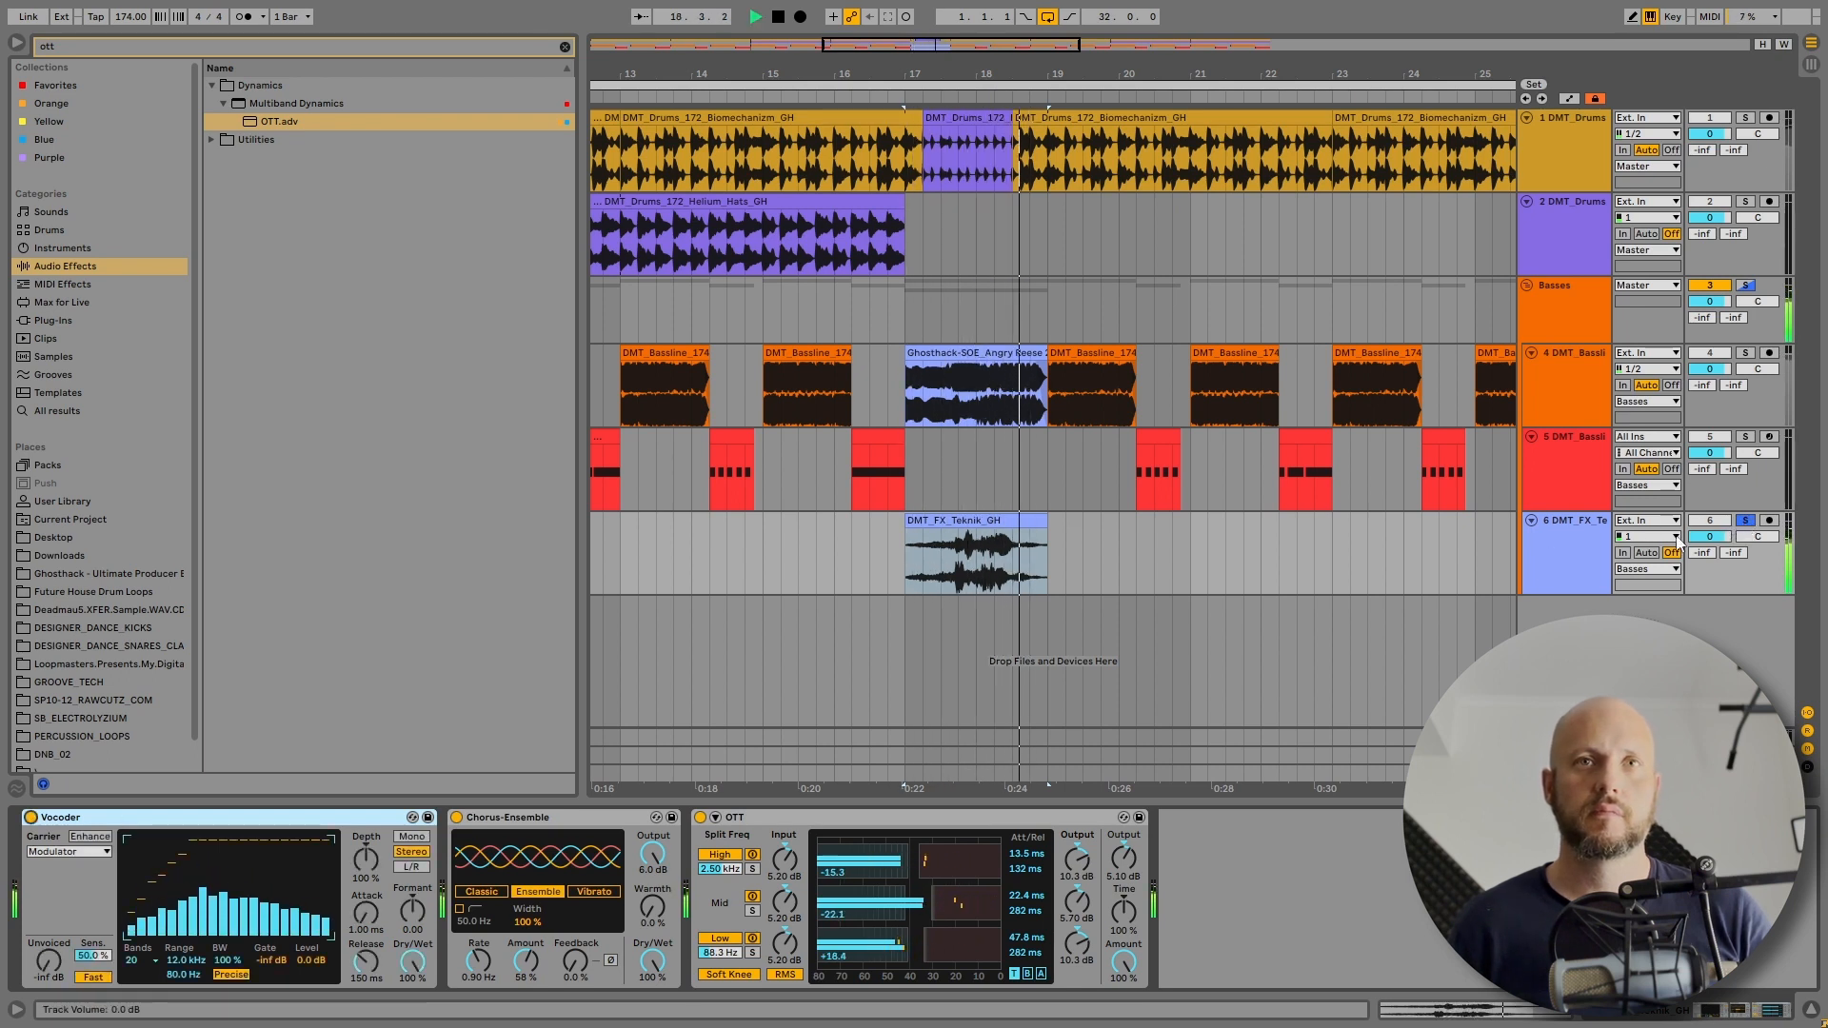
- Unsolo the Teknik FX track and play the break with the full arrangement from bar 17
key("space")
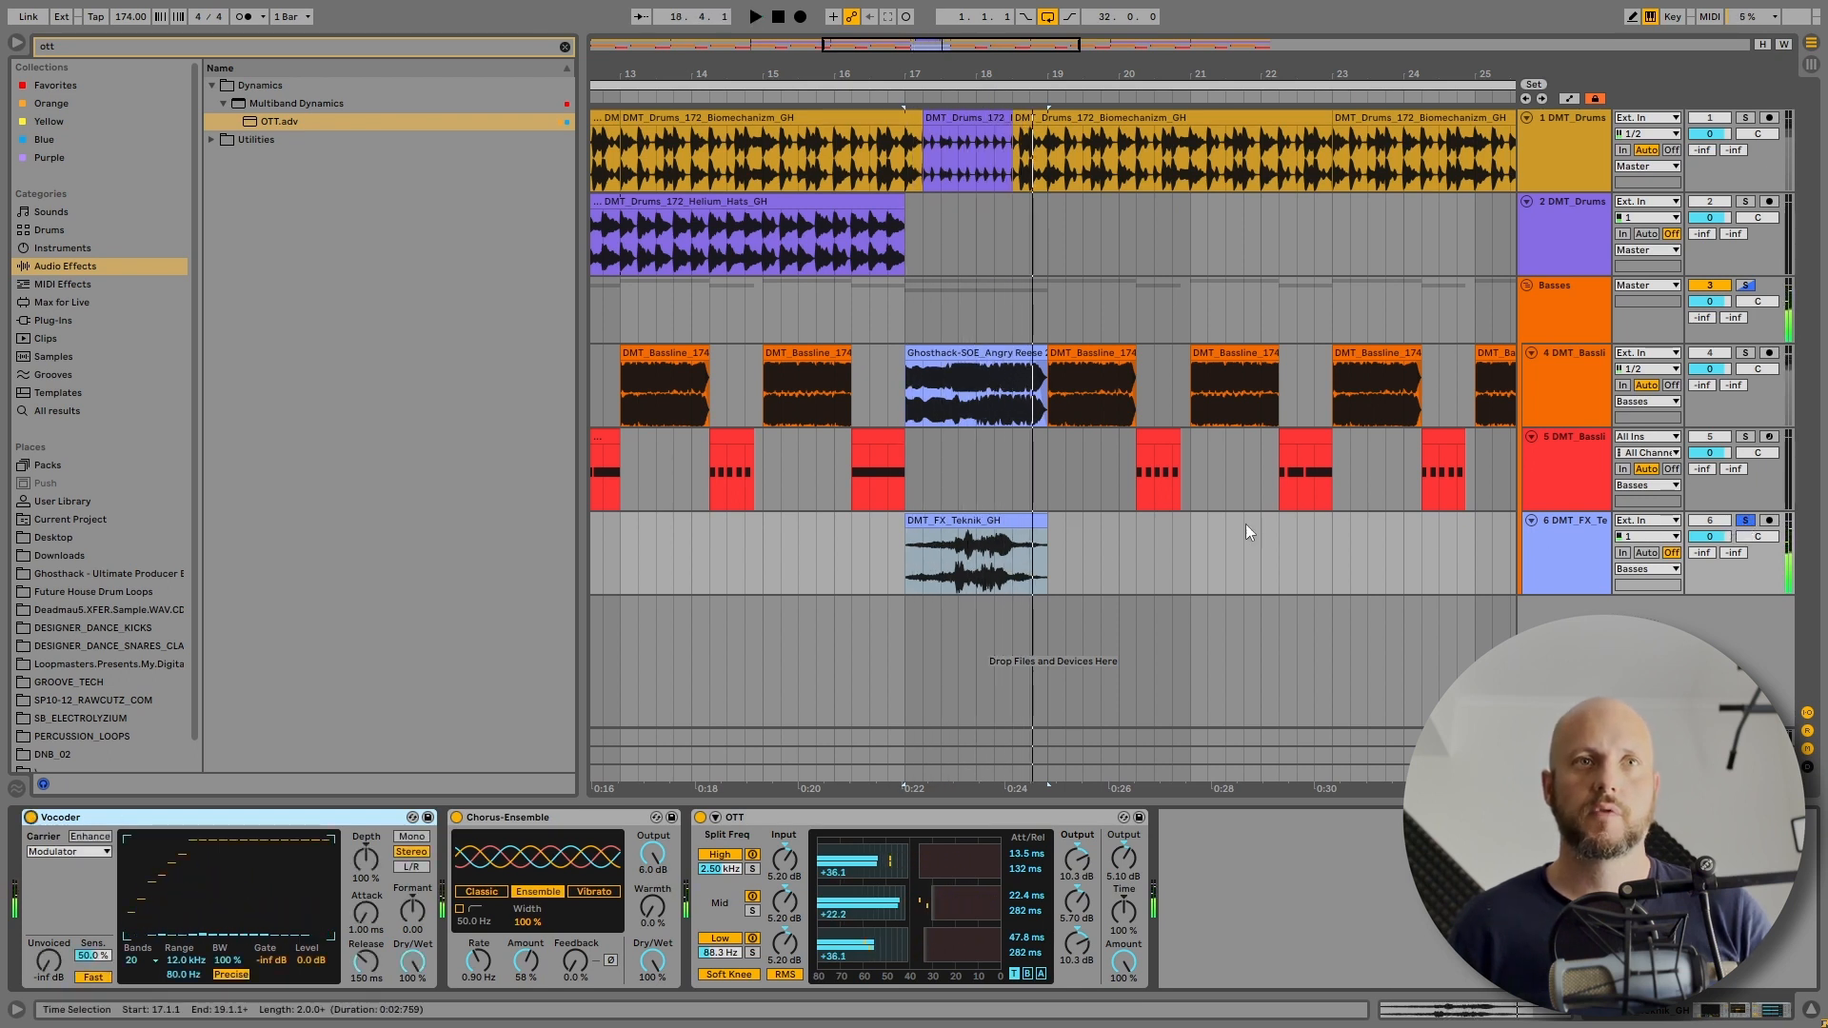
left_click(1752, 521)
key("space")
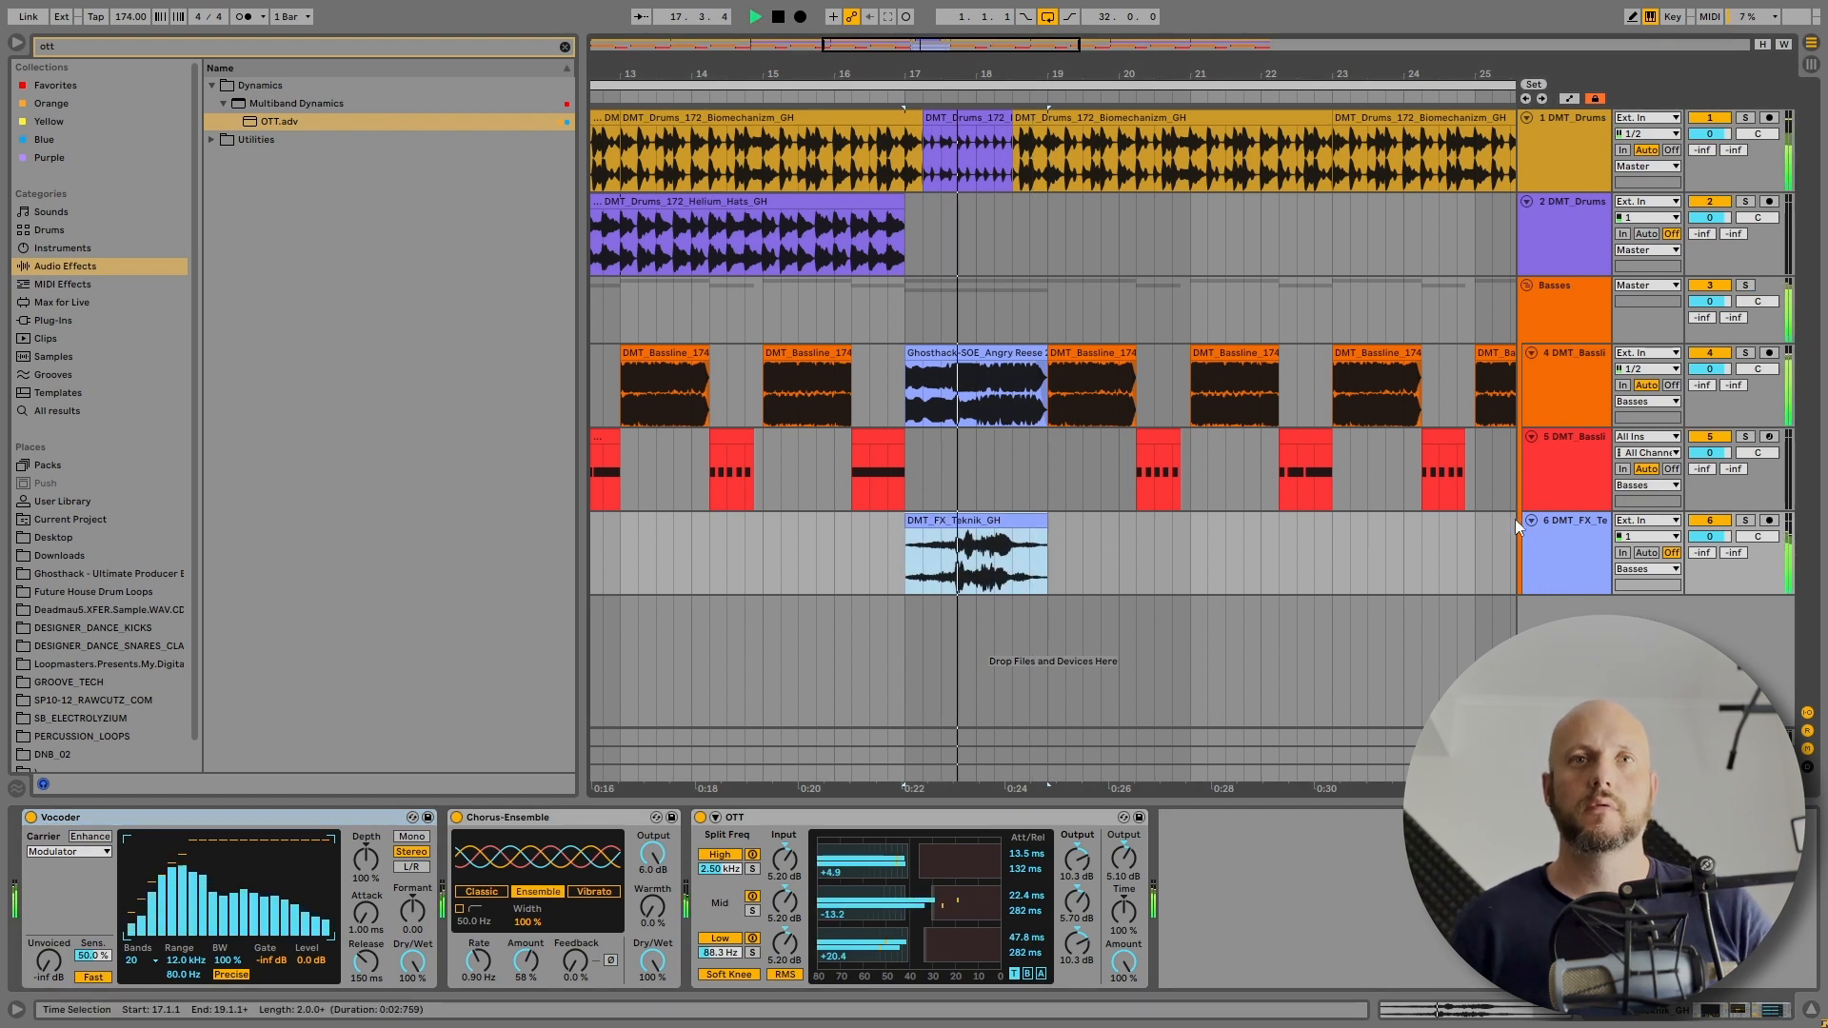
- Play the break again and insert a Reverb between Chorus-Ensemble and OTT on the Teknik FX track, with Dry/Wet at 21%
key("space")
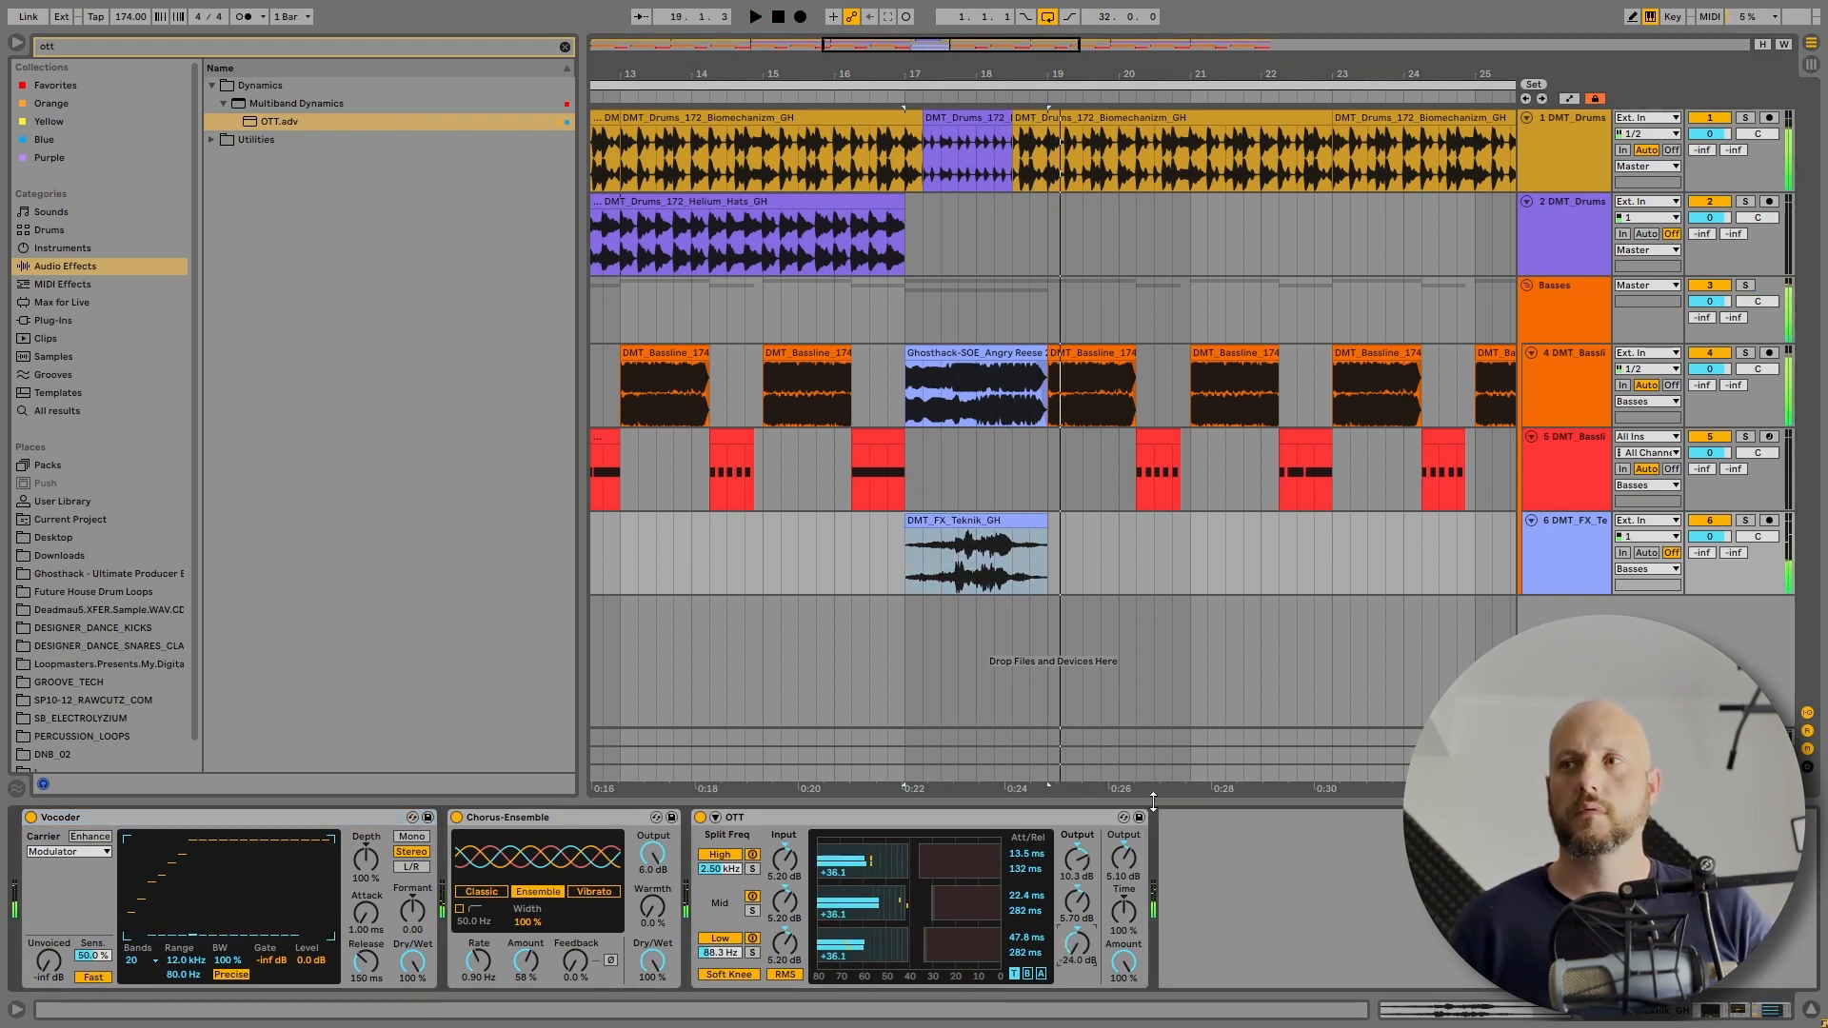
key("space")
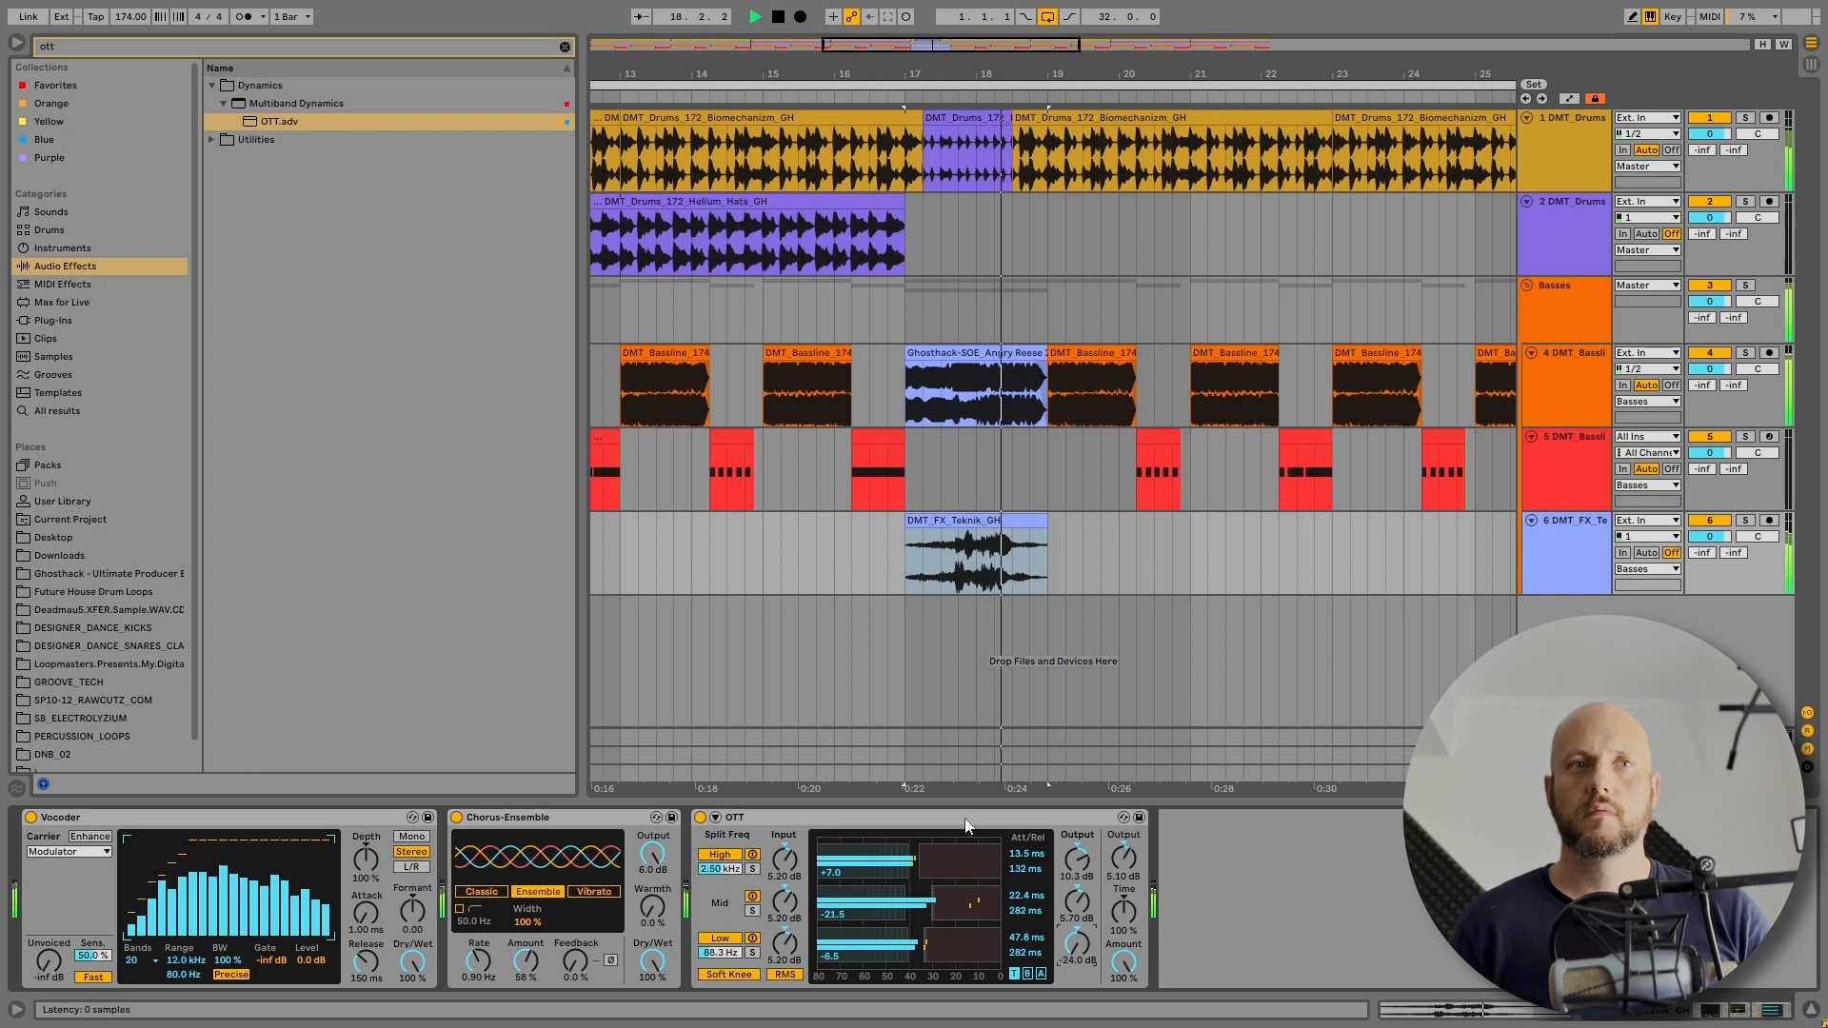
key("space")
left_click(564, 47)
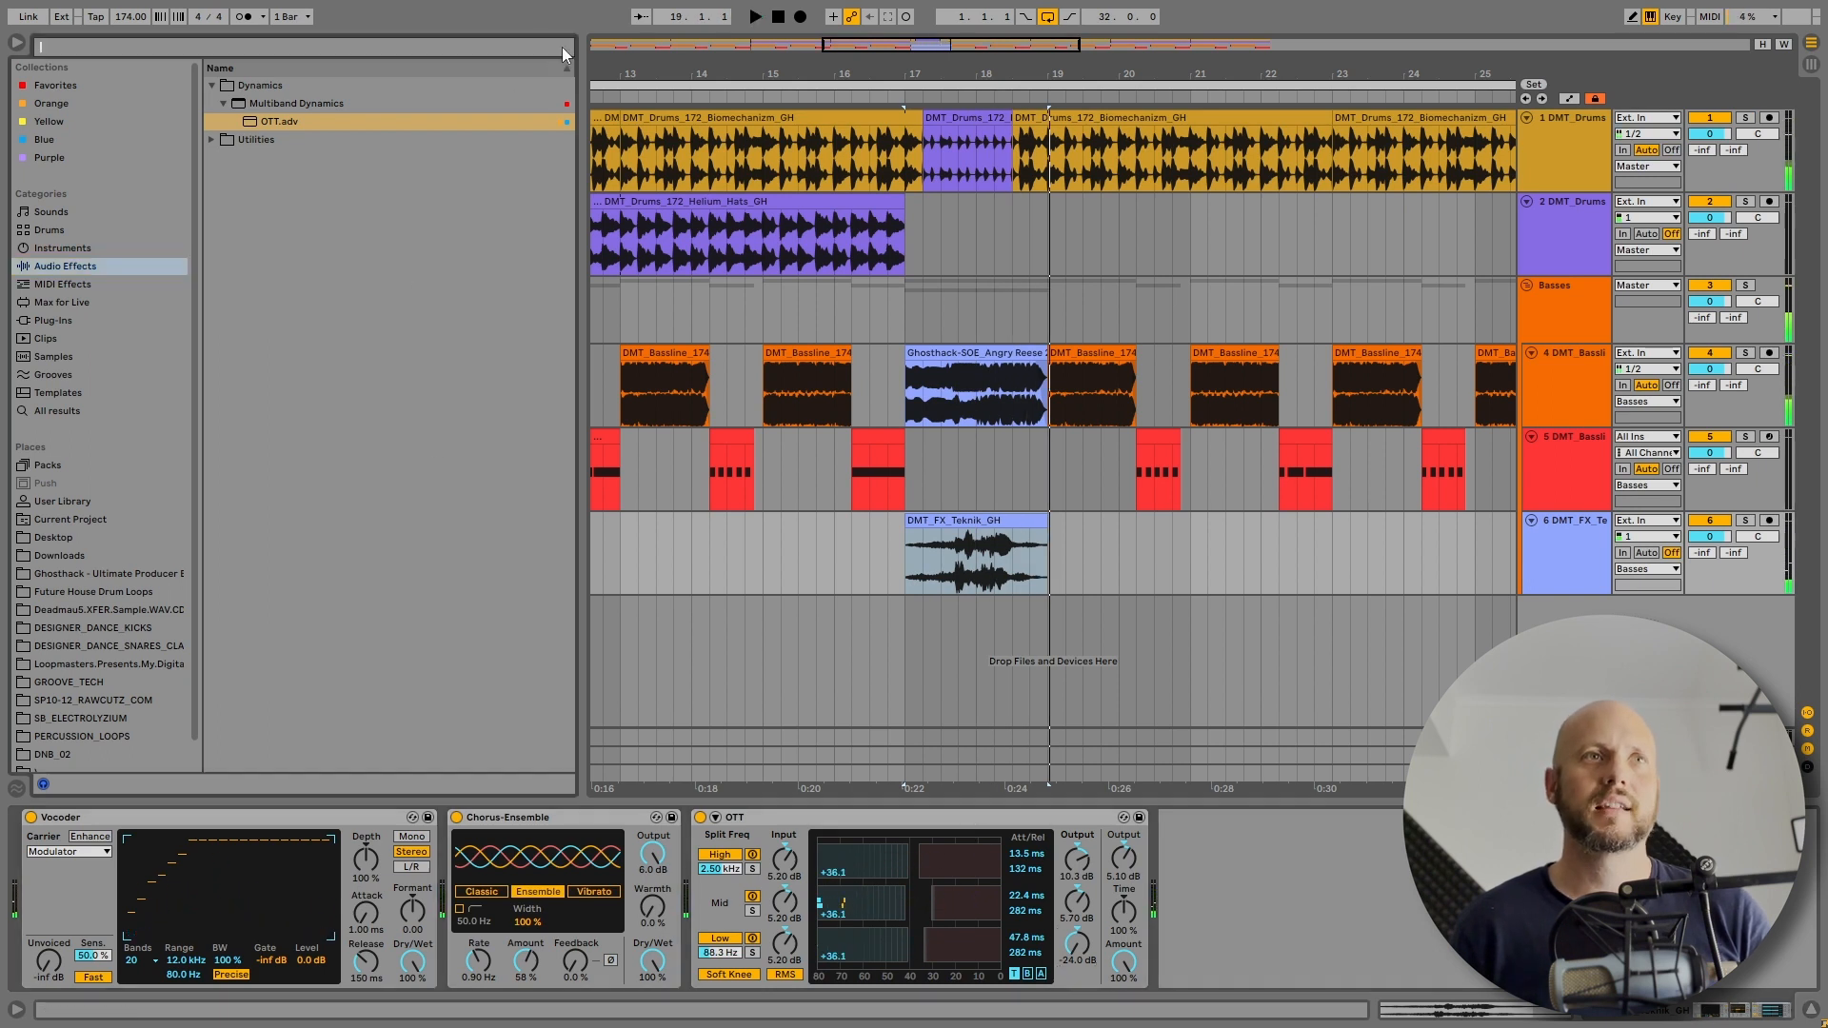
type("reverb")
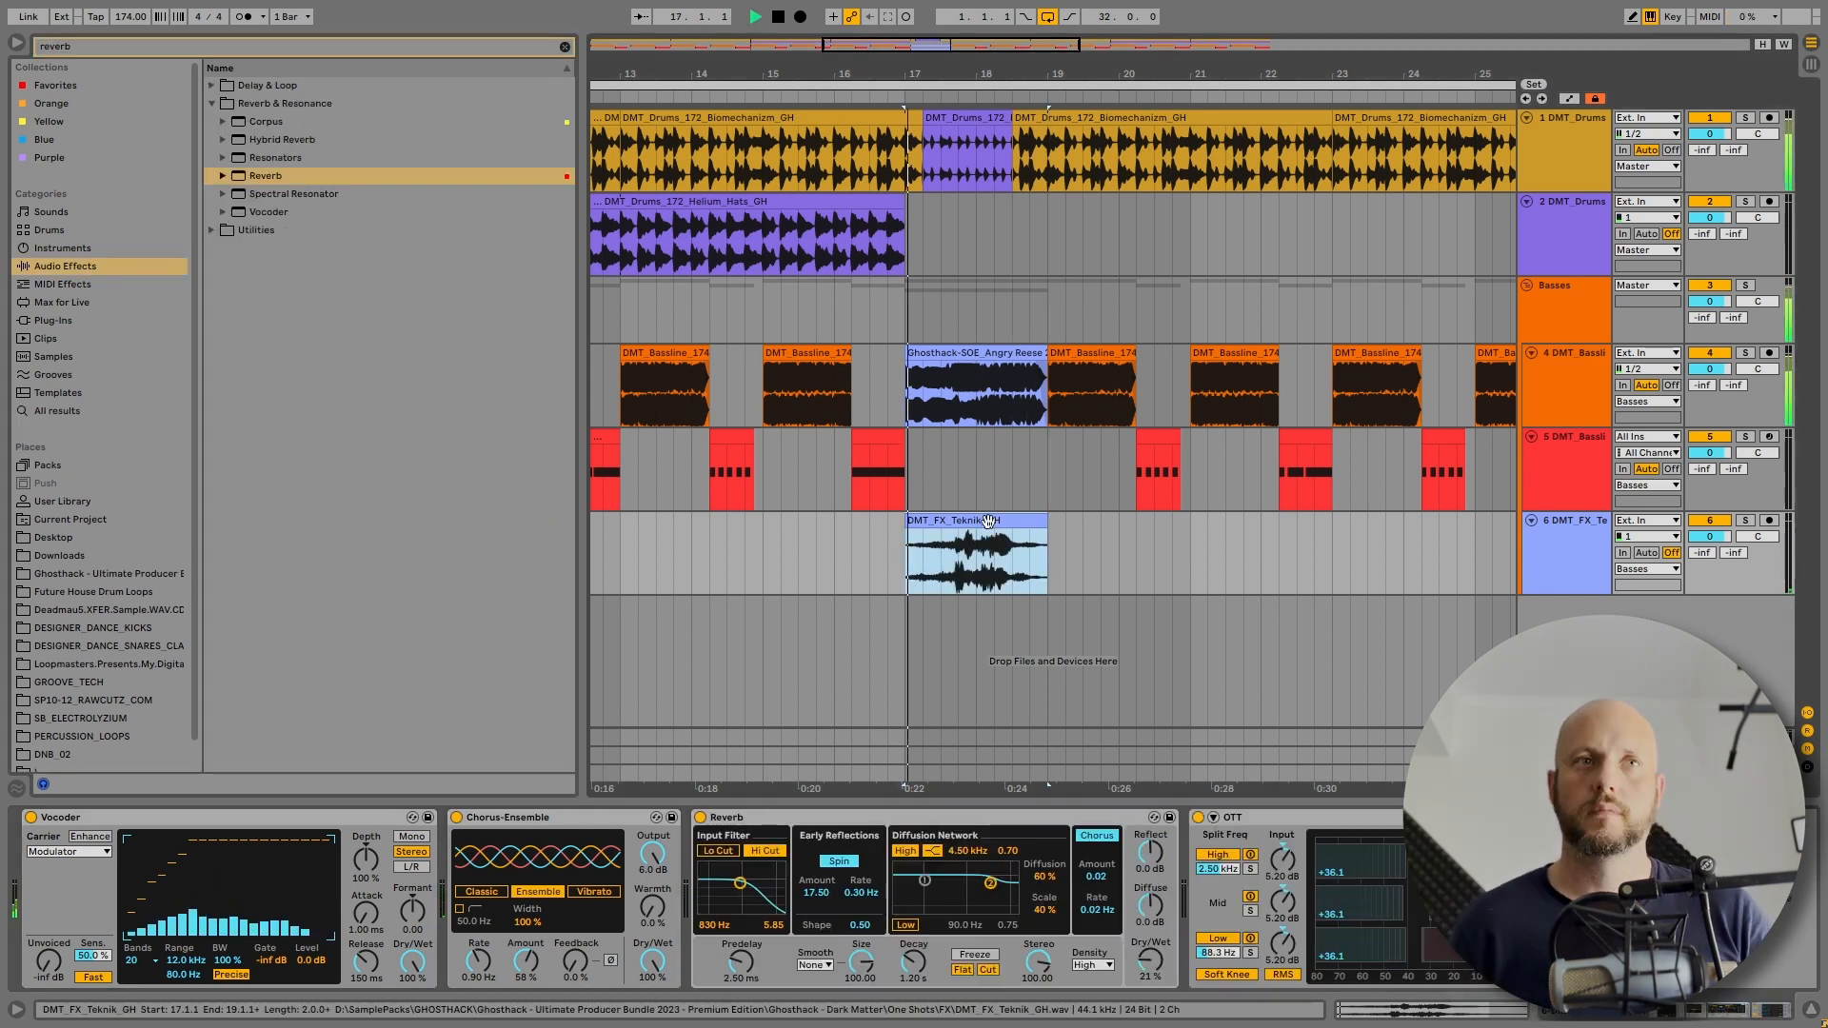
left_click(565, 48)
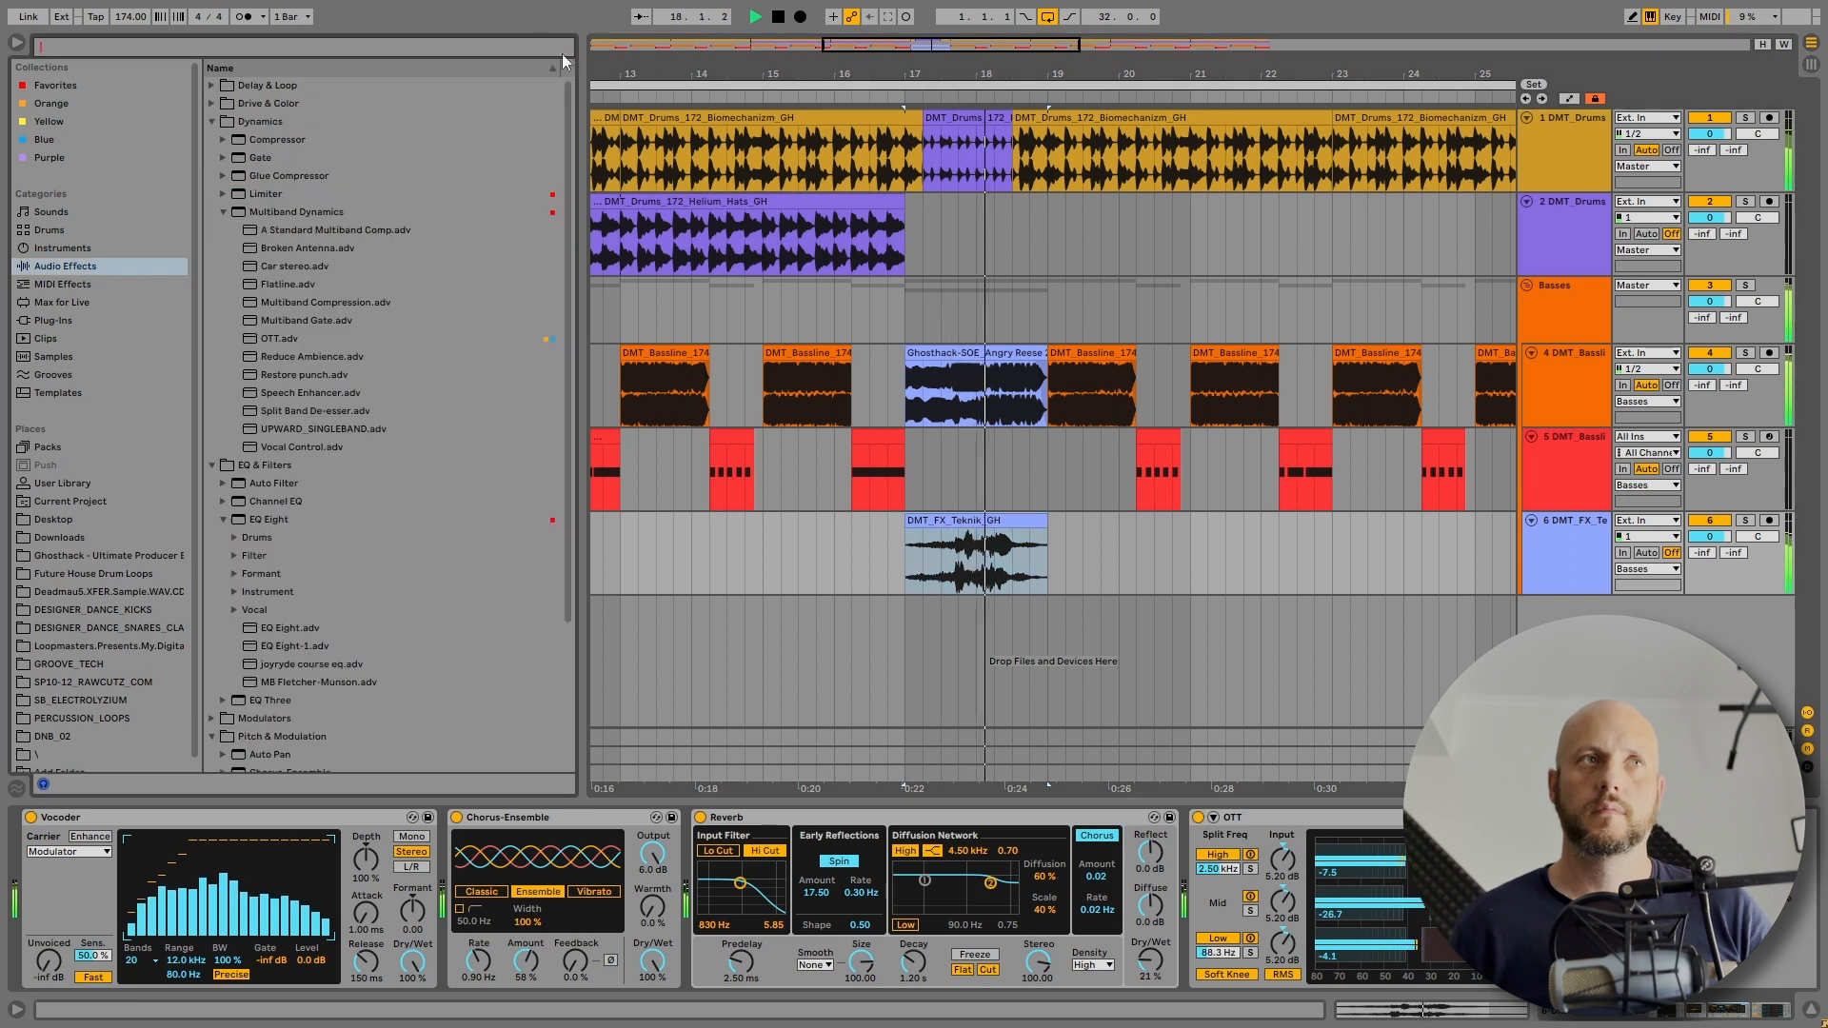
- Find the transition around bar 9 on the FX track and open the Color Bass Essentials one-shot SFX folder
left_click(16, 43)
left_click_drag(529, 76, 529, 19)
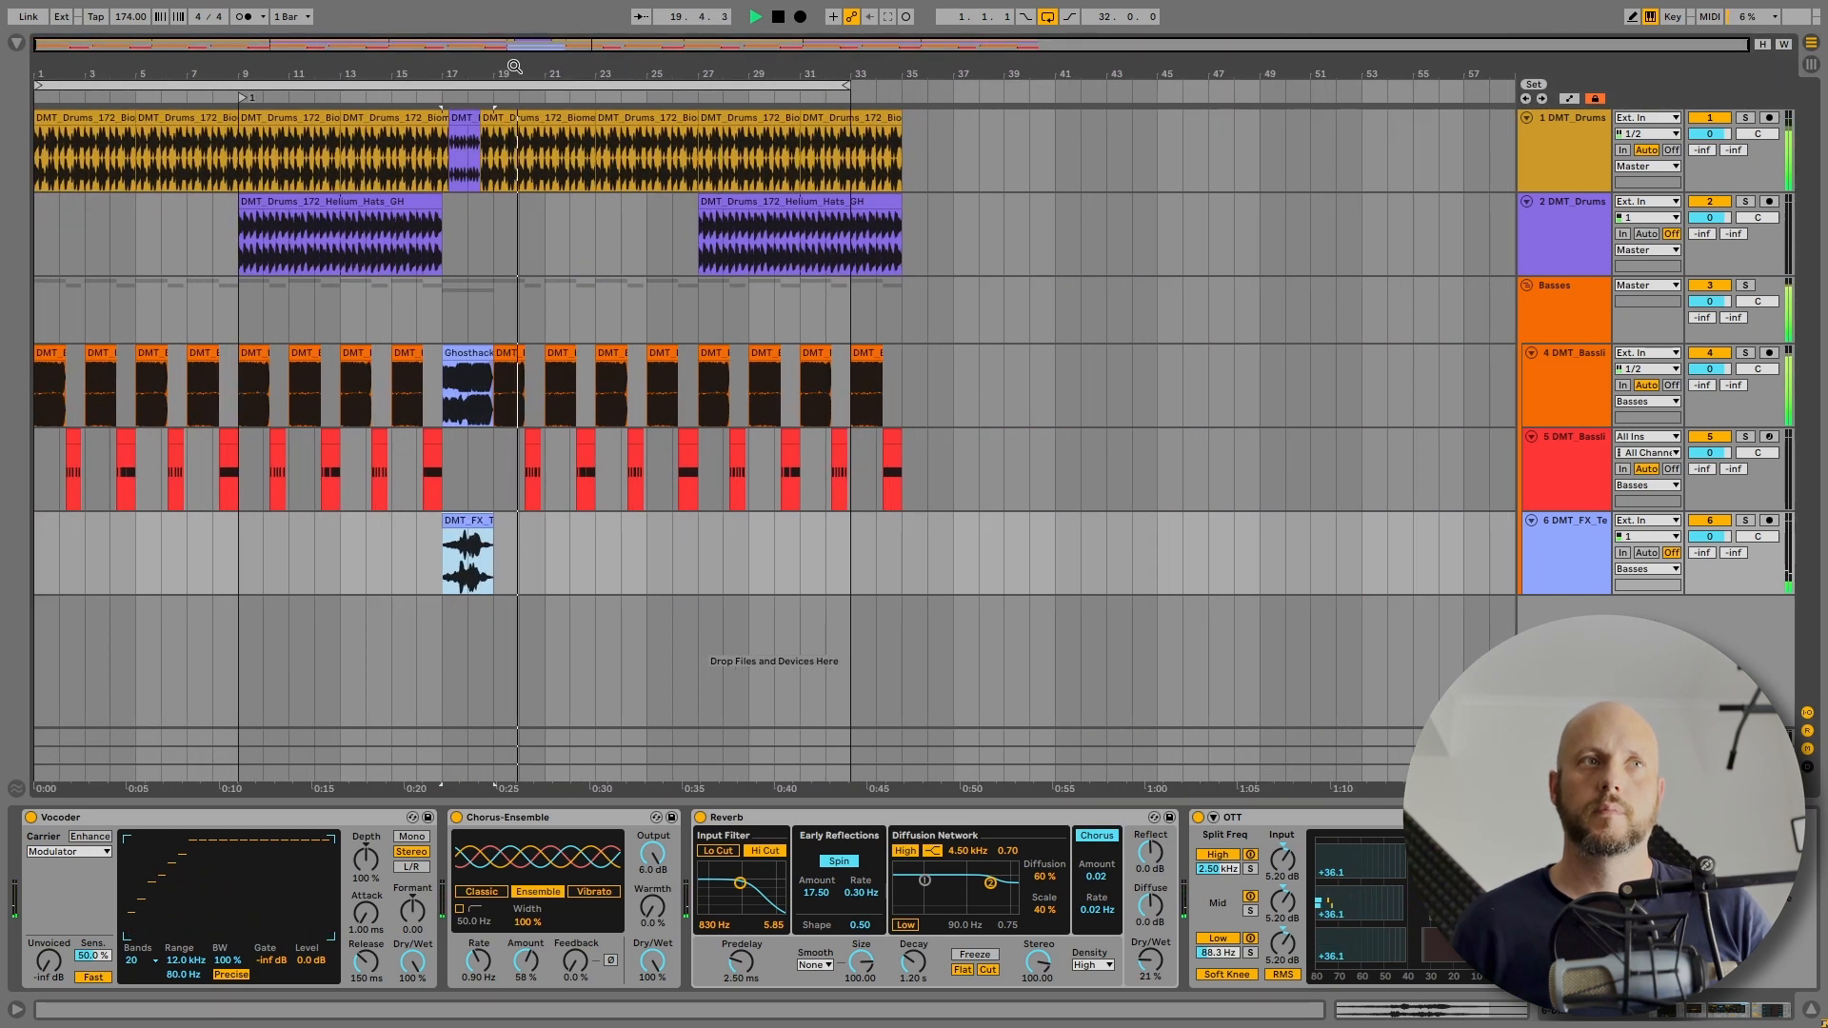
left_click(241, 539)
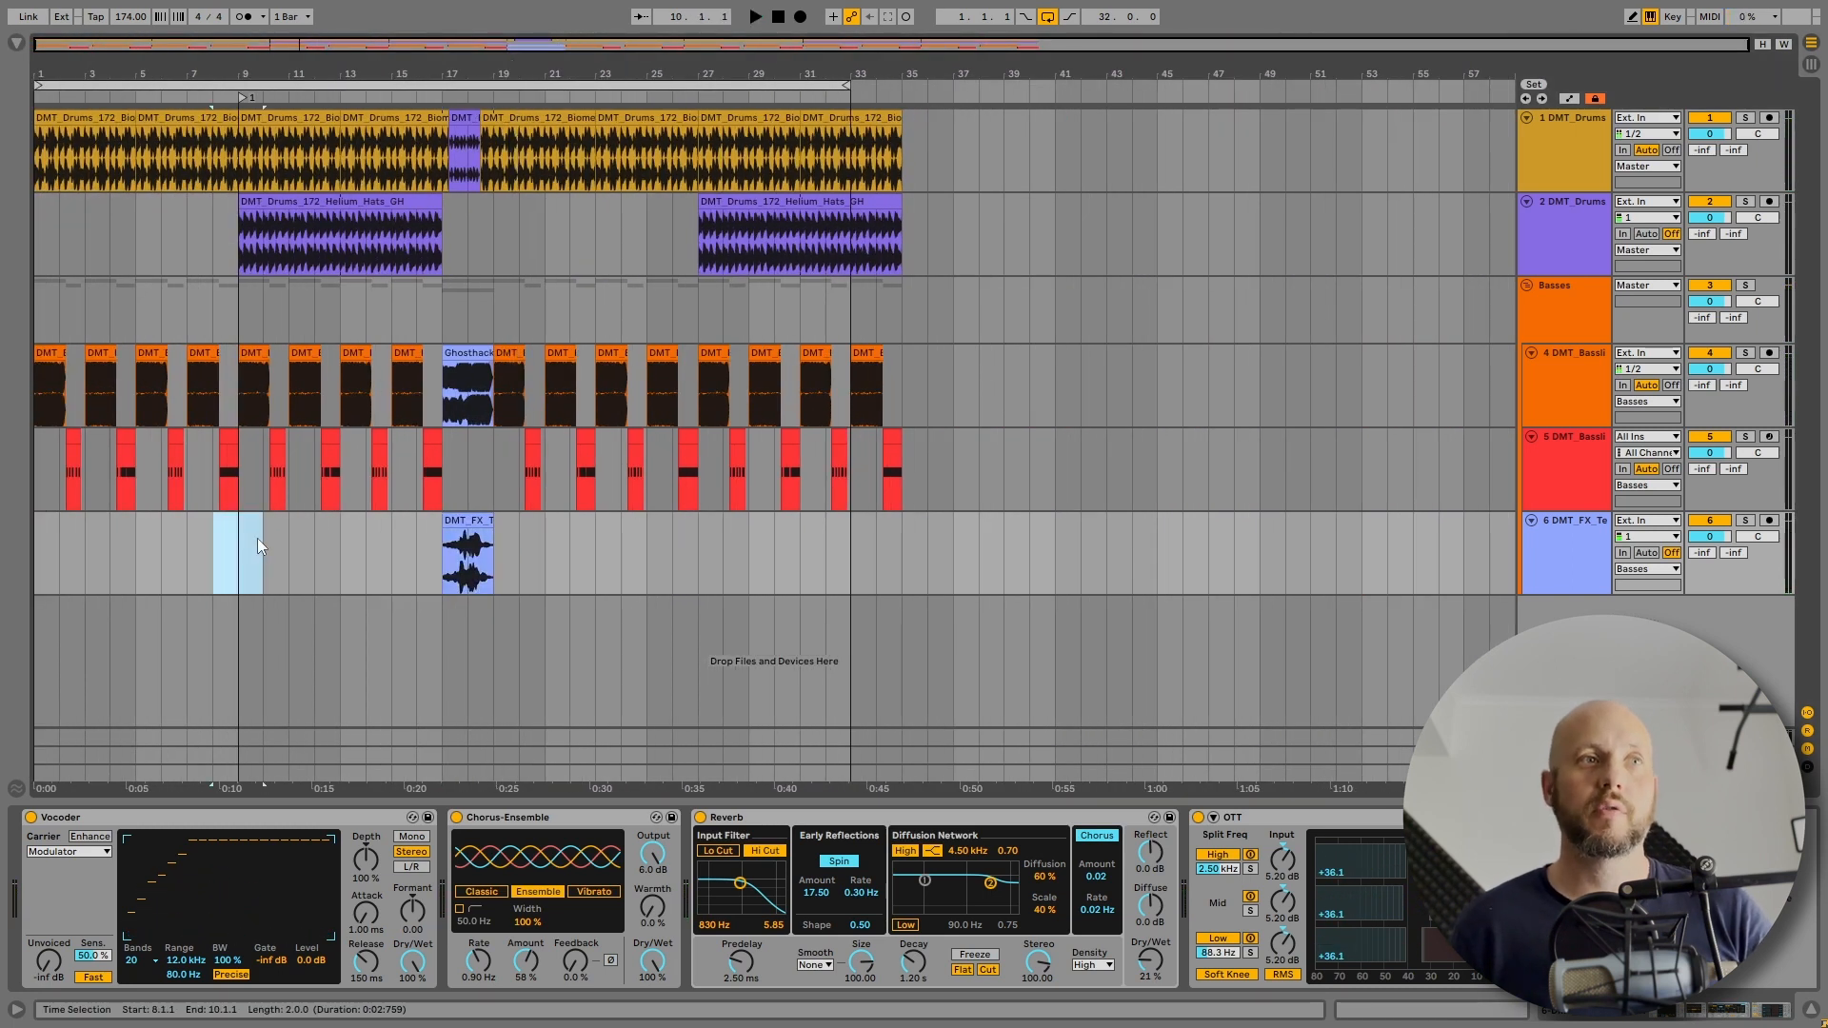
key("ctrl+alt+b")
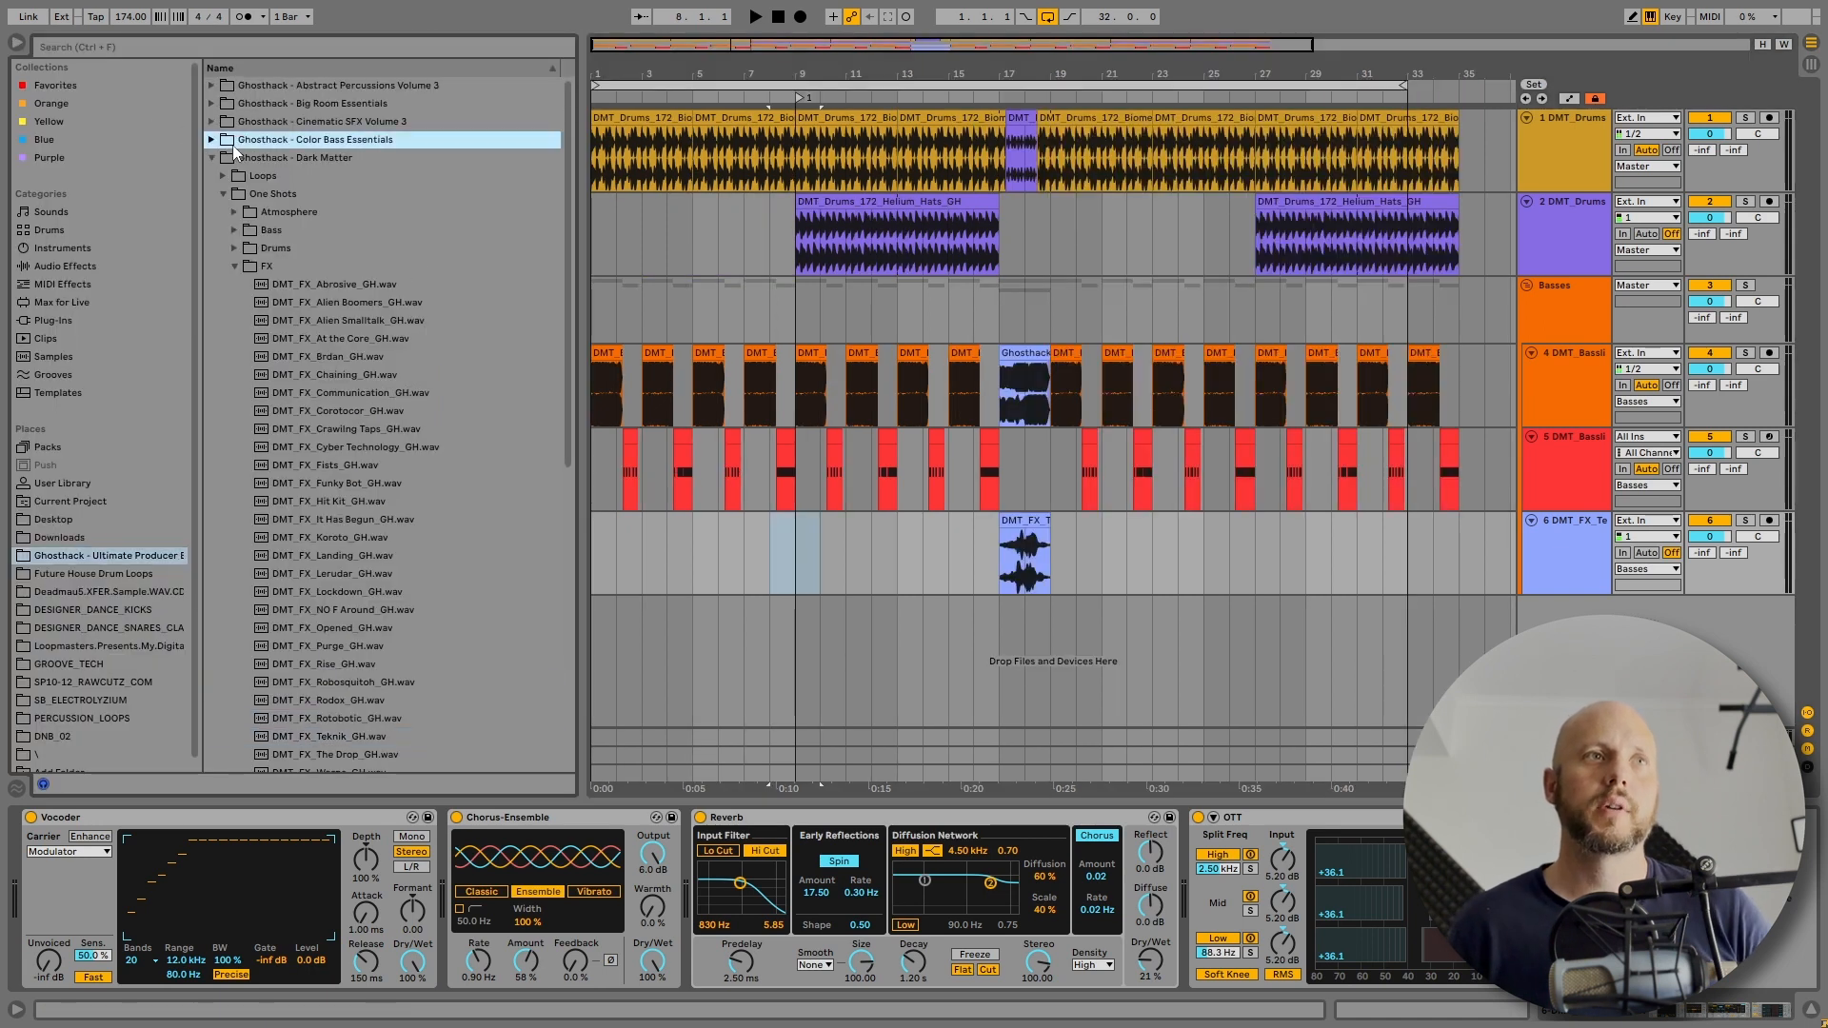
left_click(211, 139)
left_click(225, 194)
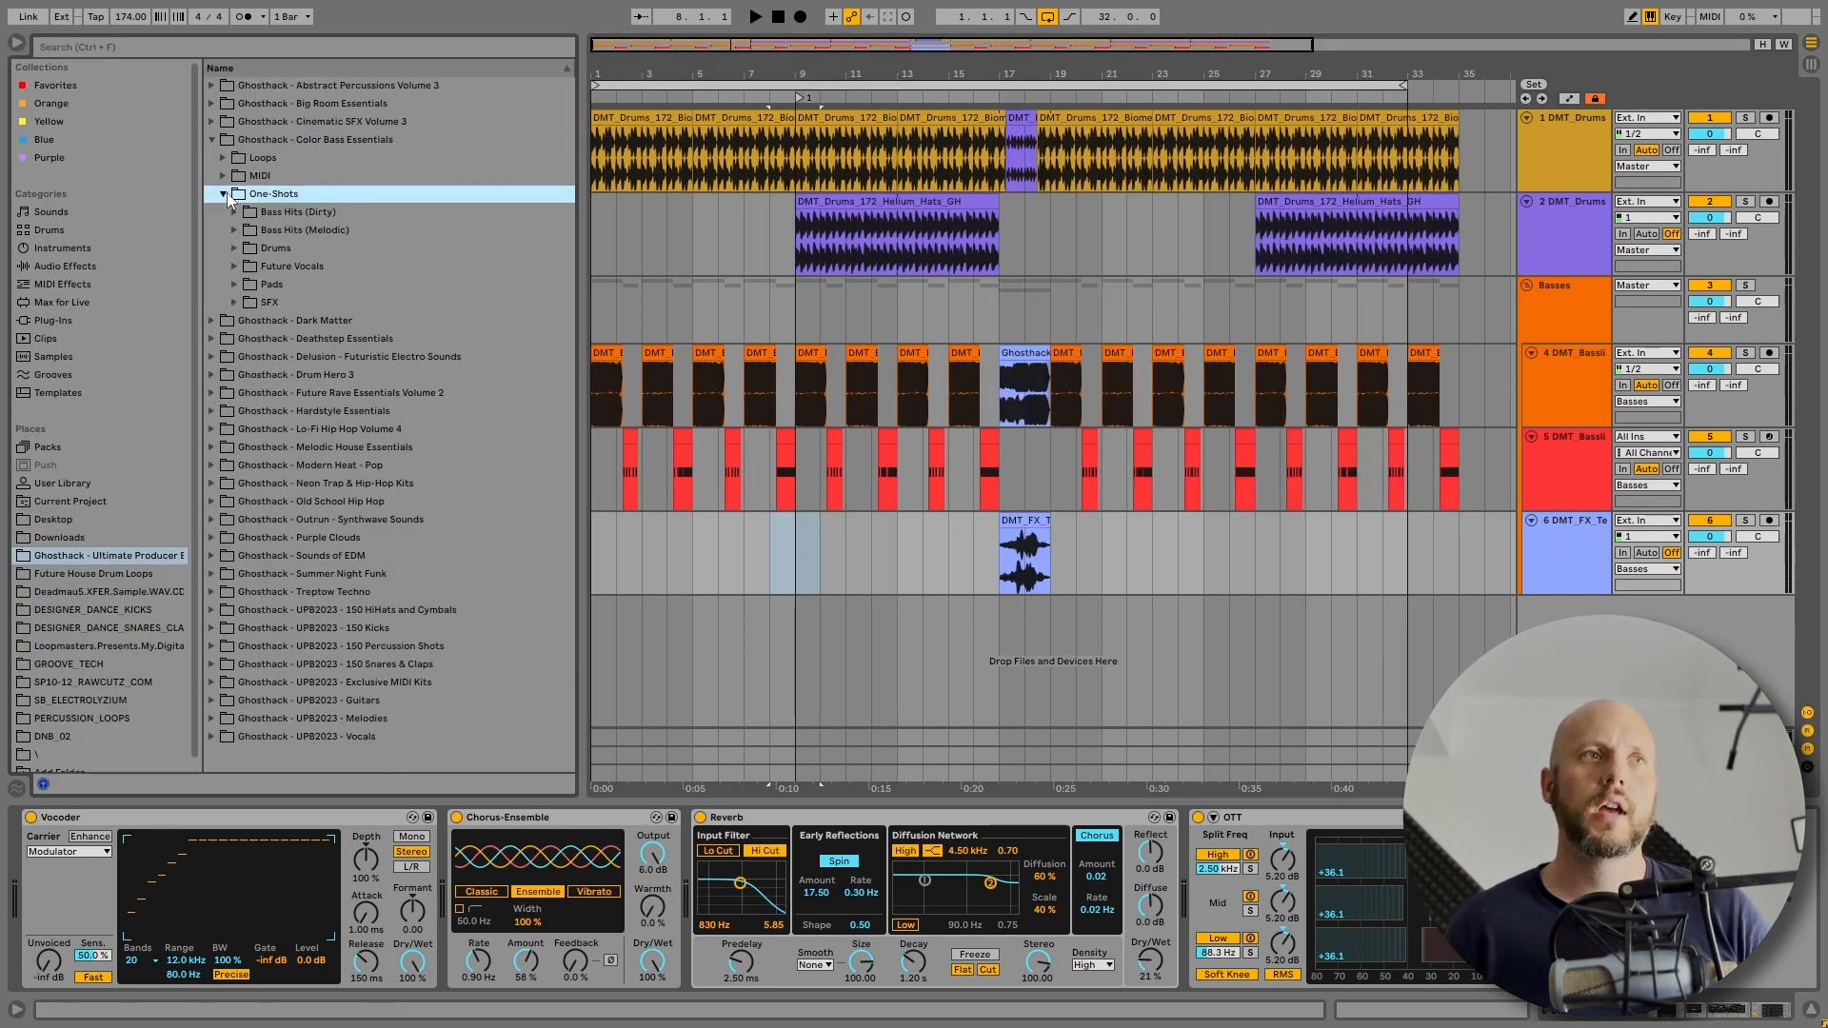
left_click(234, 302)
- Audition the Color Bass Essentials downlifter samples, including Sub Drop, Water 1, Rushing, Prism, Generic and Waves
left_click(371, 202)
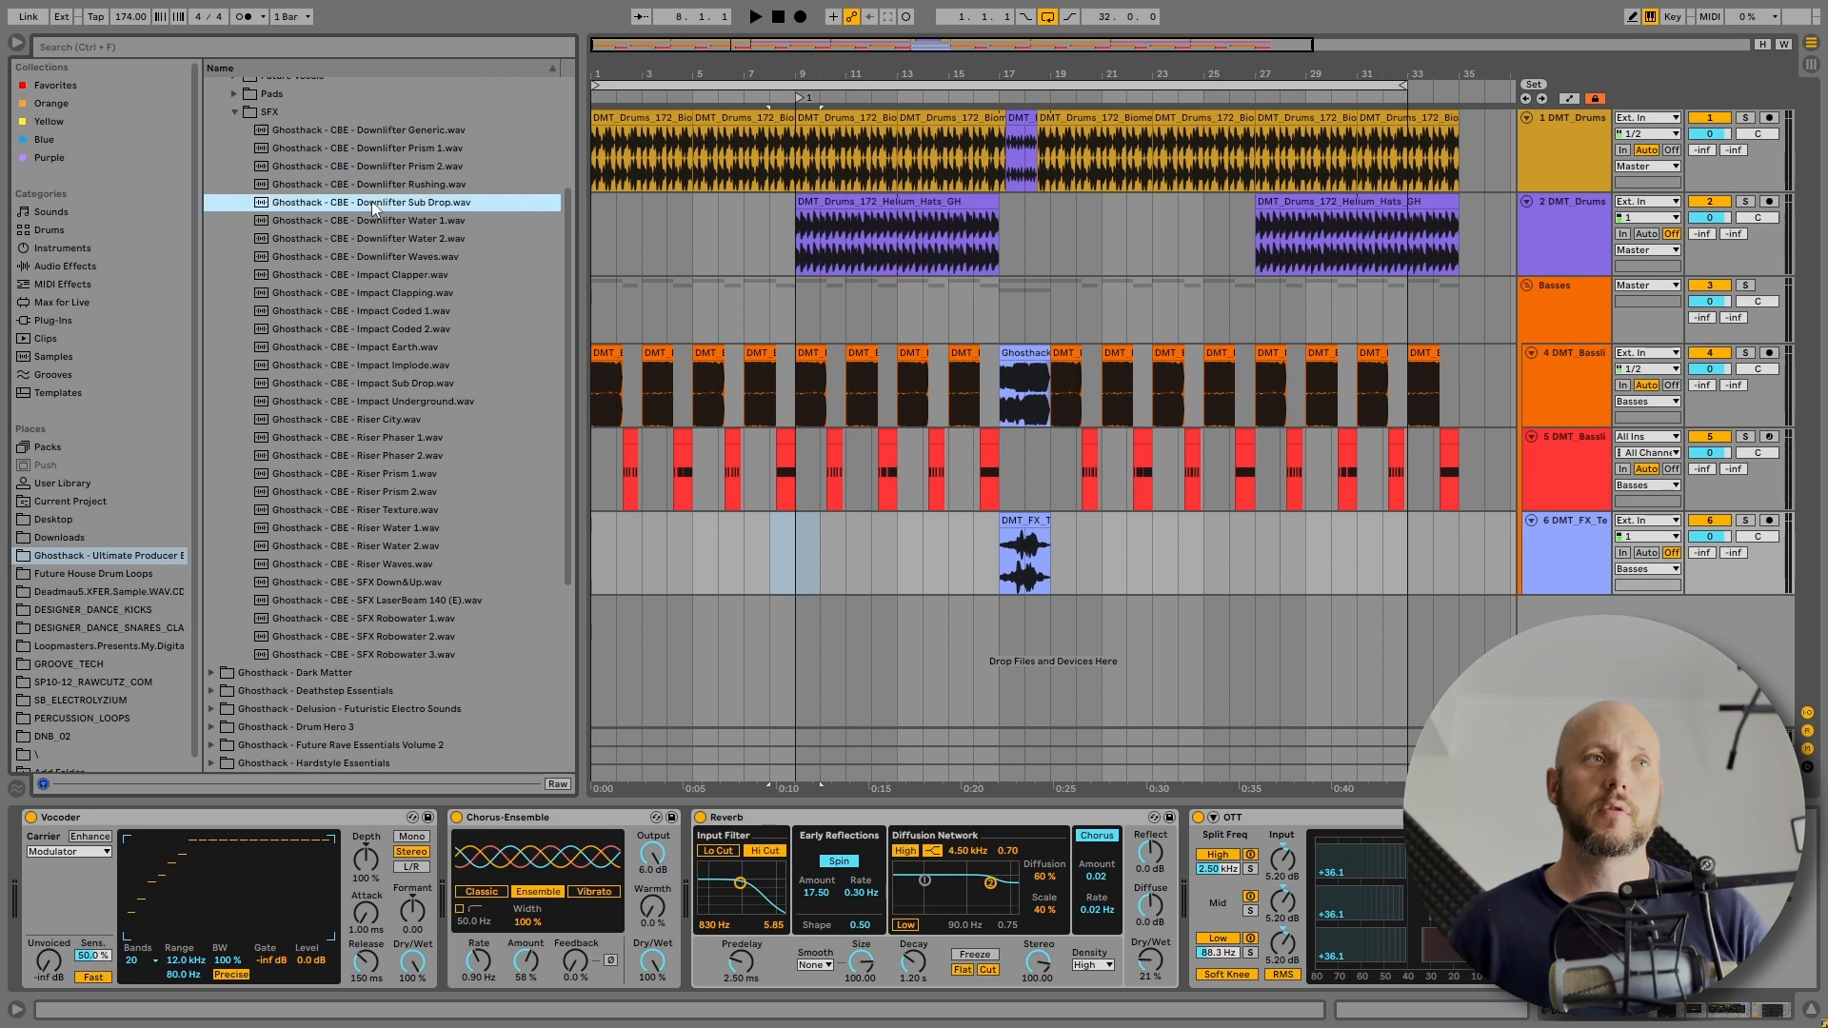
left_click(400, 220)
left_click(400, 184)
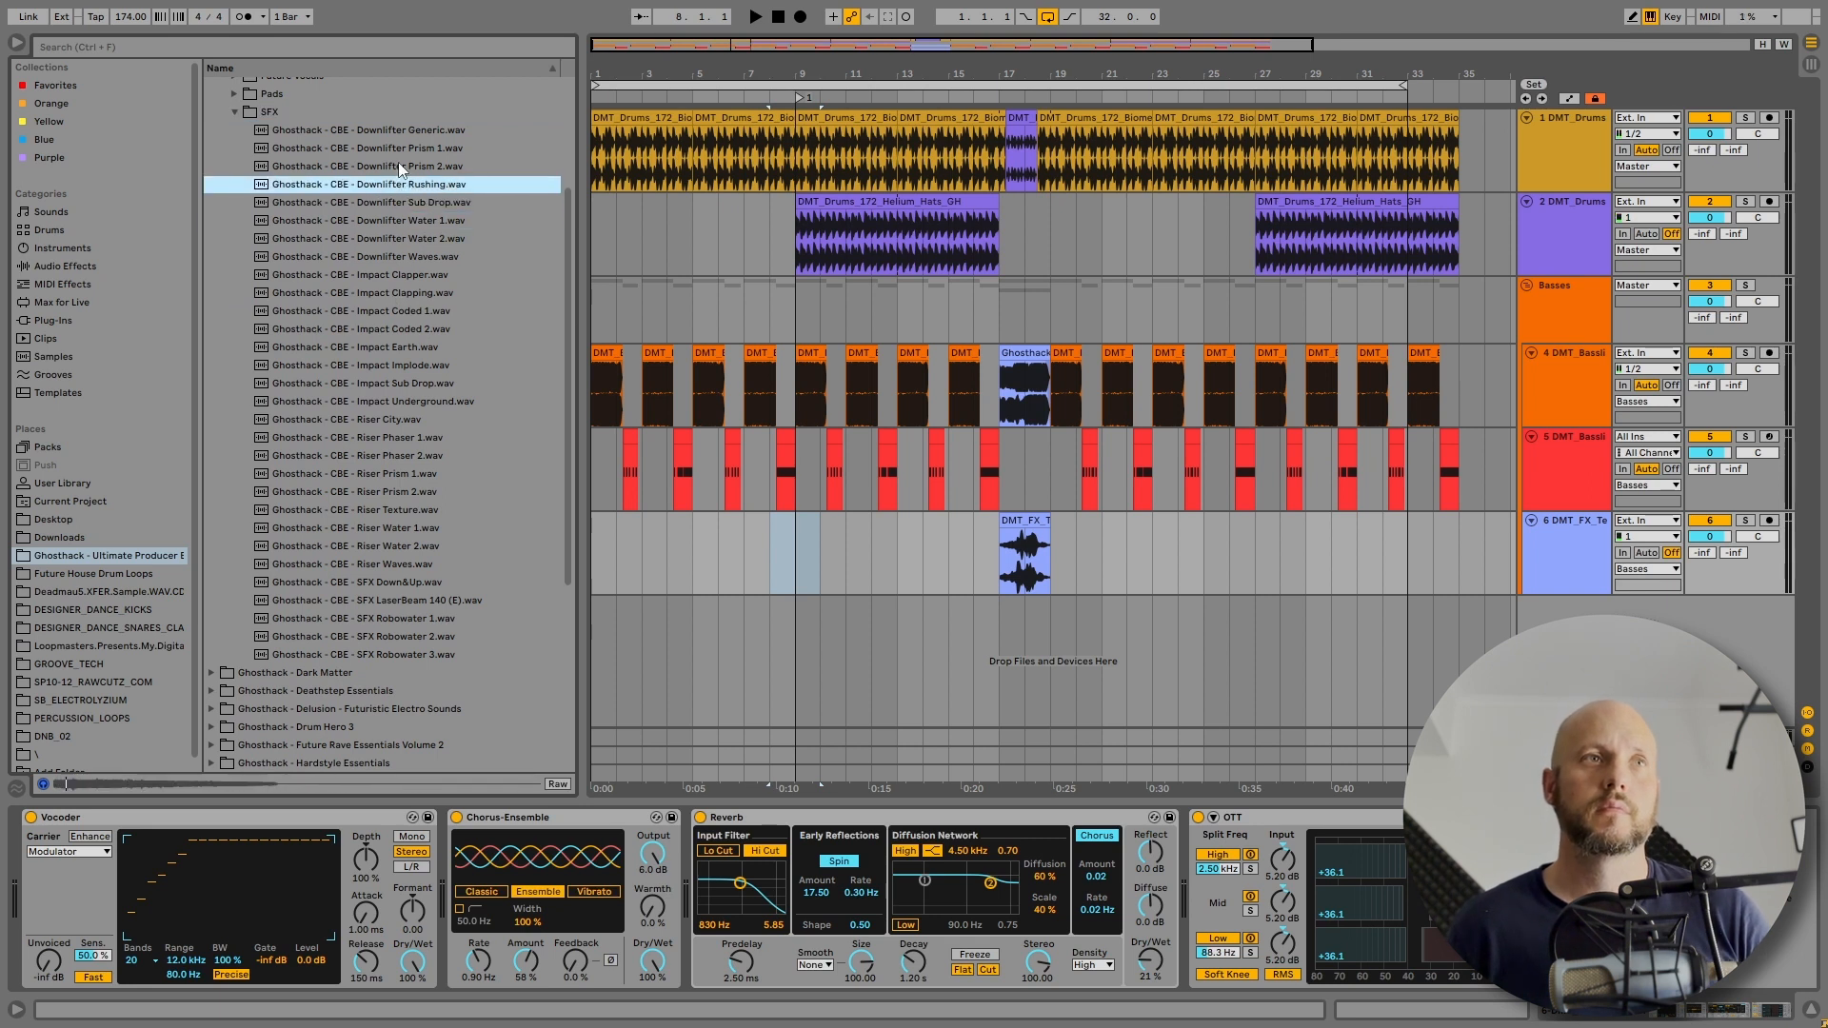
left_click(398, 165)
left_click(400, 149)
left_click(404, 132)
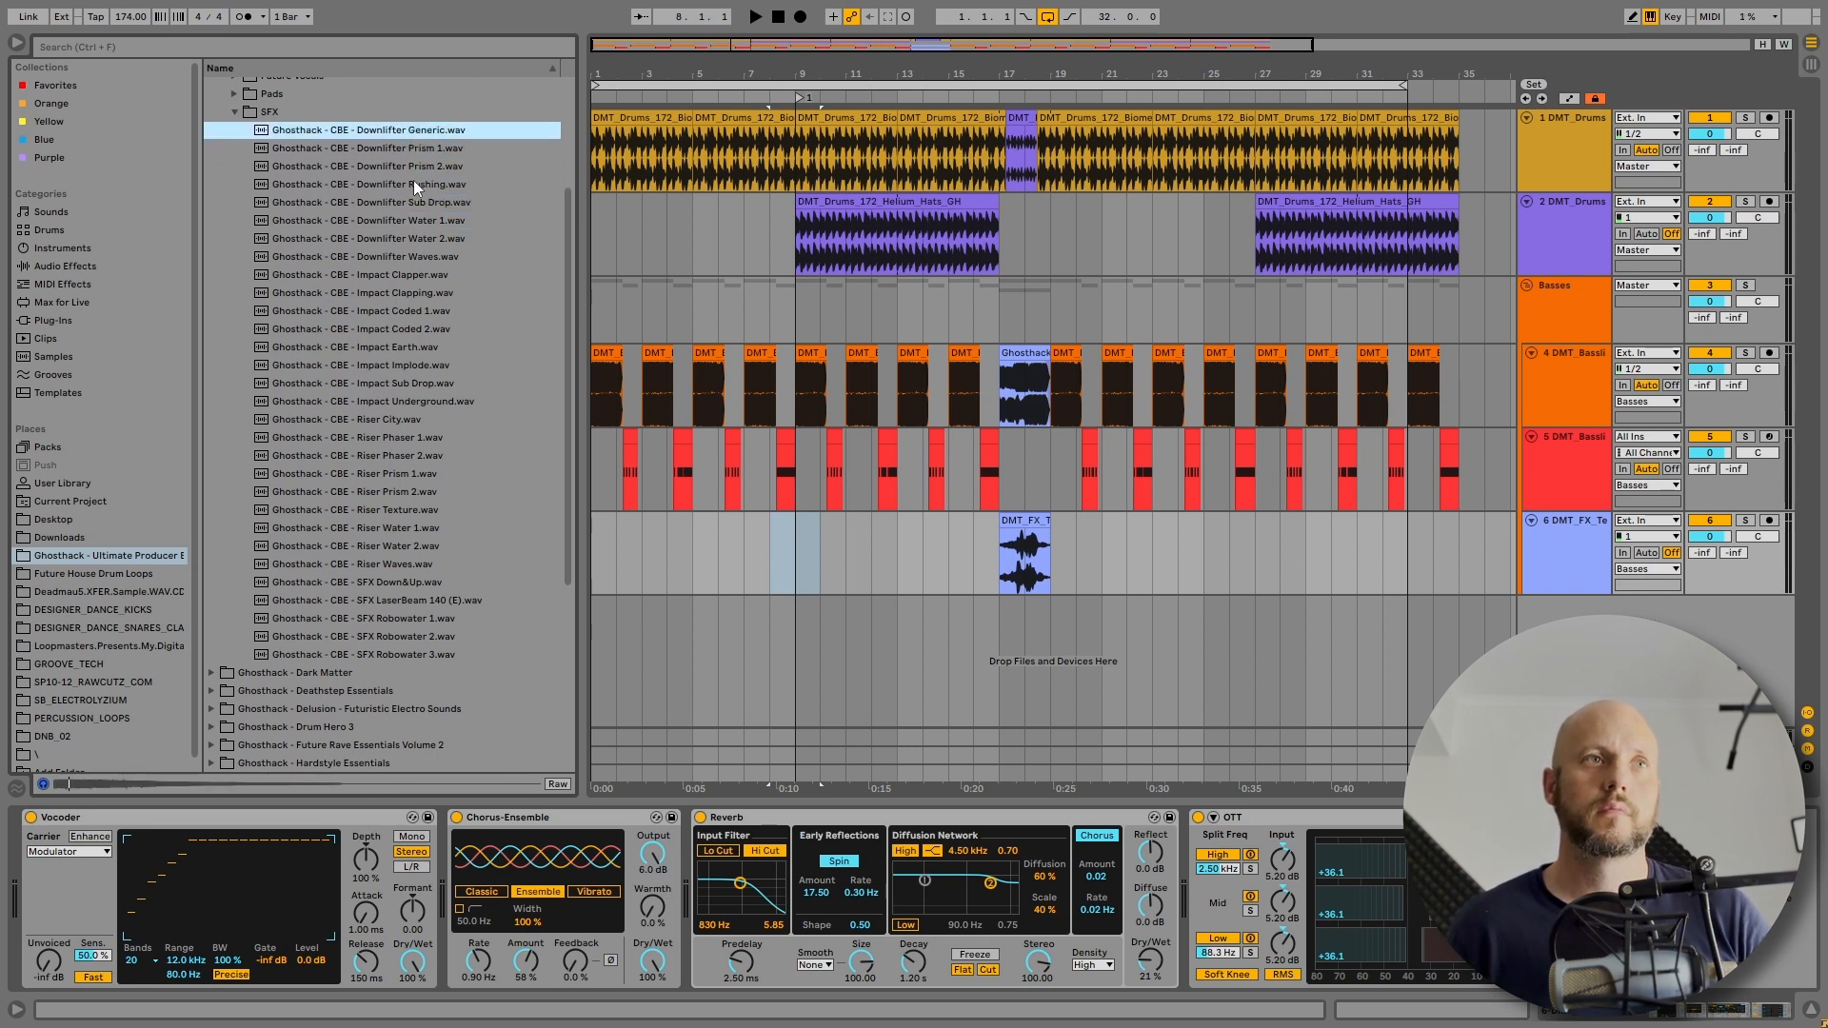
left_click(427, 256)
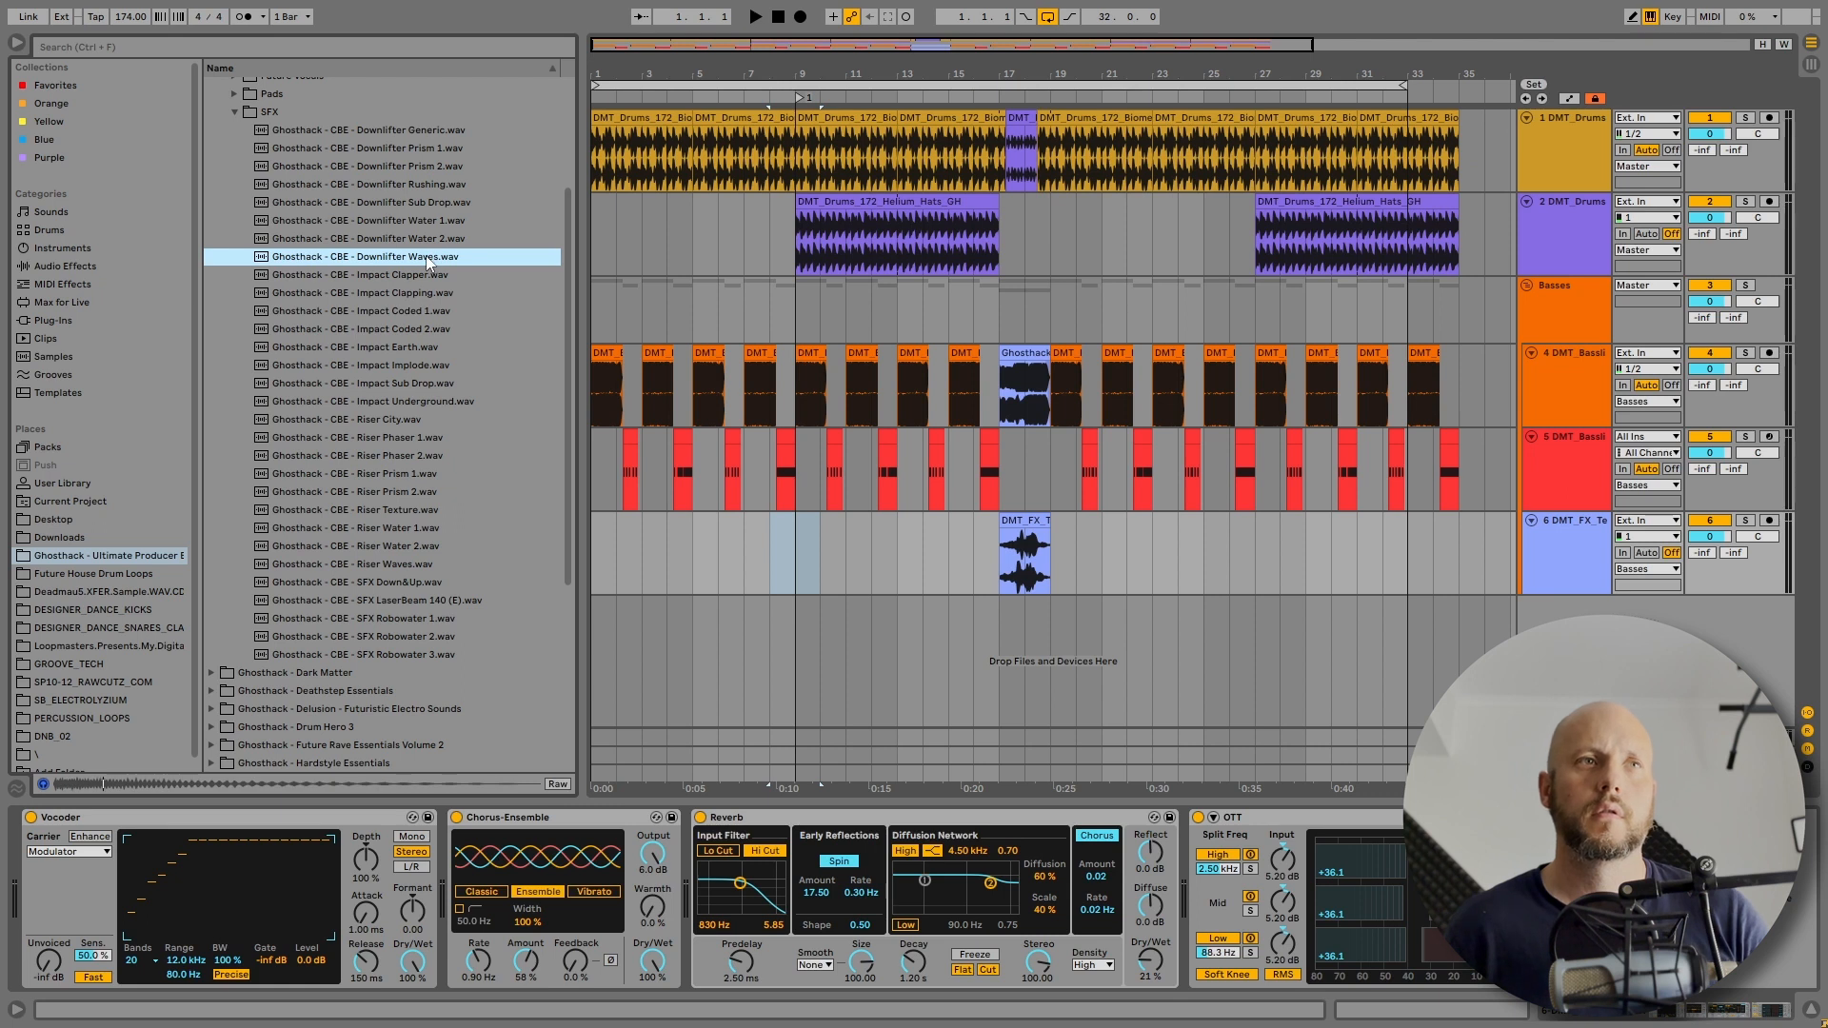
- Place Downlifter Waves on the Teknik FX track from bar 9 to 13 with a fade-out and clip gain at -11.1 dB
left_click_drag(426, 255, 798, 552)
key("space")
left_click_drag(310, 866, 310, 868)
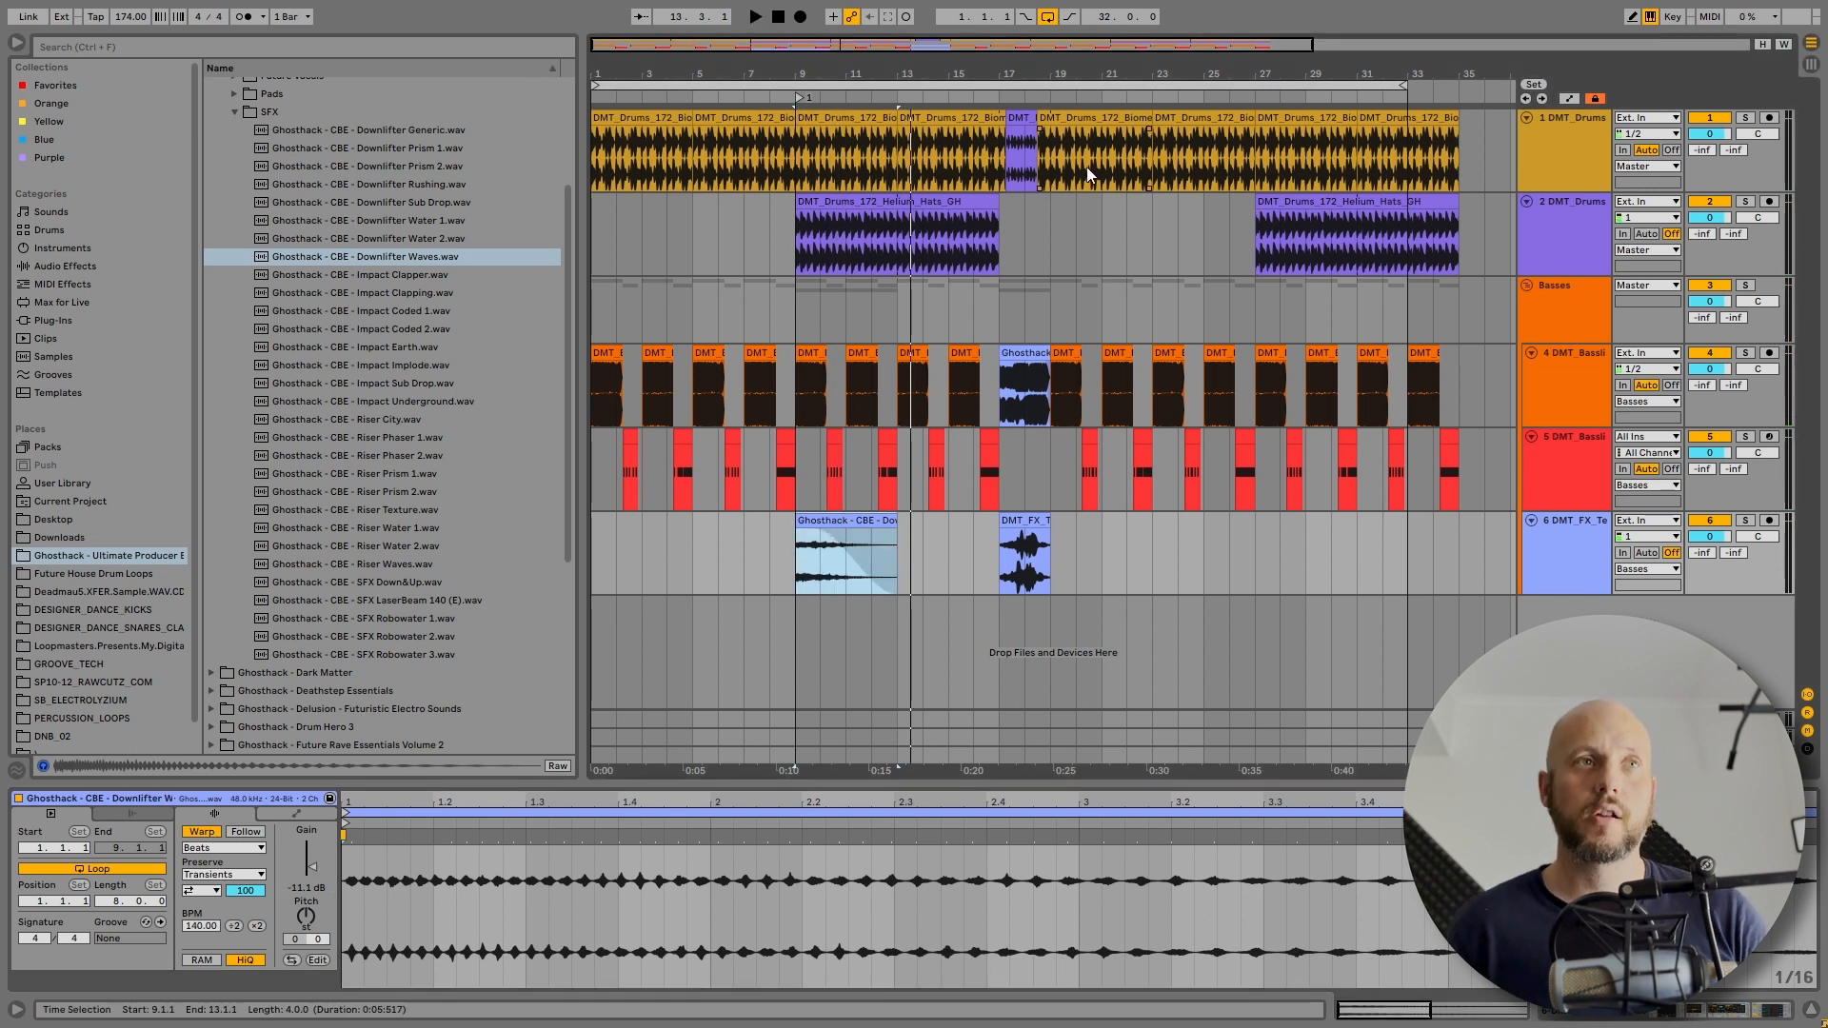
- Place Downlifter Rushing on the Teknik FX track from bar 7 to 9 with a fade-in and reduced clip gain of about -11 dB
left_click(361, 185)
left_click_drag(362, 184, 995, 582)
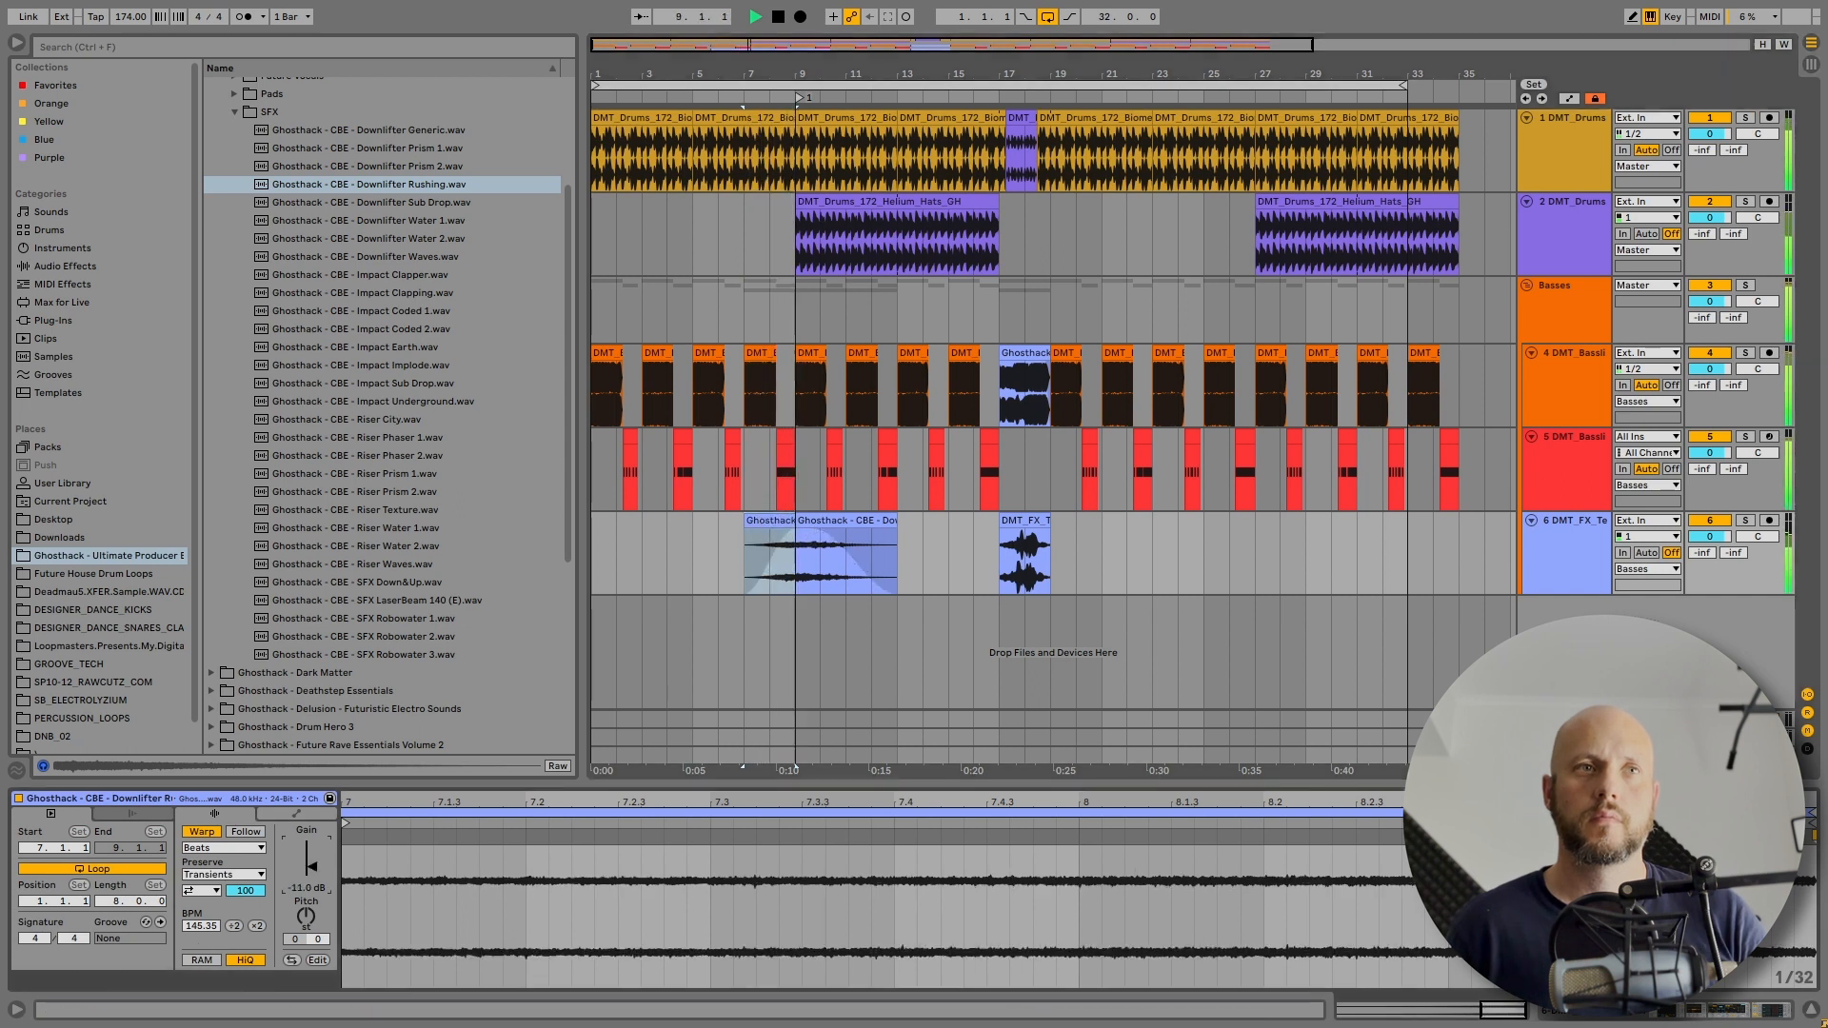
left_click_drag(306, 877, 316, 868)
- Copy both downlifter clips to bars 25 to 31, extend the loop to 34 bars and start playback
left_click_drag(997, 562, 344, 530)
left_click_drag(823, 522, 1281, 571)
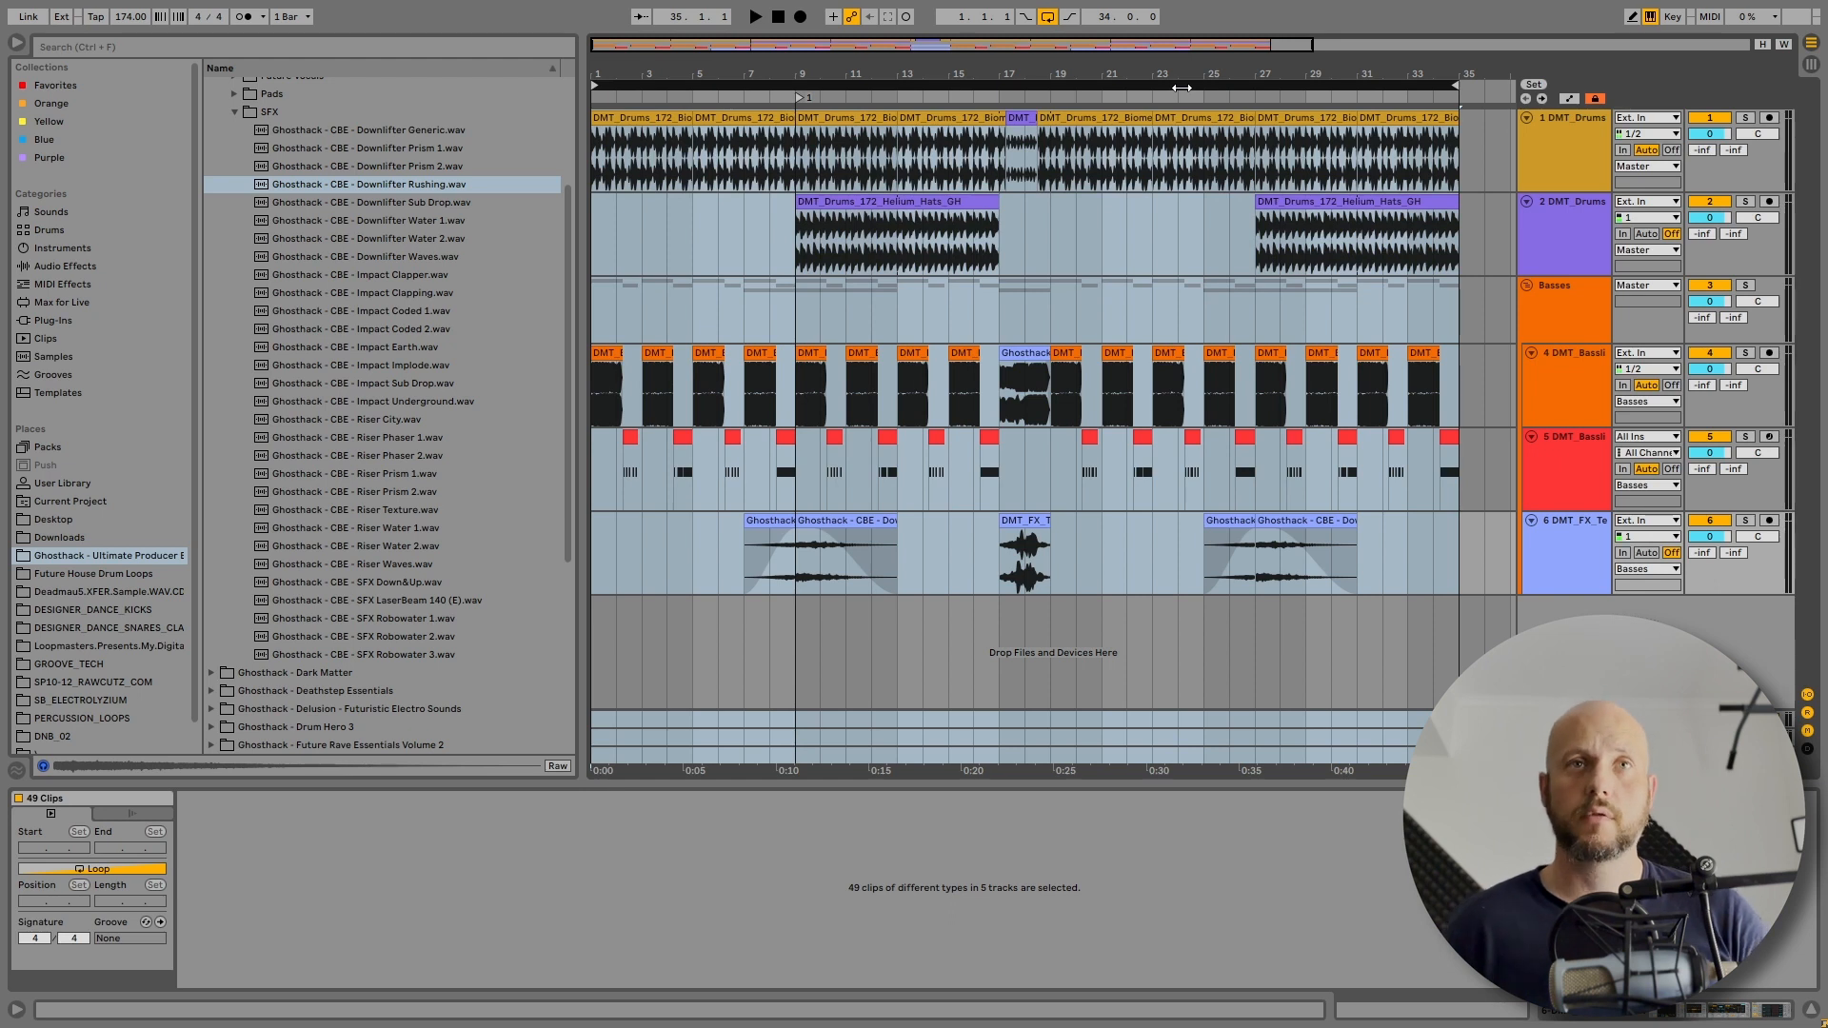
key("space")
- Listen to the arrangement from bar 1 through the first downlifter transition and inspect both Downlifter Waves clips
left_click(17, 42)
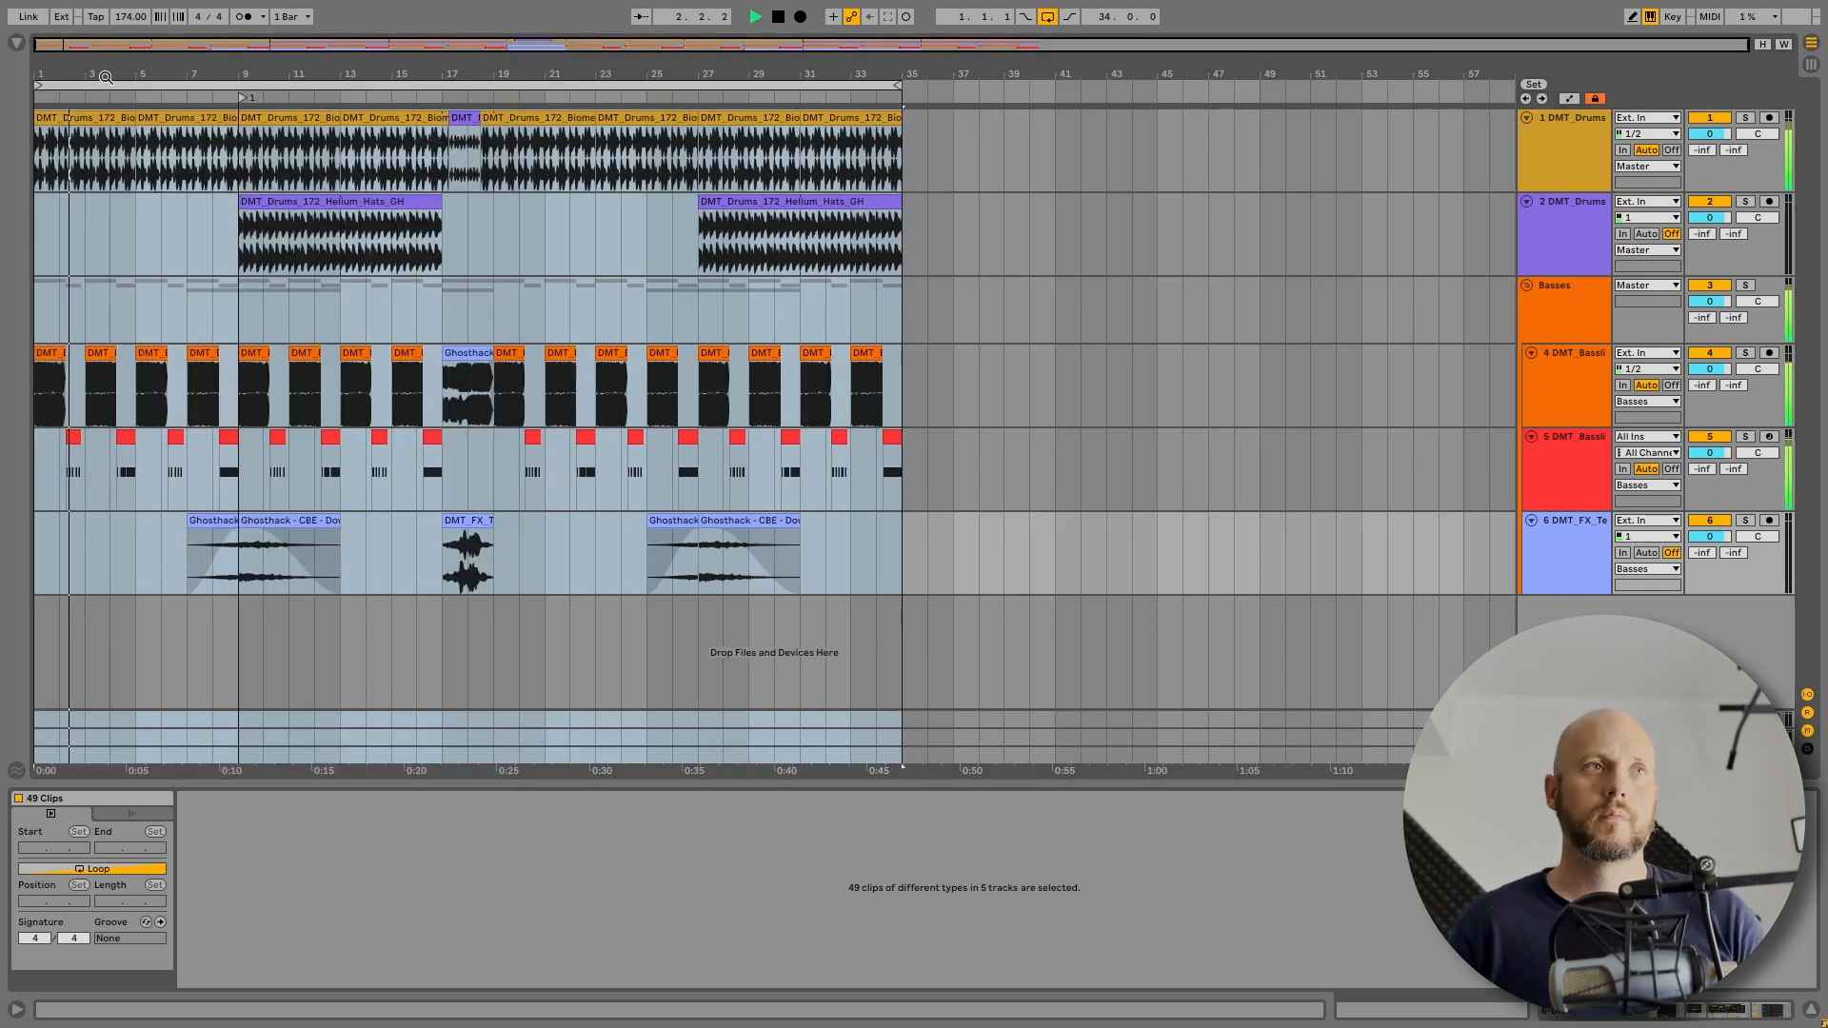
key("z")
left_click_drag(65, 76, 72, 77)
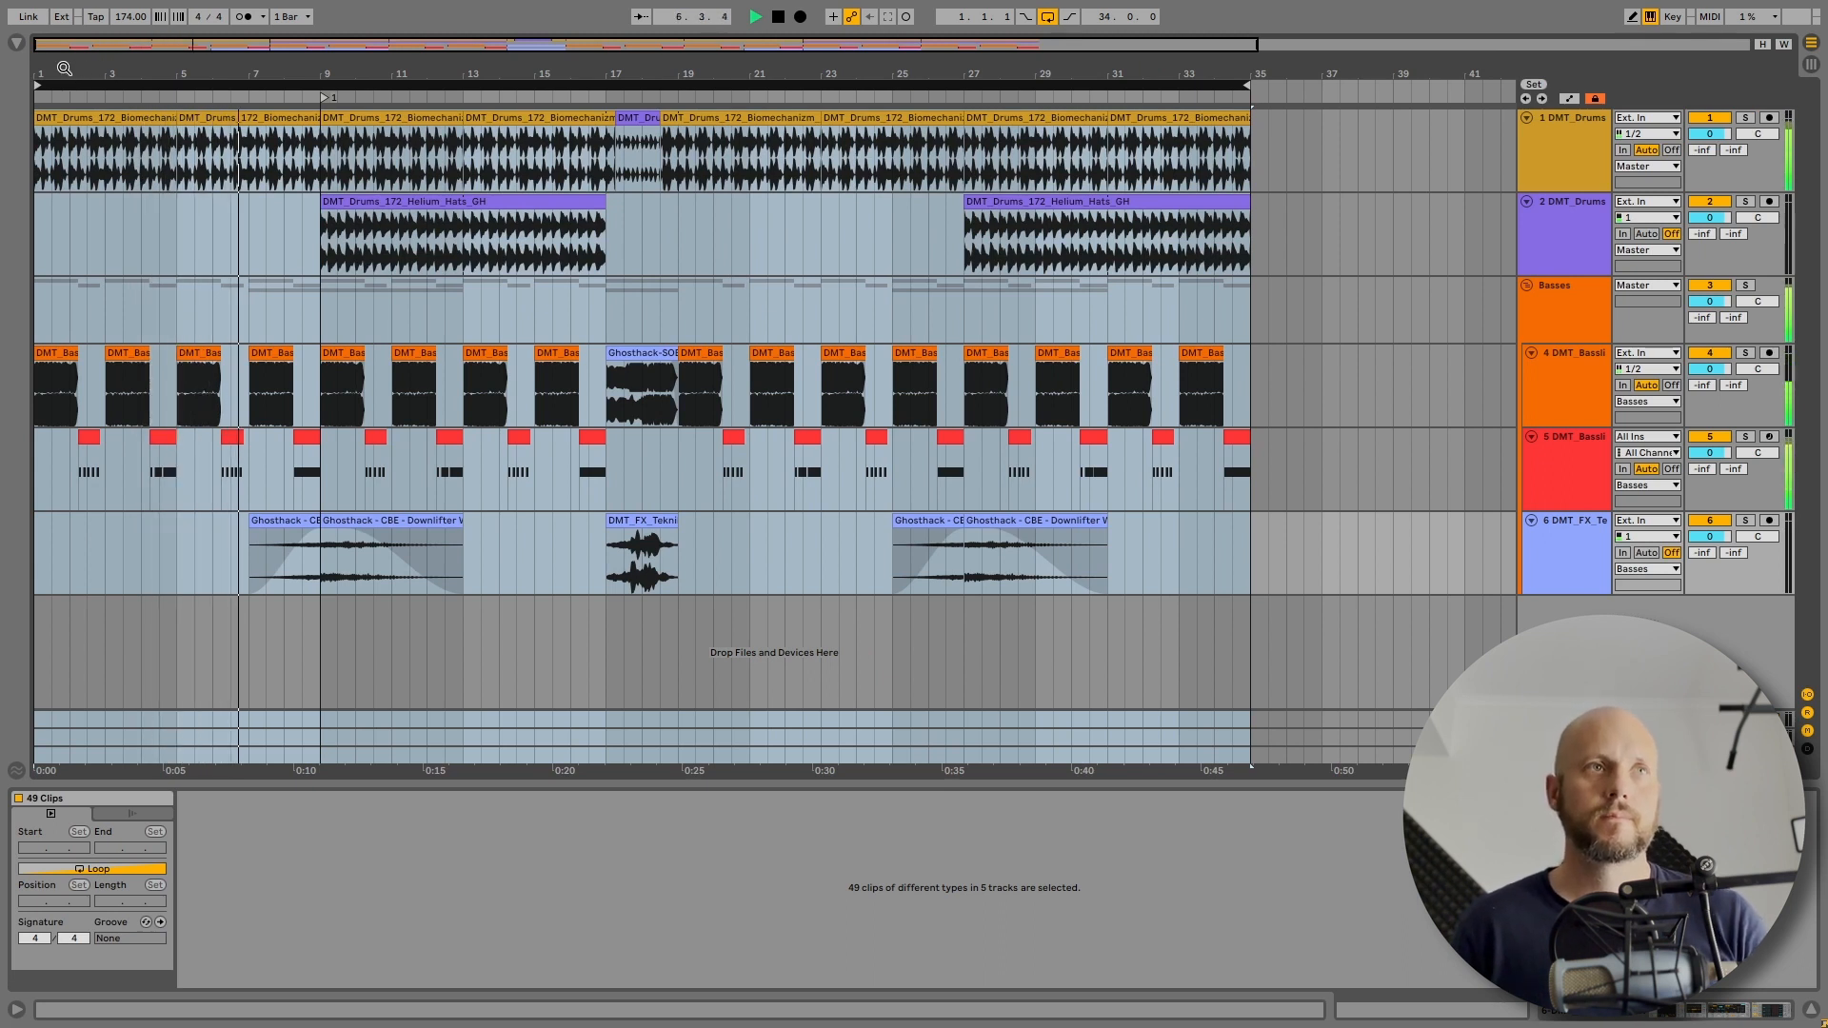
left_click_drag(62, 72, 68, 106)
left_click_drag(332, 74, 524, 70)
left_click_drag(1012, 74, 271, 57)
left_click(333, 520)
left_click(334, 520)
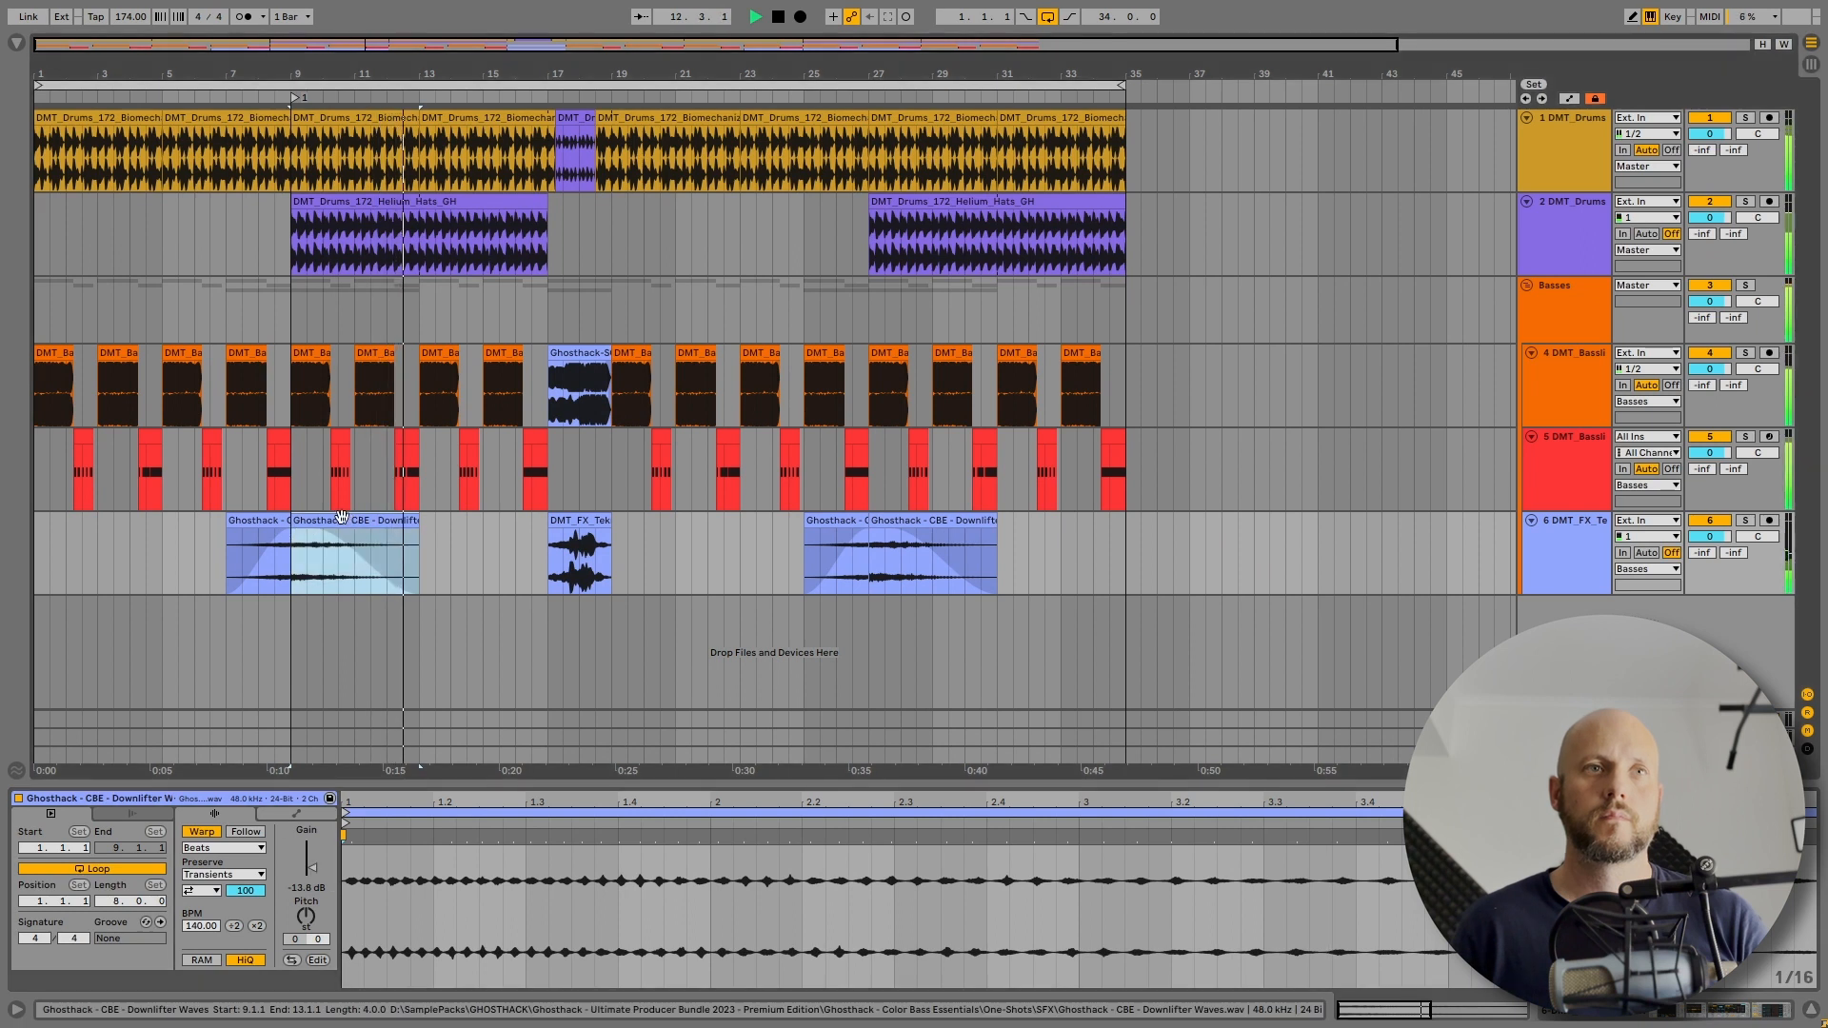
left_click(930, 543)
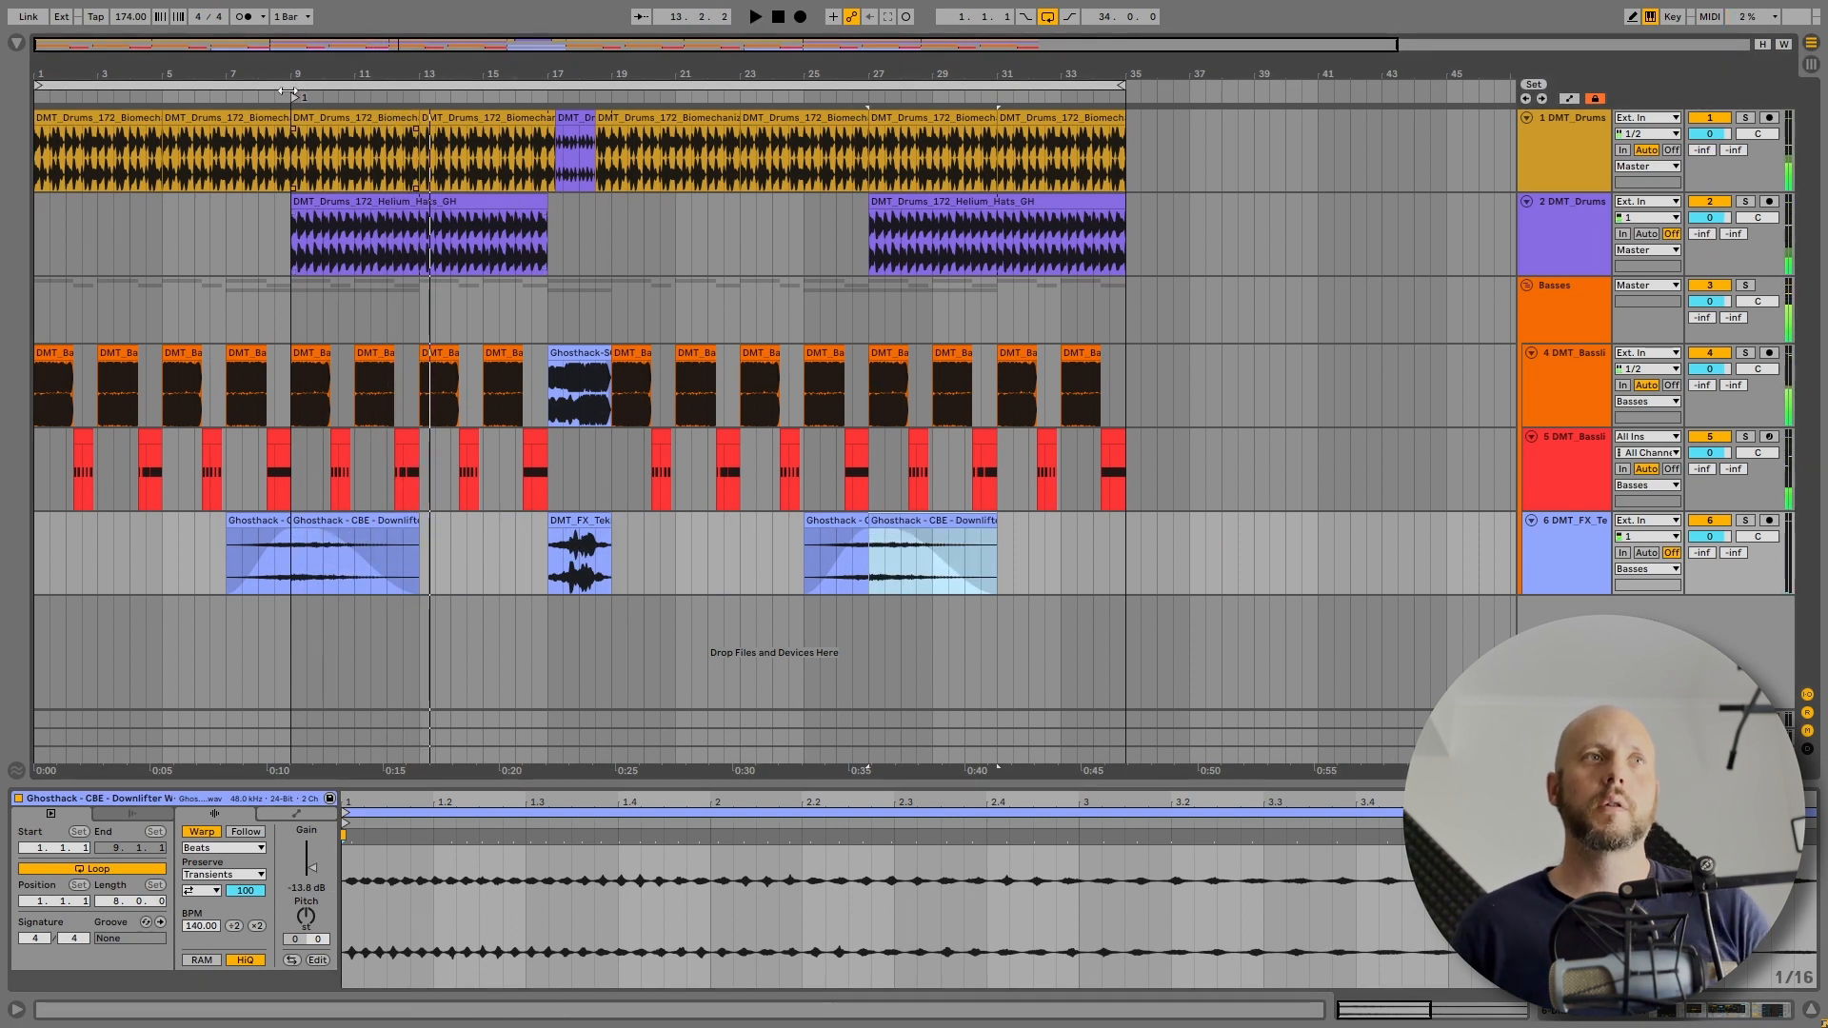
- Solo the Biomechanizm drum track and play it around bar 7 to locate a slice for a fill
left_click_drag(259, 74, 294, 114)
left_click_drag(345, 170, 231, 159)
left_click(362, 200)
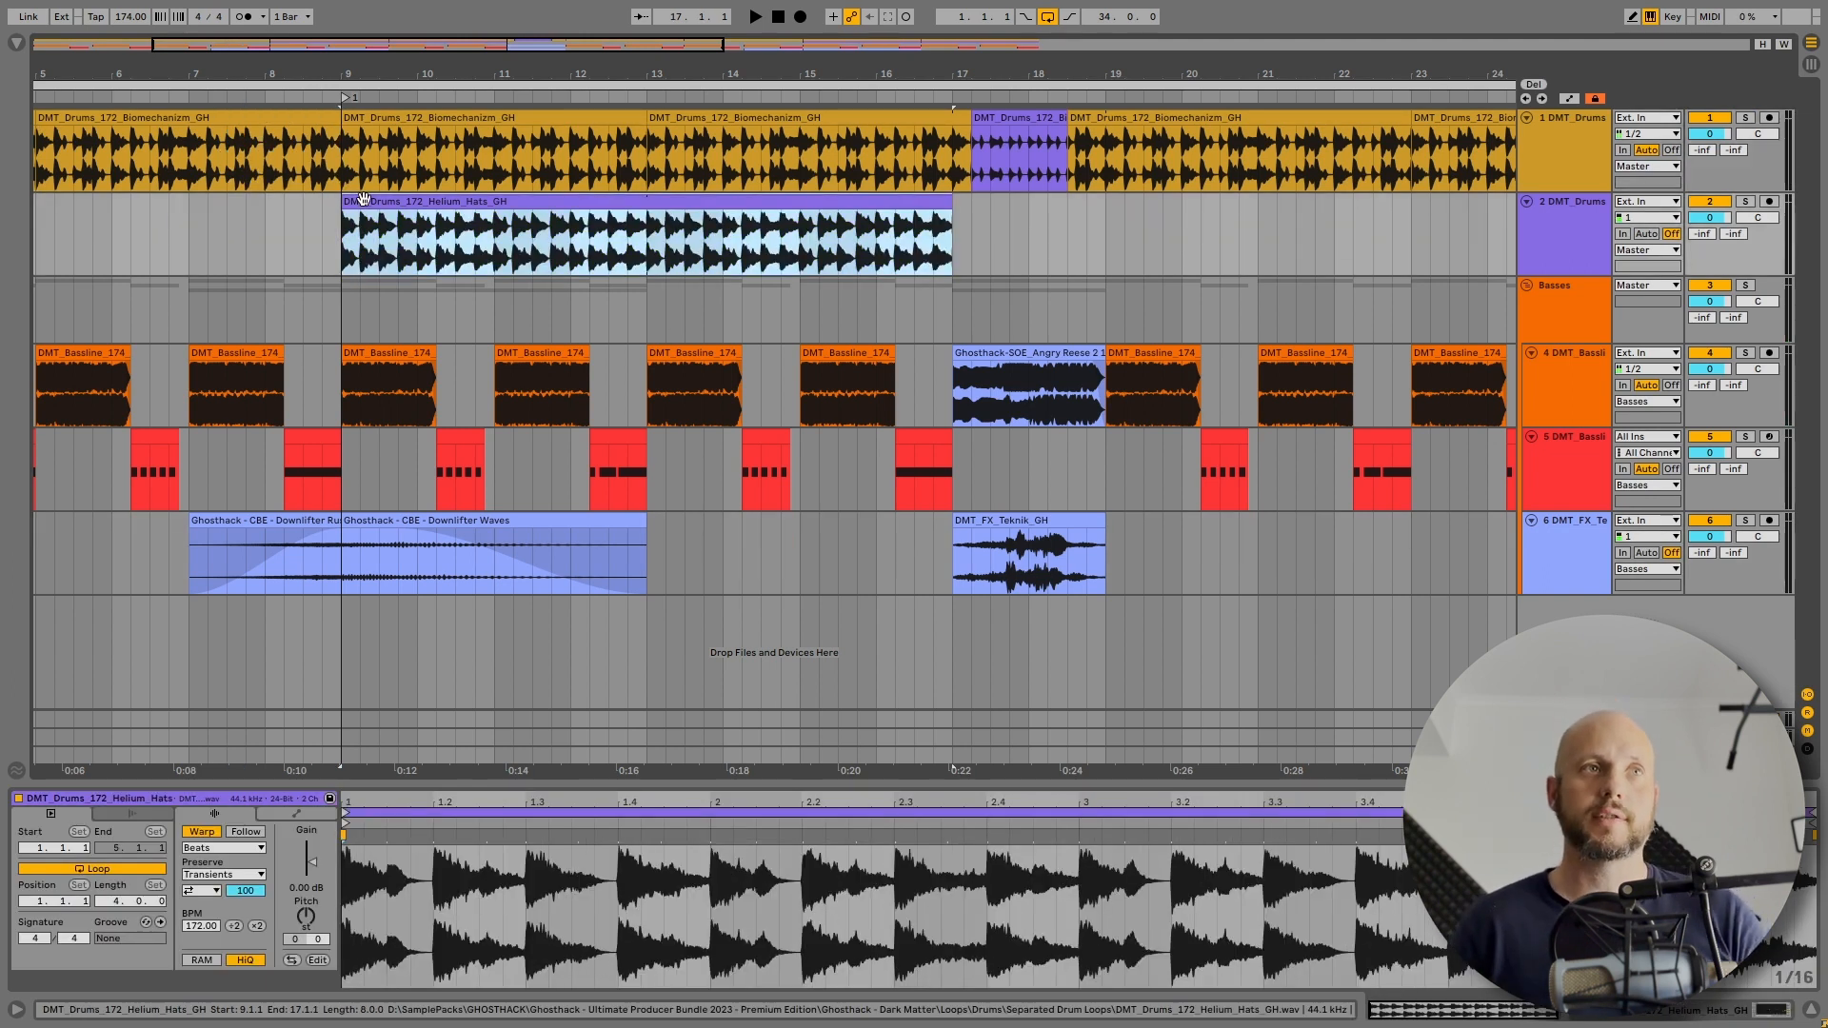
key("space")
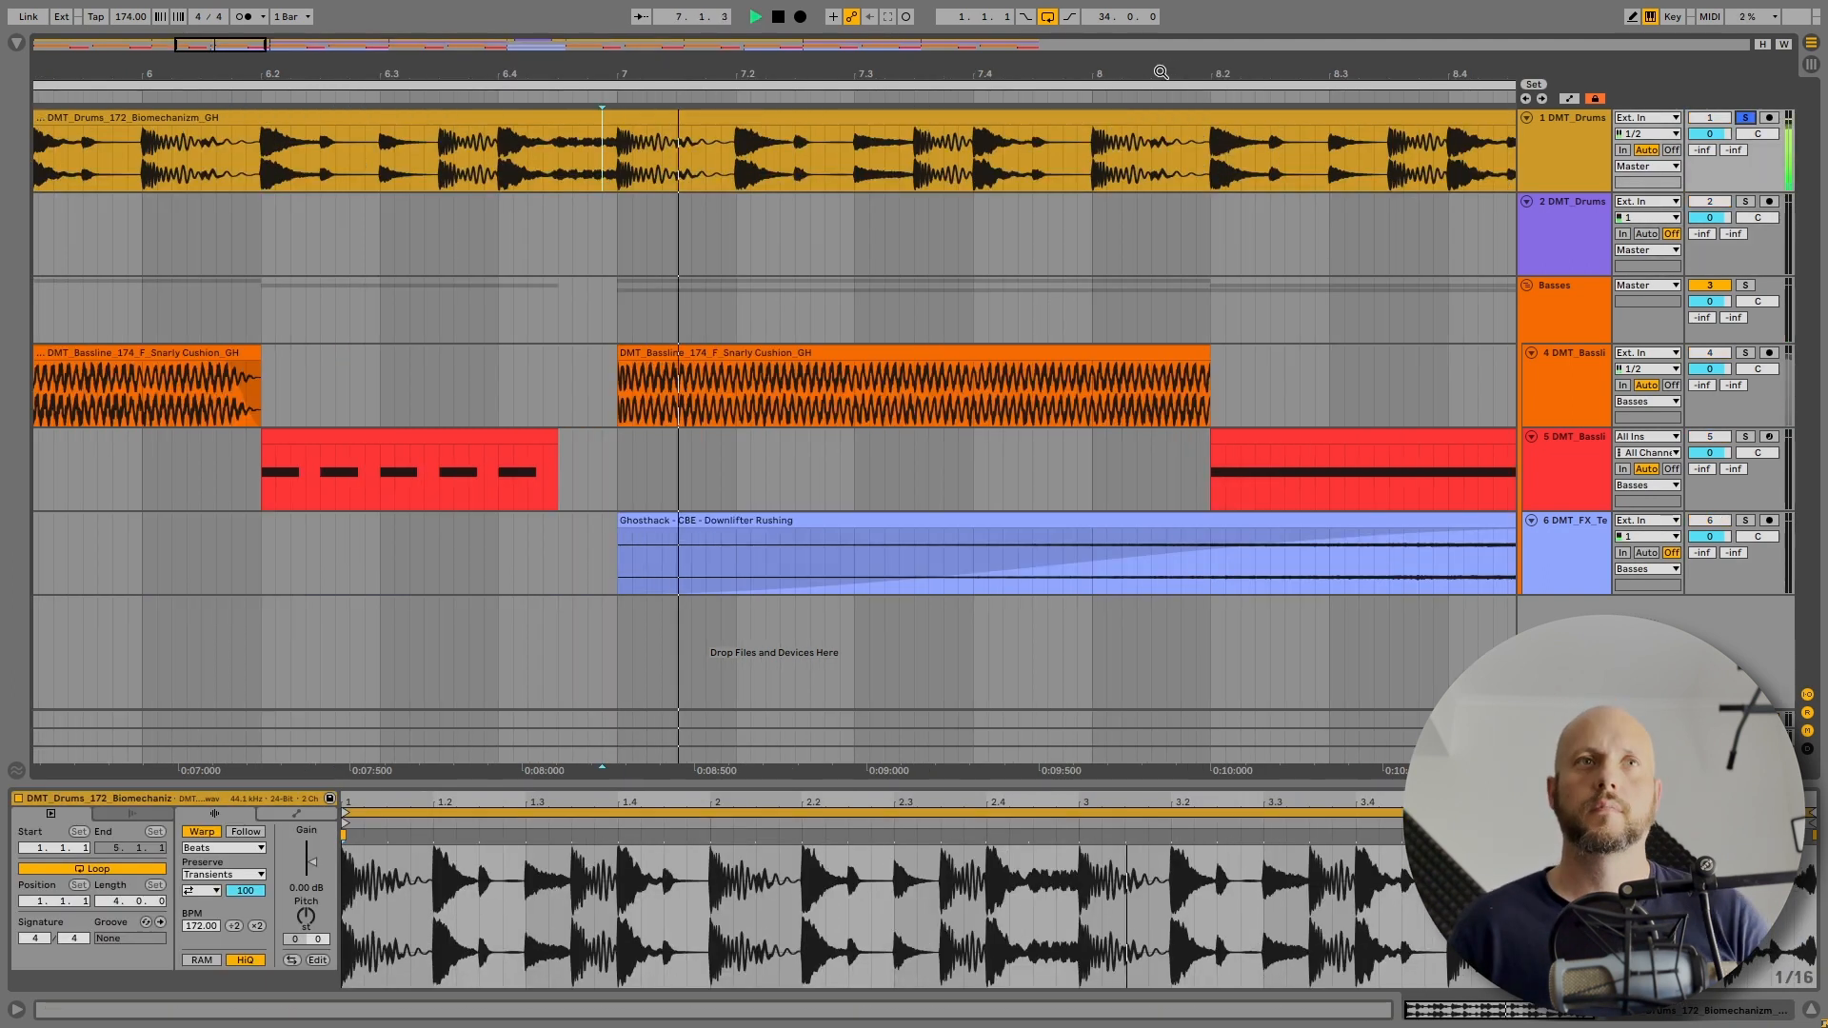
left_click_drag(1158, 72, 922, 72)
key("space")
key("space")
left_click(635, 152)
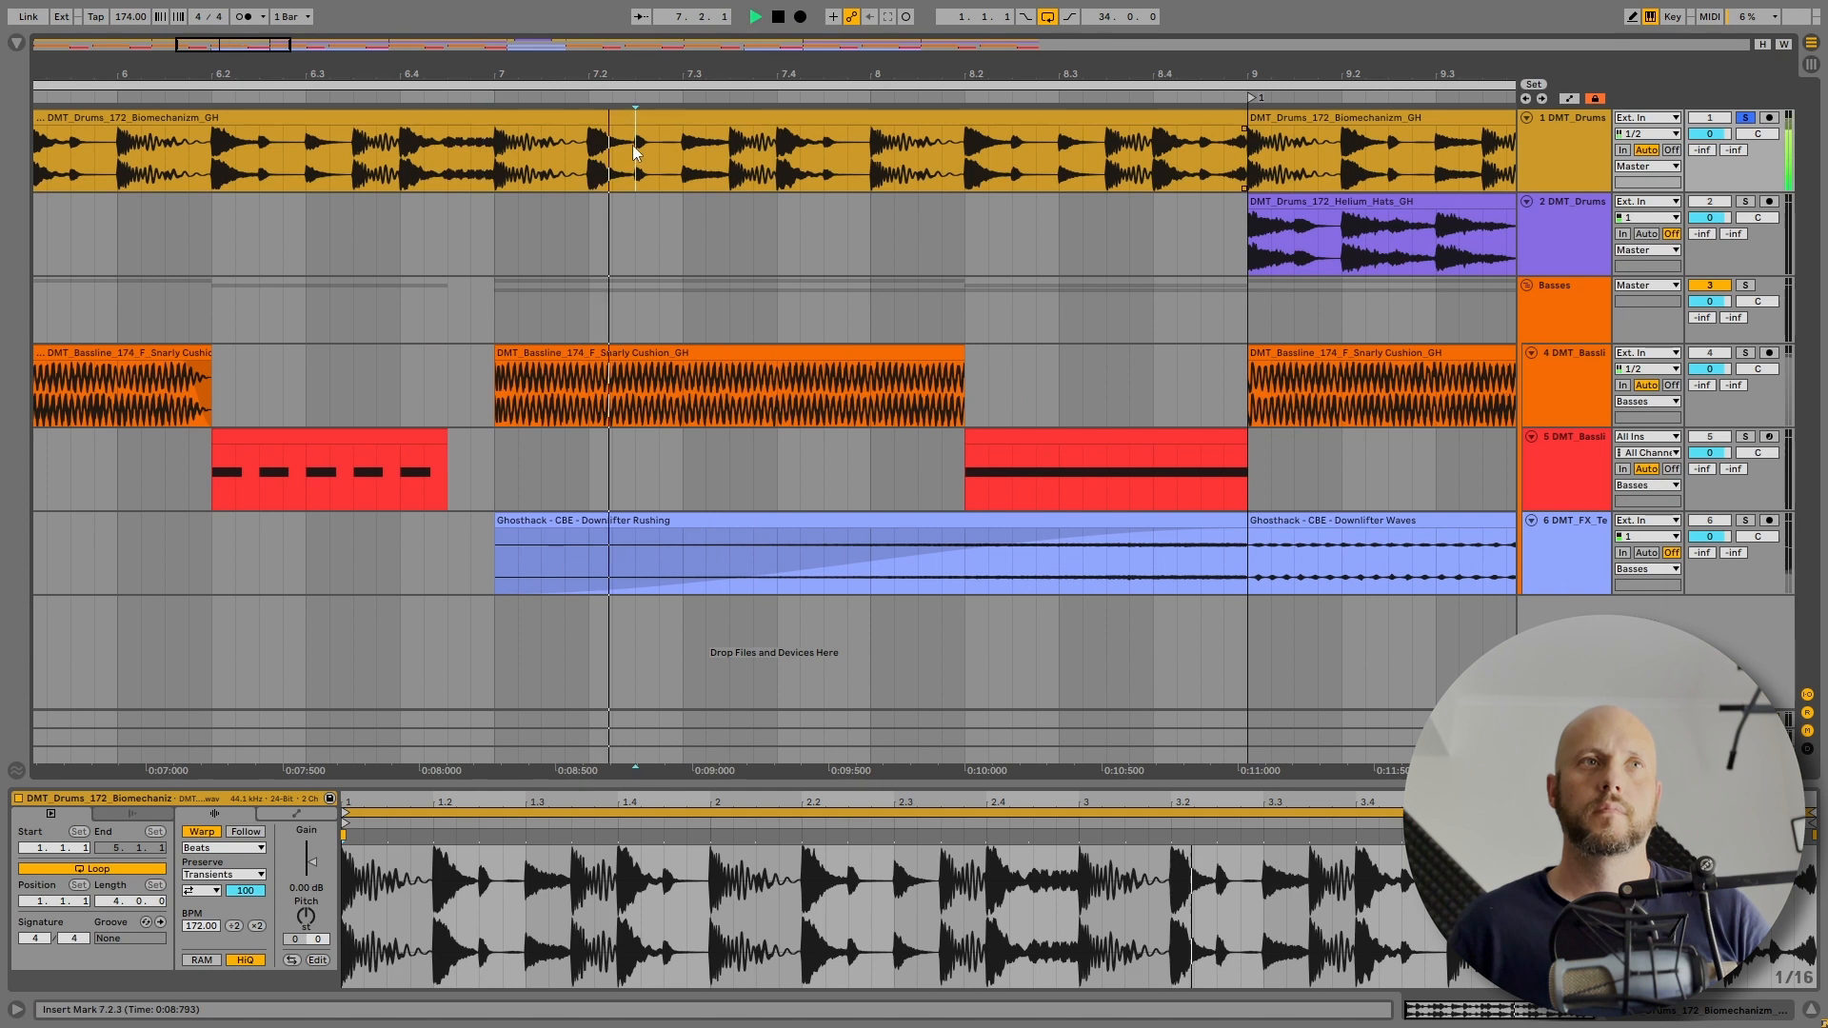
- Duplicate an eighth-note Biomechanizm drum slice across beats 3 and 4 of bar 7, unsolo the drums and play from bar 7
left_click_drag(635, 152, 746, 118)
key("space")
key("ctrl+d")
left_click(495, 154)
left_click(1744, 118)
key("space")
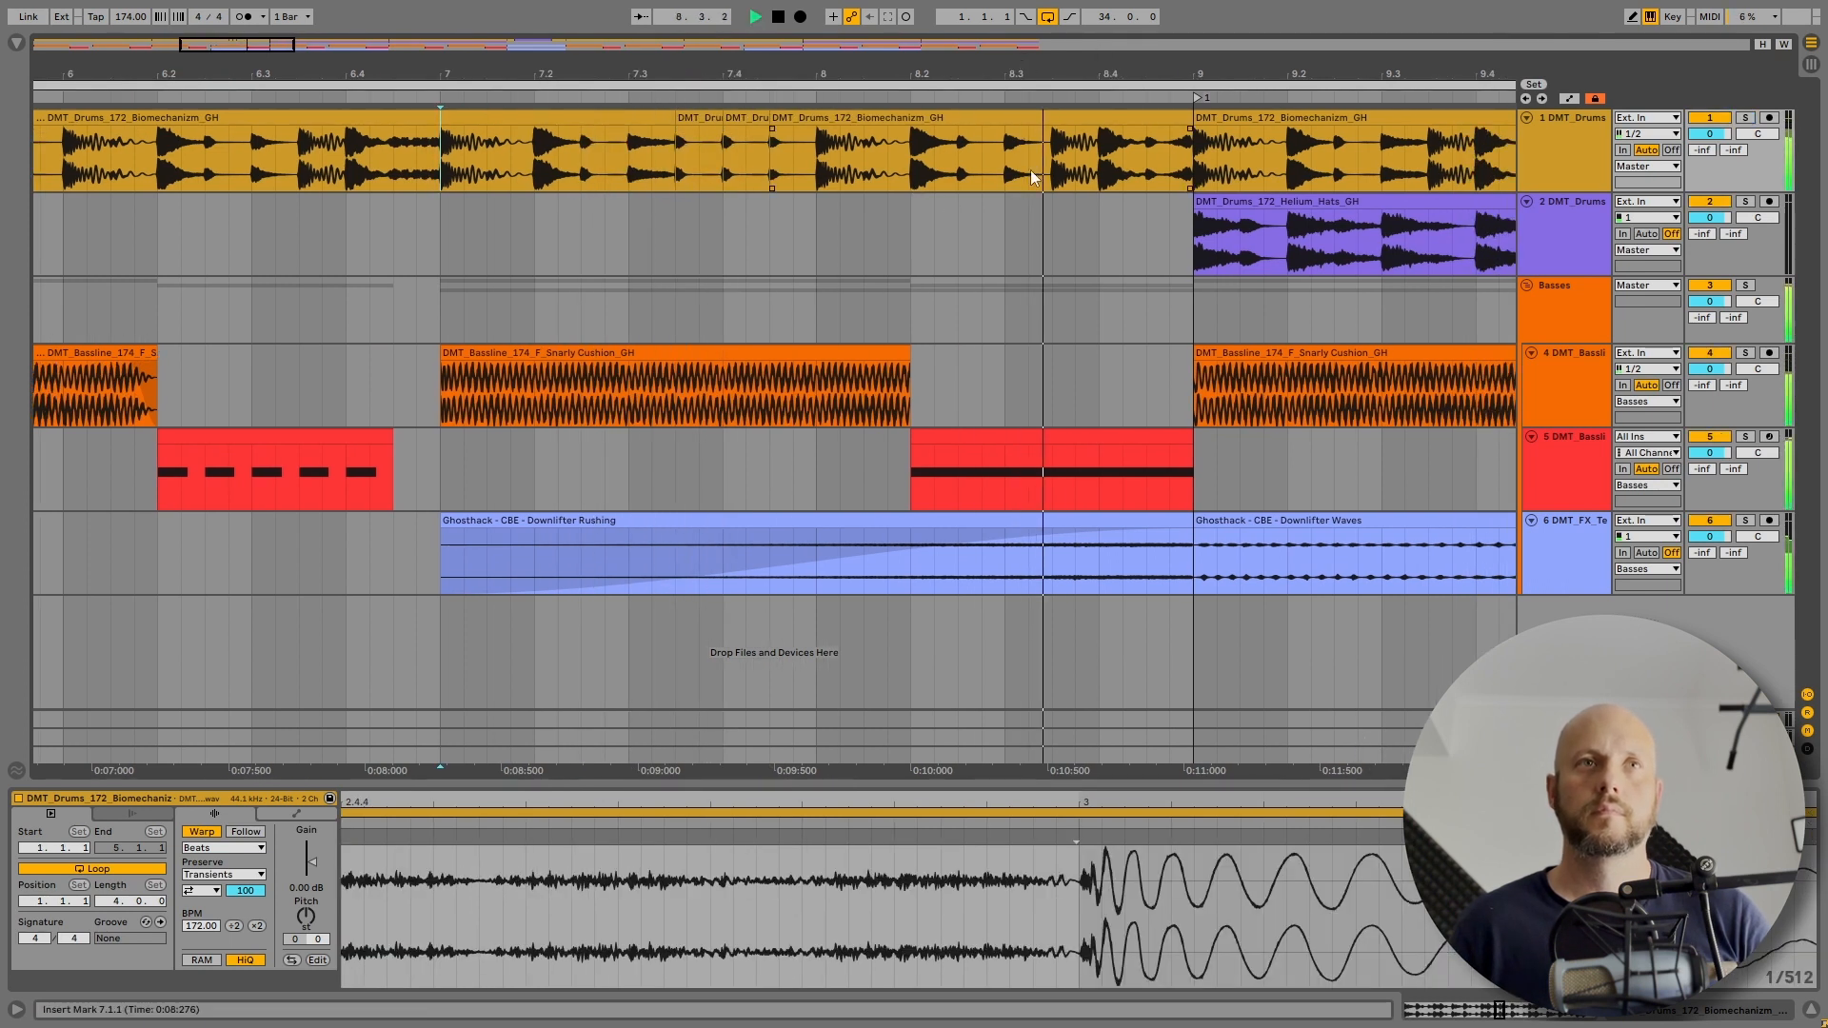
- Repeat an eighth-note drum slice through beats 3 and 4 of bar 8 and play back the fills
key("space")
mouse_move(1099, 157)
left_mouse_down()
mouse_move(1146, 157)
mouse_move(1027, 118)
mouse_move(1098, 154)
left_mouse_up()
left_click(911, 152)
key("space")
key("space")
key("ctrl+d")
left_click(443, 157)
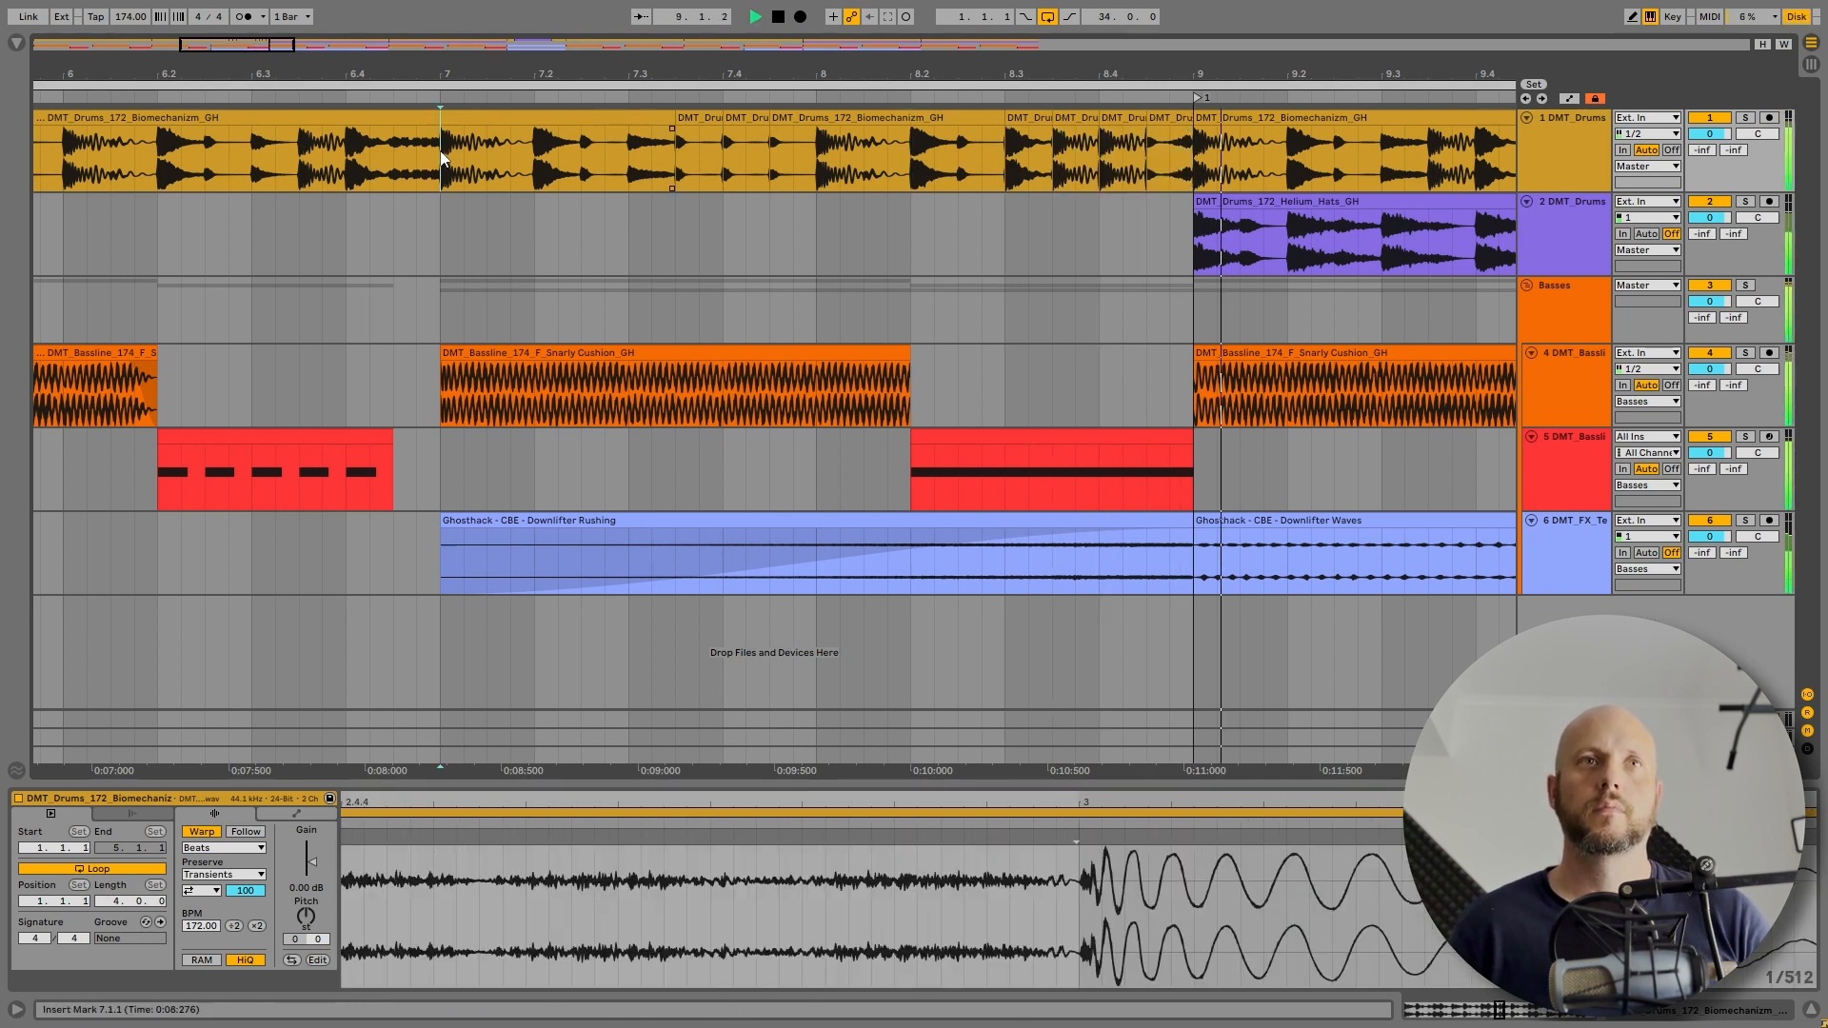
left_click(817, 171)
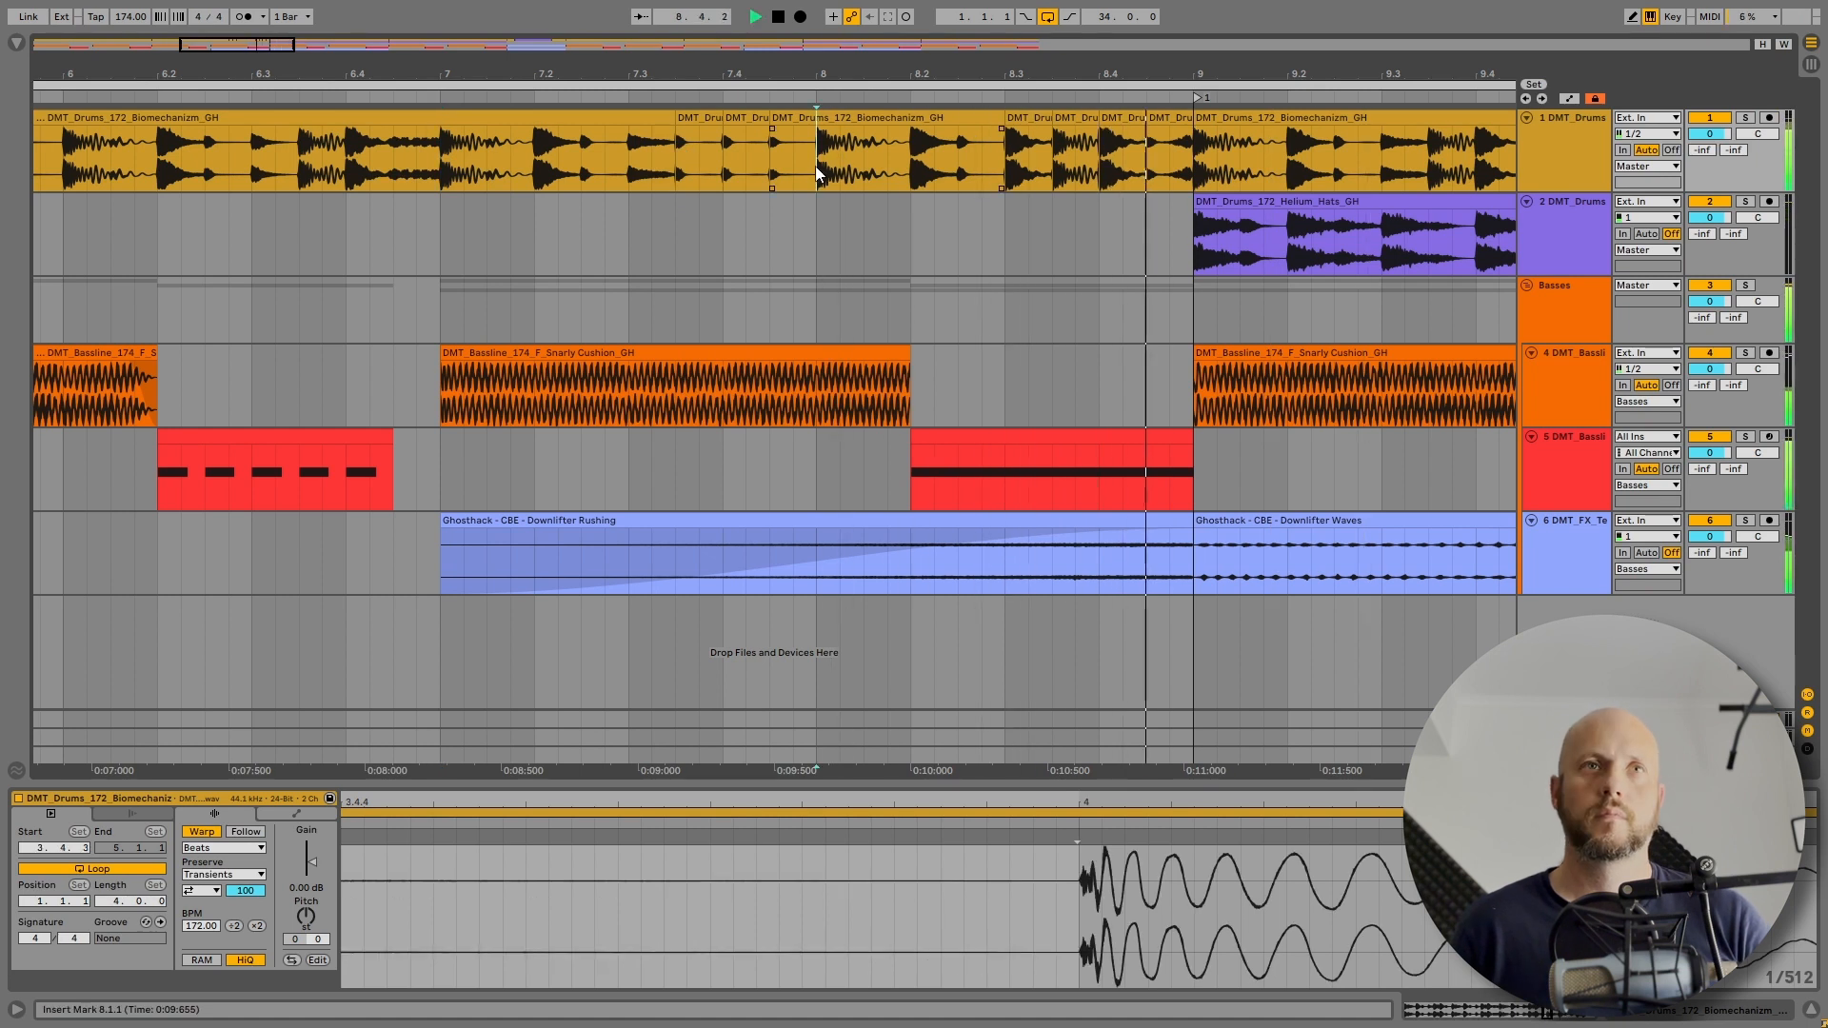
key("space")
- Copy the drum fill section from bars 6 to 9 to bars 24 to 27 and play the full arrangement
left_click_drag(1082, 55, 1081, 9)
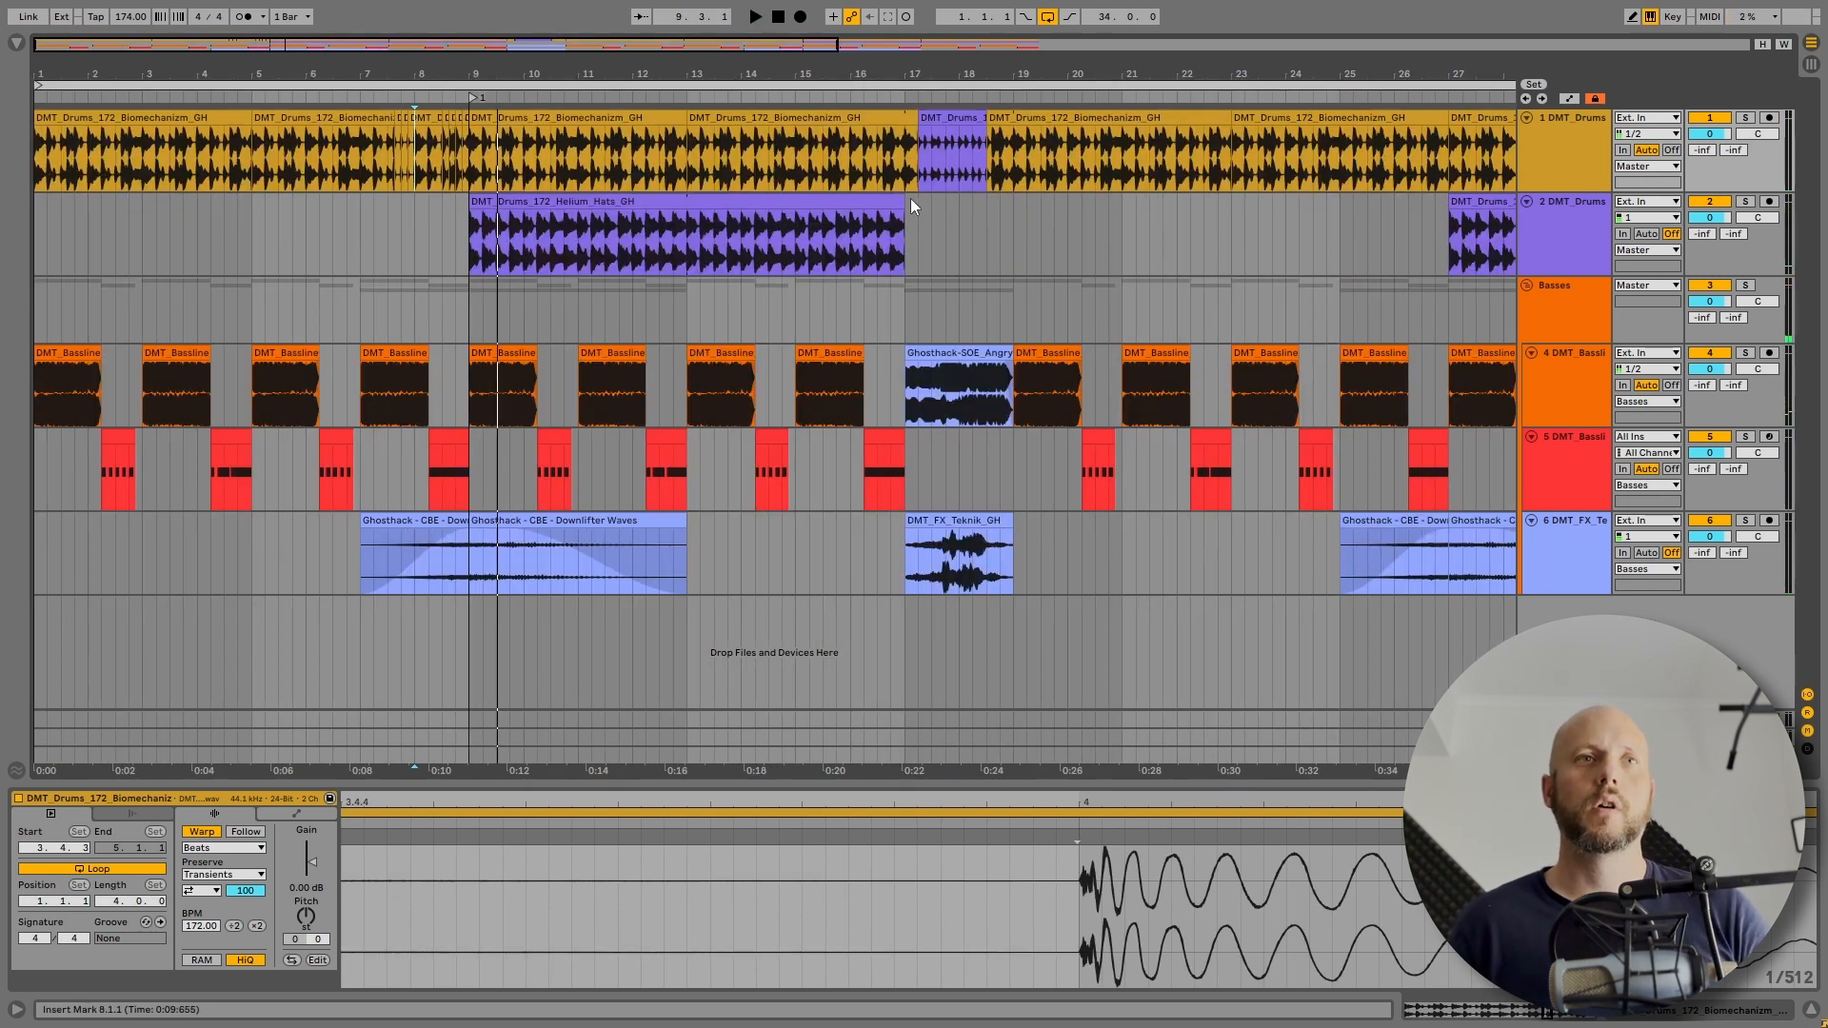
left_click_drag(469, 143, 310, 133)
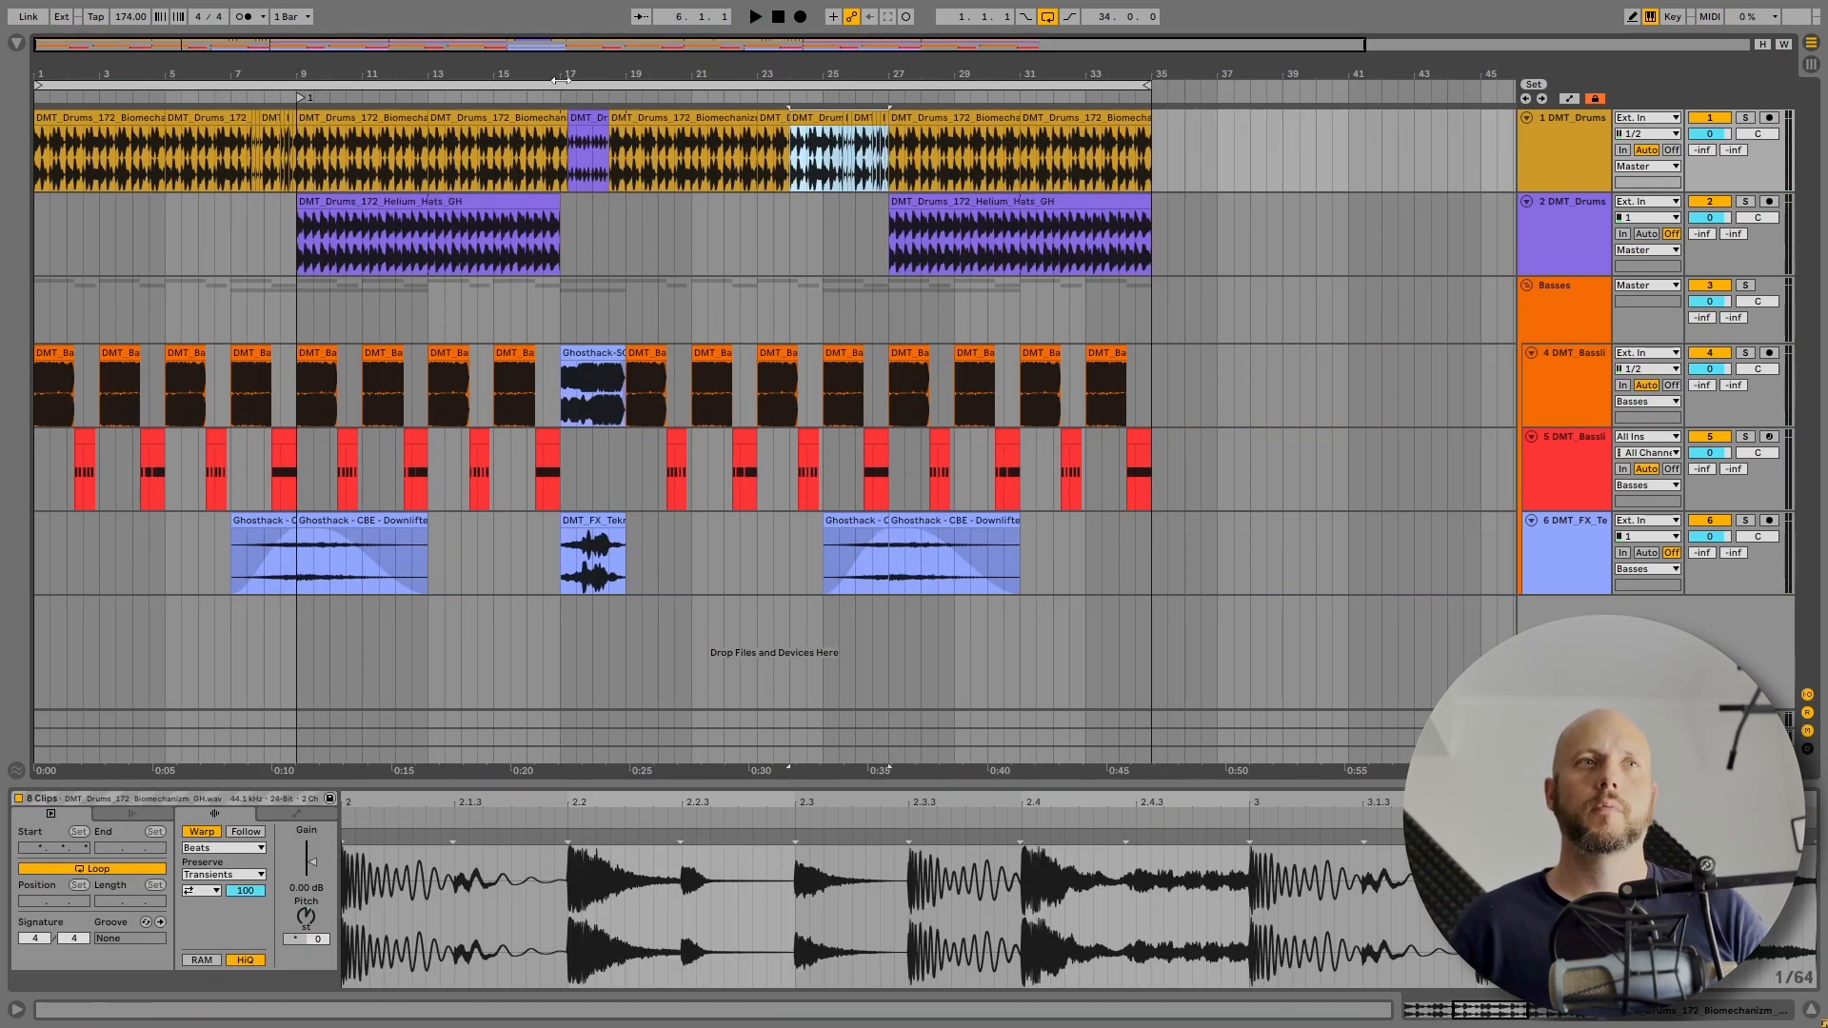
left_click(538, 86)
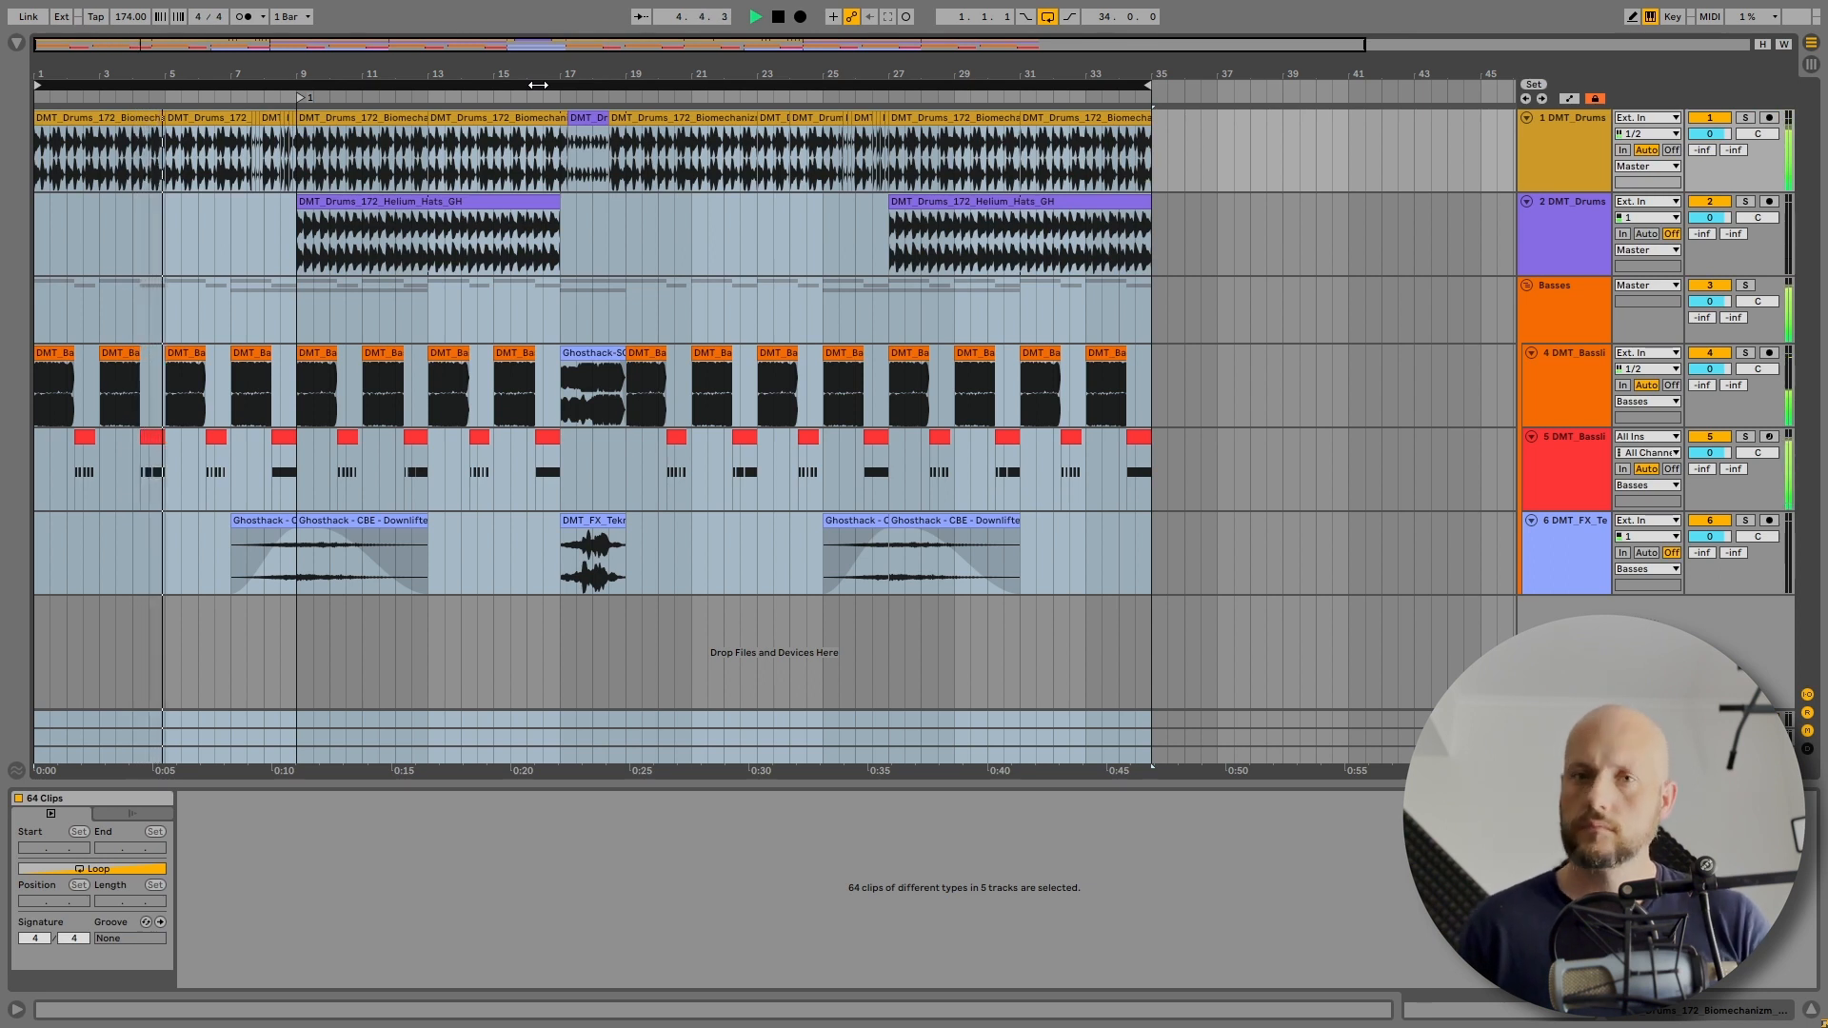
left_click(777, 16)
- Insert an audio track below the Biomechanizm drums and search the Ghosthack library for "crash"
left_click(1551, 156)
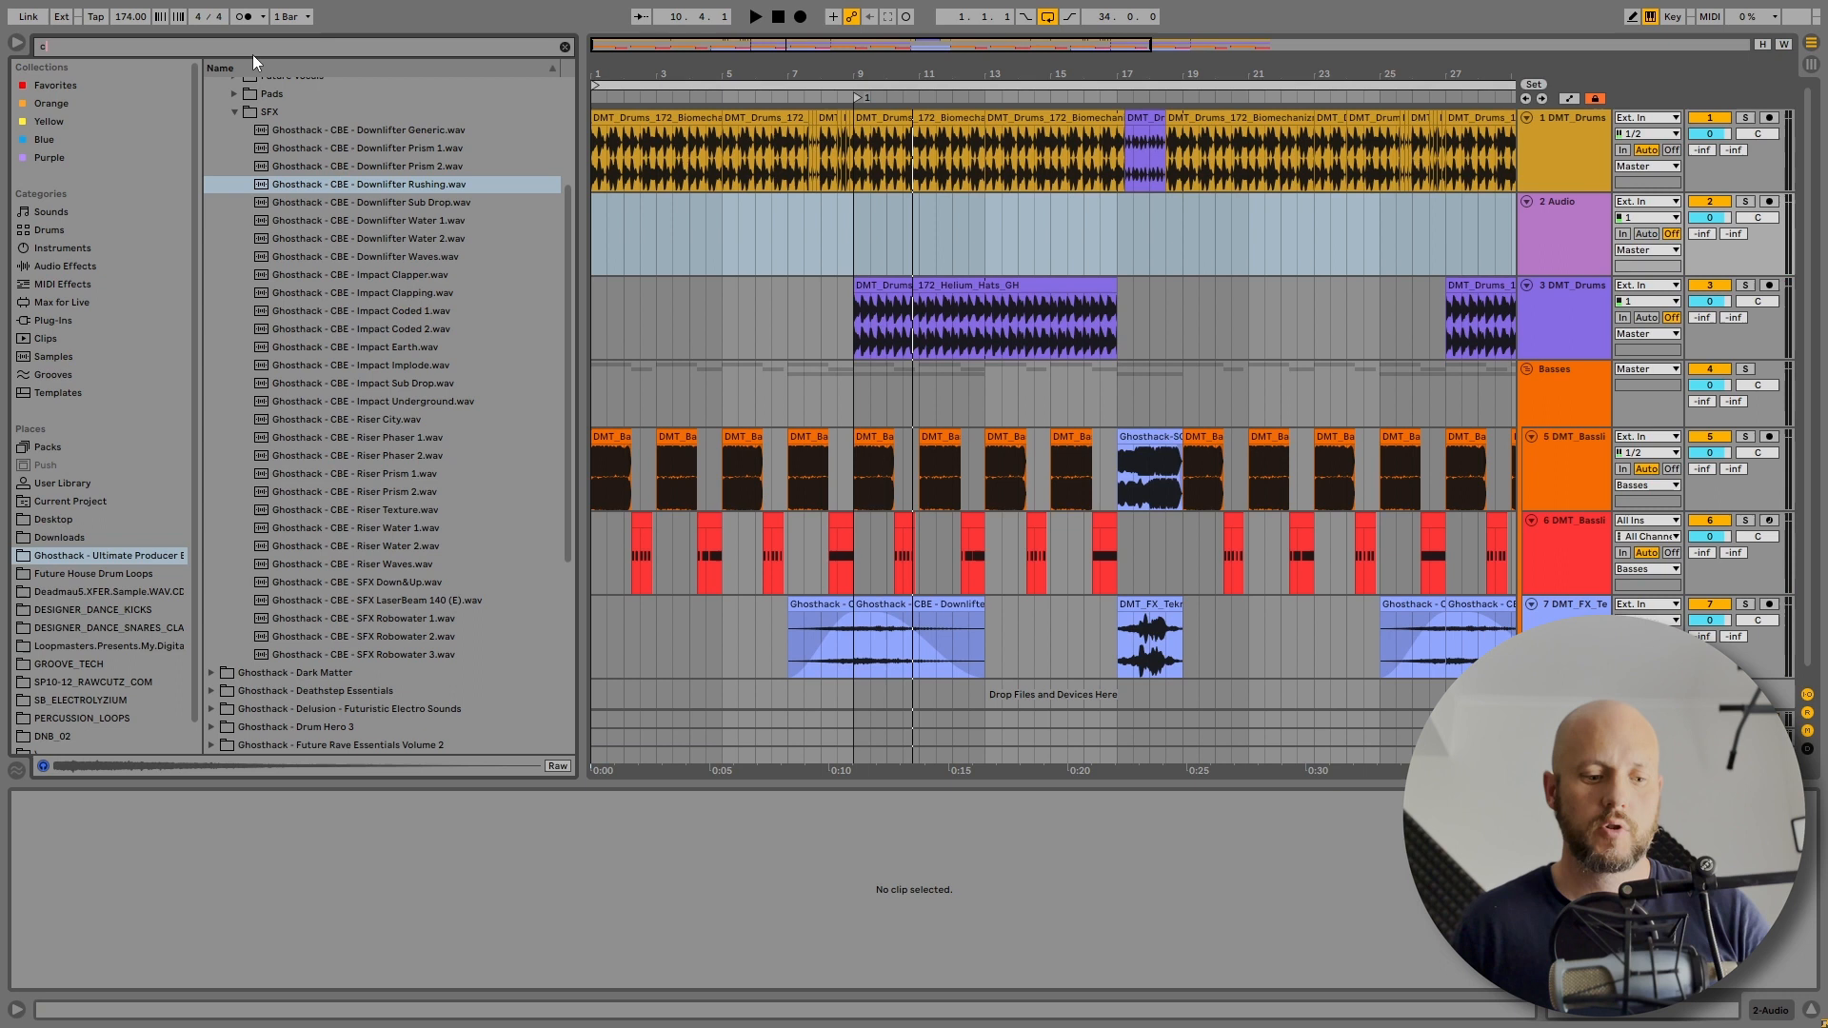
left_click(253, 54)
type("cras")
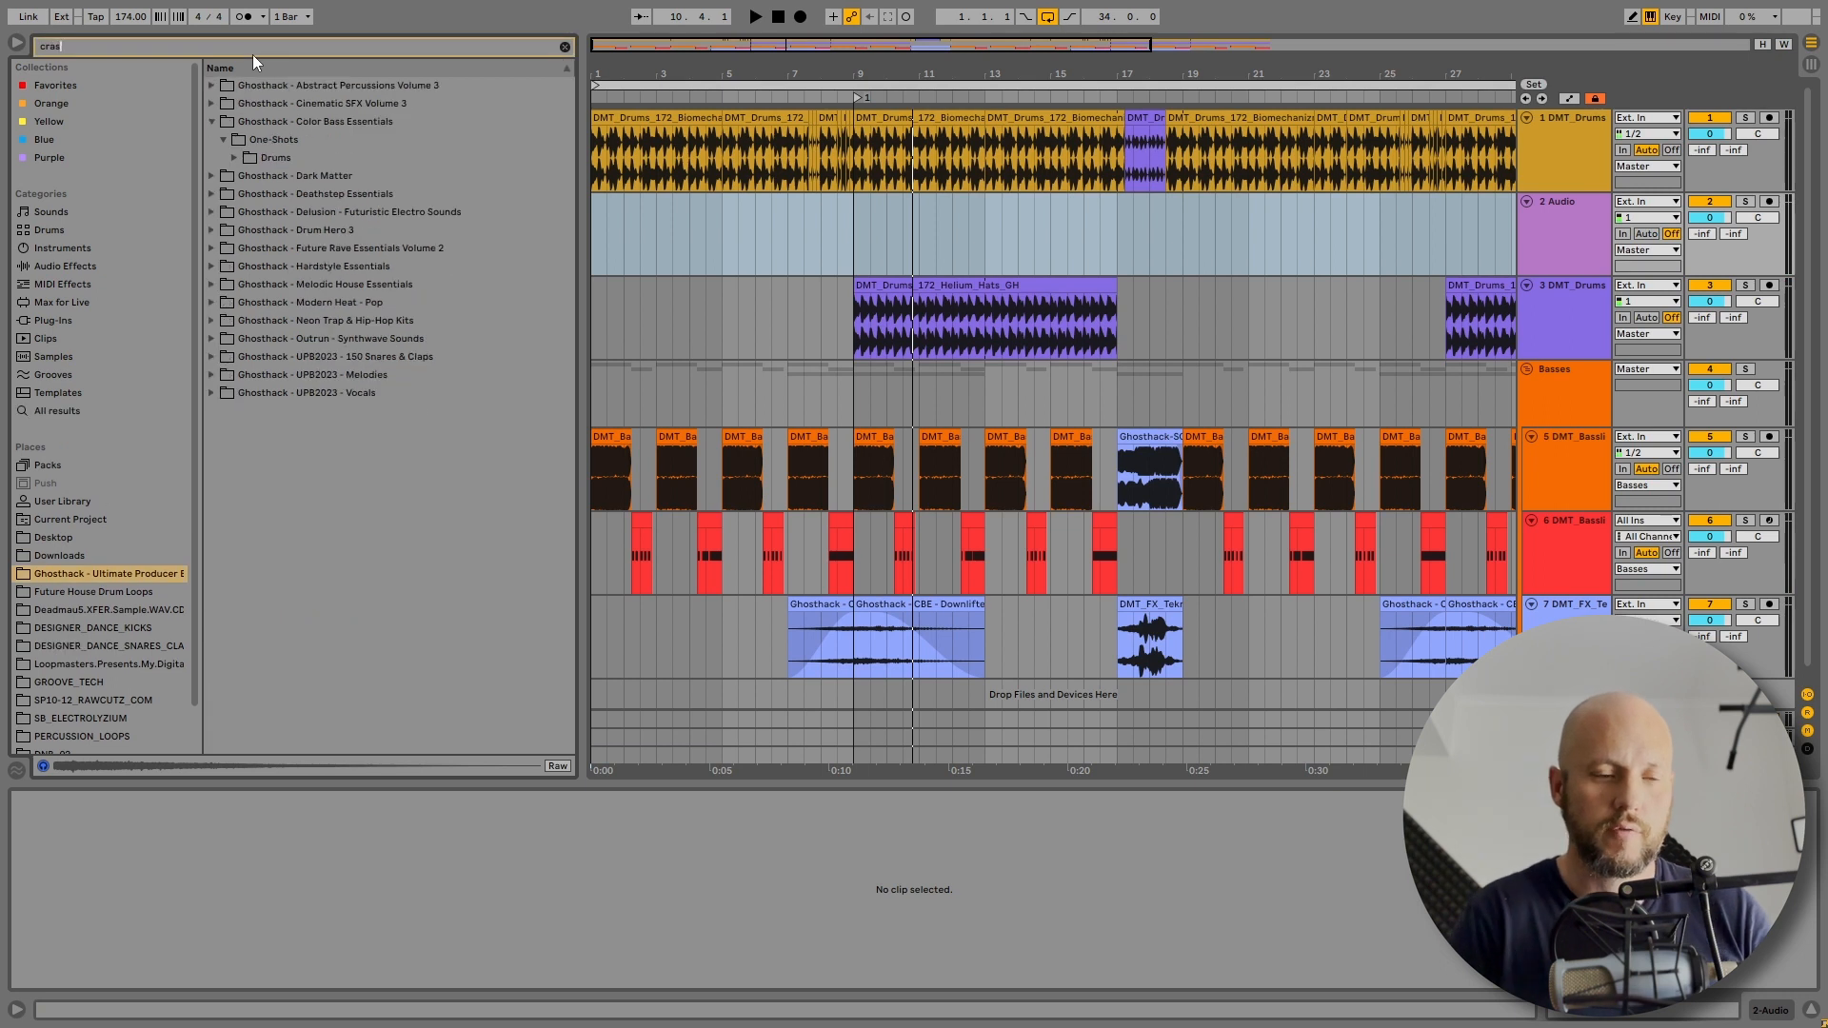
type("h")
- Audition the Drum Hero 3 crash cymbals and place Crash (4) at bar 1 on the new audio track
left_click(356, 179)
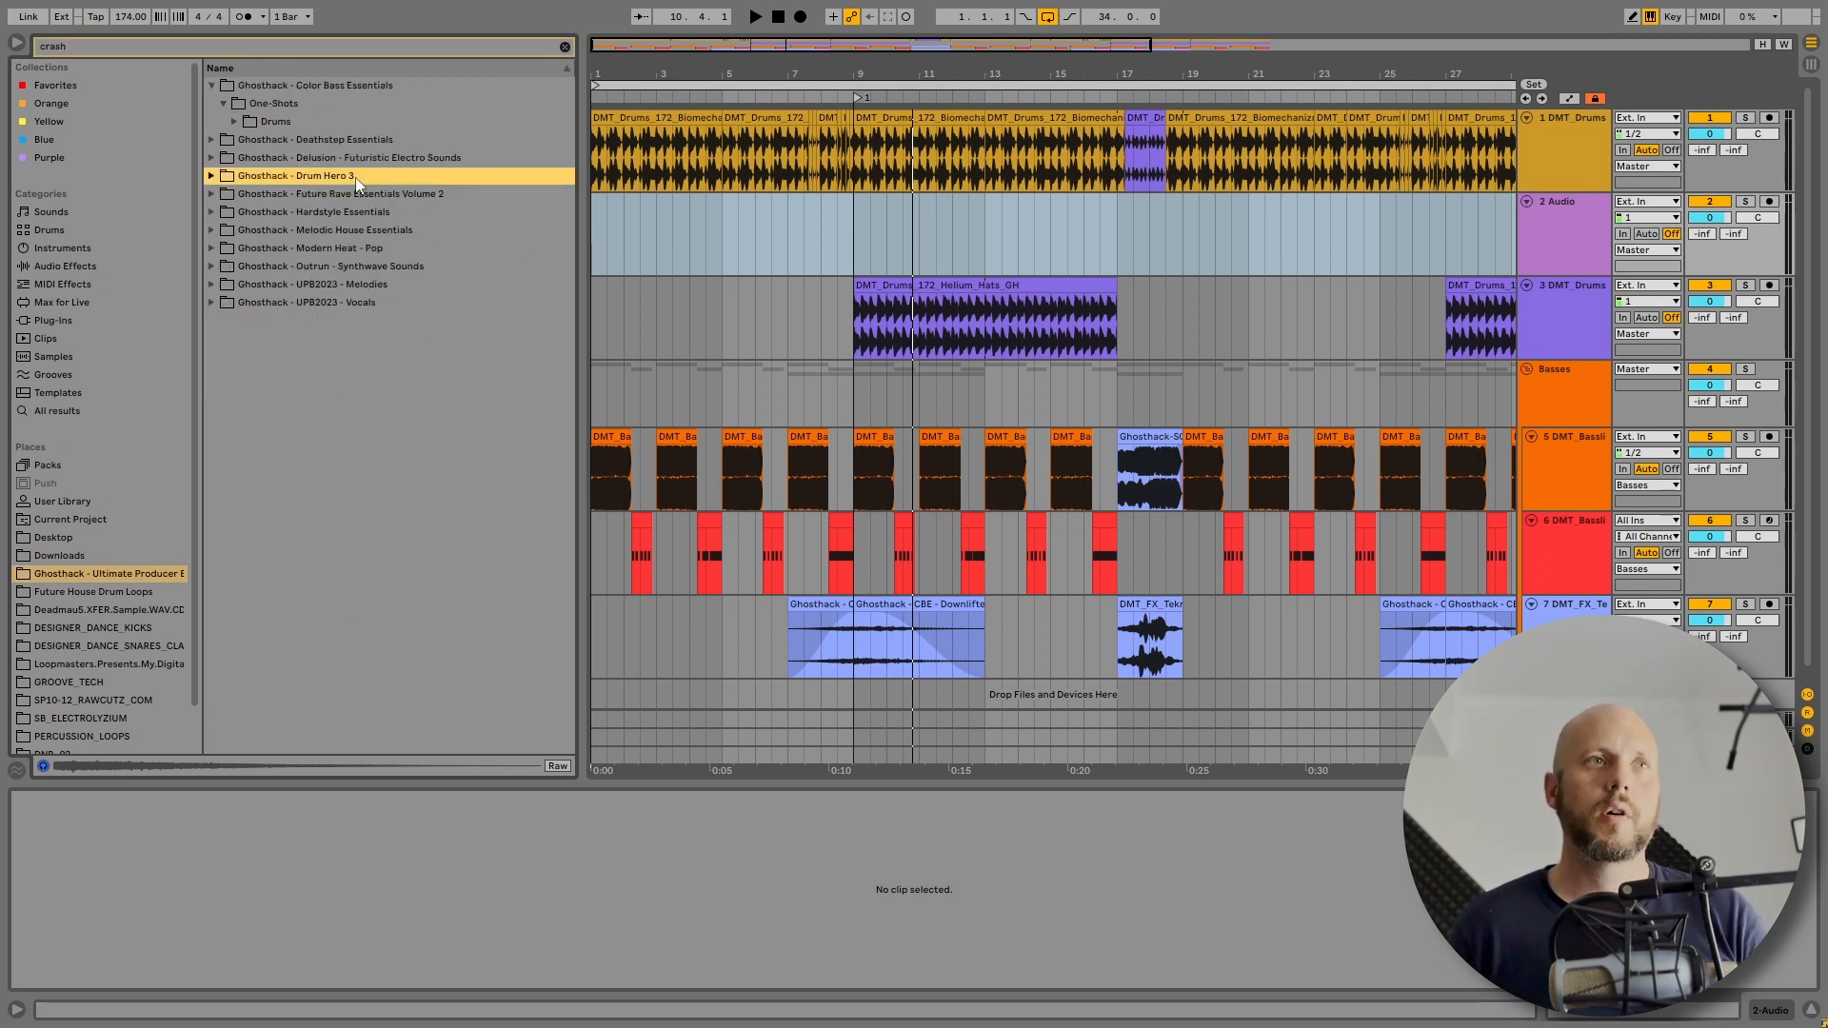
left_click(211, 176)
left_click(222, 158)
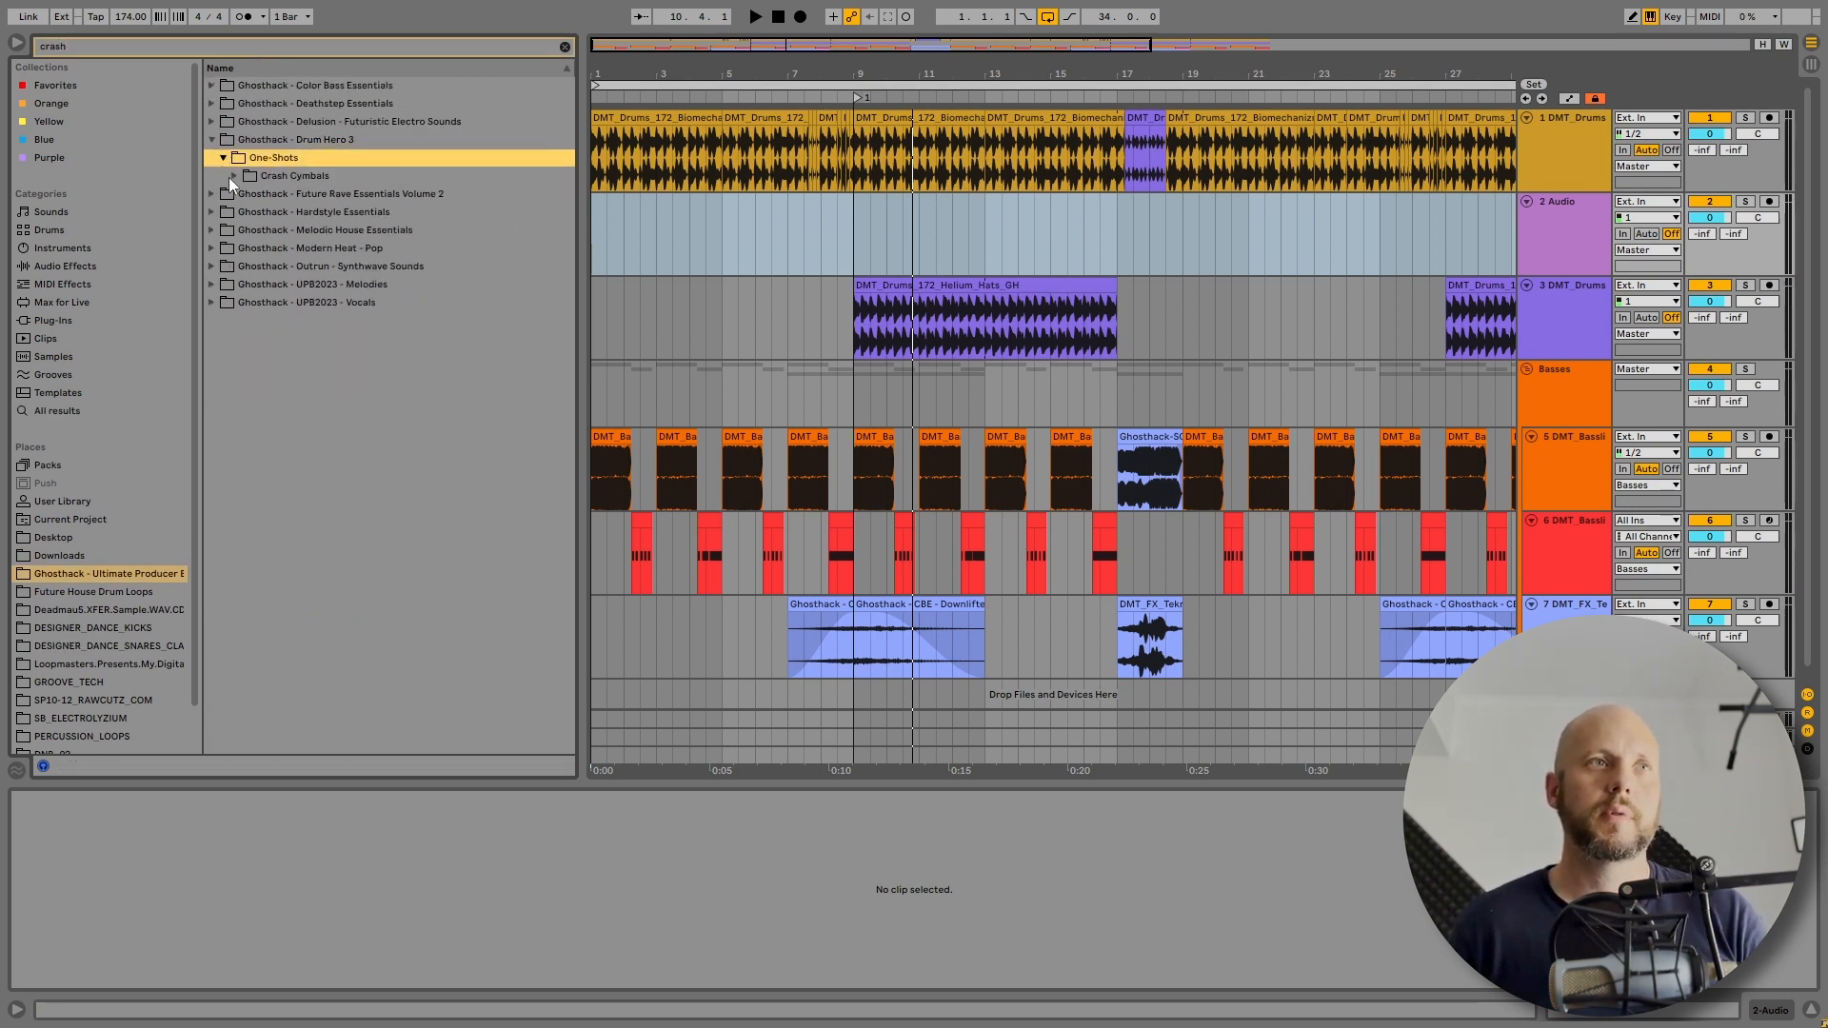
left_click(232, 178)
left_click(300, 195)
left_click(310, 212)
left_click(316, 231)
left_click(316, 249)
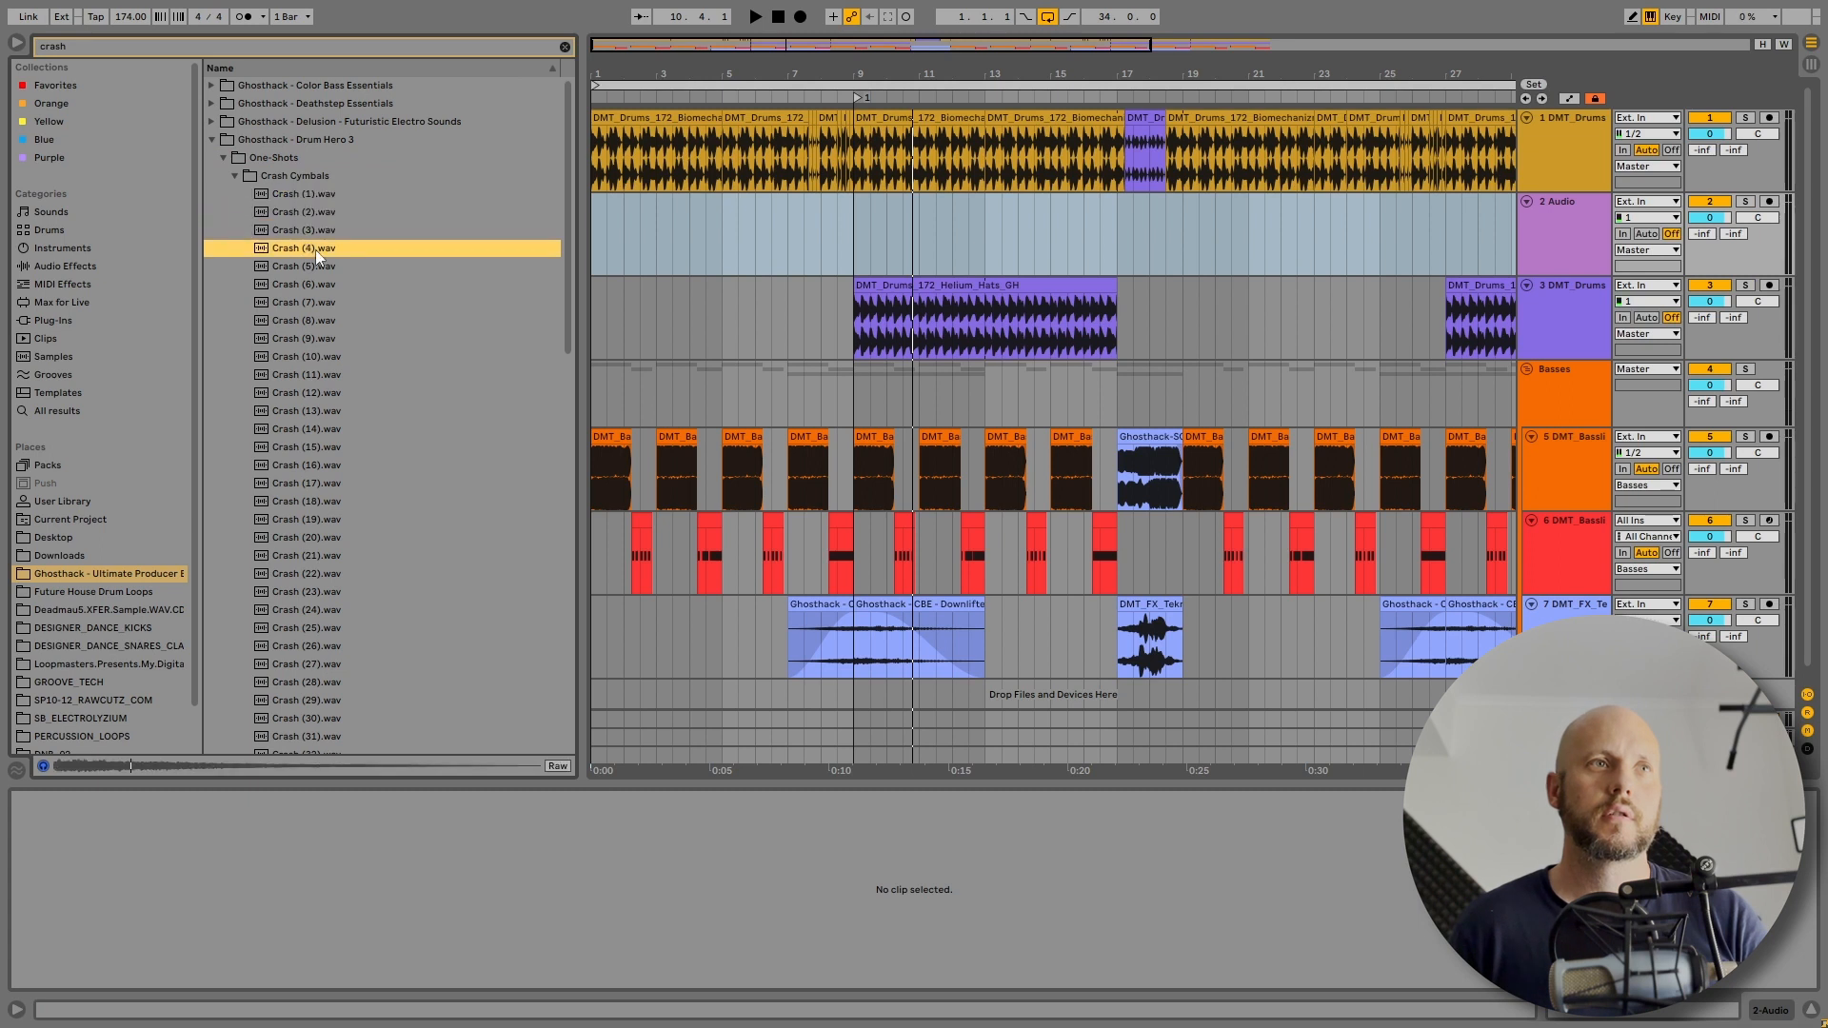
left_click_drag(316, 249, 602, 223)
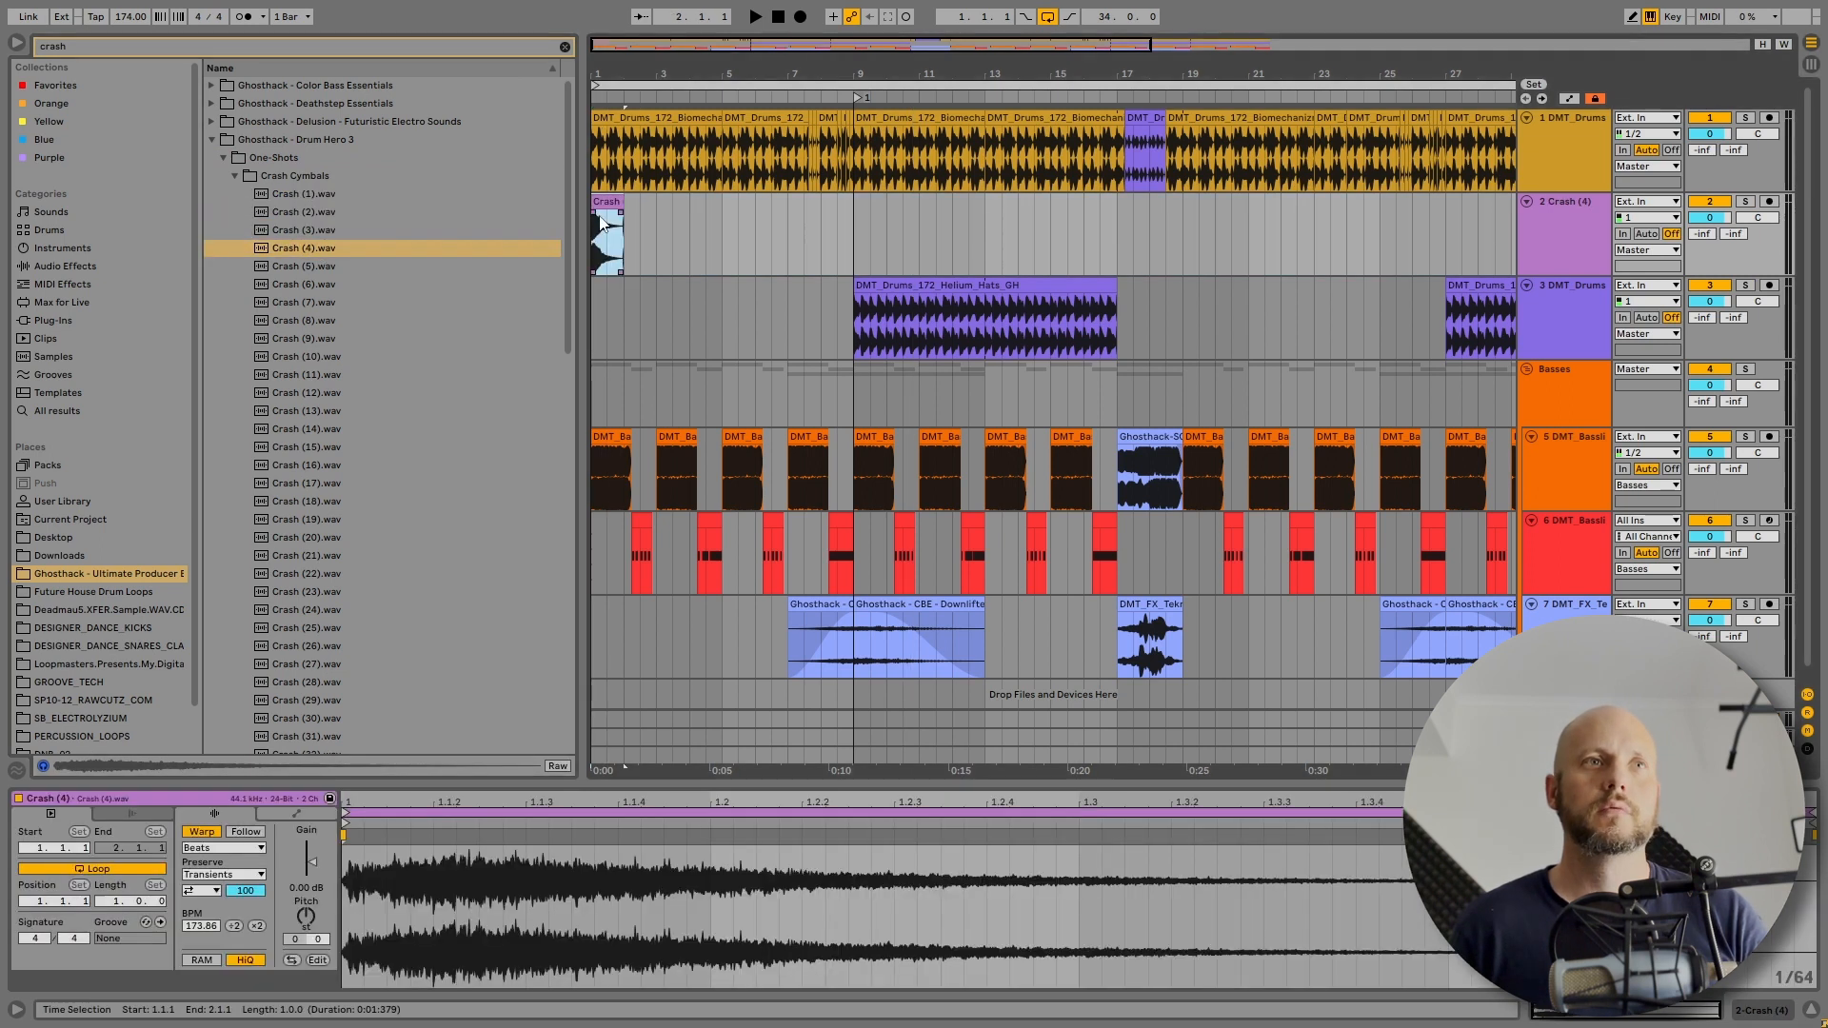
- Play back the crash with the arrangement and lower its track volume to -12.9 dB
key("space")
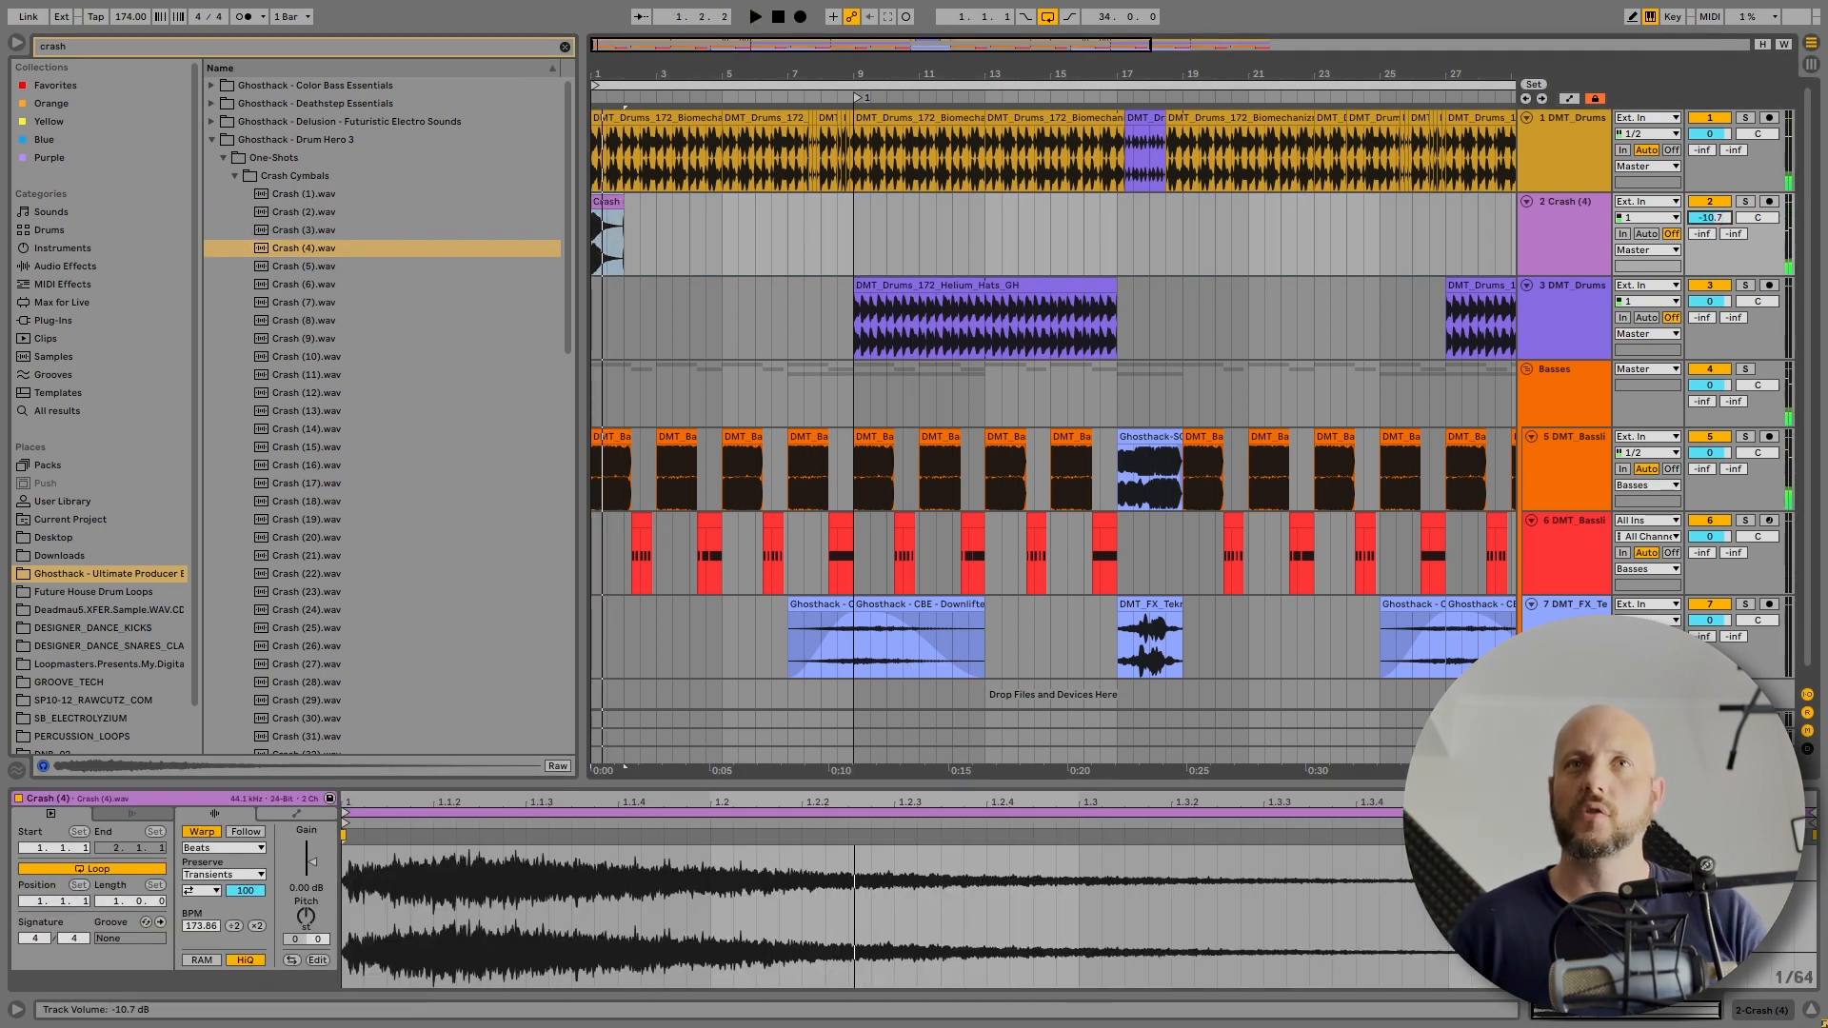
key("space")
key("space")
key("space")
key("space")
key("space")
key("space")
left_click_drag(1709, 217, 1710, 229)
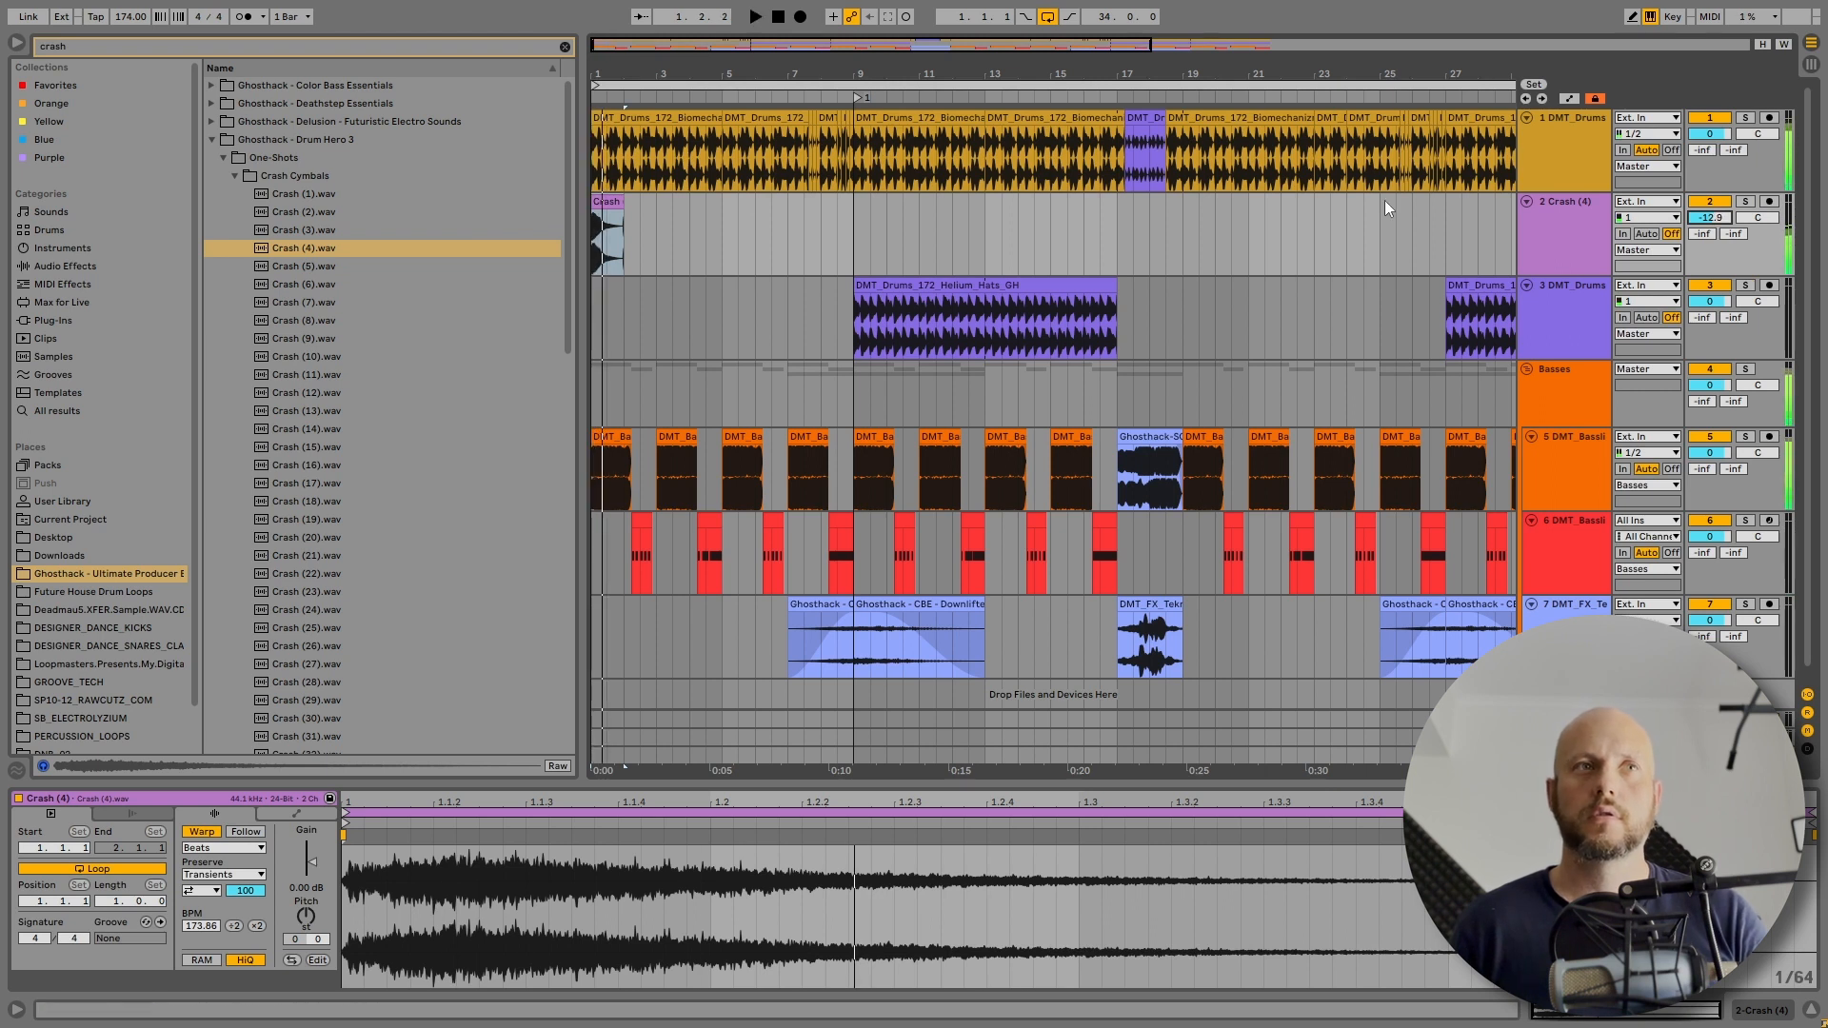
- Turn off warping on the crash clip, transpose it up 3 semitones and lower the track volume to -15.5 dB
left_click(193, 835)
left_click_drag(306, 919, 303, 916)
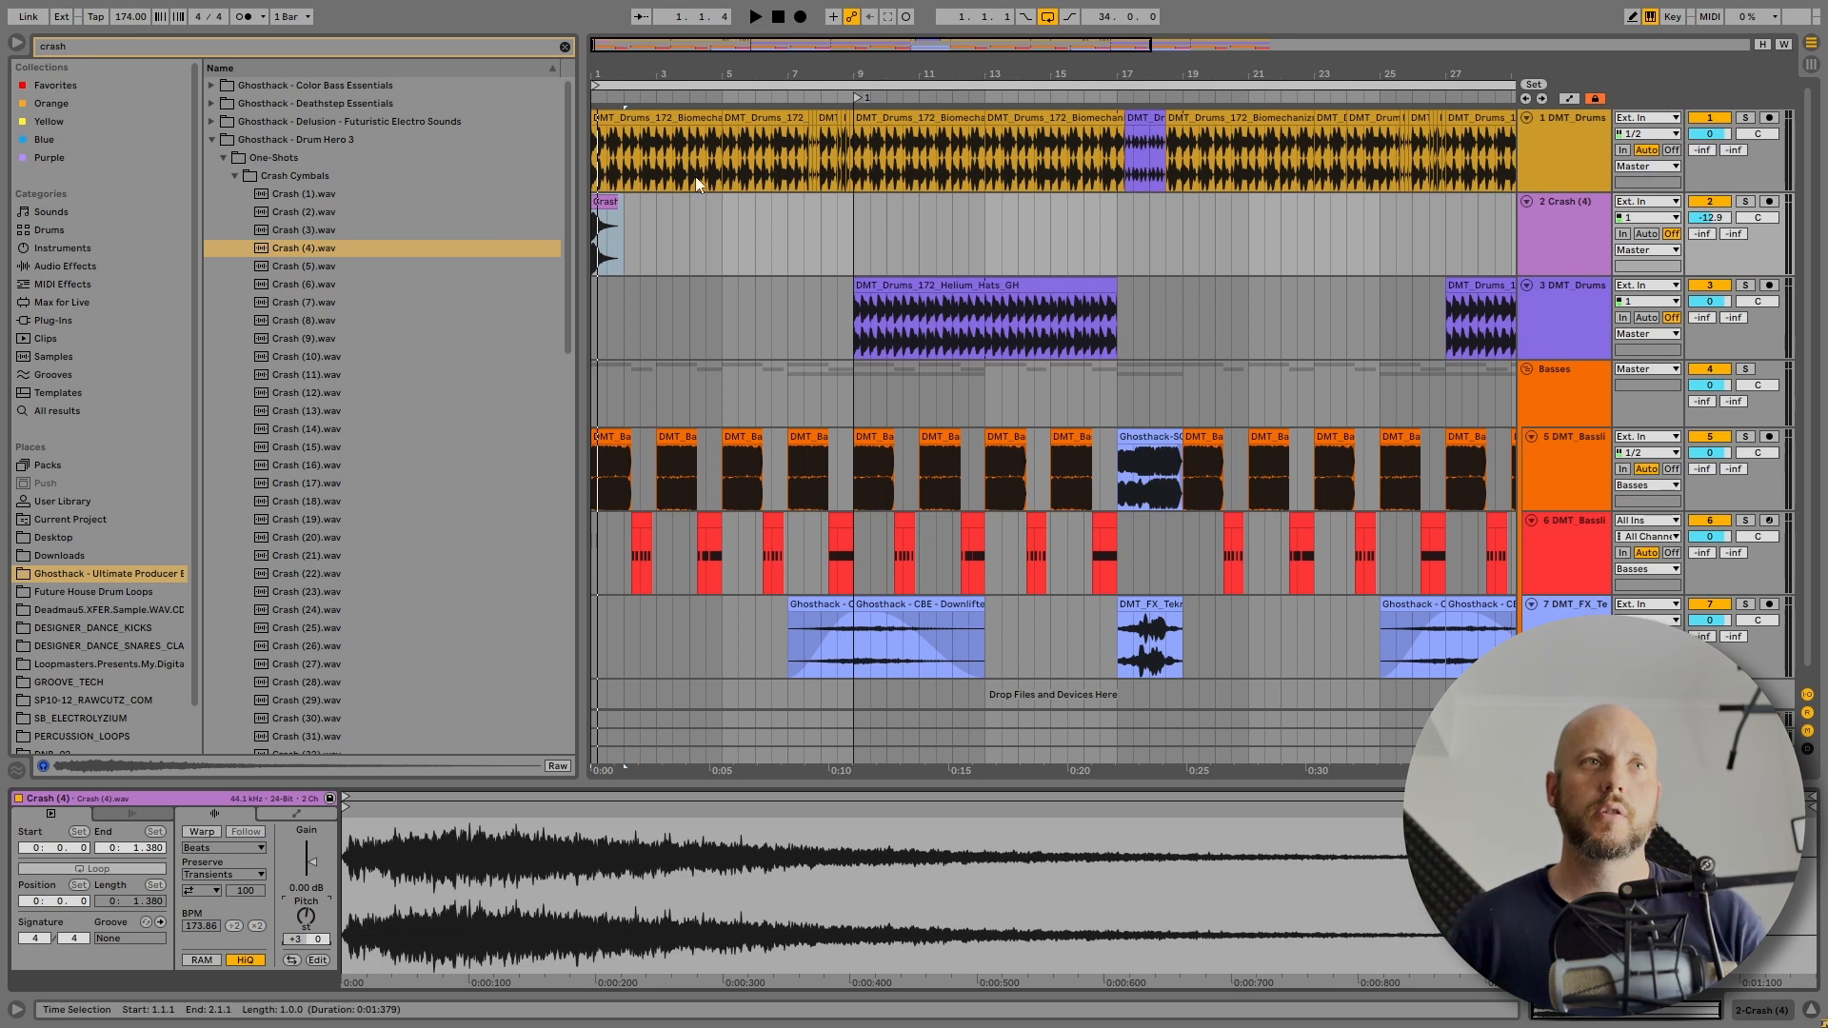
key("space")
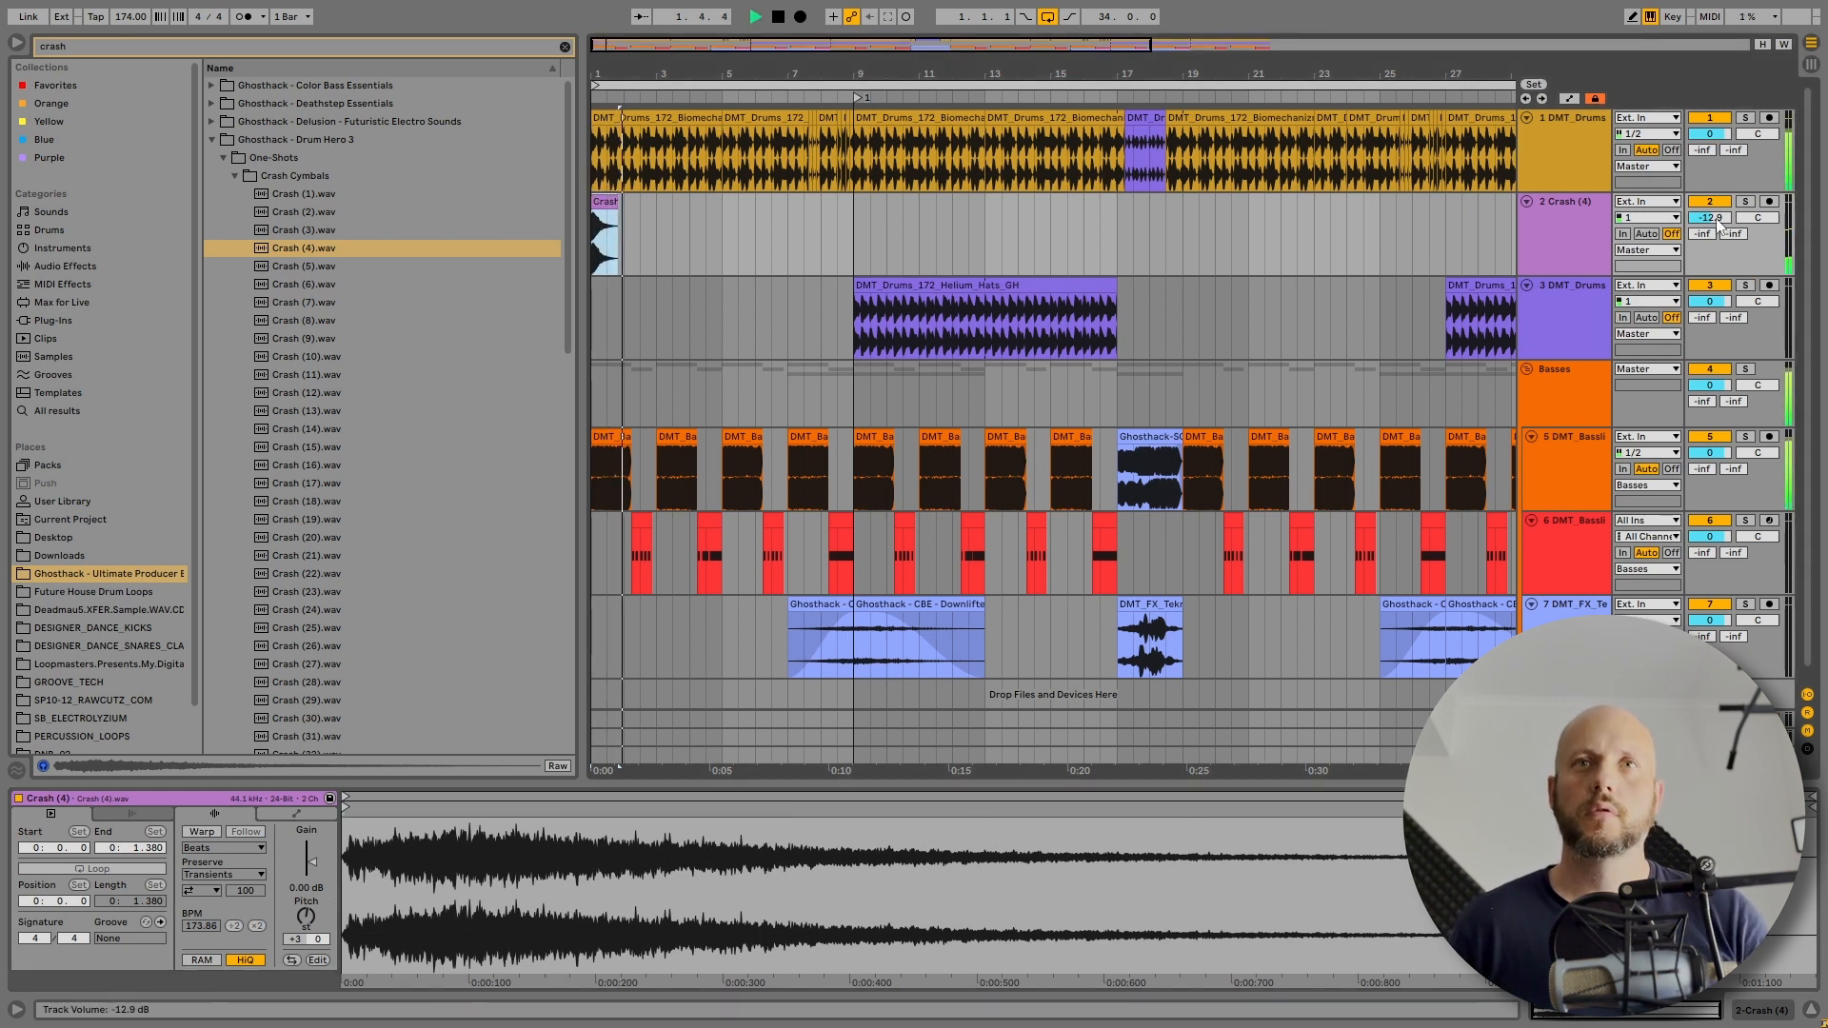
left_click_drag(1716, 225, 1717, 234)
key("space")
key("space")
key("space")
- Add a Reverb effect to the crash track and play back the result
left_click(93, 268)
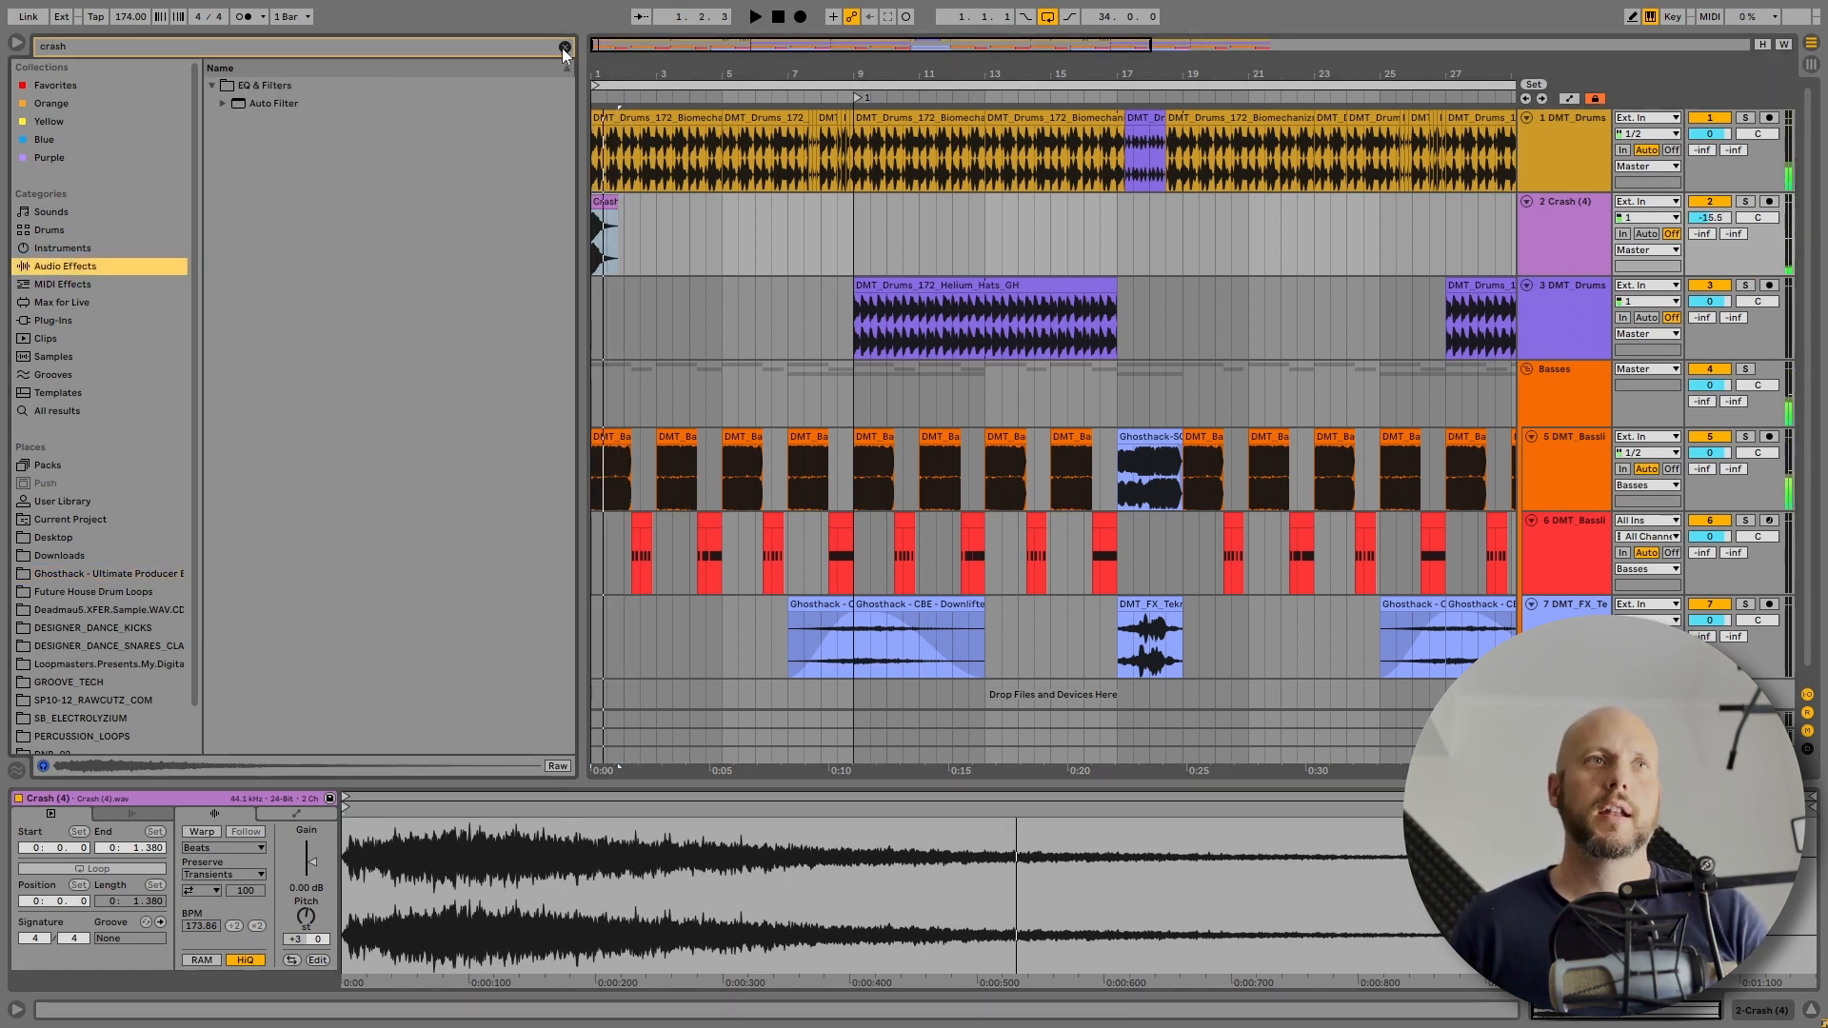
left_click(564, 46)
left_click(212, 121)
left_click(212, 140)
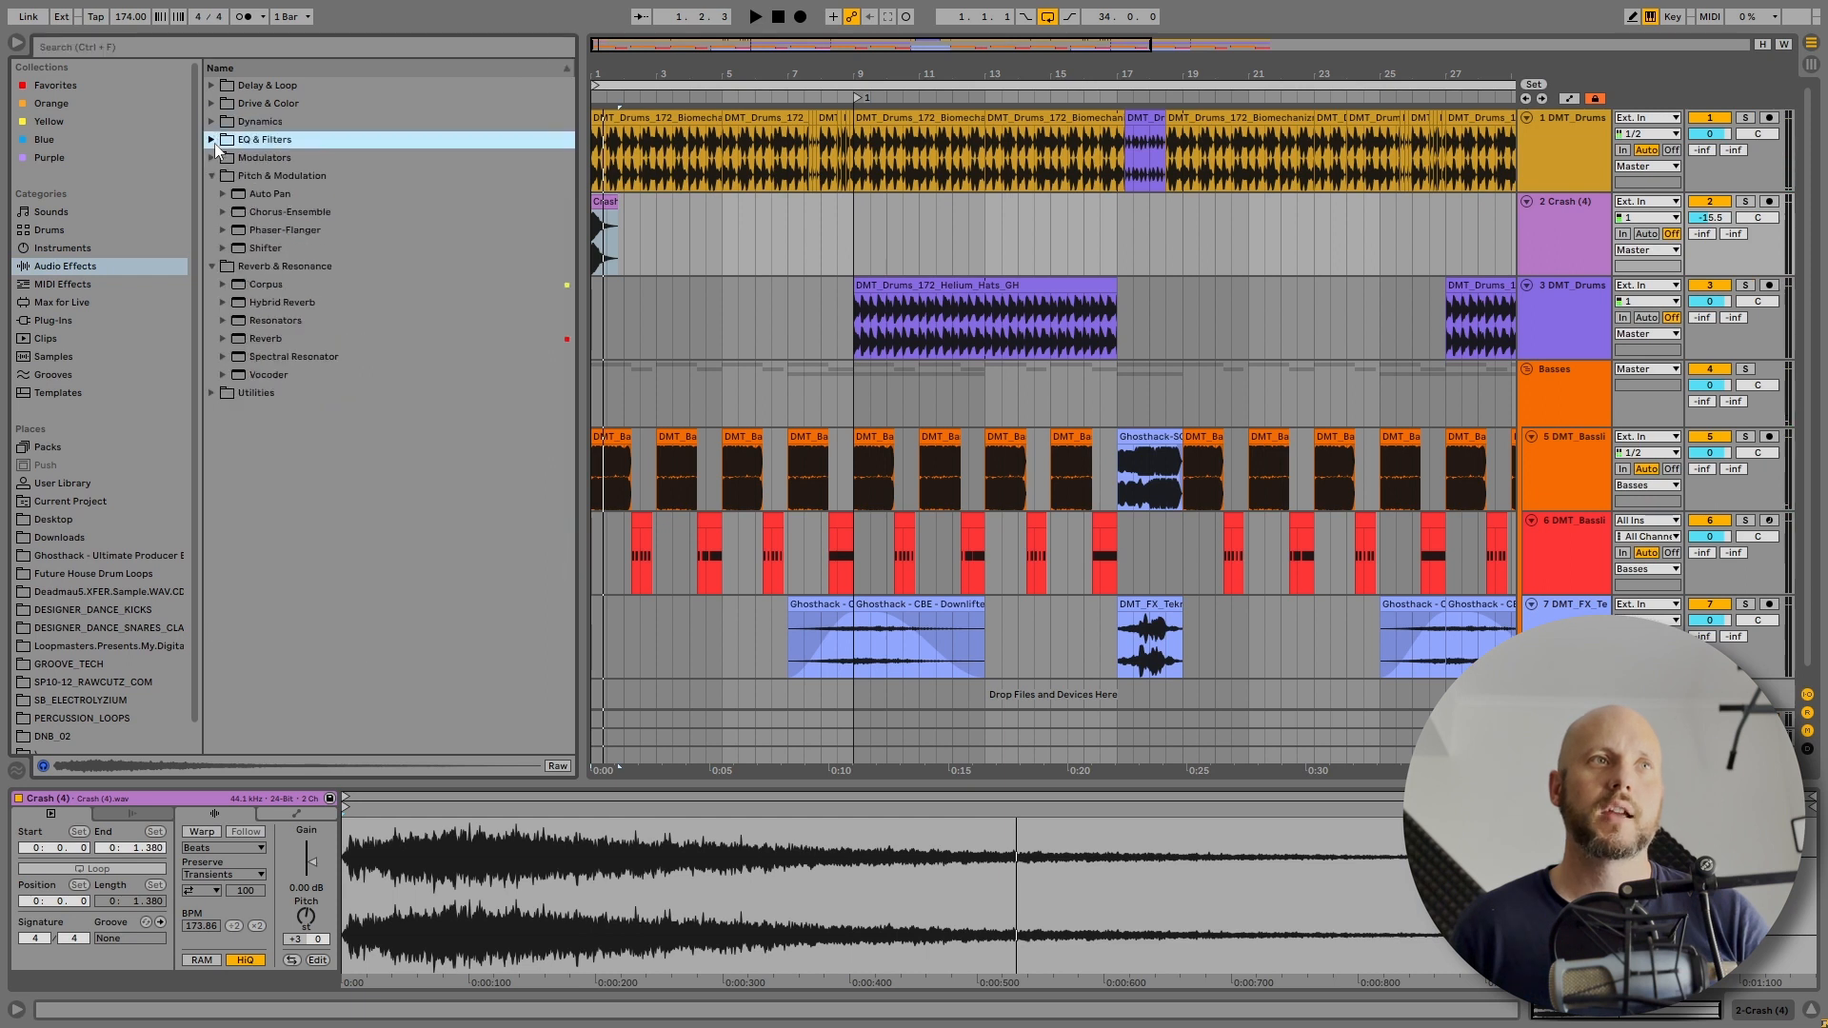
double_click(266, 338)
key("space")
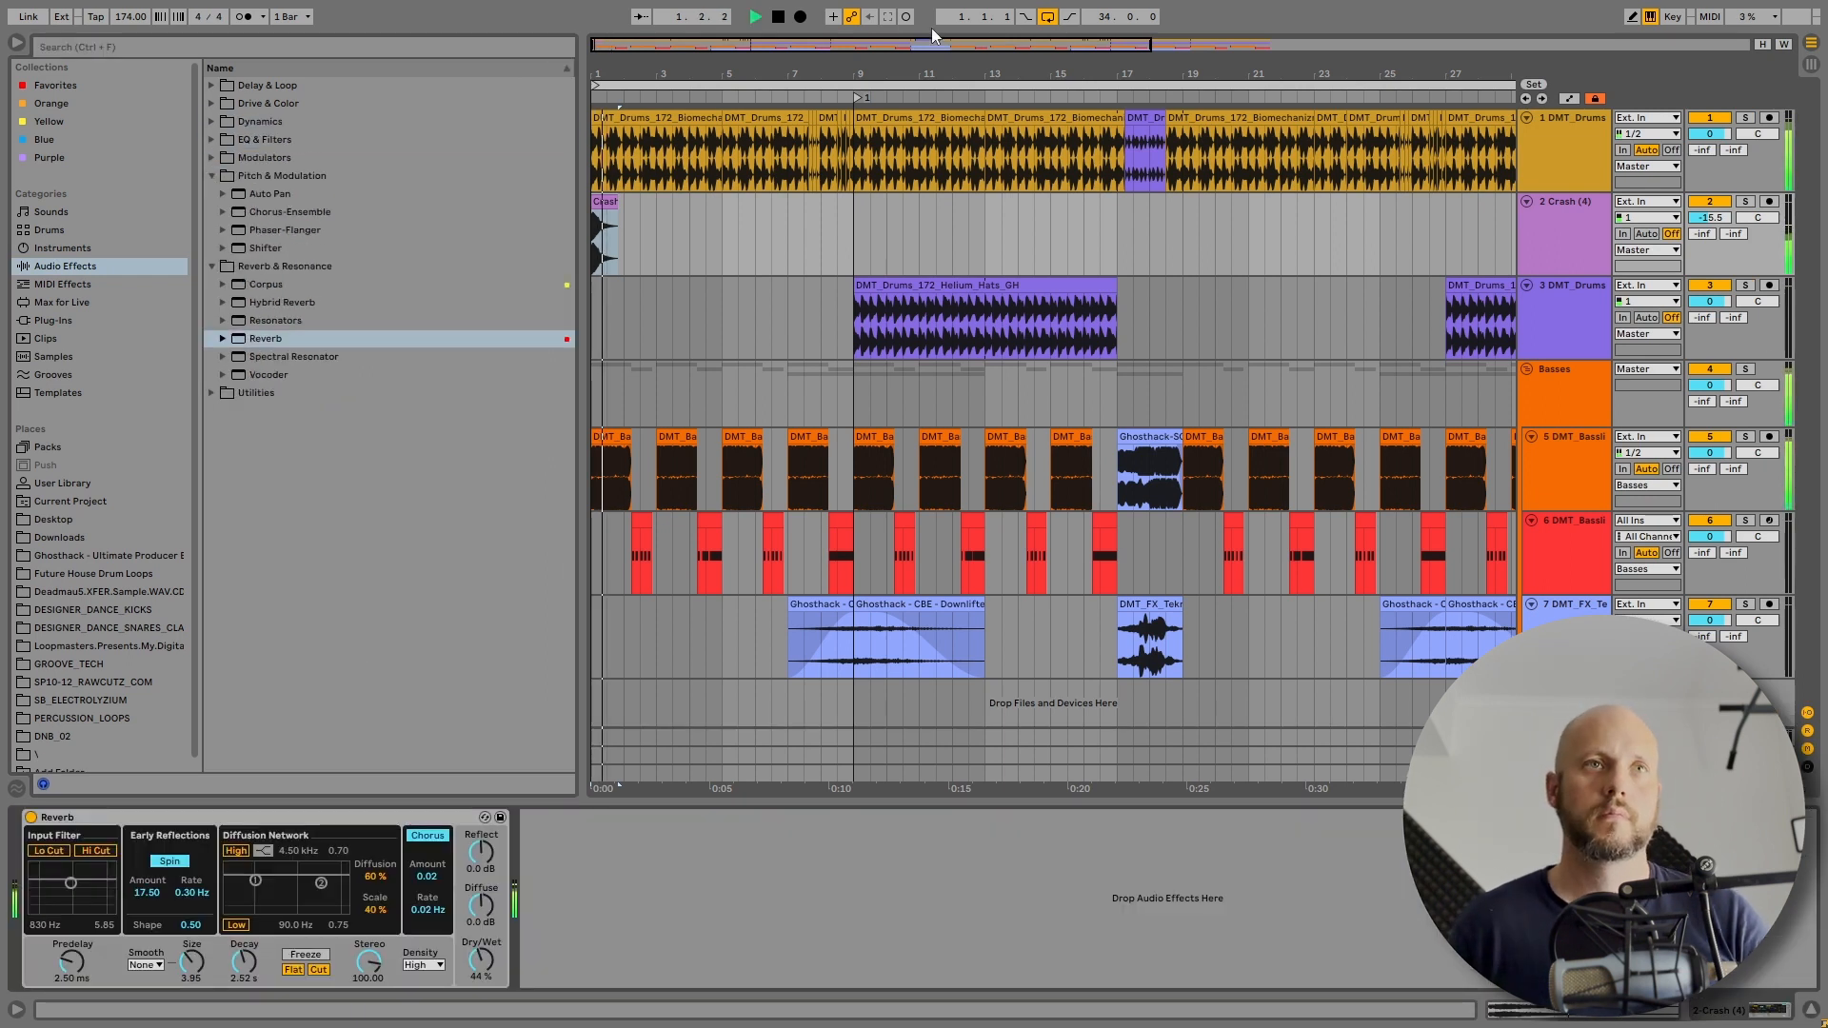
- Copy the crash to bars 9, 19 and 27 and raise the crash track volume to -11.5 dB
left_click_drag(819, 74, 817, 46)
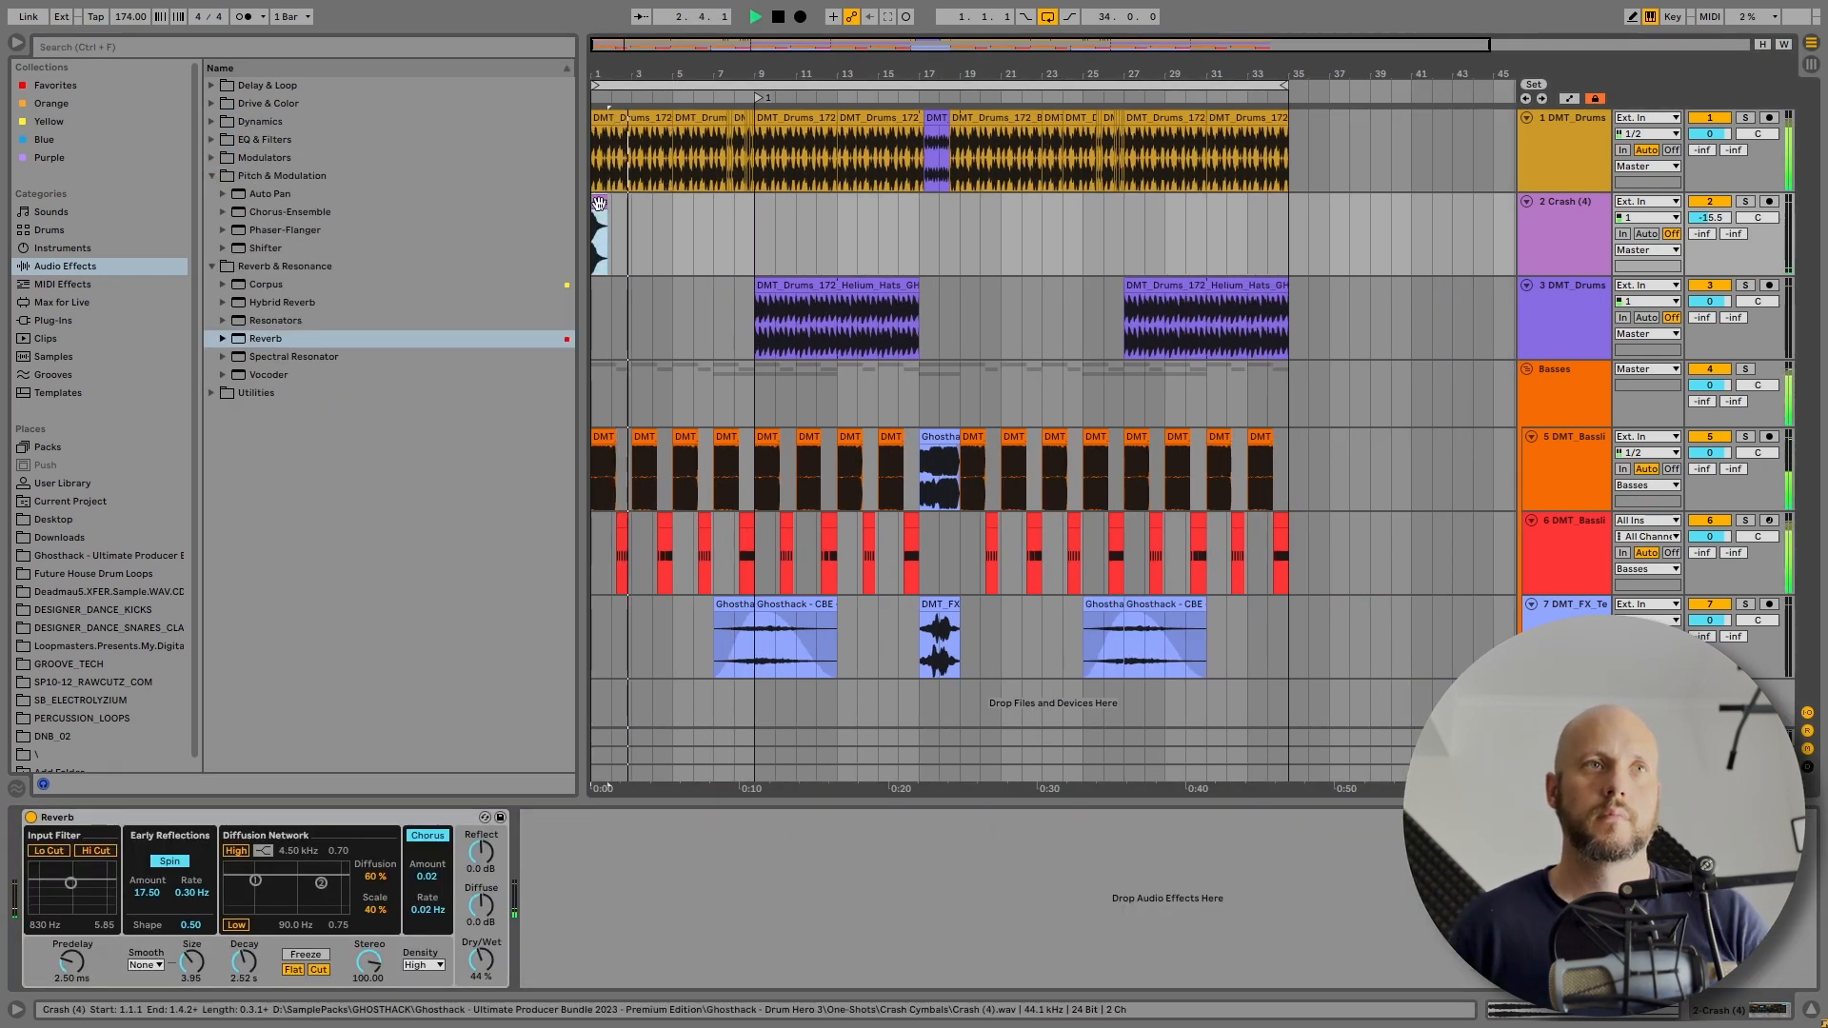
left_click_drag(601, 201, 960, 229)
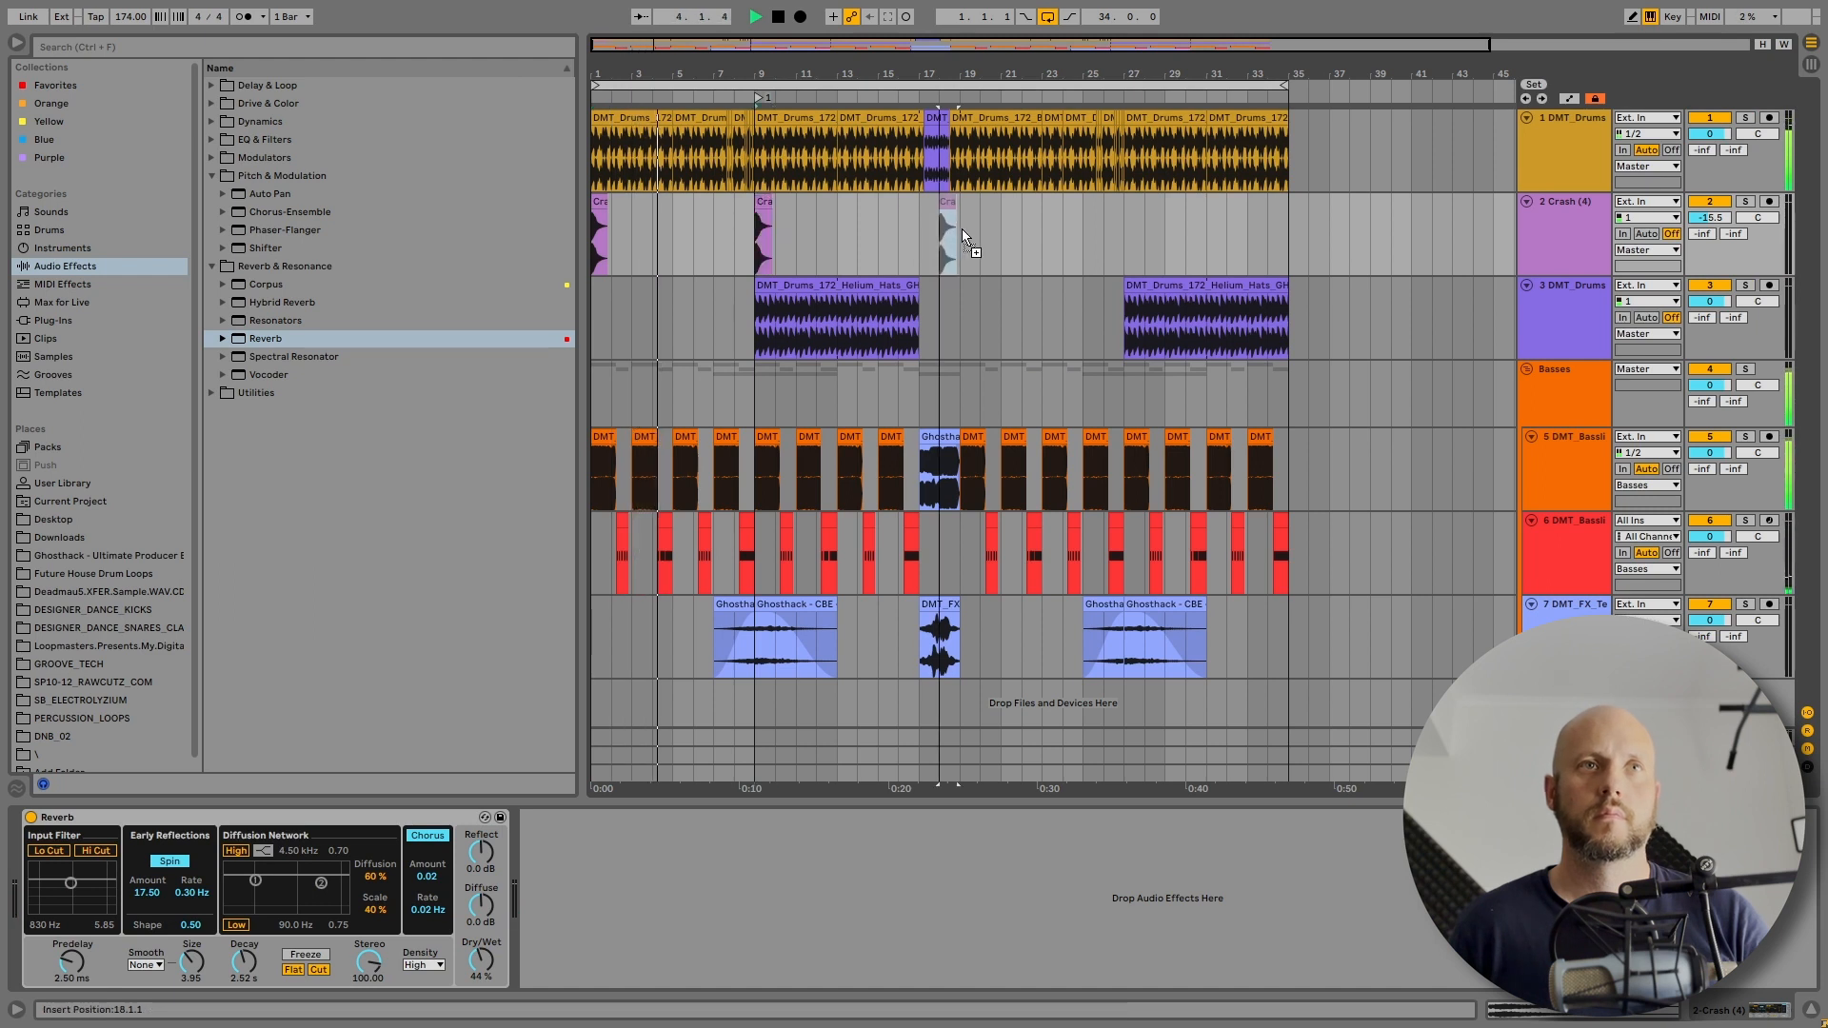
left_click_drag(965, 72, 967, 114)
left_click_drag(972, 203, 953, 207)
left_click_drag(990, 73, 900, 43)
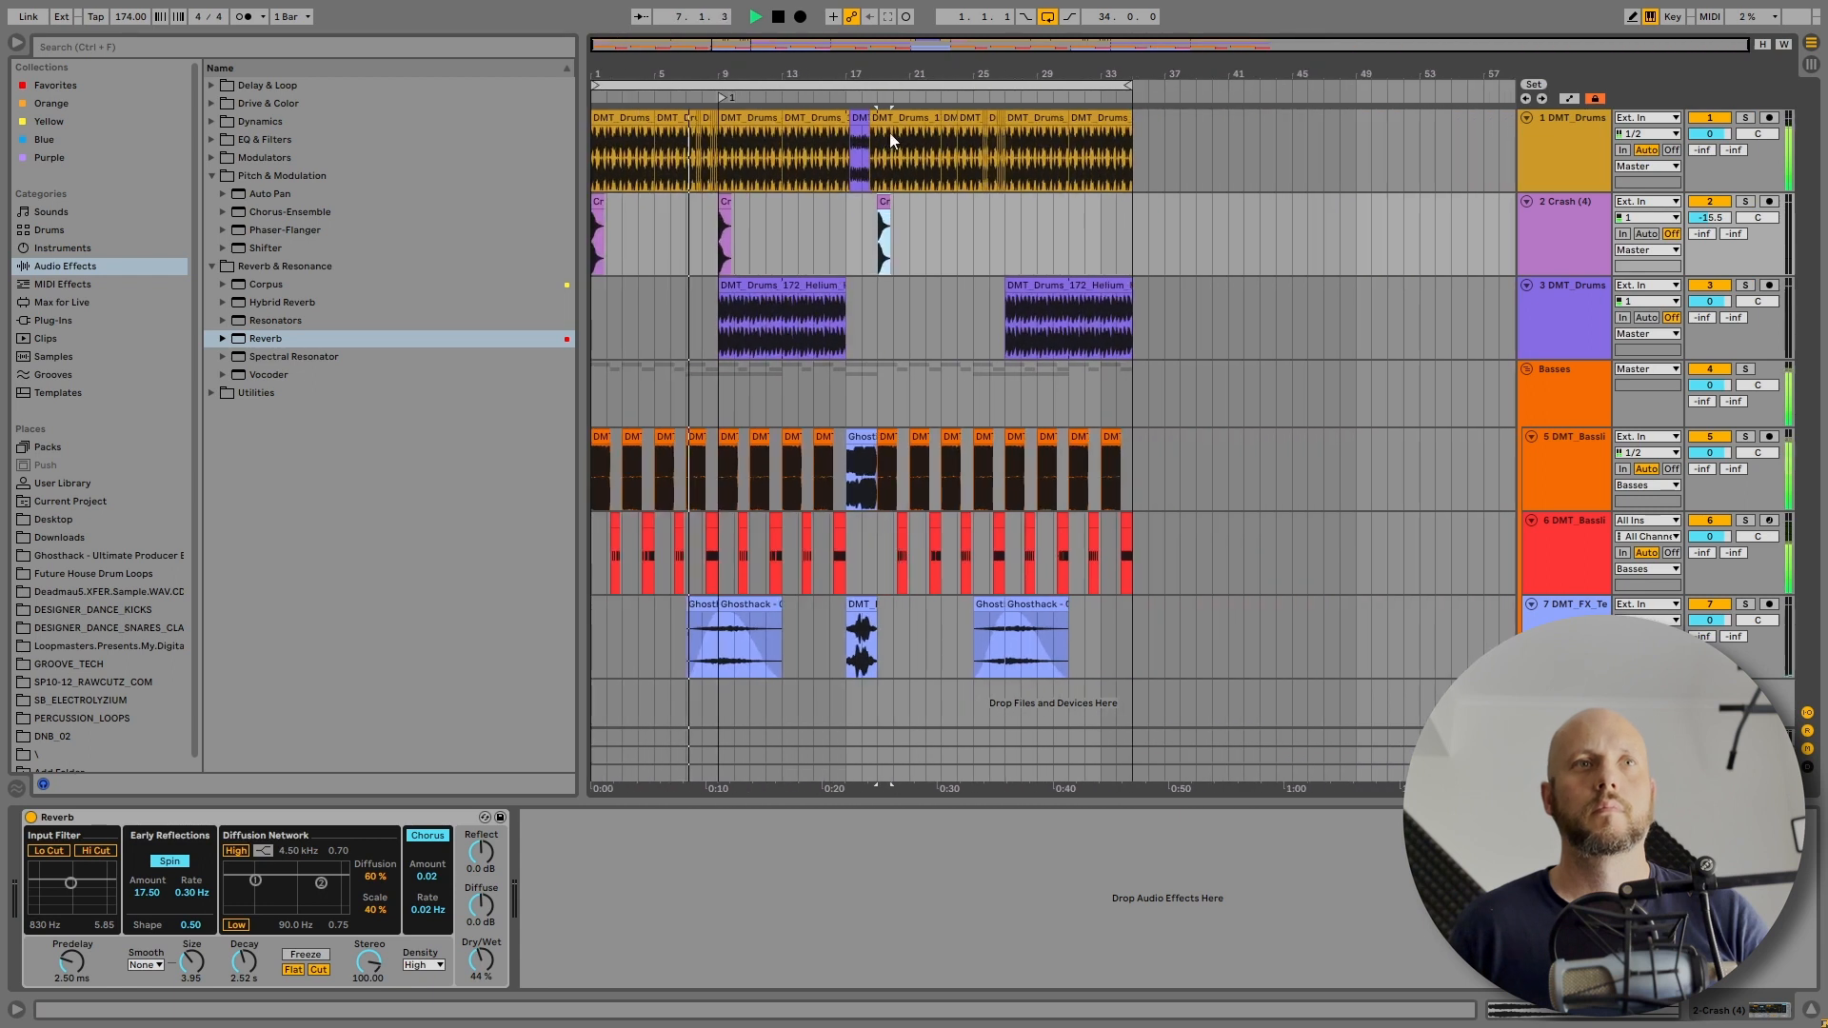
left_click_drag(875, 199, 1011, 213)
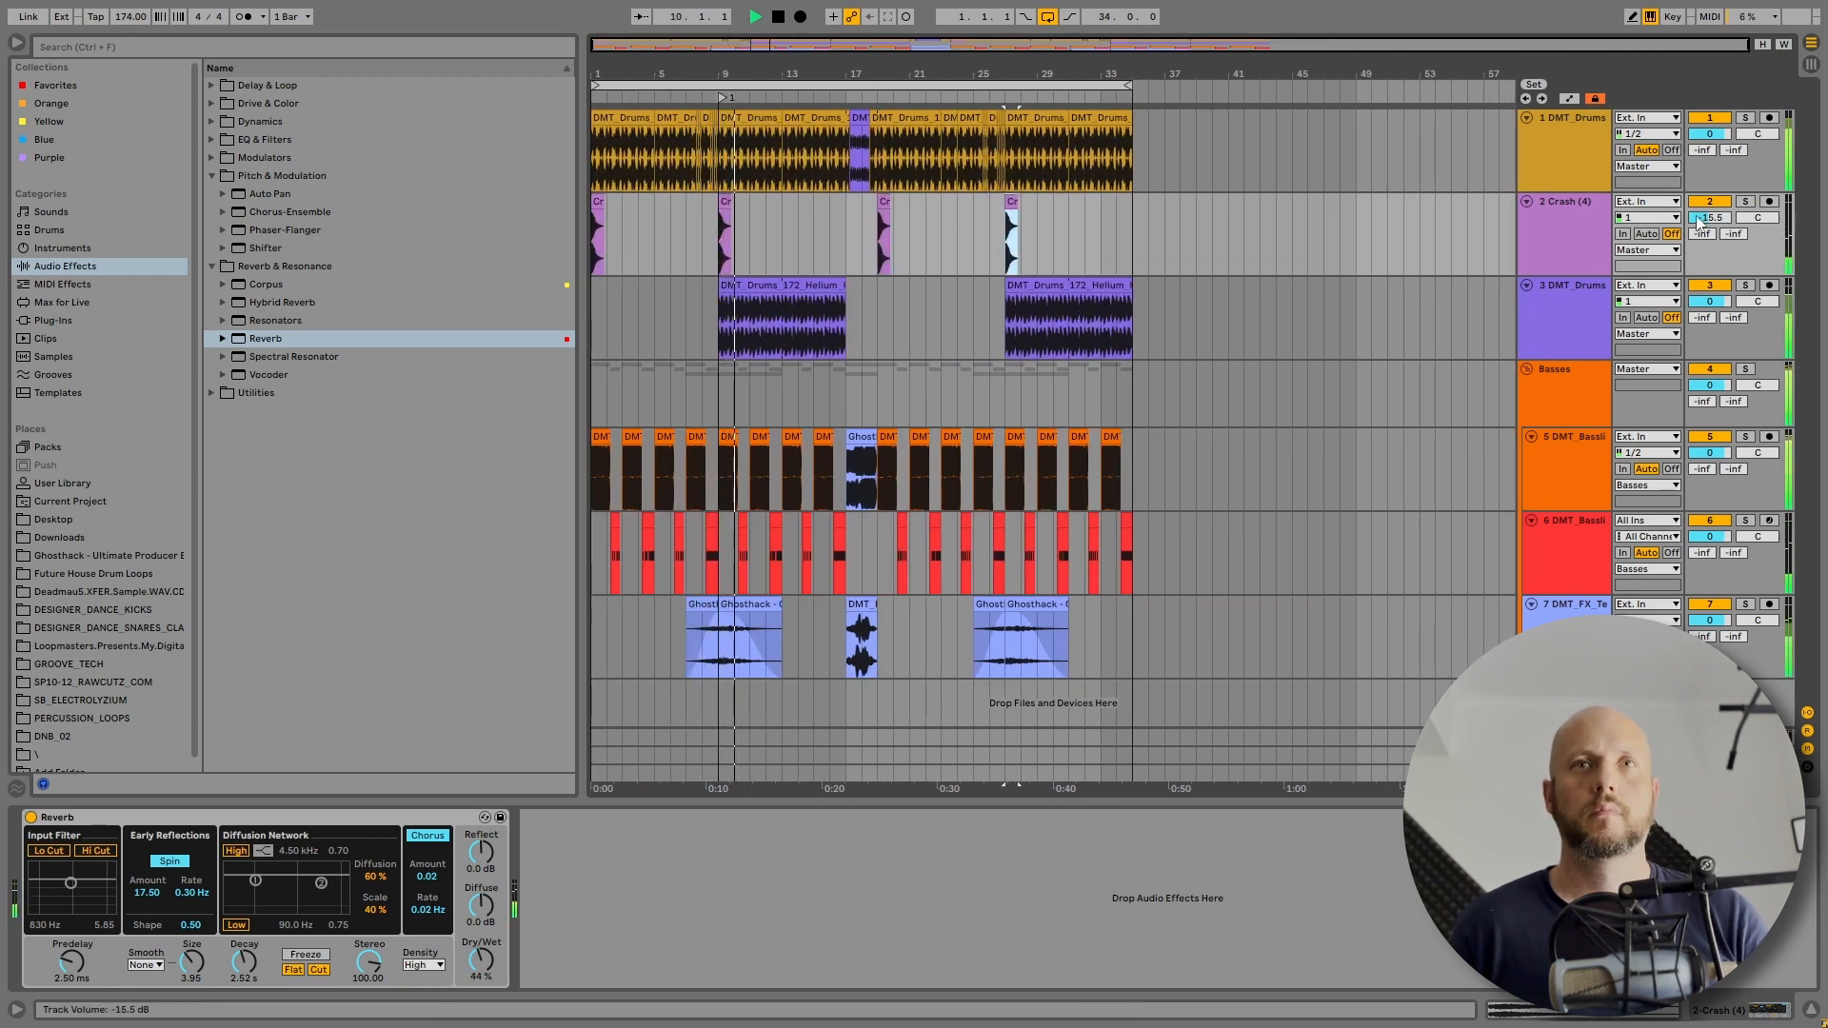
left_click_drag(1701, 218, 1700, 200)
key("space")
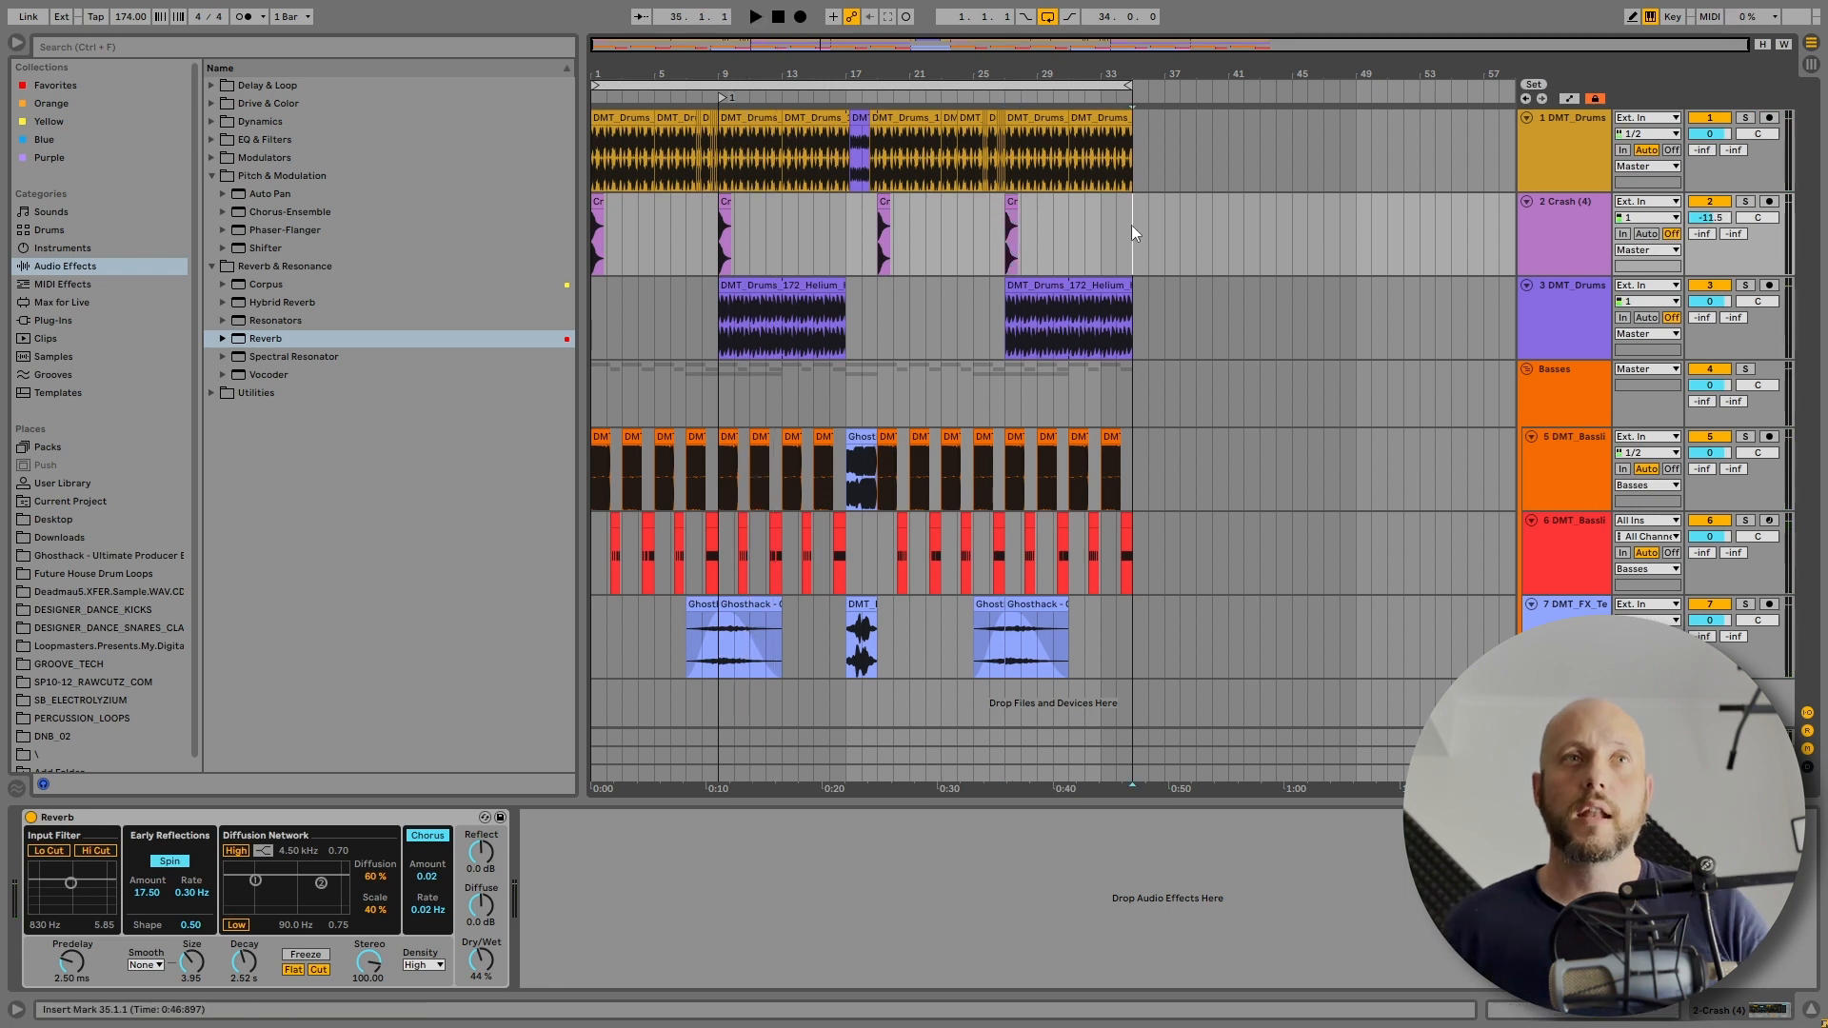
- Audition the Alpha Nine, Biomechanizm and Colosuss samples in the Dark Matter separated drum loops
left_click_drag(1131, 225, 877, 238)
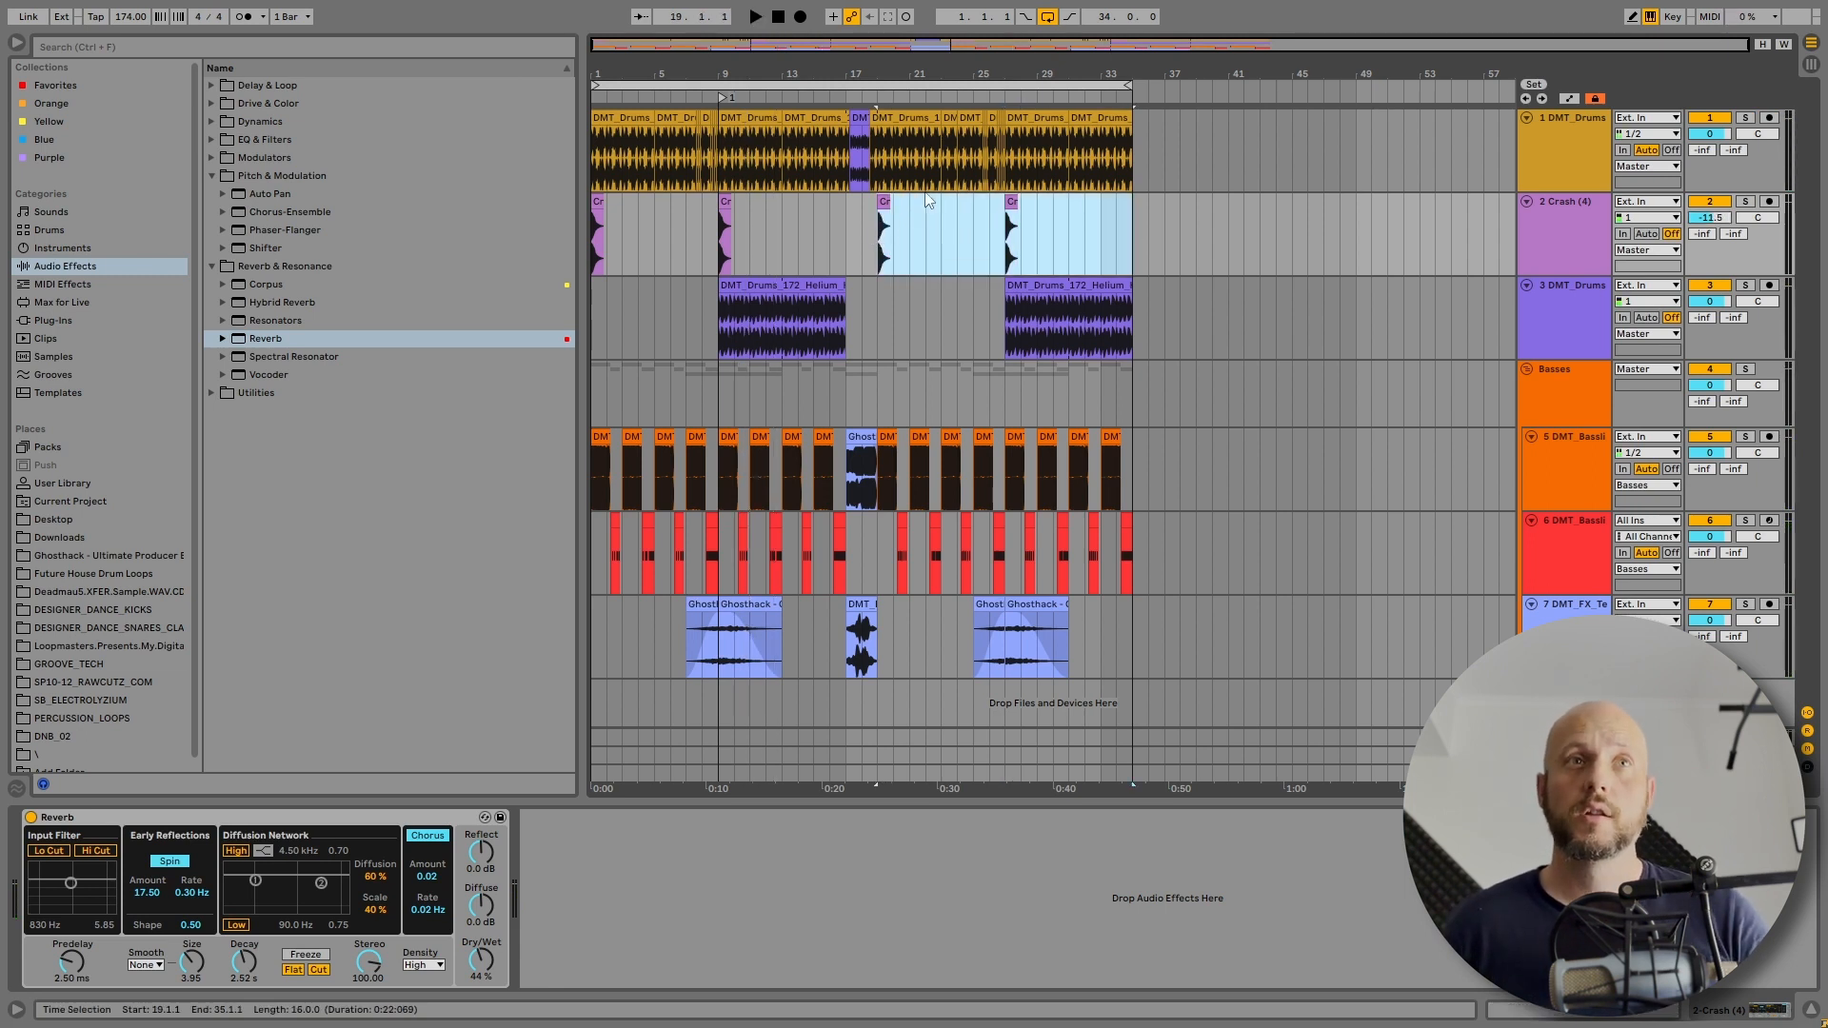
scroll(909, 80, "up", 4)
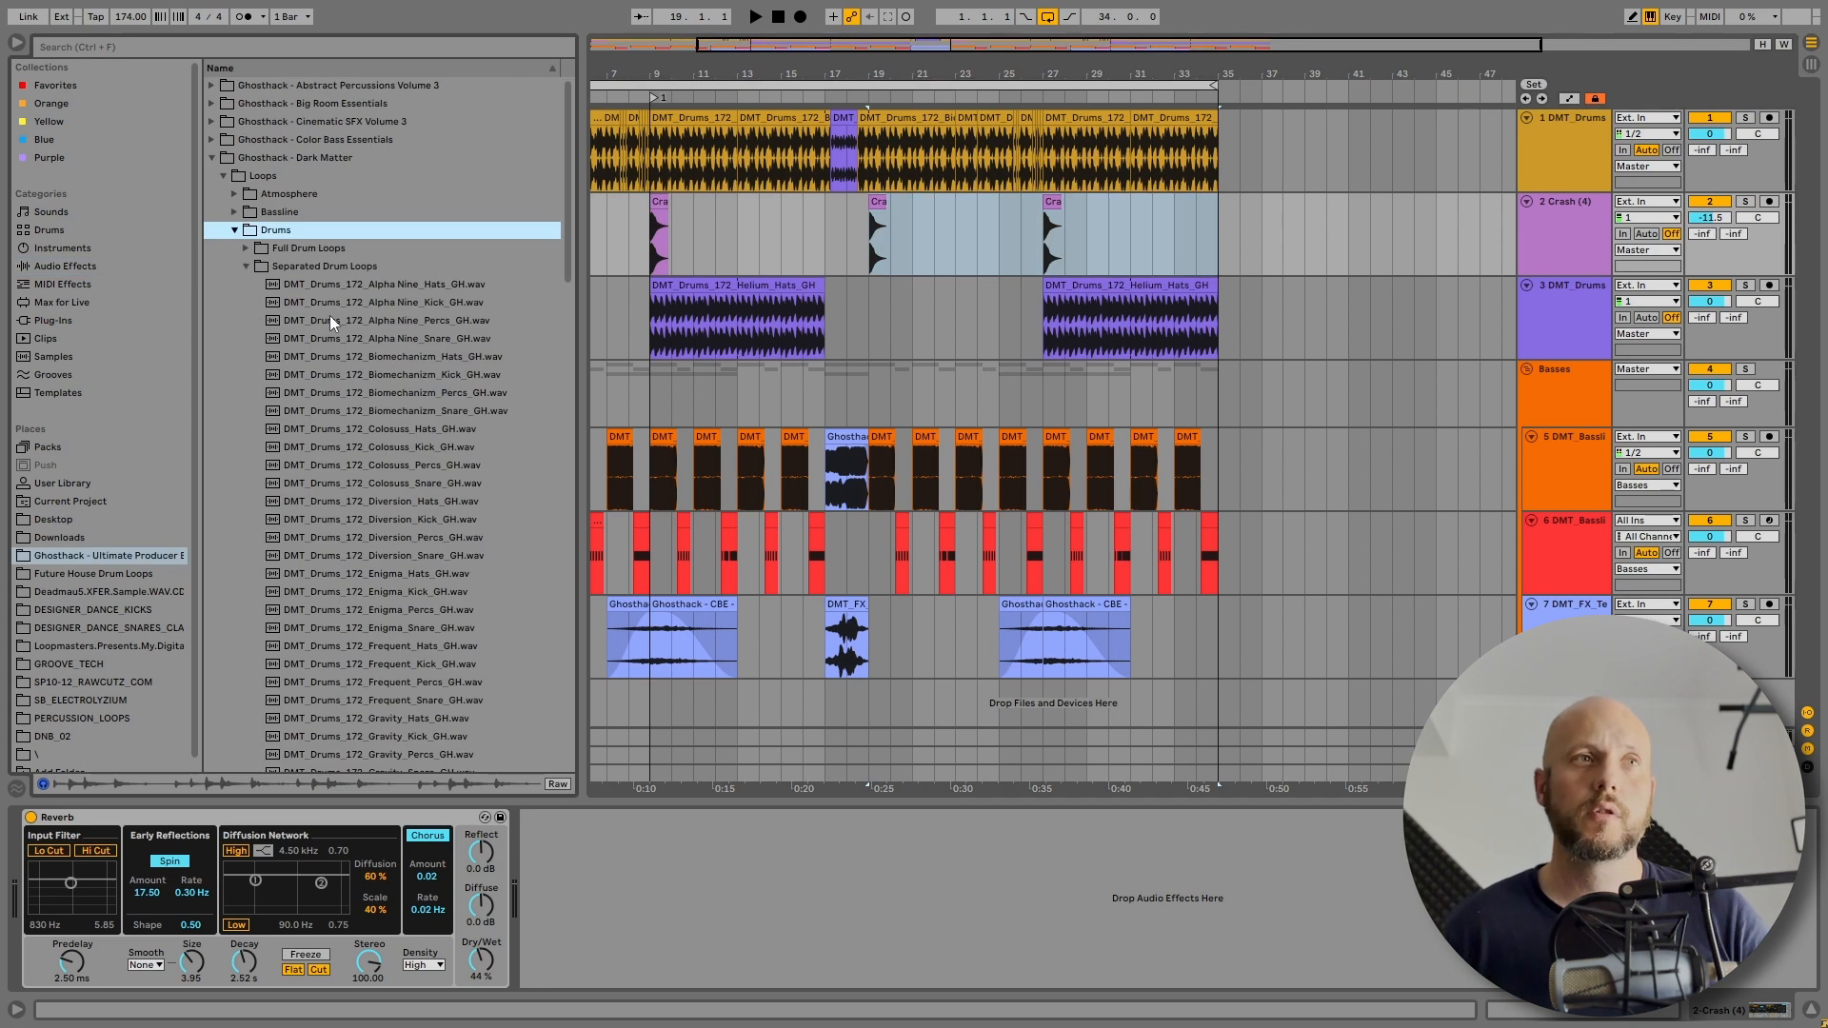
left_click(435, 286)
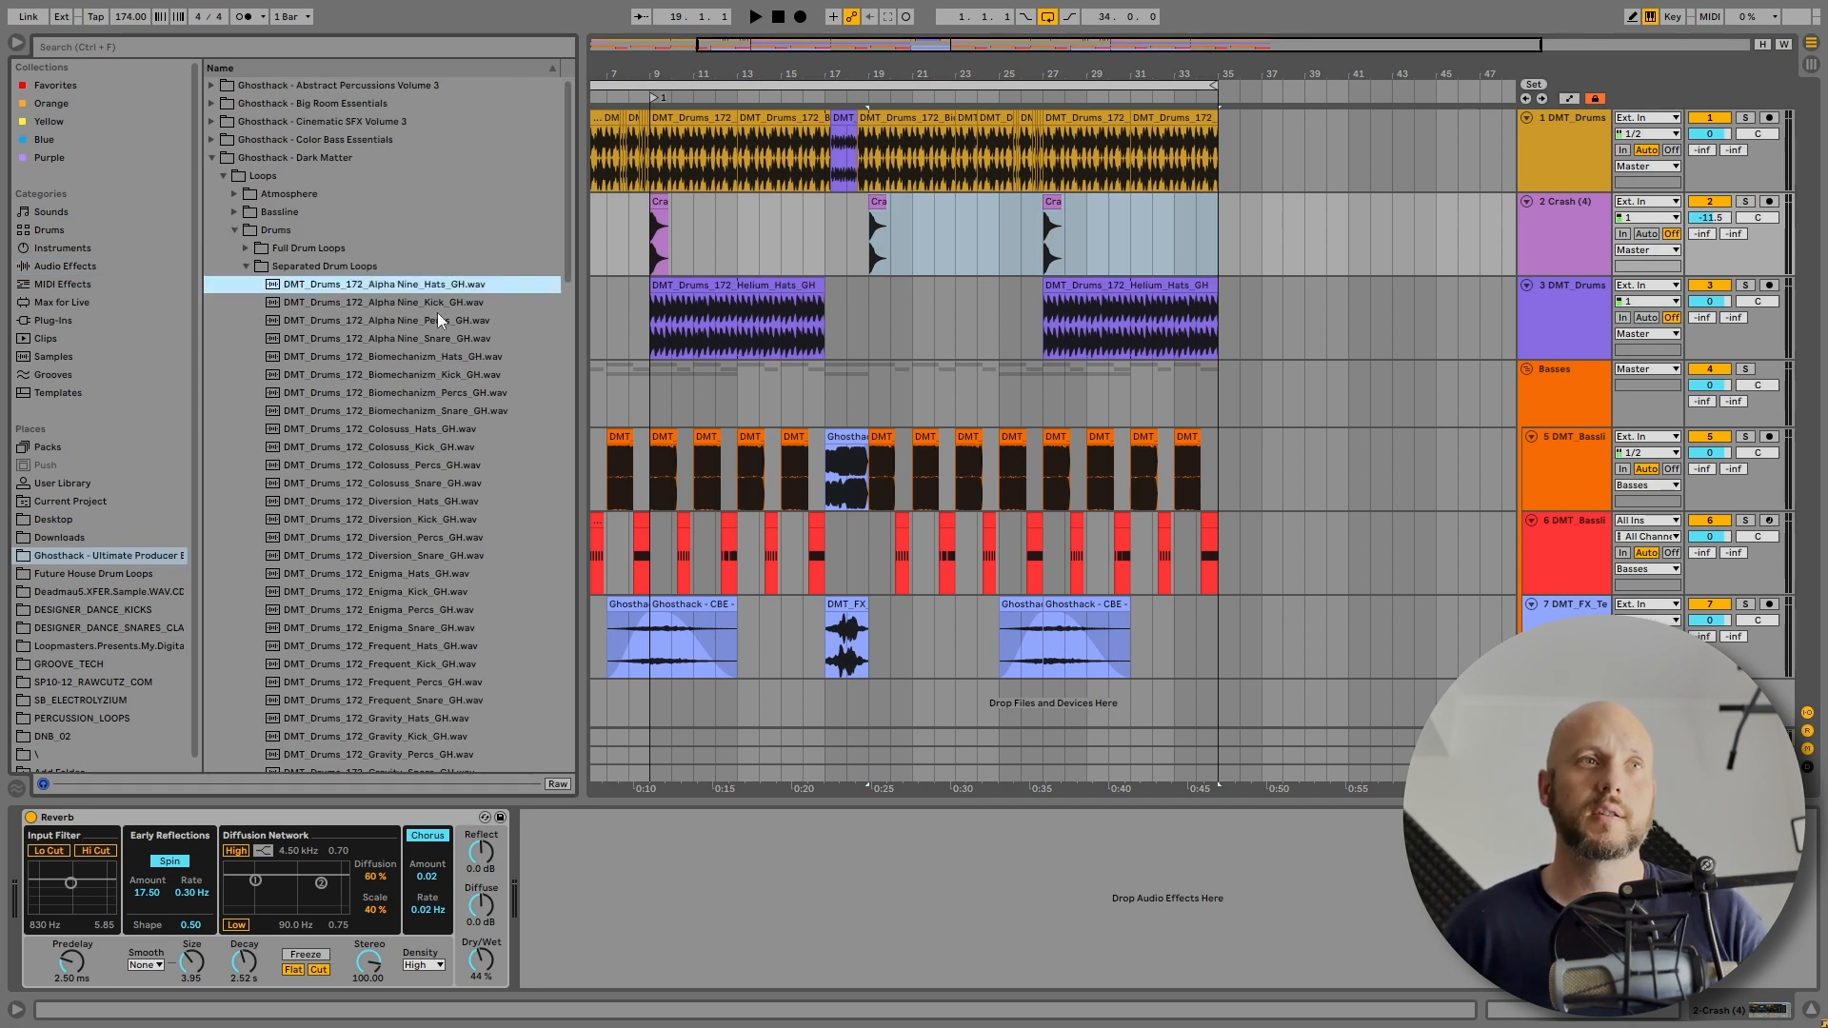
left_click(436, 358)
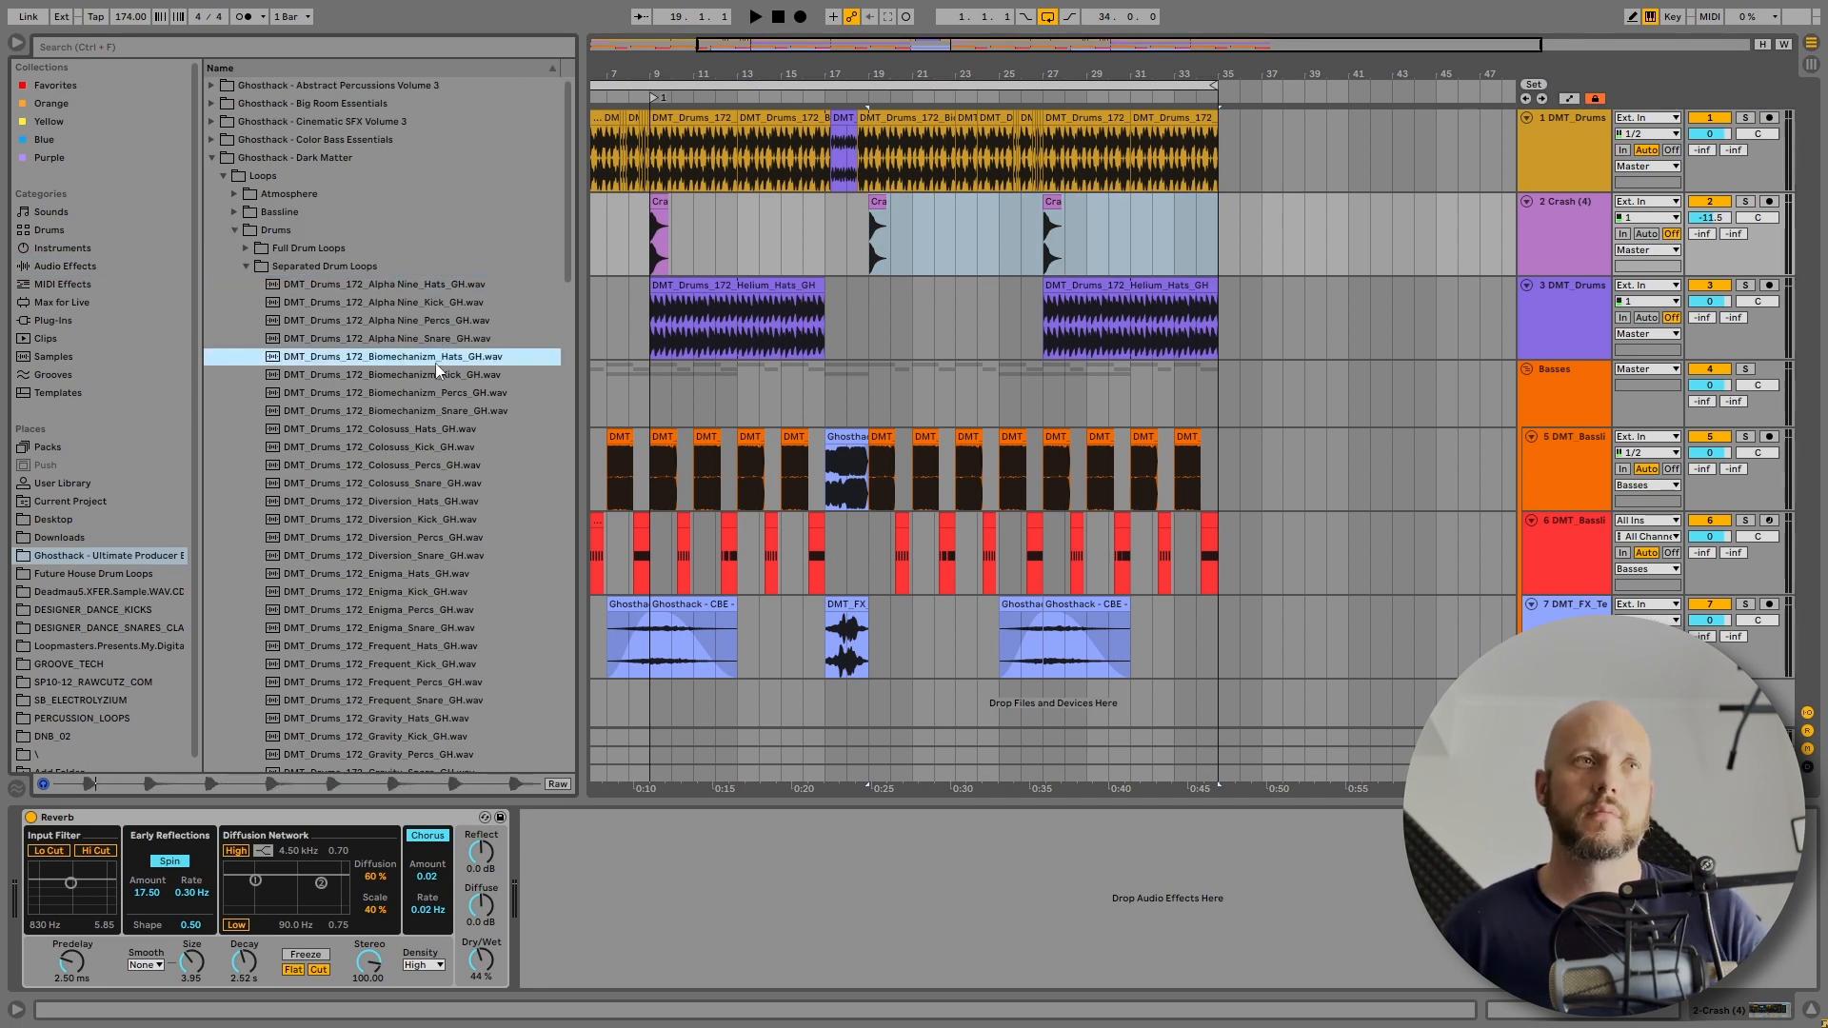
left_click(437, 392)
left_click(437, 429)
left_click(440, 447)
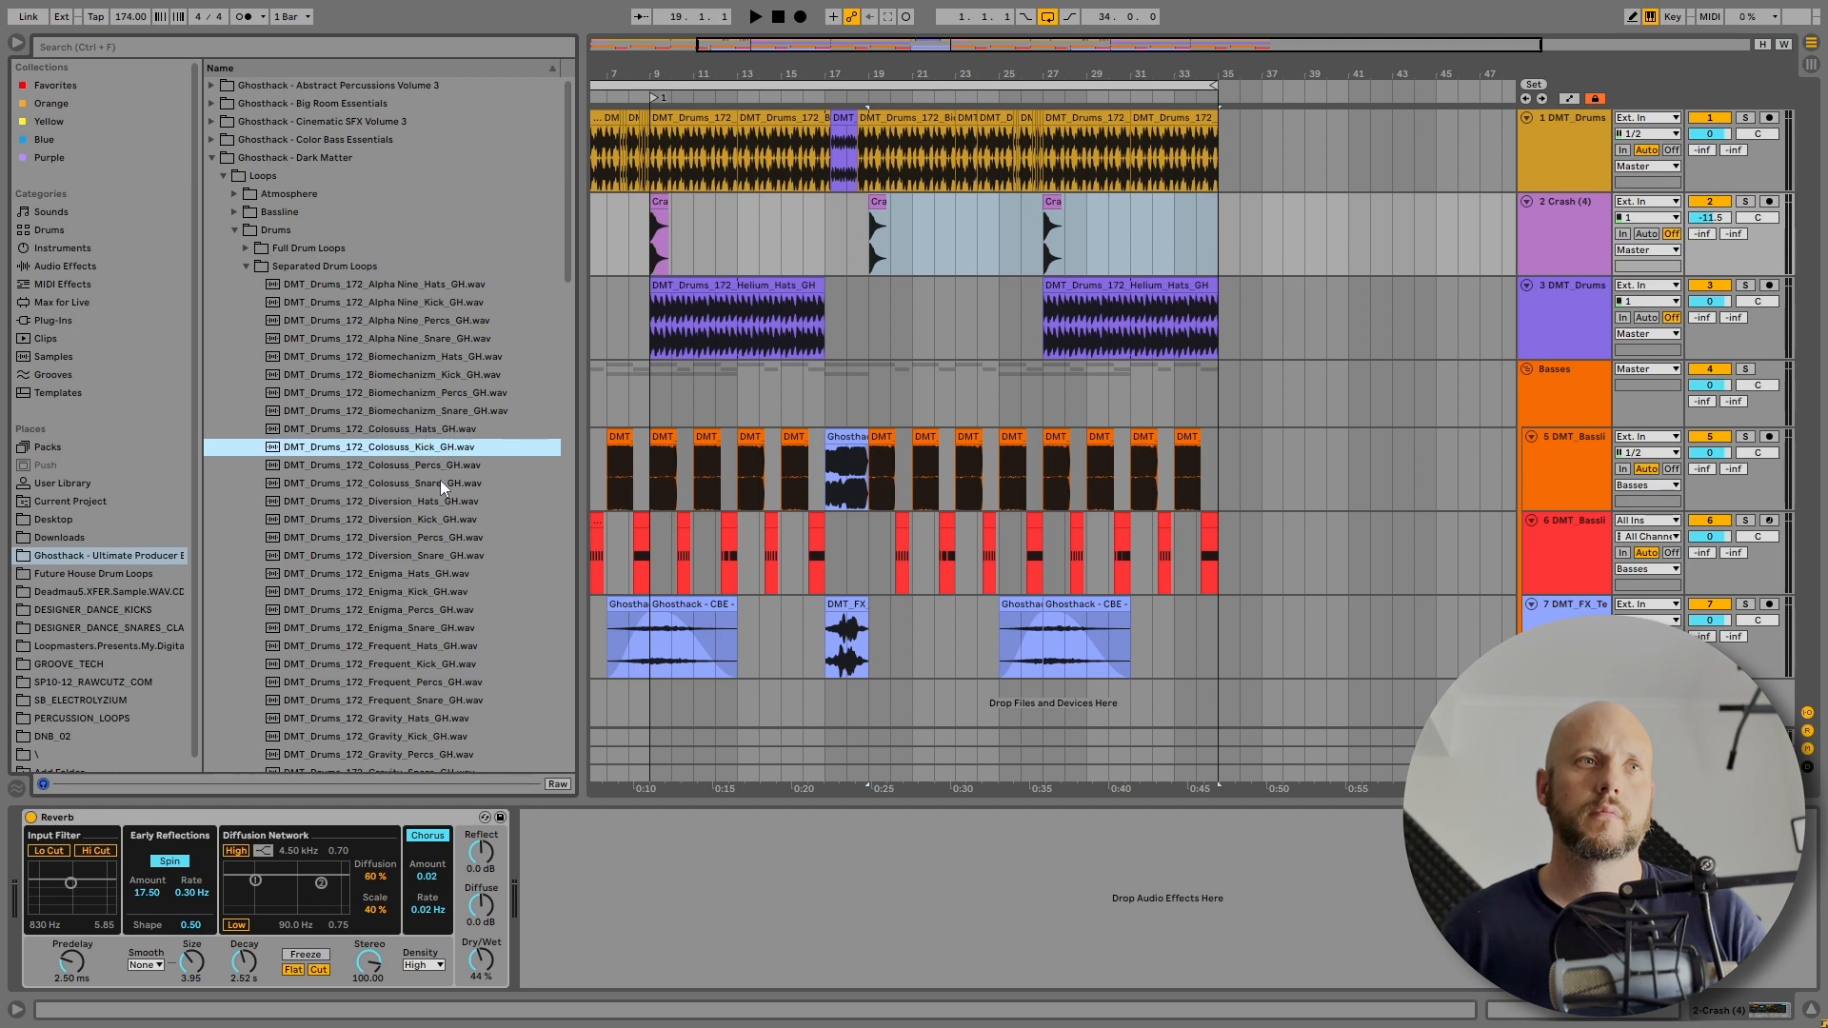
left_click(440, 461)
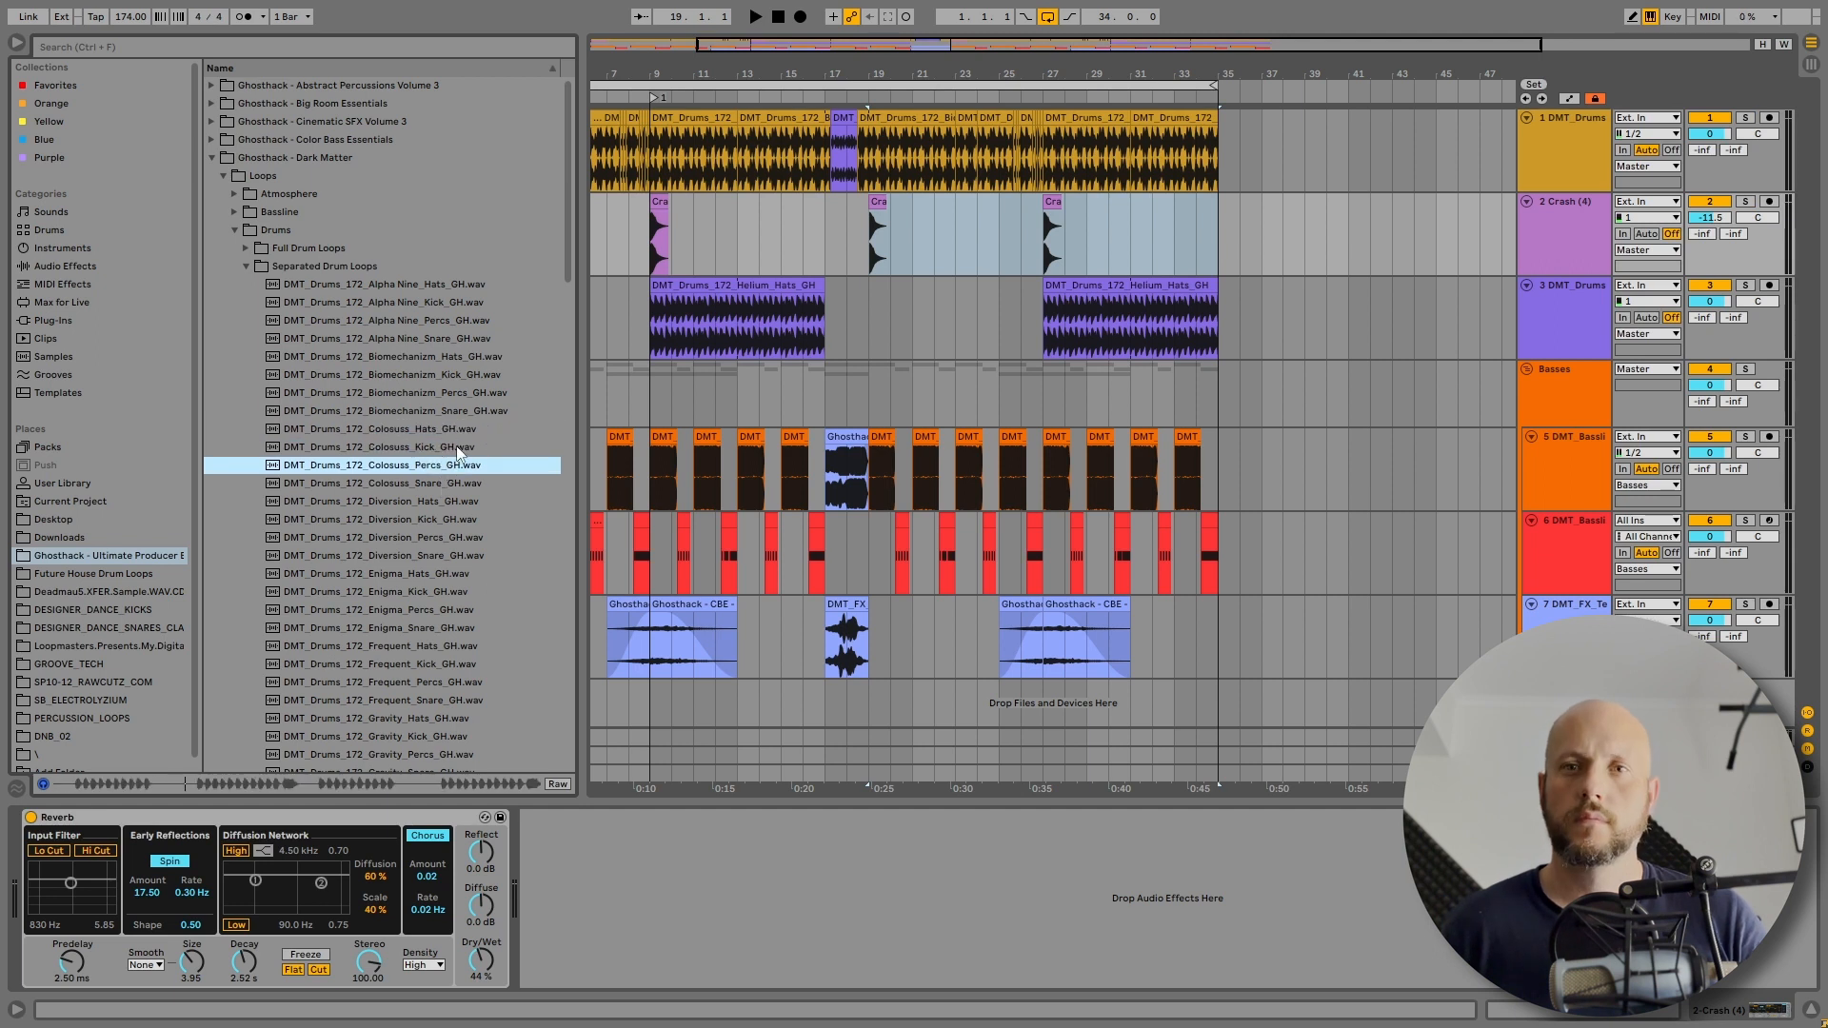
- Place Colosuss Percs on a new track from bar 19 to 35, looping its 1.1.4 to 1.4.1 section, transposed up 7 semitones at -8.2 dB
left_click_drag(455, 463, 860, 318)
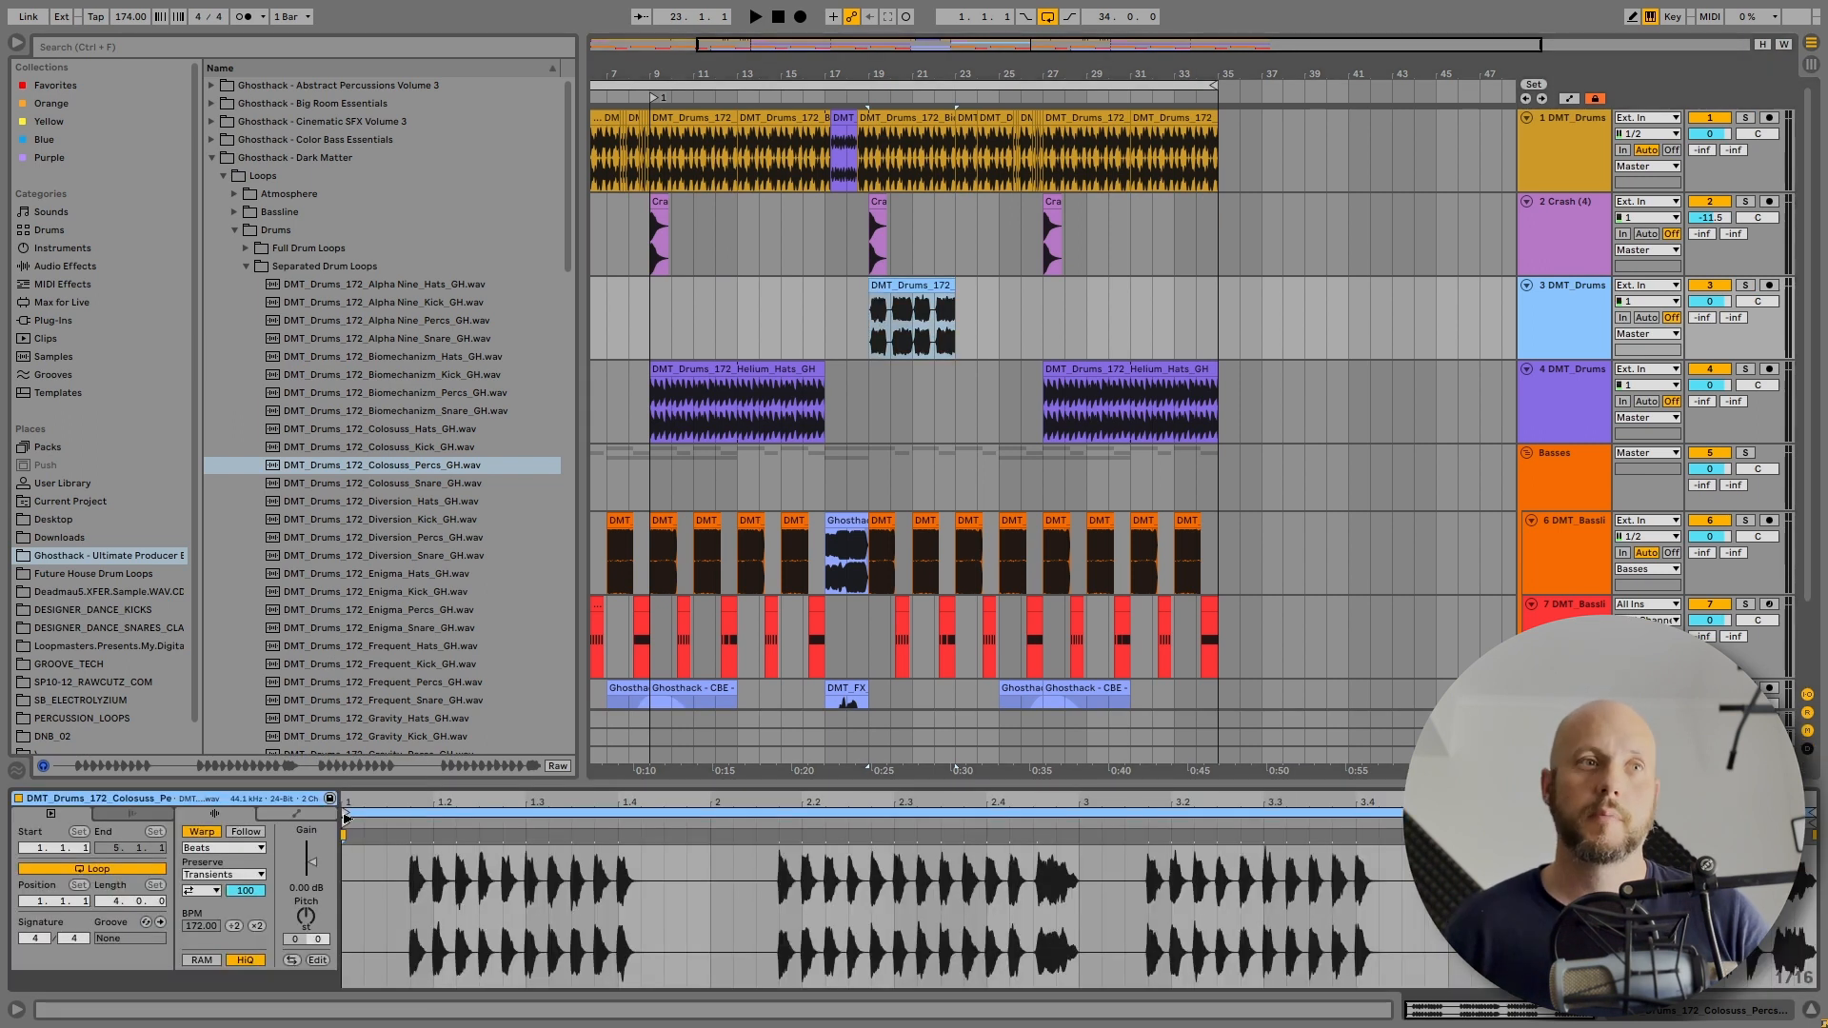
left_click_drag(345, 817, 411, 816)
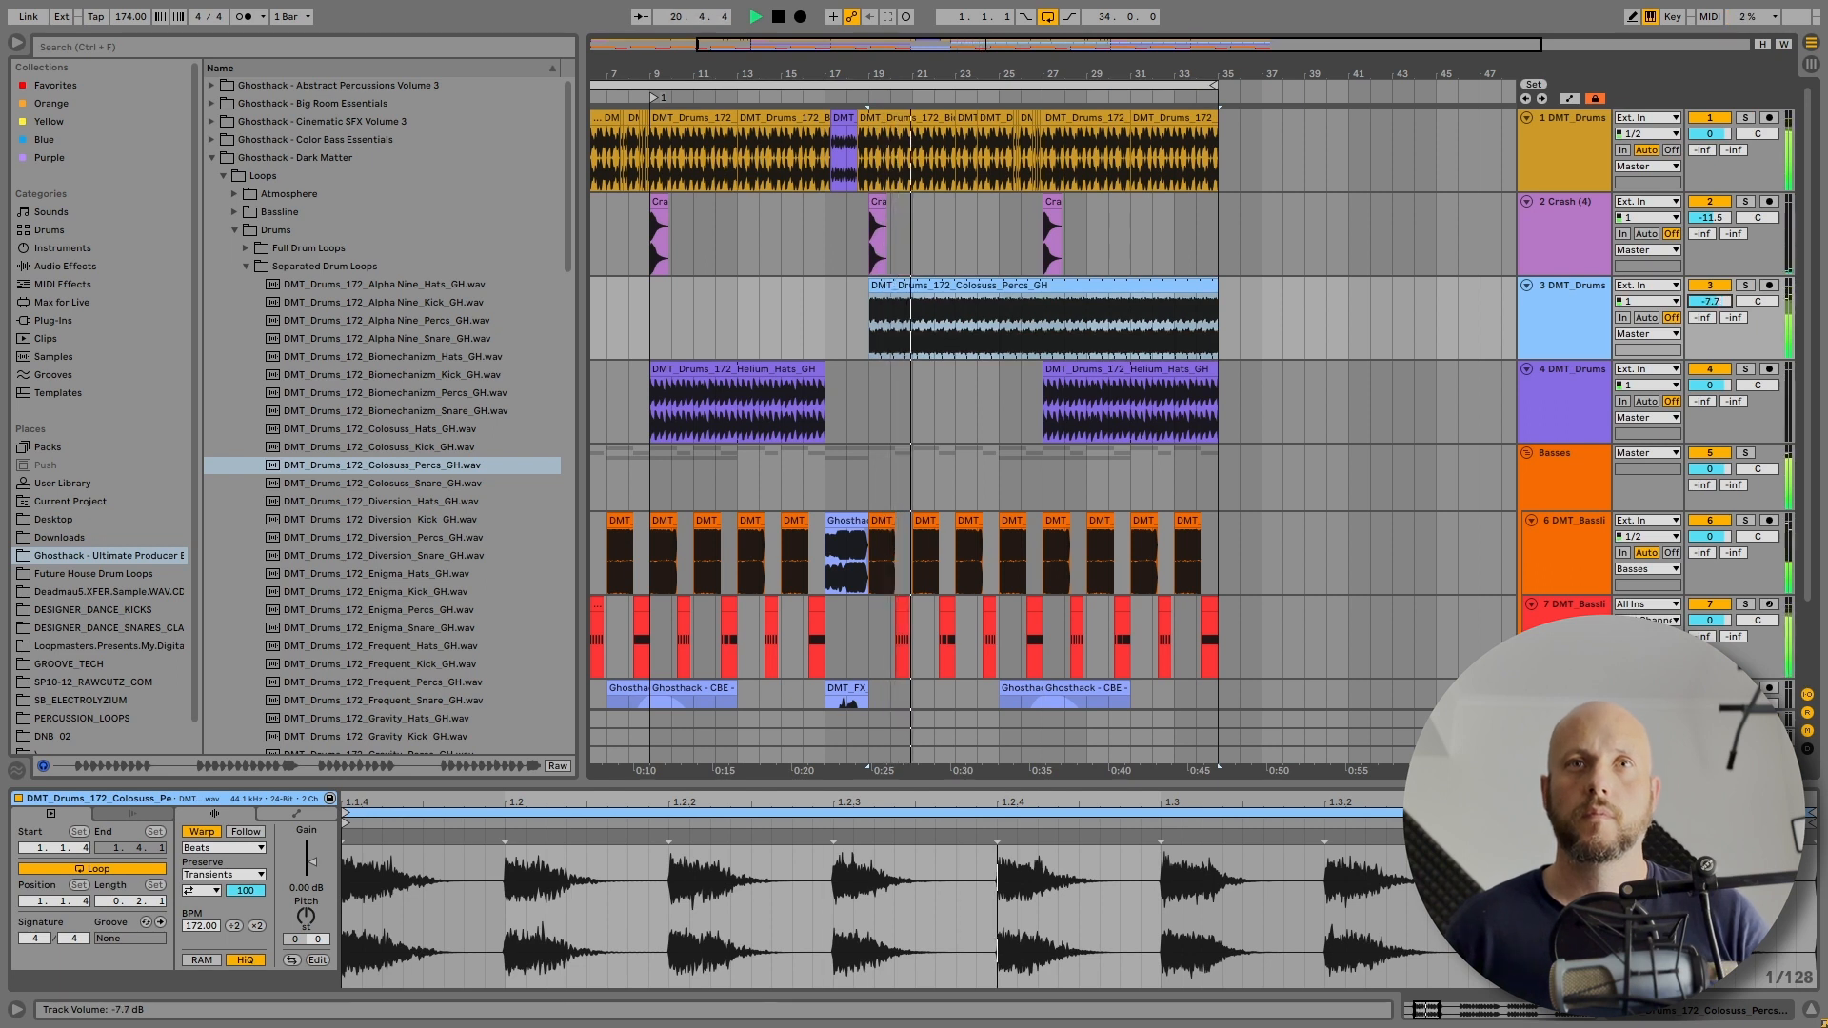
key("space")
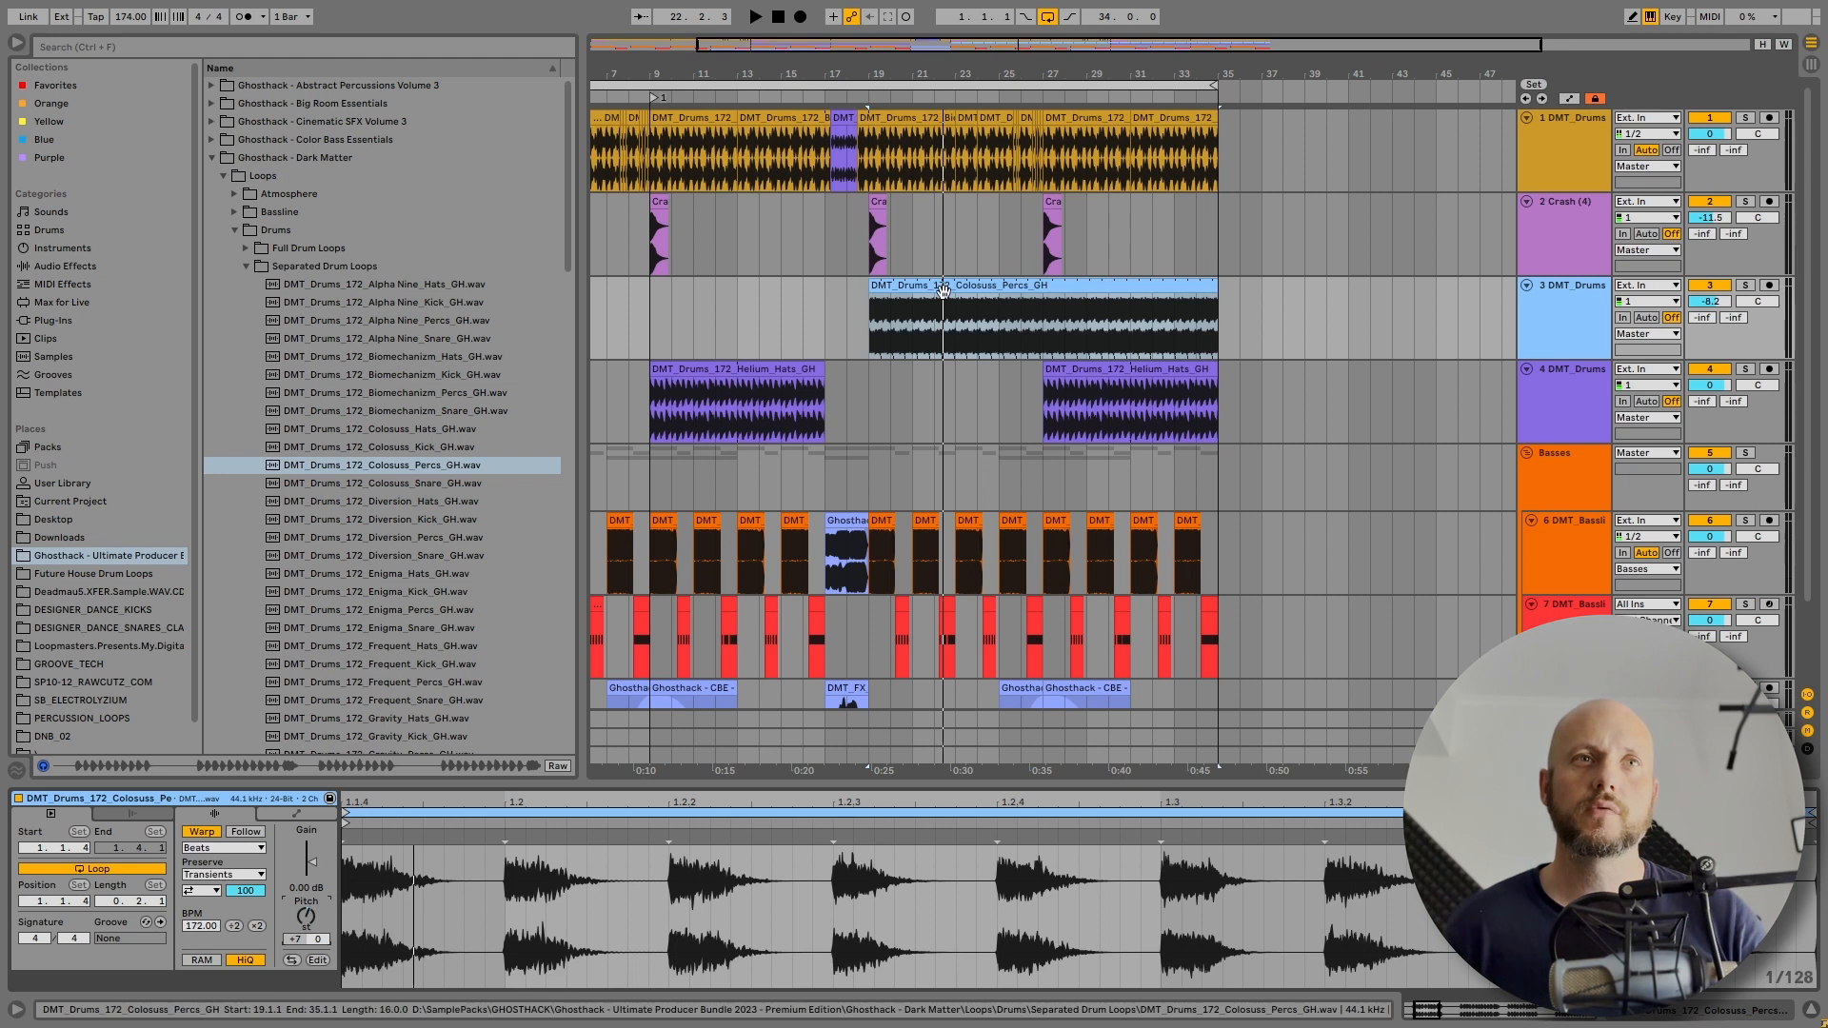
- Solo the Colosuss percussion track and change the clip's transient loop mode while checking it in playback
key("space")
left_click(1746, 286)
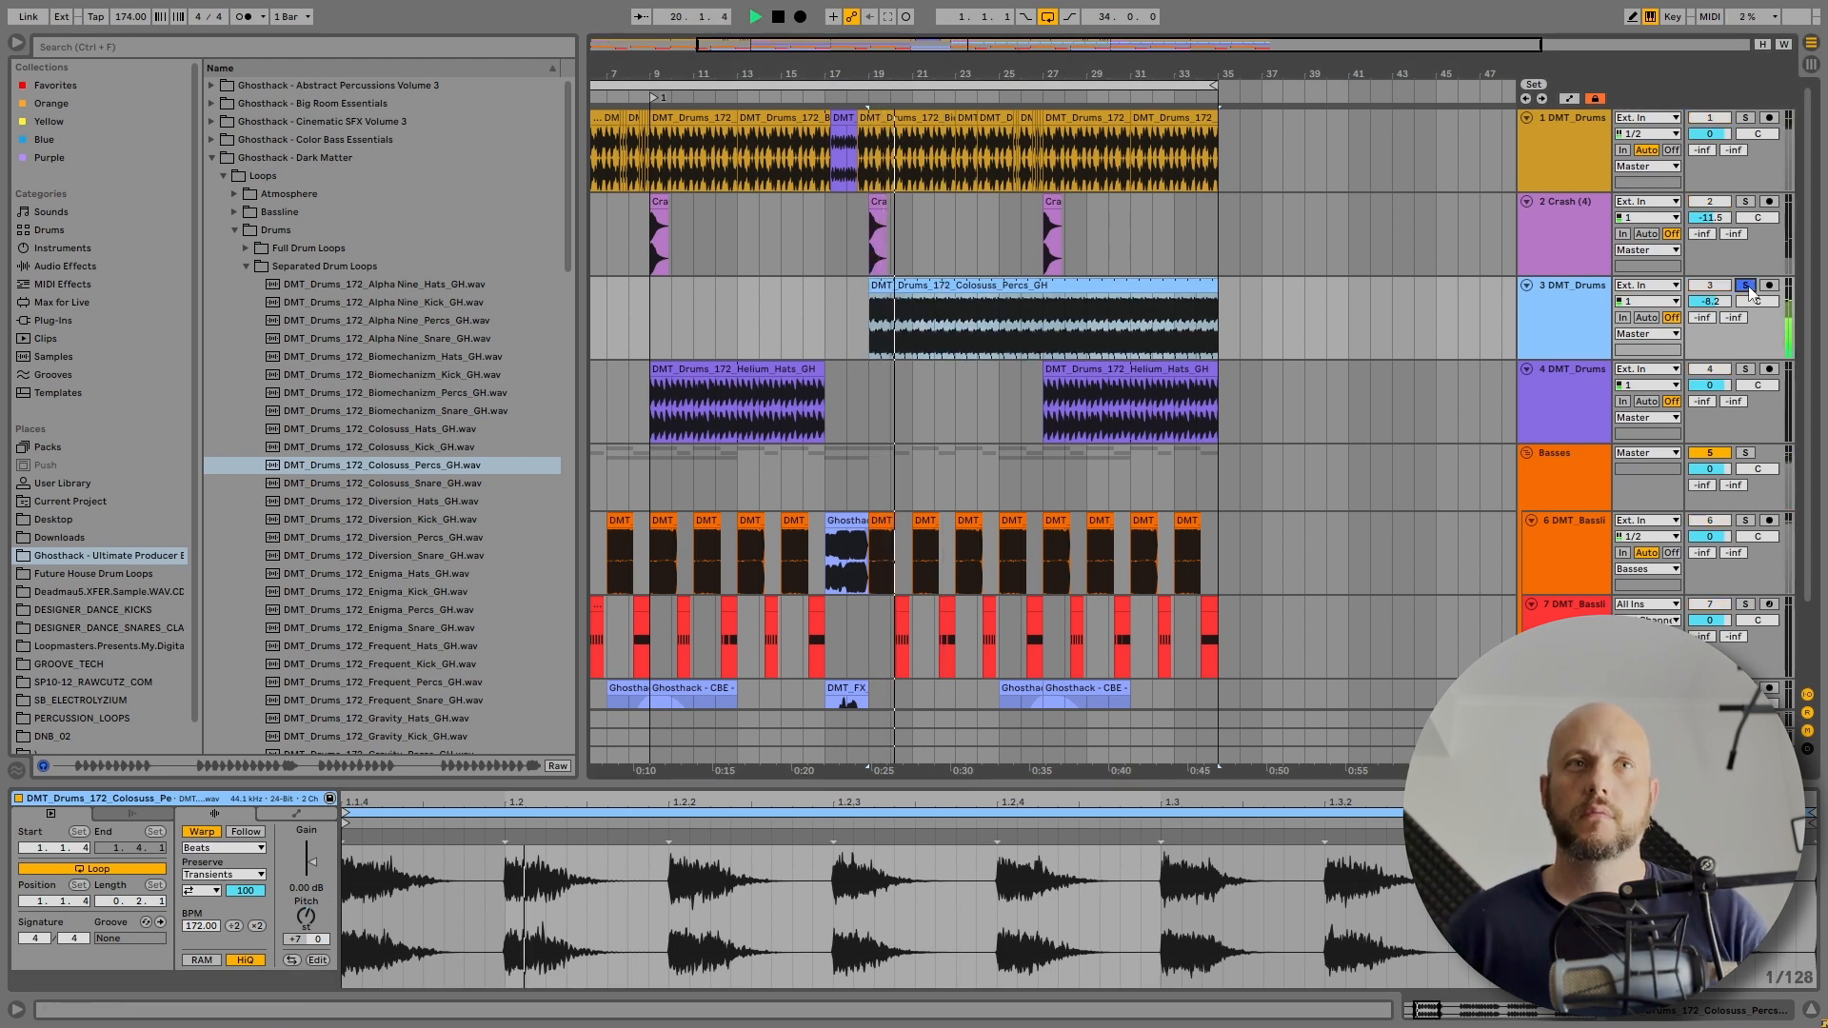
left_click(202, 888)
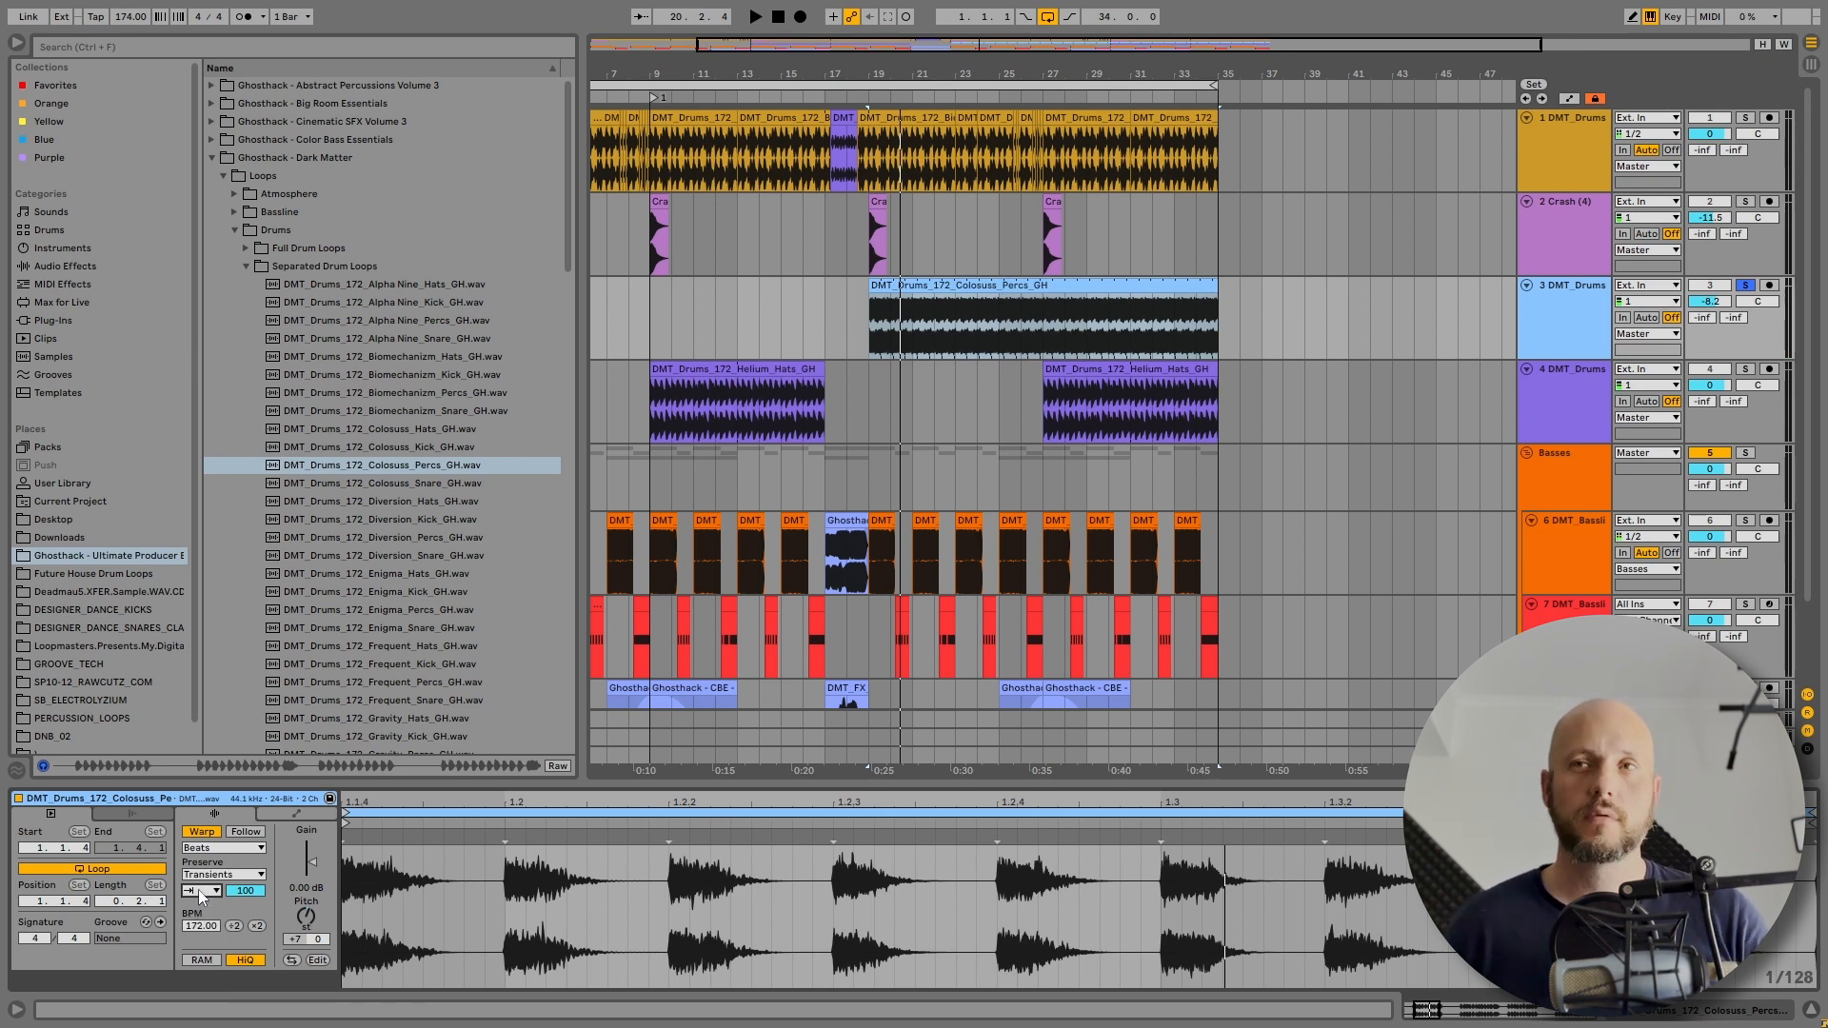
key("space")
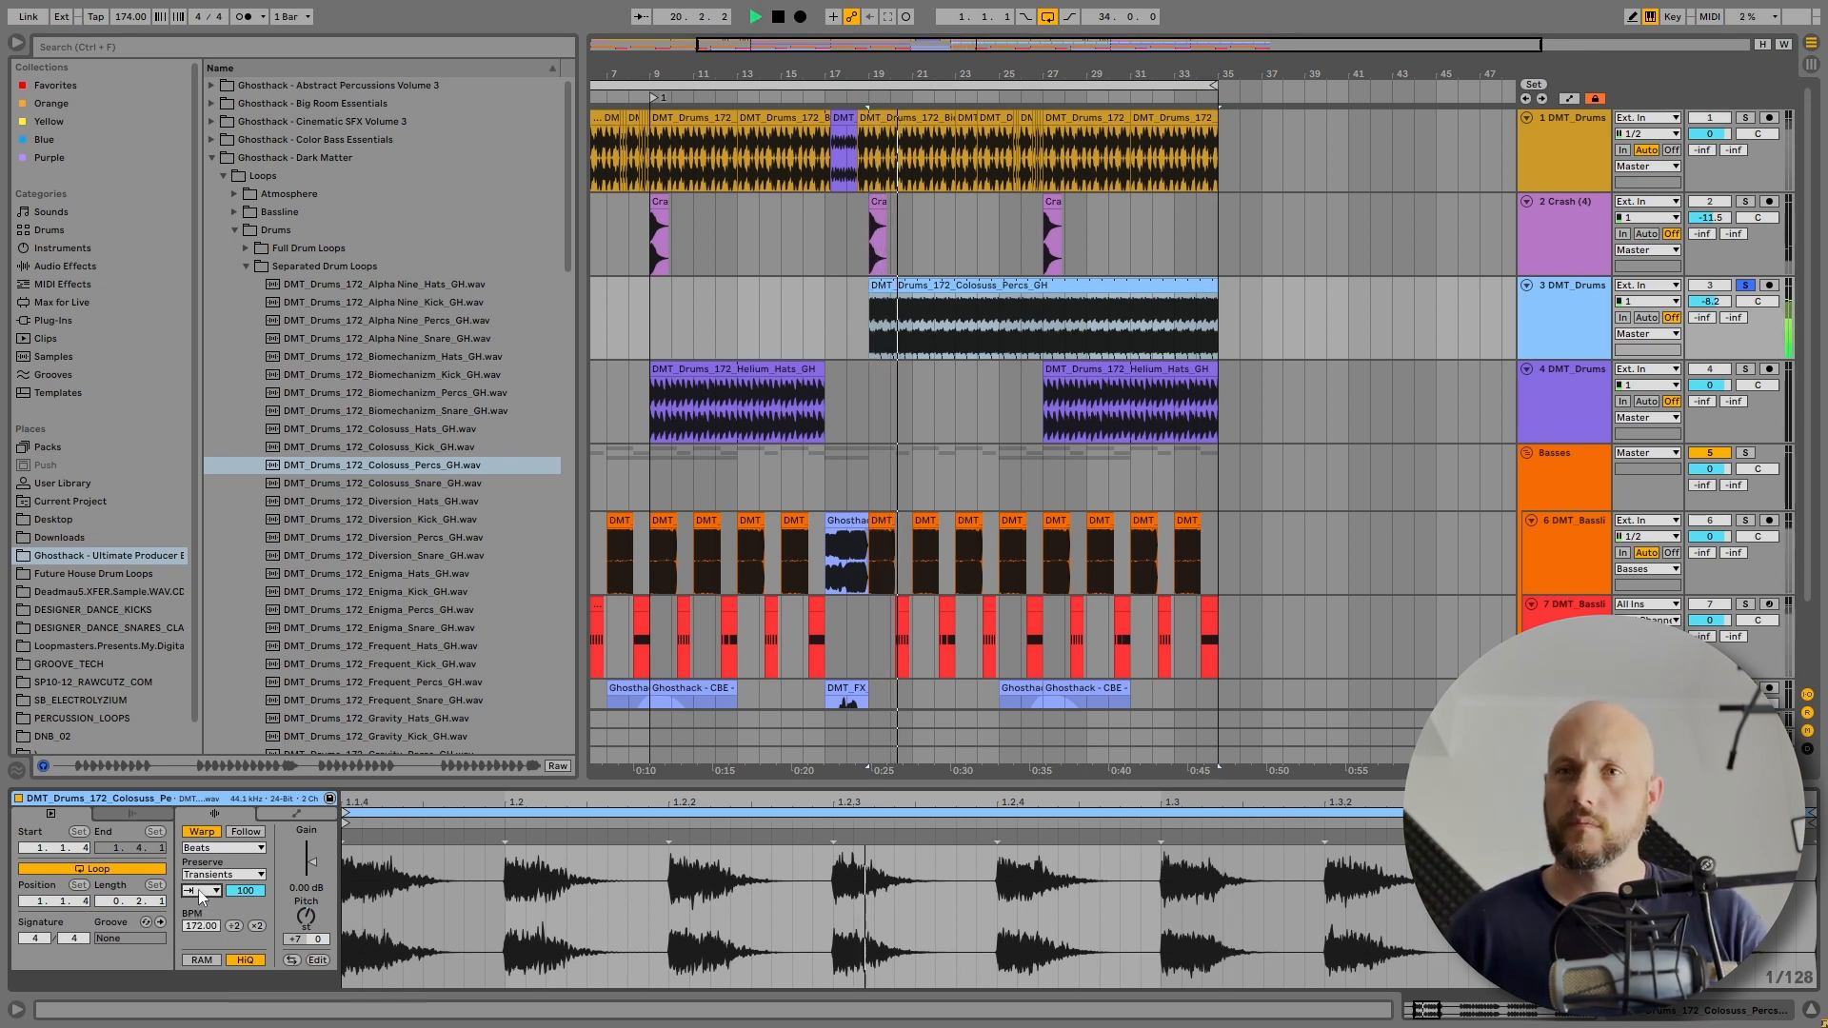
- Add EQ Eight to the percussion track, with a low cut near 2.35 kHz and a resonant high cut near 7.74 kHz
left_click(88, 265)
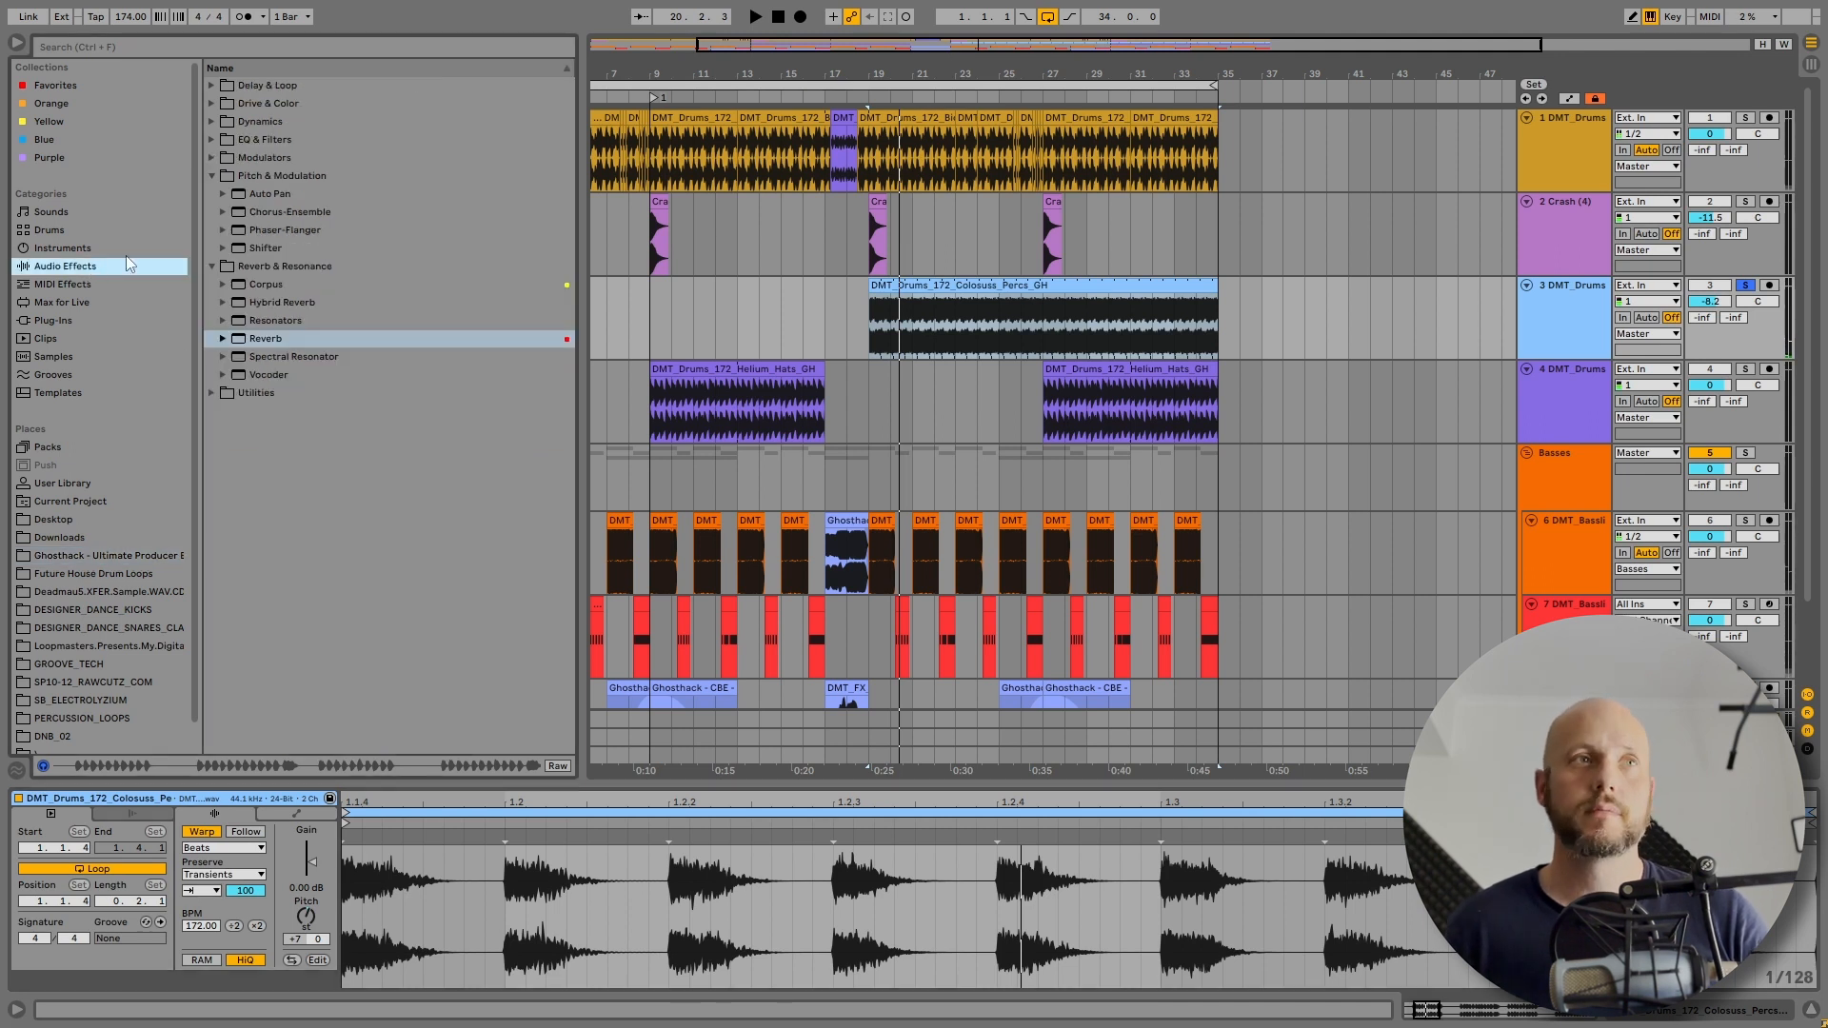
key("Return")
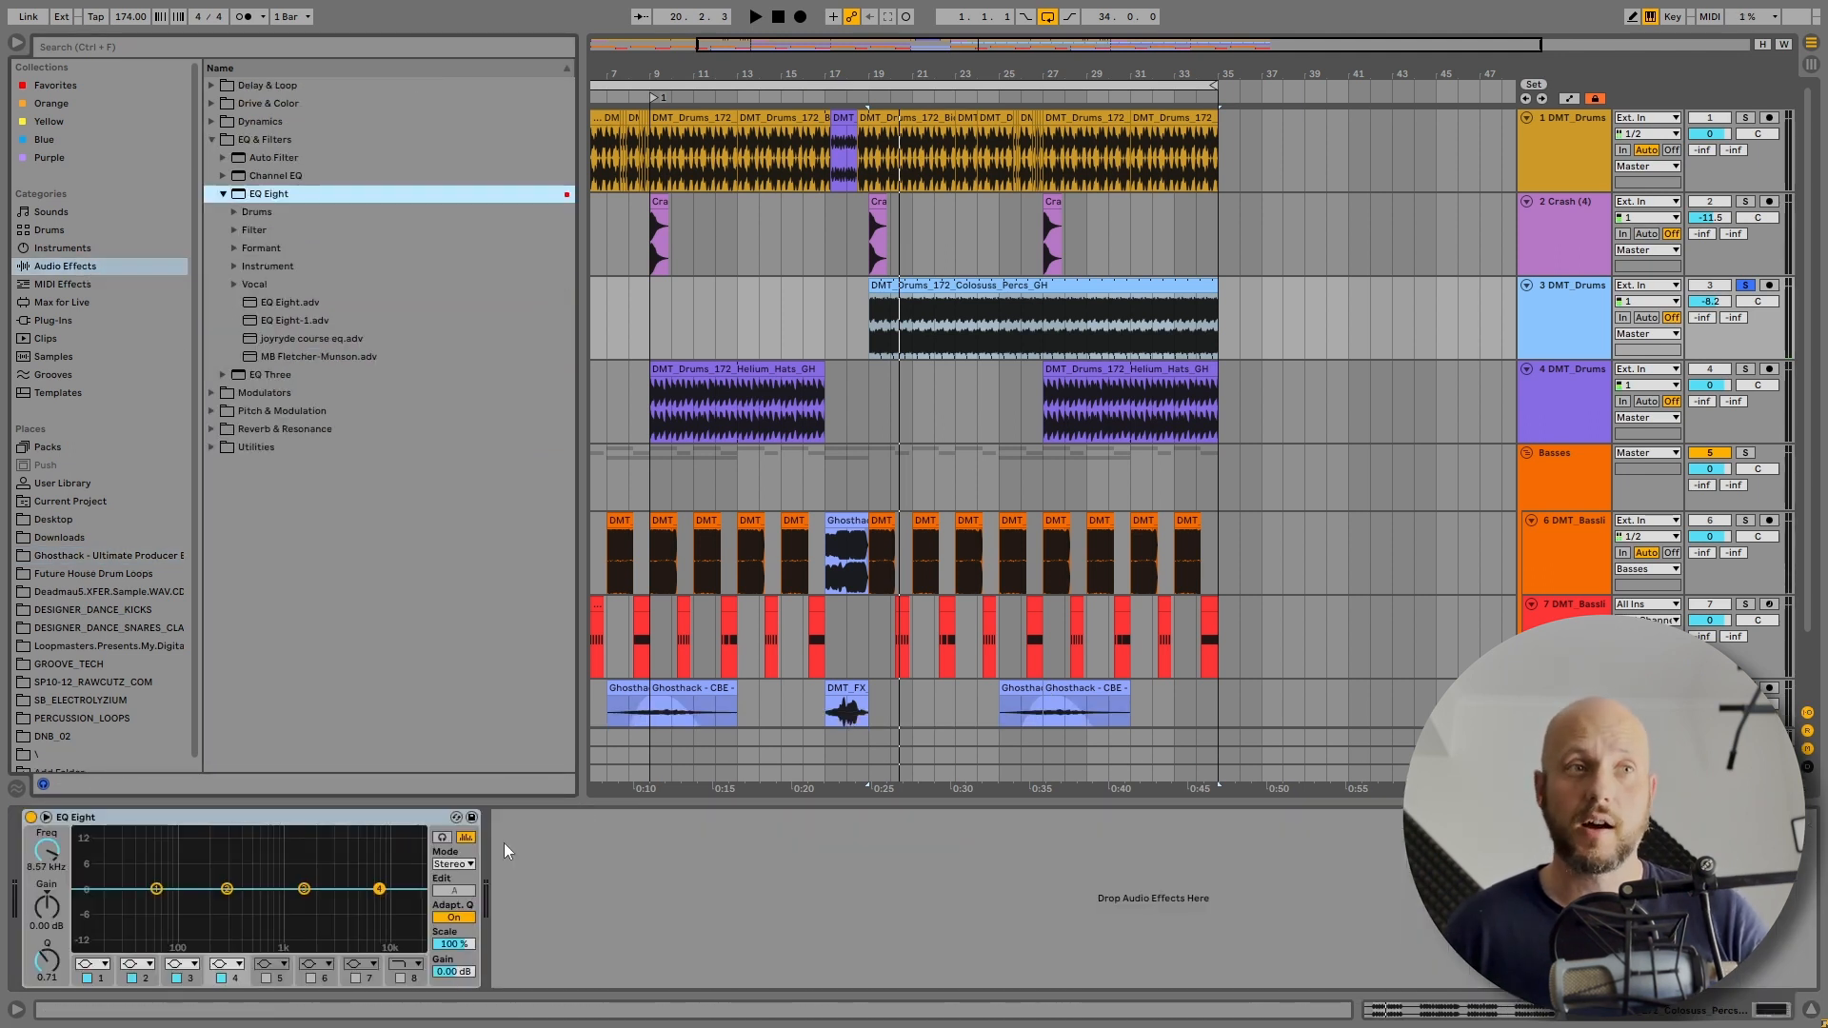
left_click(226, 963)
left_click(225, 946)
left_click_drag(379, 888, 367, 877)
left_click(92, 963)
left_click(92, 851)
left_click_drag(156, 888, 304, 902)
left_click_drag(303, 888, 335, 902)
key("space")
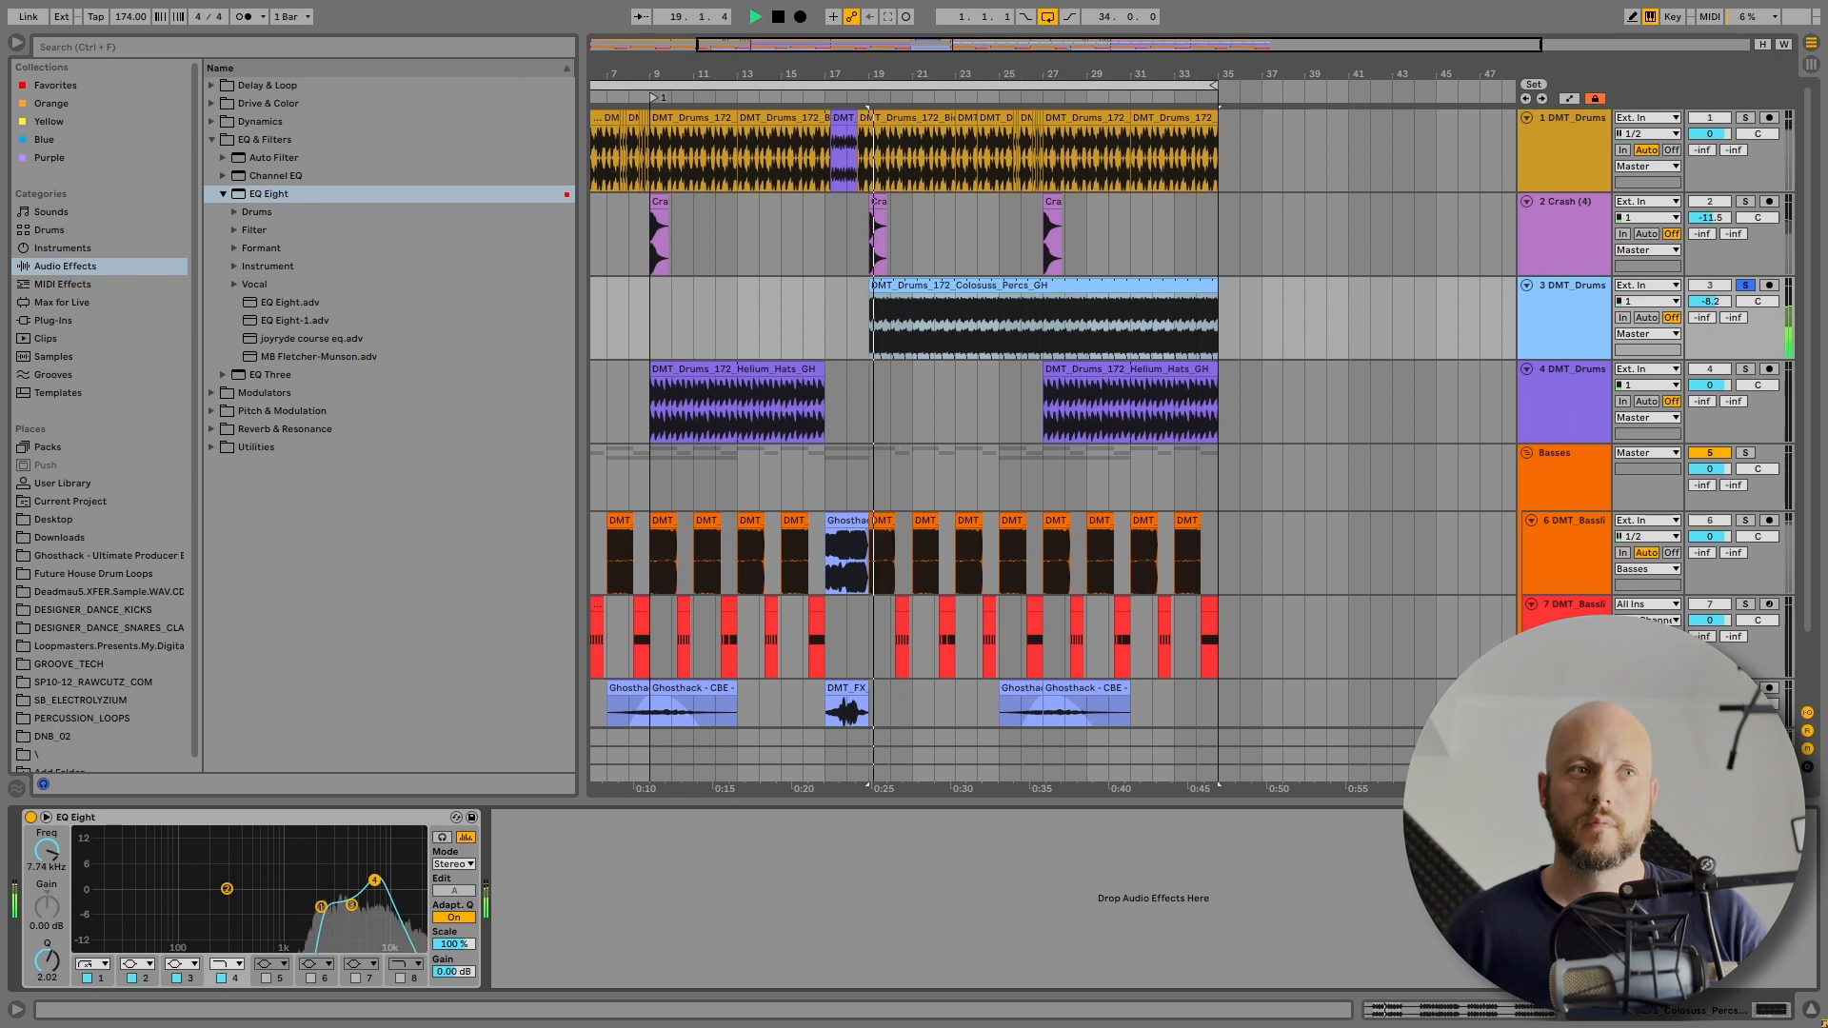
left_click(321, 906)
- Unsolo the percussion track, play it with the full mix and set its volume to -7.2 dB
key("space")
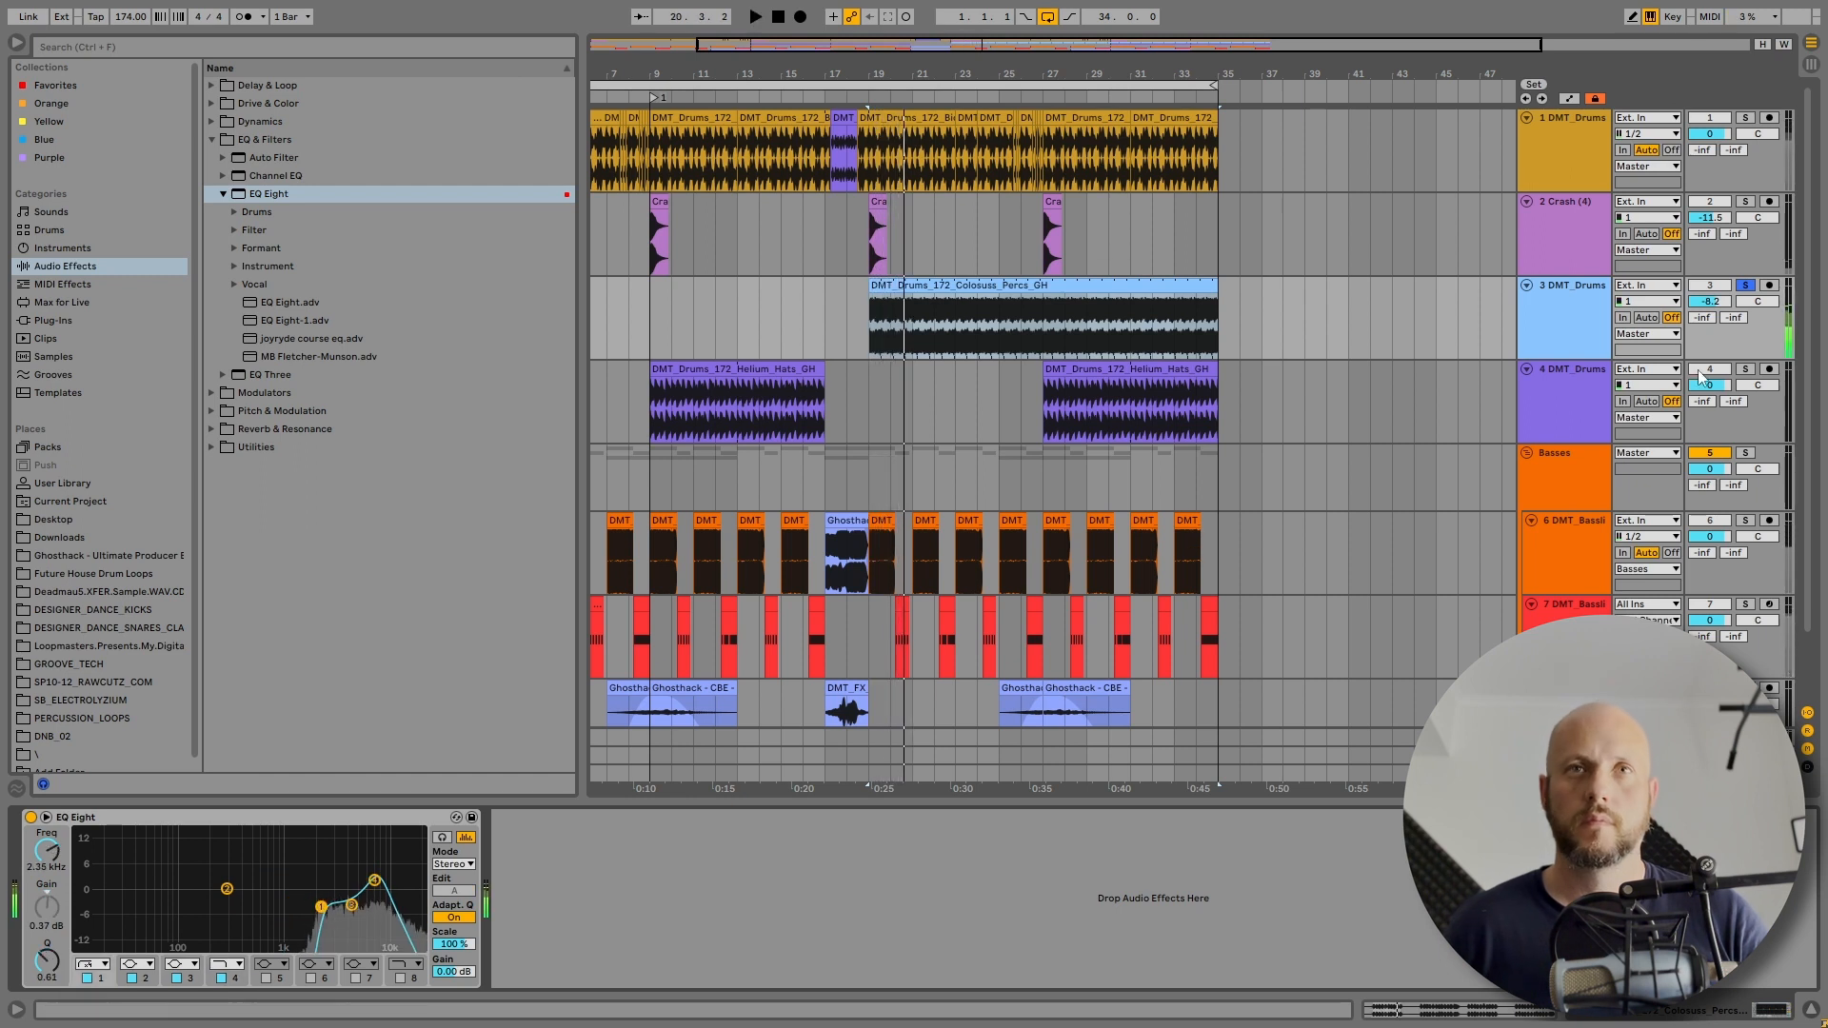
left_click(1745, 284)
left_click(930, 282)
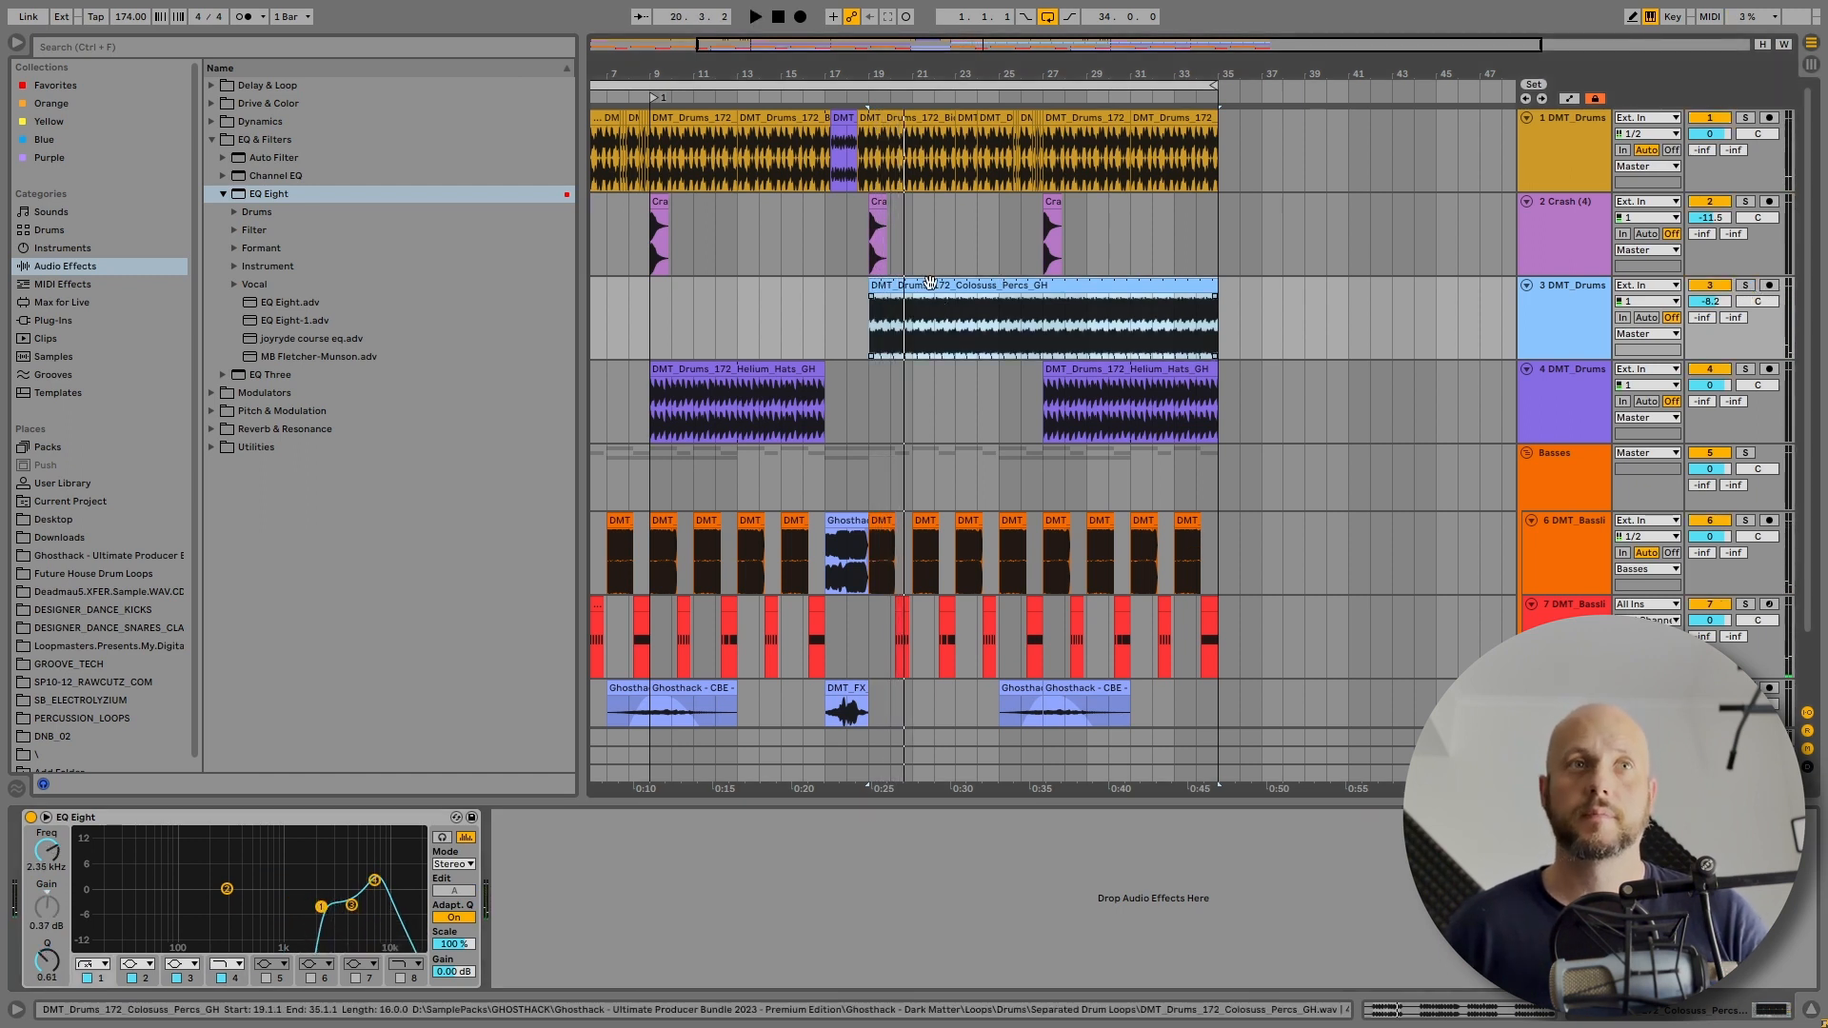
key("space")
left_click_drag(1709, 300, 1710, 293)
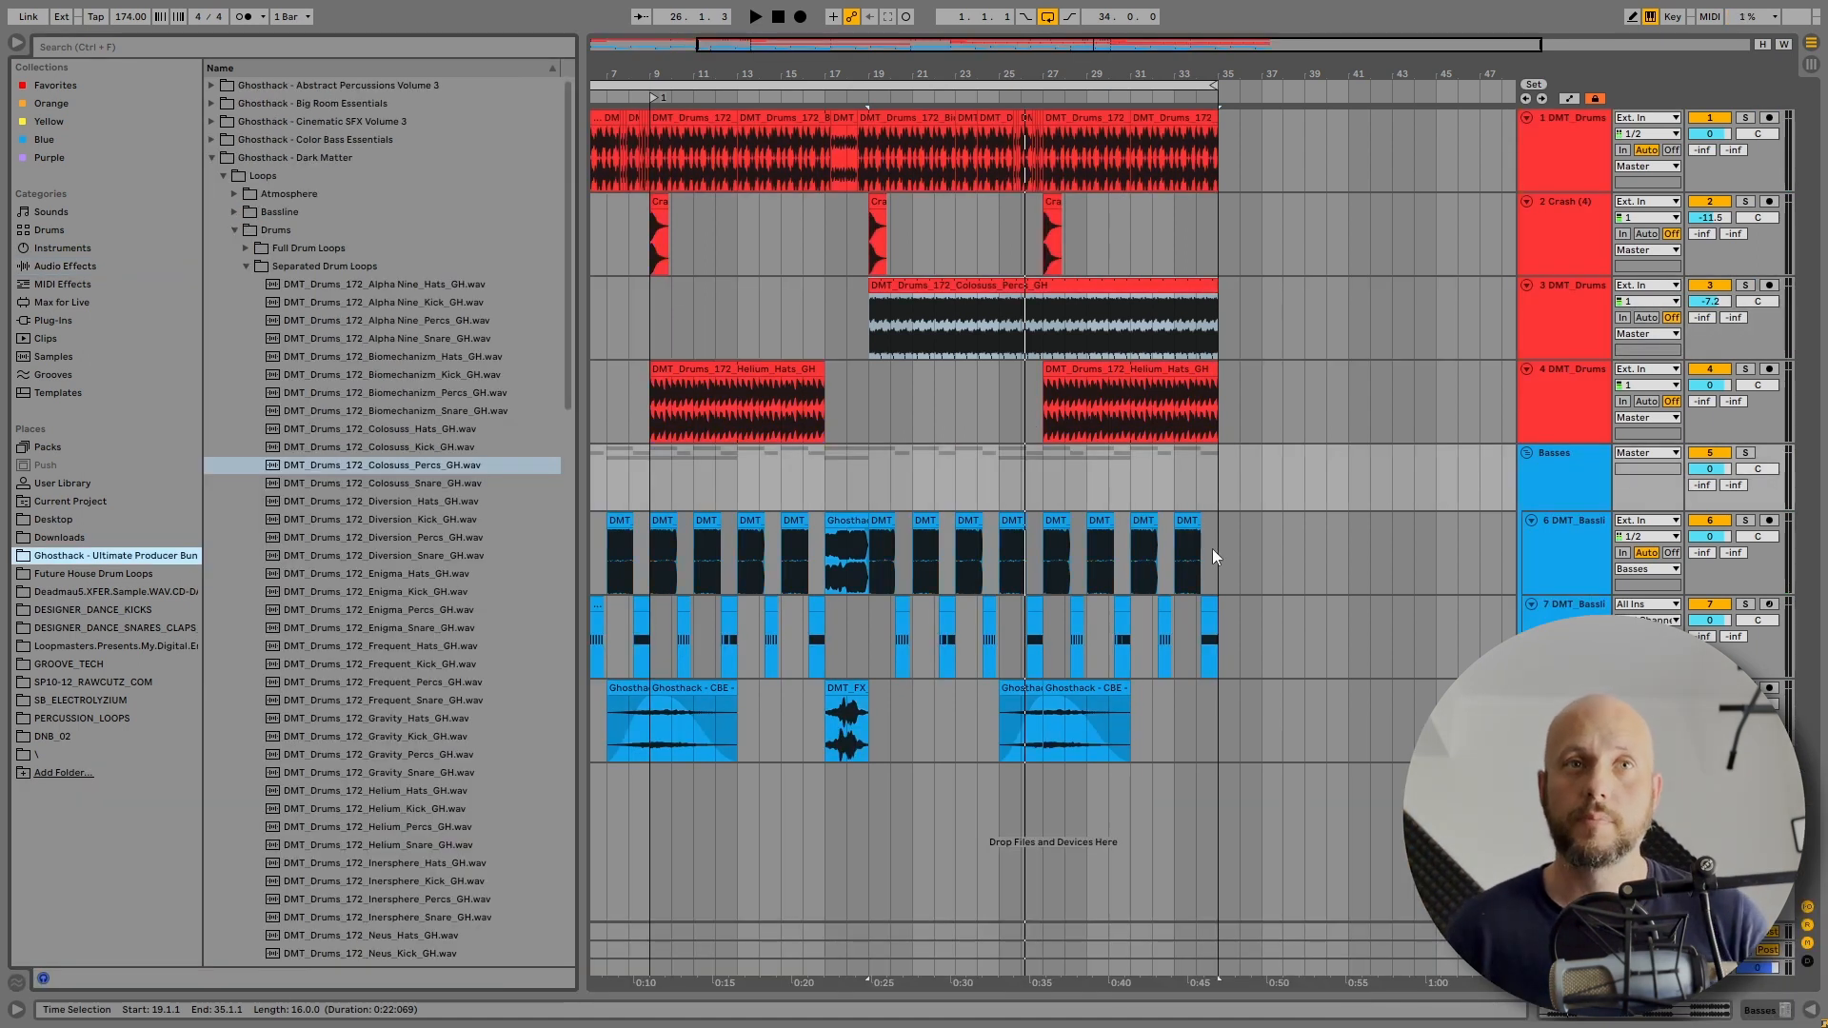
- Delete the first bassline's clips from bar 19 to 35 and insert an audio track below it
left_click_drag(1213, 549, 940, 540)
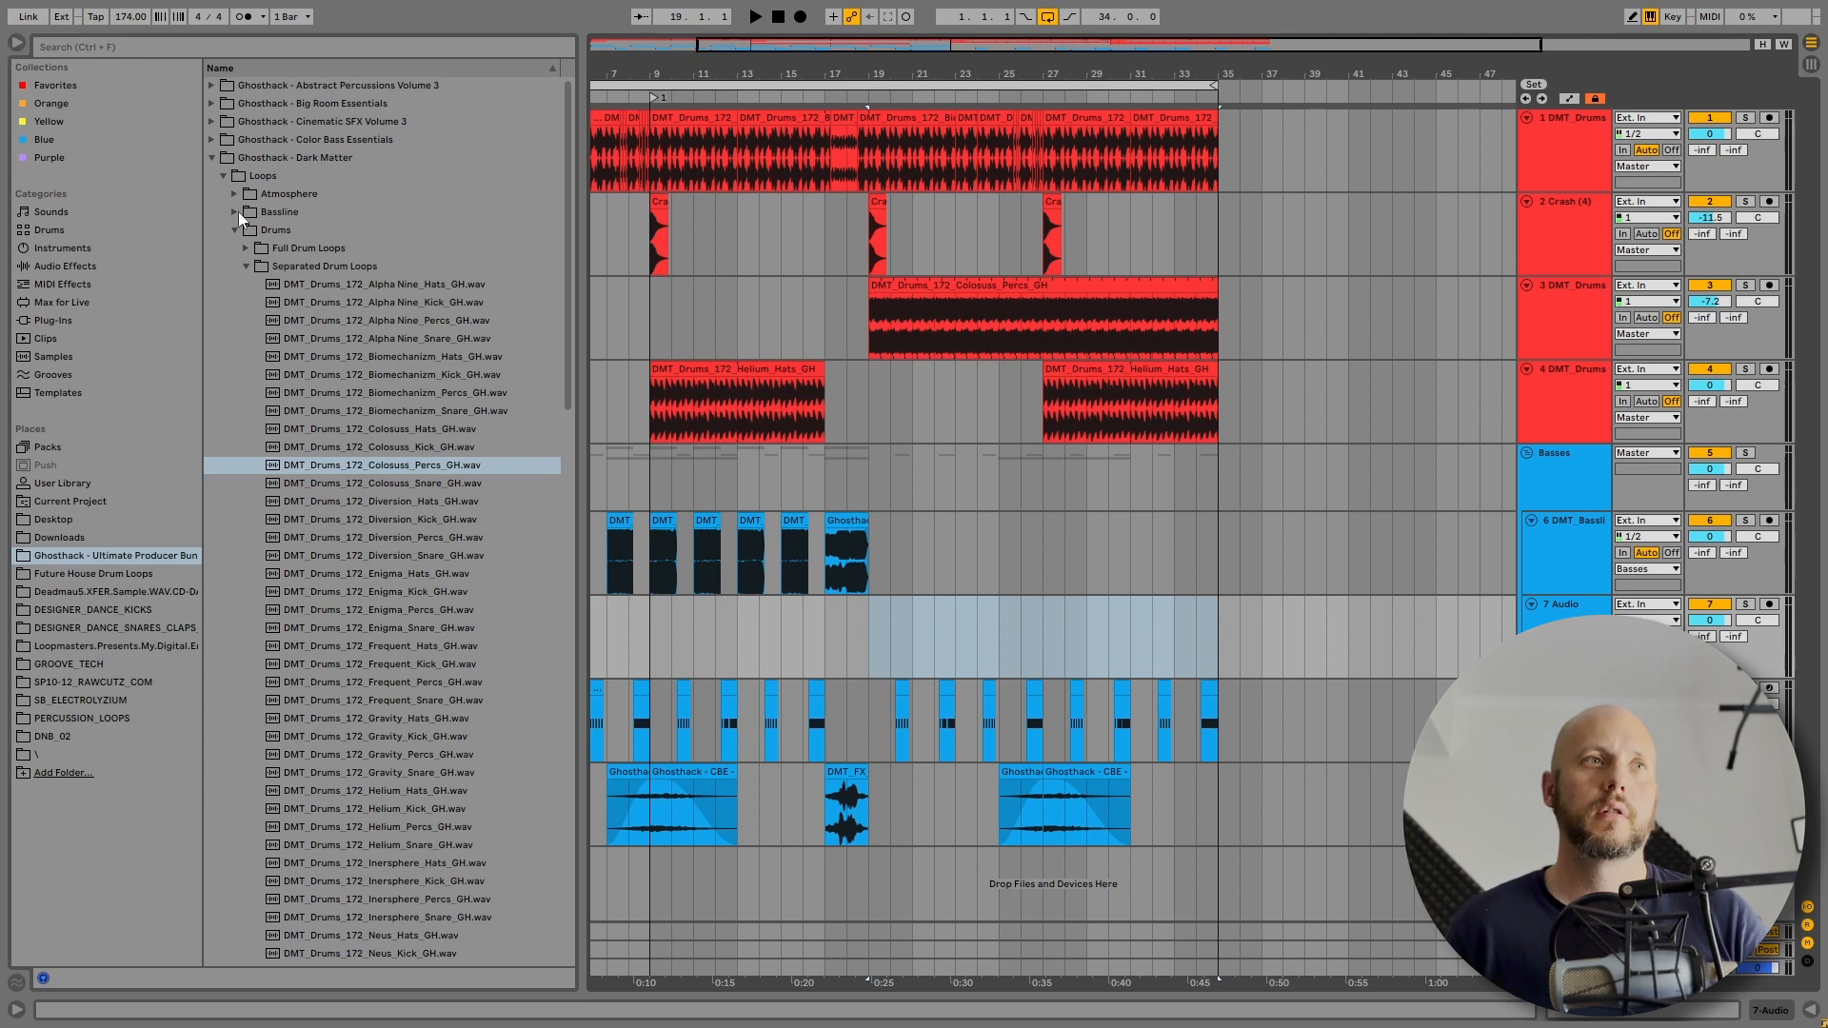
- Audition the Dark Matter basslines and place the Sentinel Prime loop from bar 19 to 35 on the new audio track
left_click(237, 212)
left_click(421, 324)
left_click(416, 450)
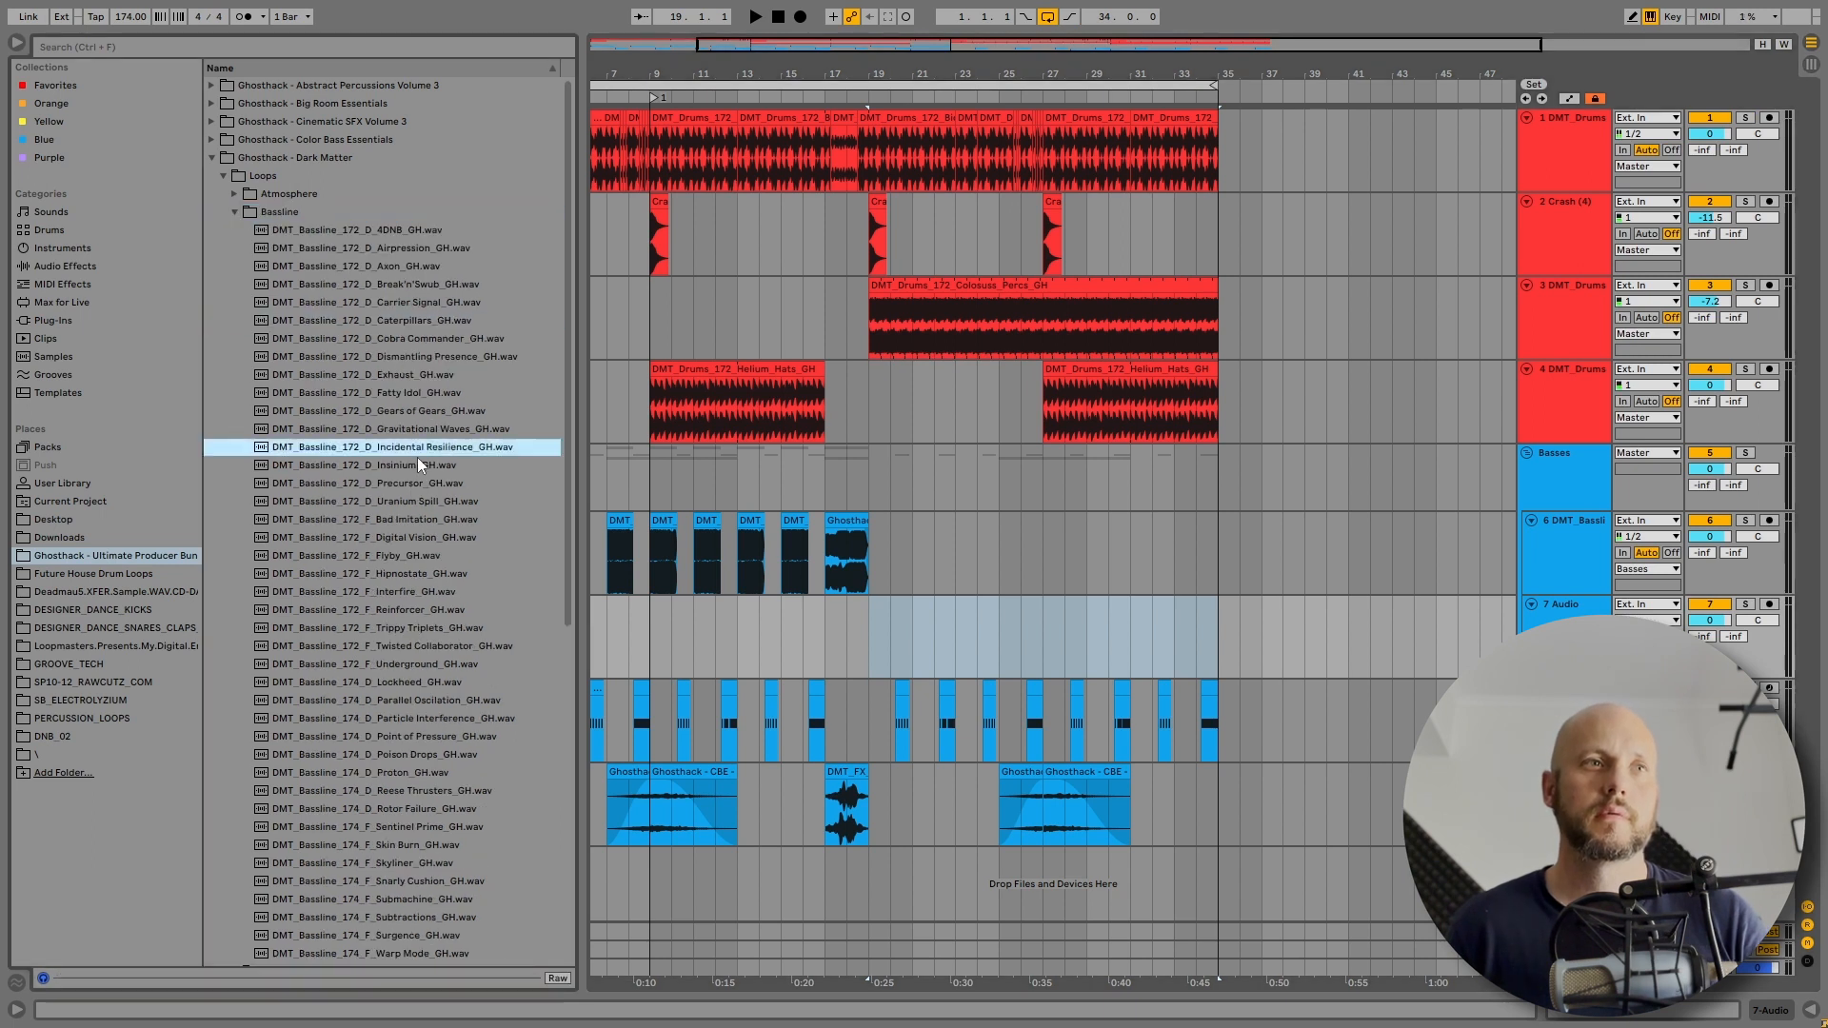
scroll(419, 466, "down", 2)
left_click(420, 476)
scroll(457, 474, "down", 1)
left_click(440, 530)
scroll(438, 533, "down", 2)
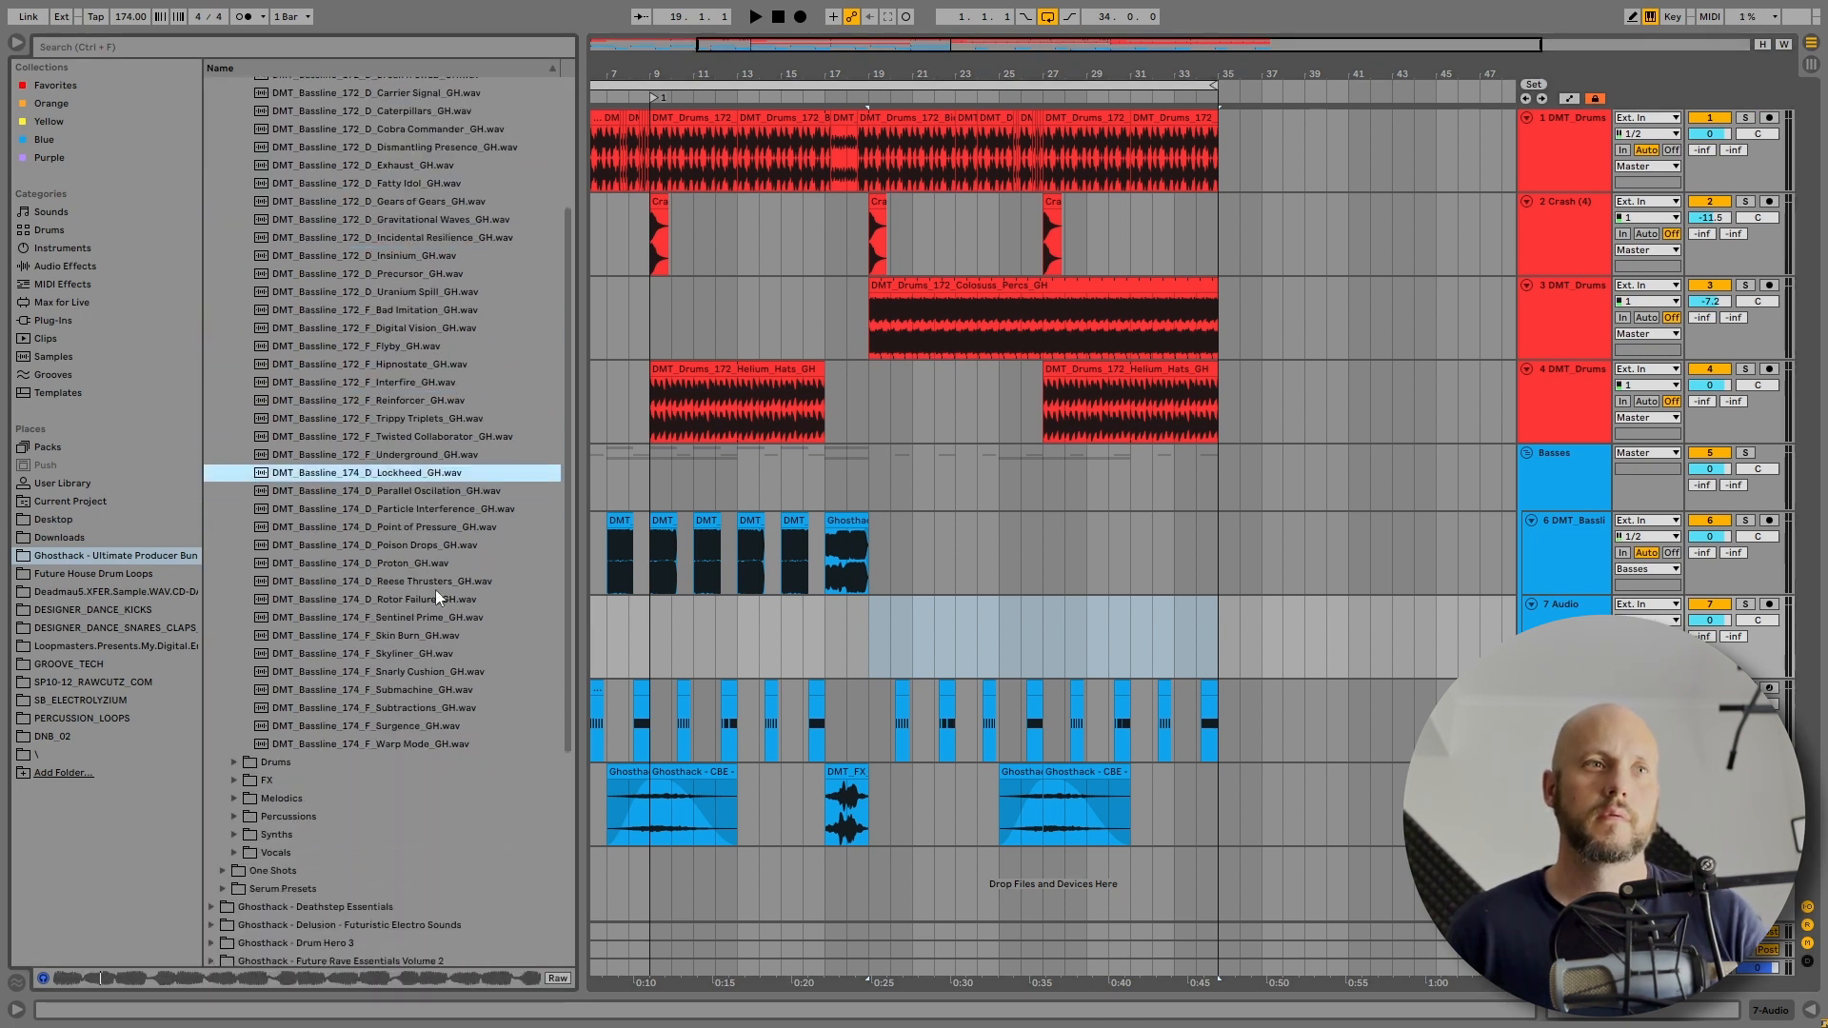
left_click(438, 581)
left_click(437, 618)
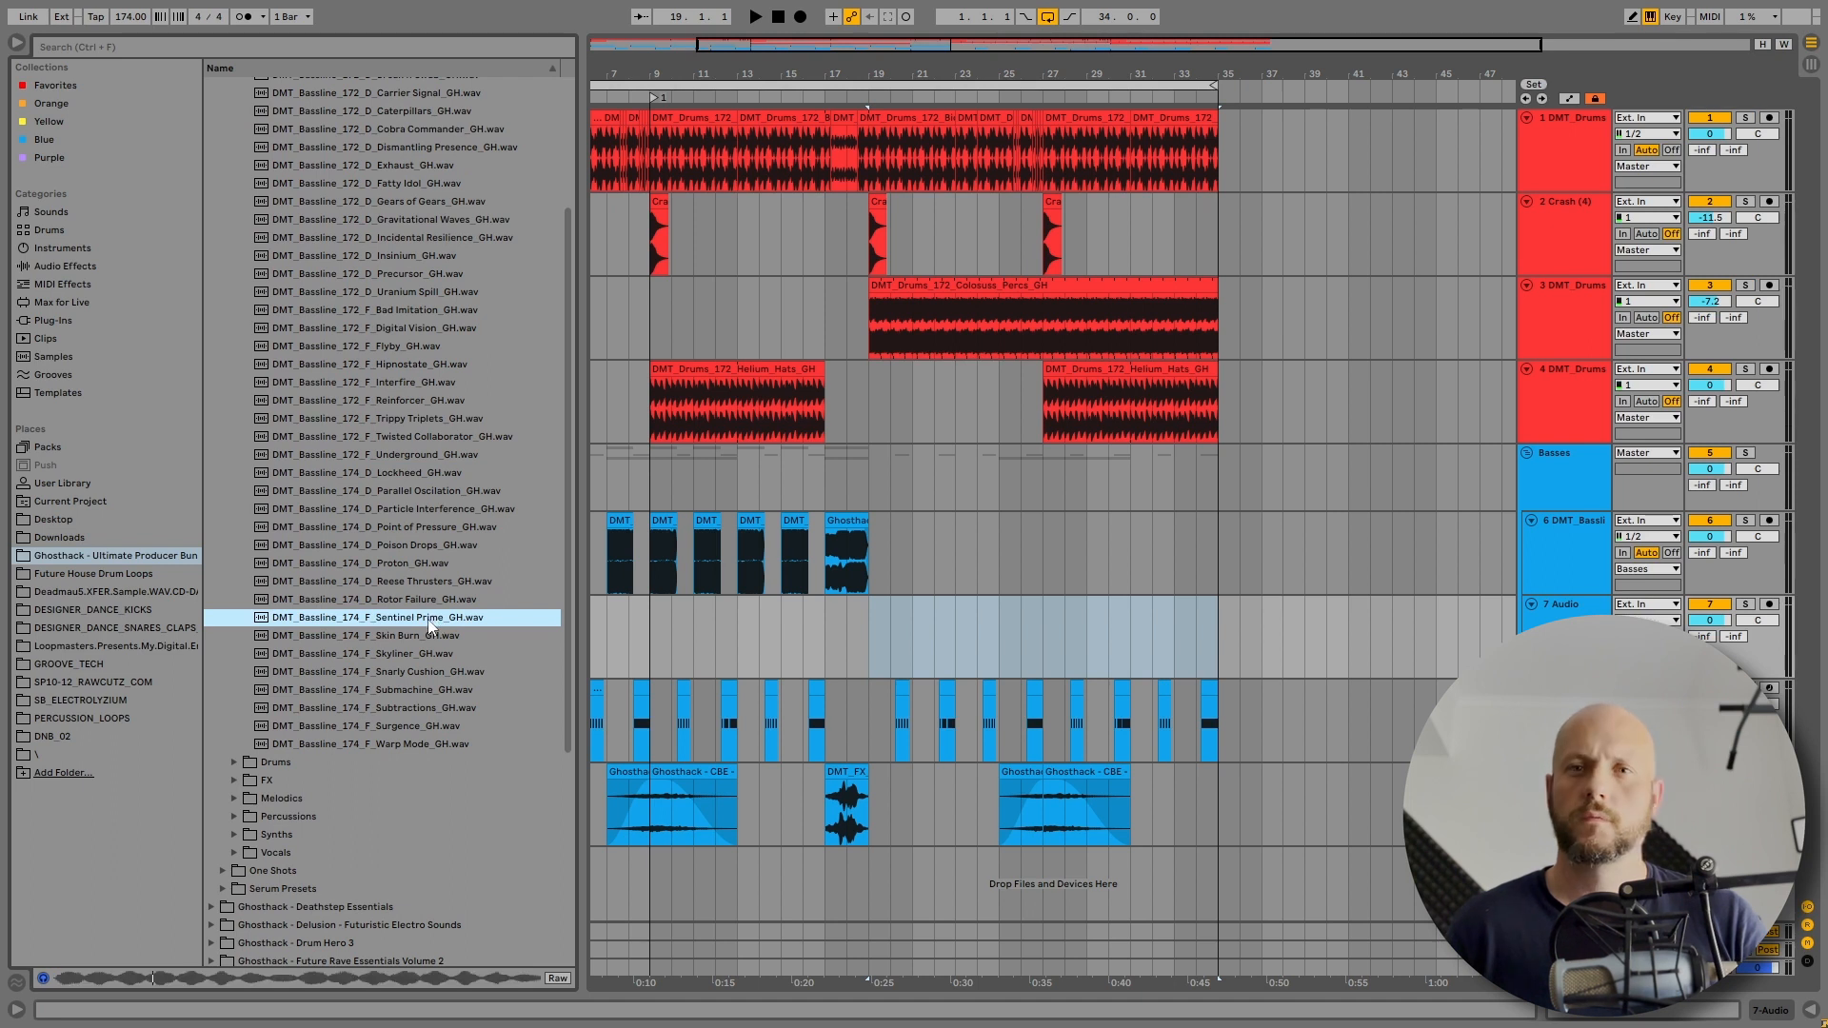
left_click_drag(441, 635, 1214, 604)
left_click_drag(901, 71, 901, 129)
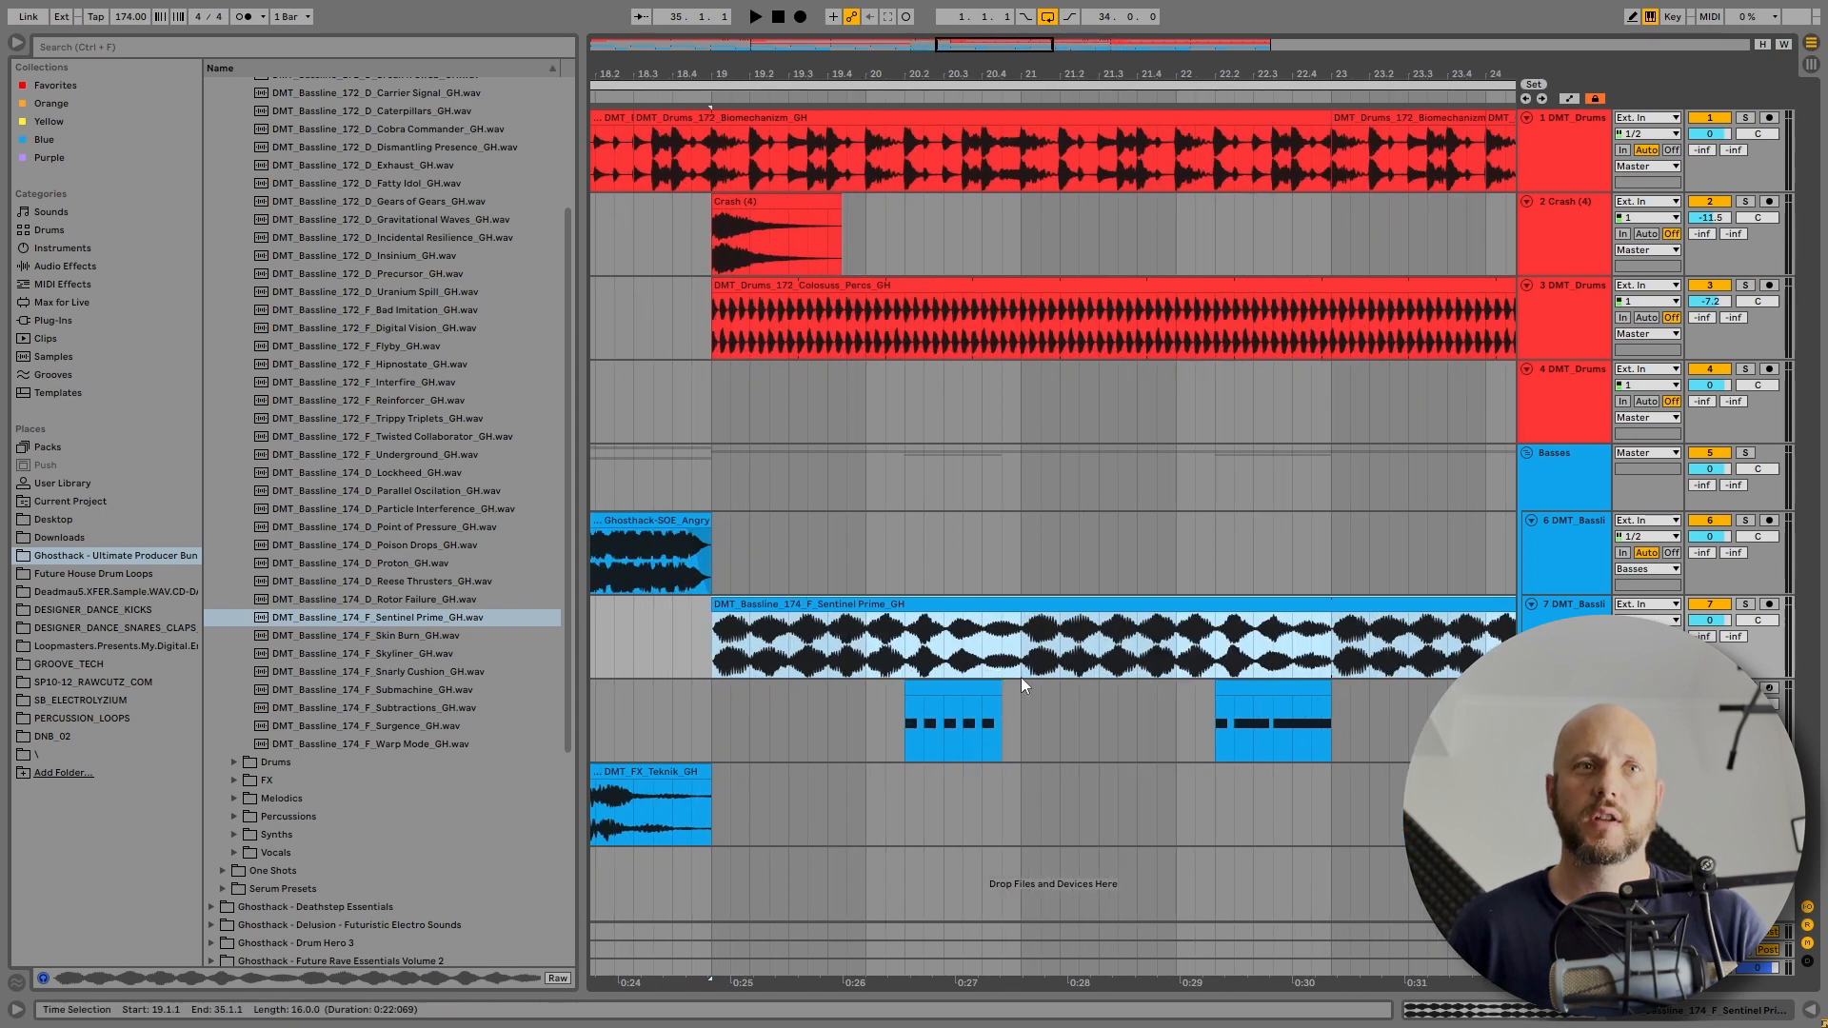
- Cut gaps into the Sentinel Prime bassline between bars 19 and 35, leaving separate clips, and play the section
key("Delete")
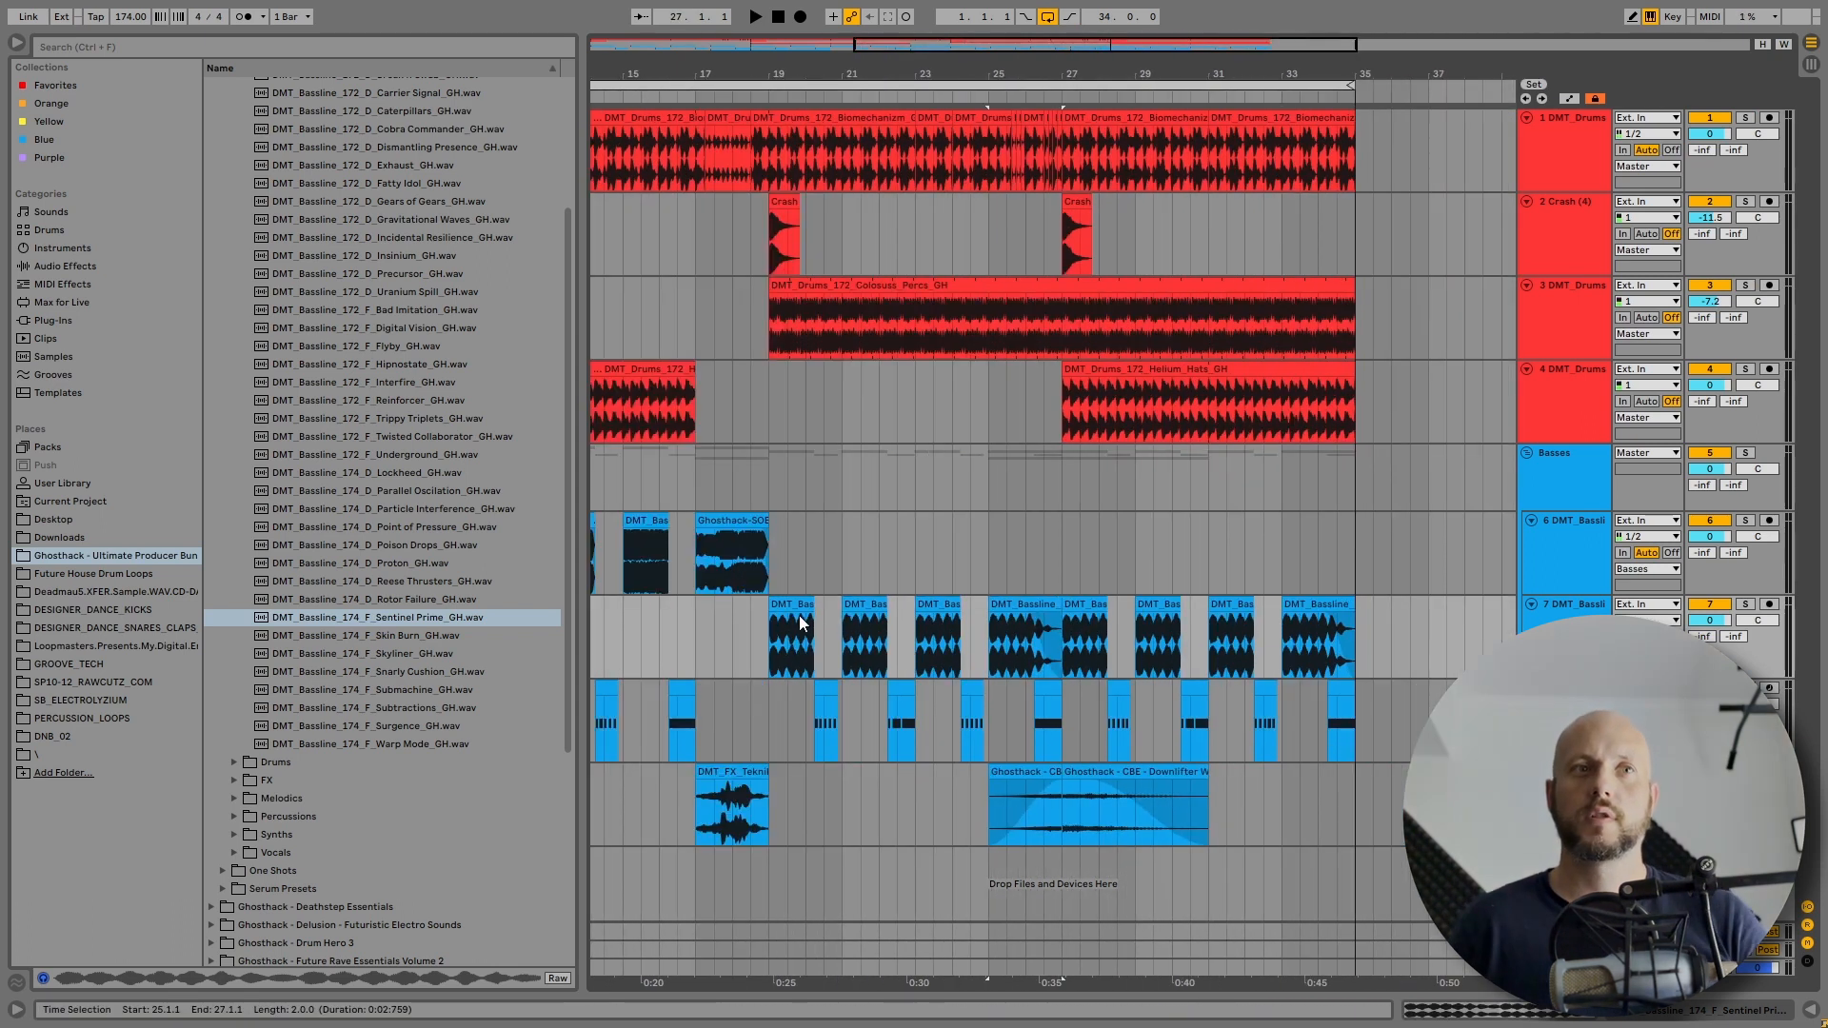
key("space")
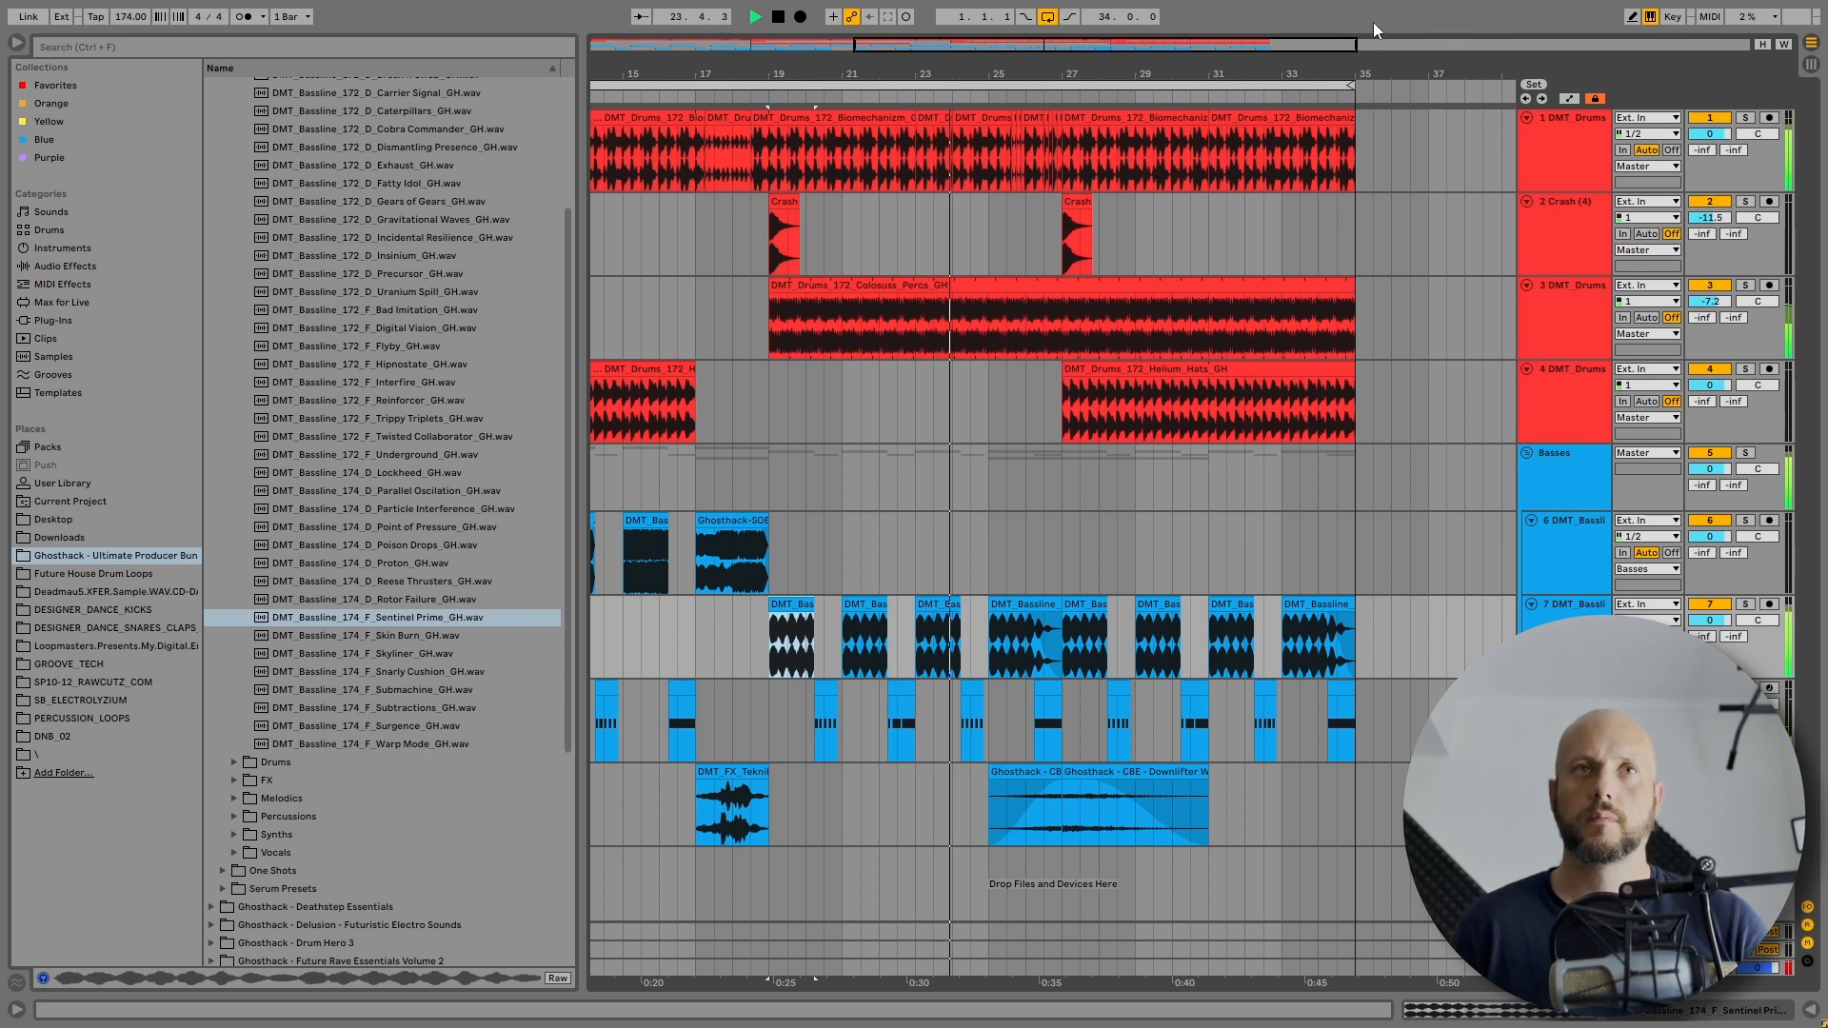
key("space")
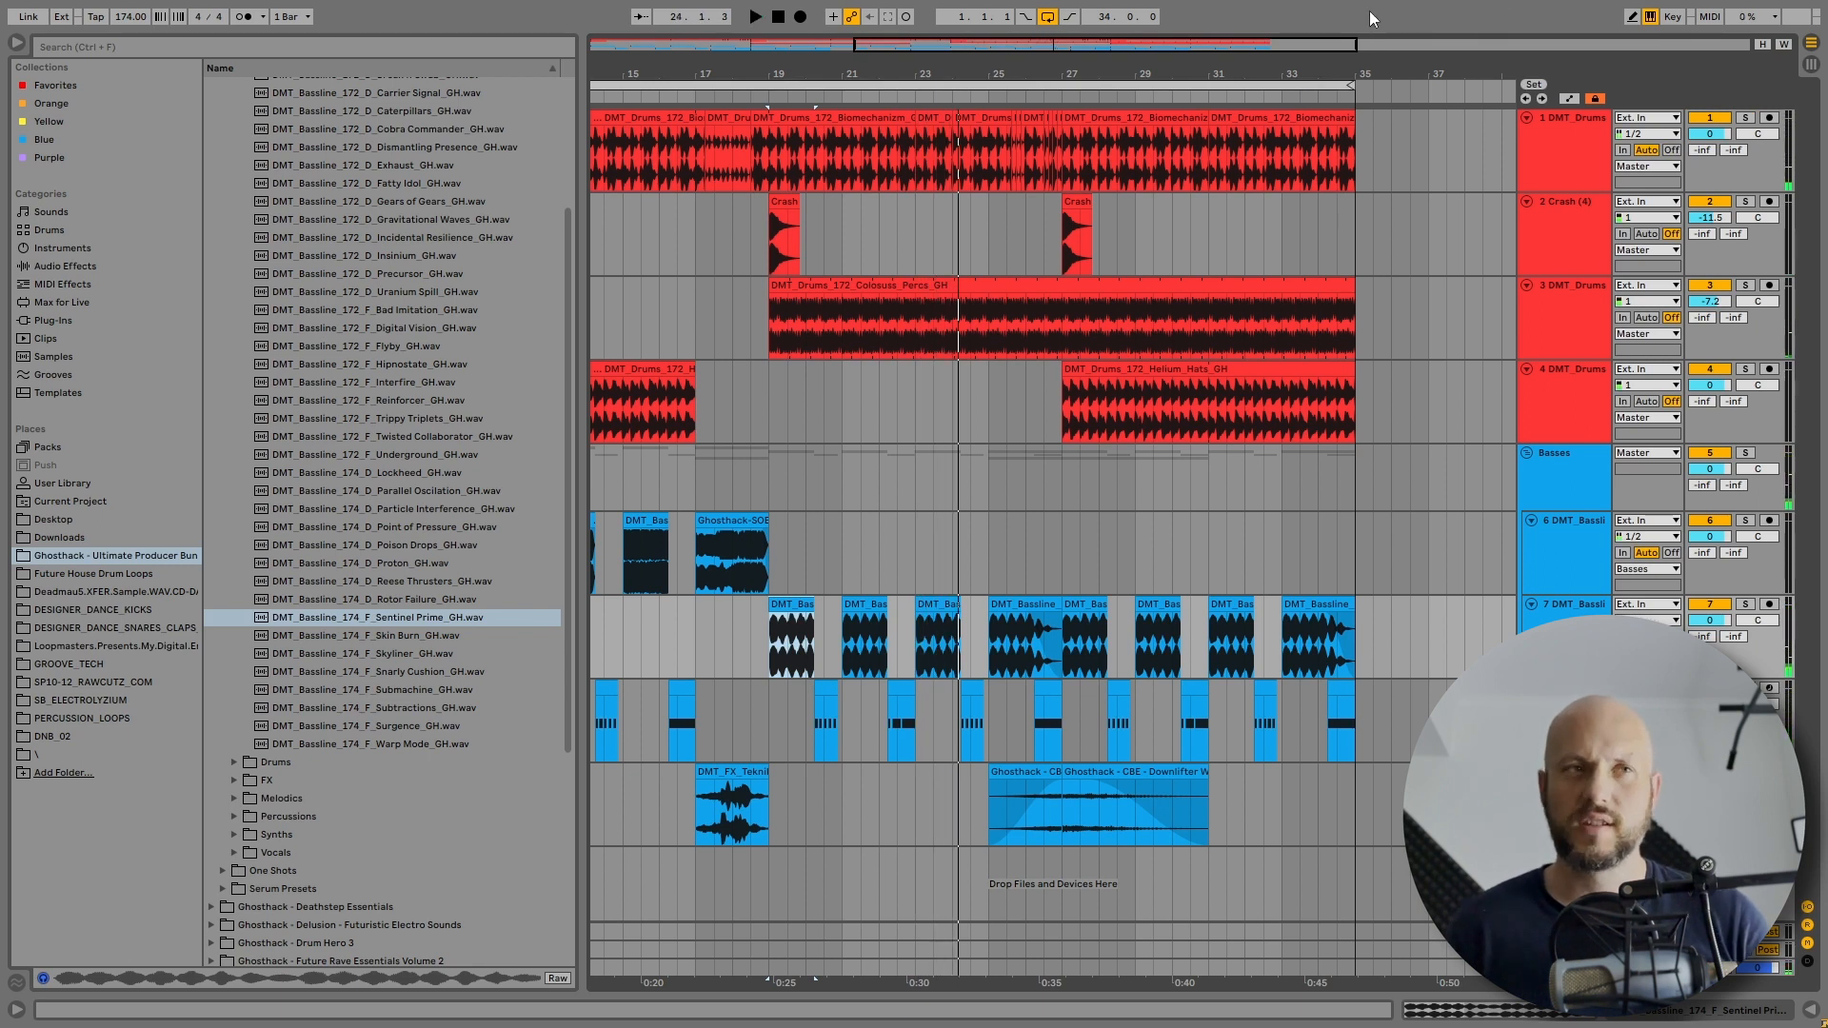
- Add EQ Eight to the Sentinel Prime bassline track and make its fourth band a high cut near 9.38 kHz
left_click(66, 266)
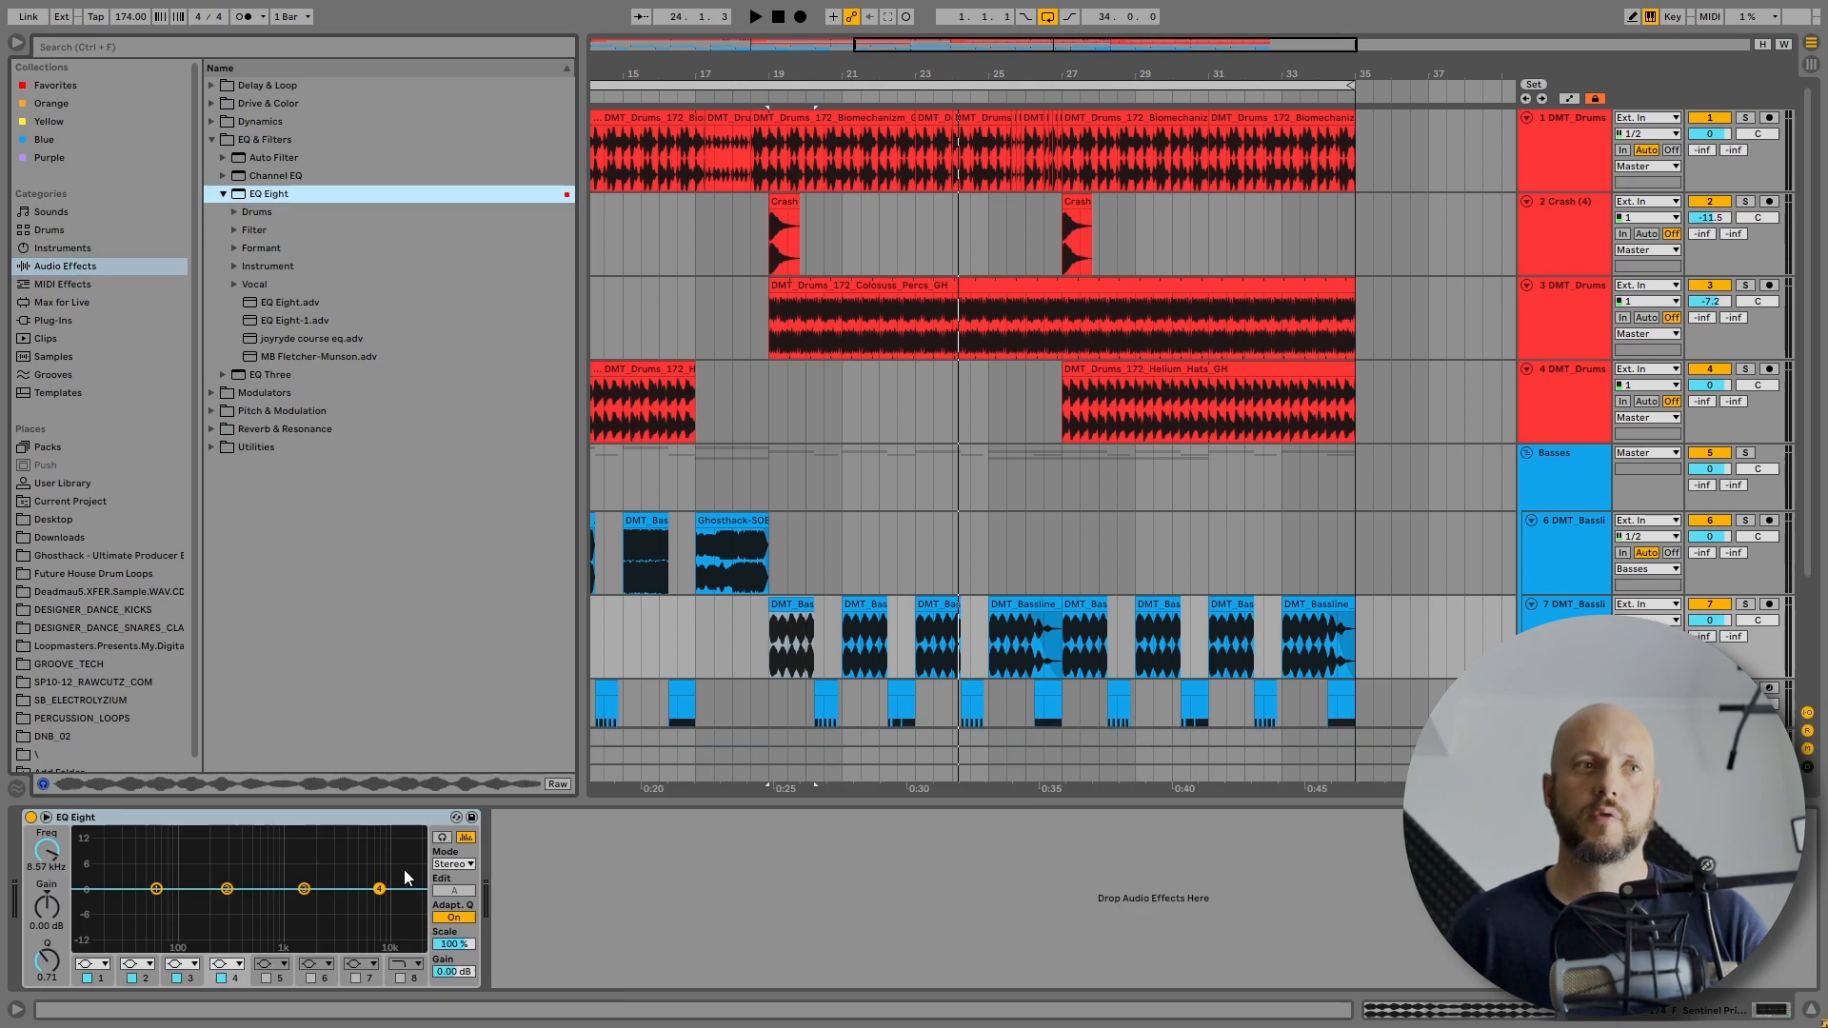
left_click(384, 890)
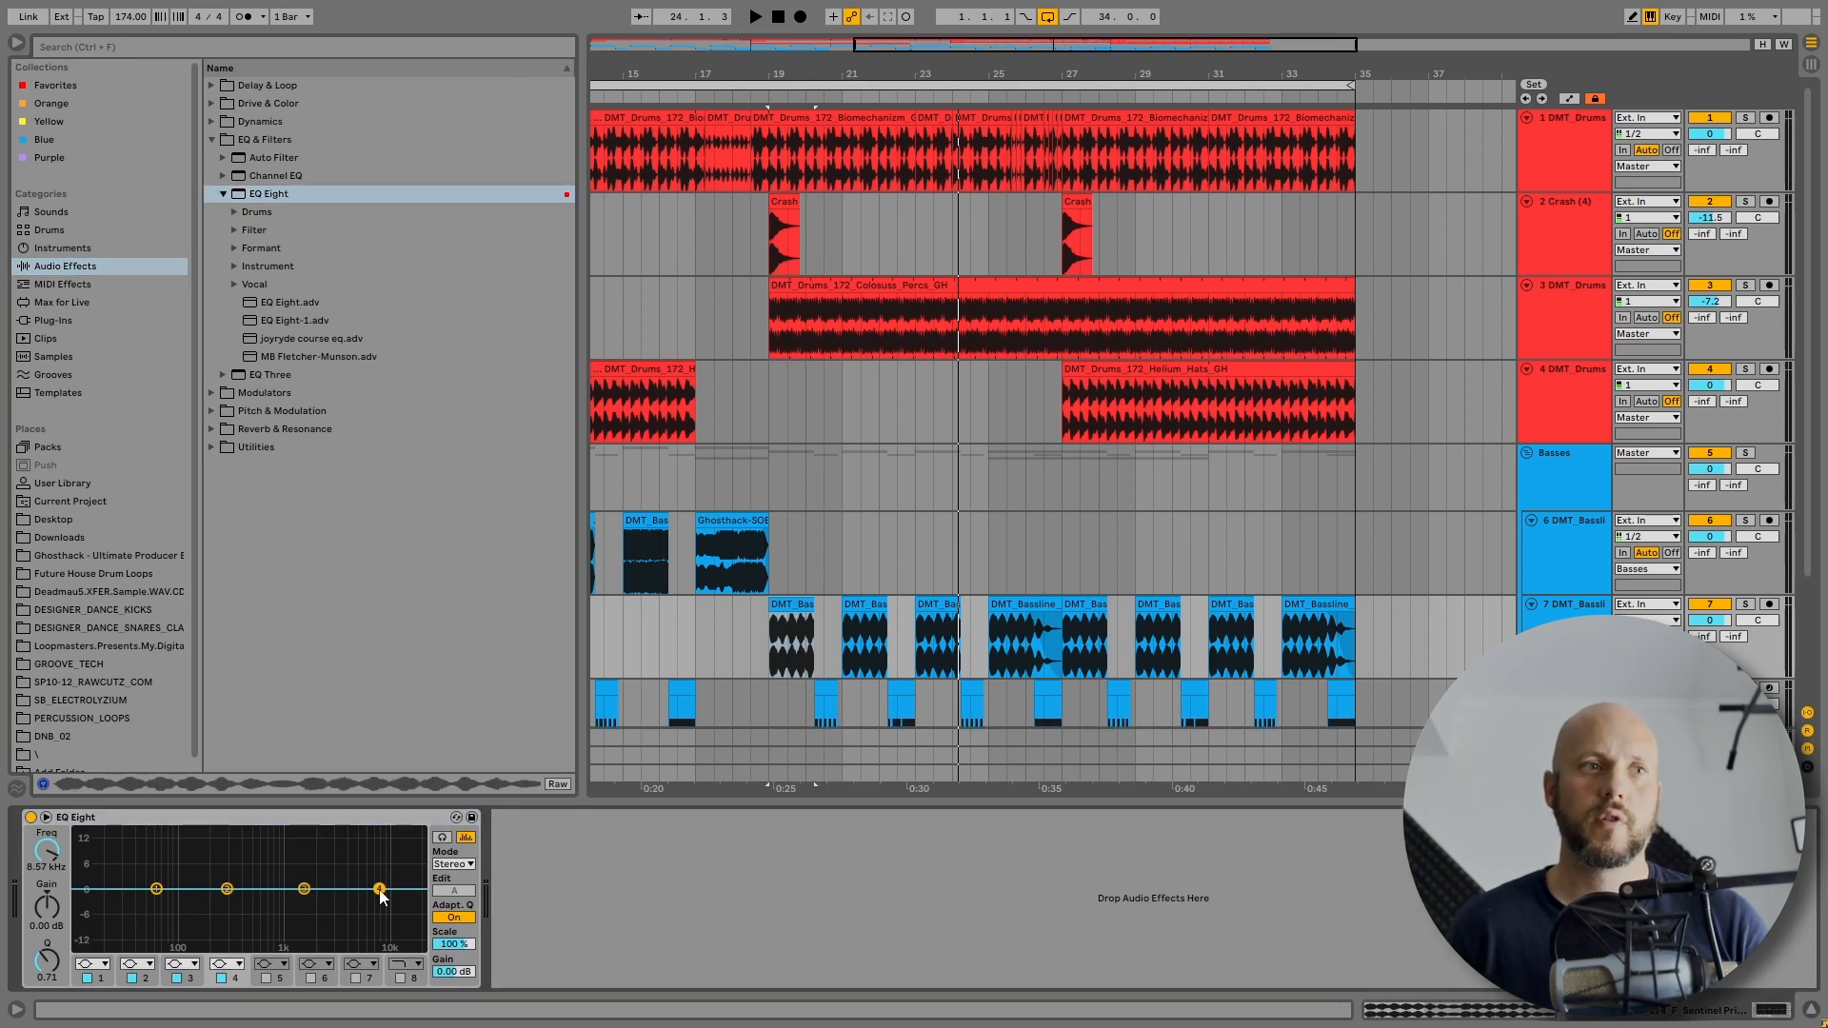
left_click(238, 965)
left_click(236, 934)
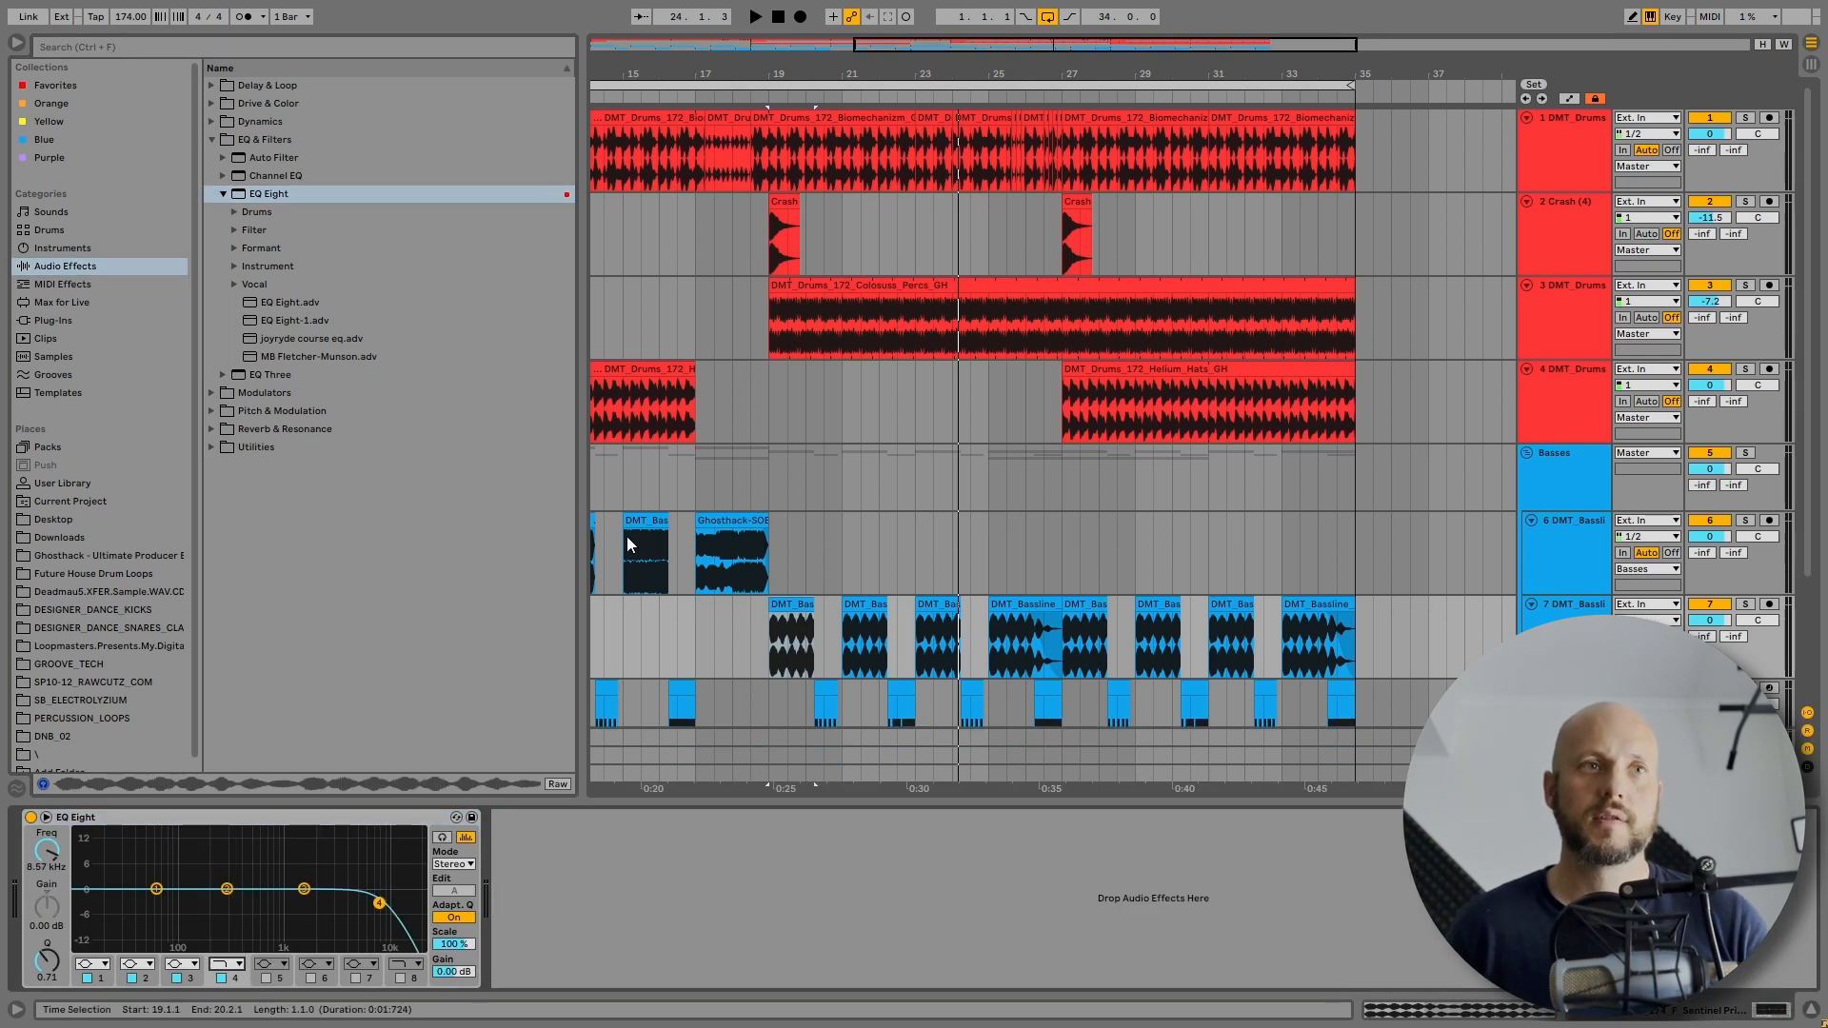
left_click(1610, 522)
key("space")
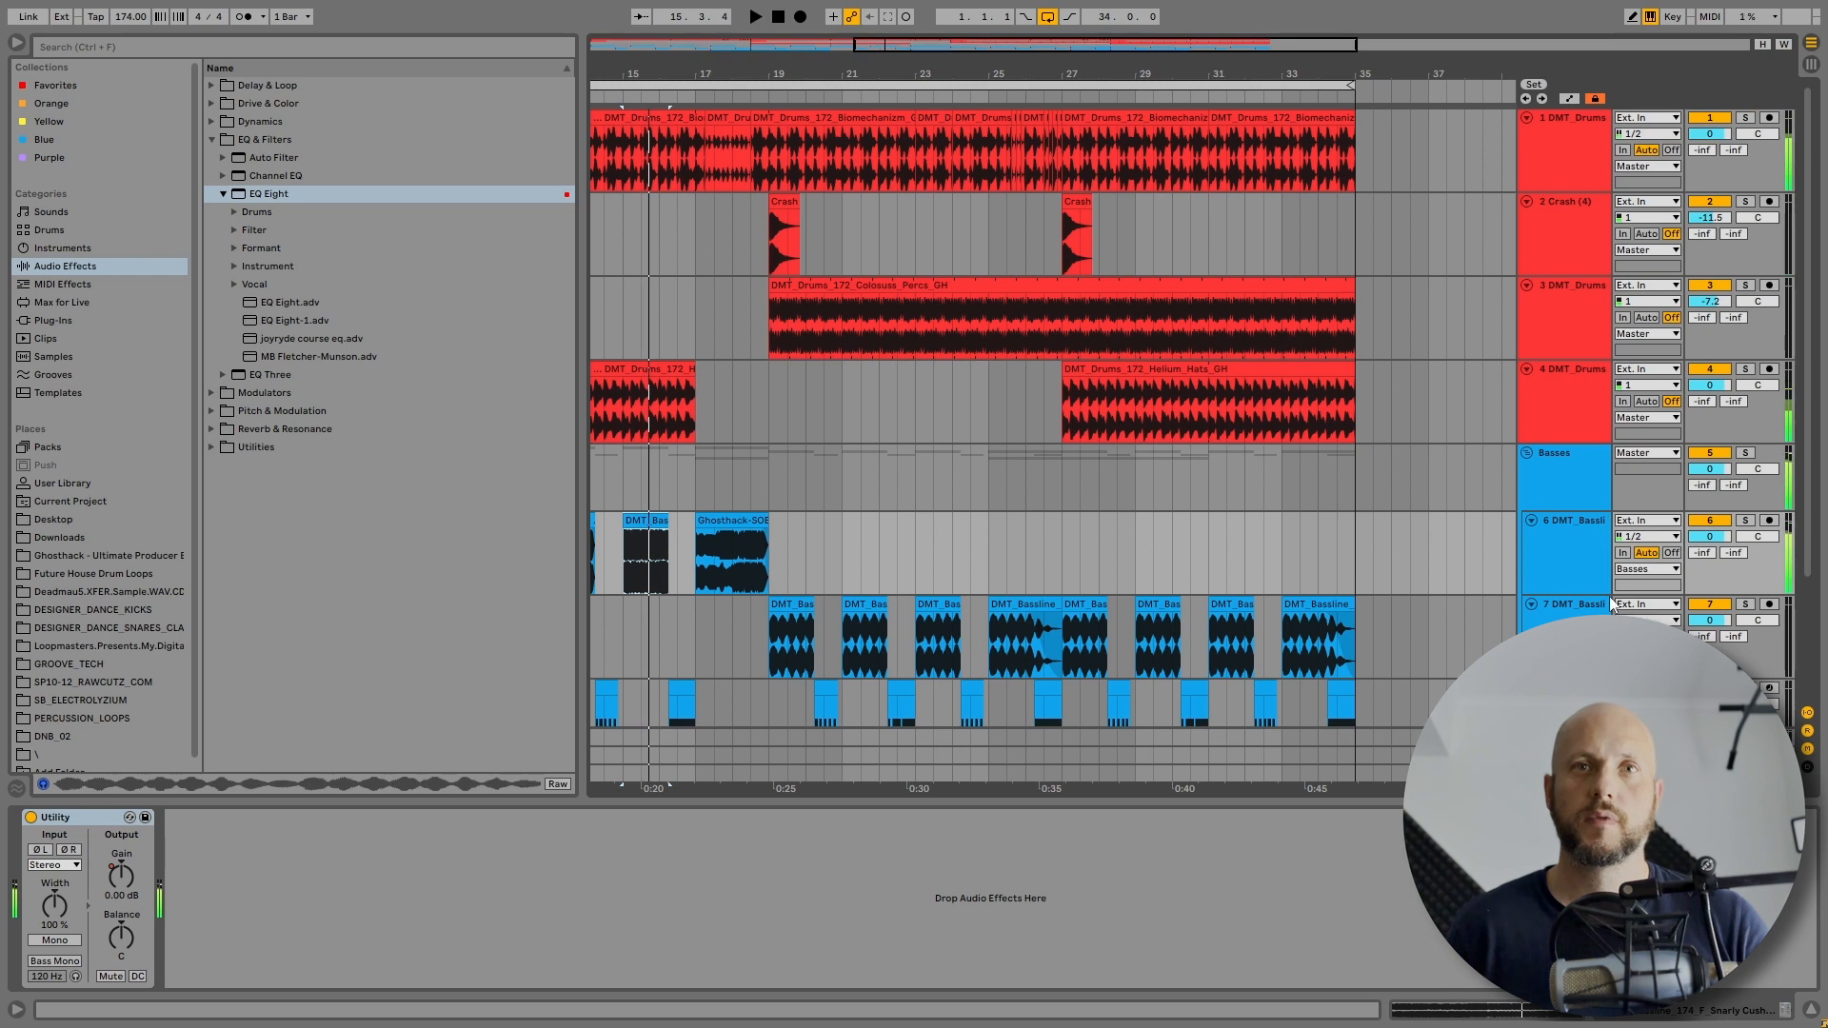
left_click(1638, 607)
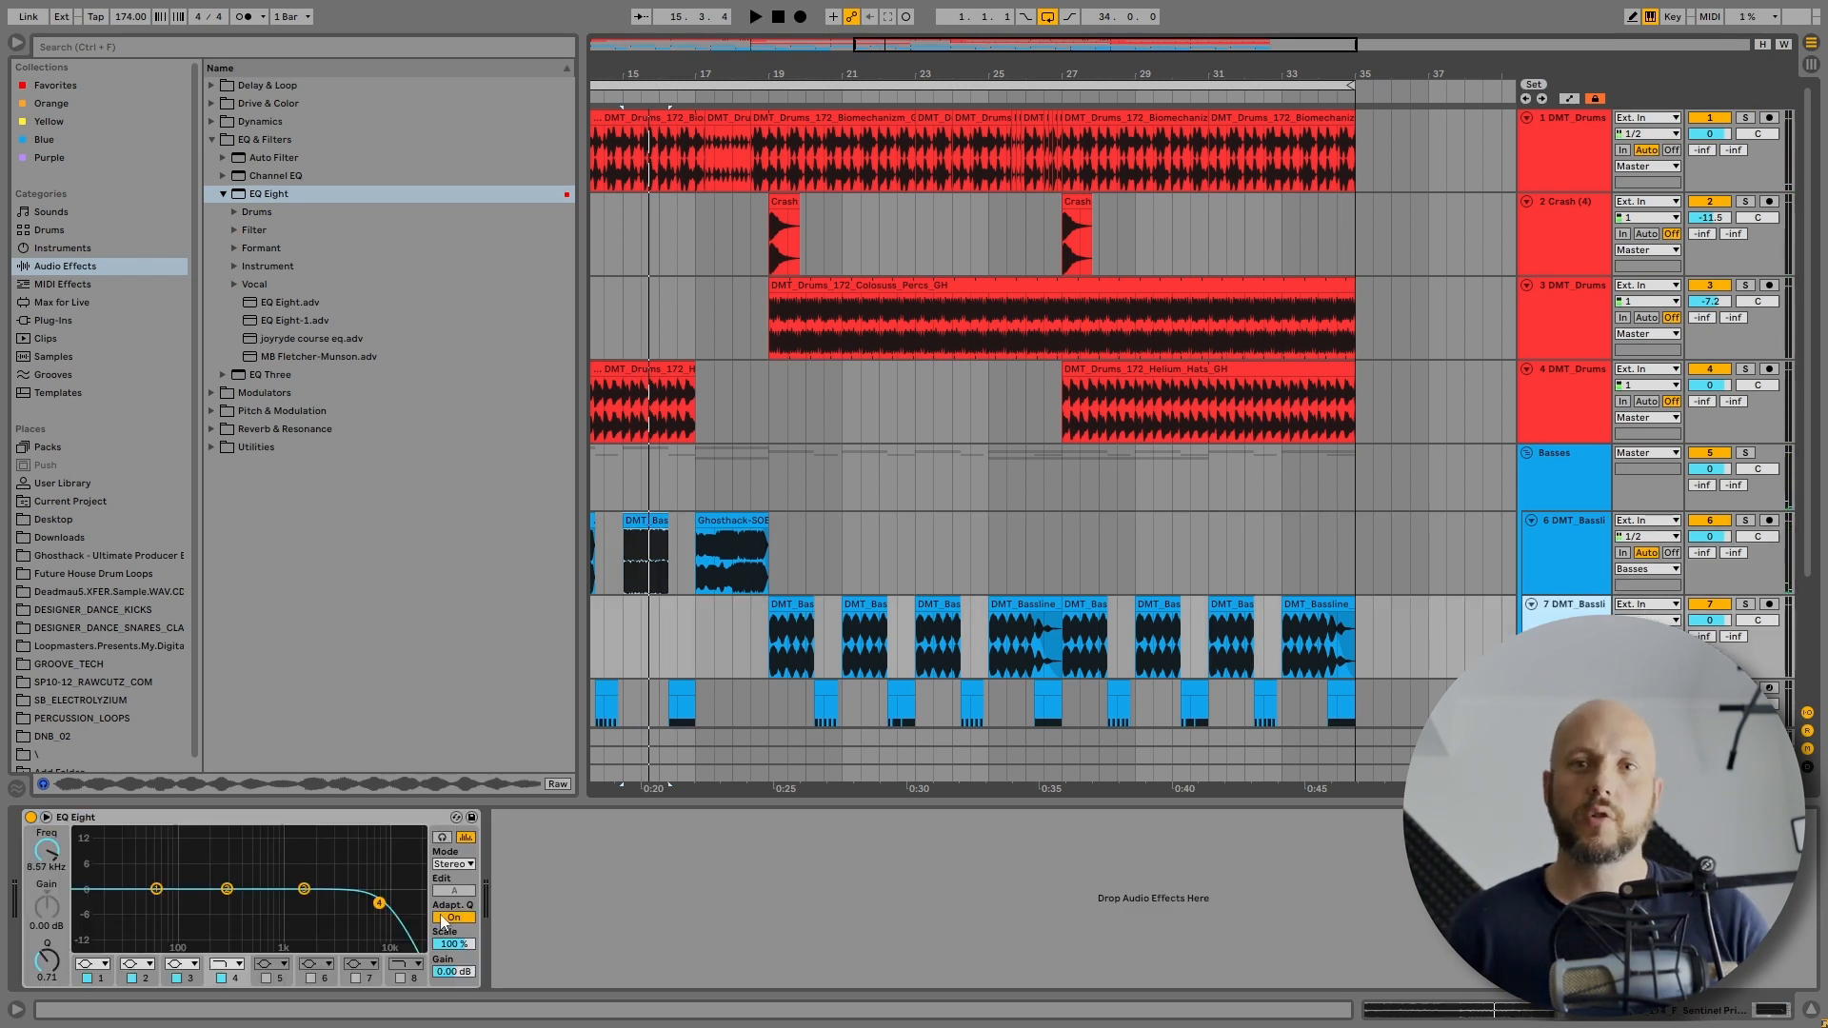
left_click_drag(381, 905, 386, 911)
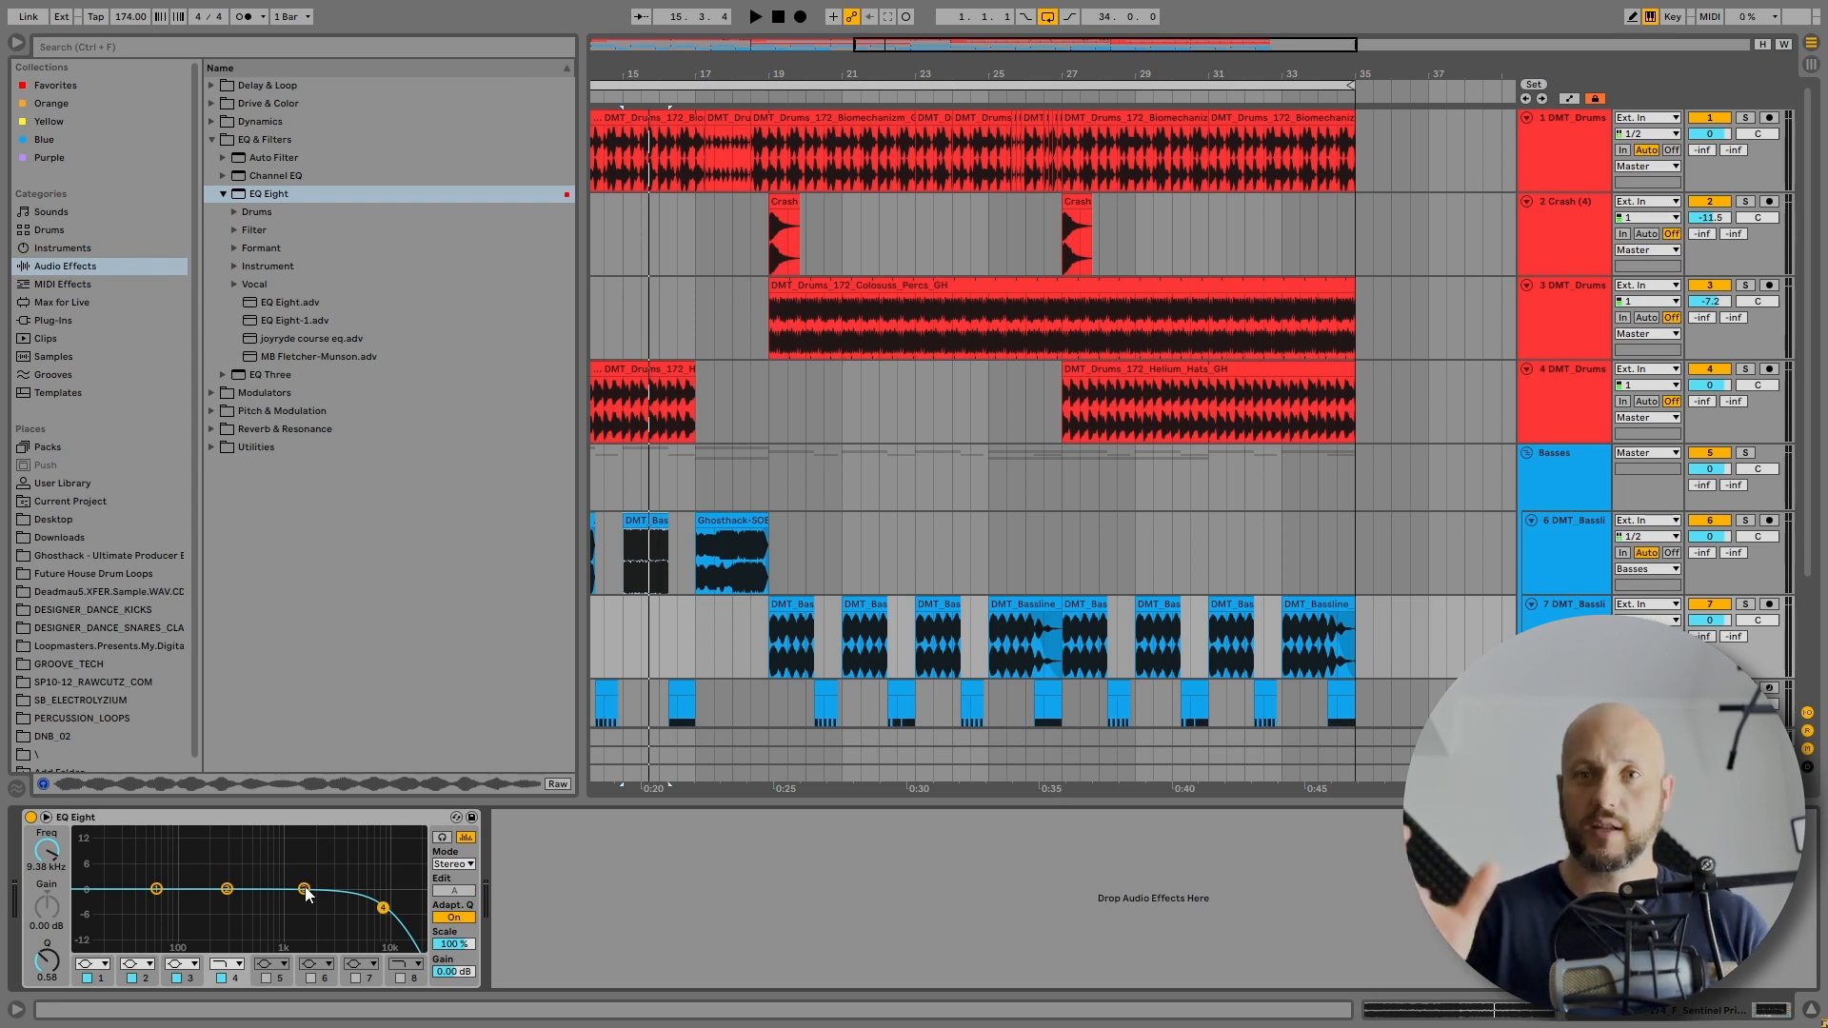
- Dip the bassline's EQ 7.31 dB near 464 Hz and 5.08 dB near 2.78 kHz, and lower the high cut to about 7.81 kHz
key("space")
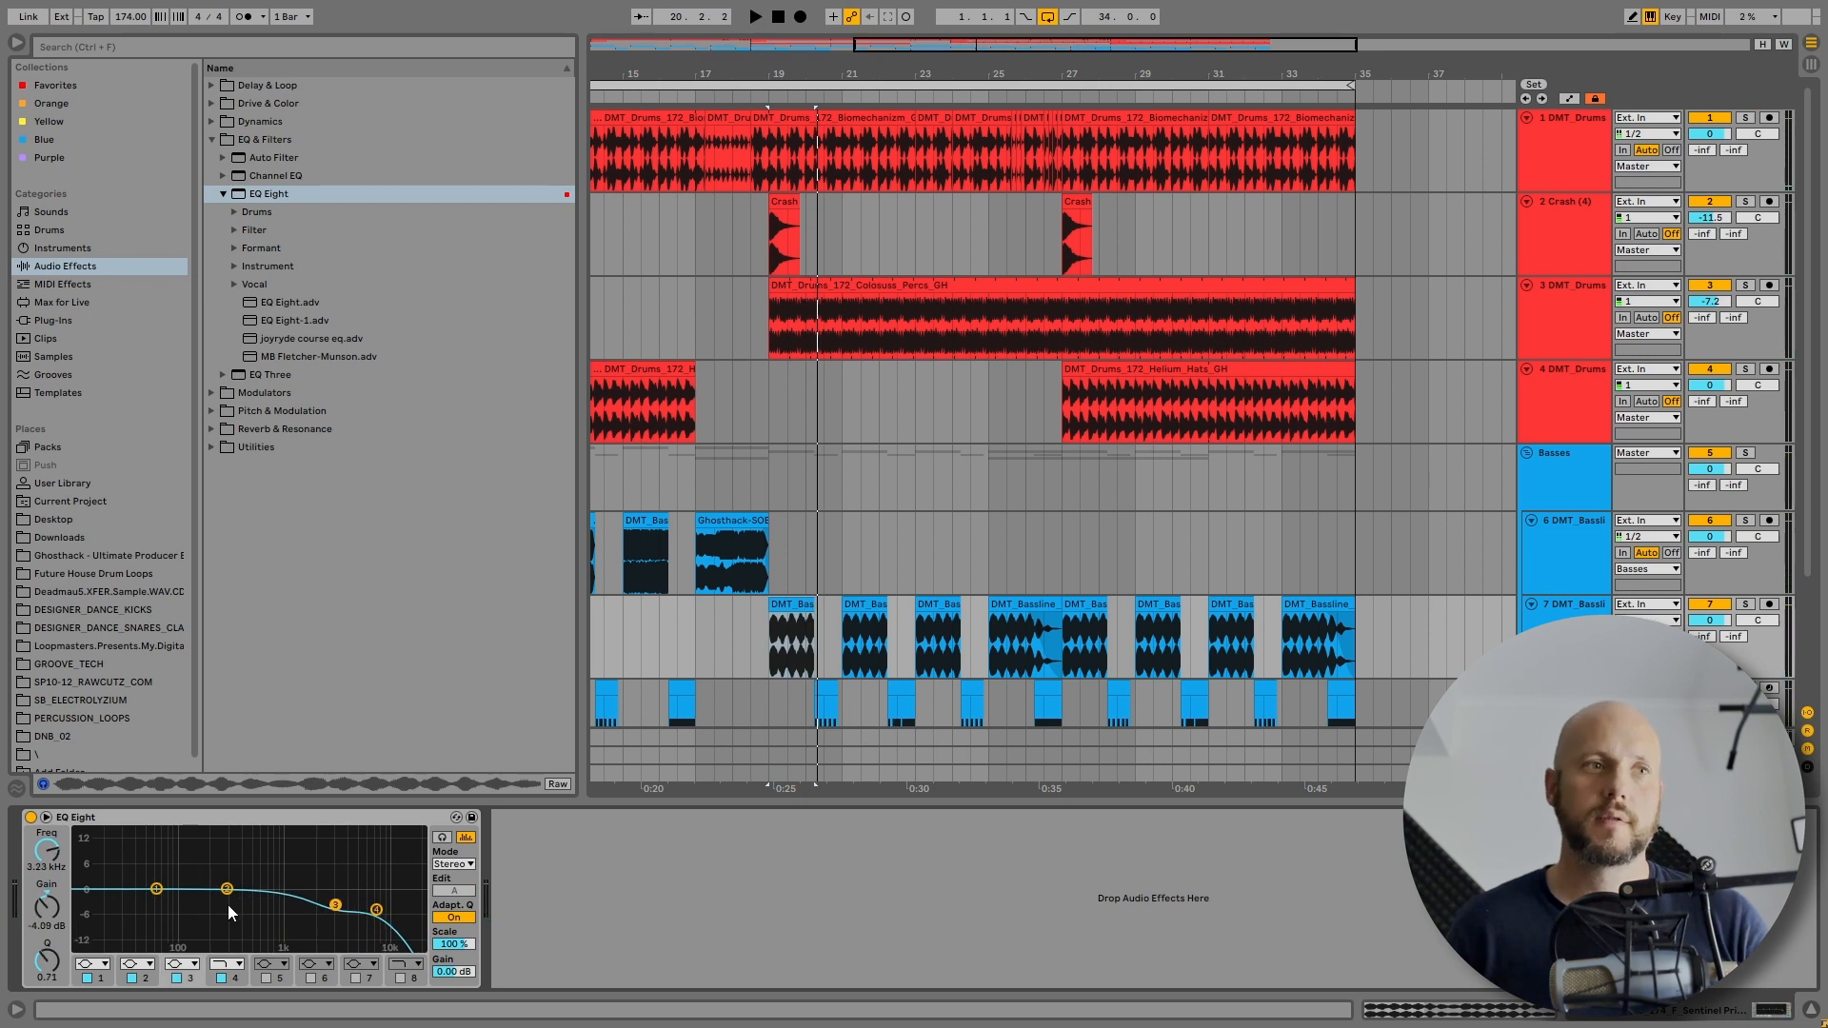
key("space")
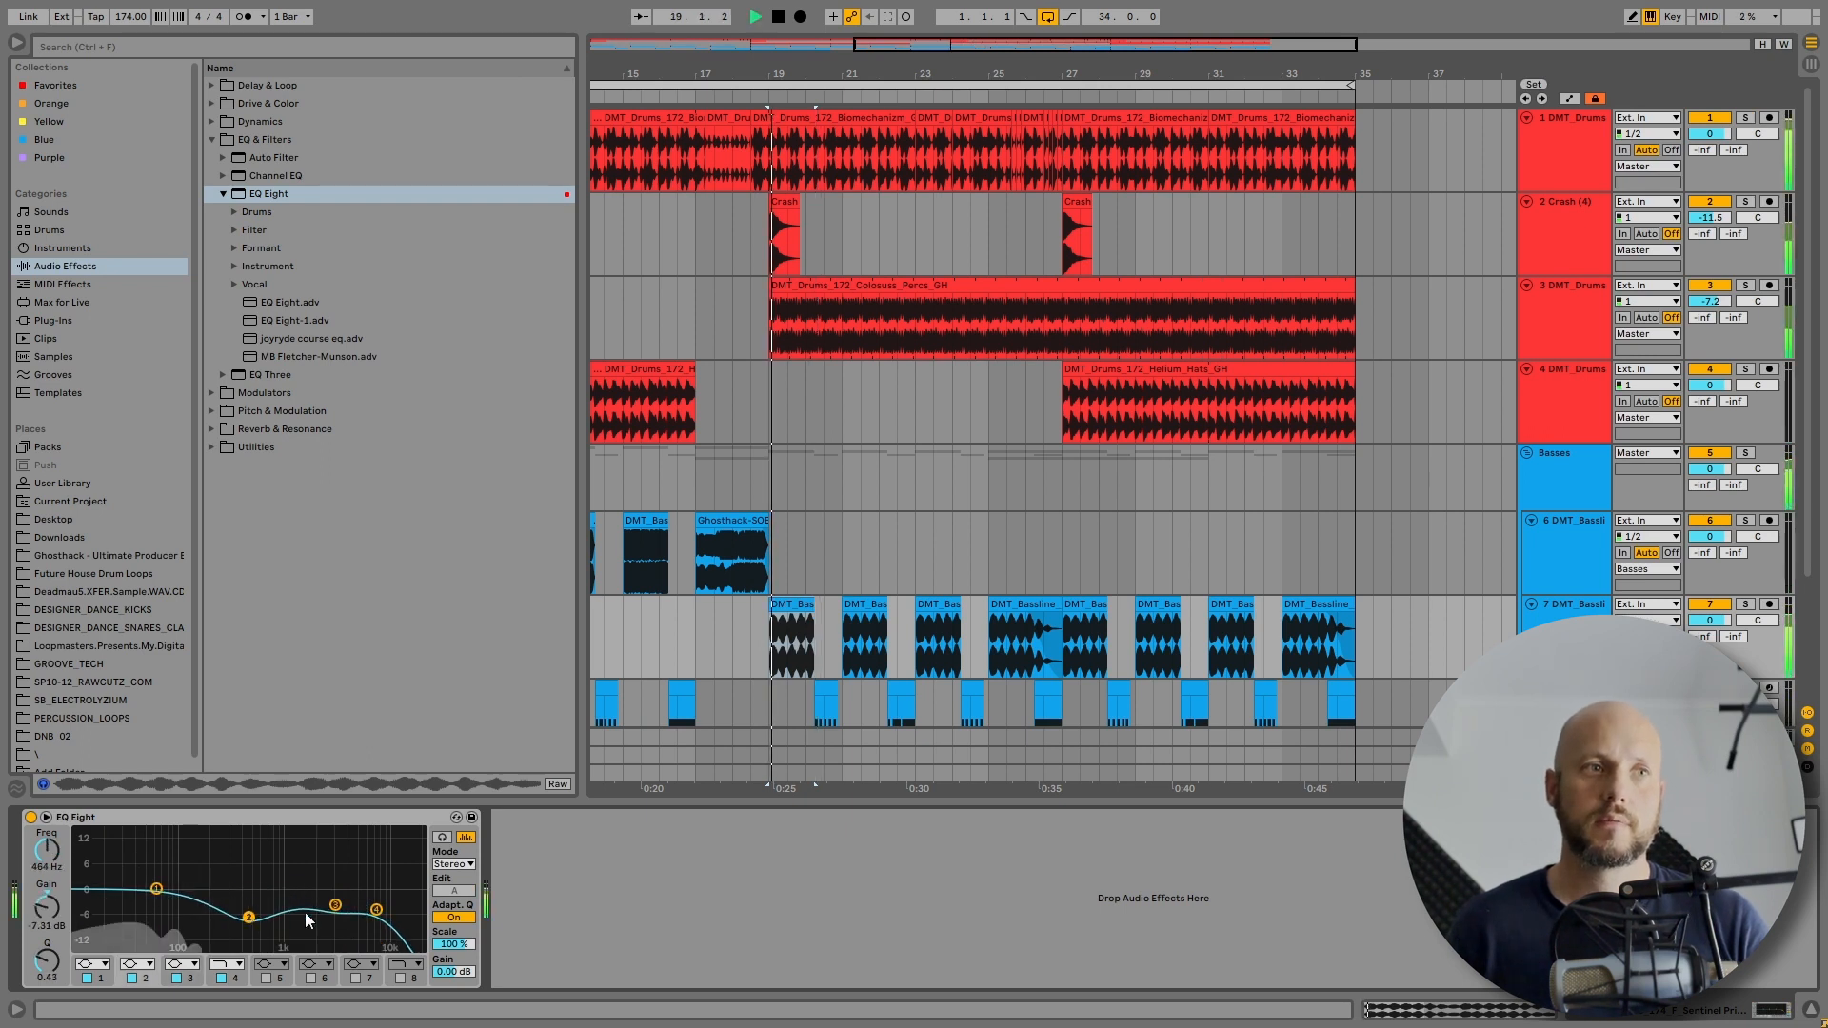
left_click(377, 910)
left_click(376, 910)
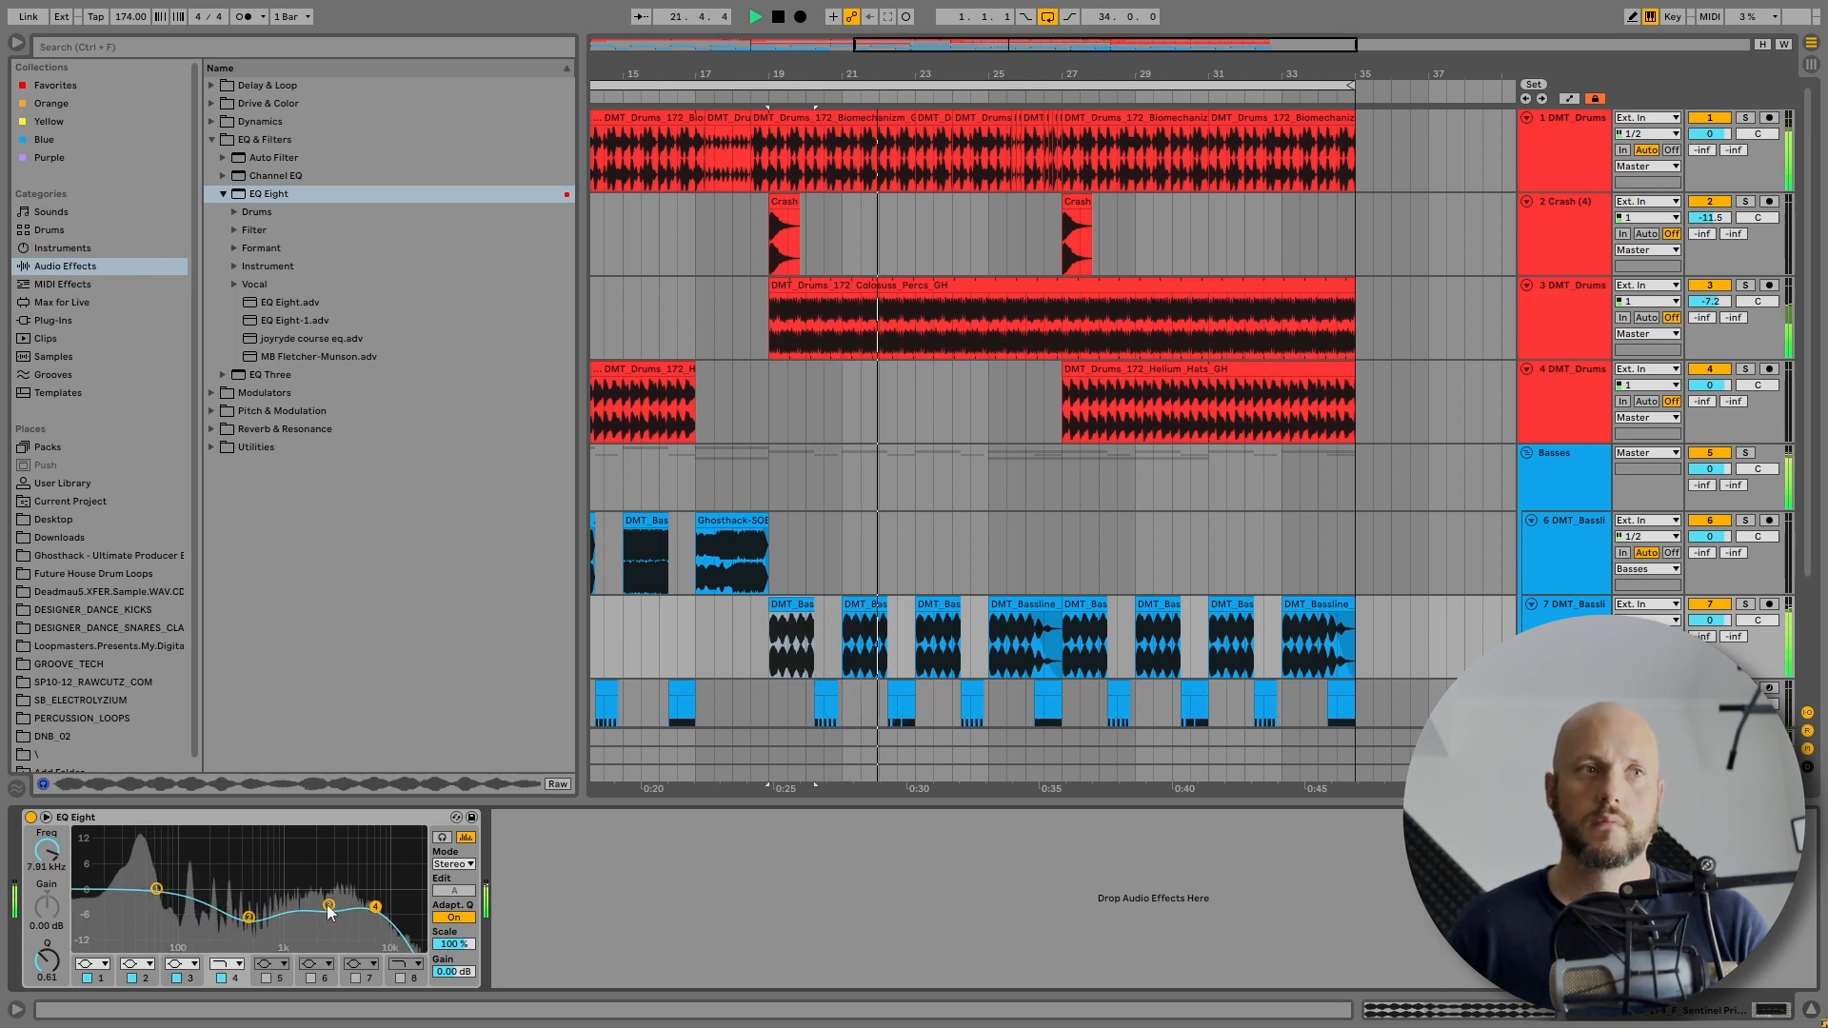
left_click_drag(328, 905, 329, 908)
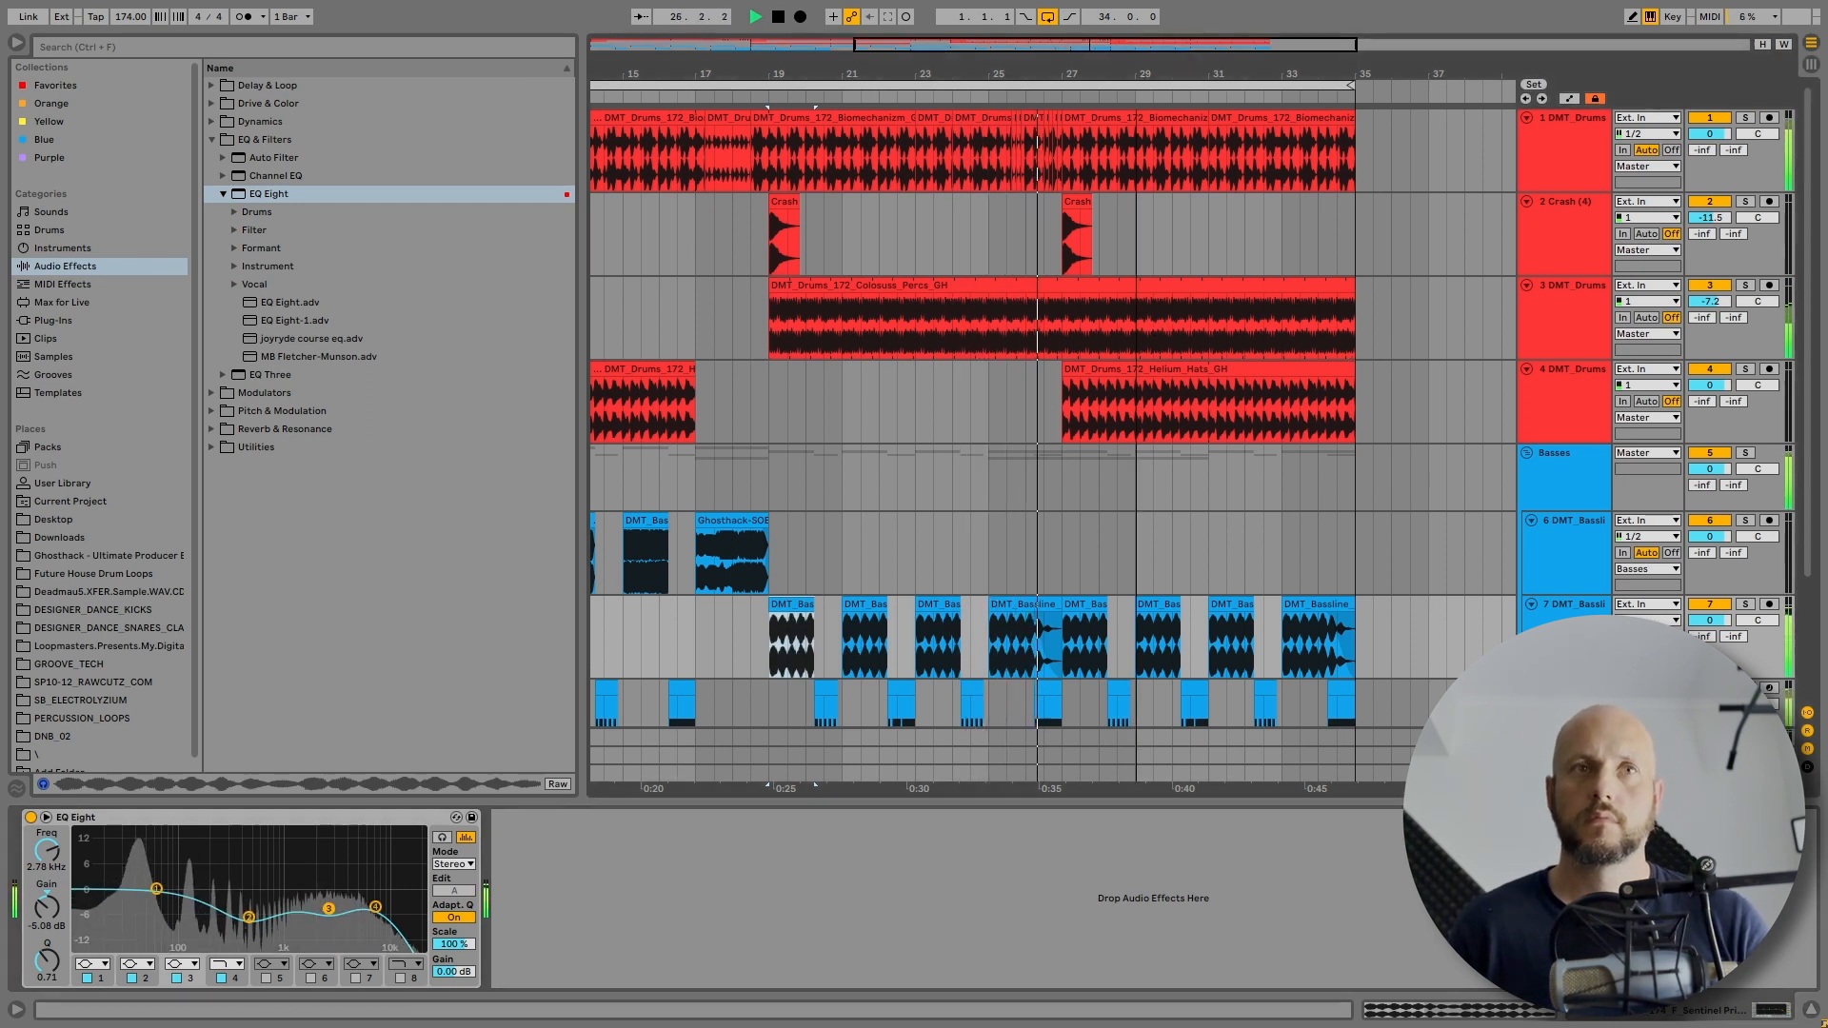
- Solo the Sentinel Prime bassline track and listen to its first clip from bar 19
left_click_drag(1166, 51, 1176, 27)
scroll(1205, 431, "down", 3)
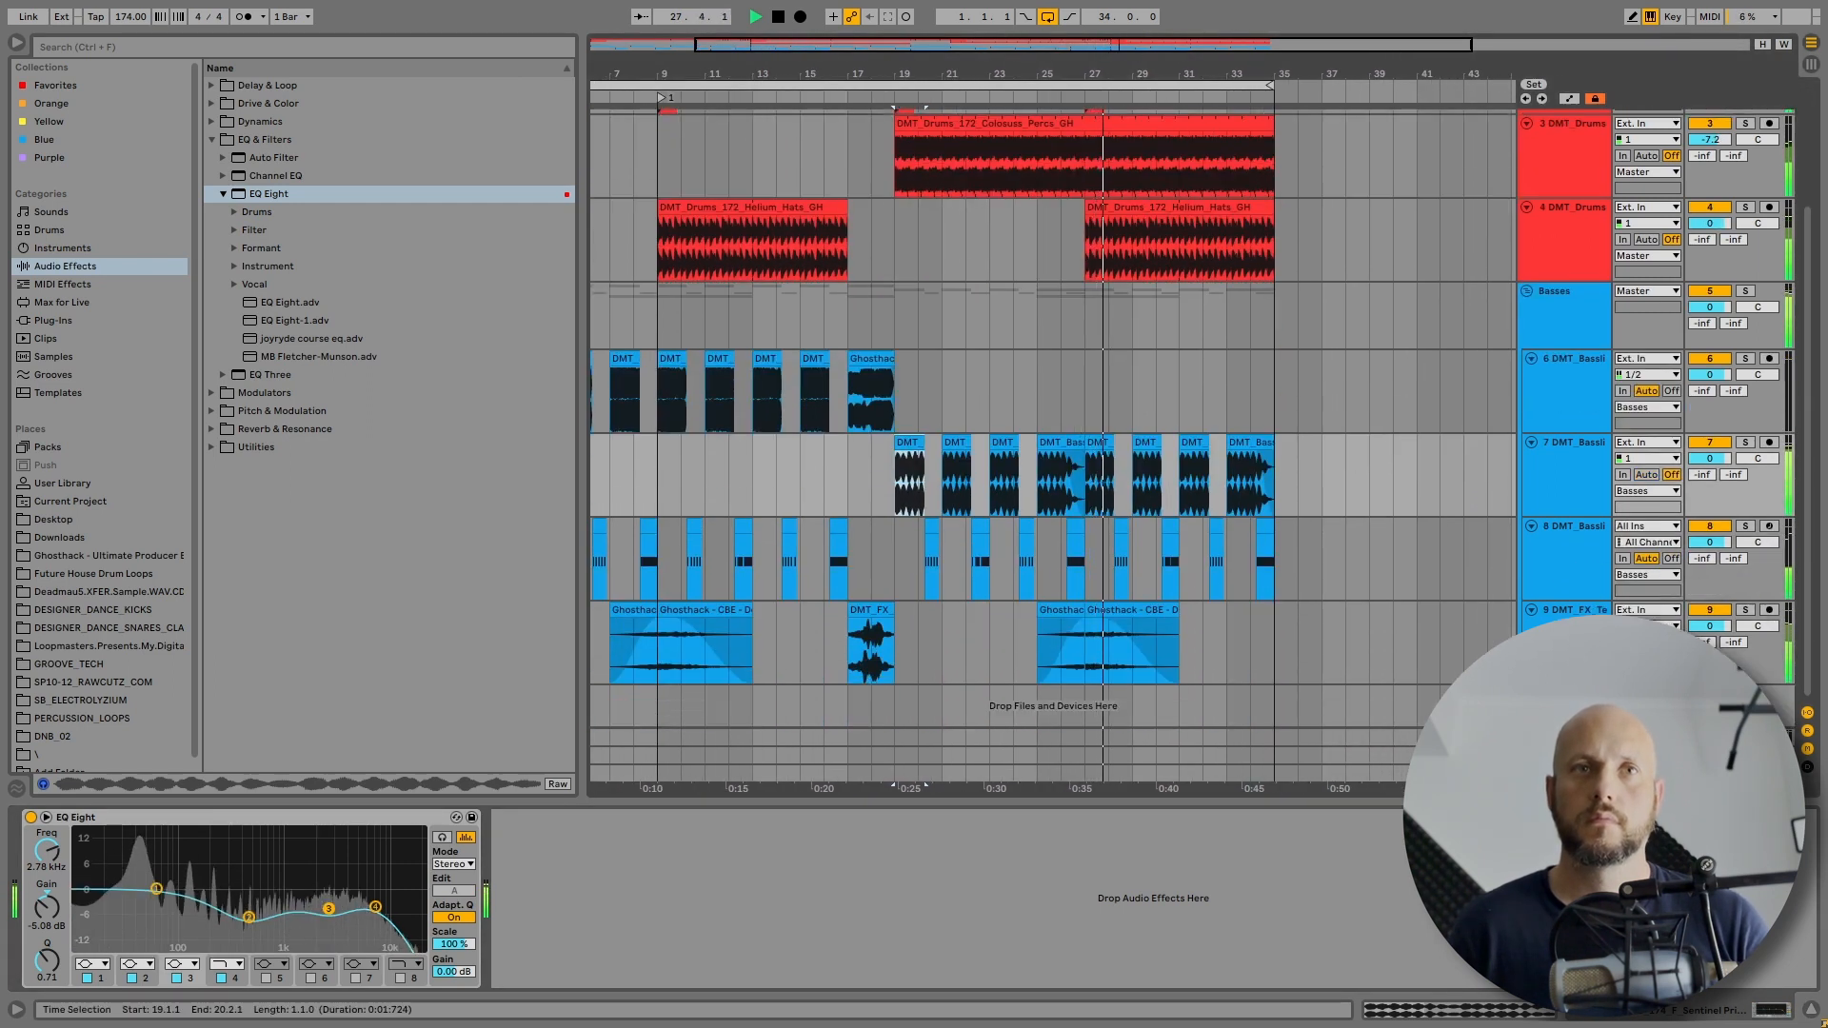
left_click(1540, 474)
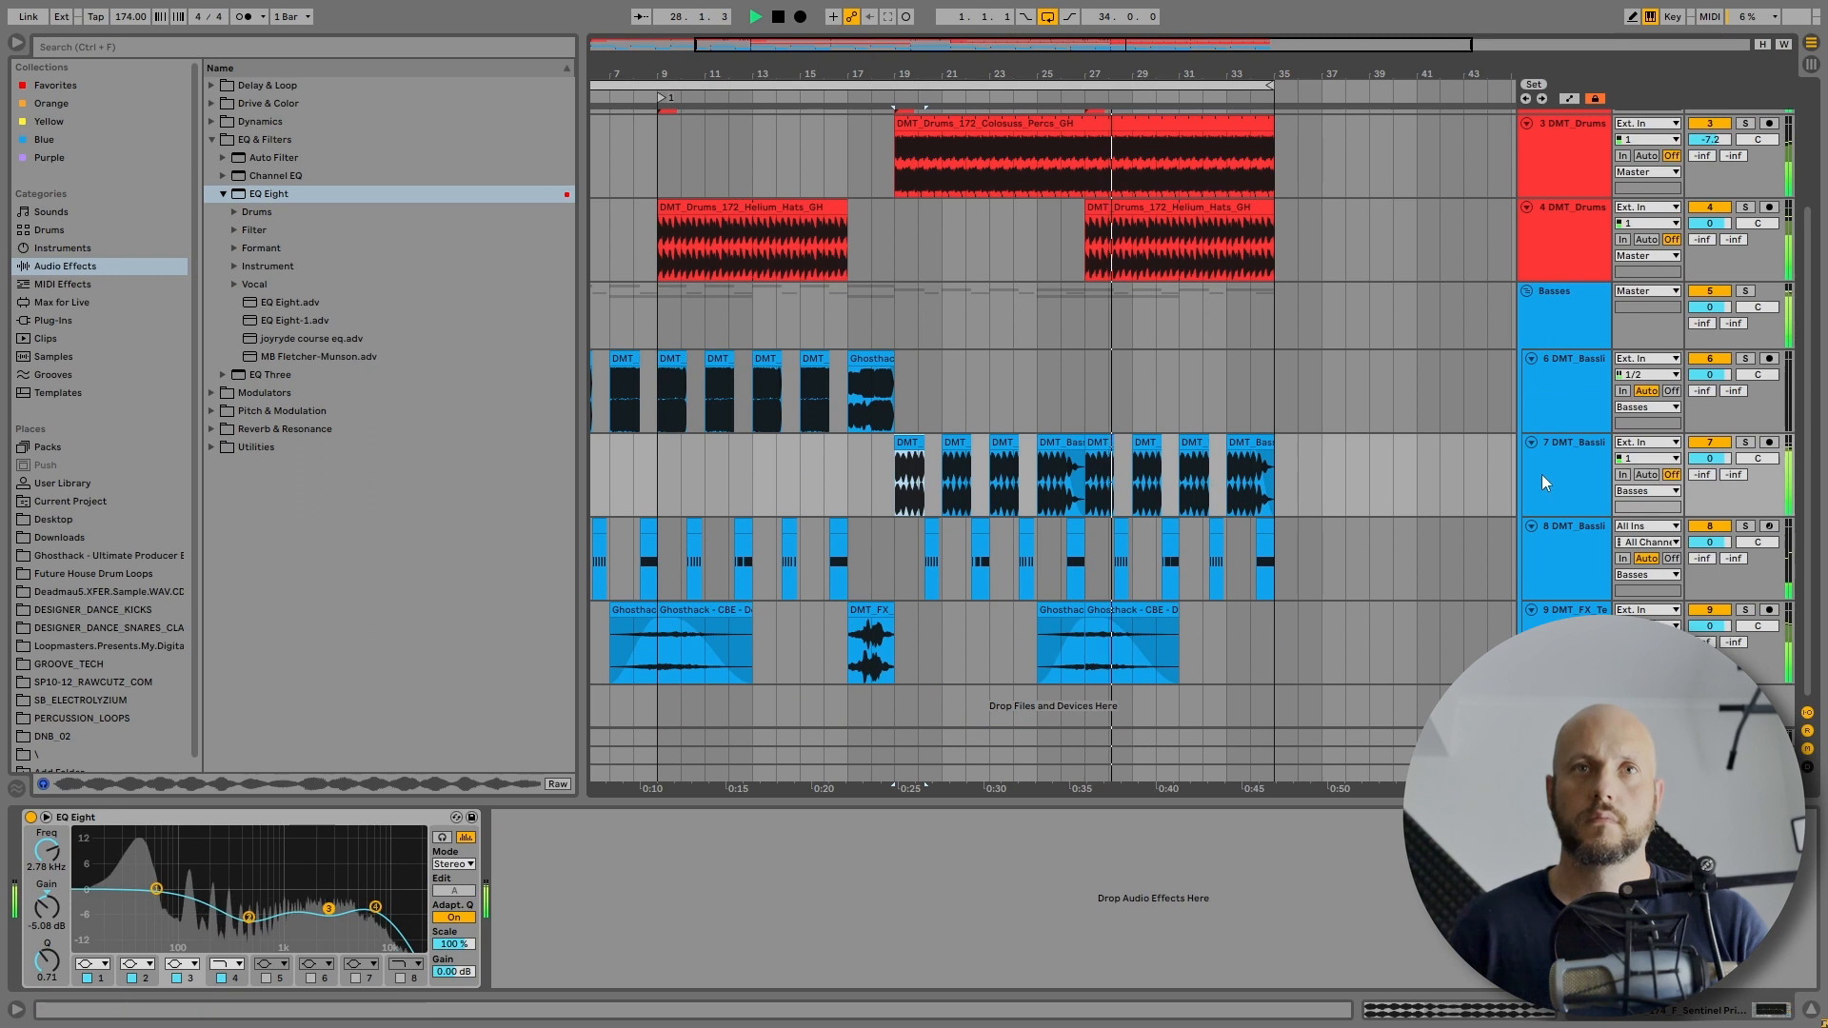
left_click(1745, 445)
left_click_drag(886, 69, 887, 82)
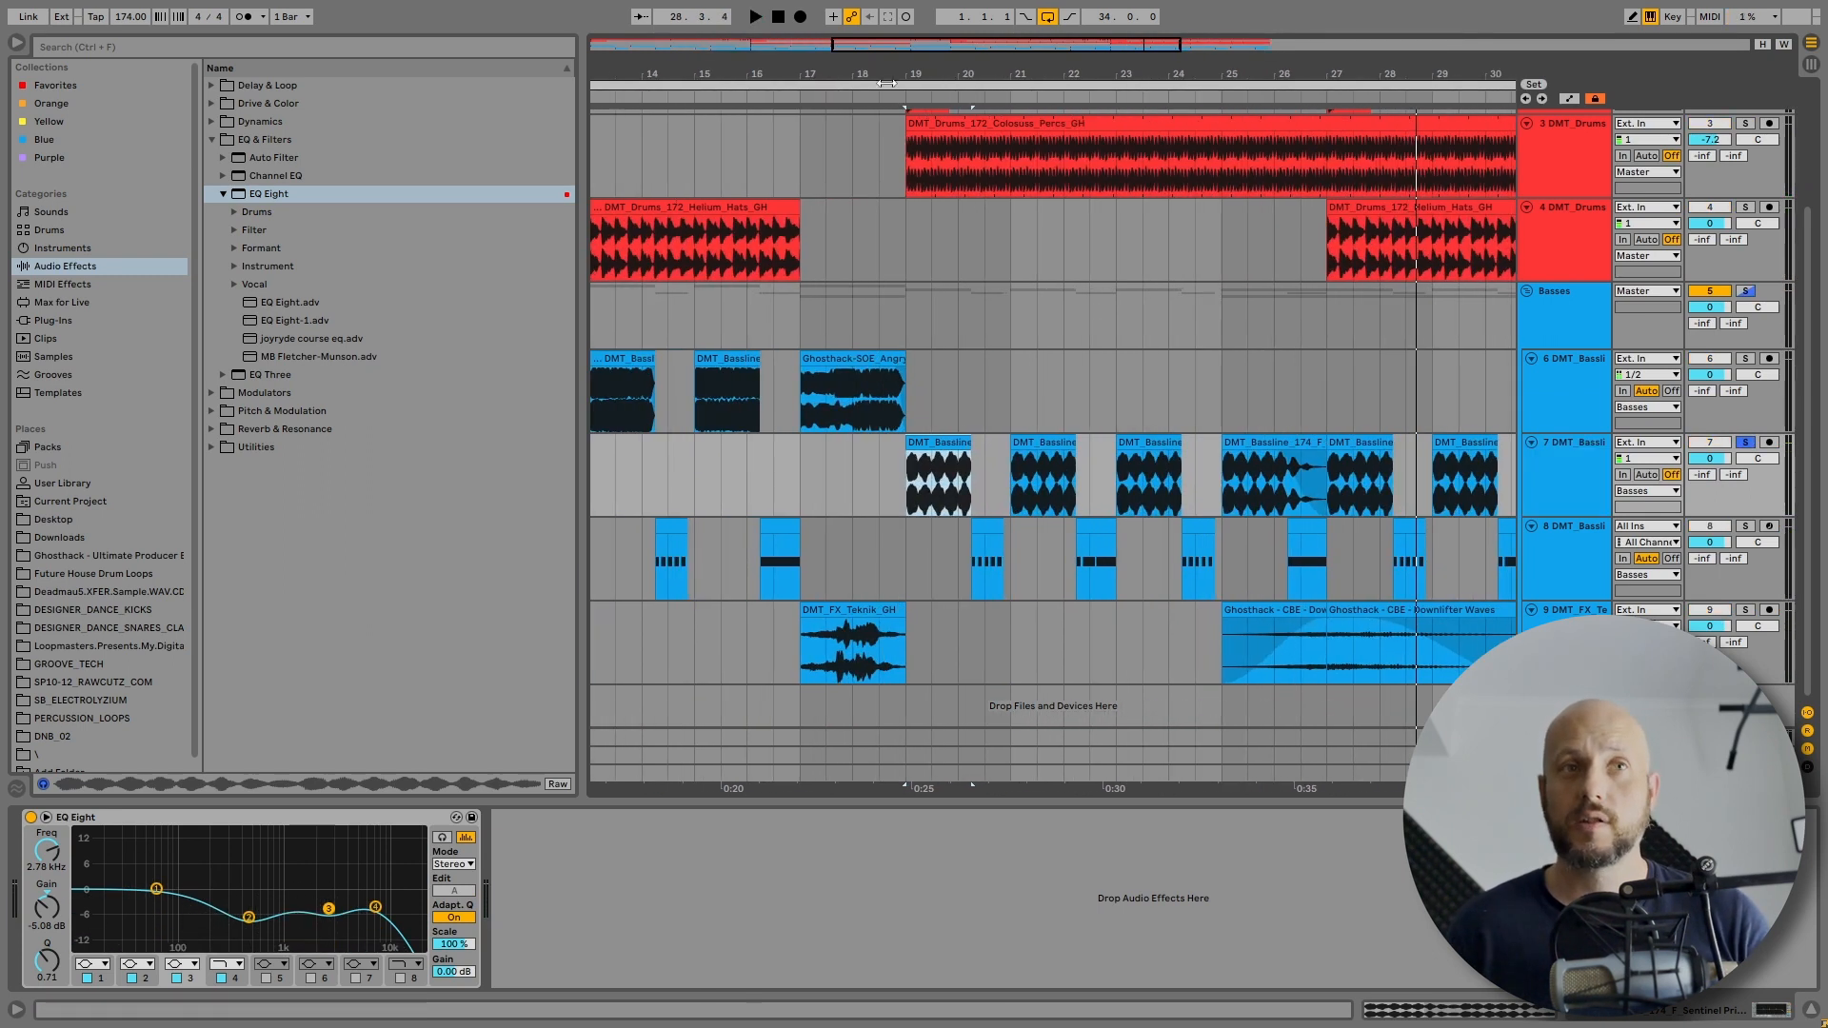
left_click(940, 497)
key("space")
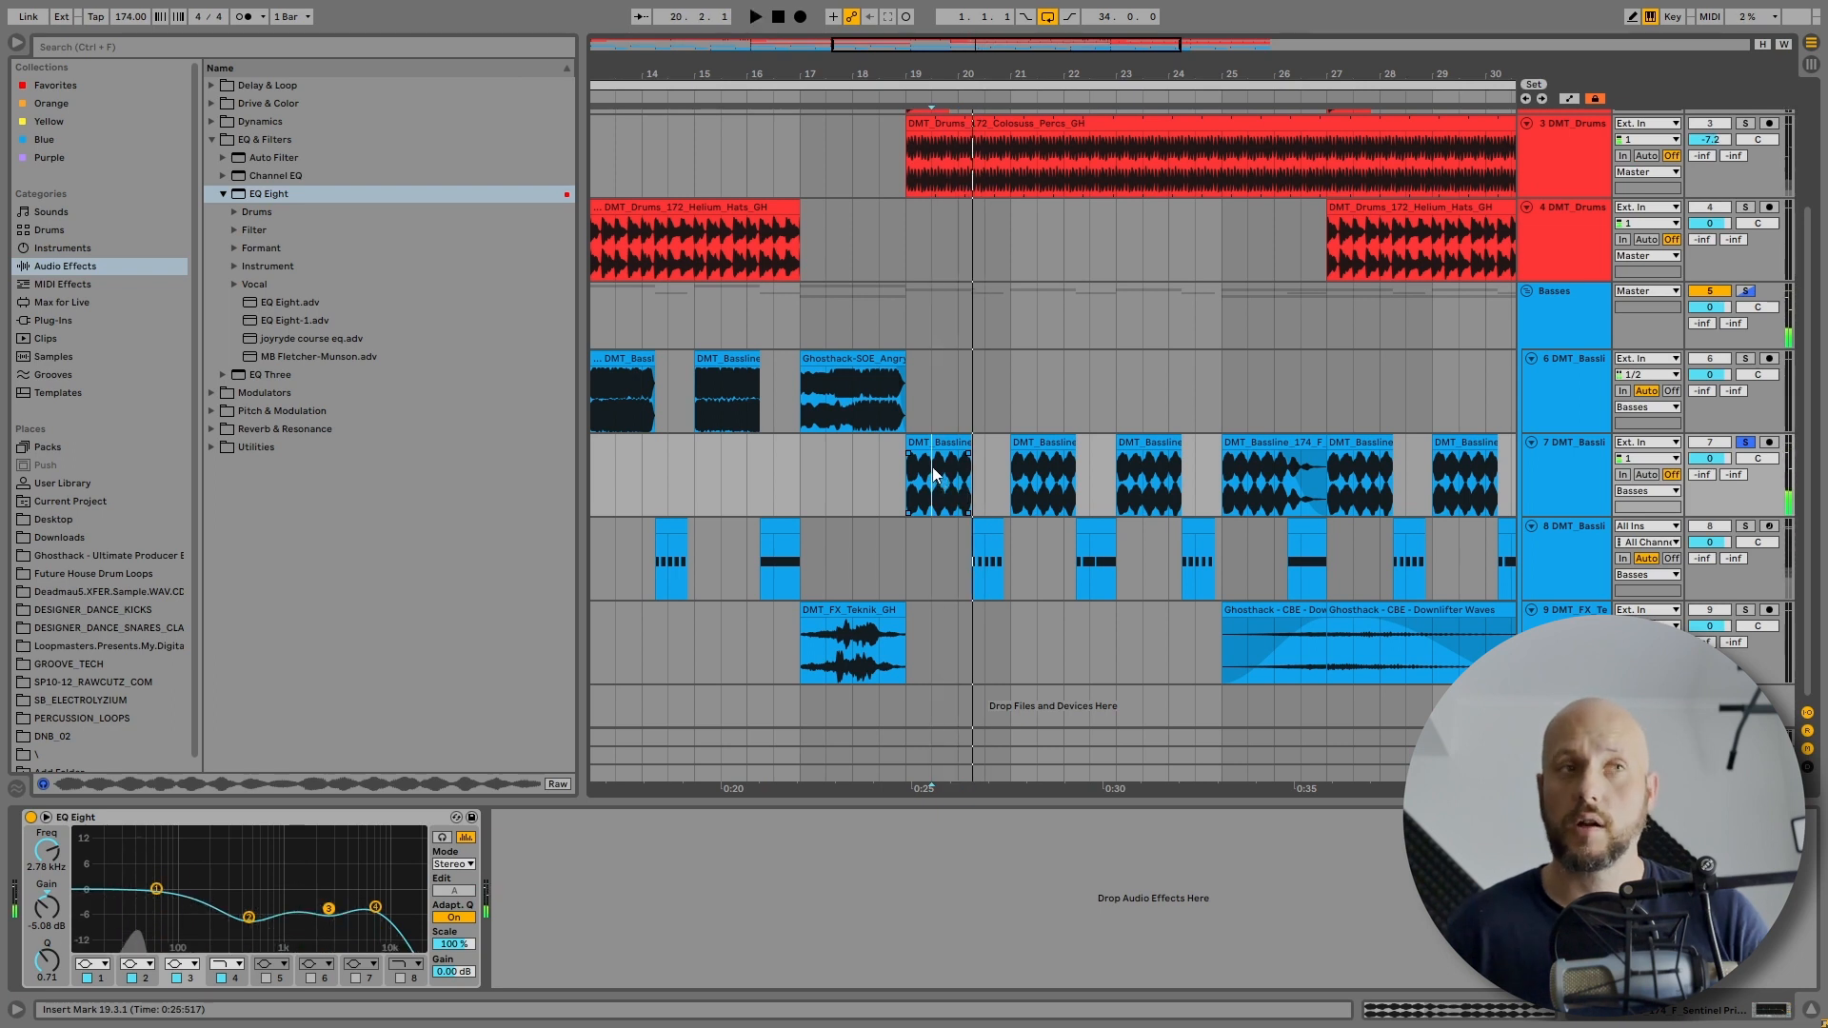
- Add Reverb to the bassline track, automate its Dry/Wet to rise only in the gaps between clips, and play it from bar 19
left_click(207, 140)
left_click(209, 194)
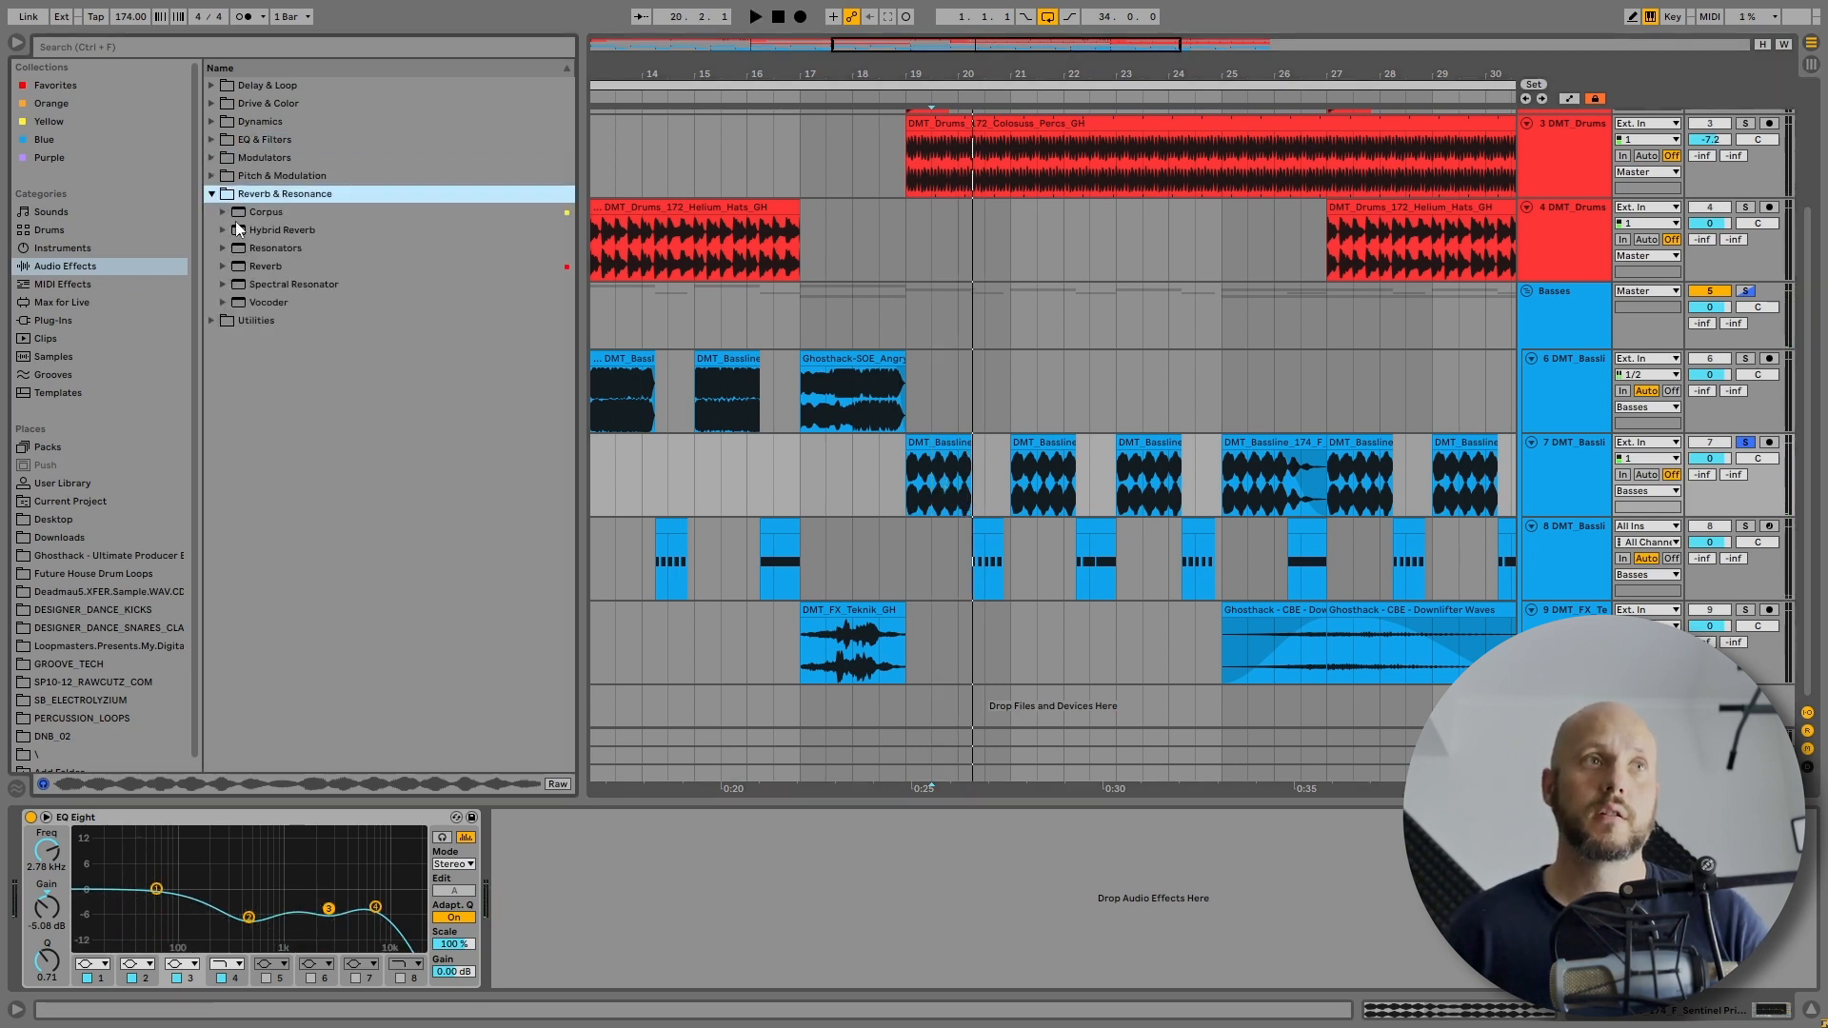
left_click_drag(253, 270, 569, 849)
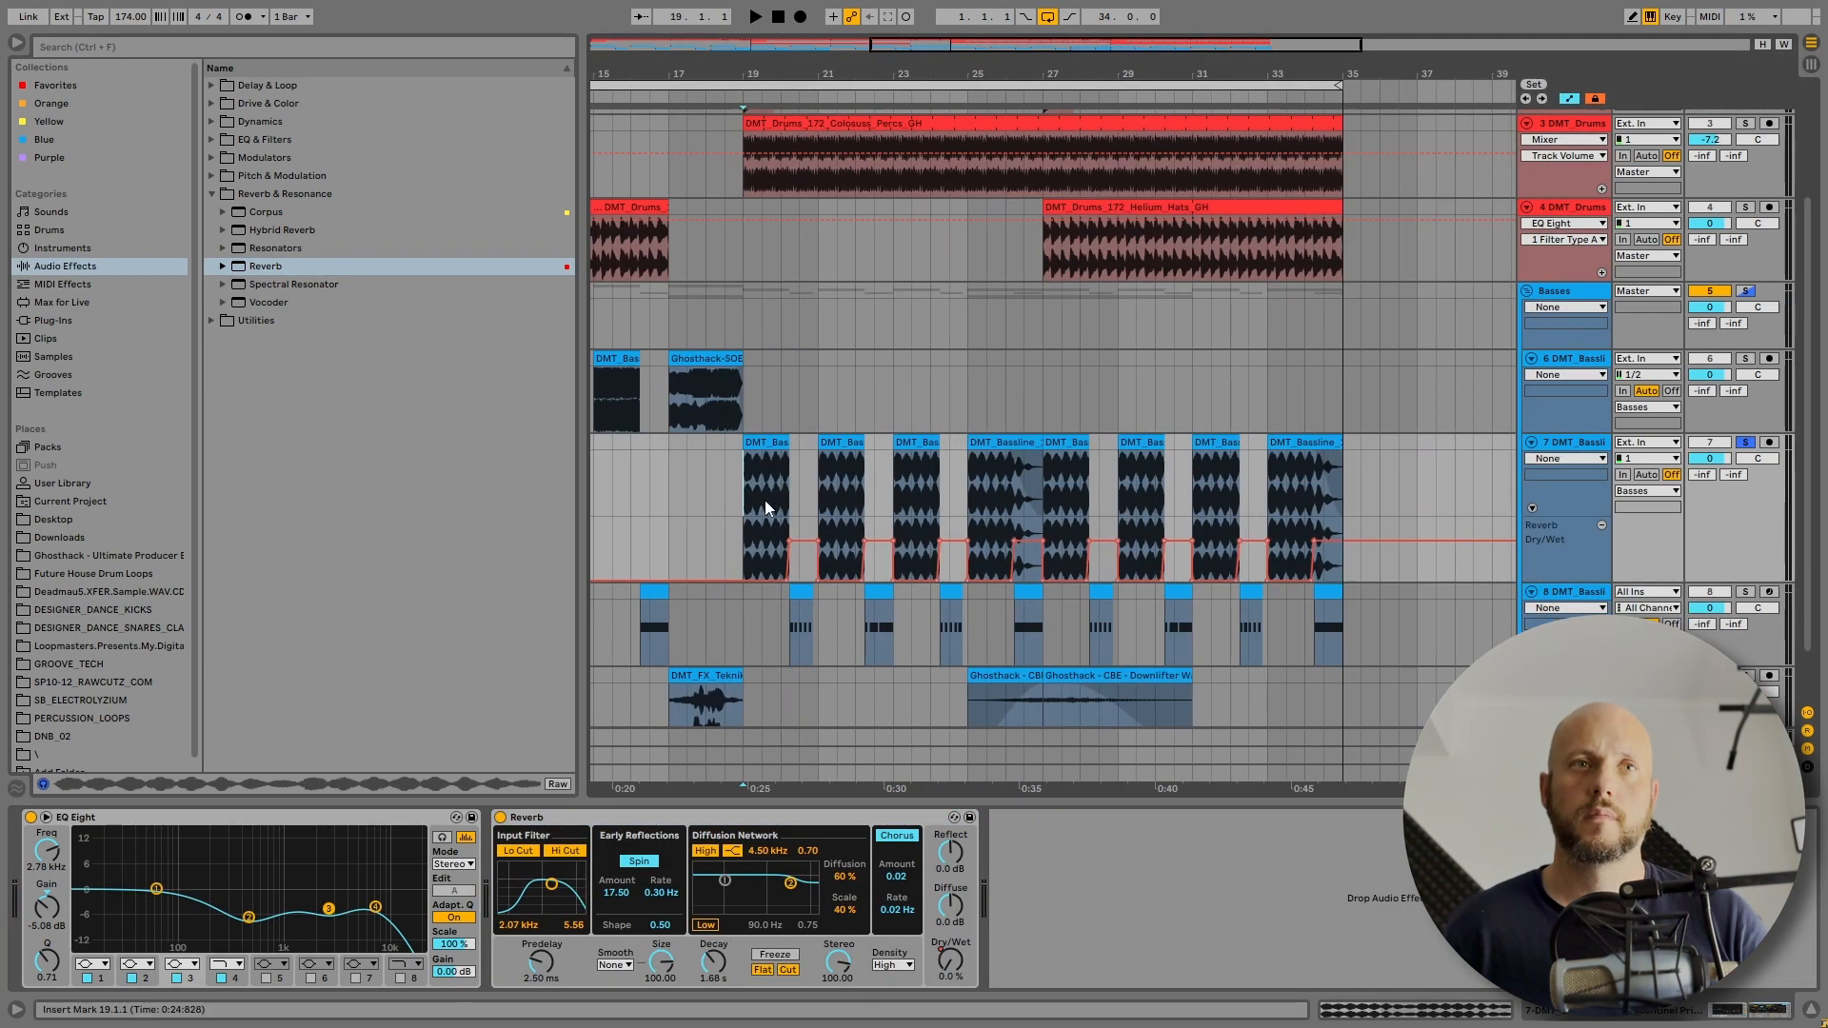
key("space")
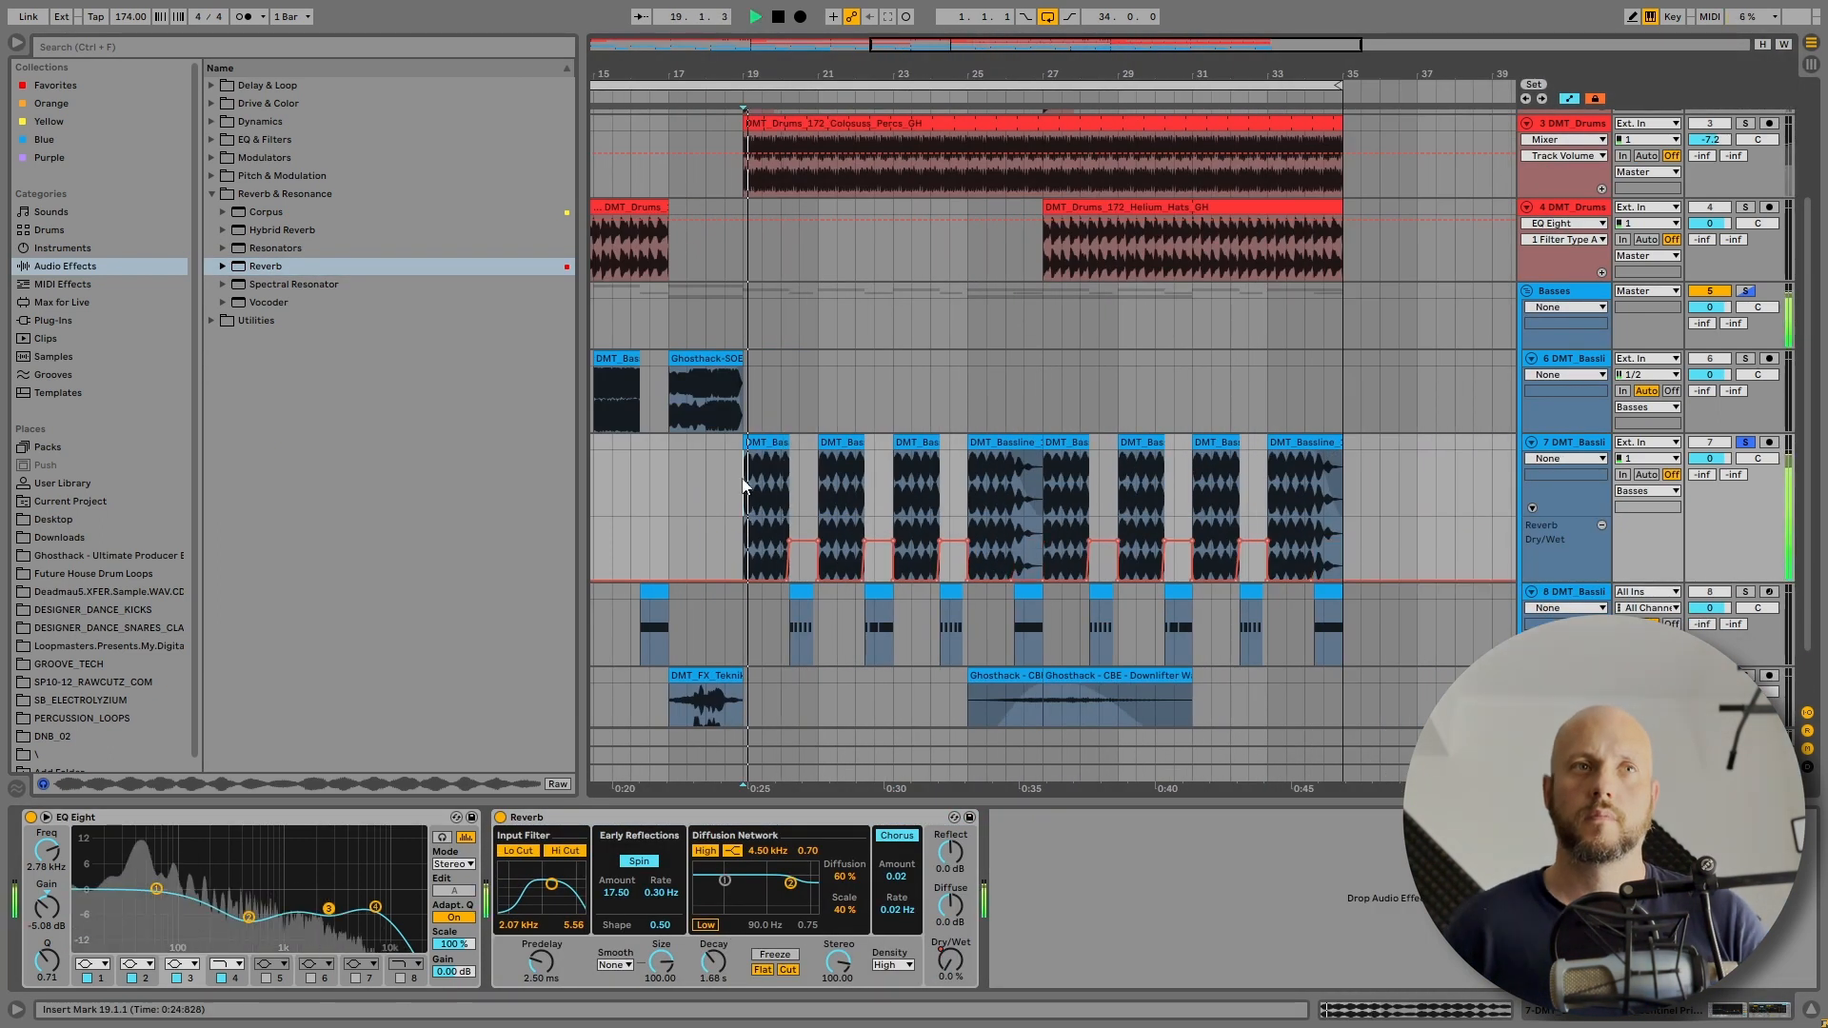
- Unsolo the bassline track, play it with the full mix from bar 19, and set the percussion track's volume to -6.6 dB
left_click(1745, 442)
key("space")
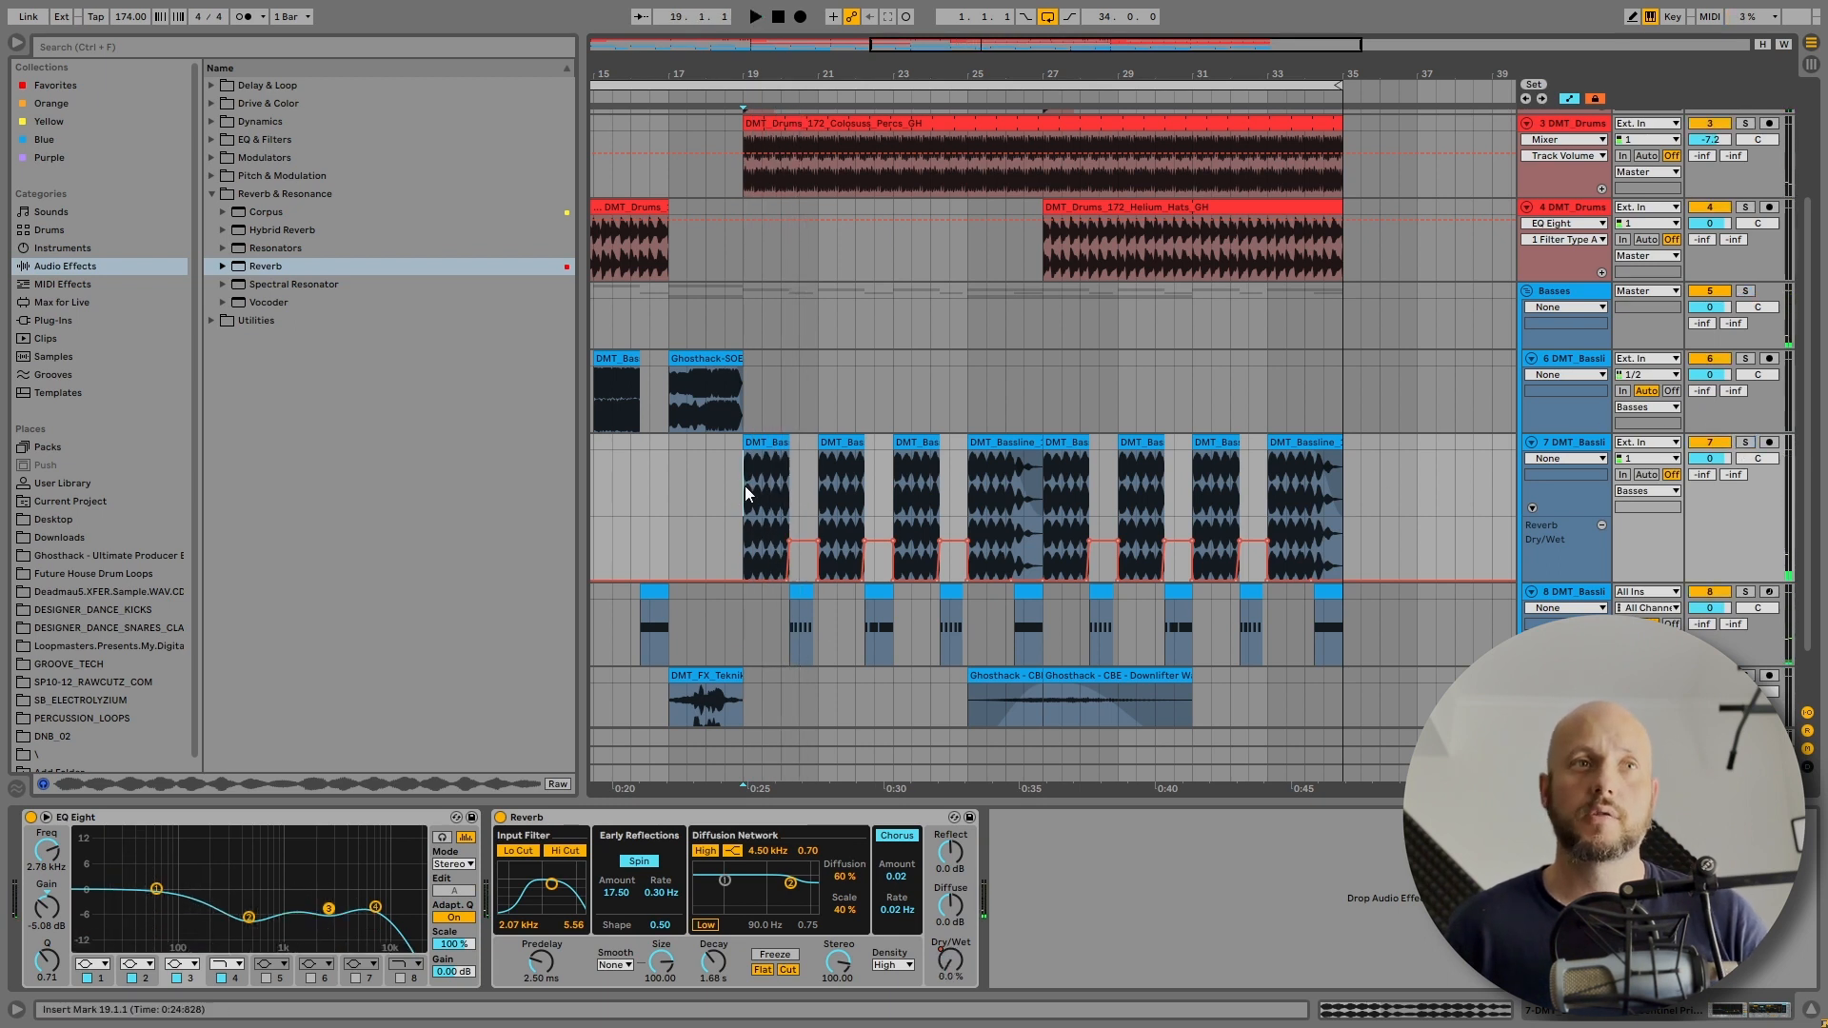
key("space")
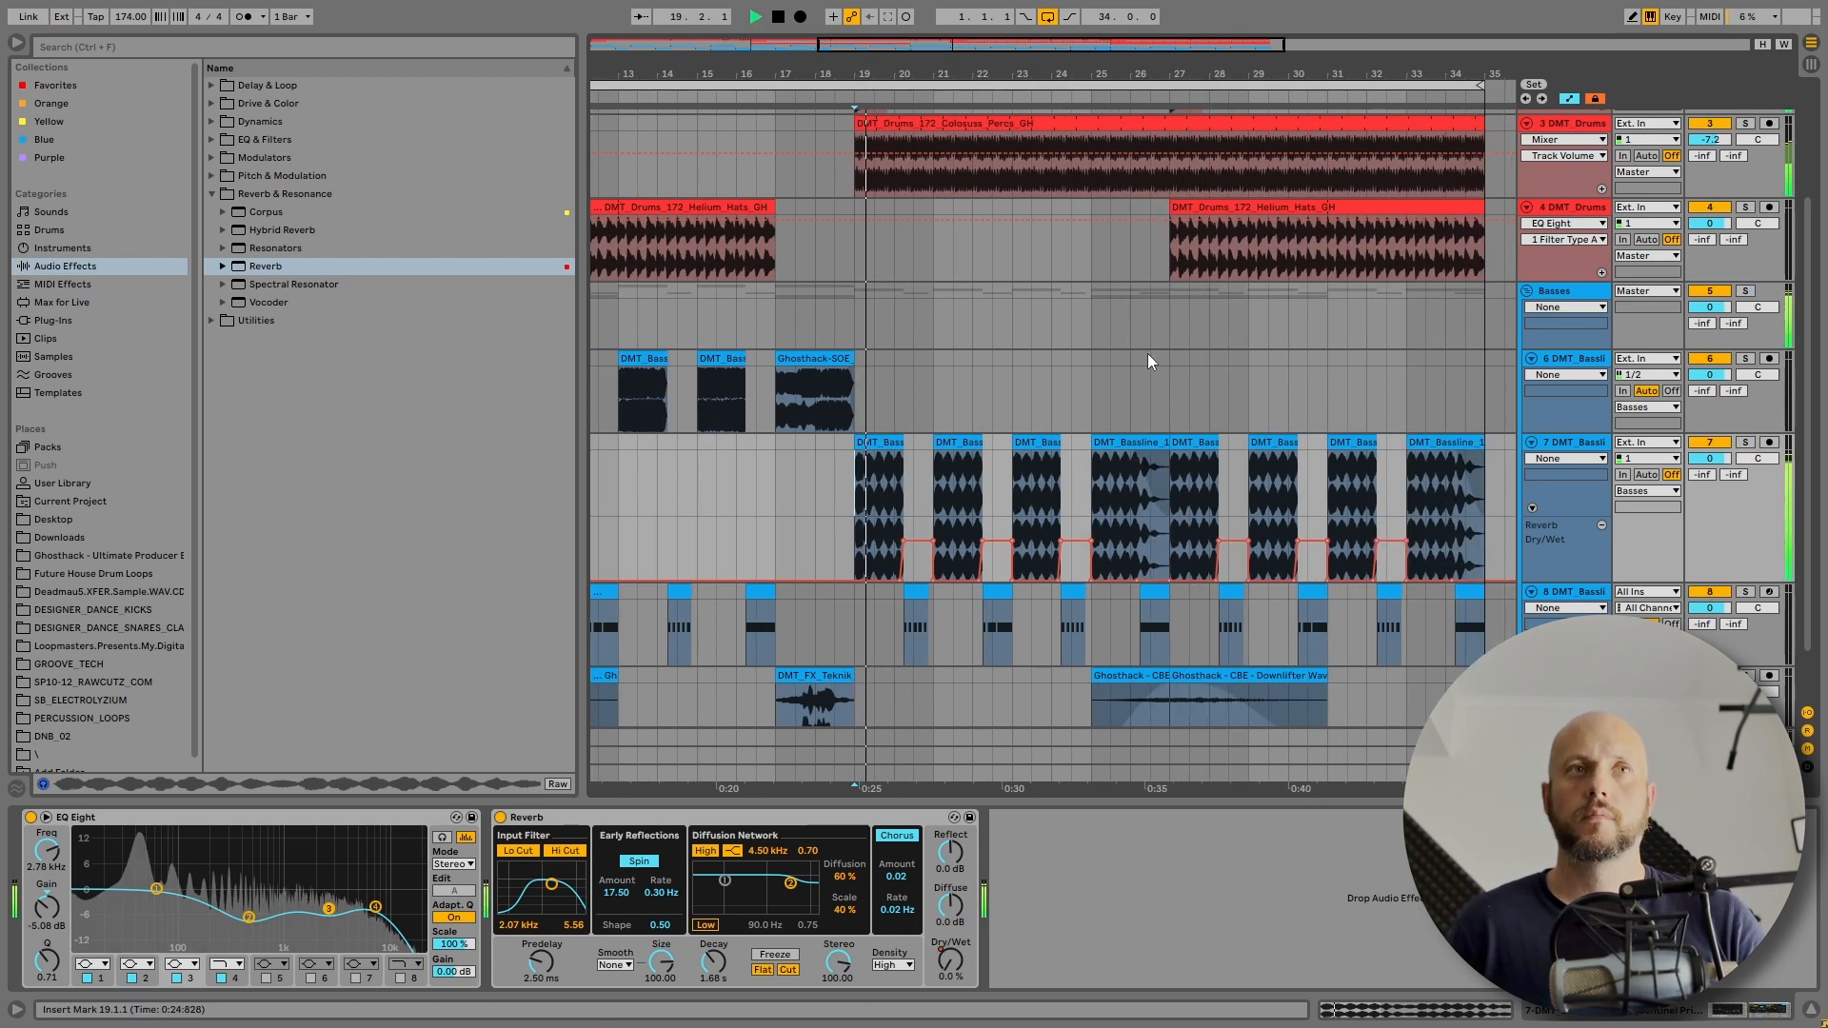
scroll(1146, 352, "up", 3)
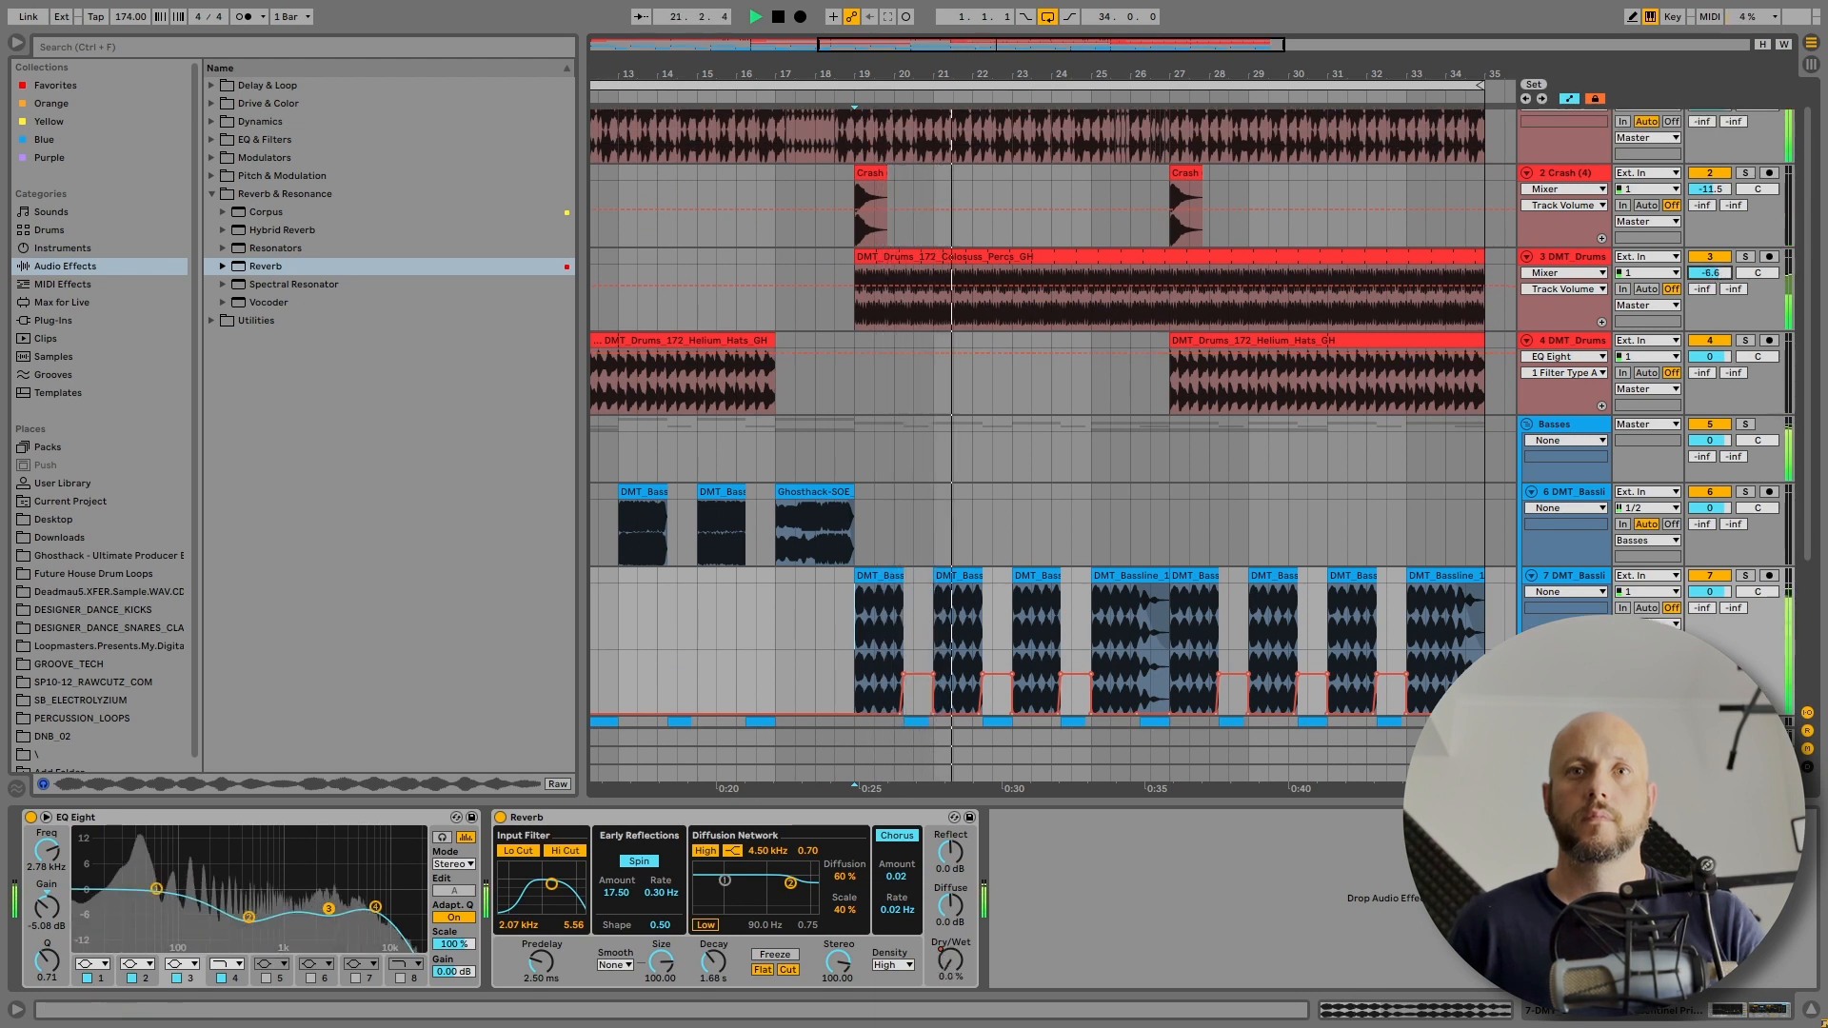
- Audition the Dark Matter synth loops and place the Traction loop from bar 19 to 35 on a new audio track
left_click(1810, 1009)
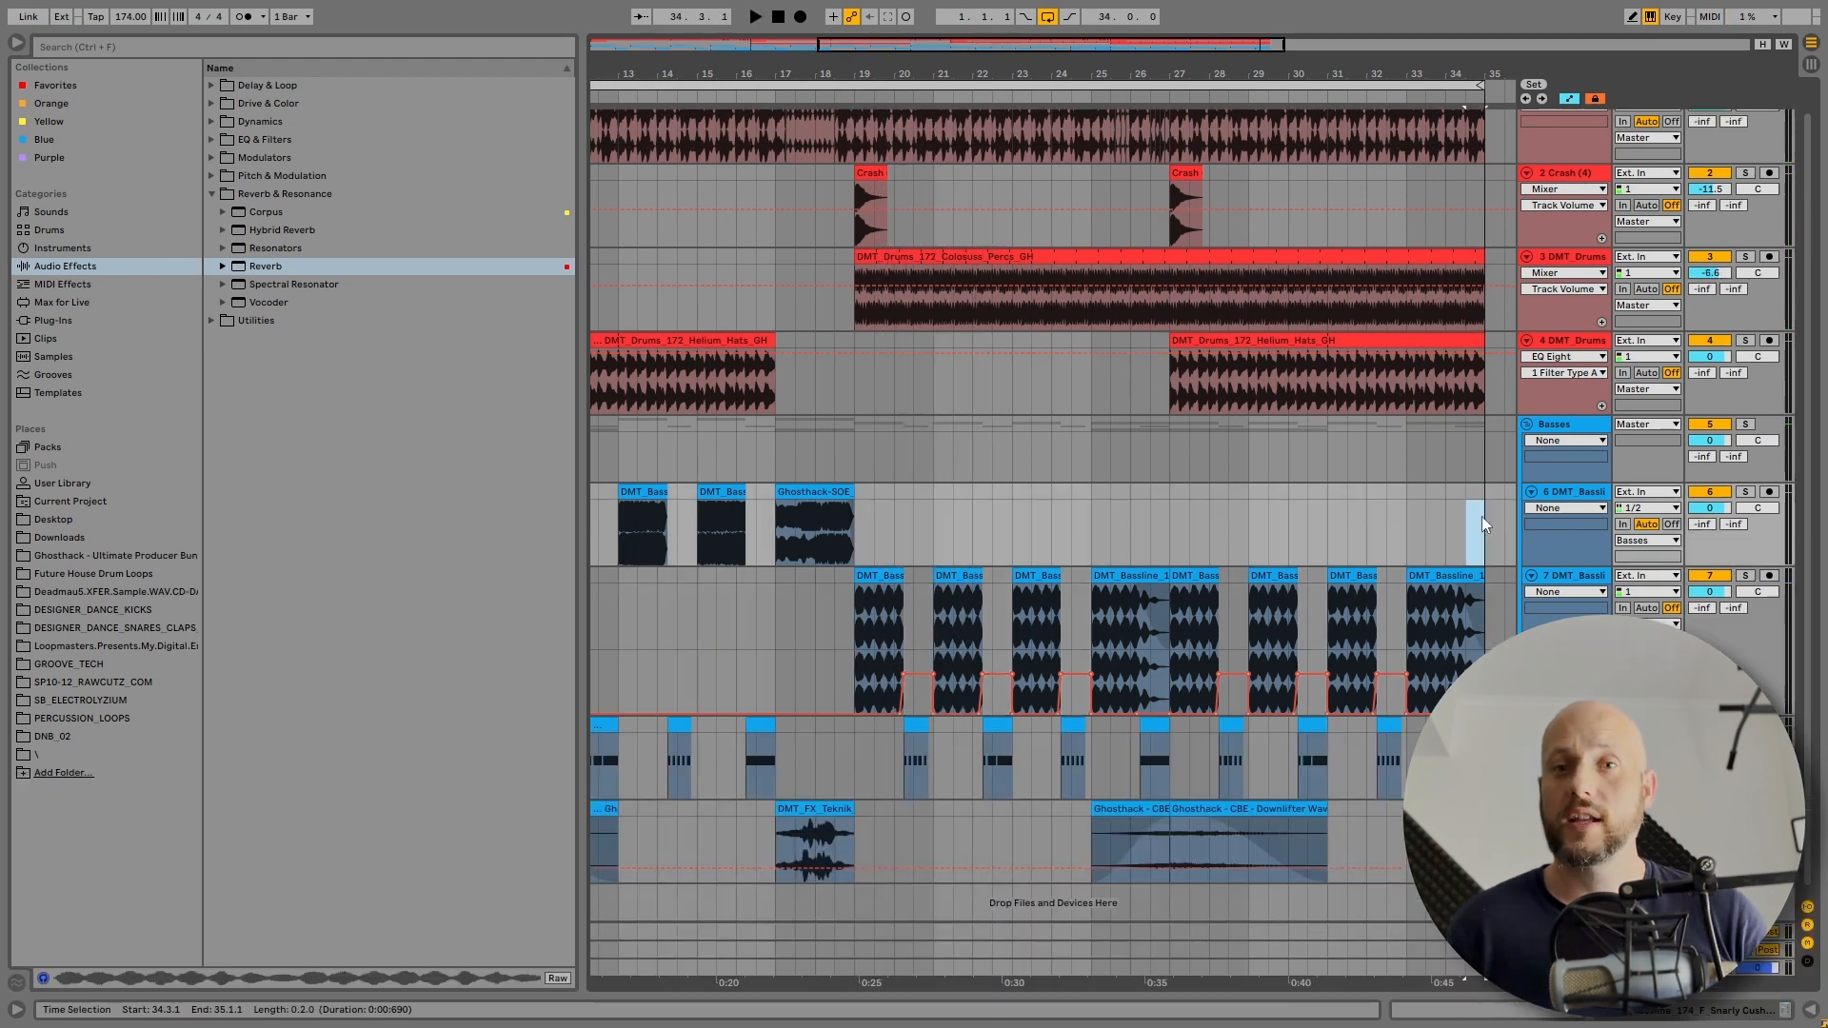
left_click_drag(1491, 524, 859, 506)
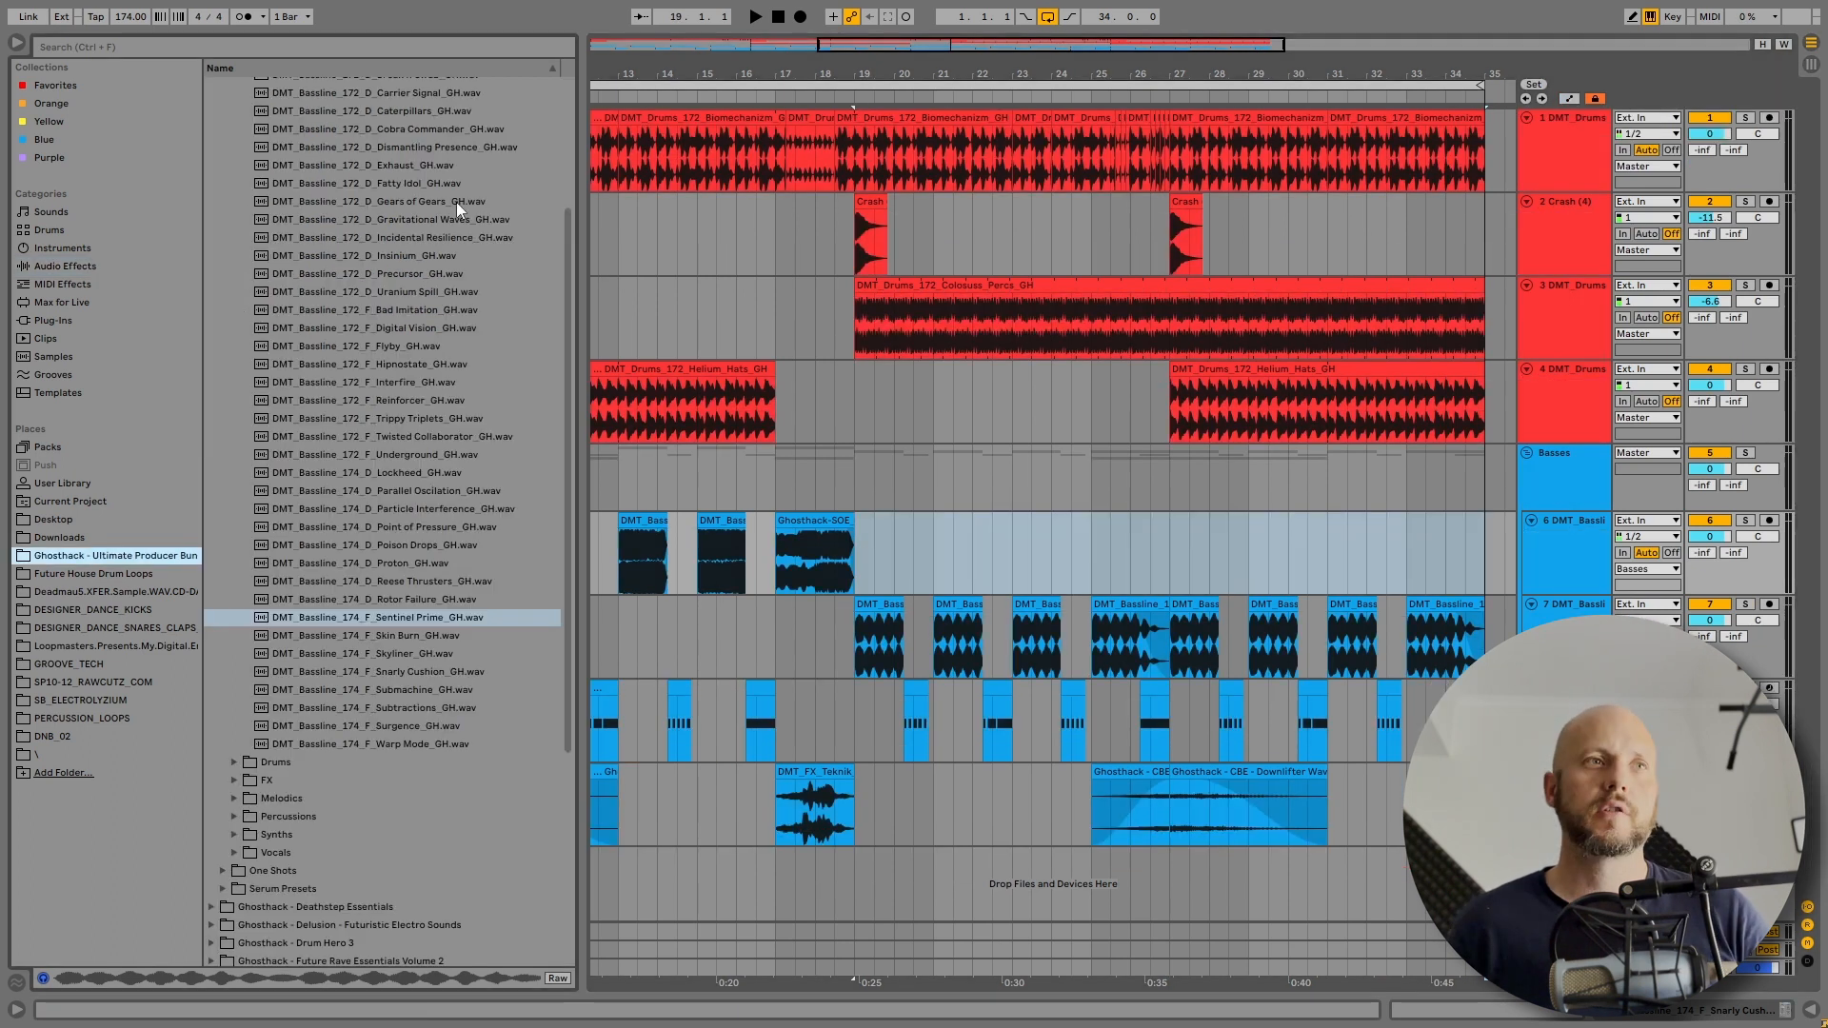
scroll(298, 398, "up", 5)
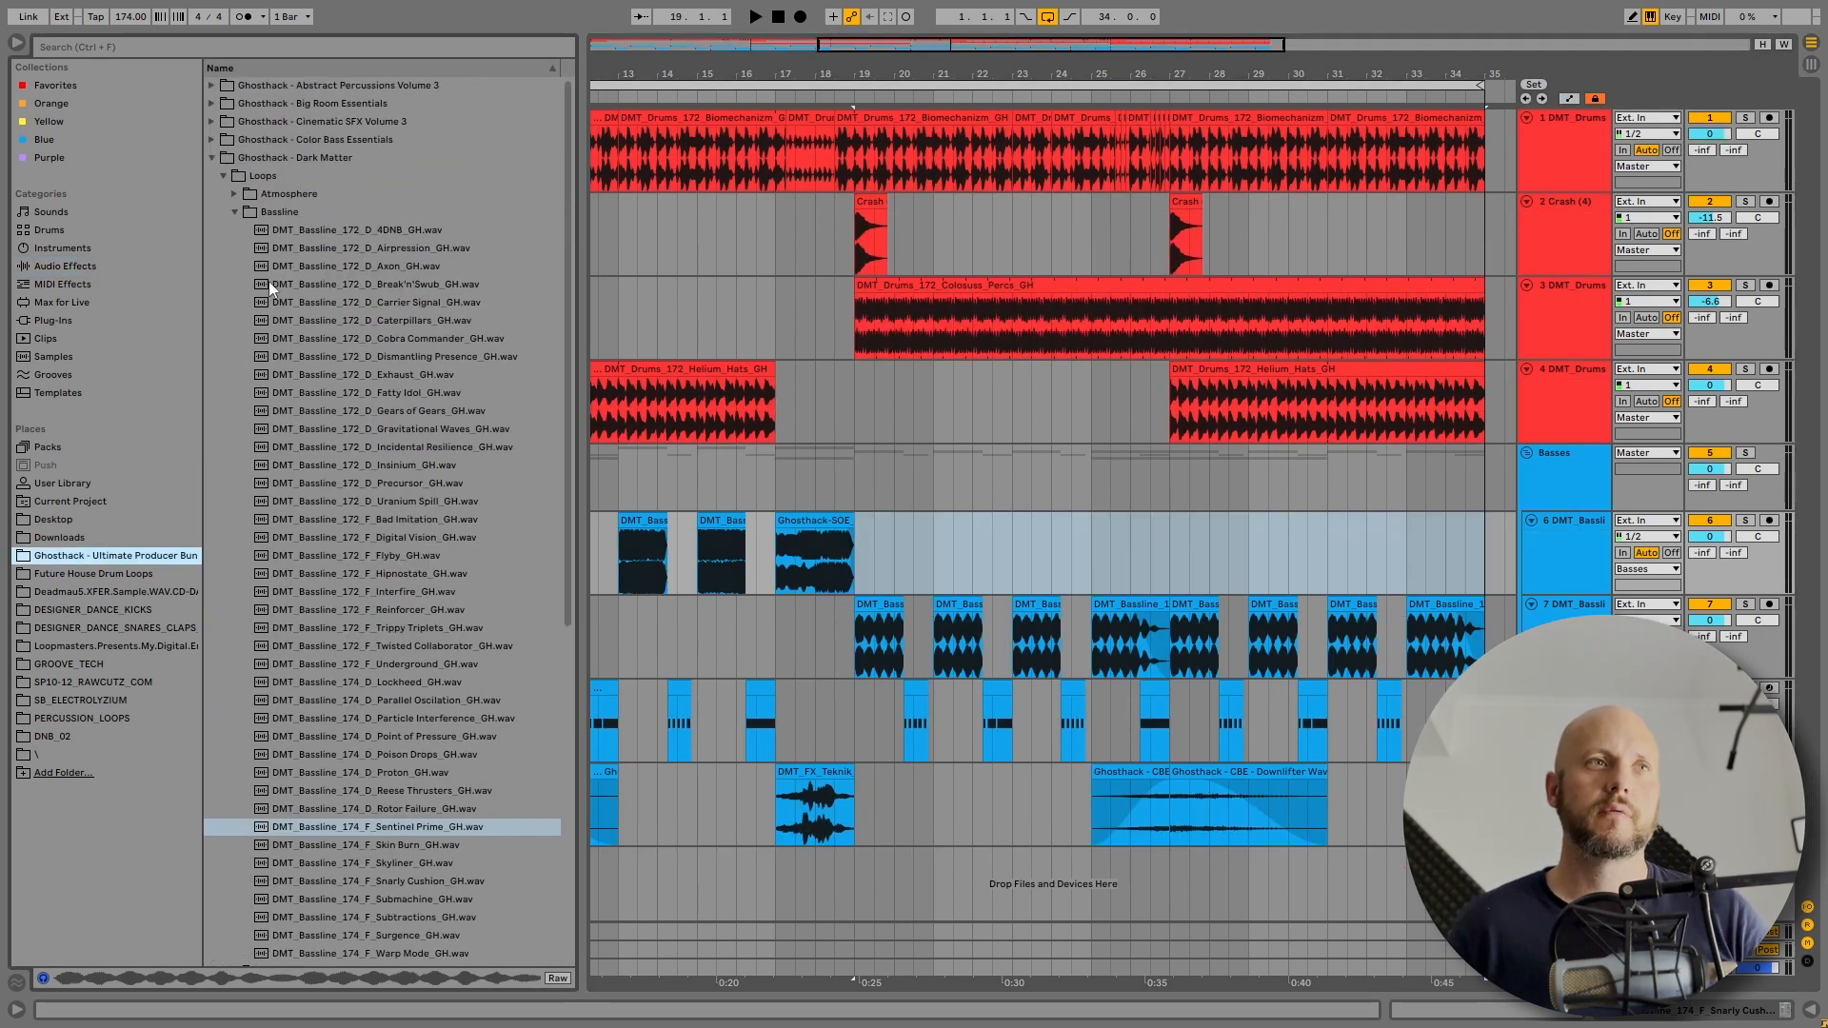
left_click(234, 211)
left_click(235, 302)
scroll(322, 442, "down", 3)
left_click(321, 441)
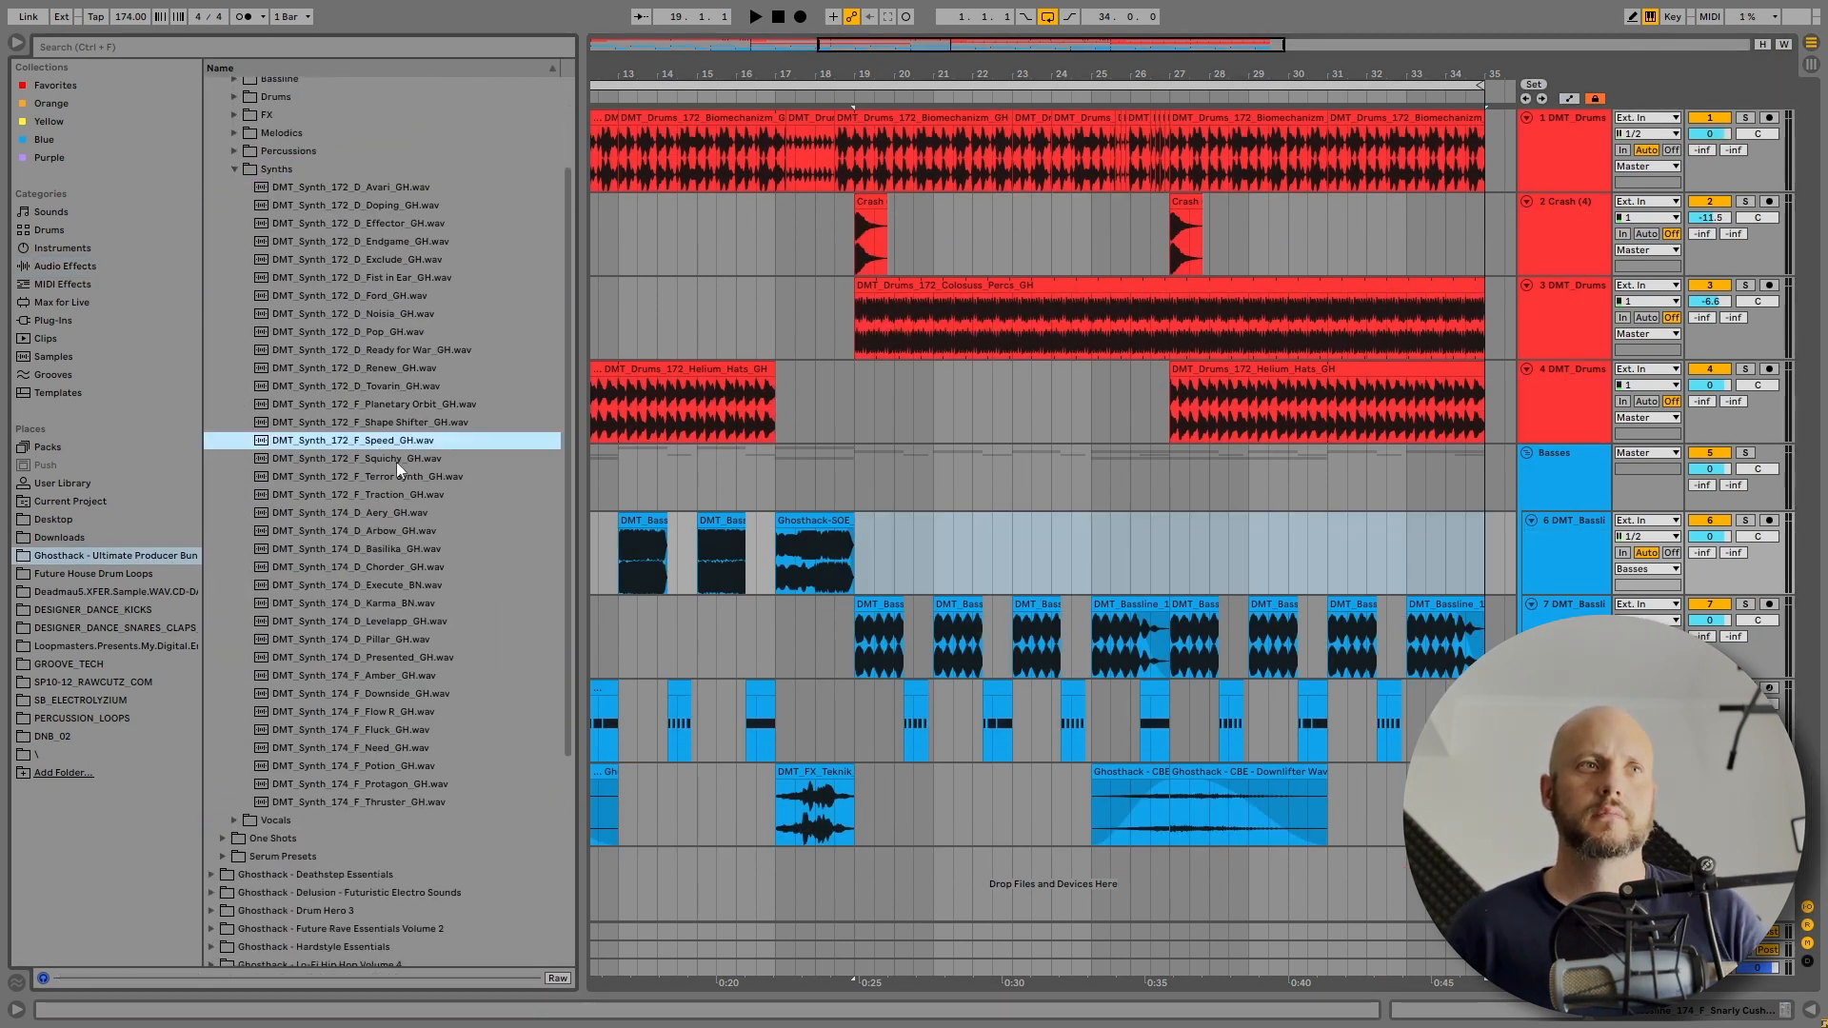
left_click(398, 405)
left_click(394, 474)
left_click(393, 495)
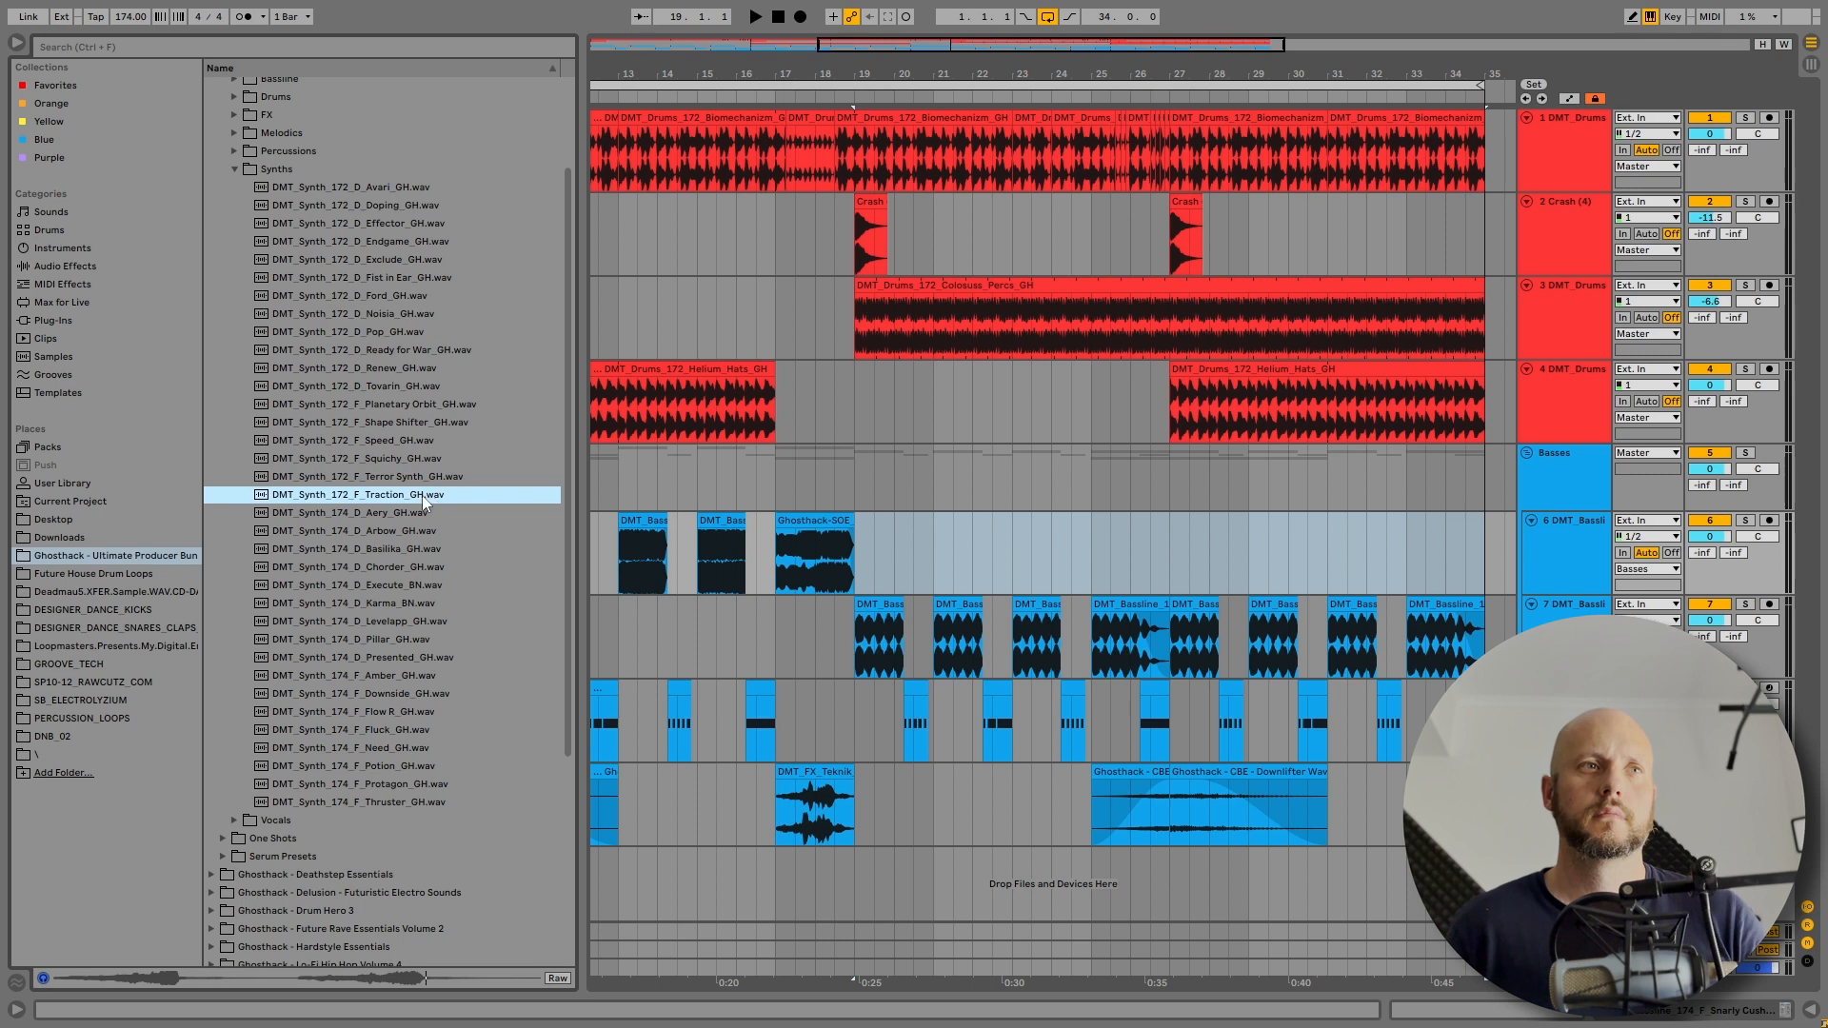
left_click_drag(421, 495, 862, 880)
key("space")
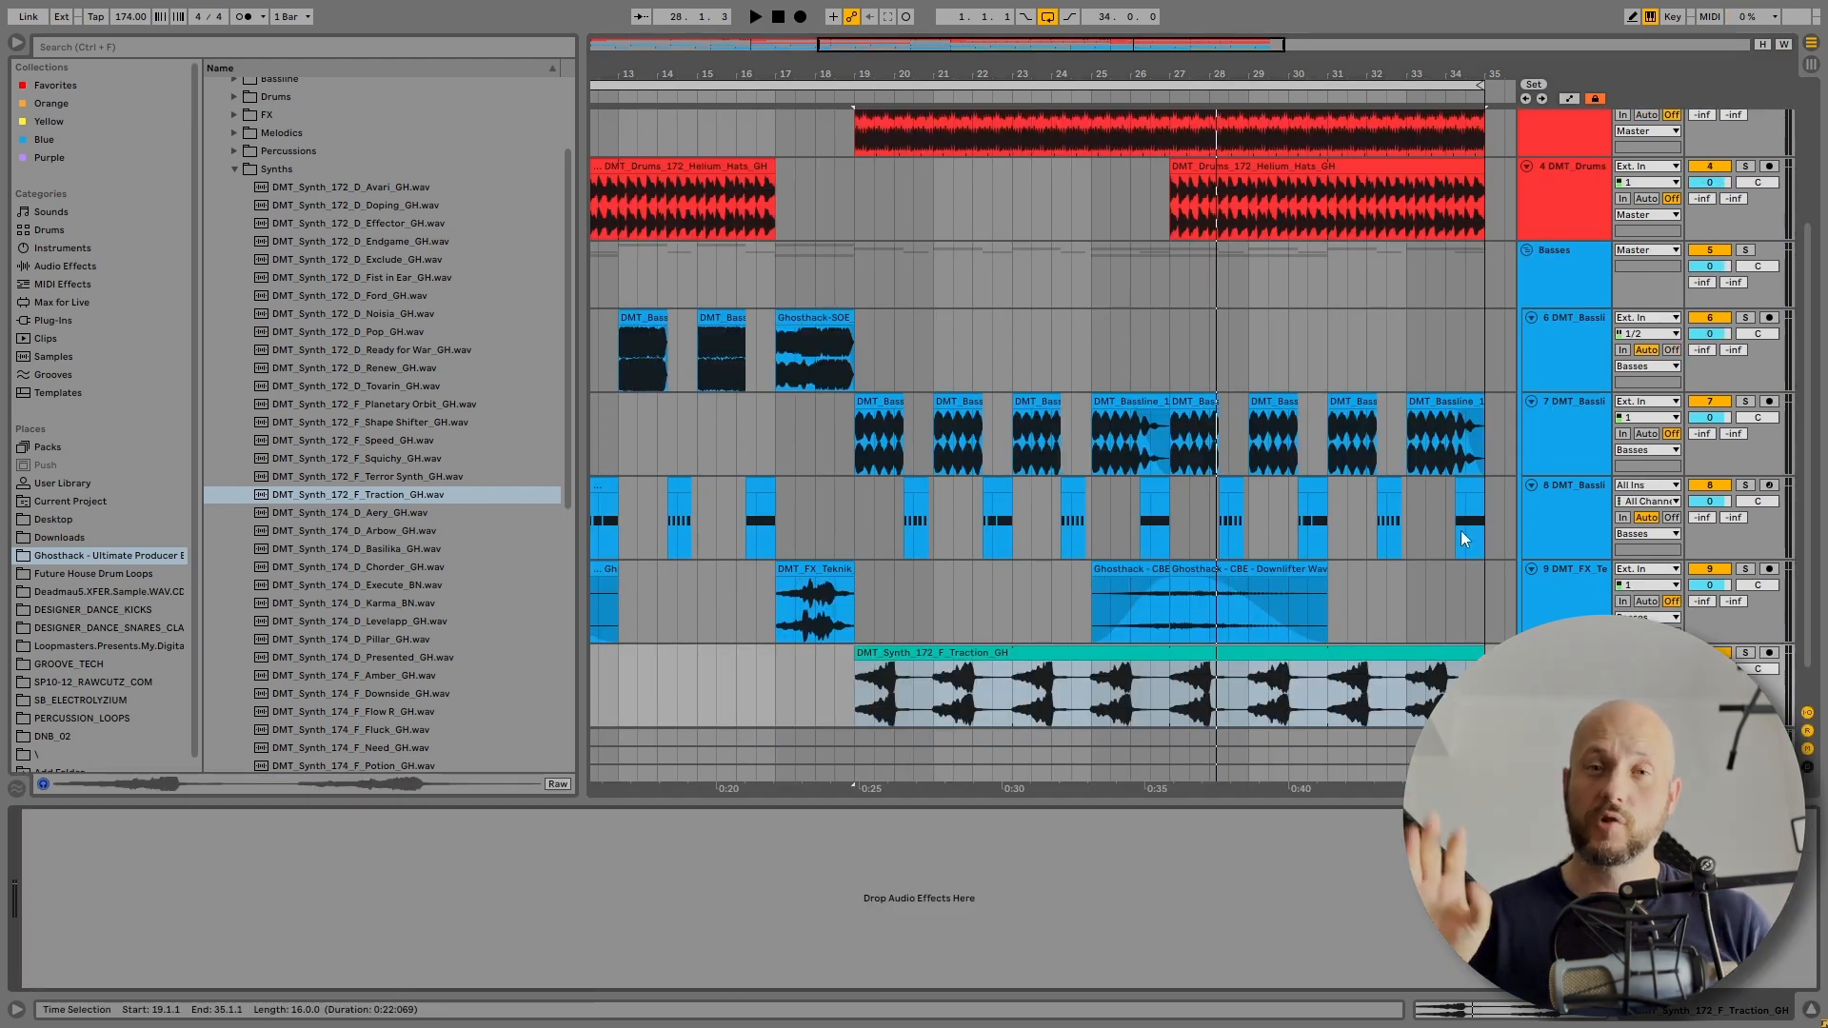
- Add Auto Pan to the synth track with amount 100%, rate 1/8, phase 0° and offset 180°, and play it from bar 19
left_click(65, 265)
left_click(272, 46)
type("auto")
key("BackSpace")
key("Down")
key("Return")
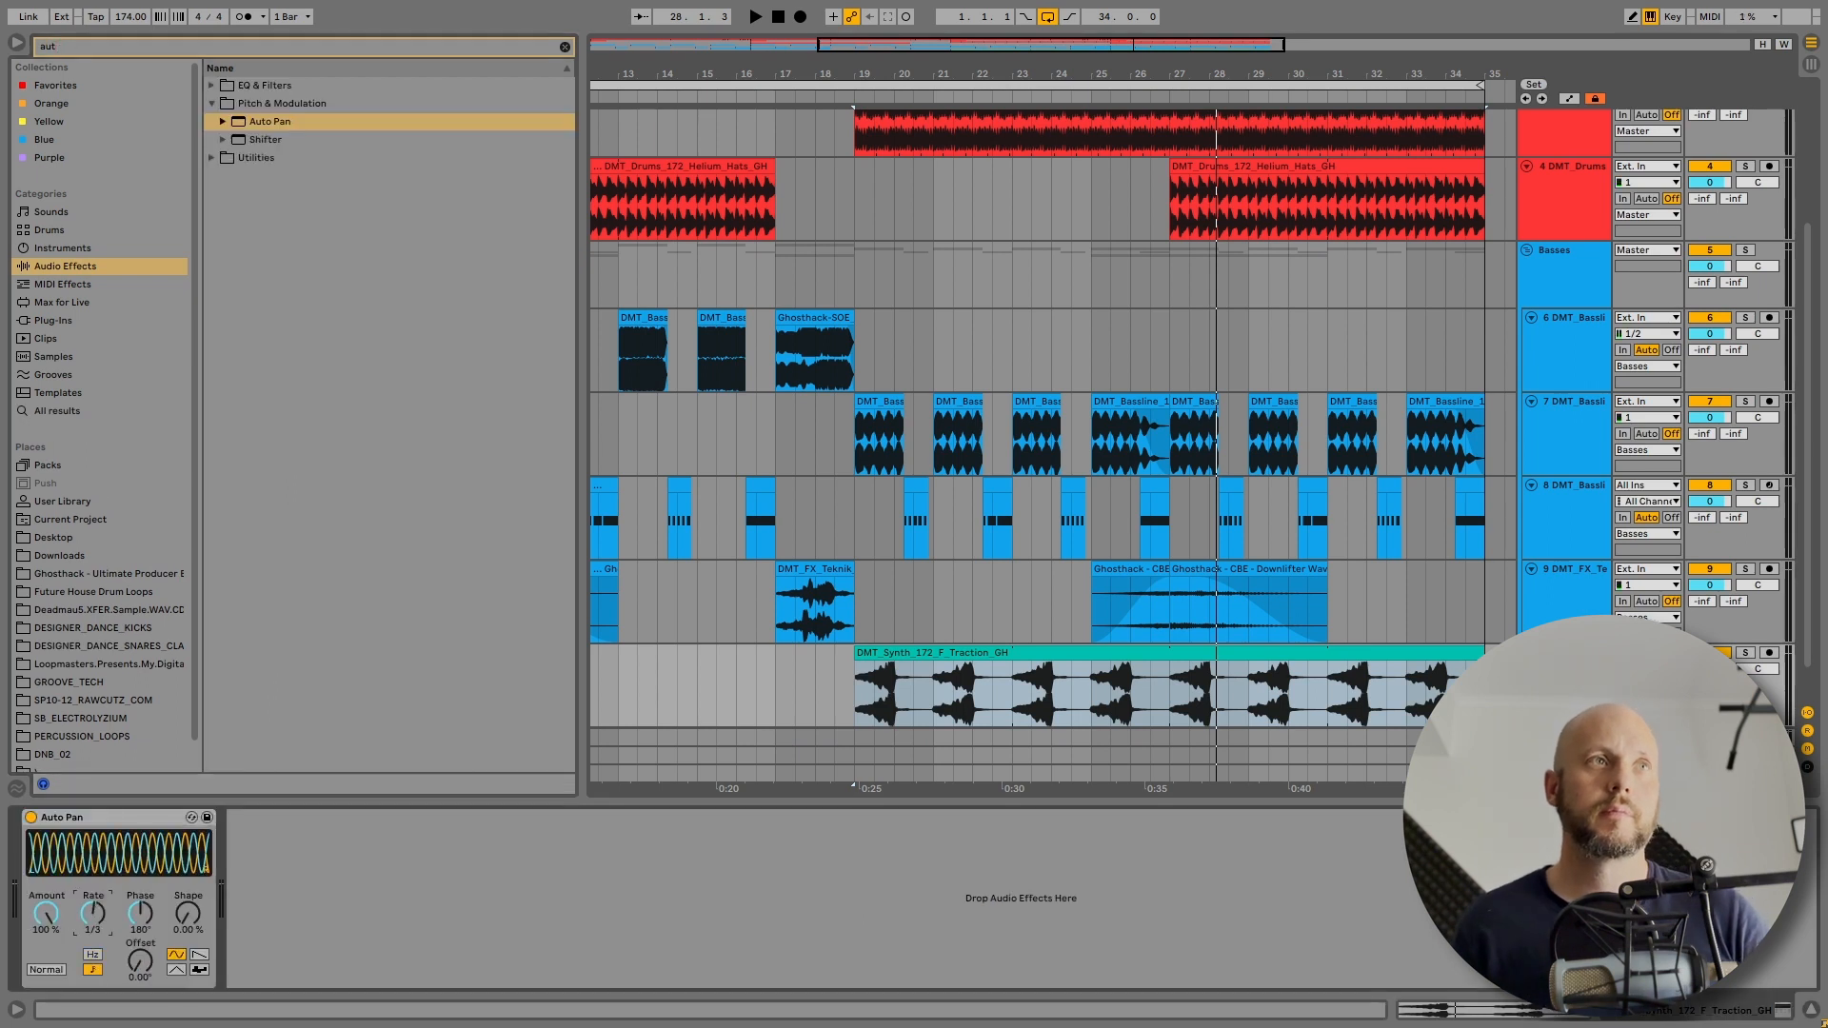
key("space")
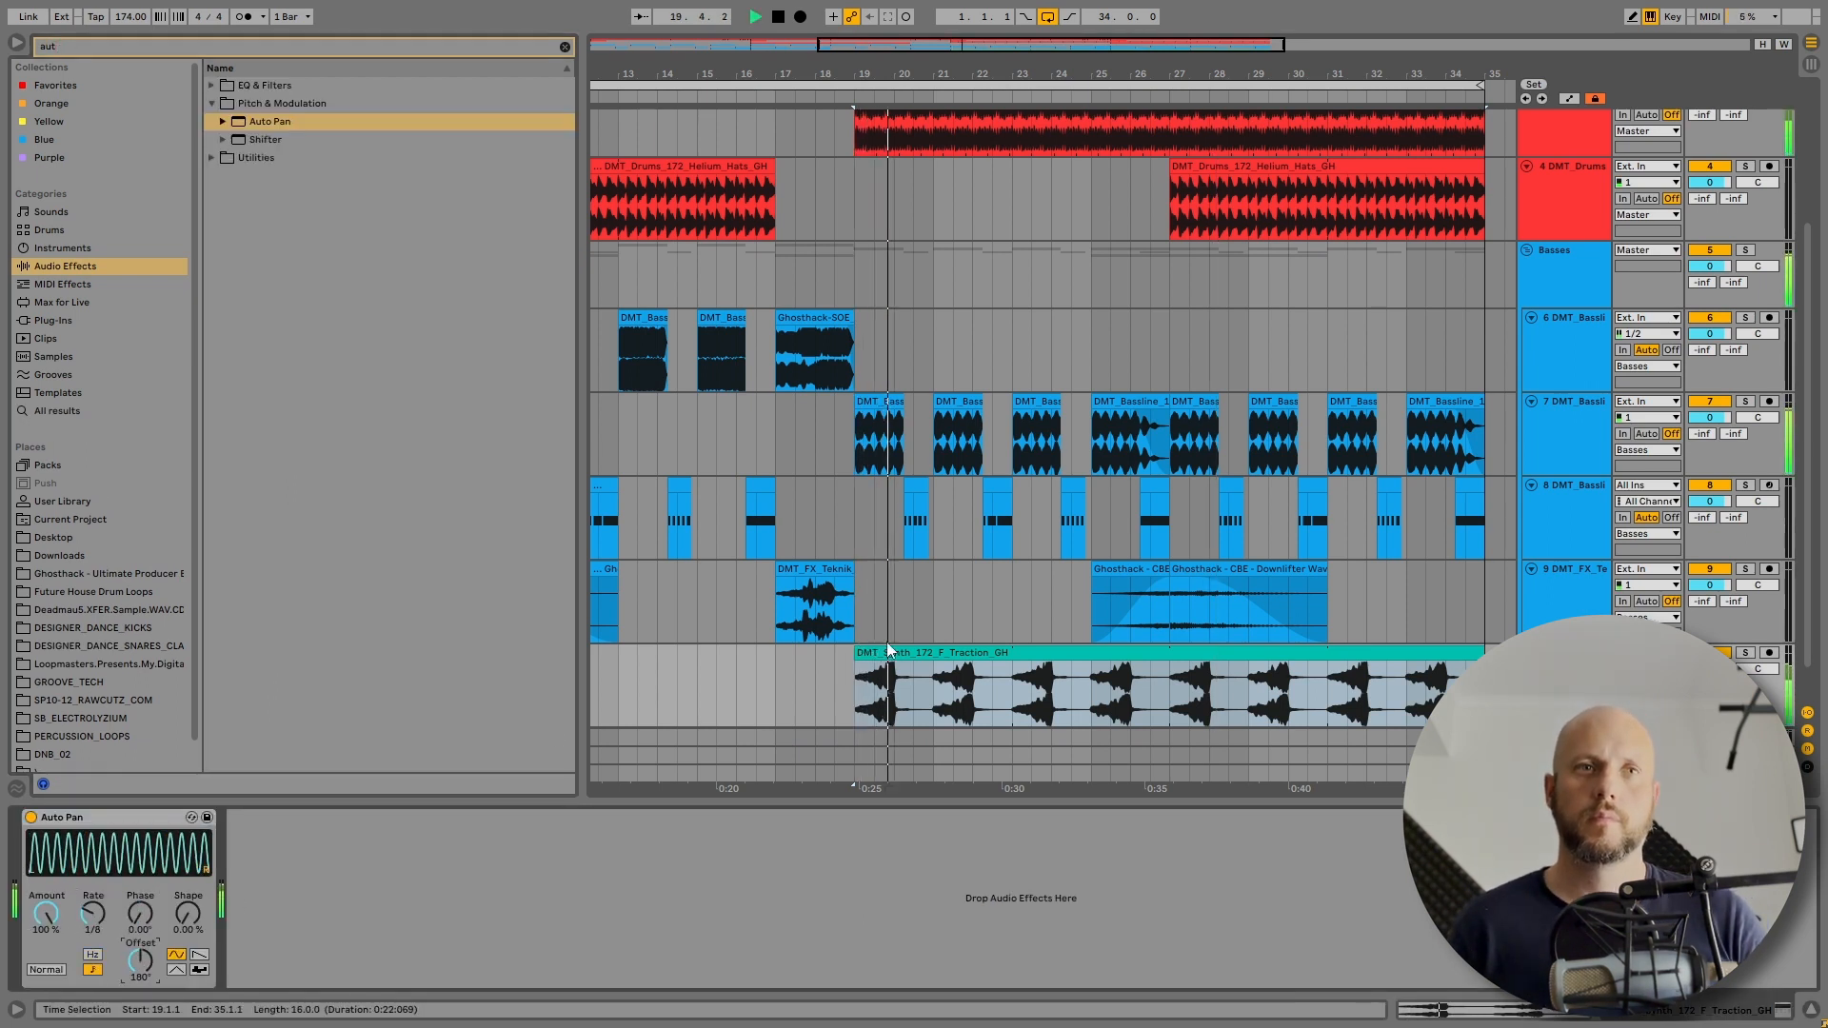
- Solo the synth track and add Reverb with a 4.76 s decay and 35% Dry/Wet, followed by a Limiter
left_click(1744, 653)
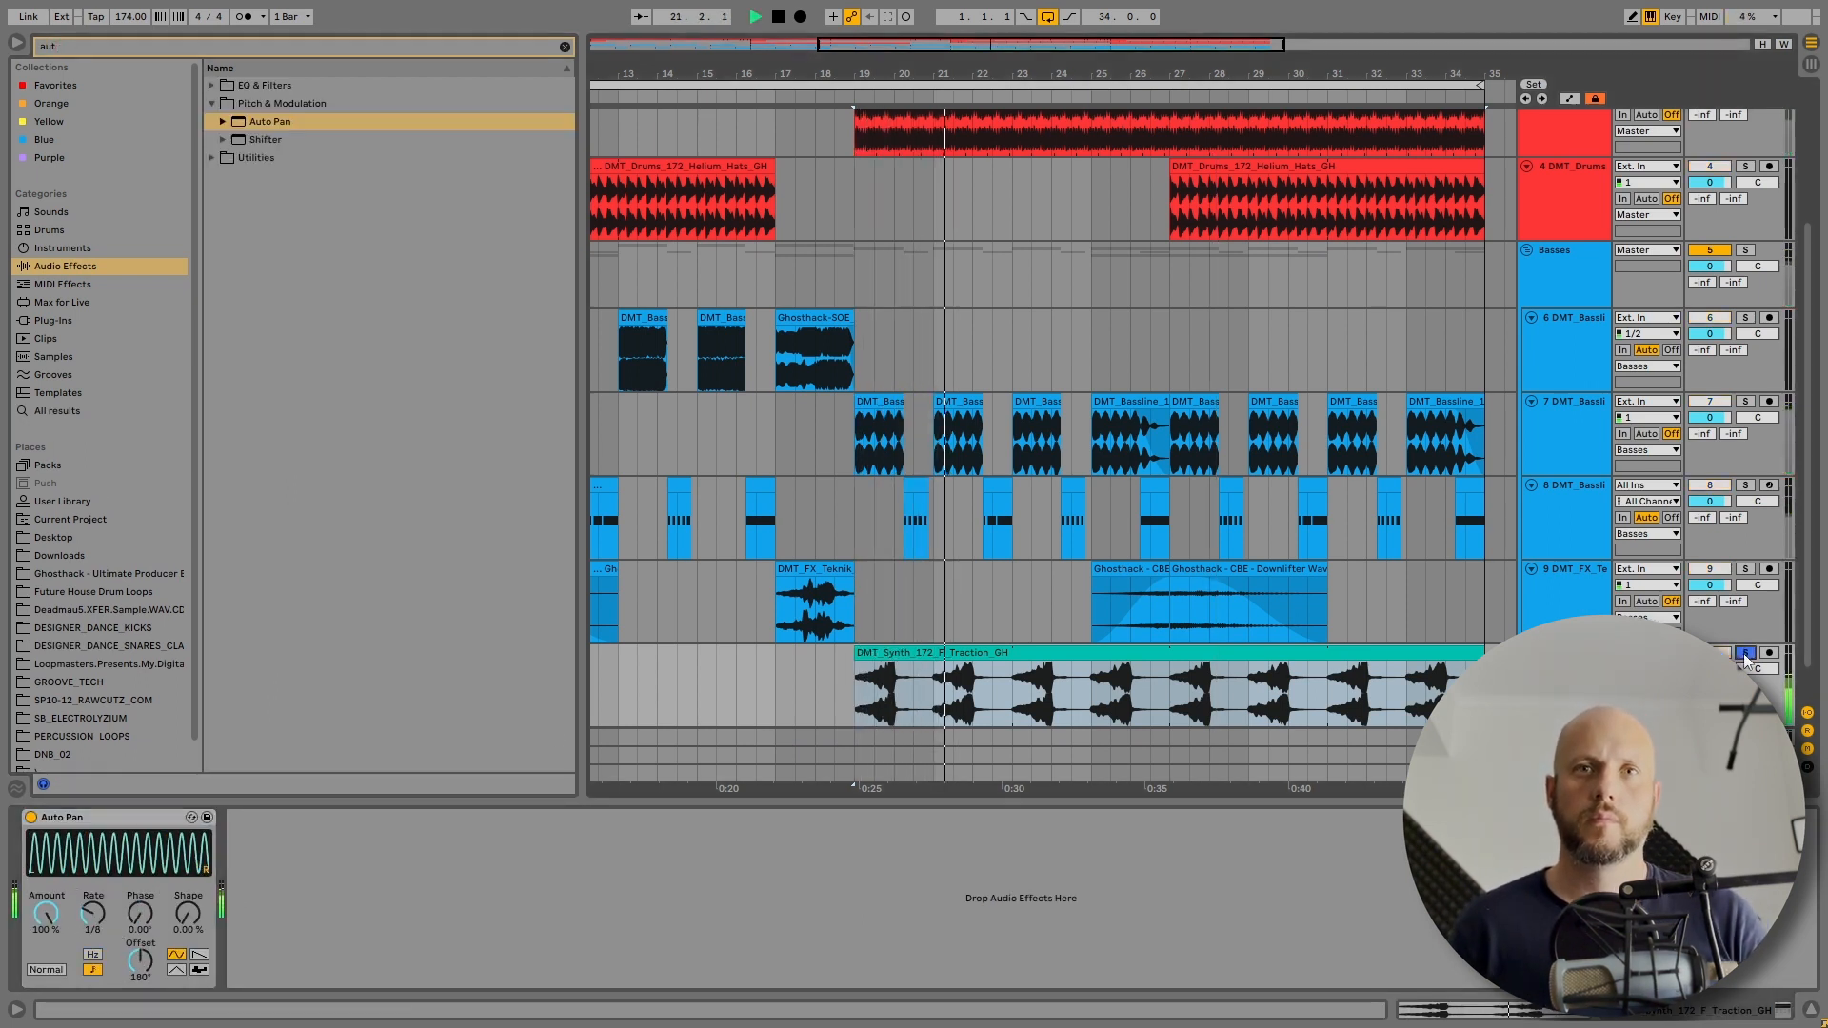
key("space")
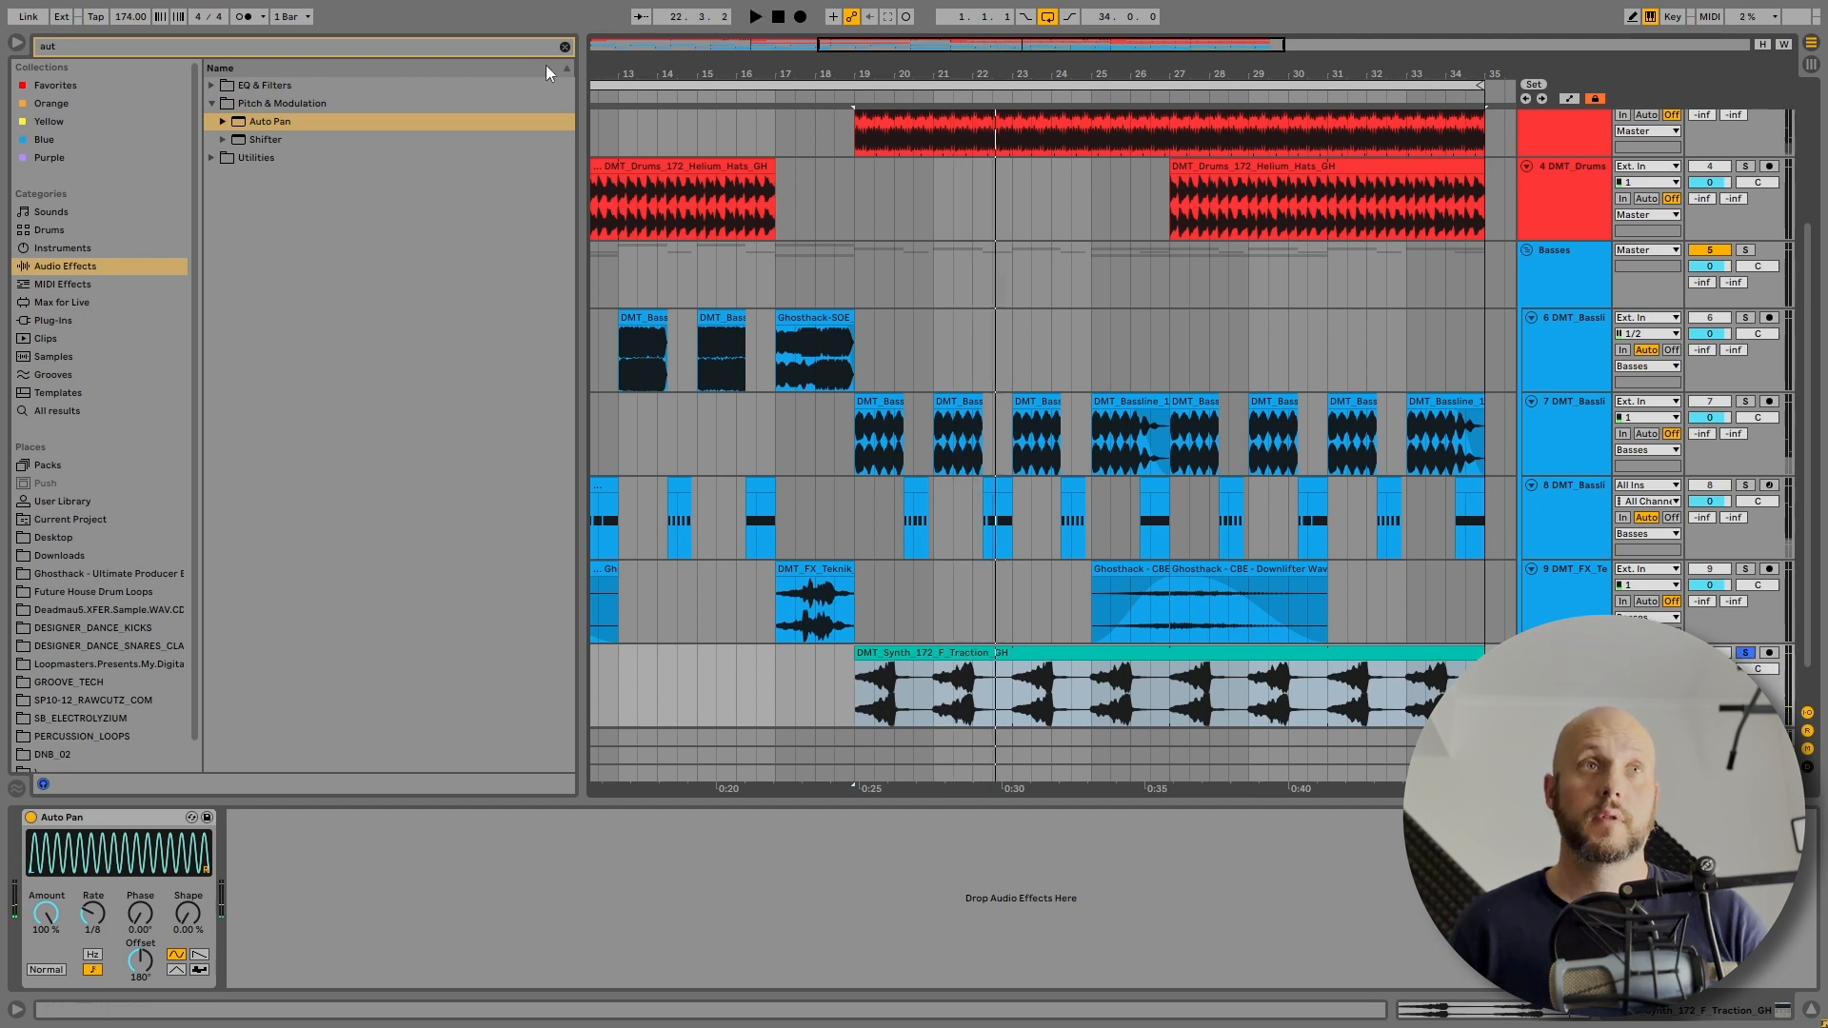
left_click(565, 47)
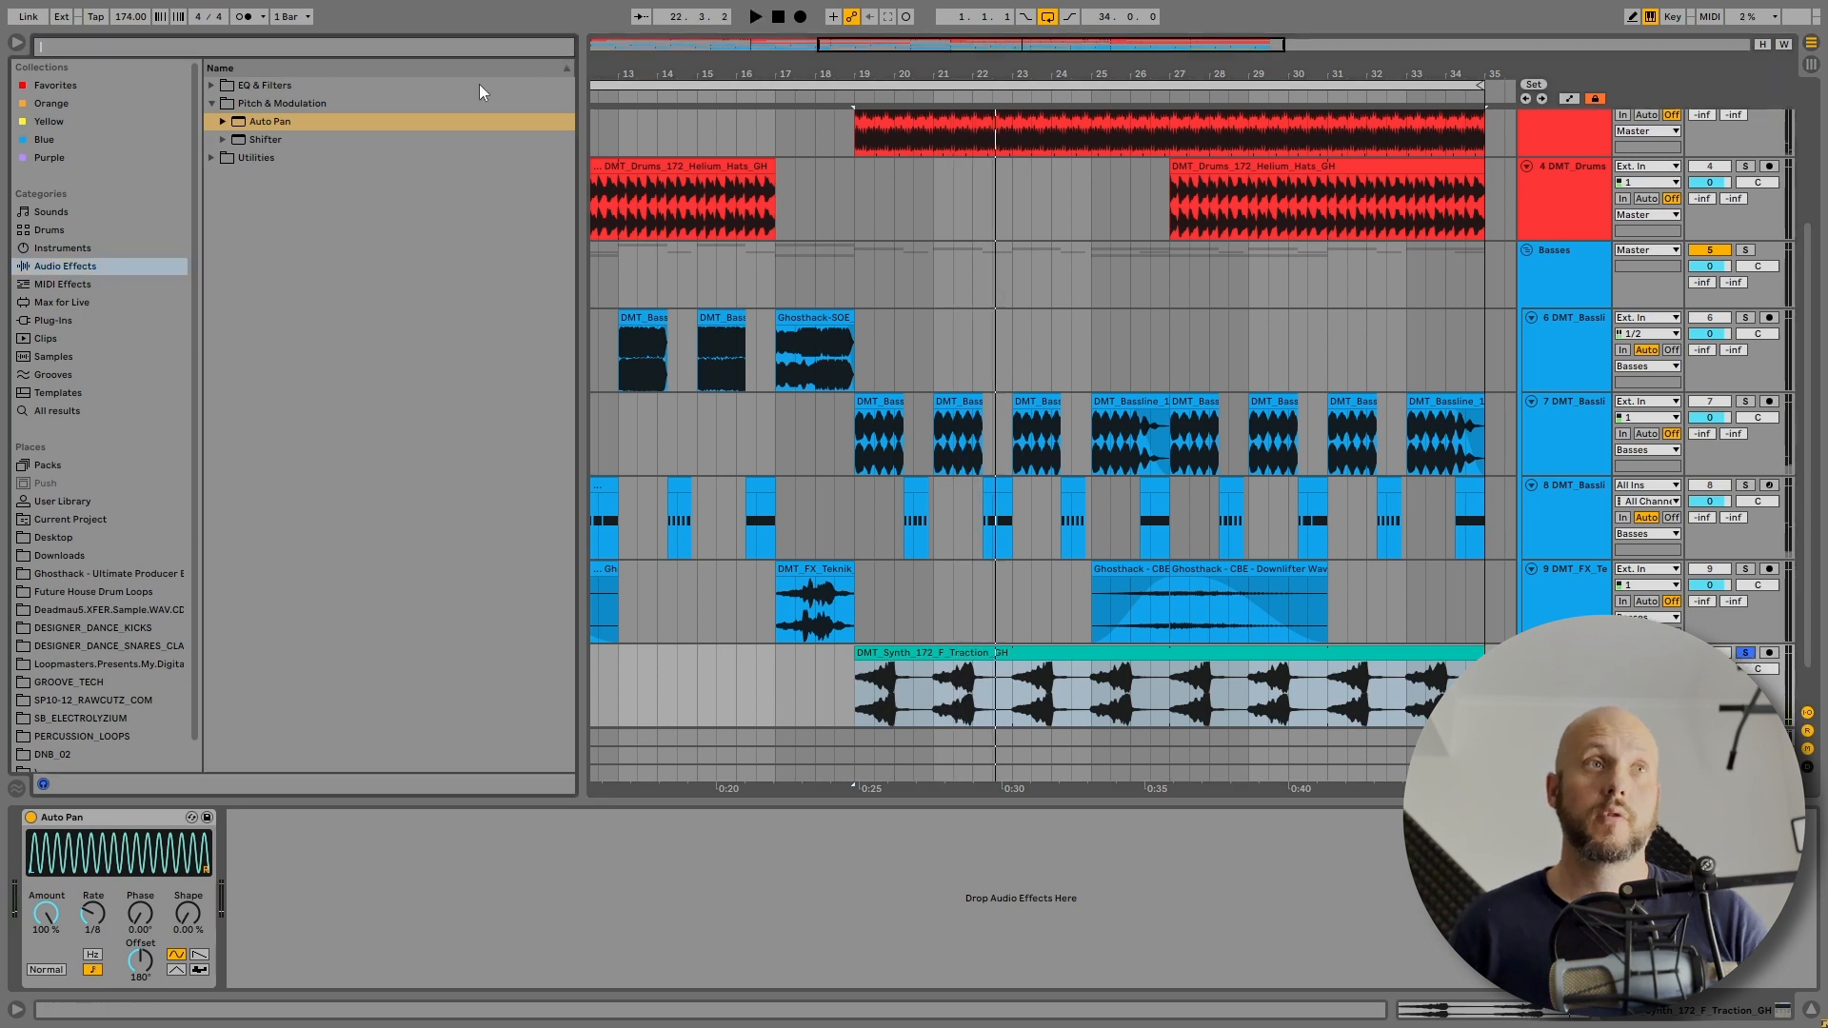
double_click(266, 339)
key("space")
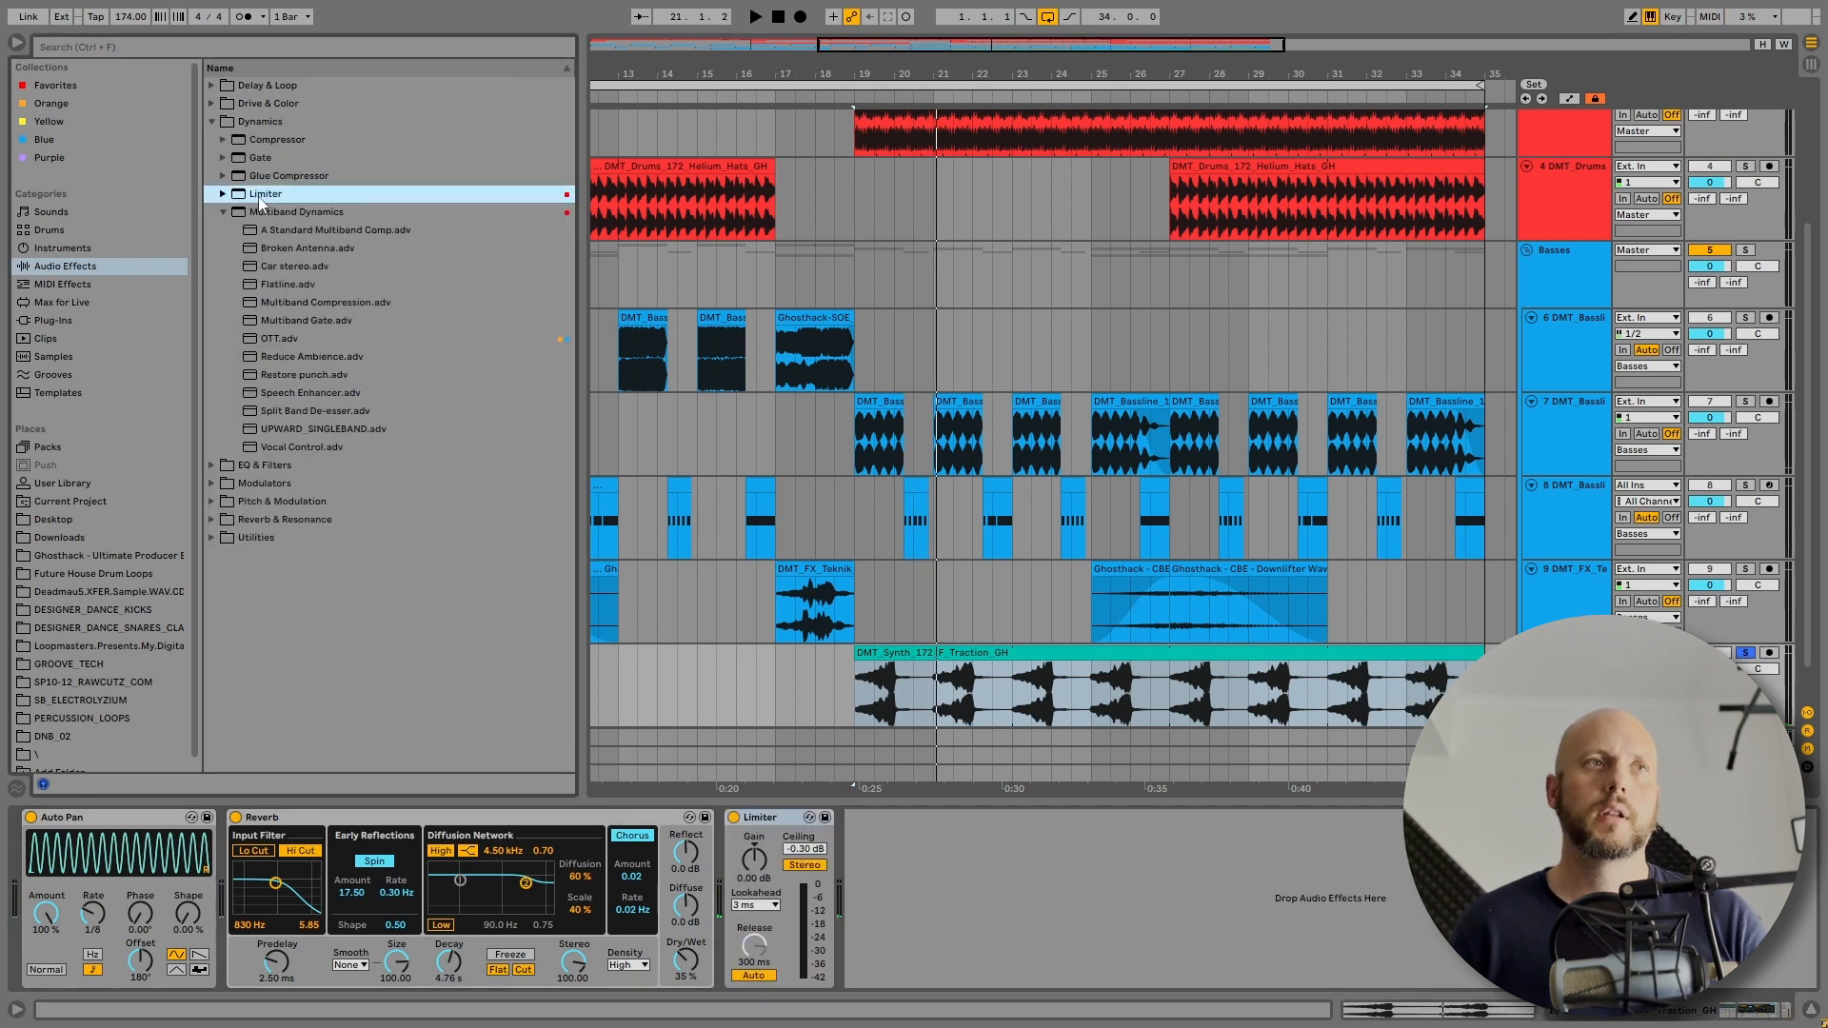
- Add EQ Eight ahead of Auto Pan on the synth track with a low cut and 1.61 dB boost, and play the full mix from bar 17
left_click(211, 141)
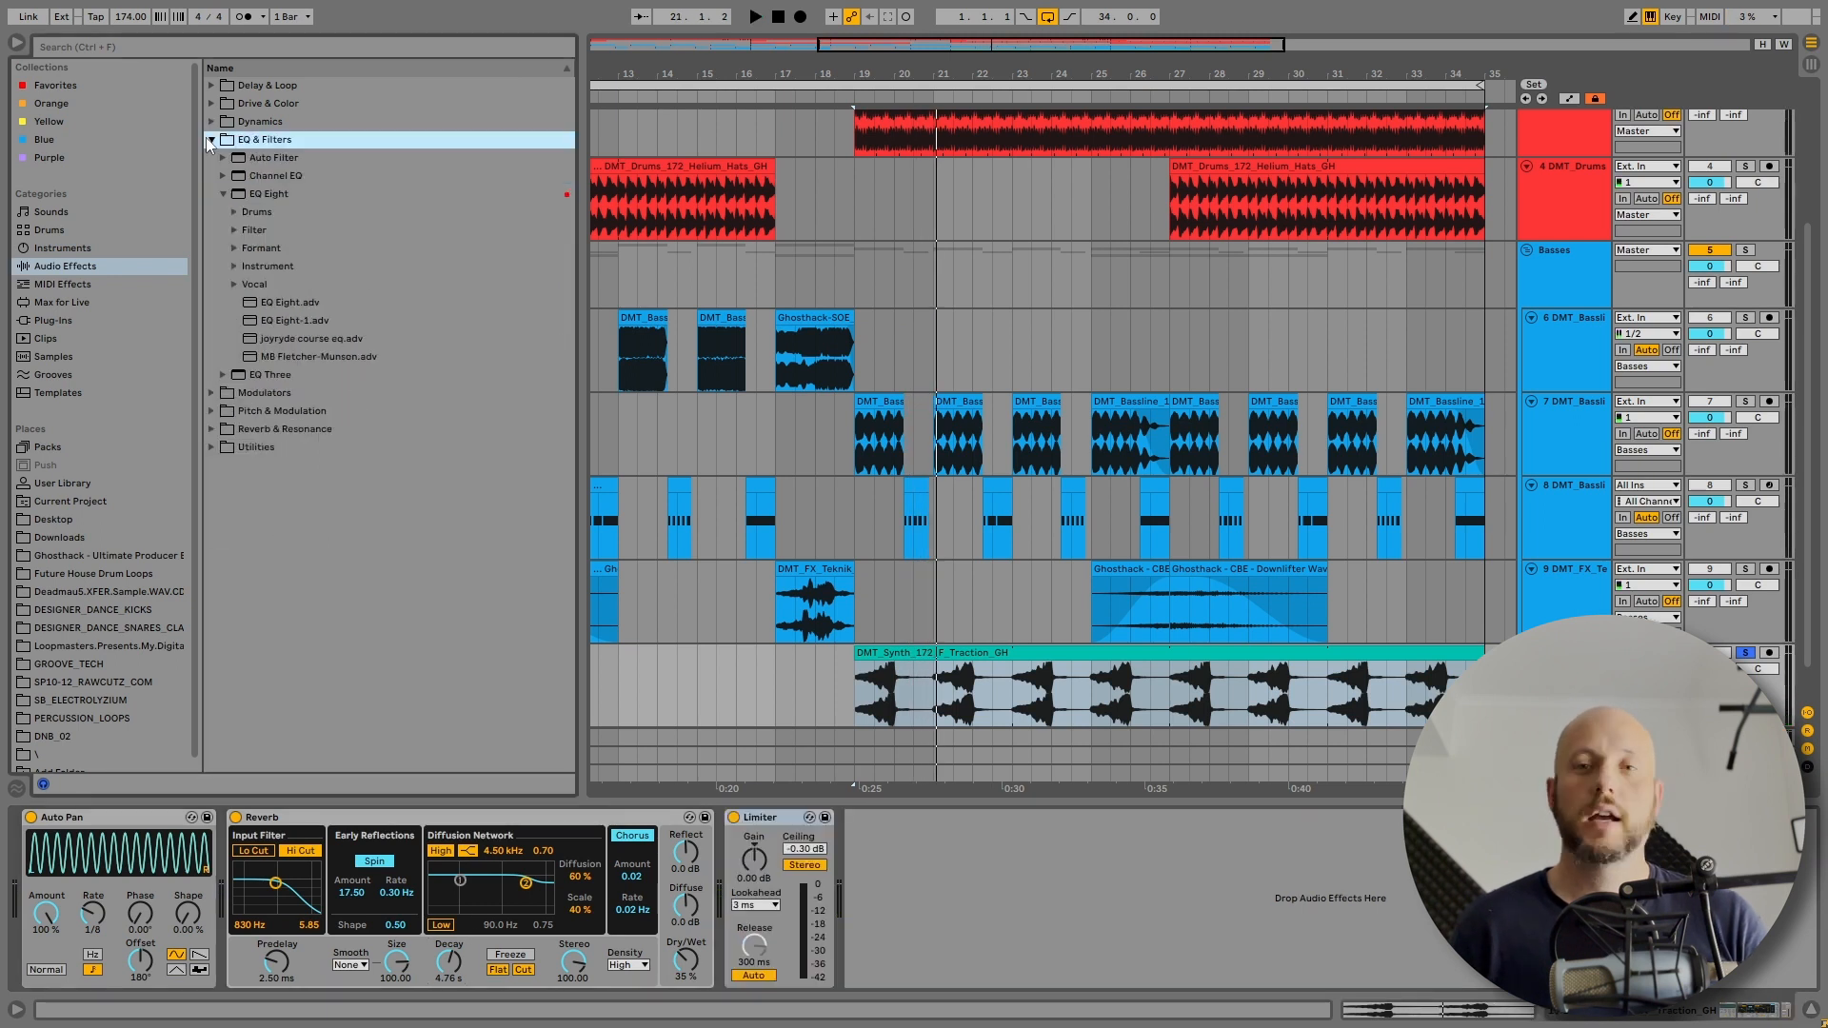
double_click(269, 193)
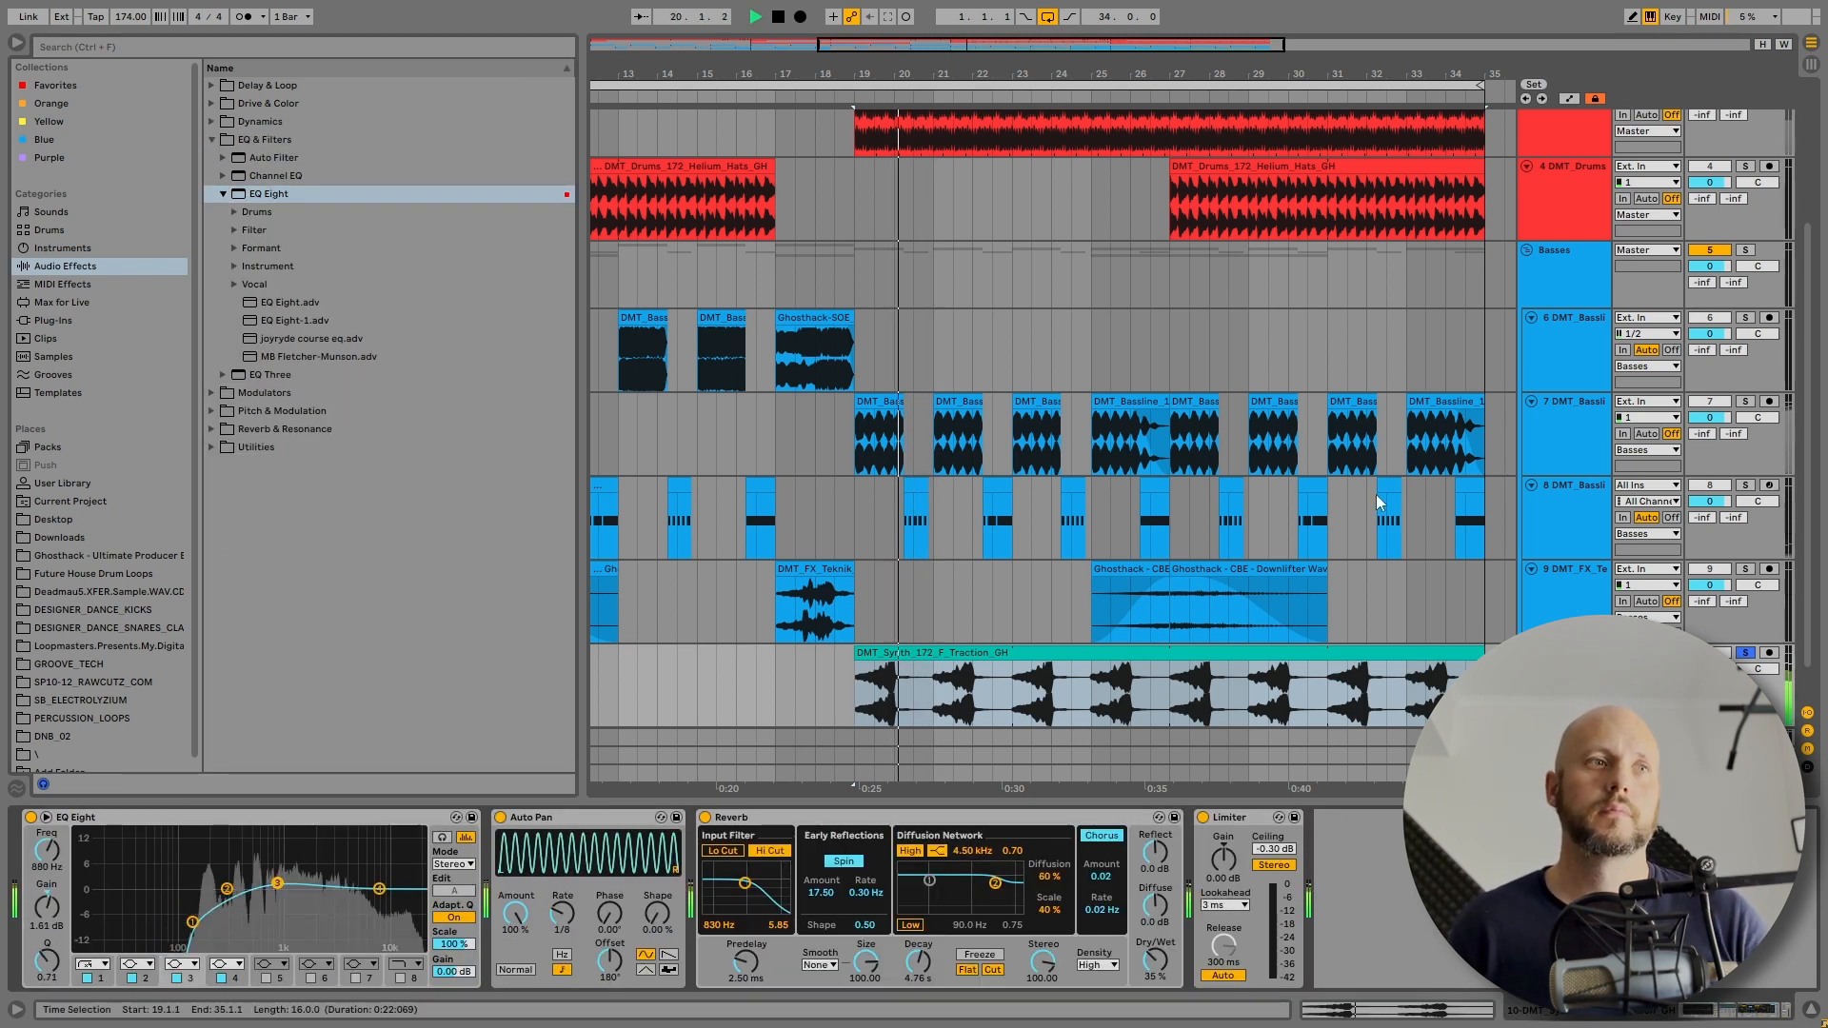
left_click(775, 661)
key("space")
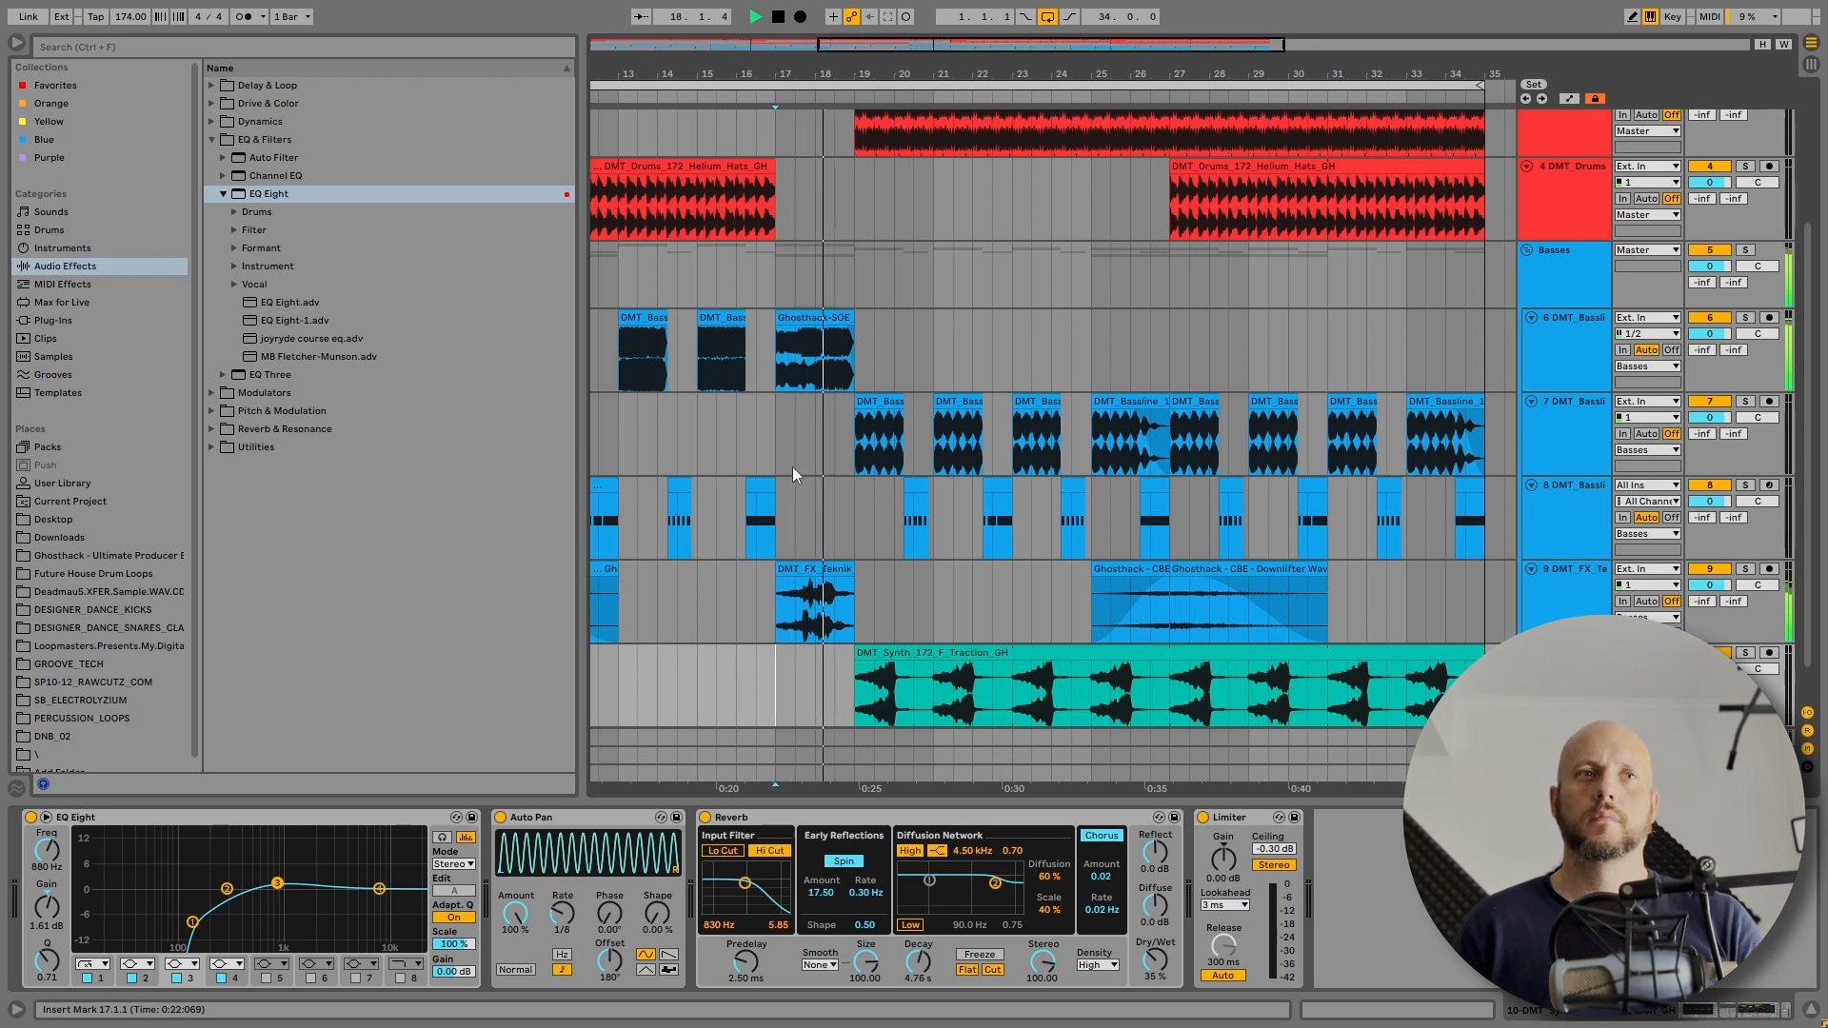
- Review all drum, bass, FX and synth tracks of the arrangement during playback of the second section
left_click(16, 43)
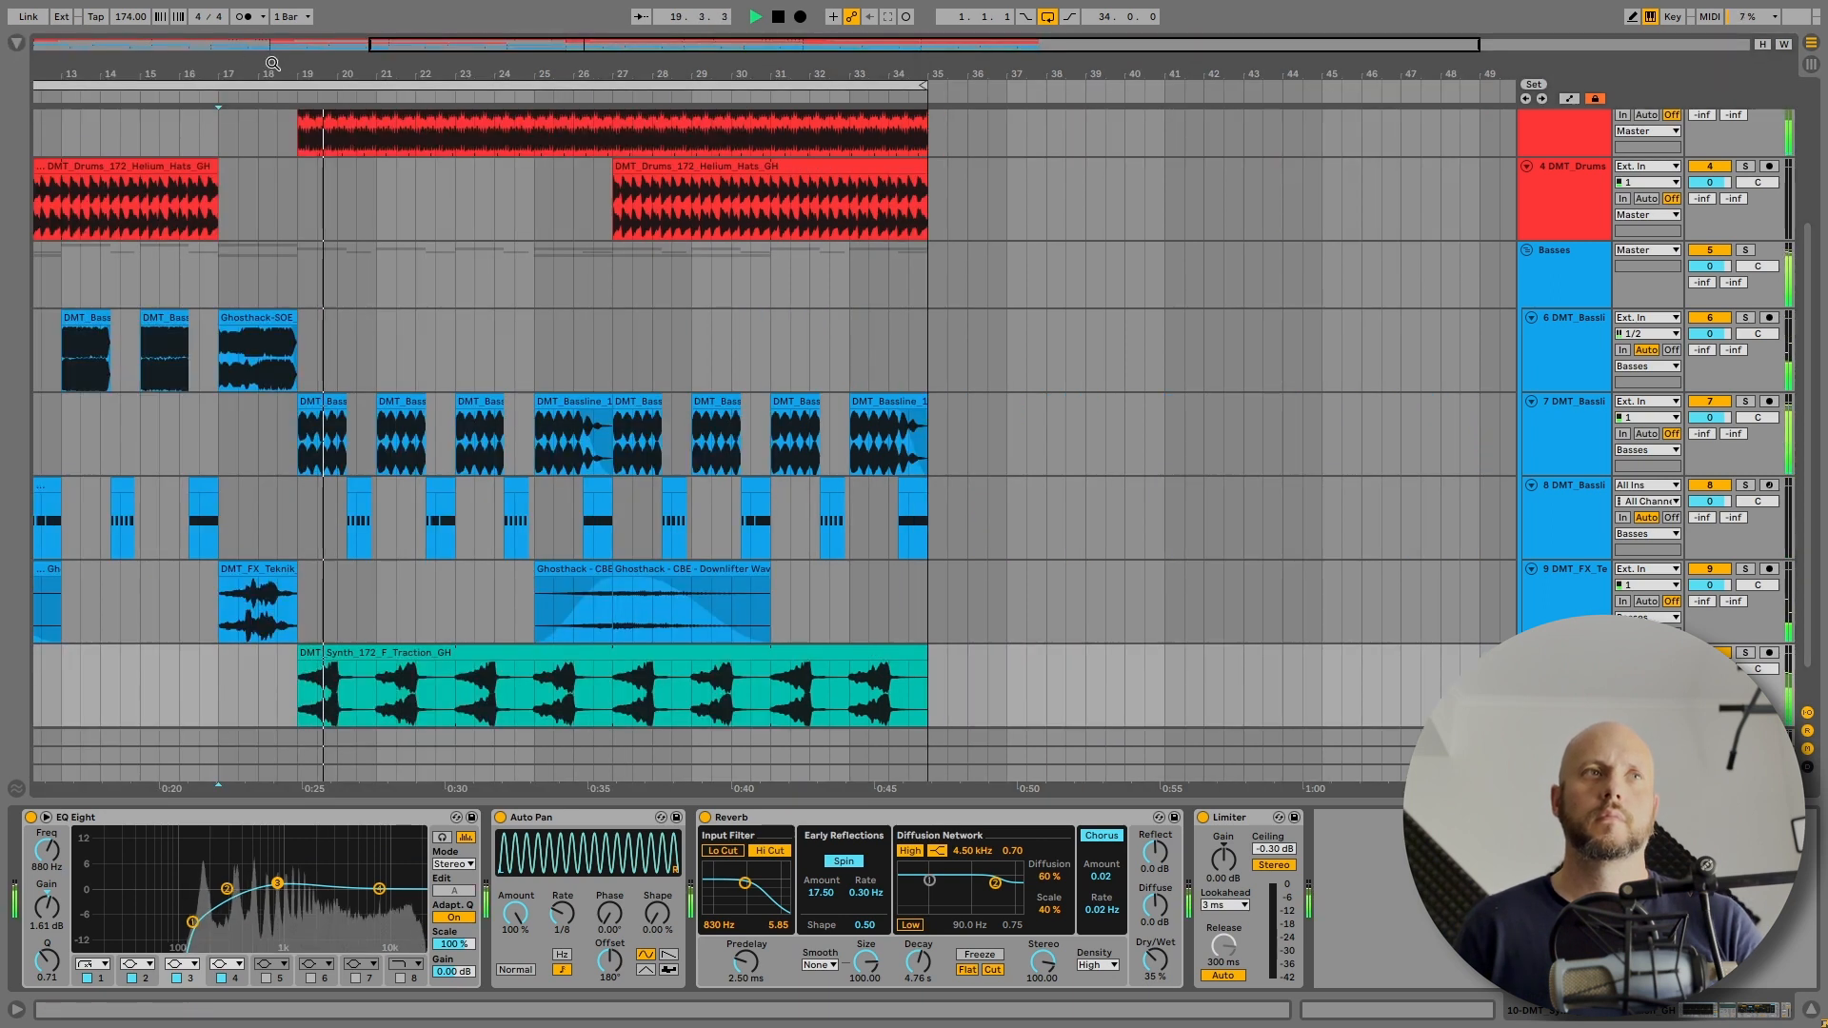
left_click_drag(289, 69, 389, 53)
scroll(845, 396, "down", 2)
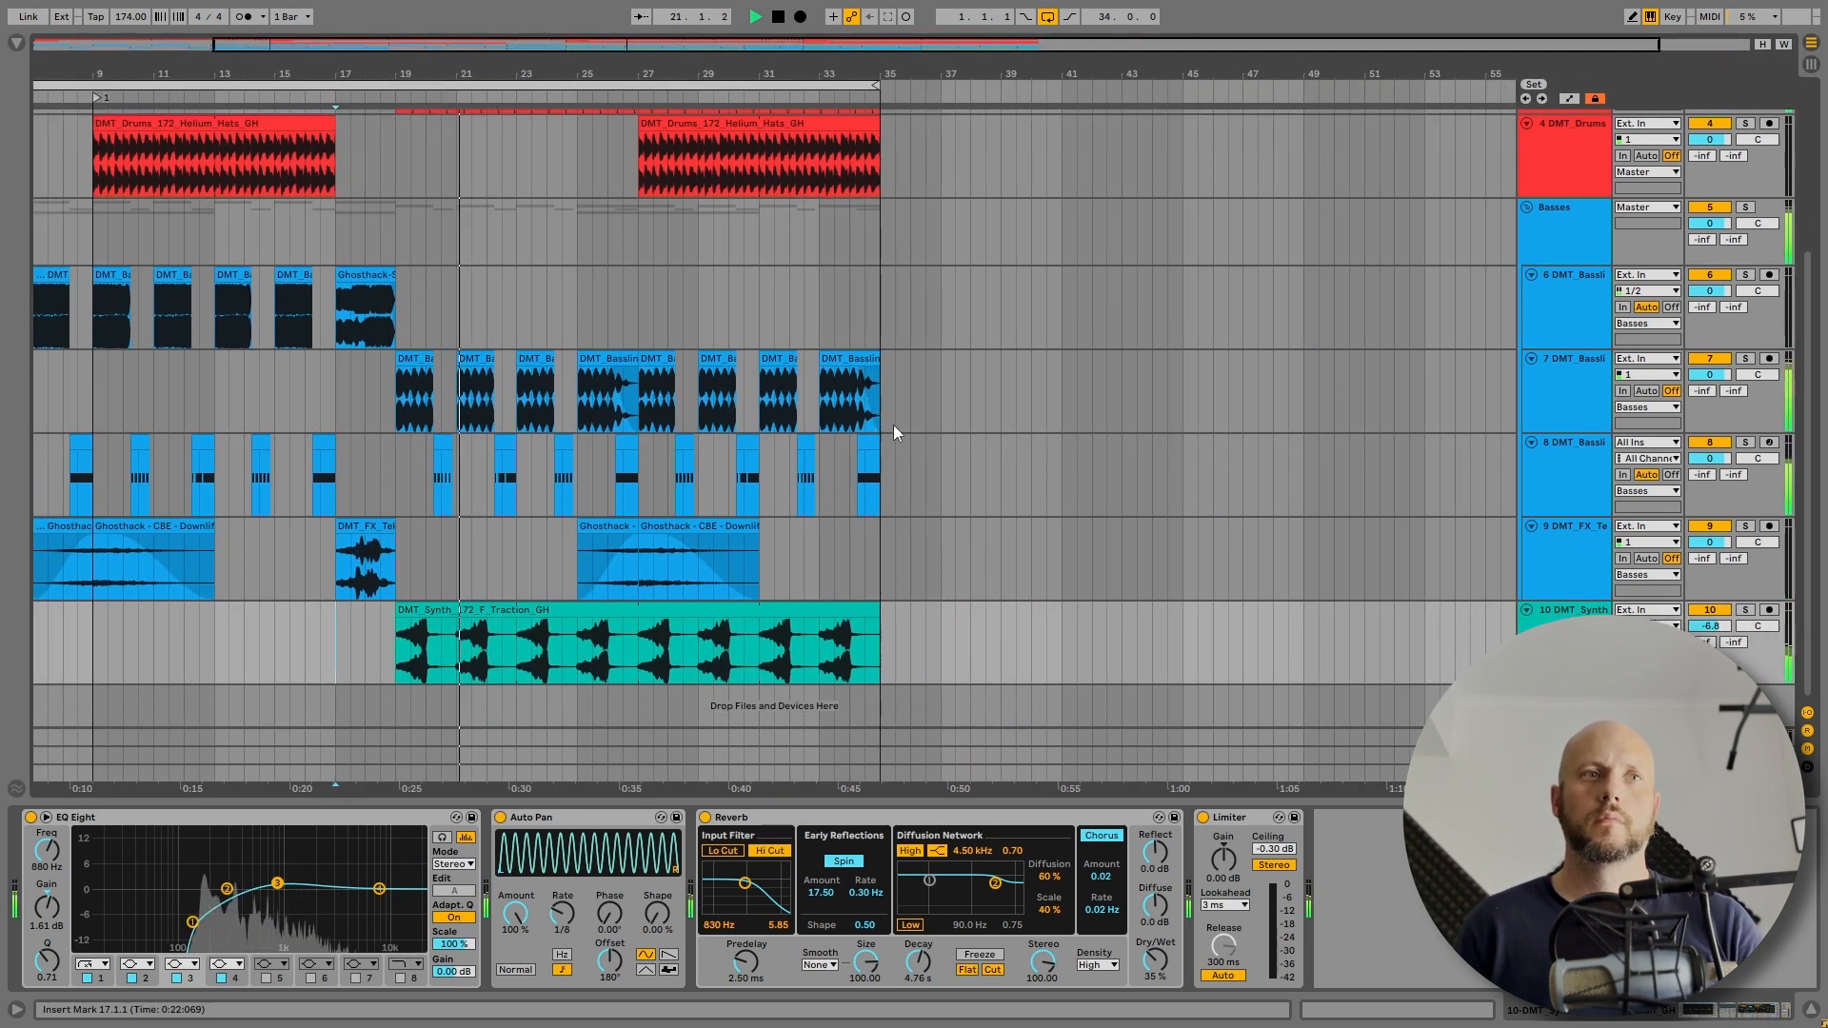
left_click(1808, 1010)
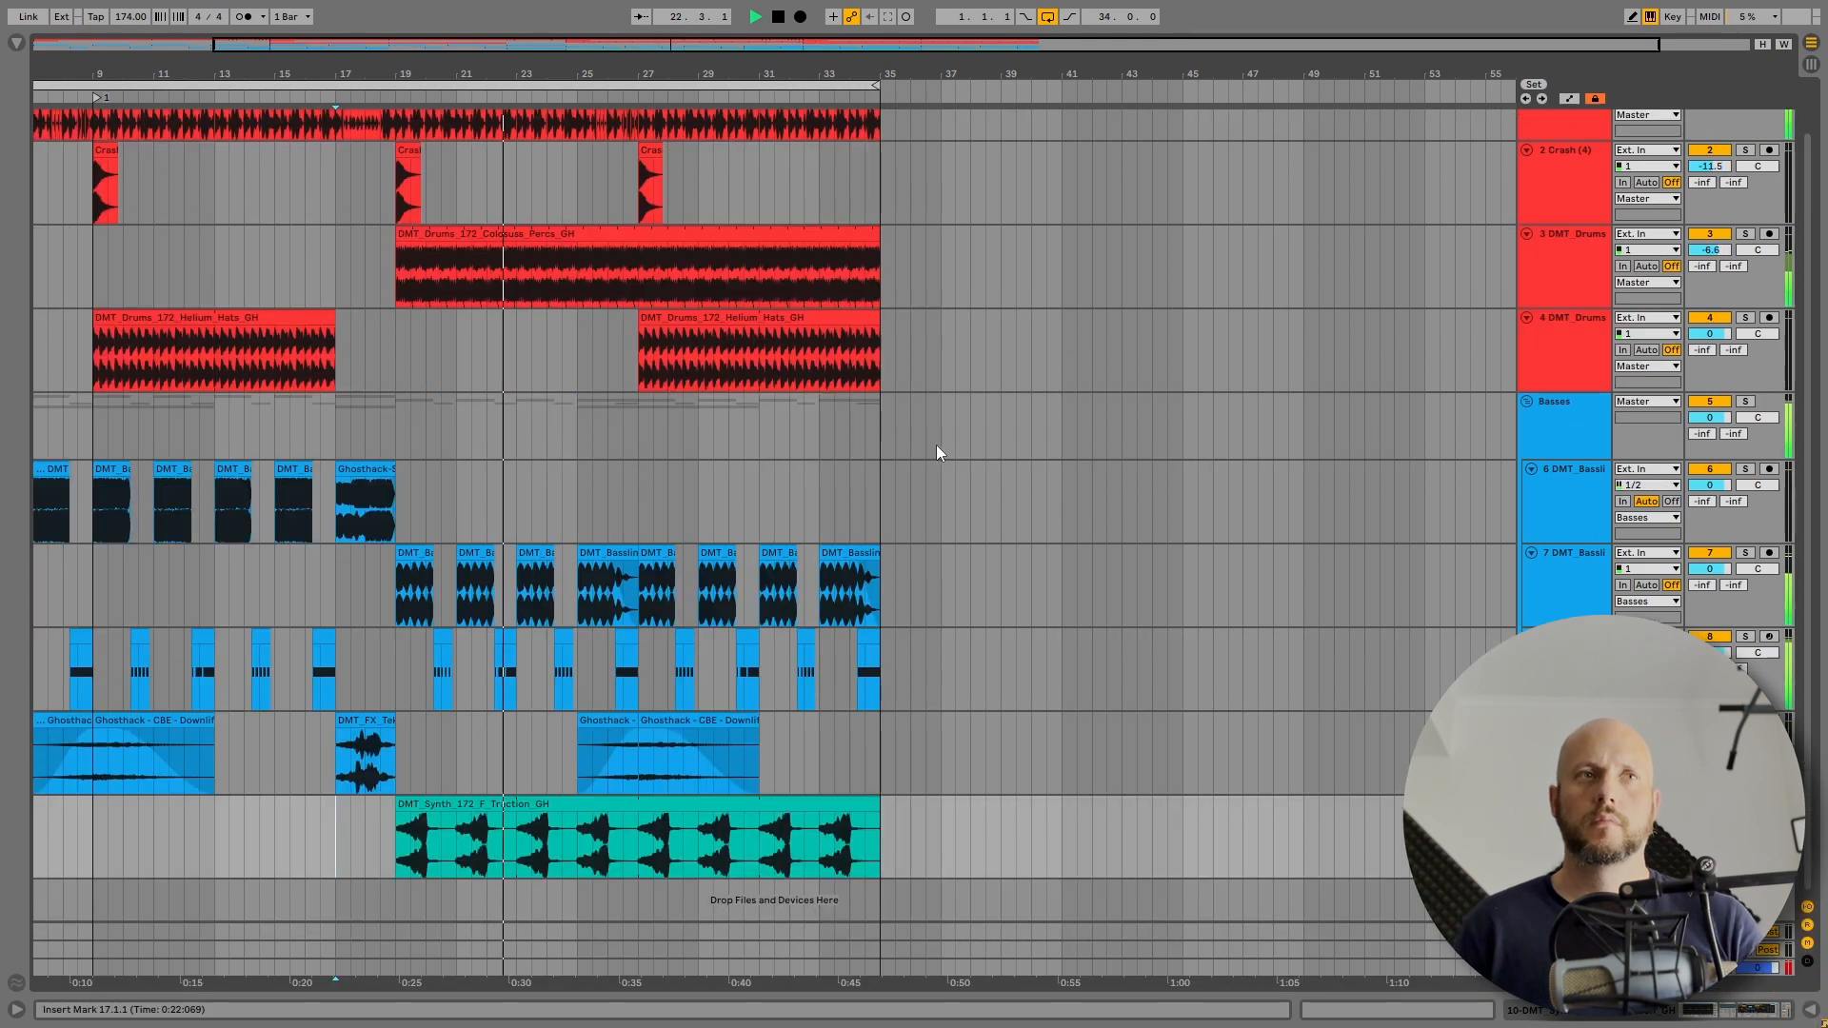
scroll(933, 448, "up", 1)
scroll(933, 455, "down", 2)
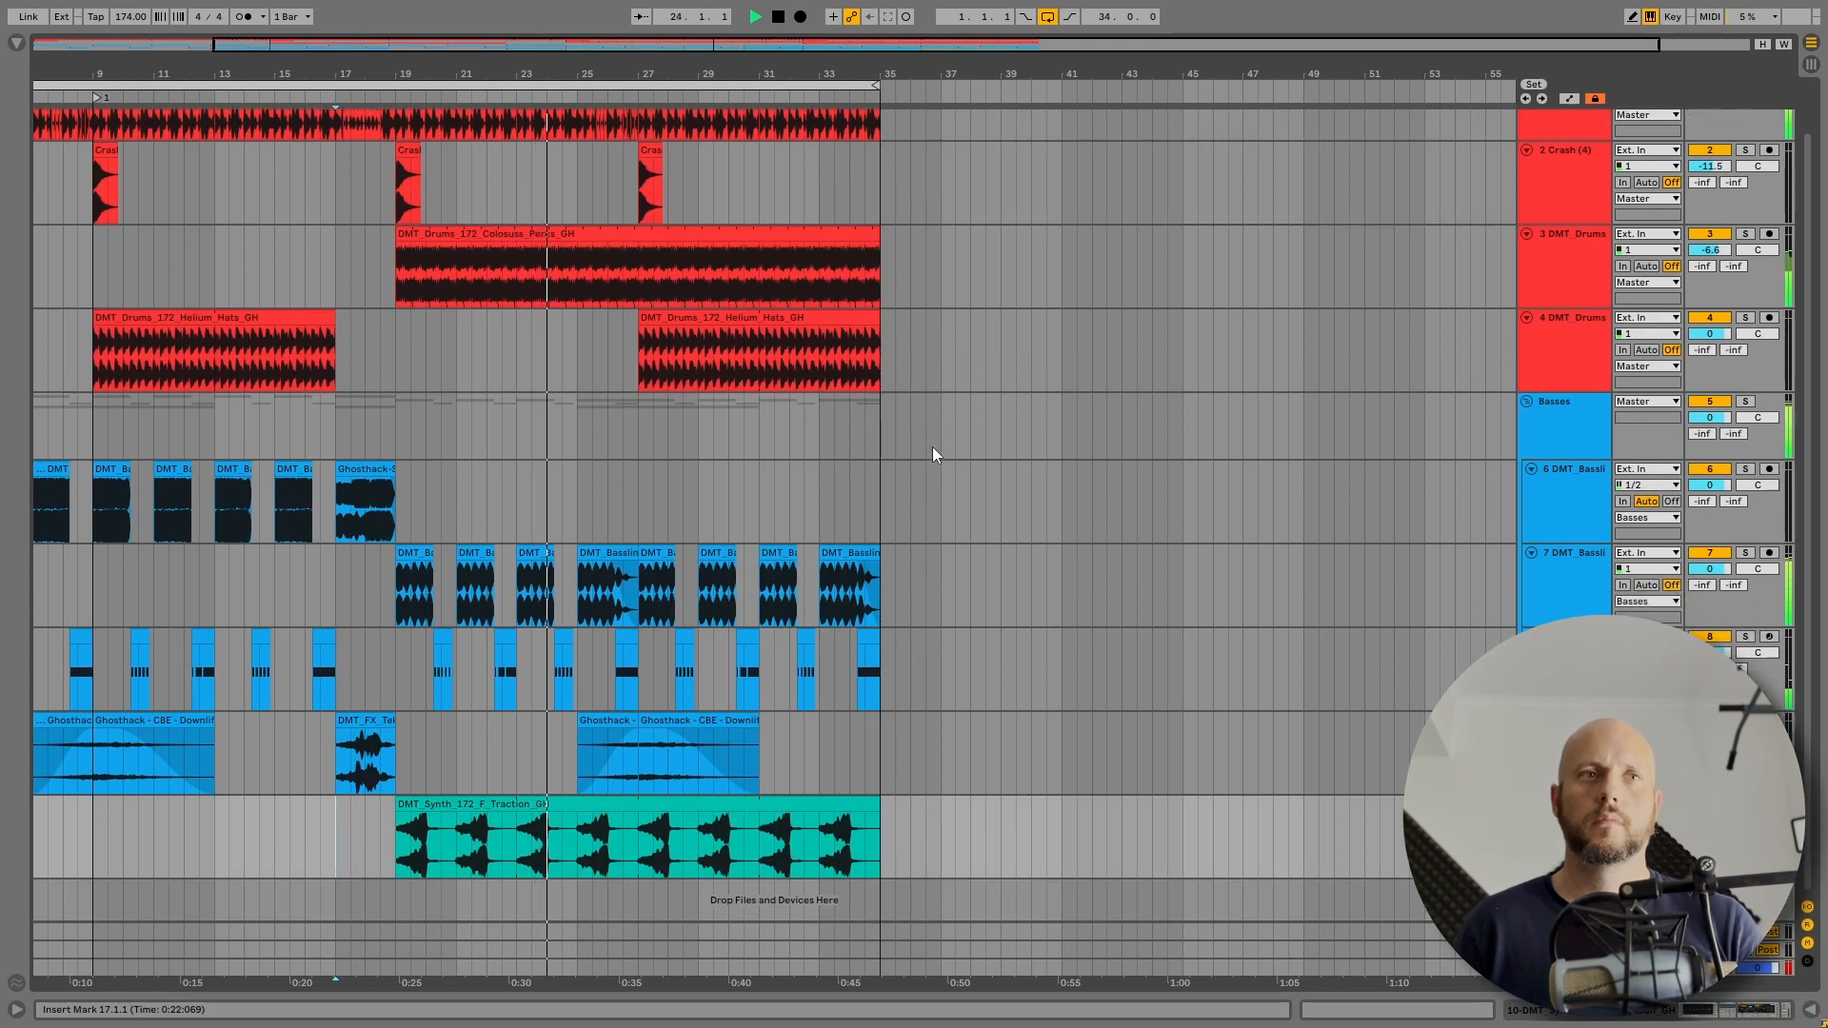
scroll(932, 449, "up", 1)
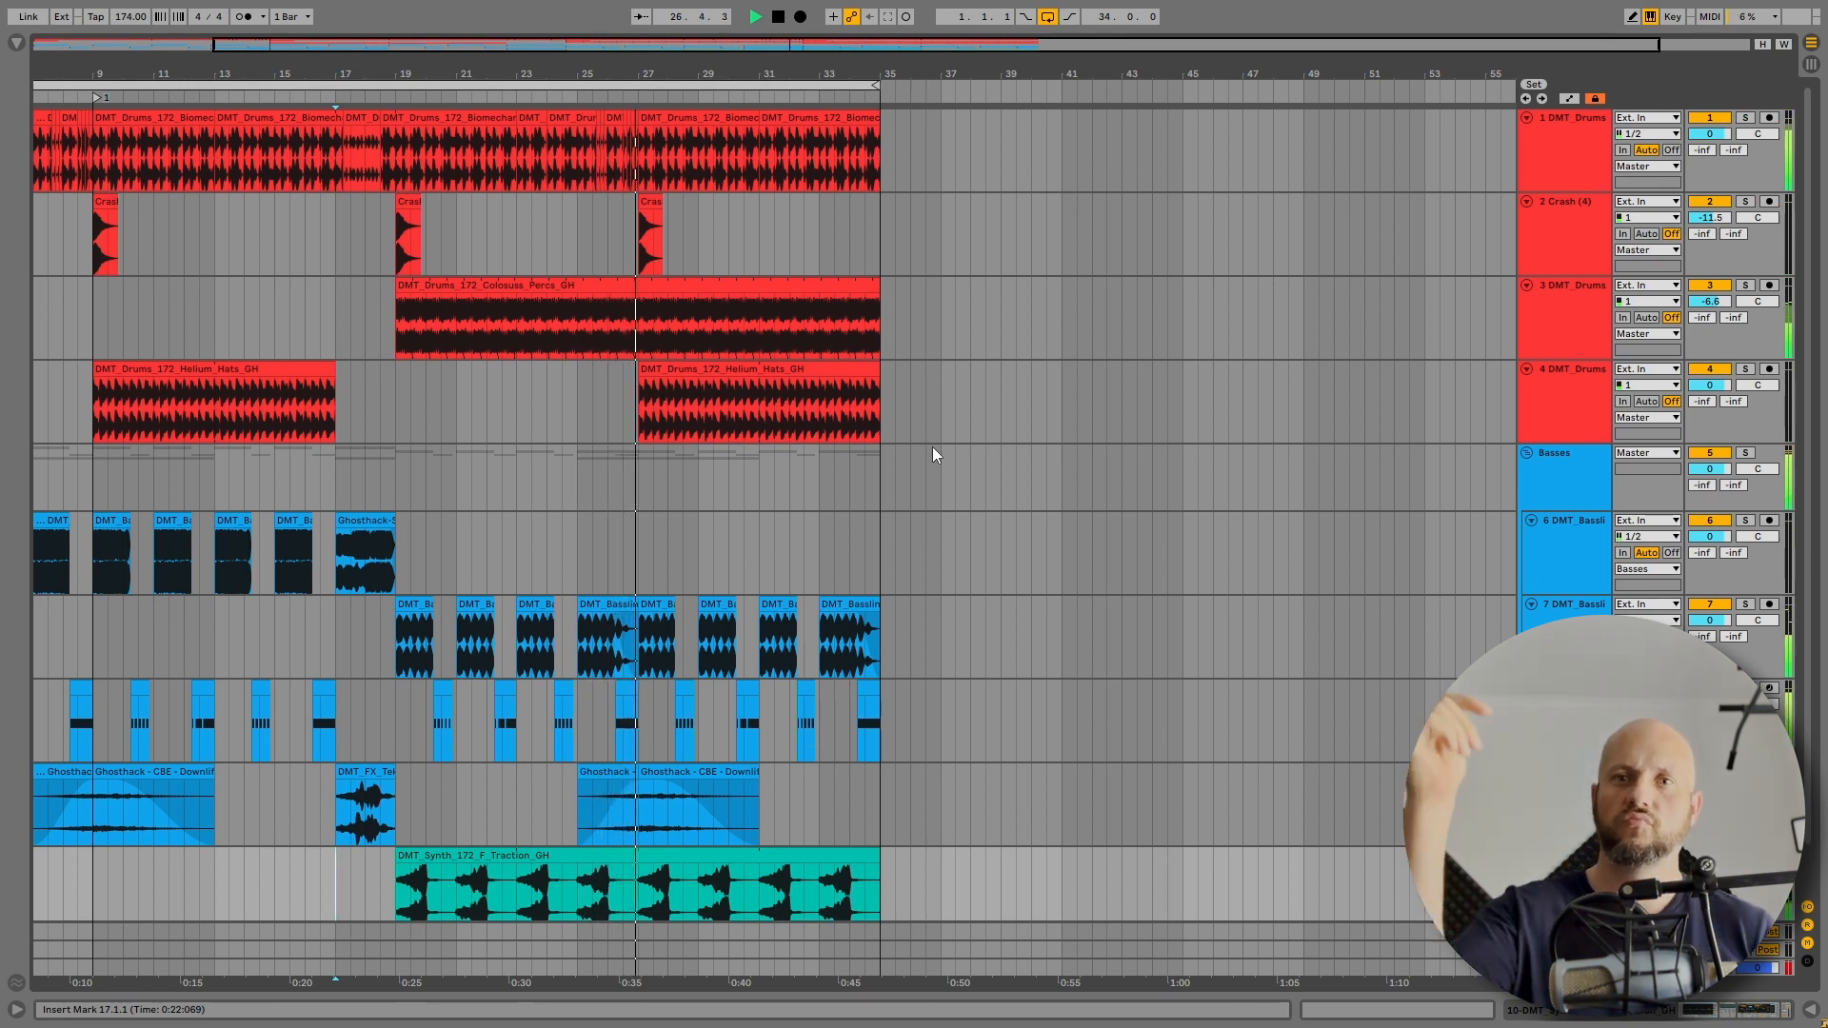
scroll(933, 455, "down", 3)
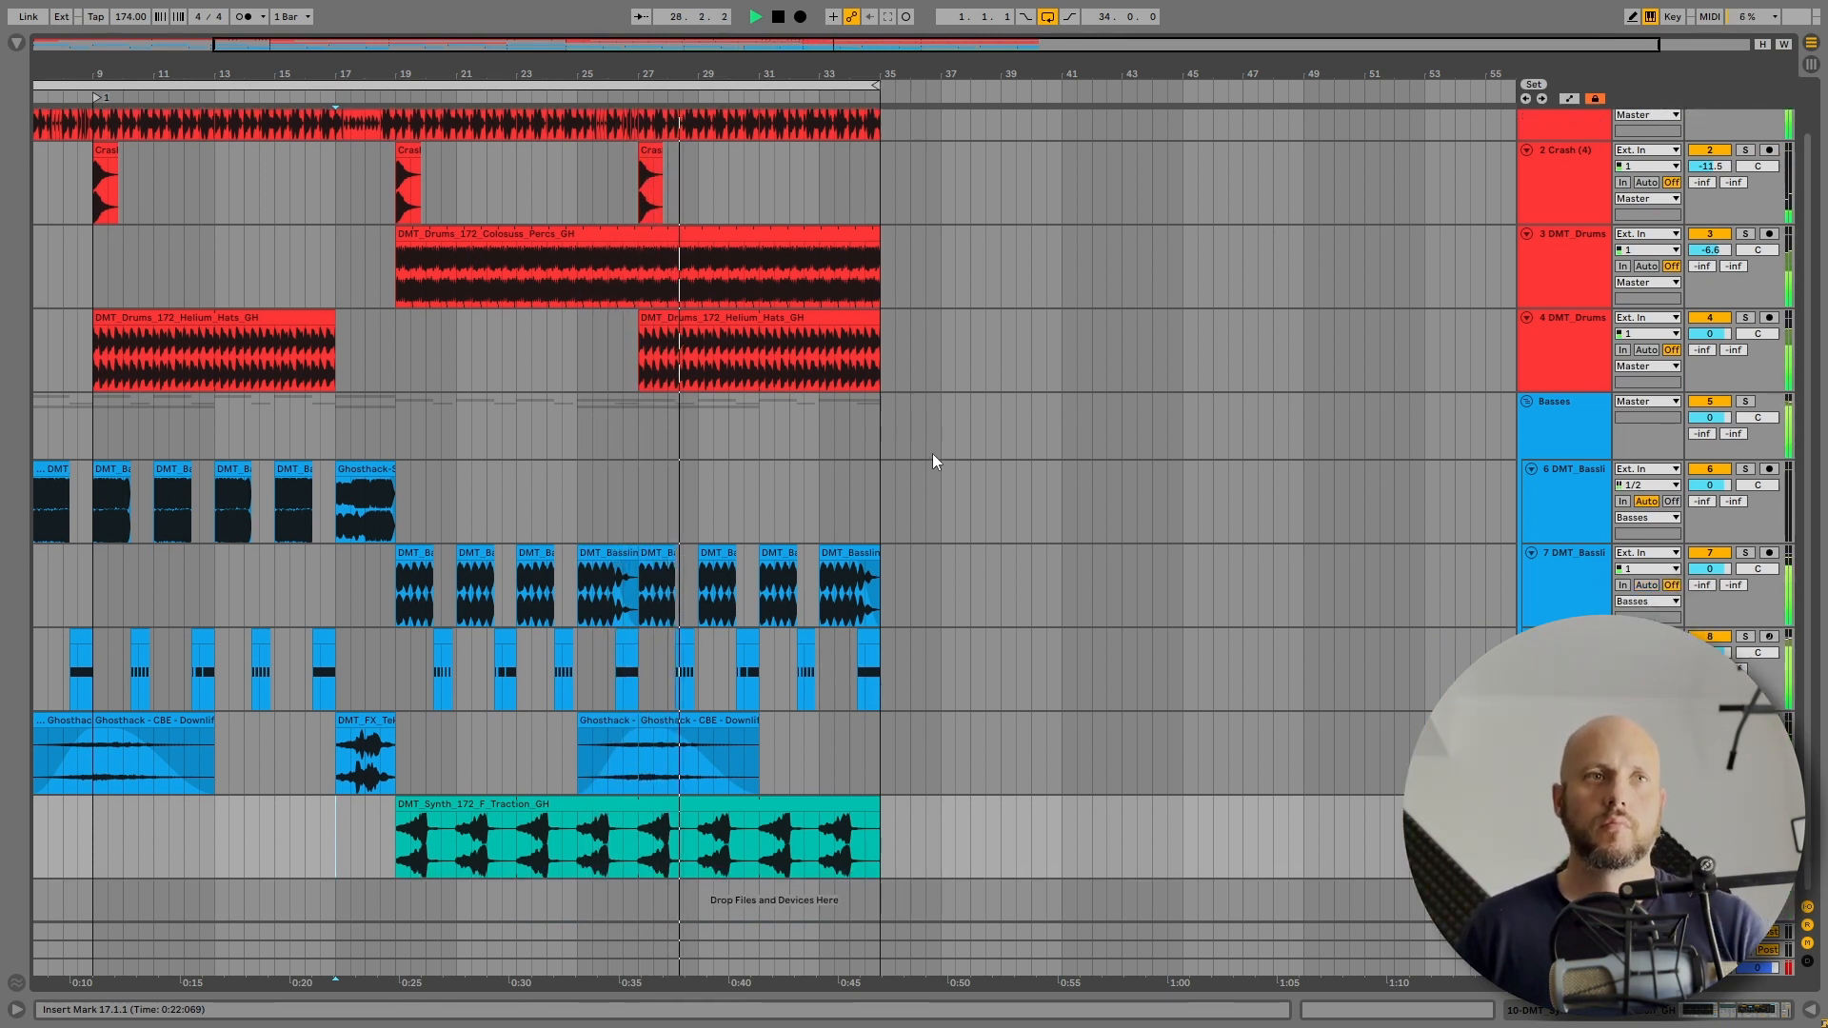
- Audition the 172 BPM bassline loops in F from the Ghosthack Dark Matter pack
left_click(1559, 355)
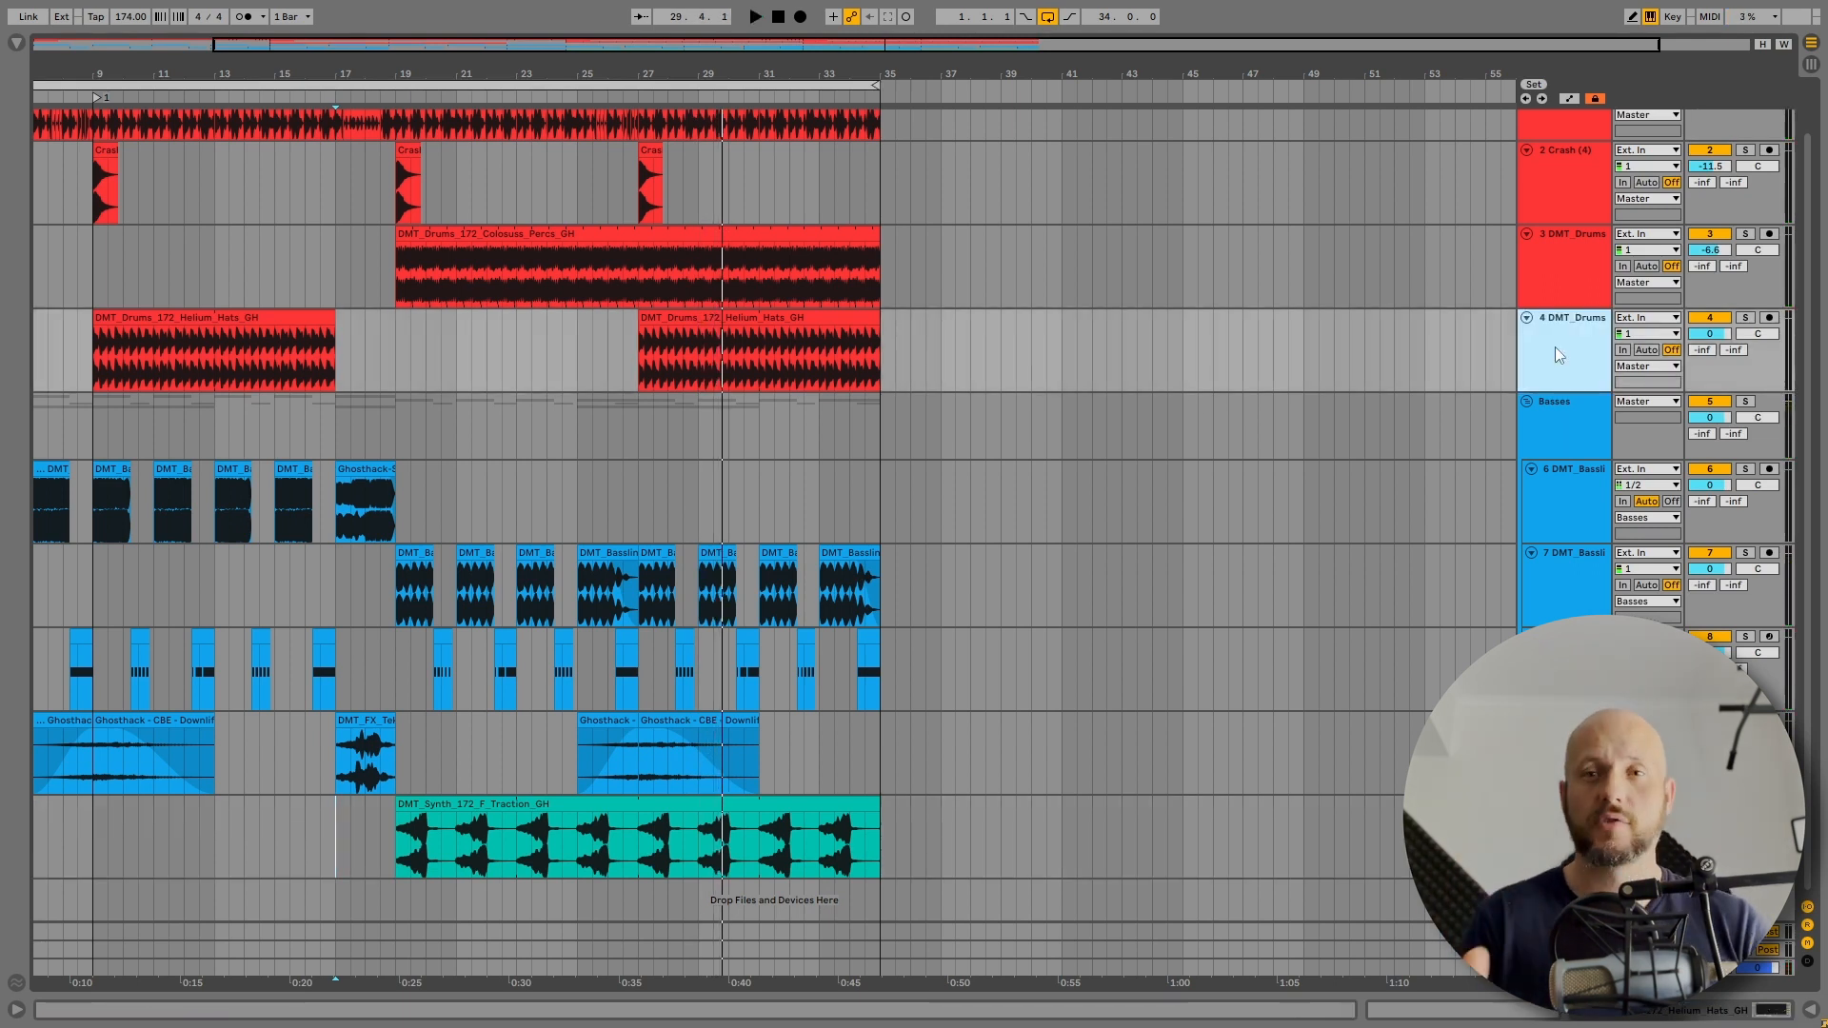
left_click(17, 43)
left_click(120, 560)
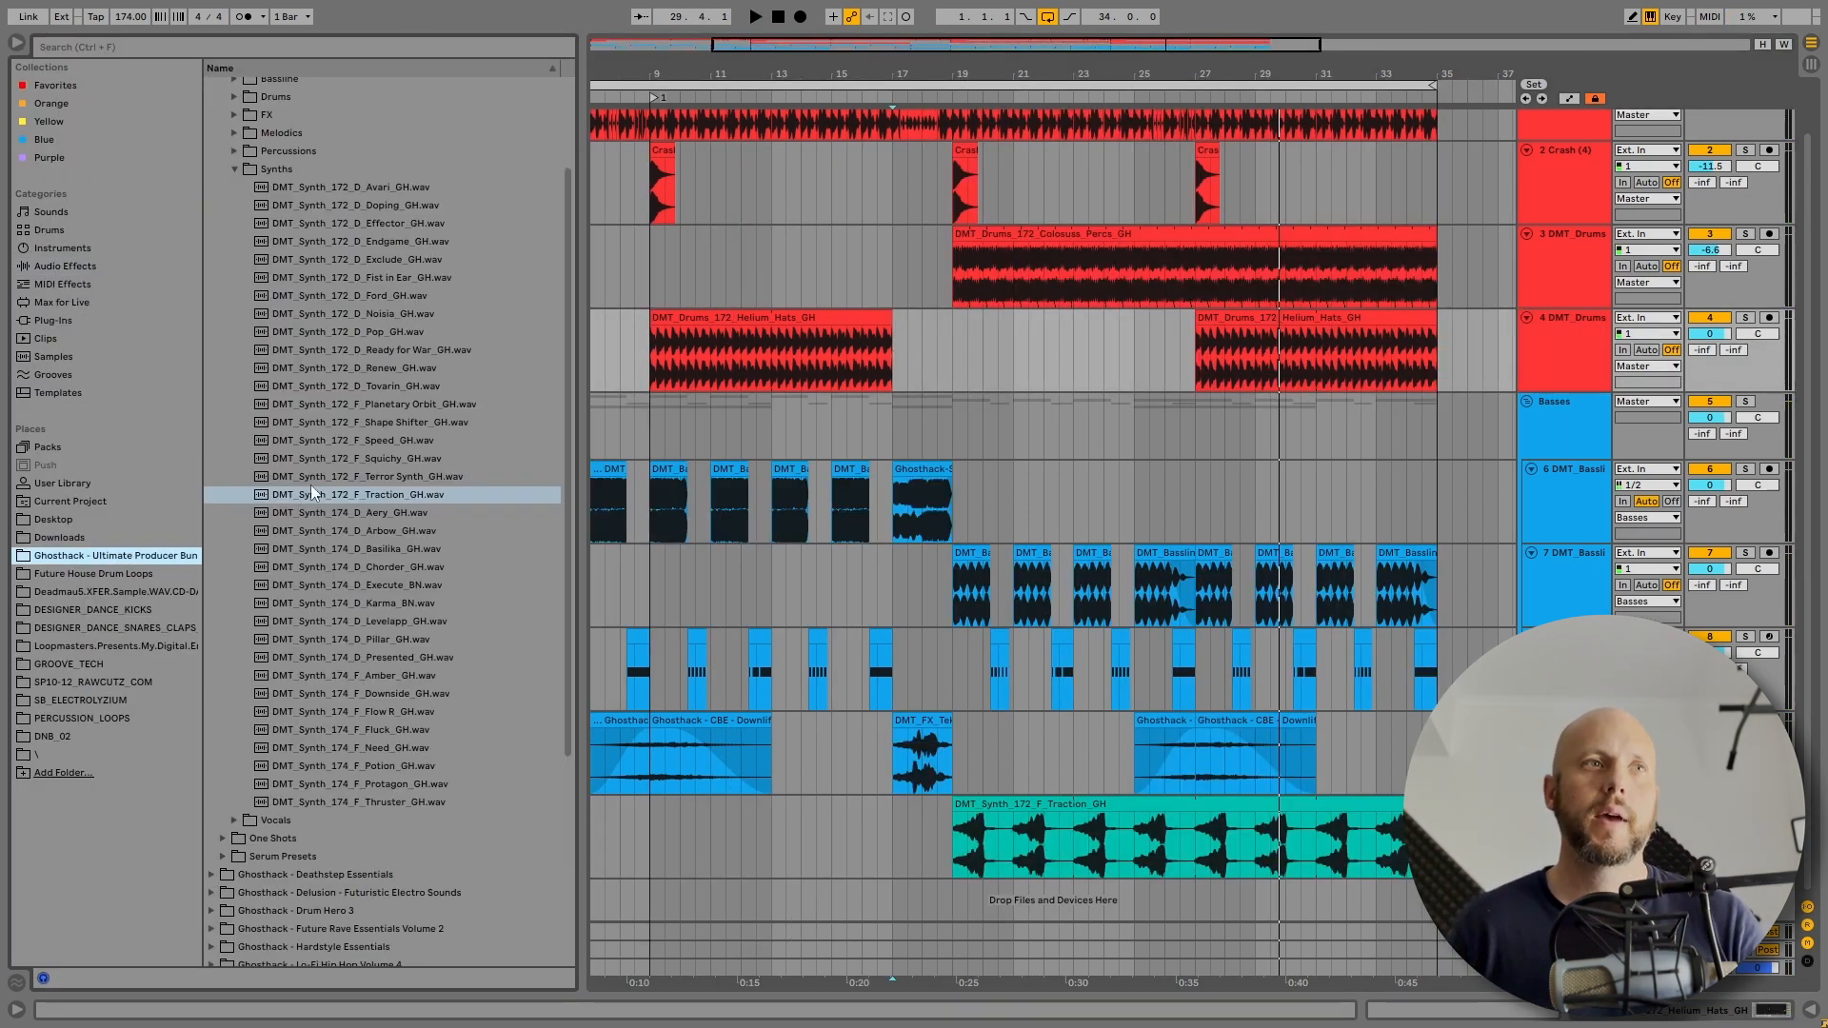
scroll(312, 491, "up", 3)
left_click(235, 194)
left_click(235, 193)
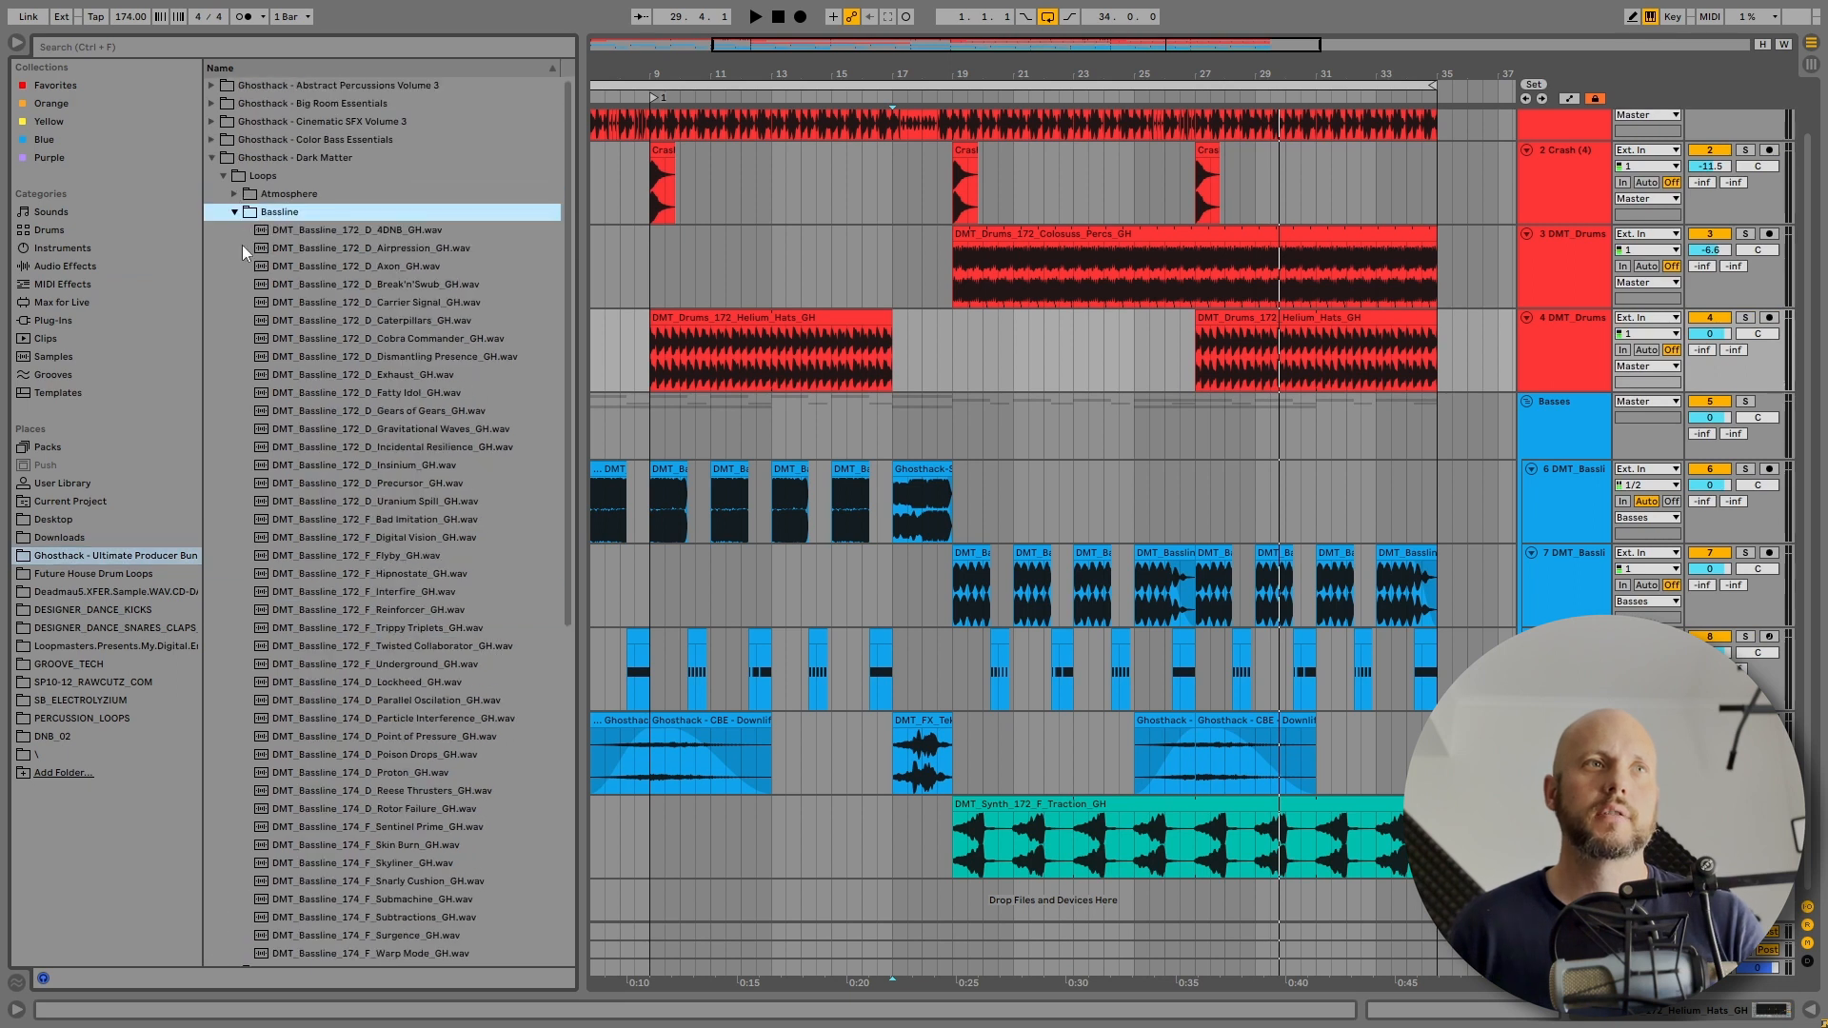
scroll(419, 424, "down", 2)
left_click(419, 424)
left_click(419, 478)
left_click(422, 515)
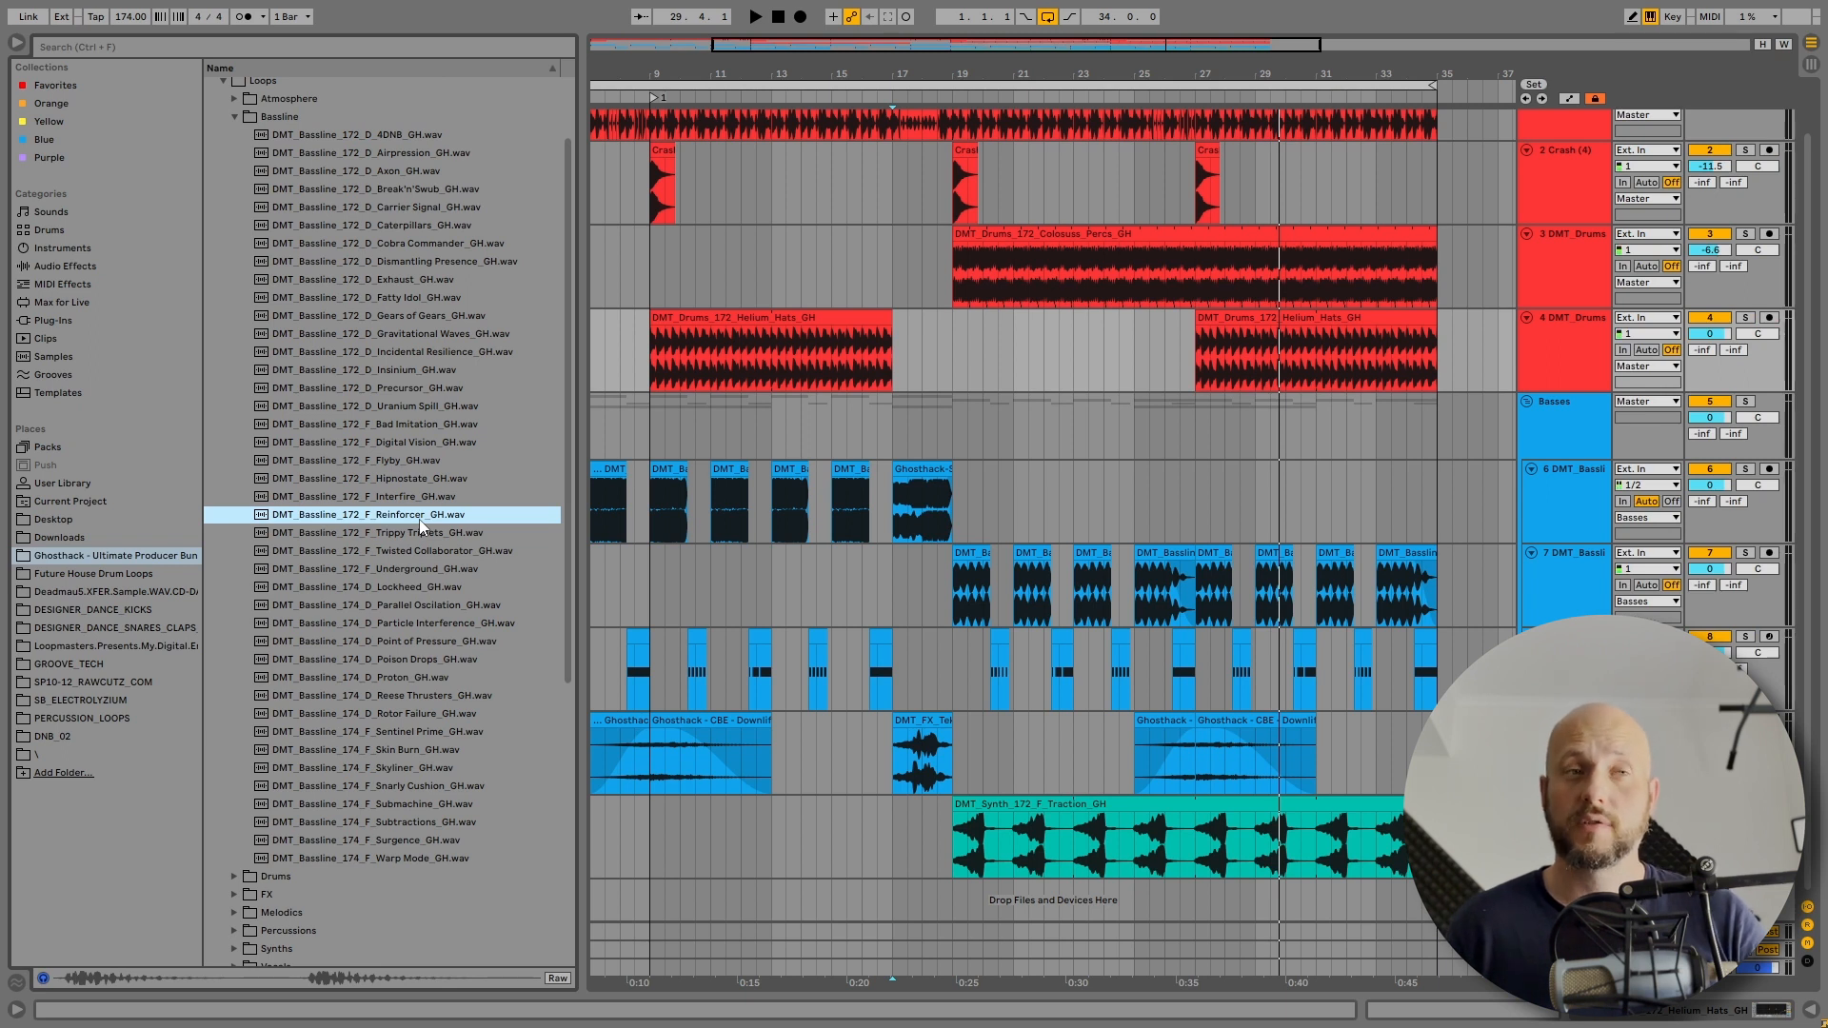
- Place the Bassline_172_F_Reinforcer loop from bar 19 to 35 on a new audio track and play it solo
left_click_drag(419, 519, 1034, 965)
left_click_drag(966, 883, 966, 886)
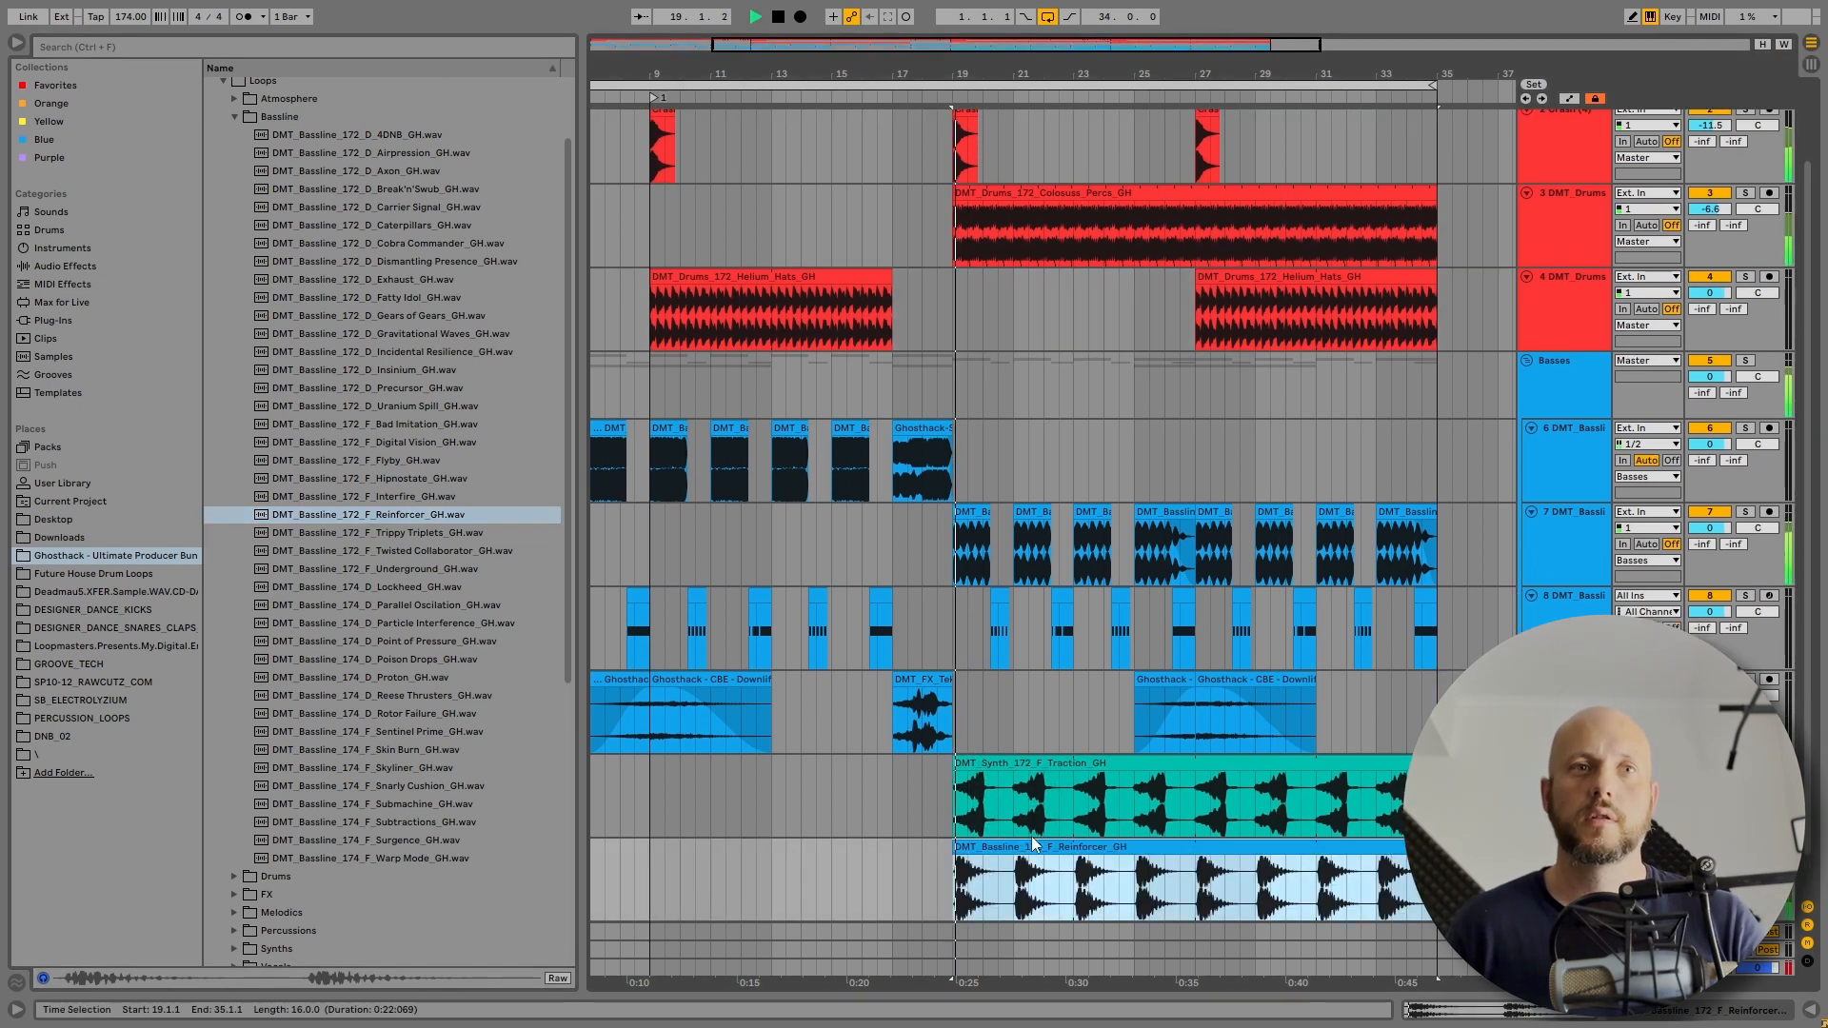
key("space")
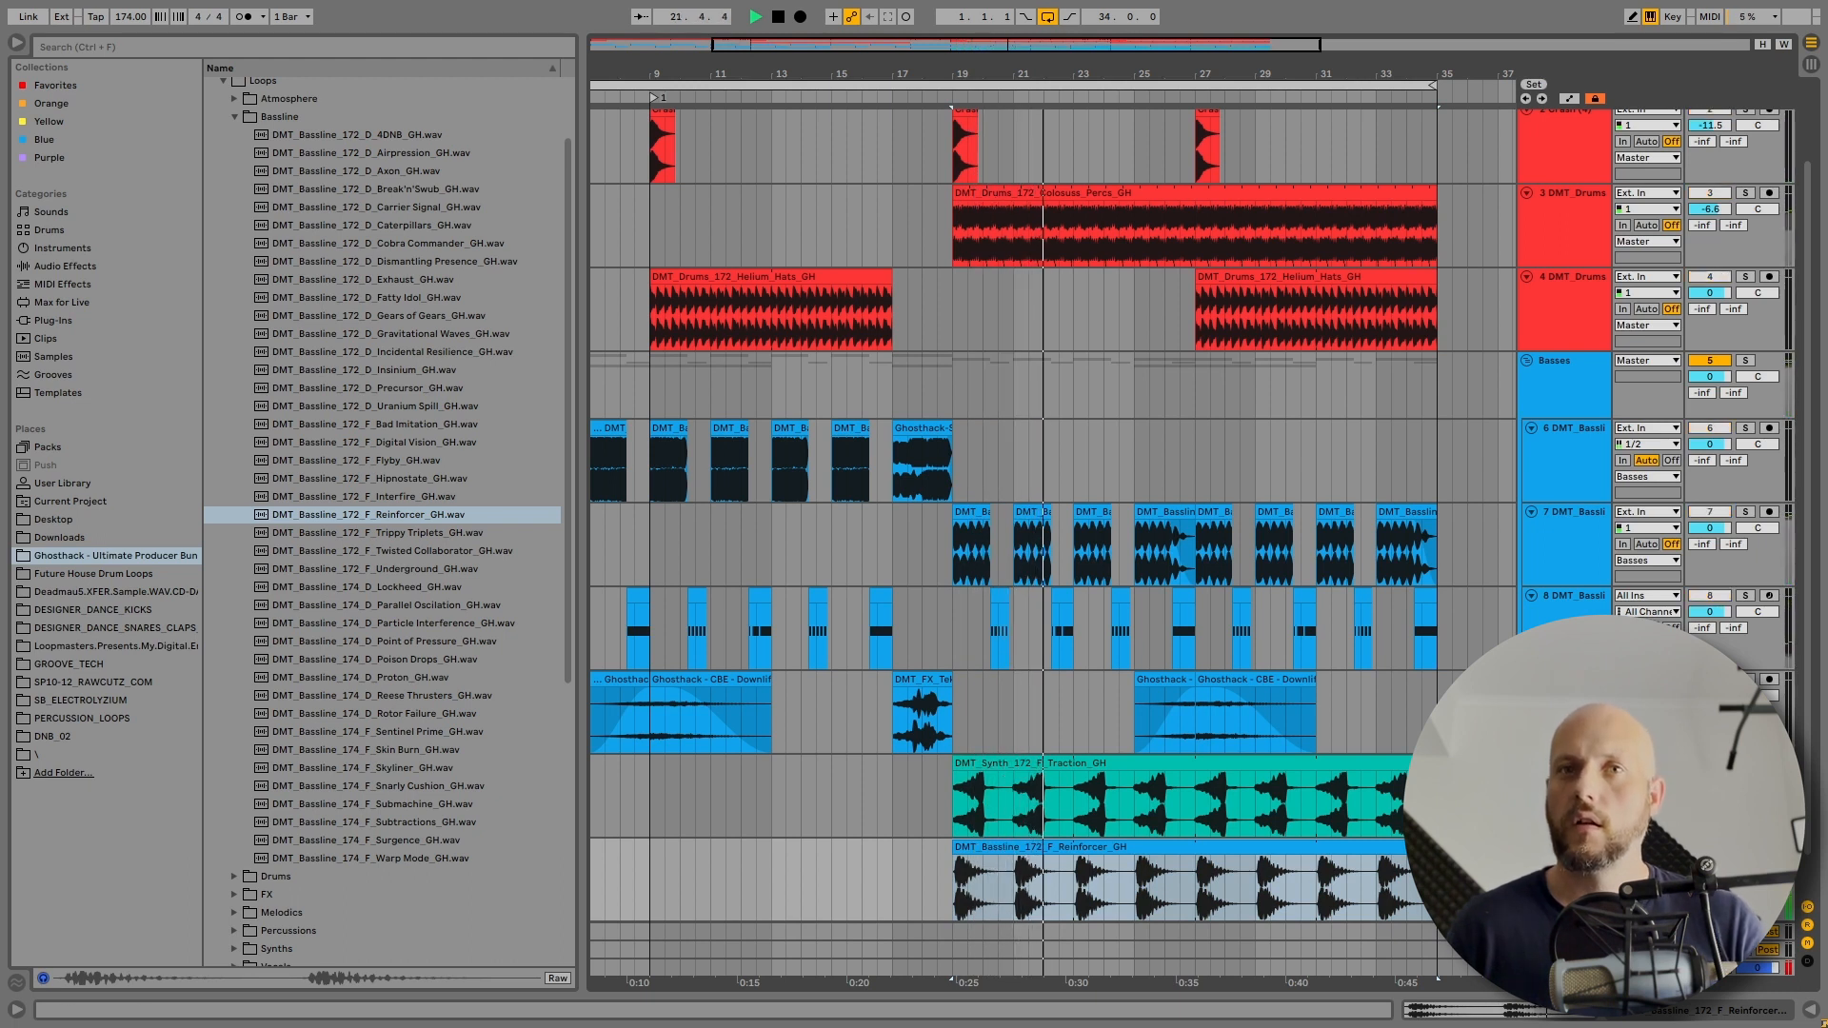
key("space")
- Add EQ Eight to the Reinforcer track with a low cut at 445 Hz and Q 0.49, checking it in playback
left_click(76, 267)
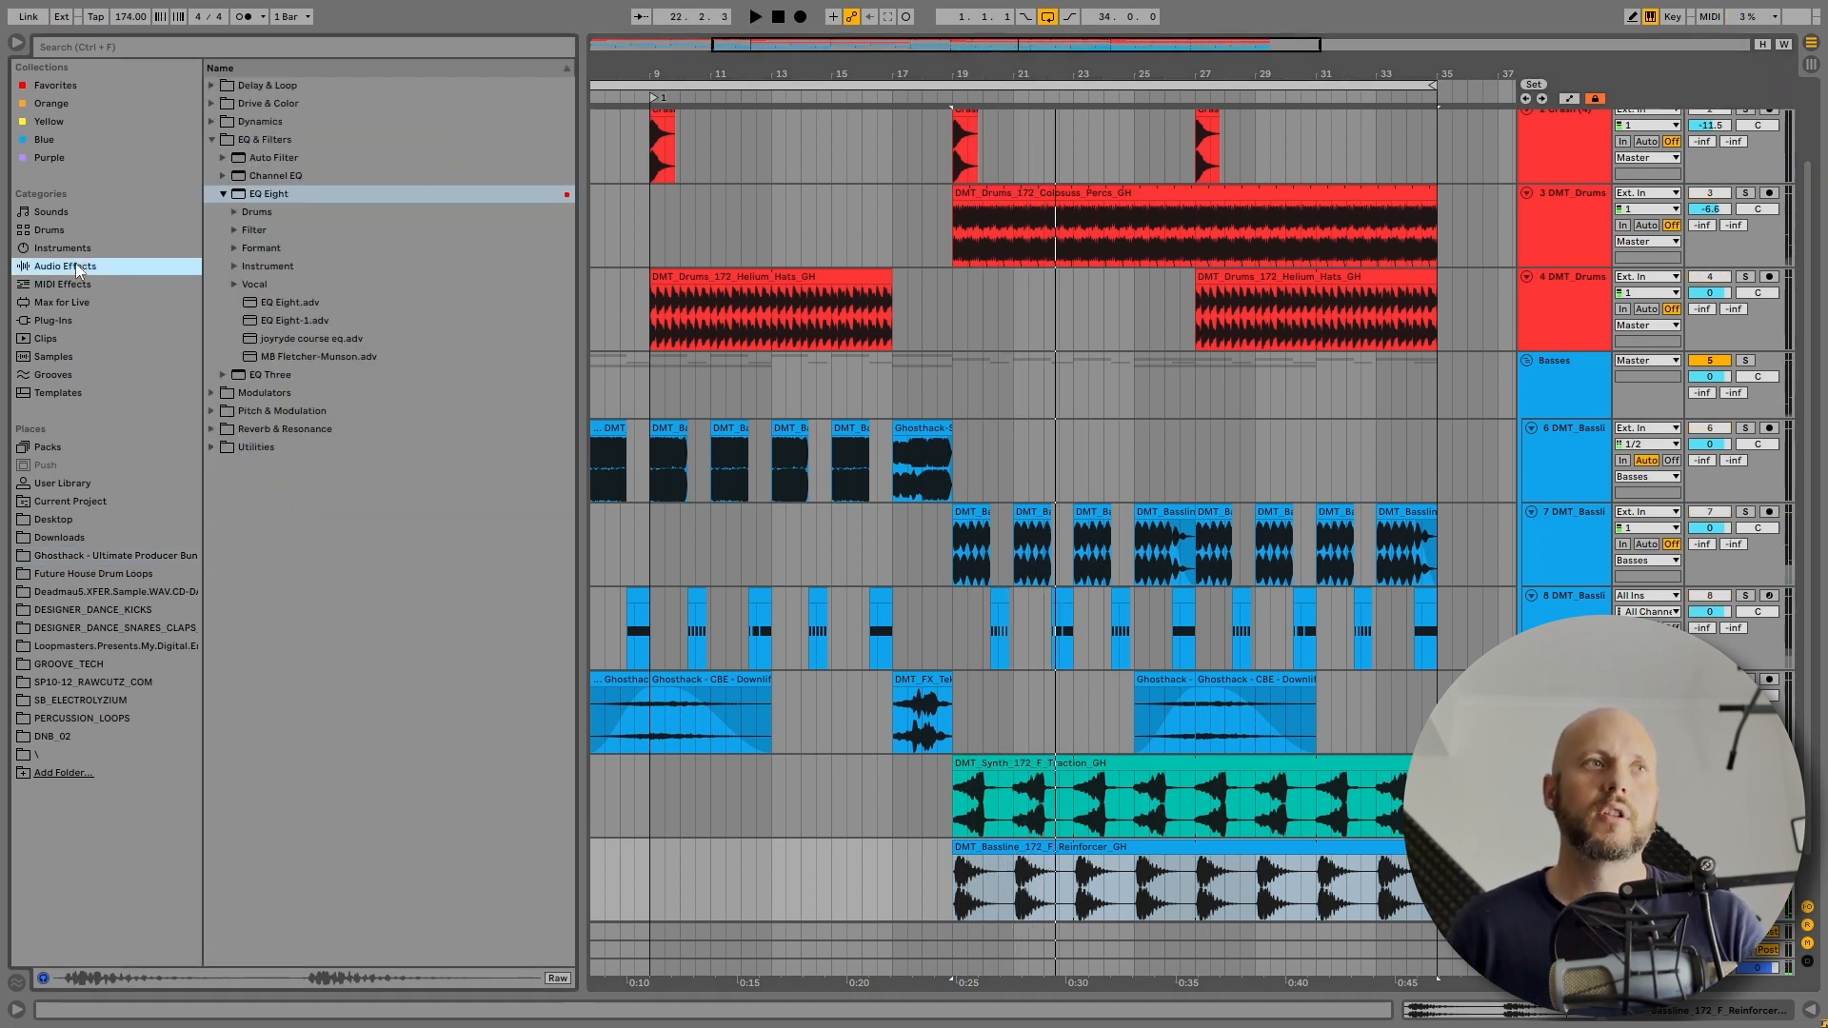
double_click(231, 192)
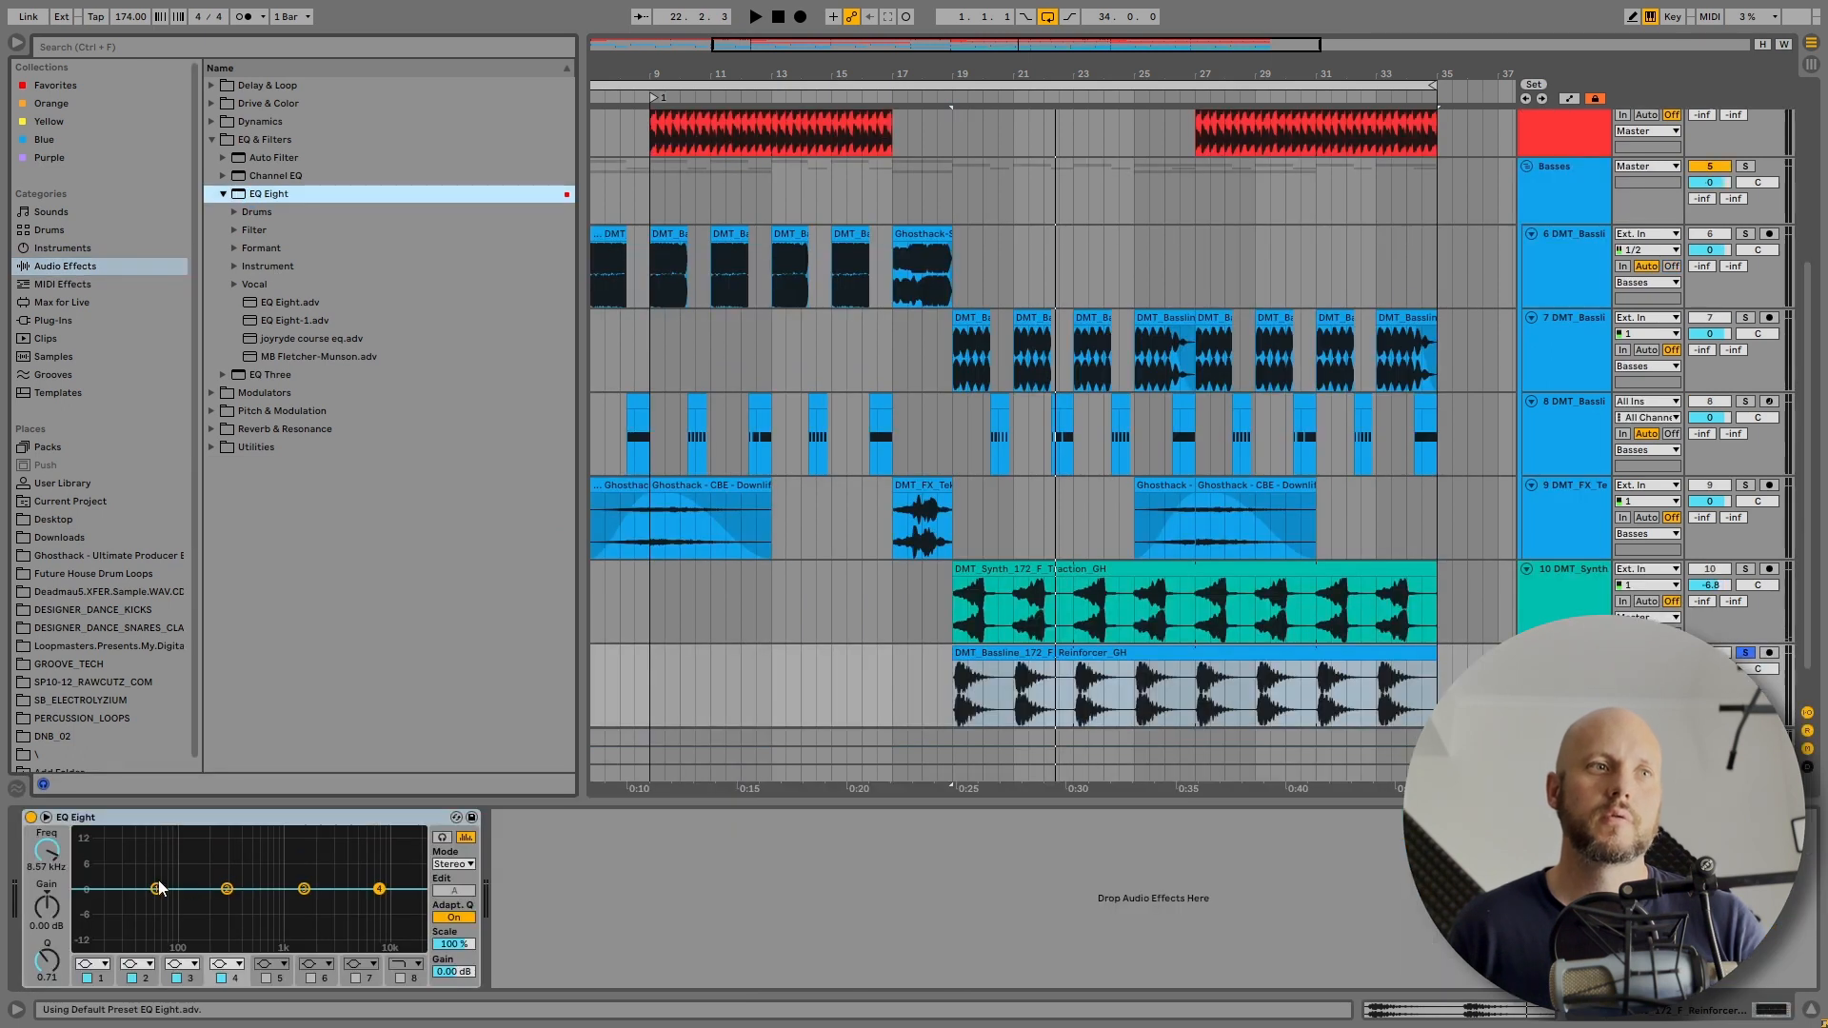
left_click(158, 888)
left_click(100, 963)
left_click(93, 855)
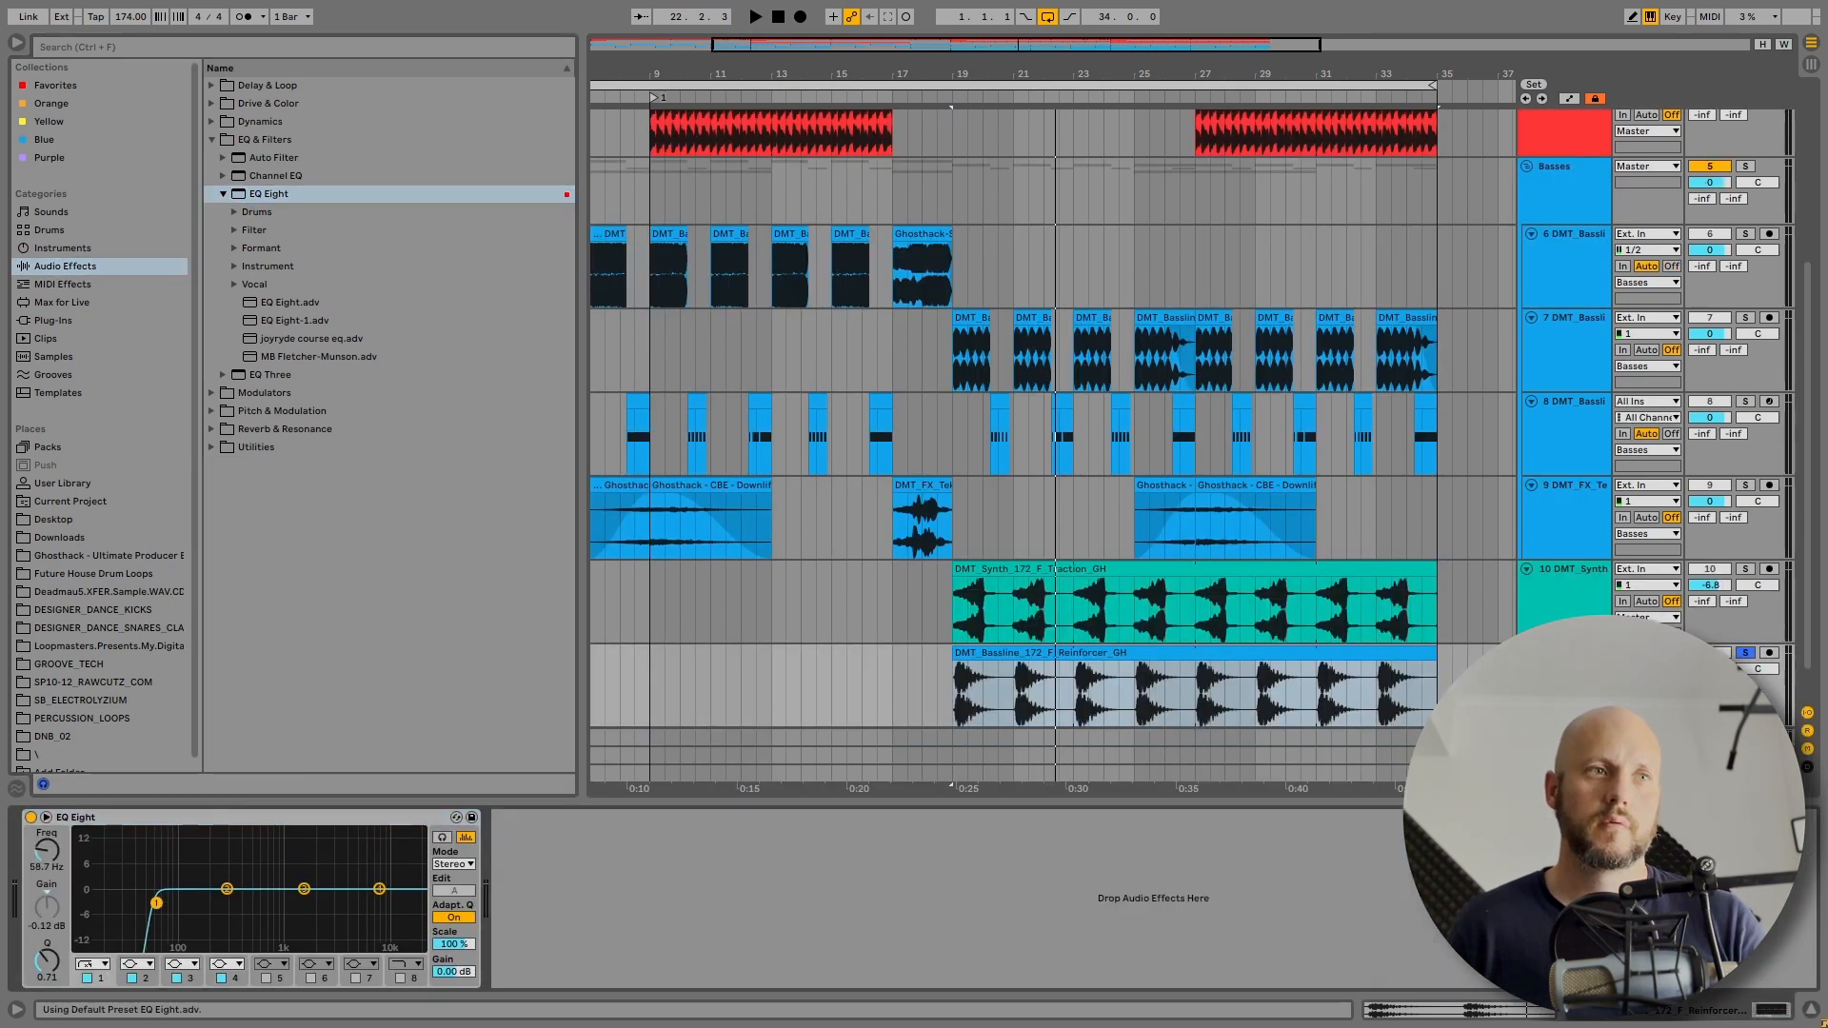
key("space")
left_click_drag(157, 901, 246, 911)
key("space")
key("space")
key("space")
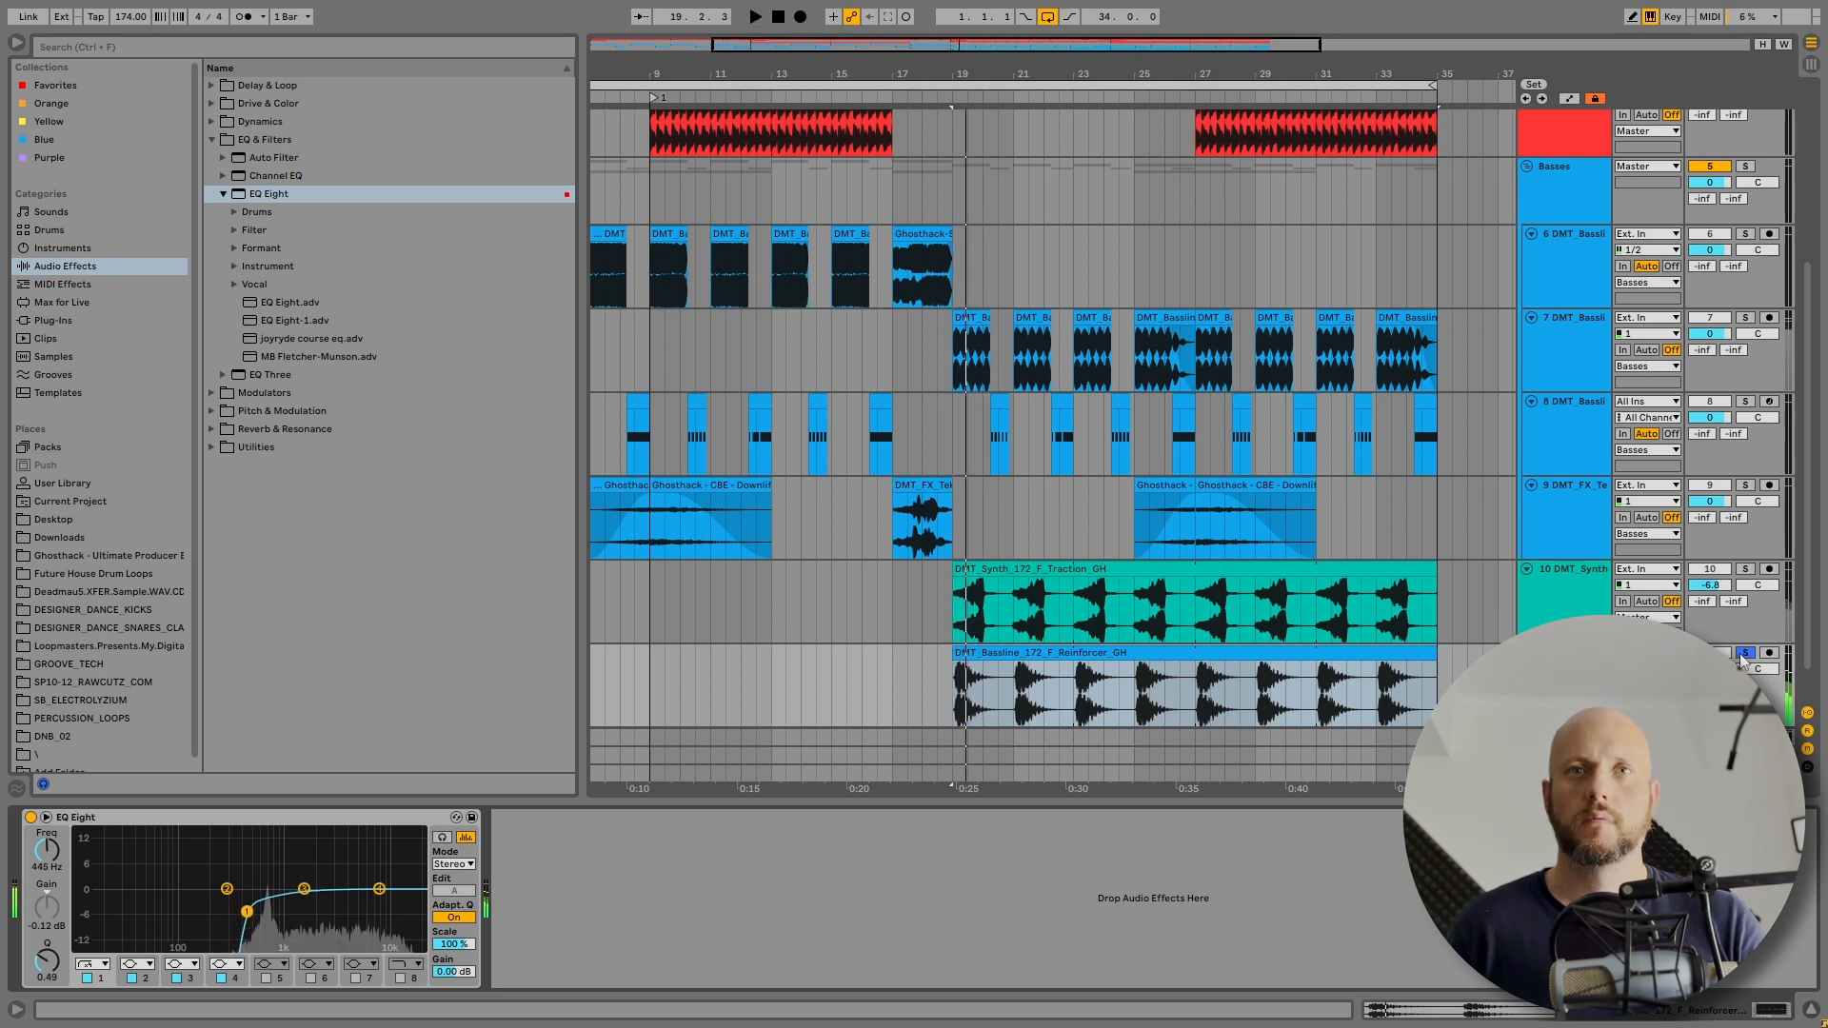
- Unsolo the Reinforcer track and play it with the full mix from bar 19
left_click(1744, 654)
key("space")
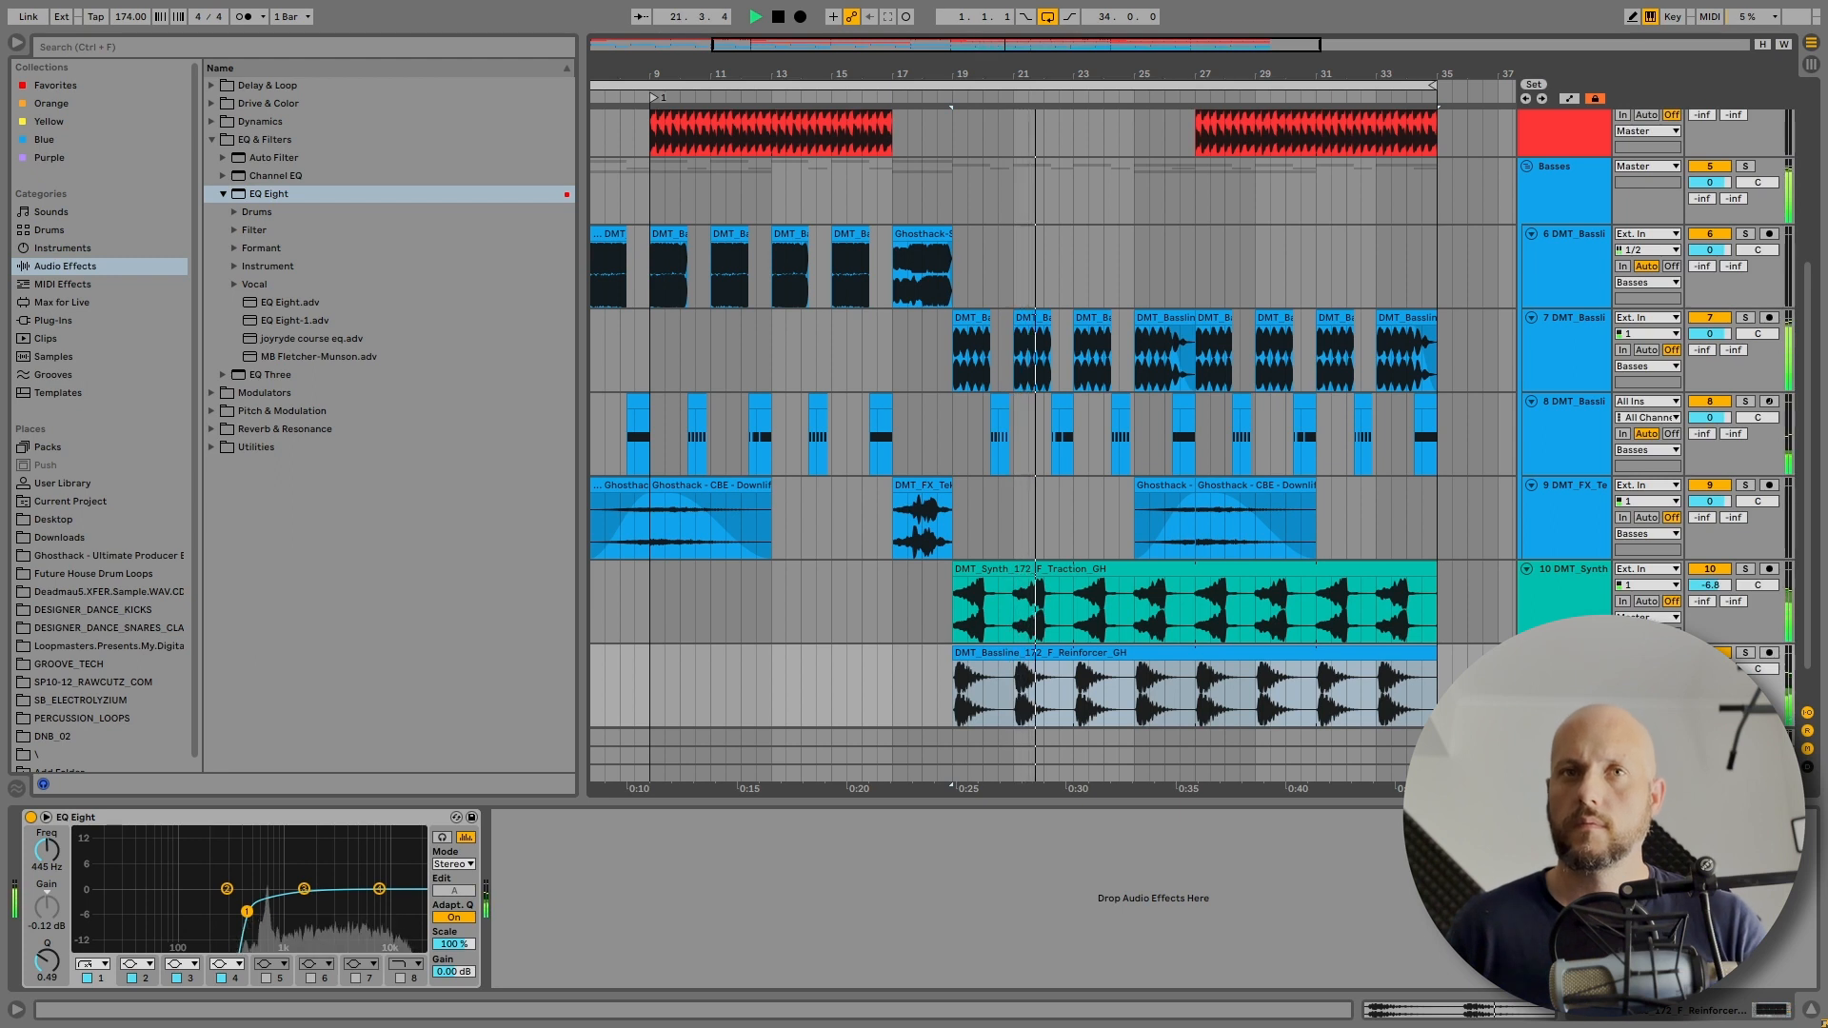
key("space")
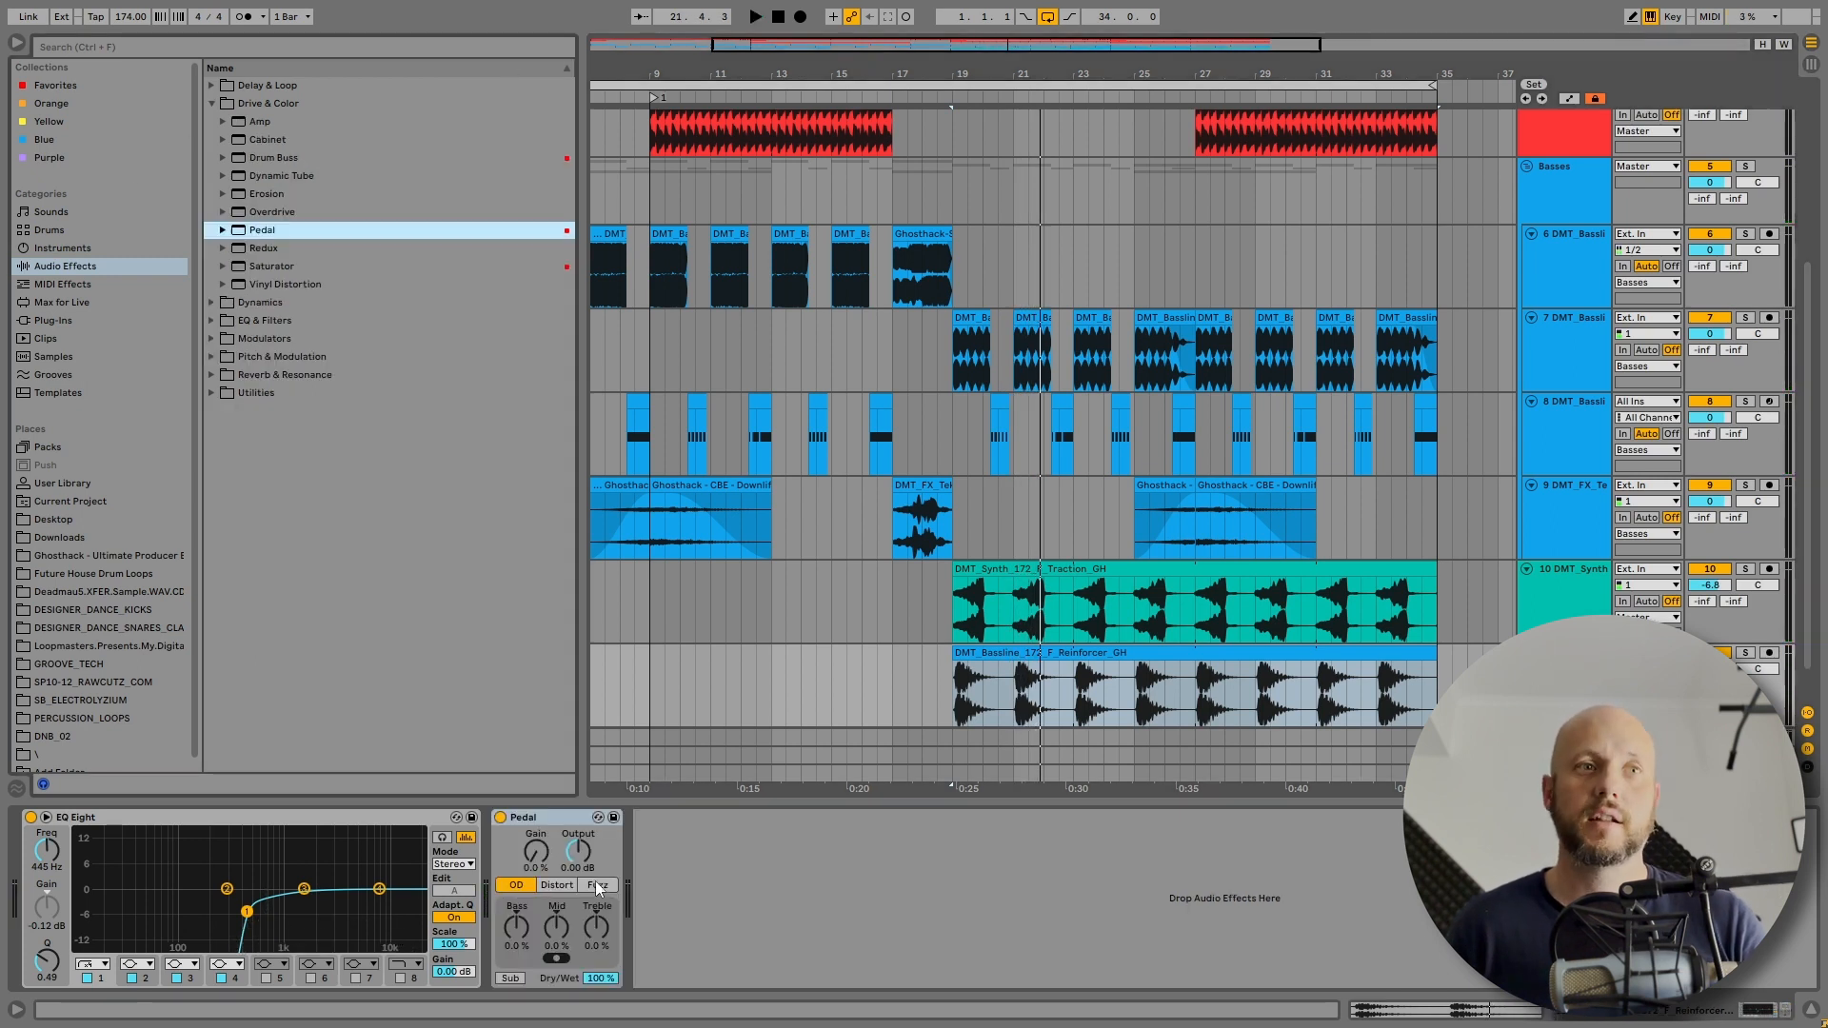
- Add Pedal in Fuzz mode after EQ Eight, transpose the Reinforcer clip by -12 semitones and play it from bar 19
left_click_drag(262, 229, 602, 835)
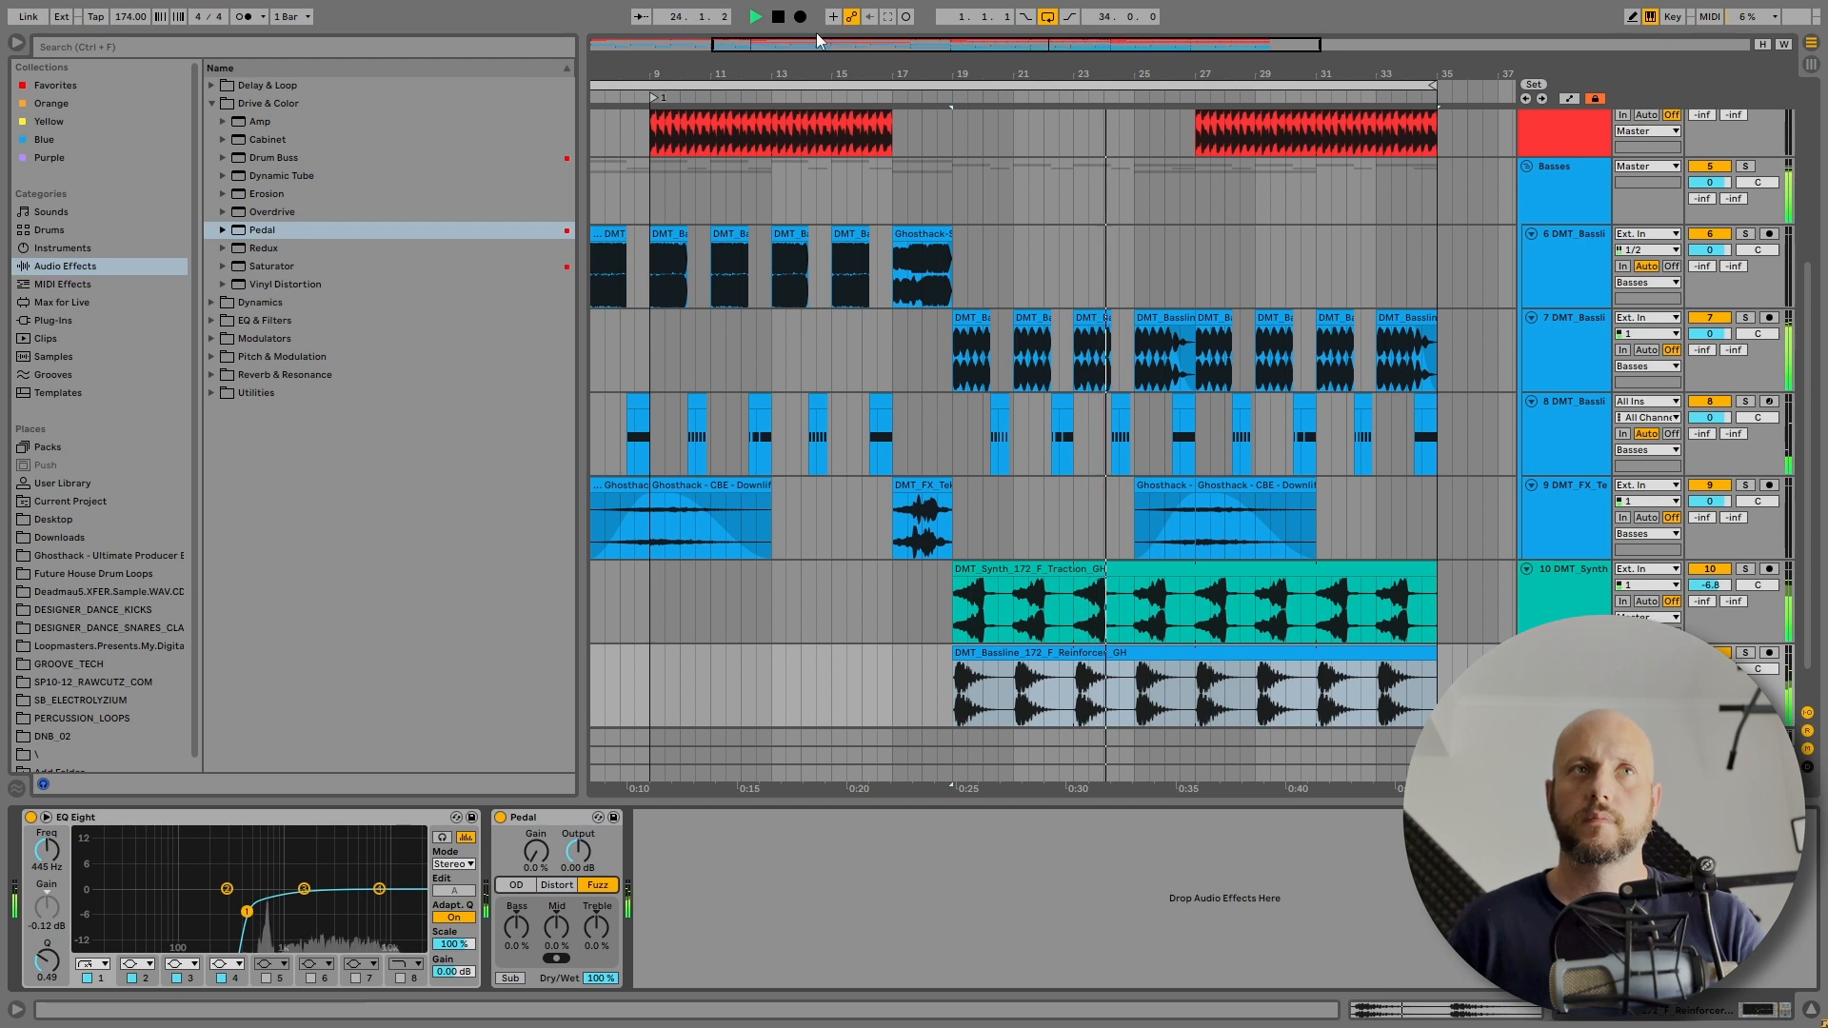
left_click(778, 17)
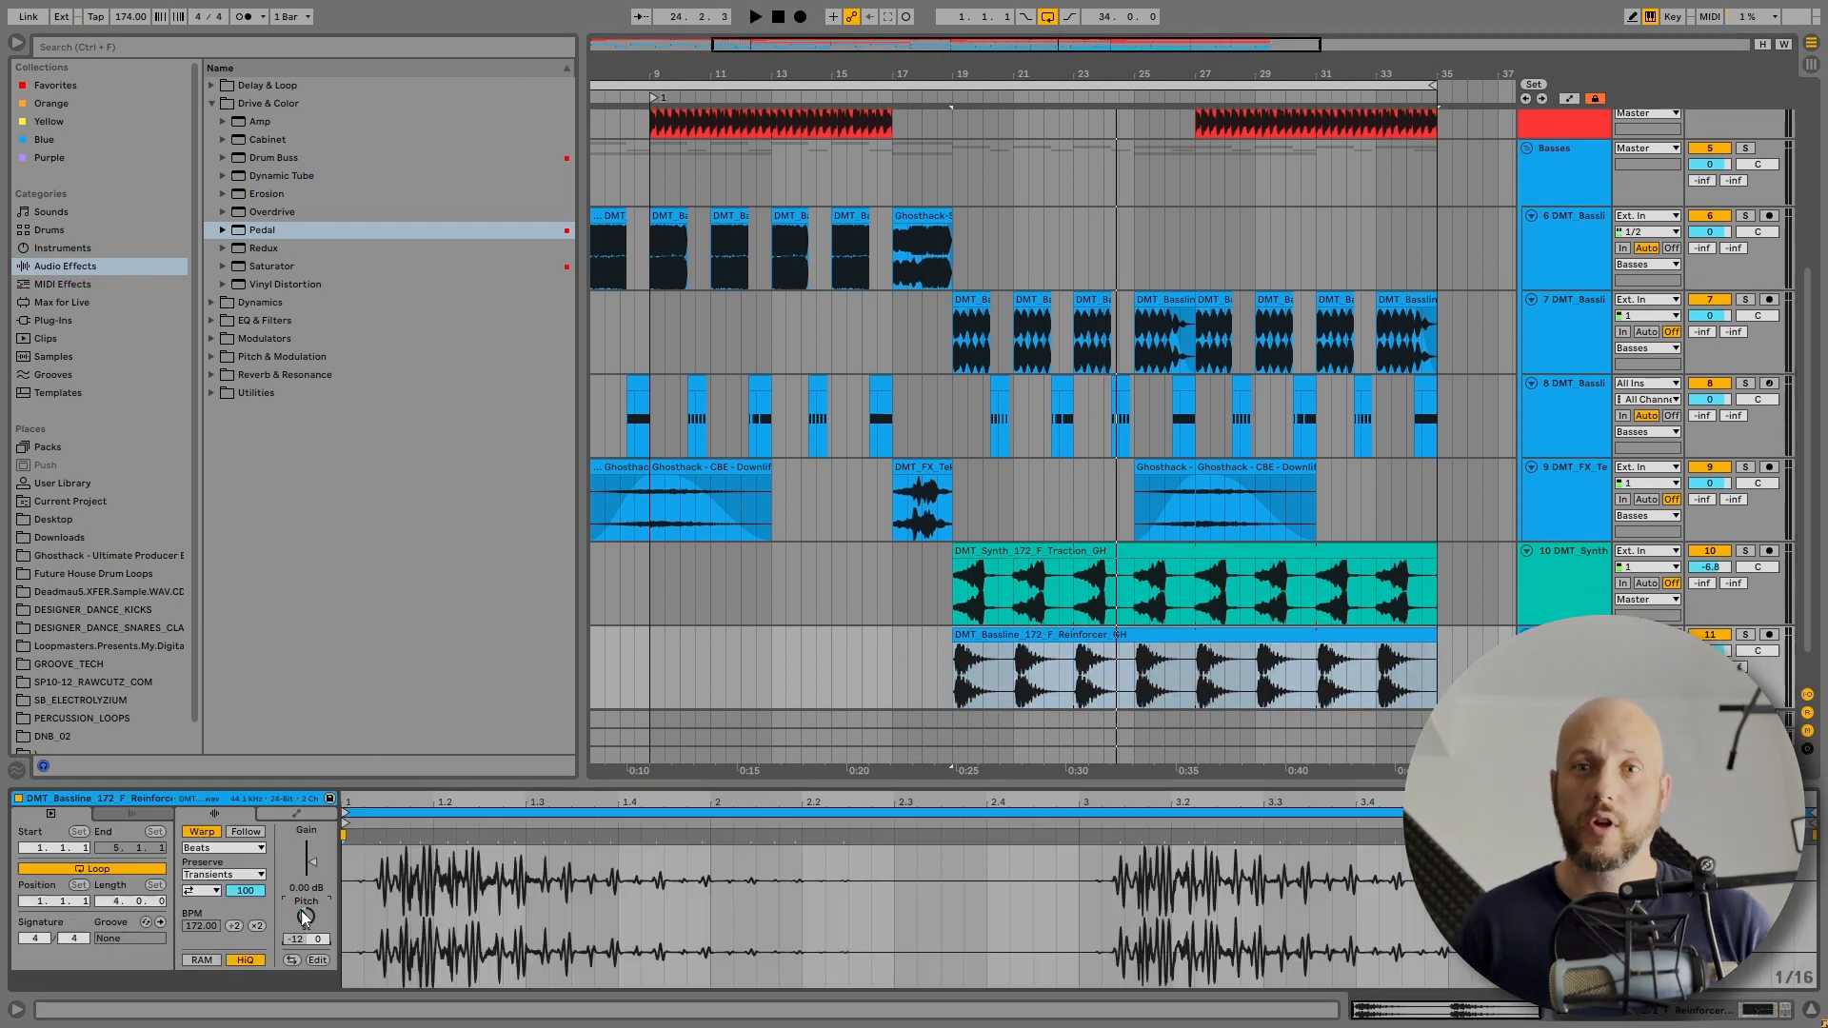
key("shift+Tab")
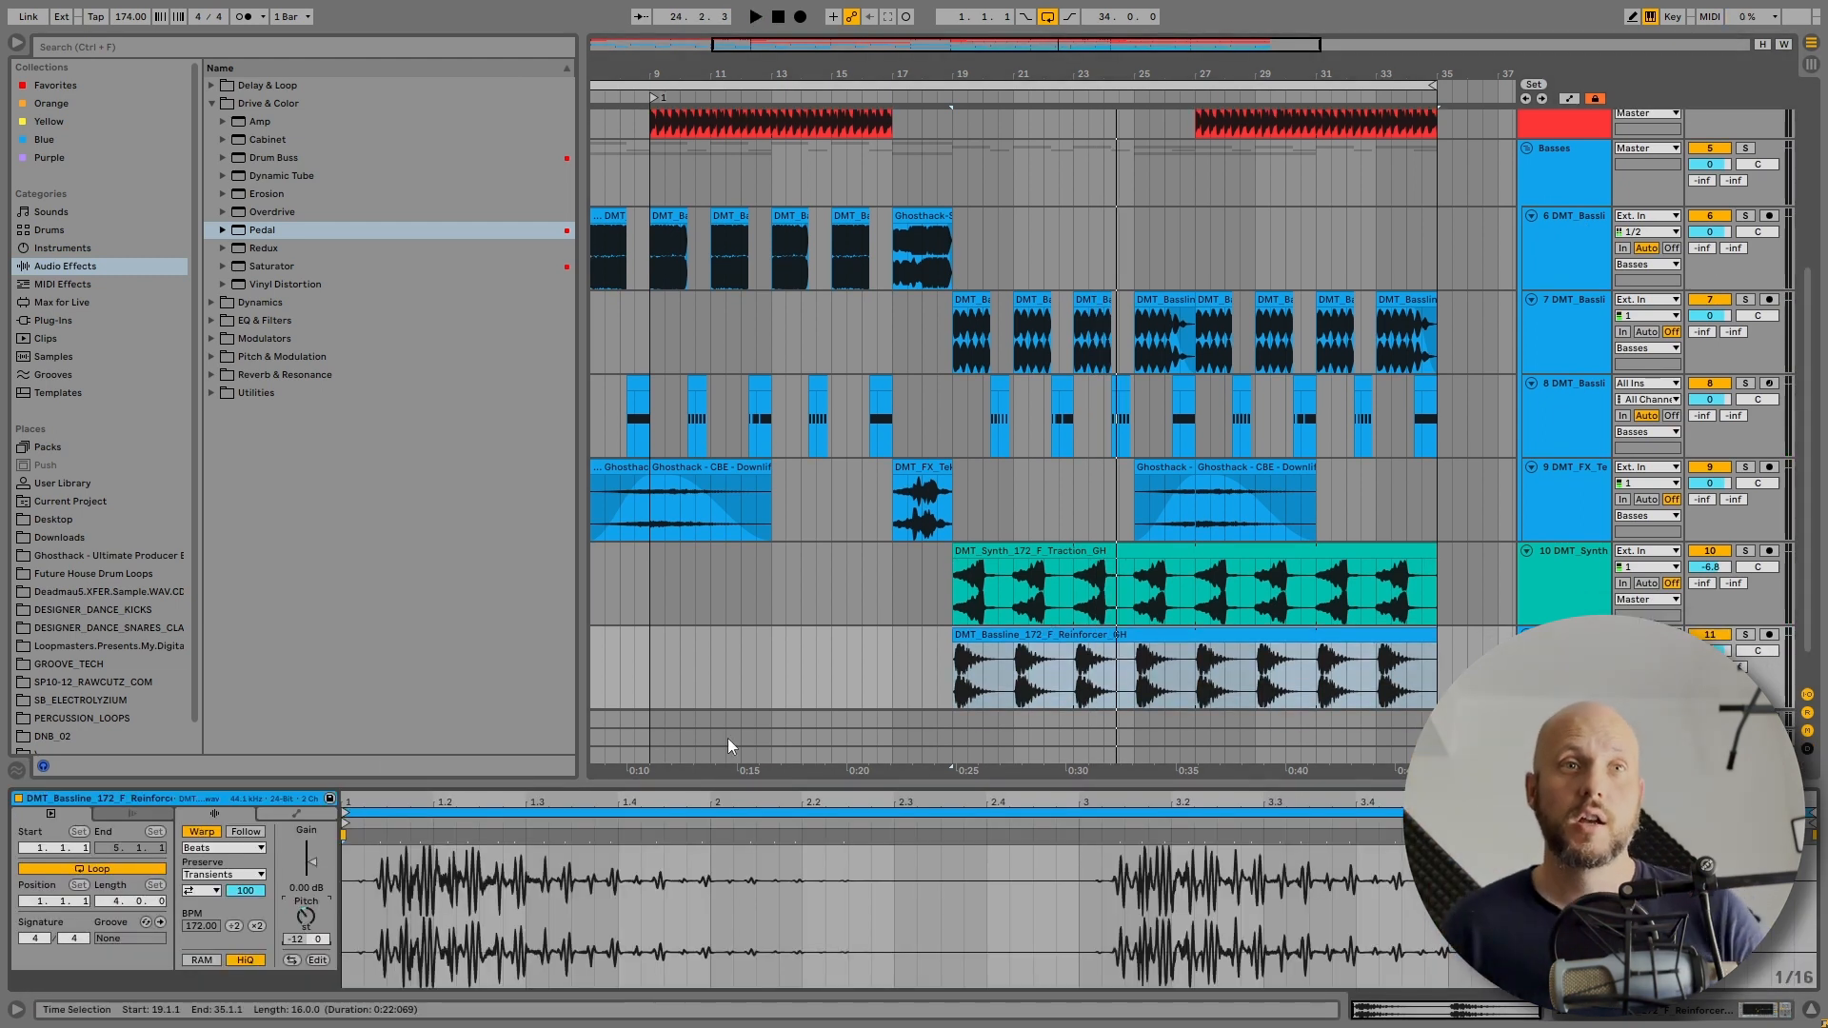
key("space")
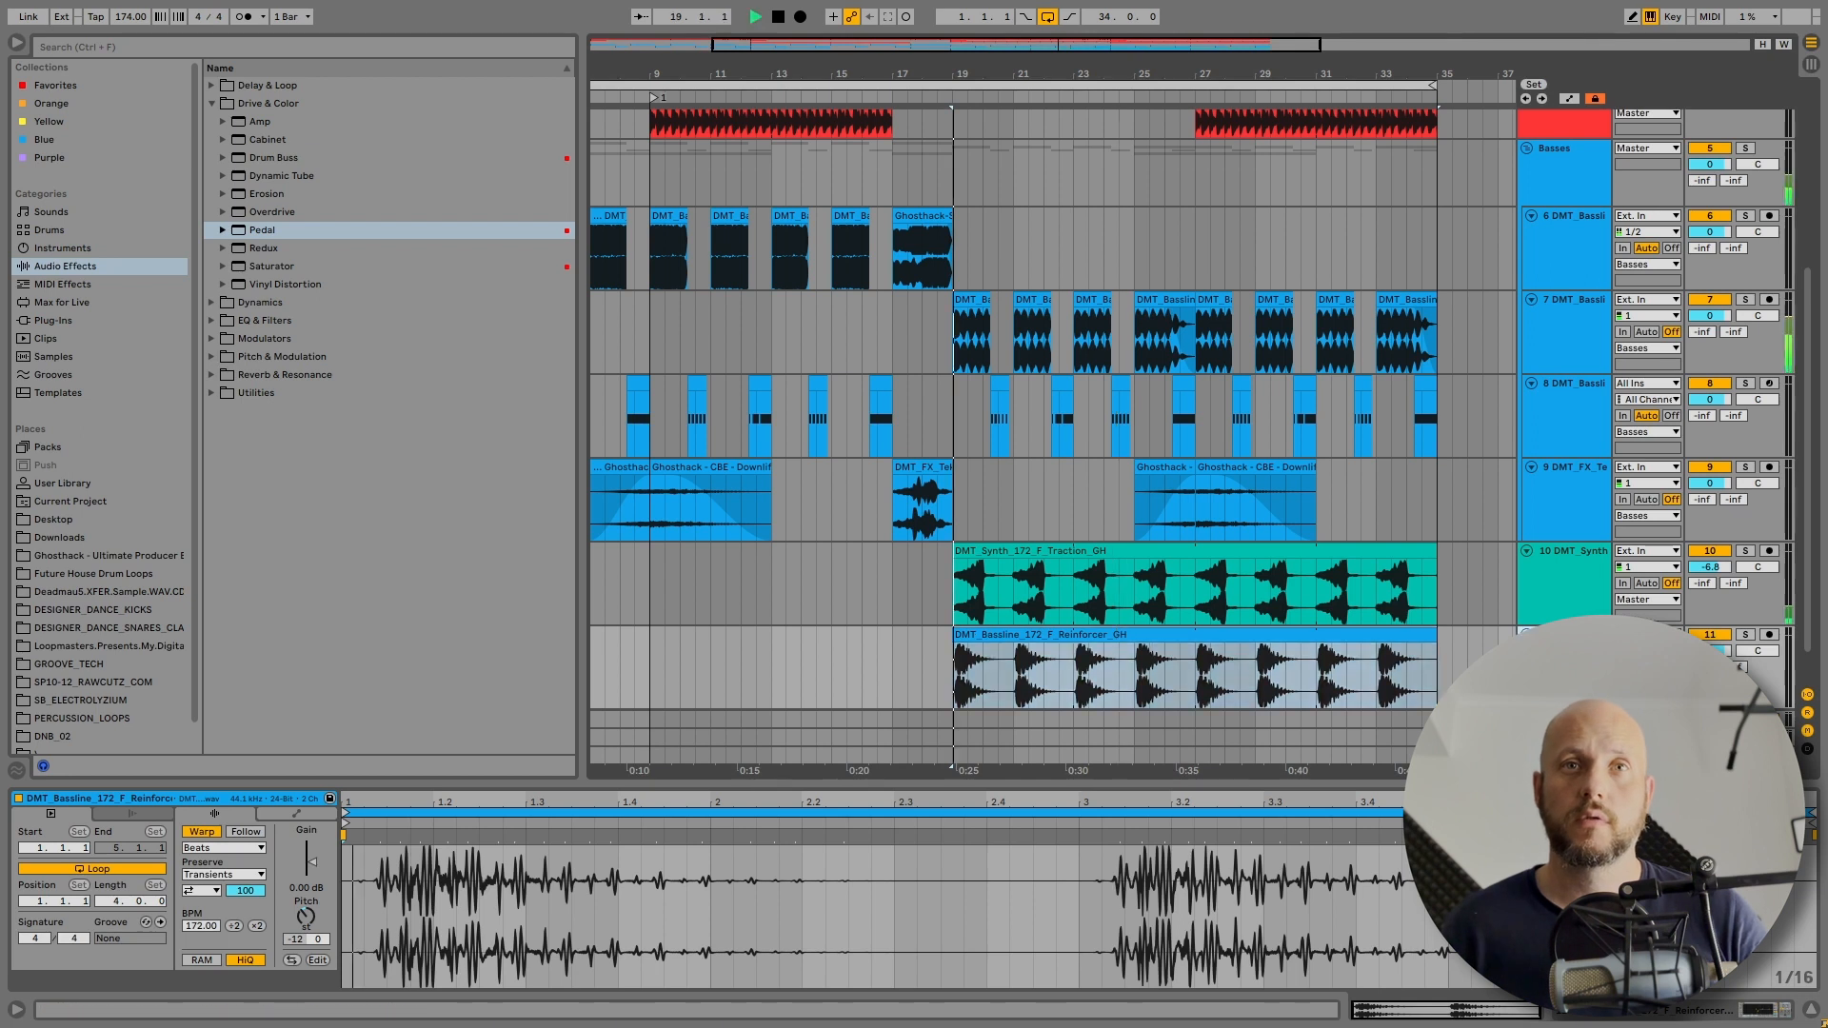
- Set the Reinforcer track's low cut to 167 Hz with Q 0.41 and extend the clip's start back to bar 17
key("shift+Tab")
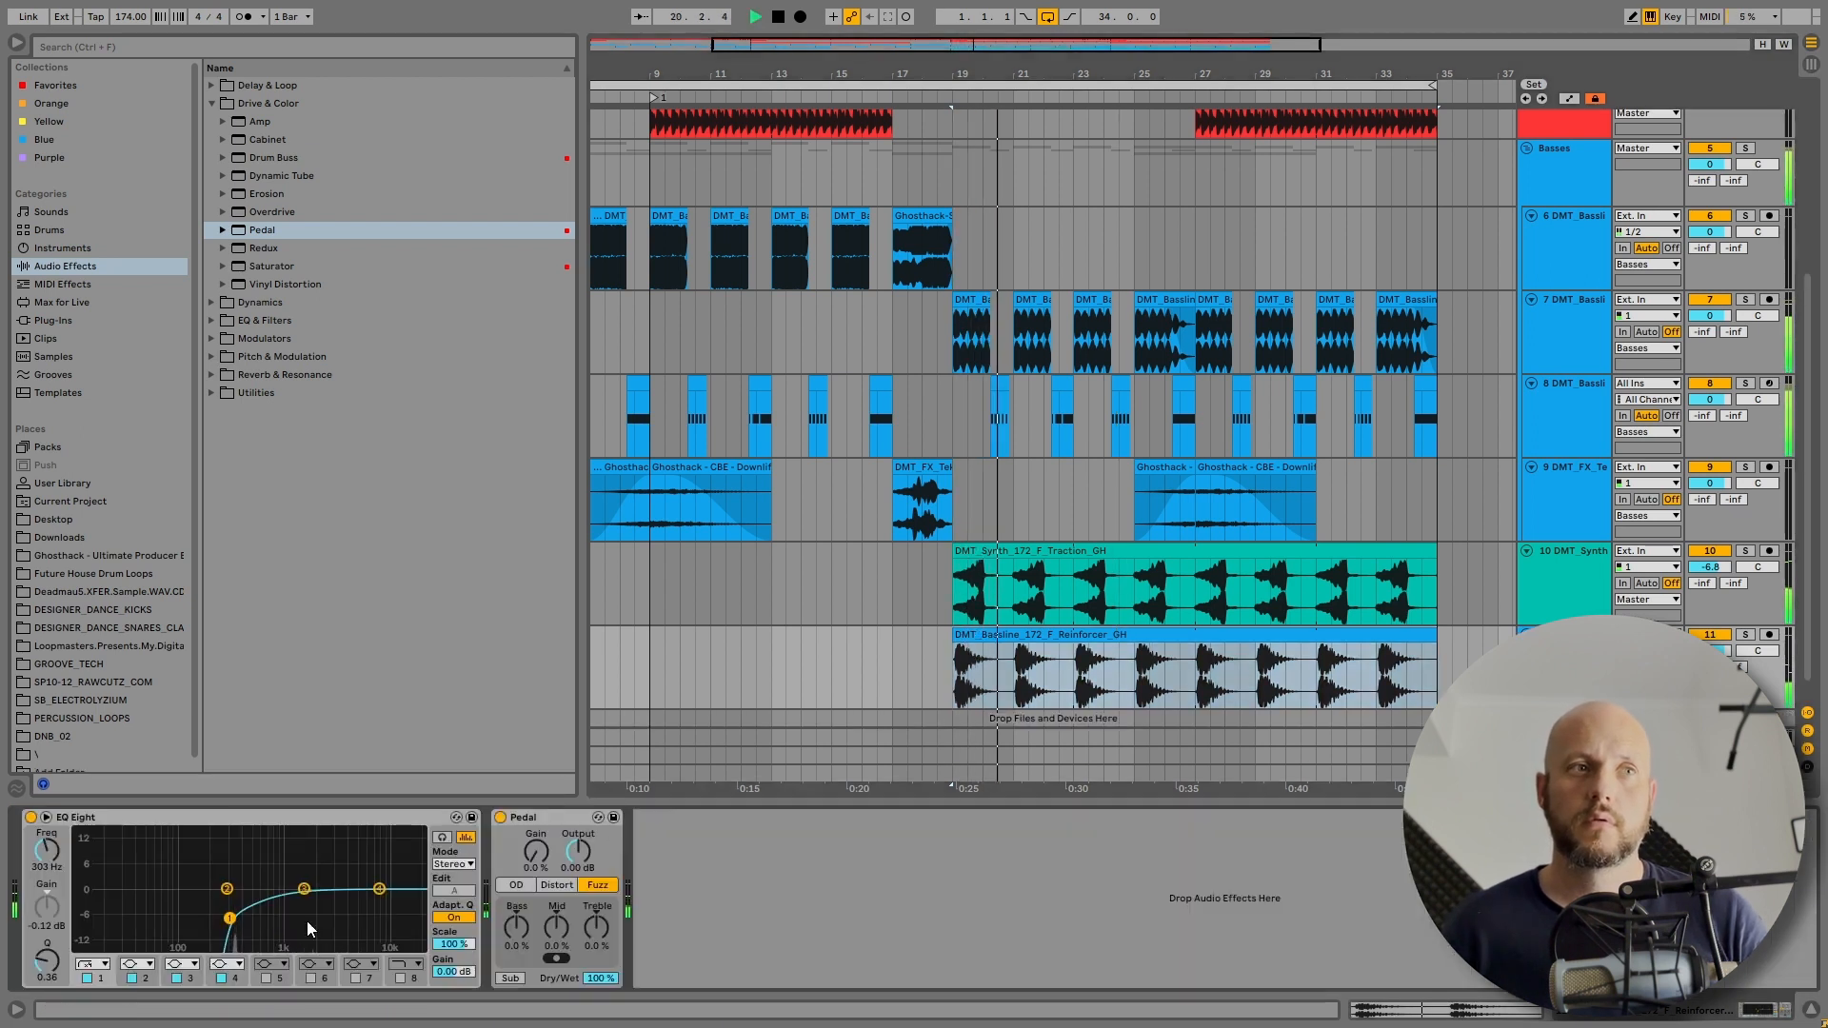
left_click_drag(228, 920, 203, 915)
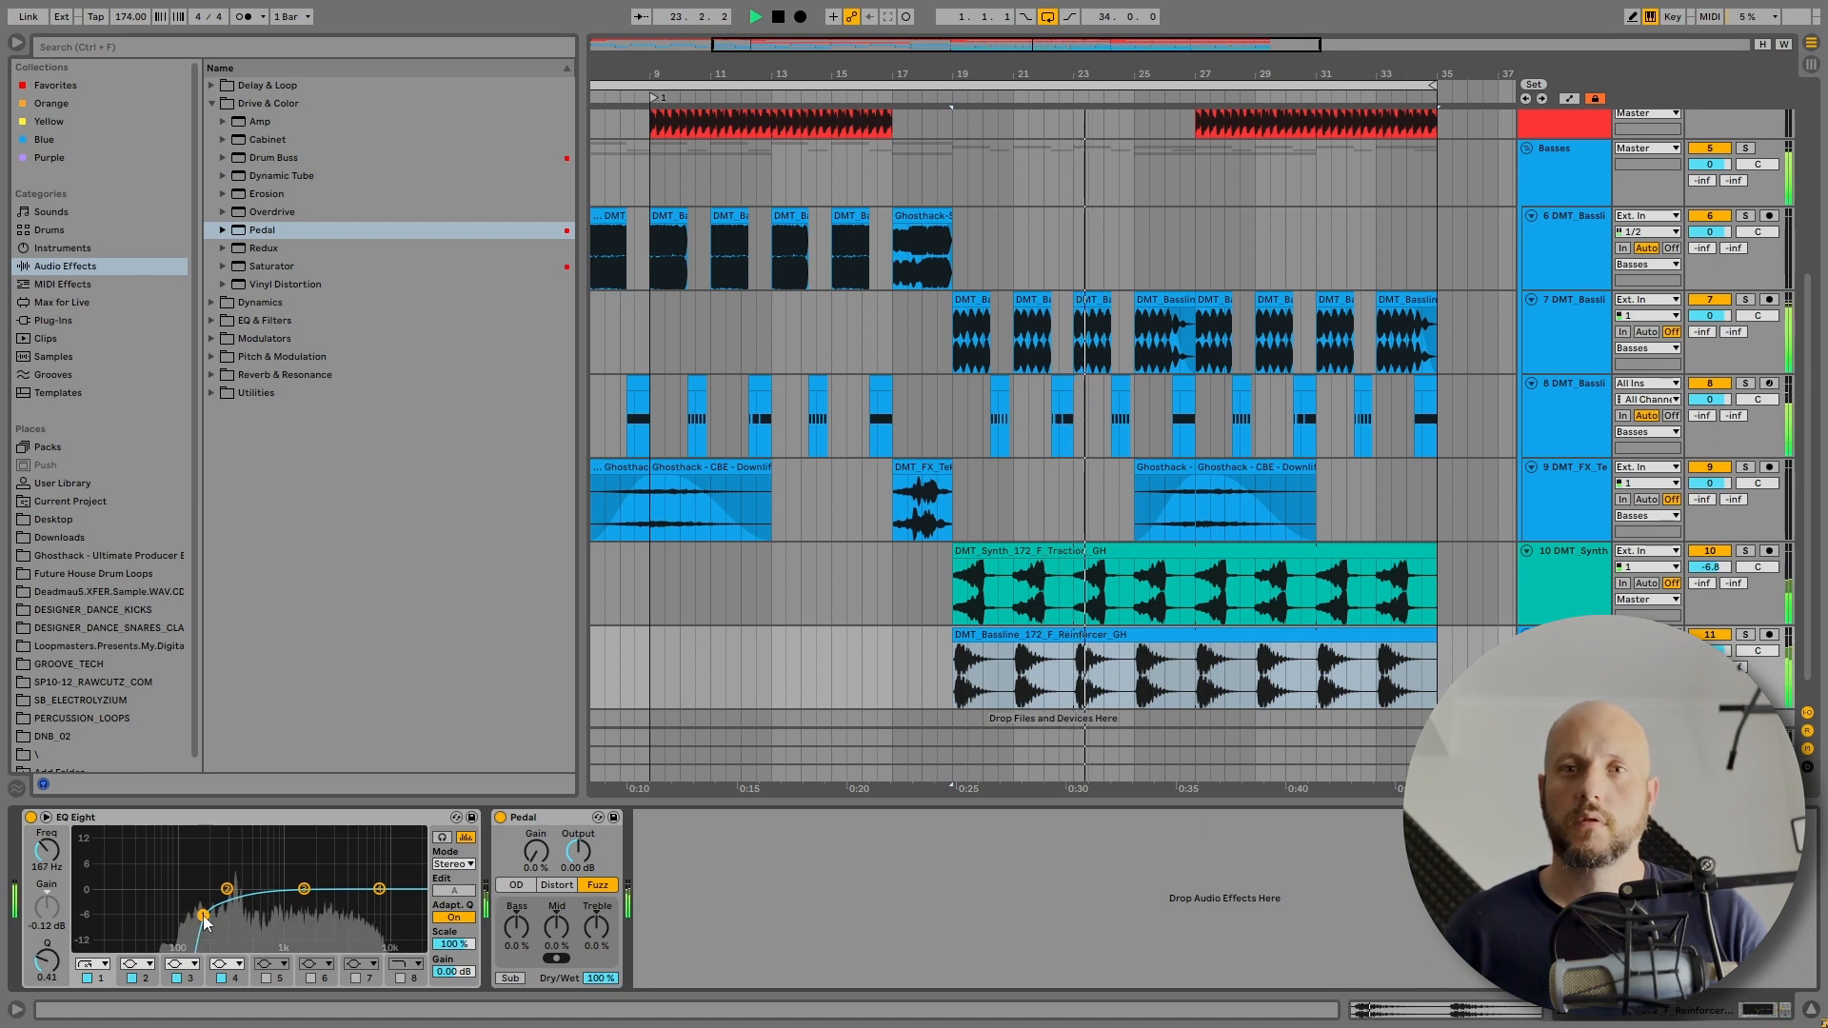
left_click(956, 637)
left_click_drag(957, 638, 892, 637)
left_click(18, 42)
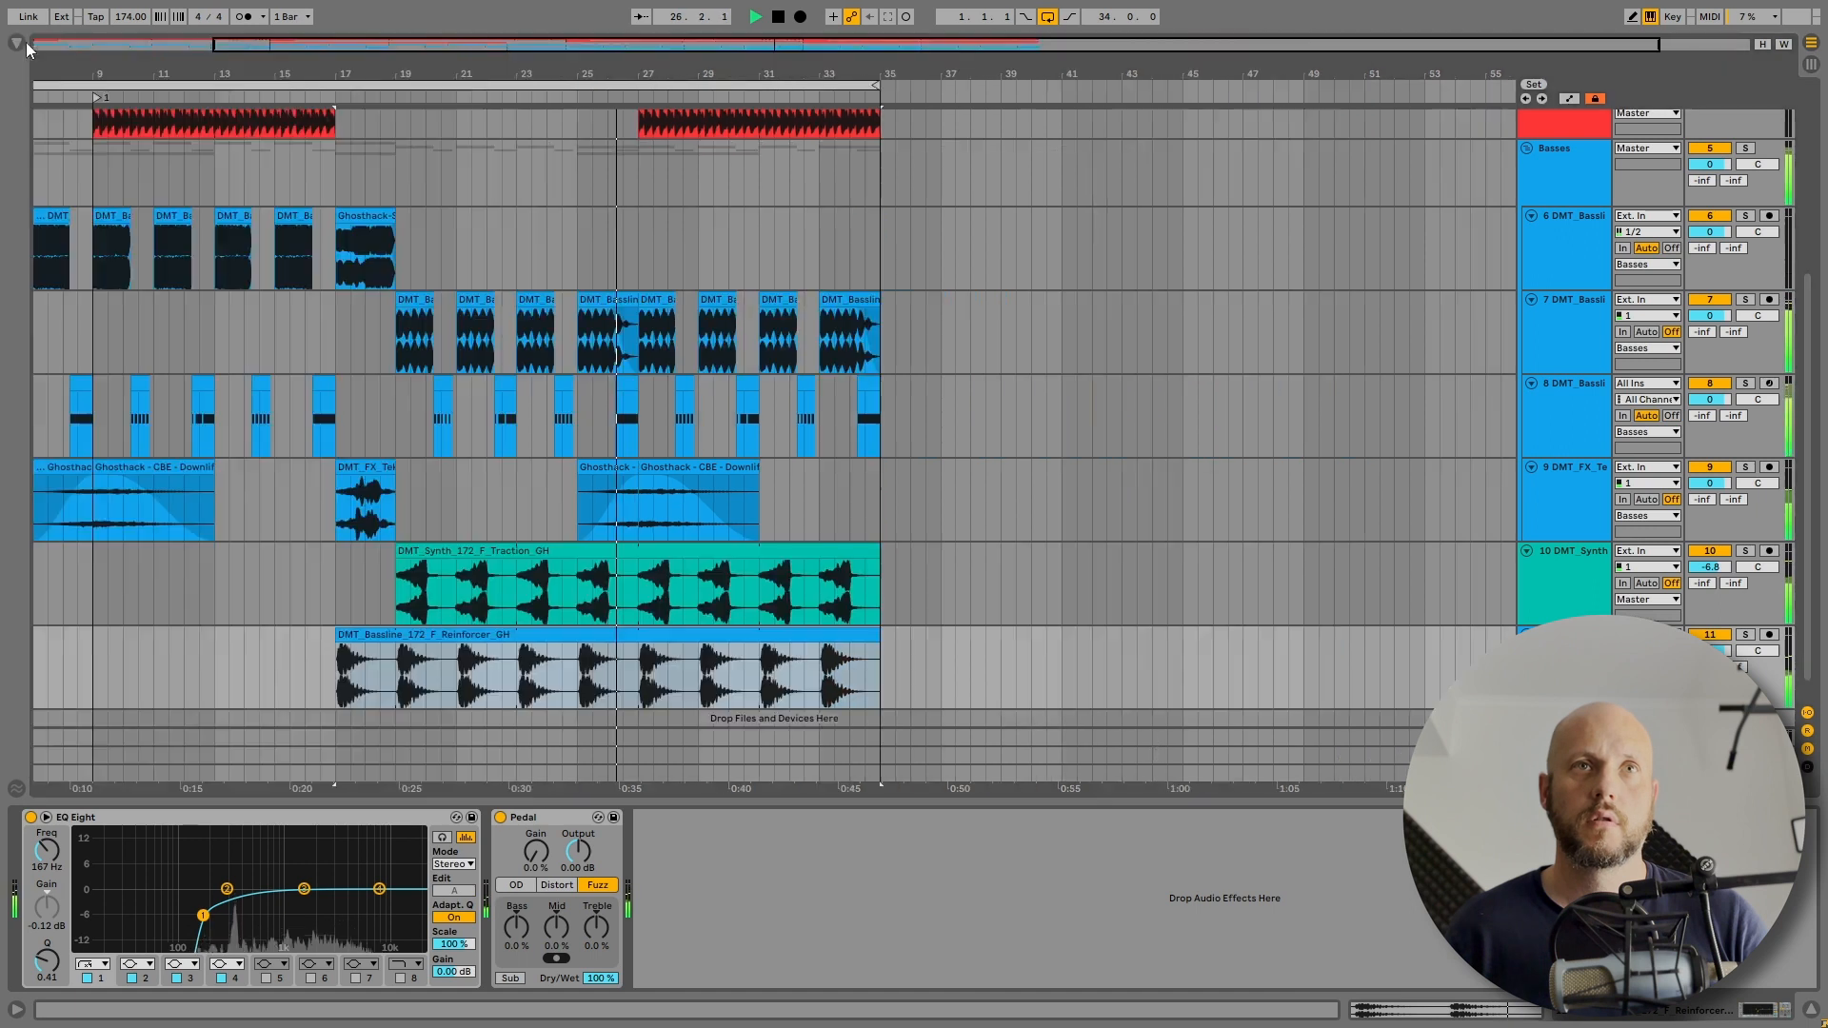
- Trim the end of the Biomechanism drum loop on the first track back to bar 34
scroll(876, 350, "up", 5)
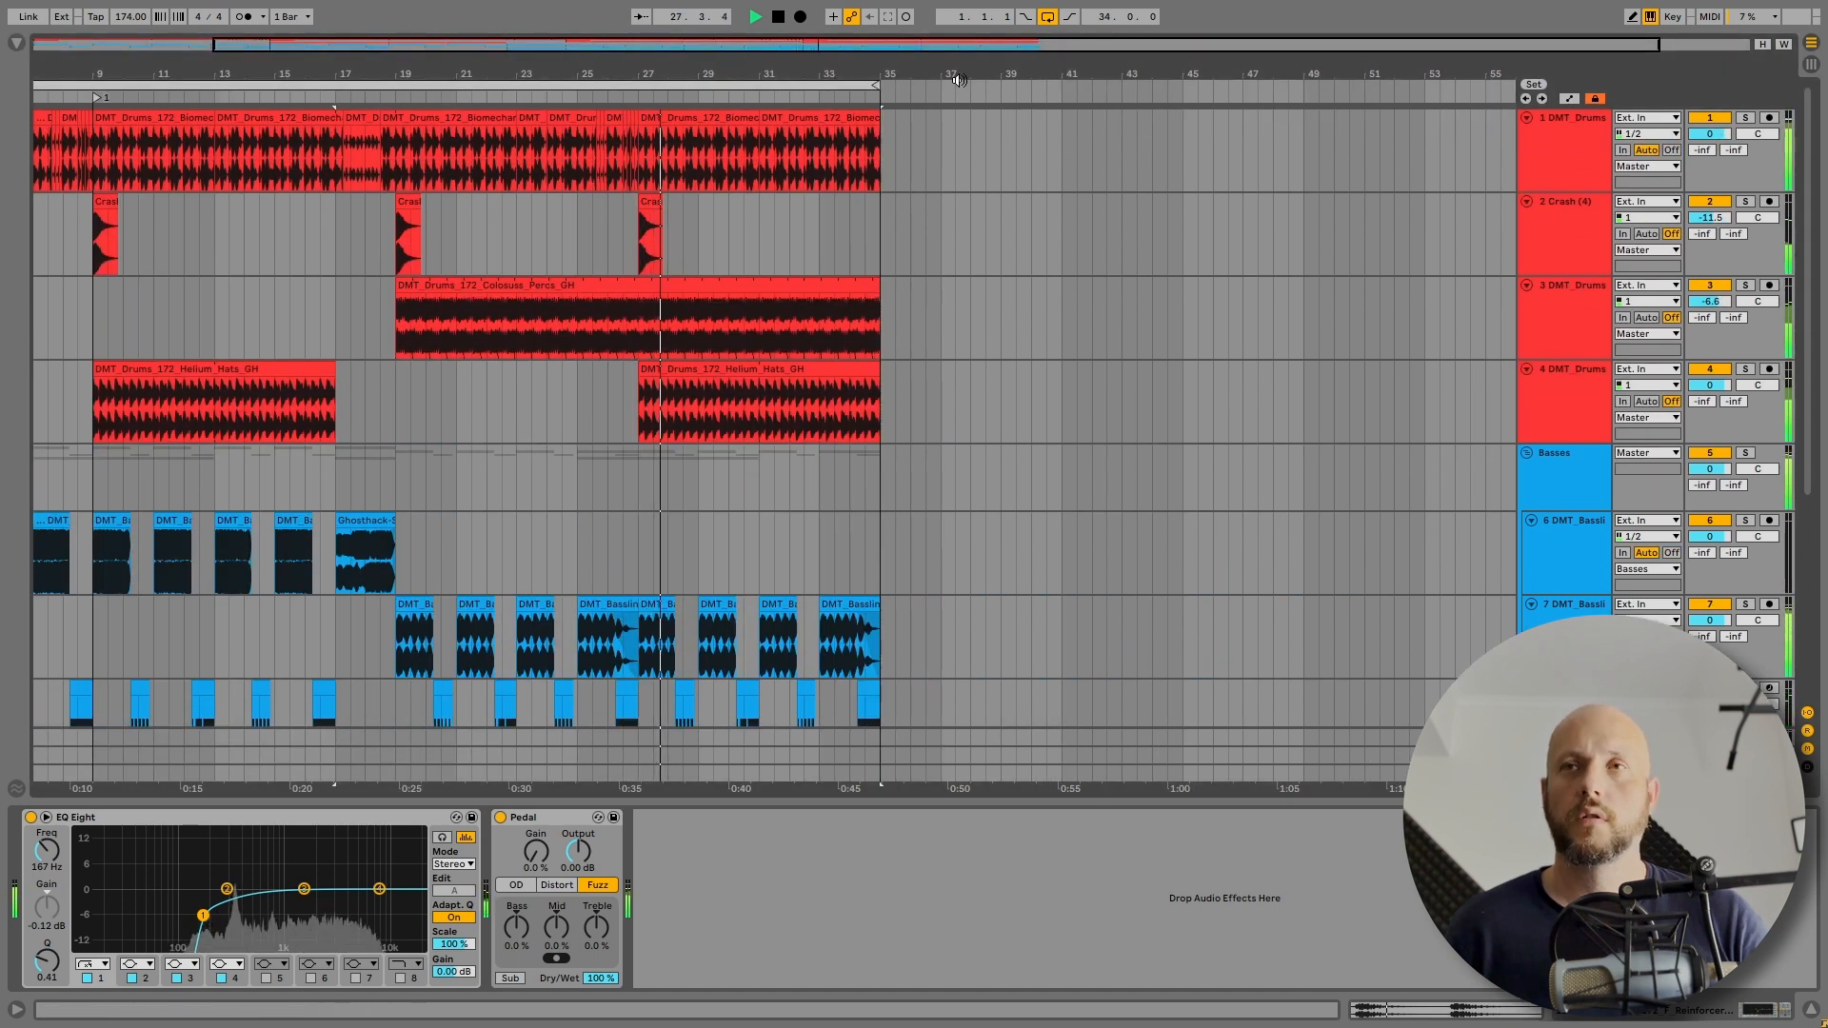
left_click_drag(878, 120, 849, 120)
left_click(393, 155)
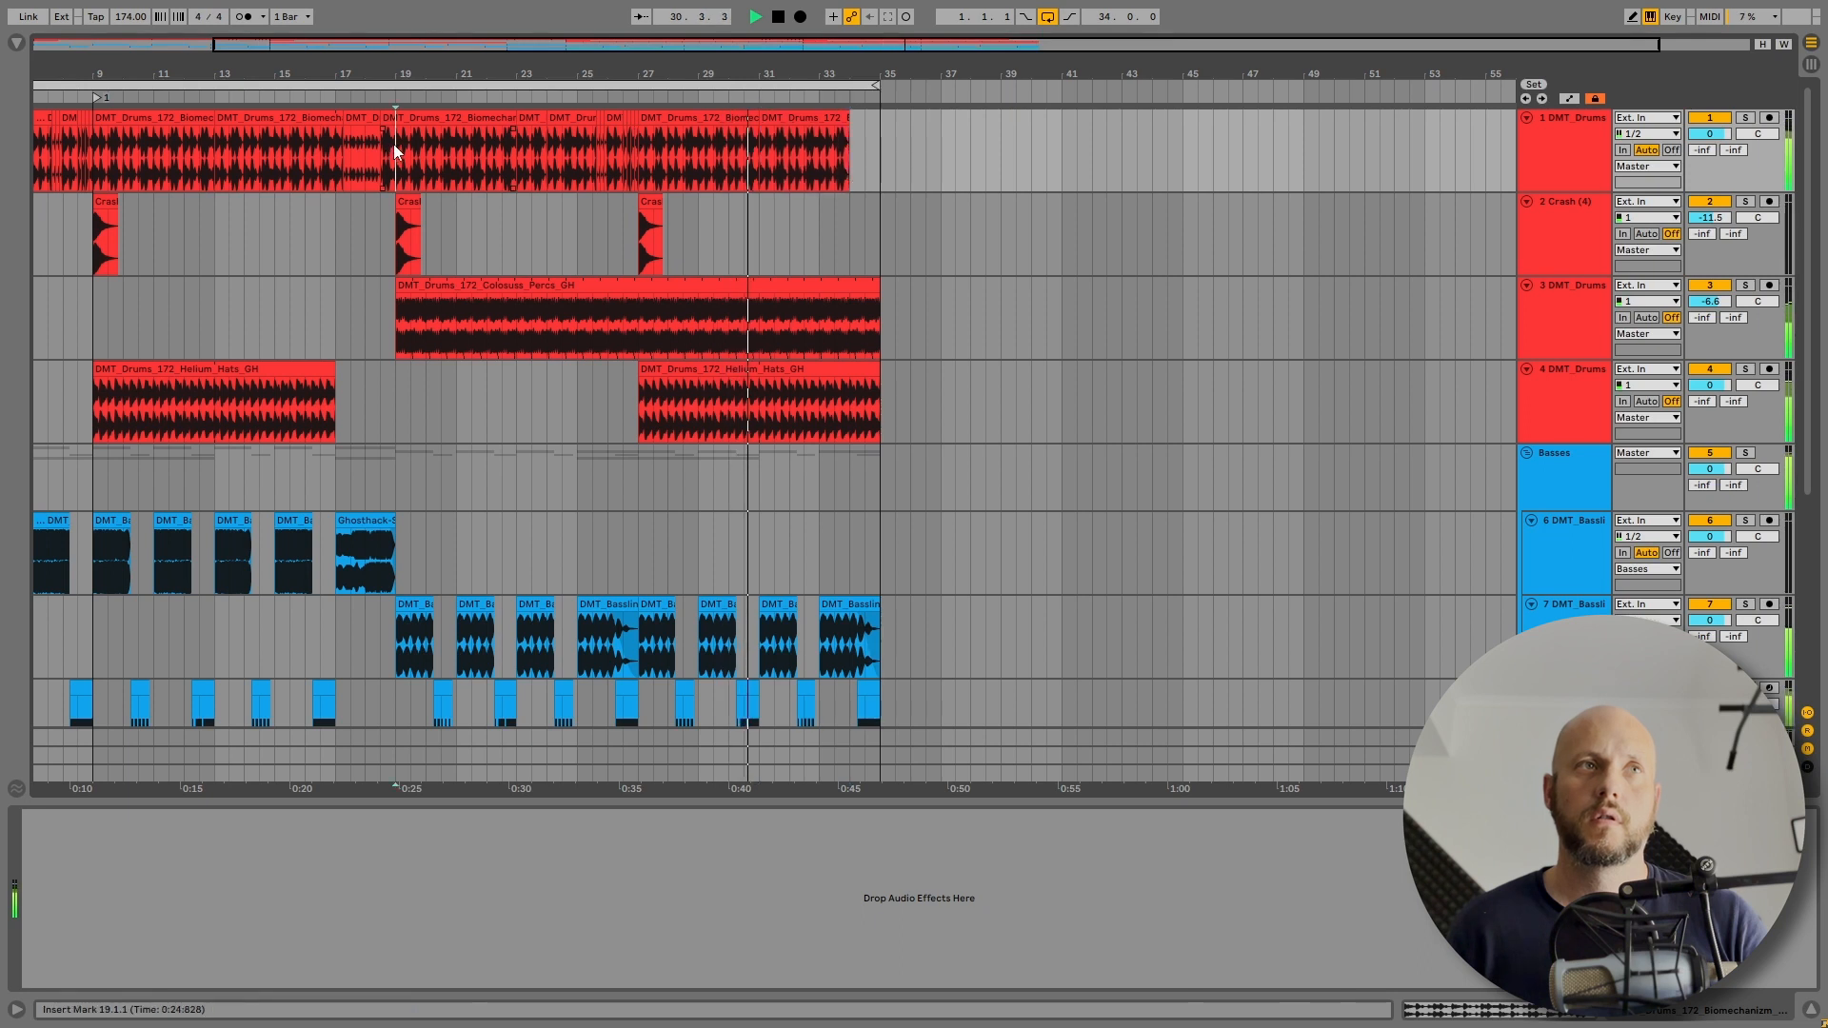
- Build a drum fill in bar 34 of the first track from copied slices of the Biomechanism loop, and play it
left_click_drag(846, 74, 843, 154)
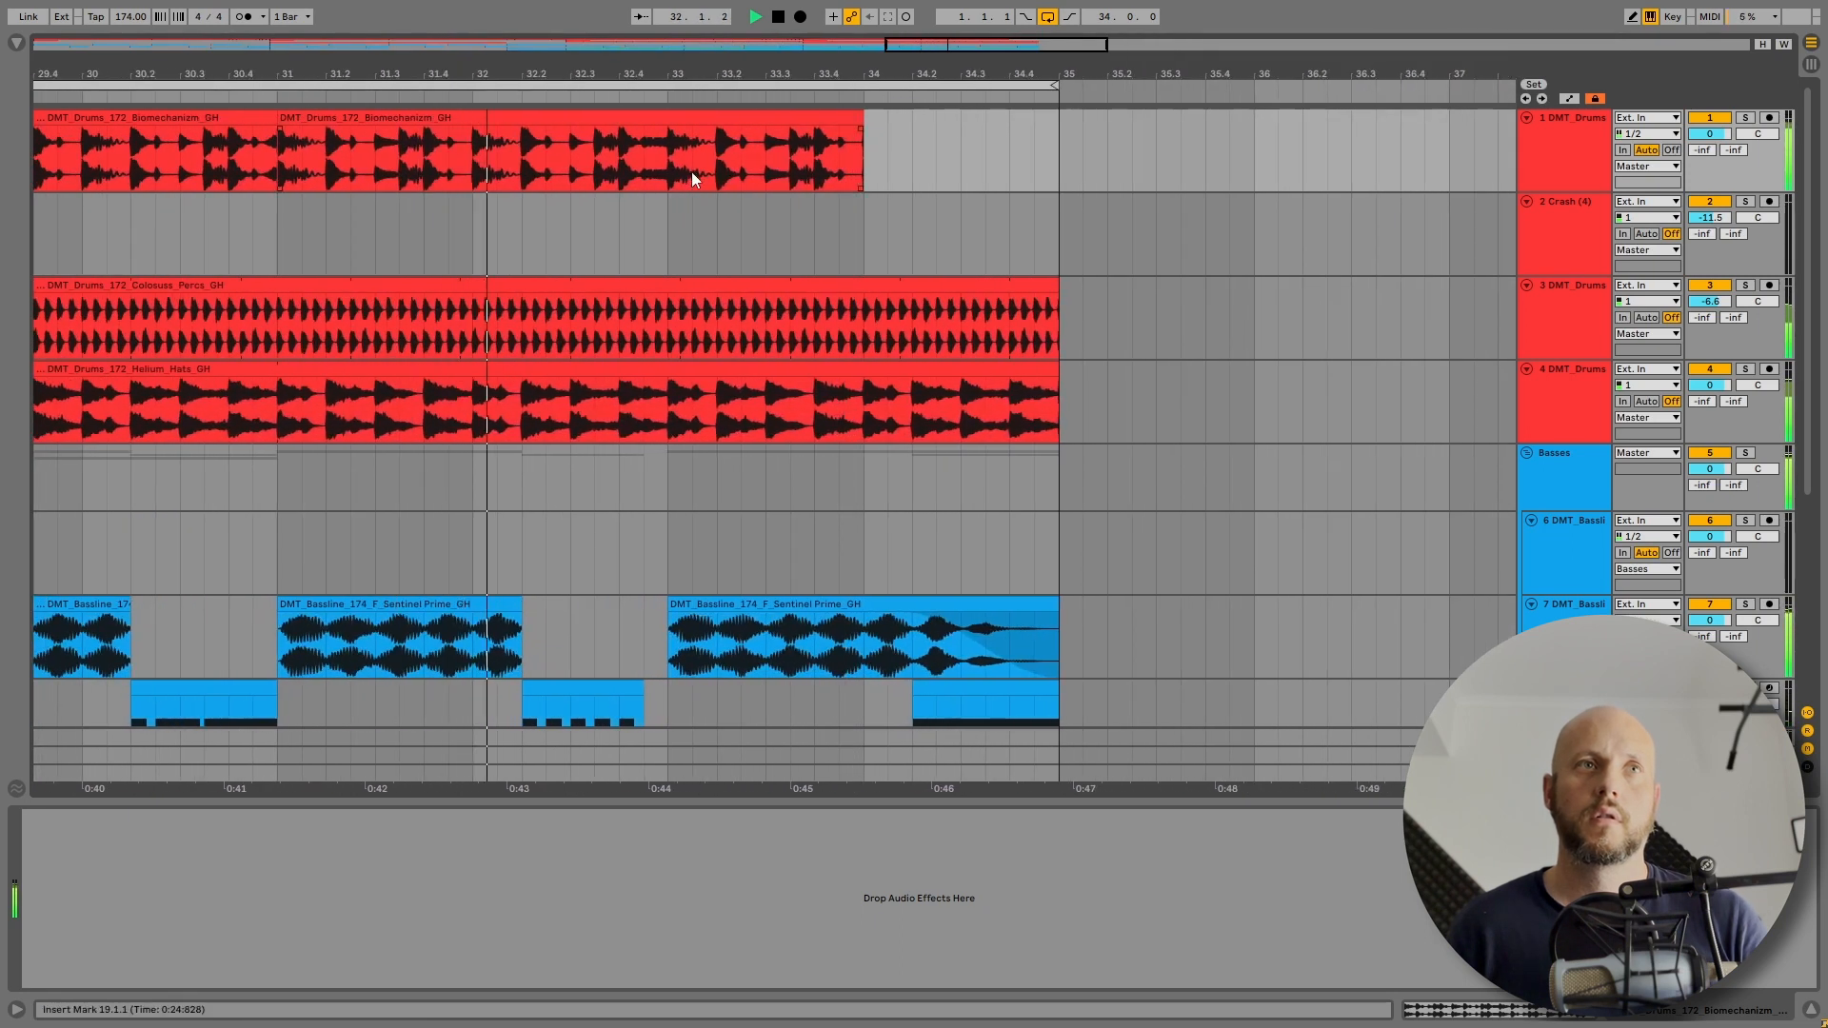
left_click_drag(712, 151, 1011, 132)
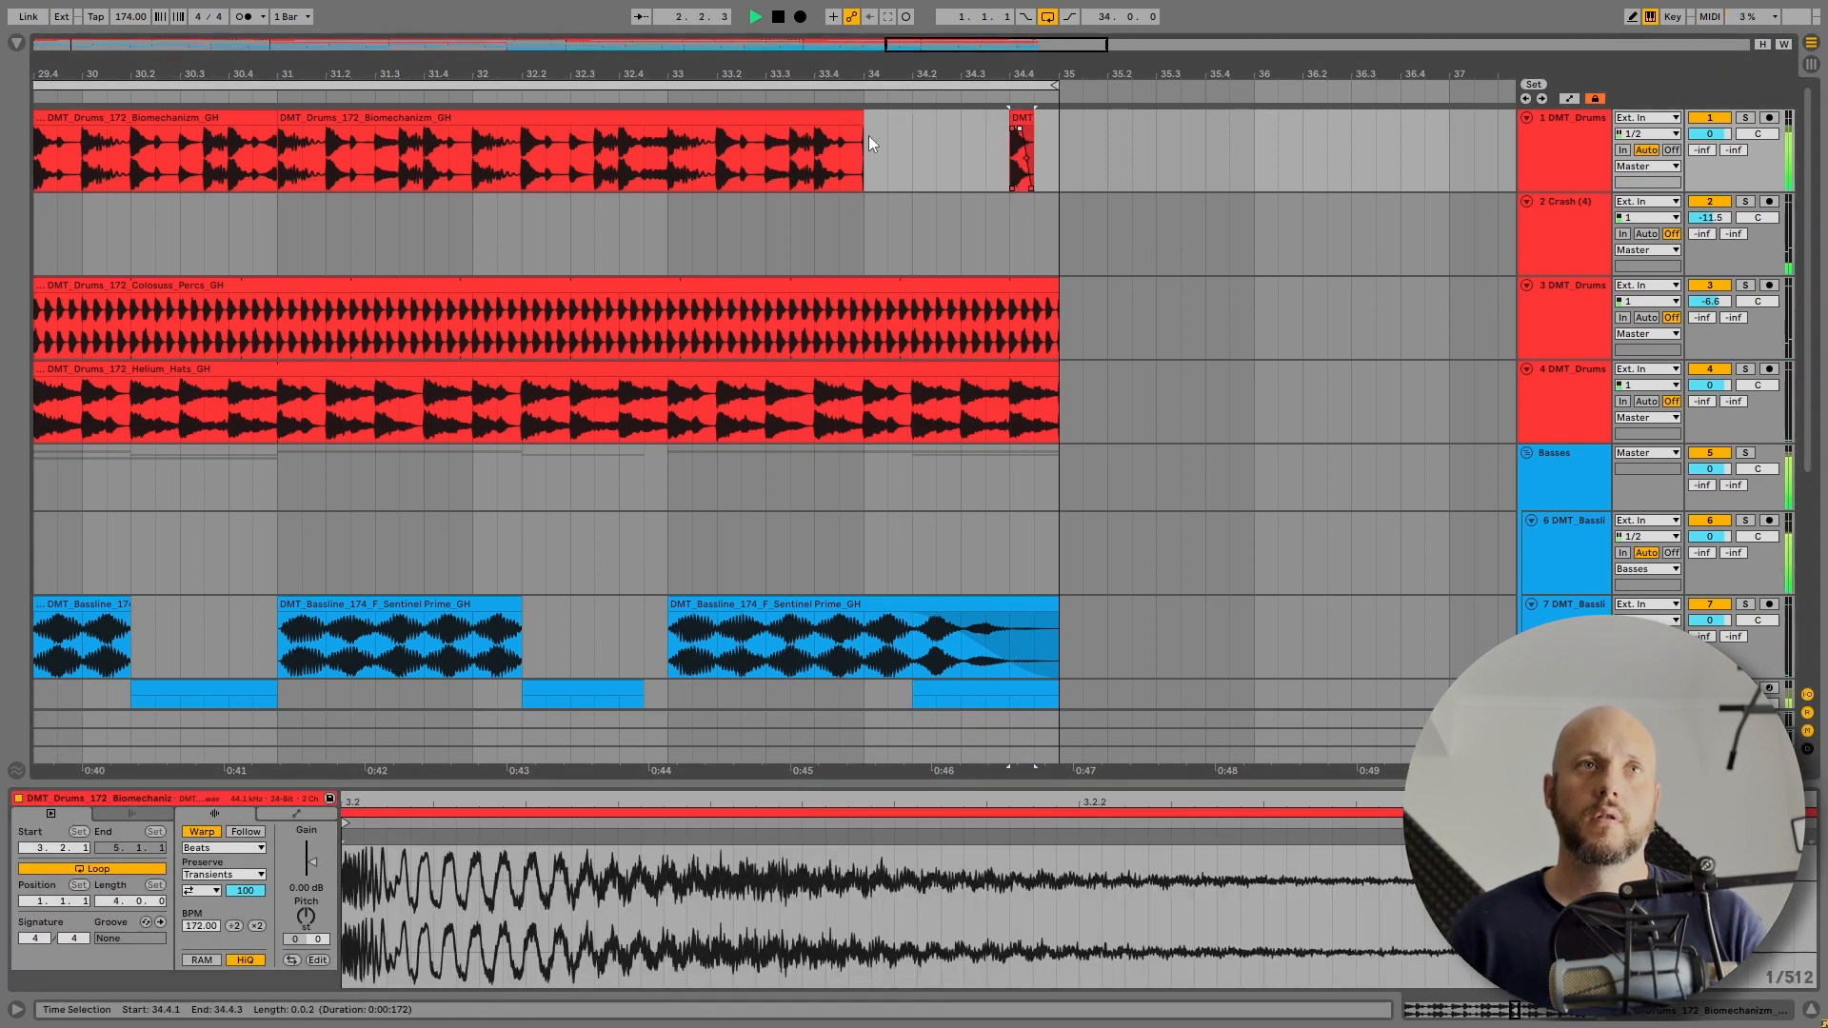
key("space")
left_click_drag(799, 70, 1133, 20)
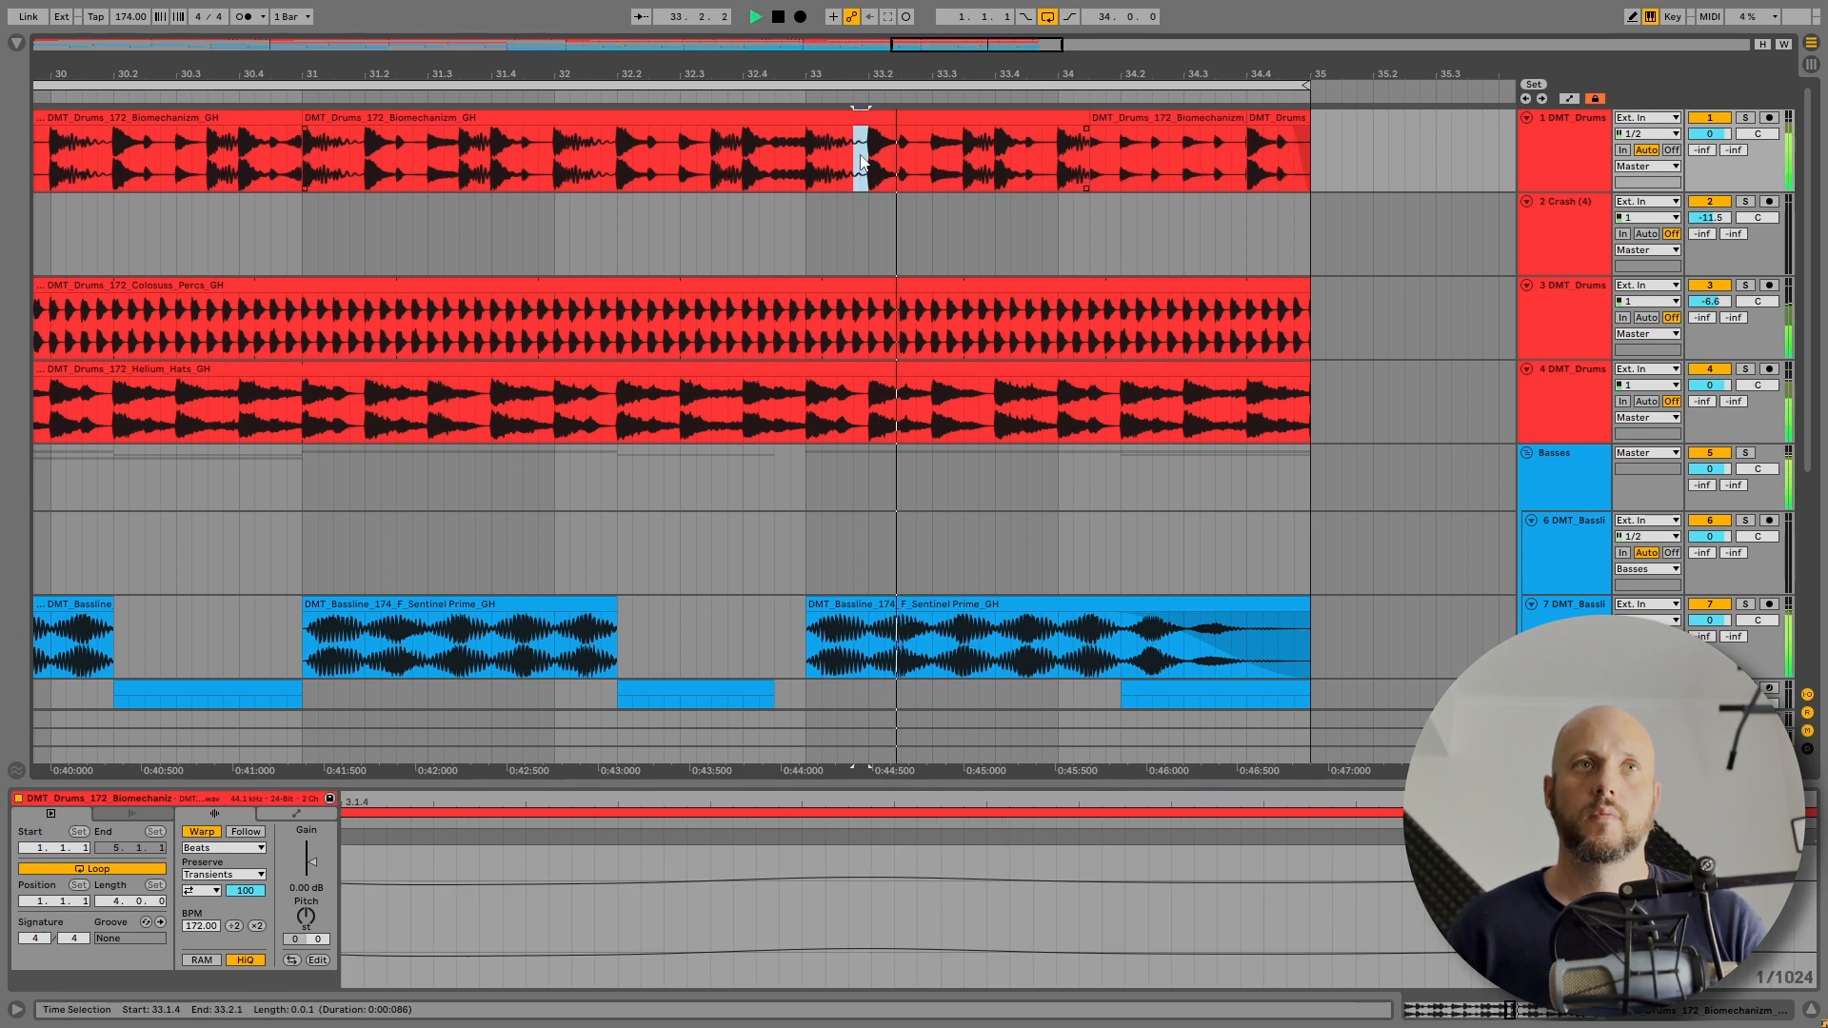
mouse_move(1102, 71)
left_mouse_down()
mouse_move(1088, 36)
mouse_move(1085, 65)
left_mouse_up()
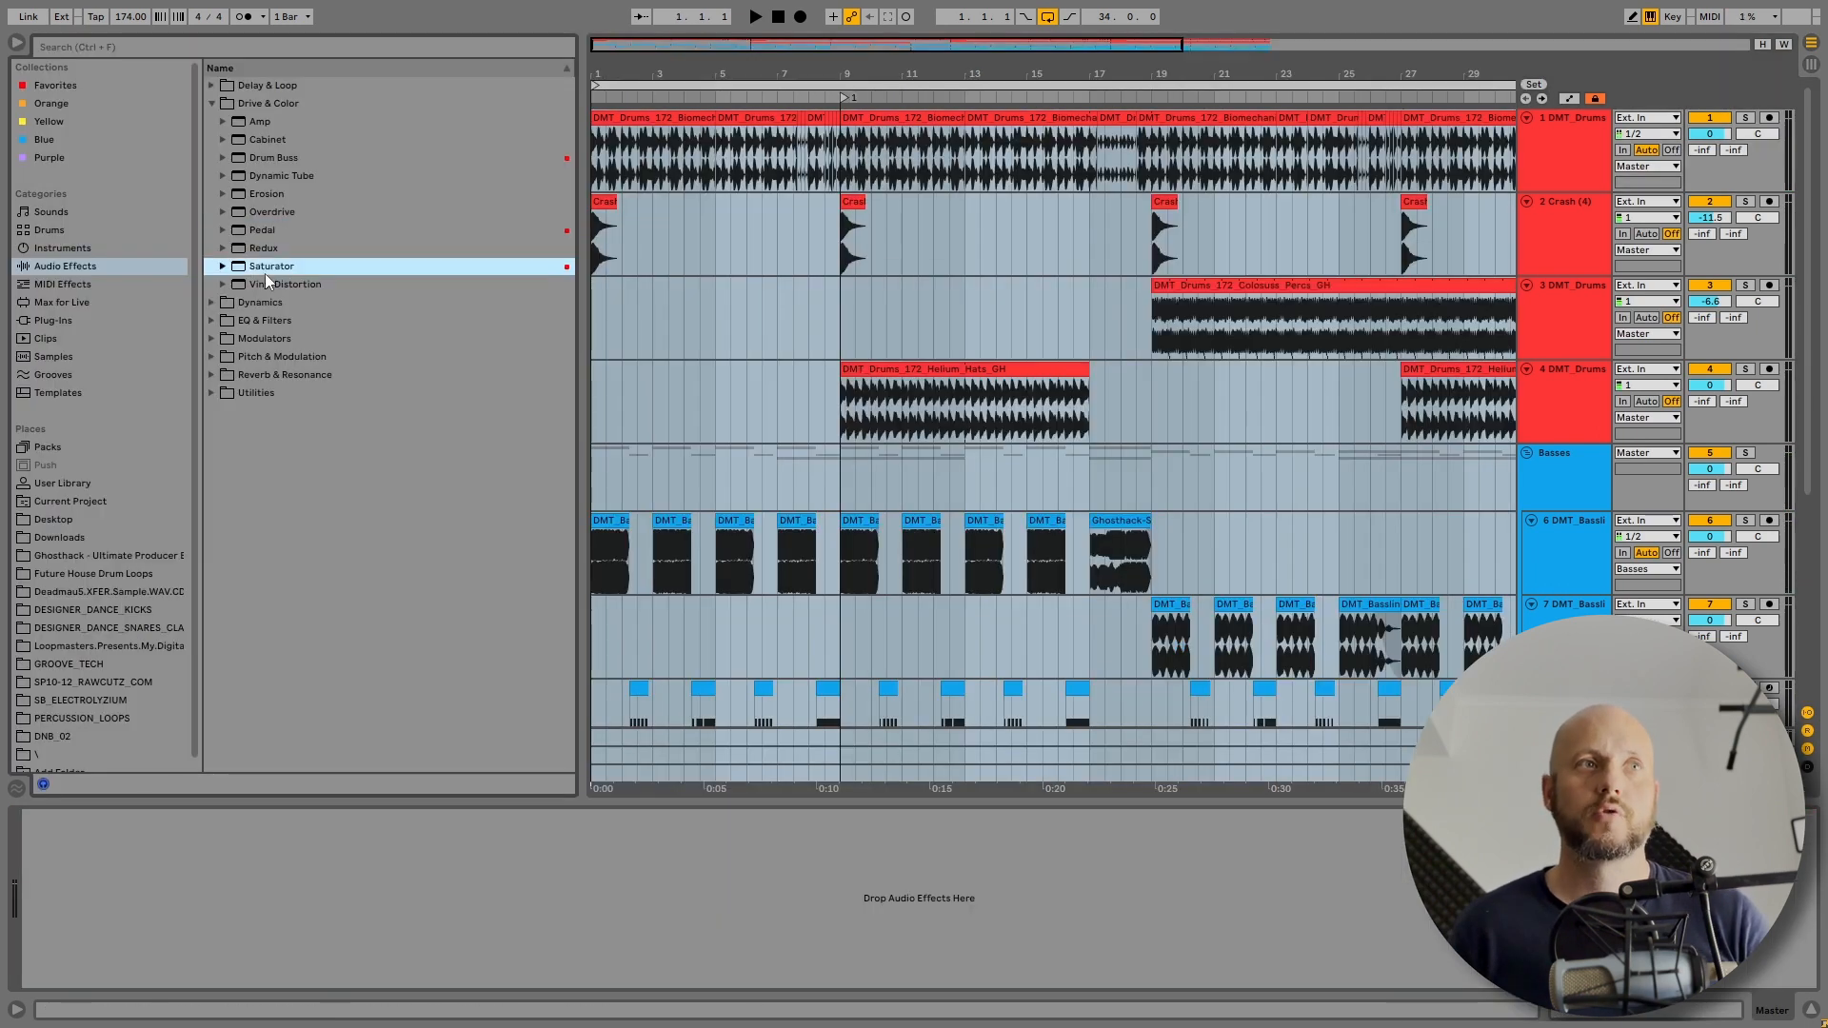
- Add a Saturator with Soft Clip enabled to the master, and place a Utility with -2.00 dB gain before it
left_click_drag(271, 266, 219, 868)
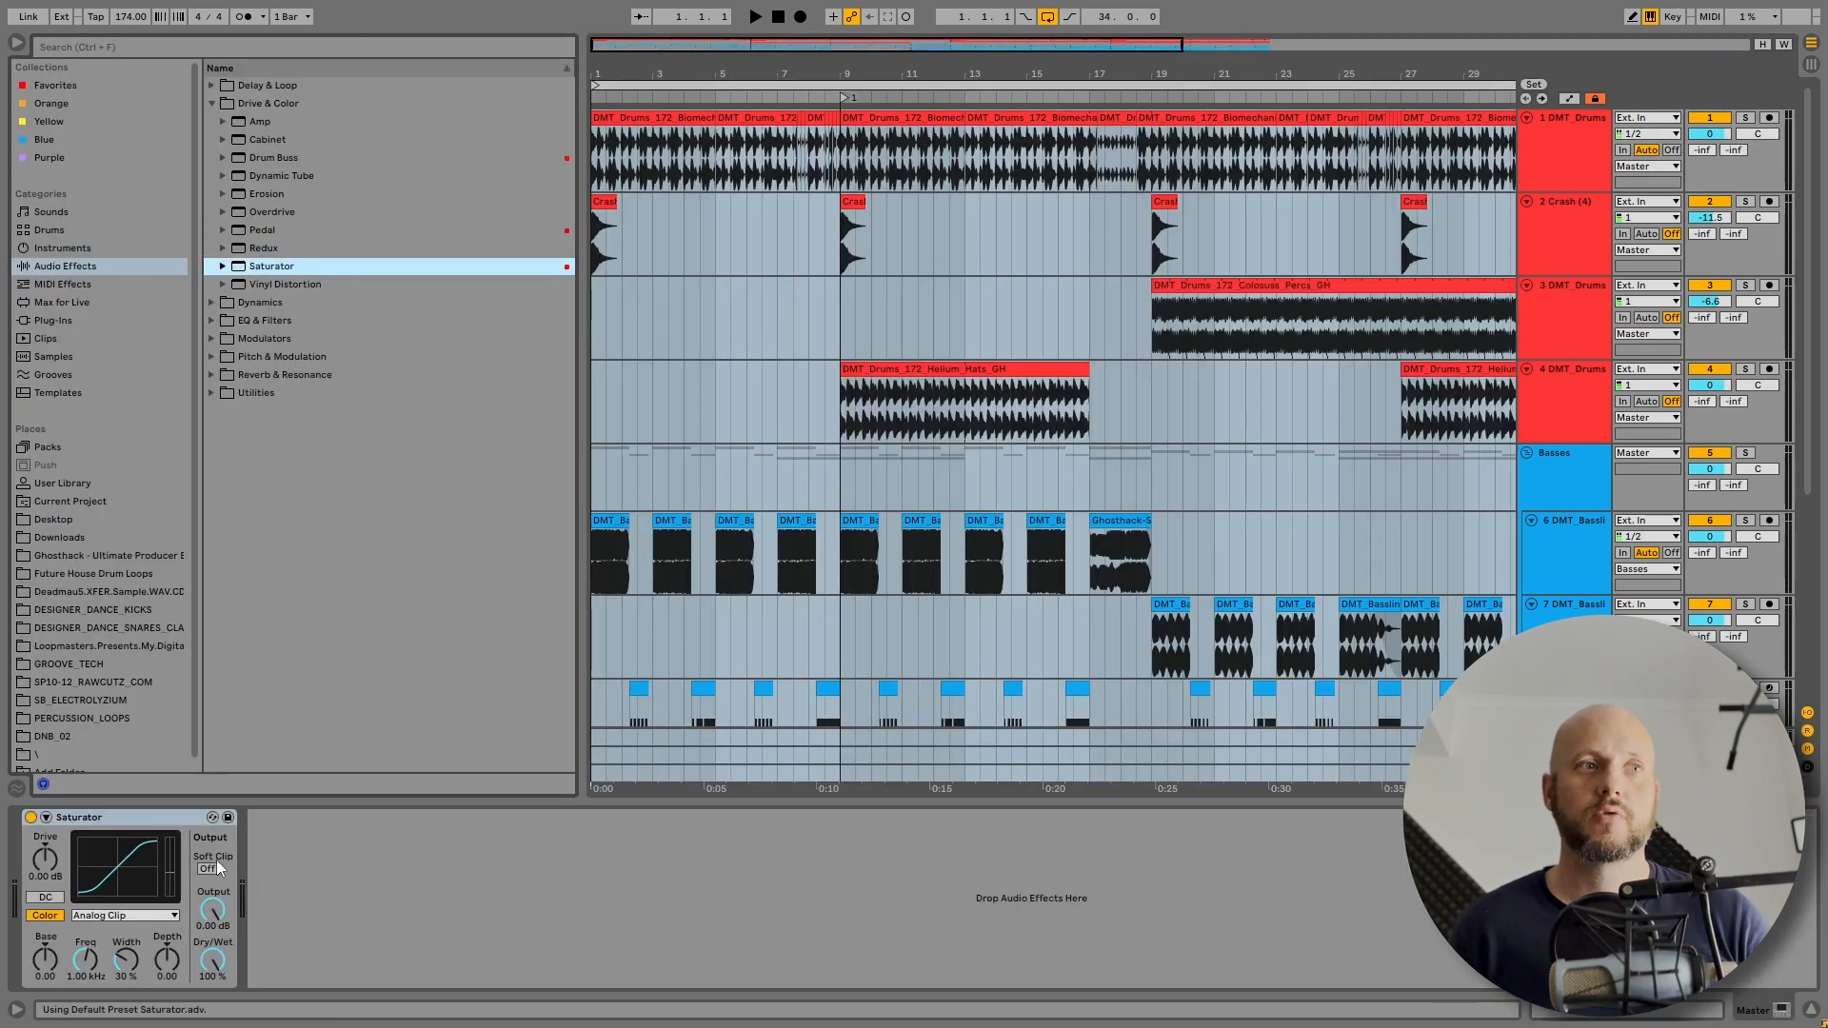
left_click(208, 869)
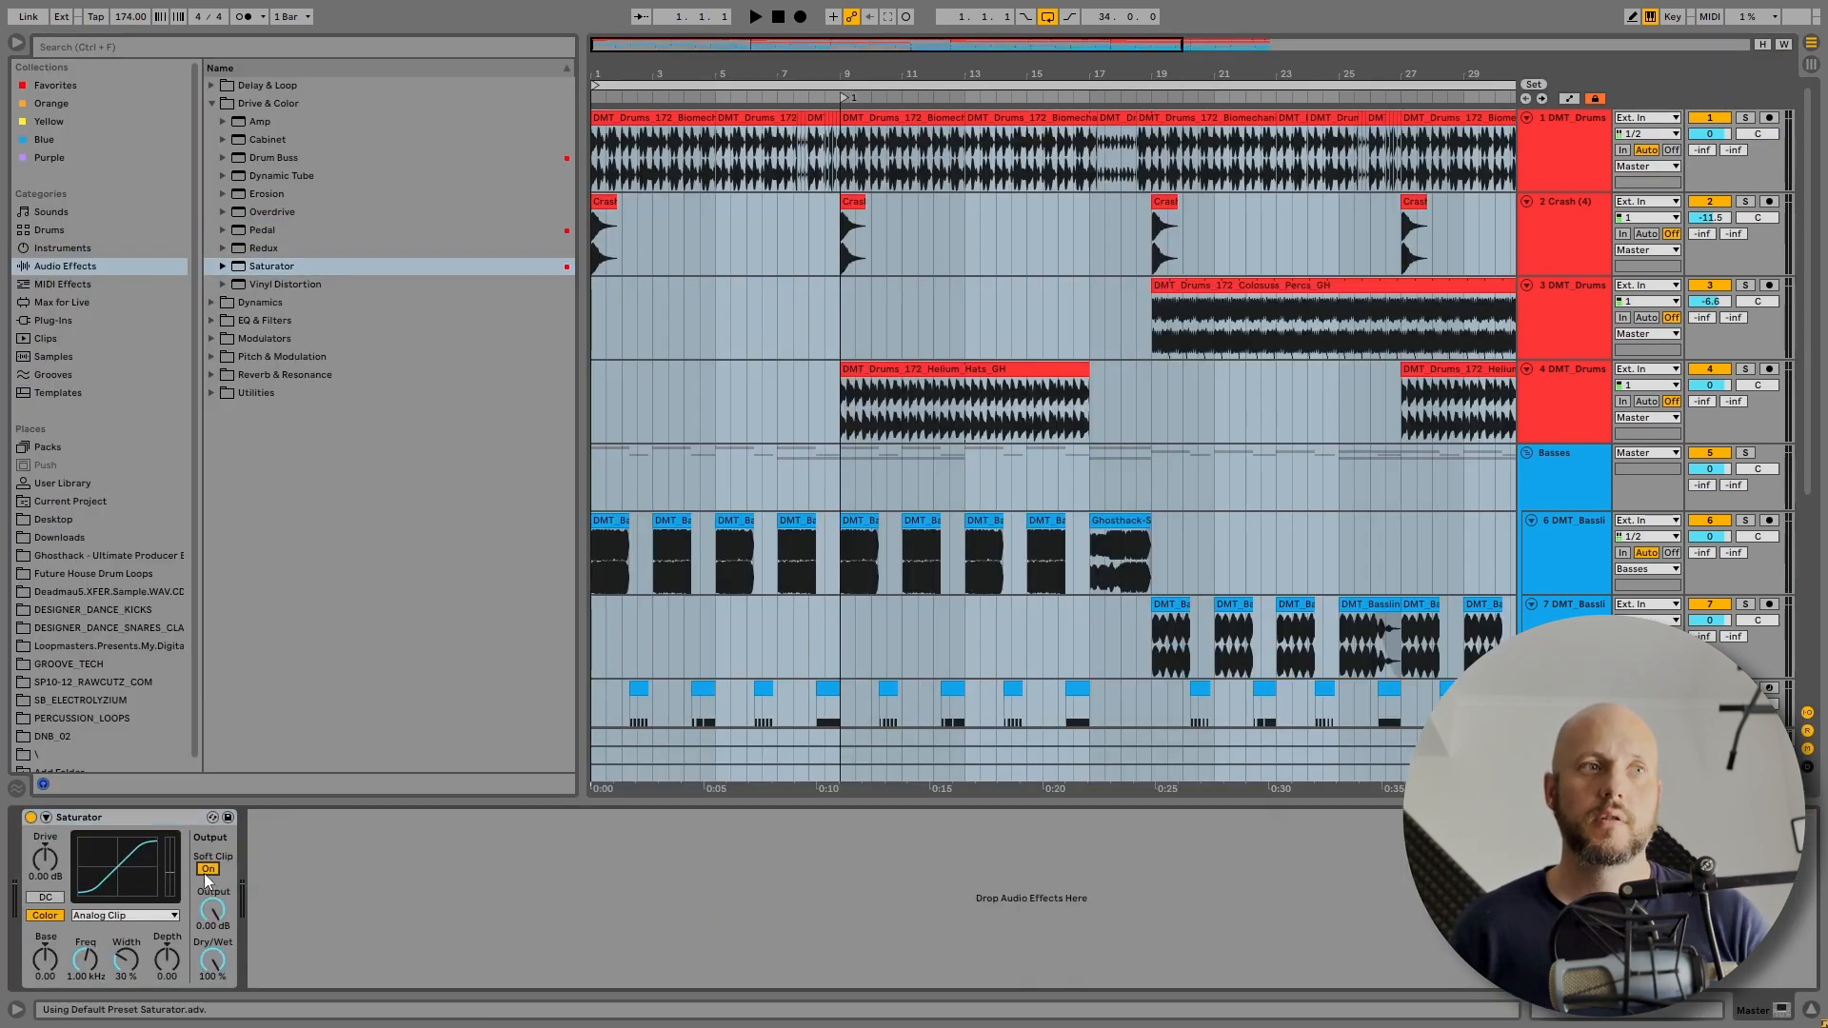
left_click(17, 43)
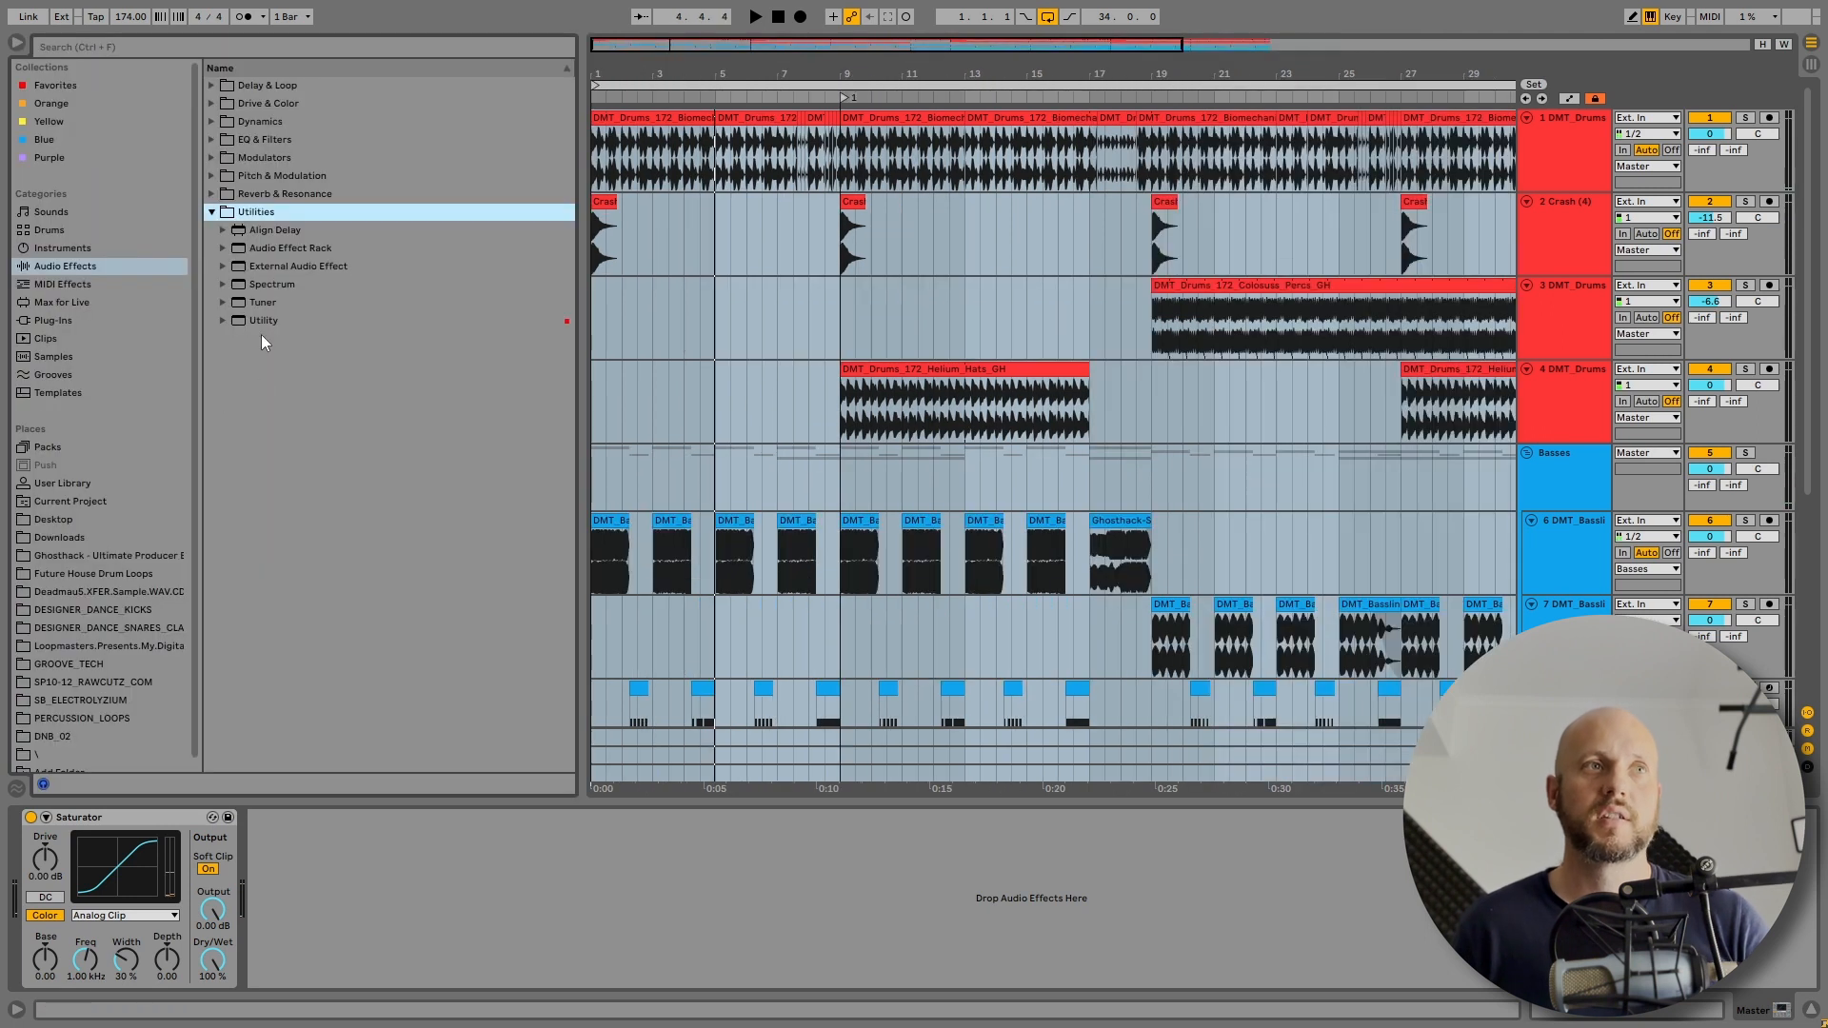
left_click_drag(263, 301, 212, 463)
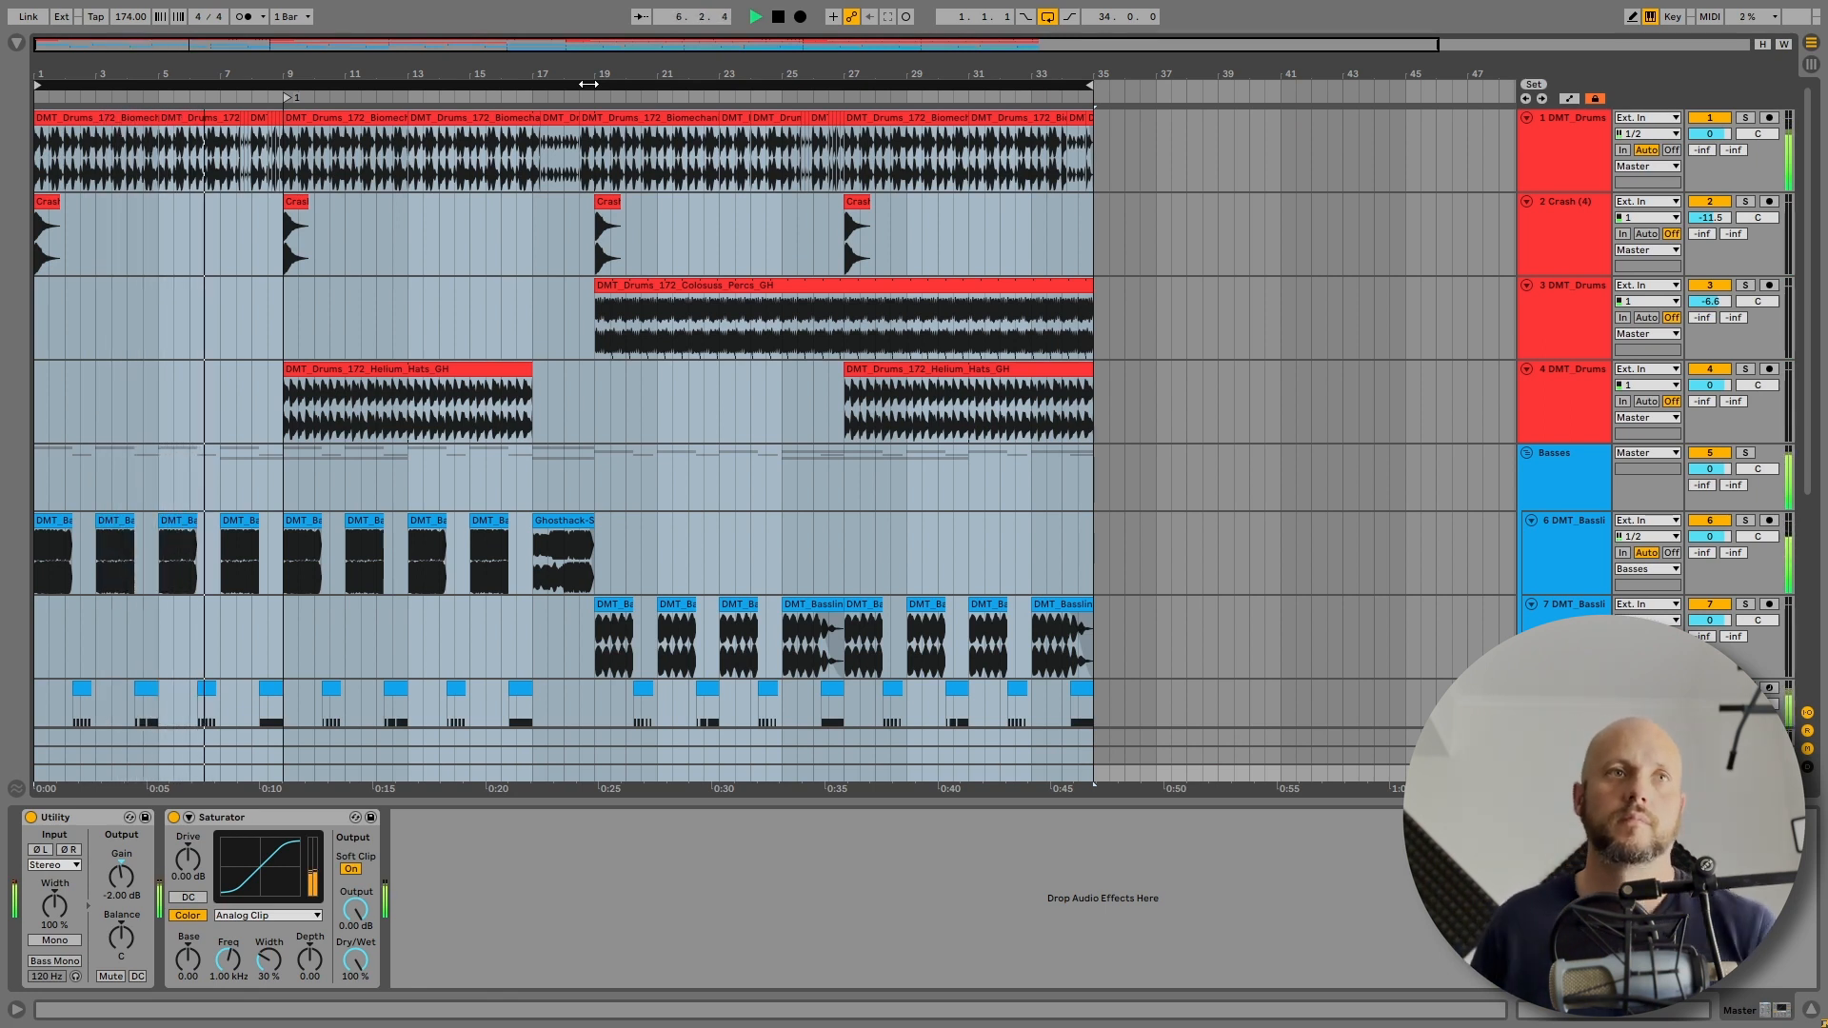
- Rename the Biomechanism drum loop track as Drums and the crash track below it as Crash
left_click(1550, 146)
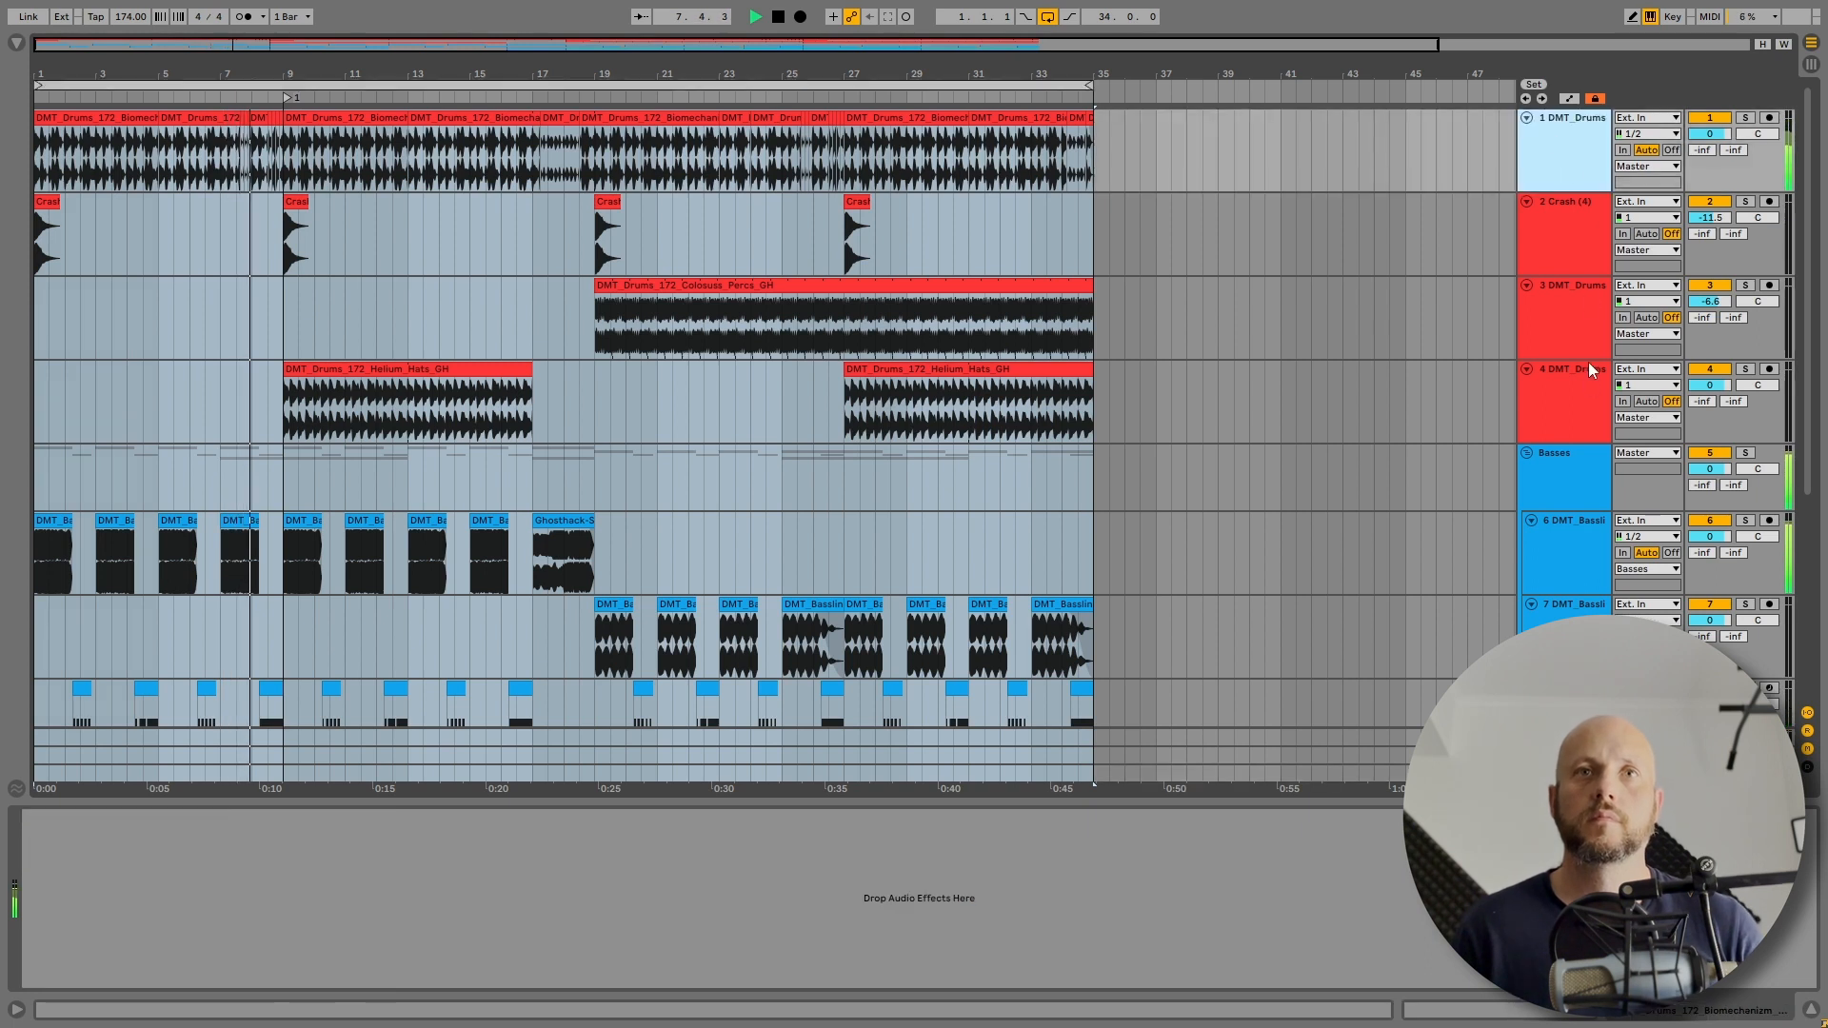
key("ctrl+r")
type("Dru")
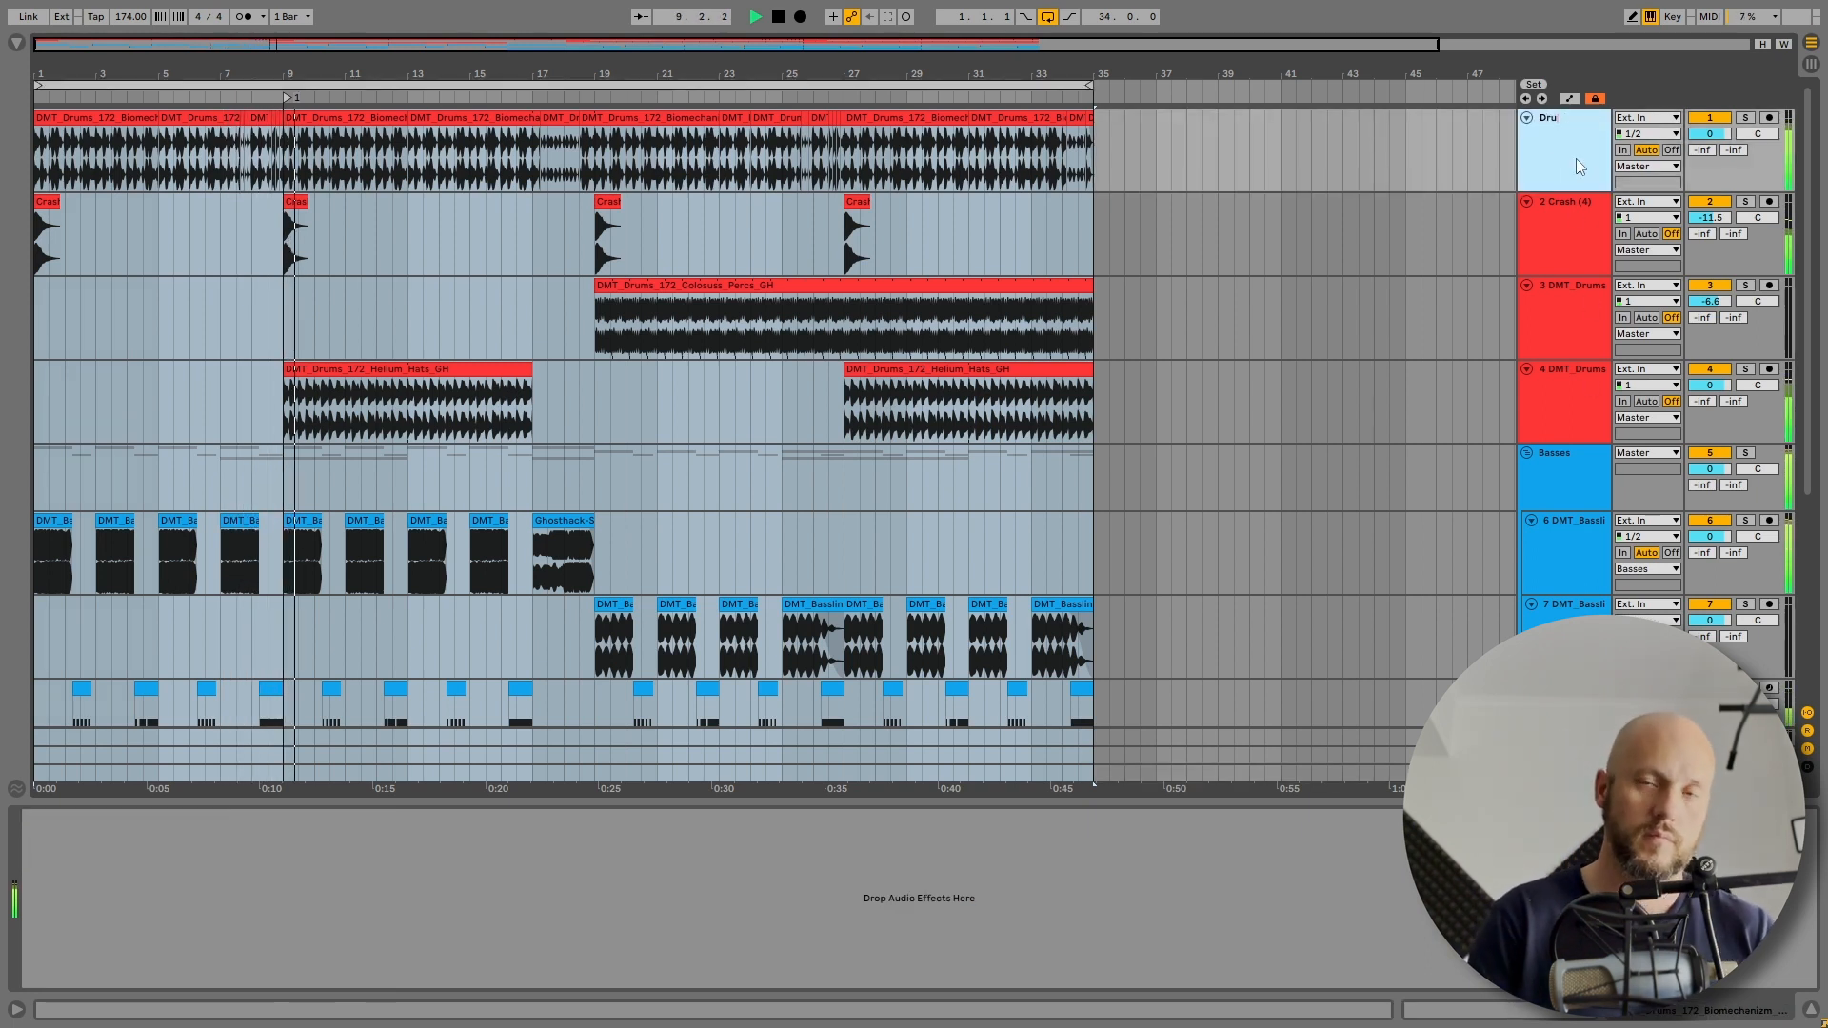
type("ms")
key("Tab")
type("C")
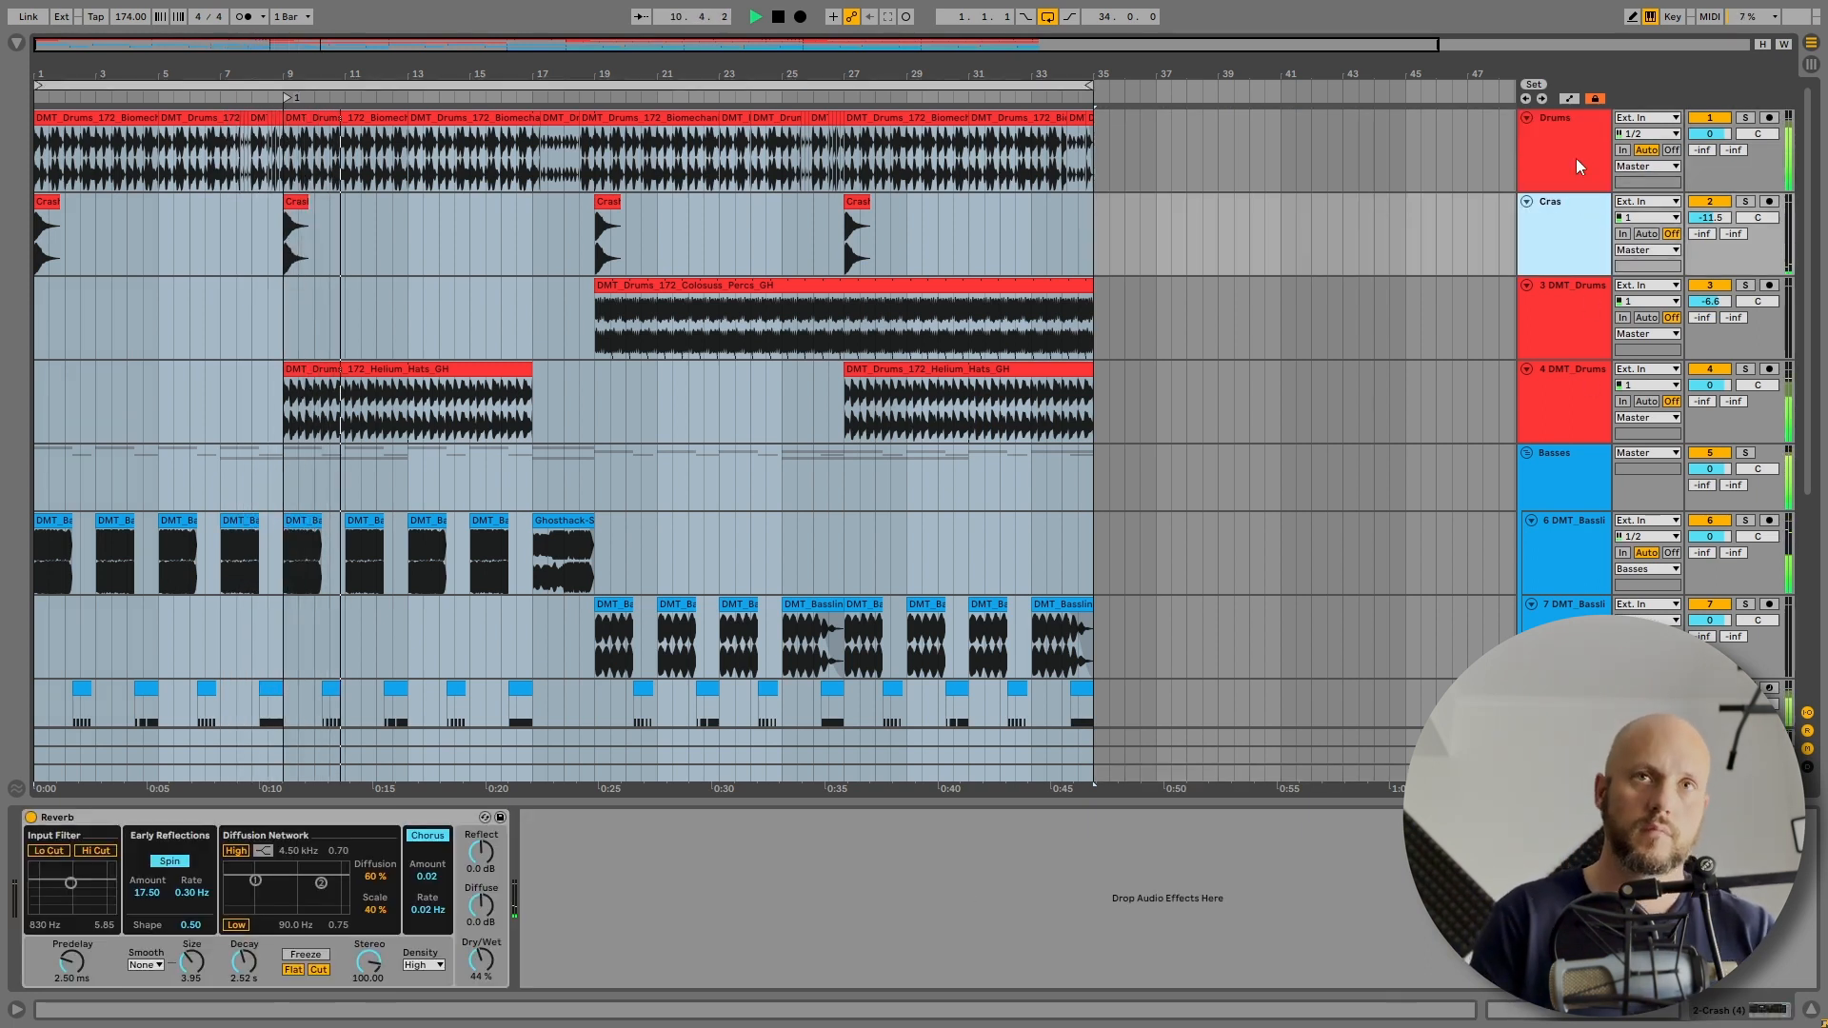
key("Tab")
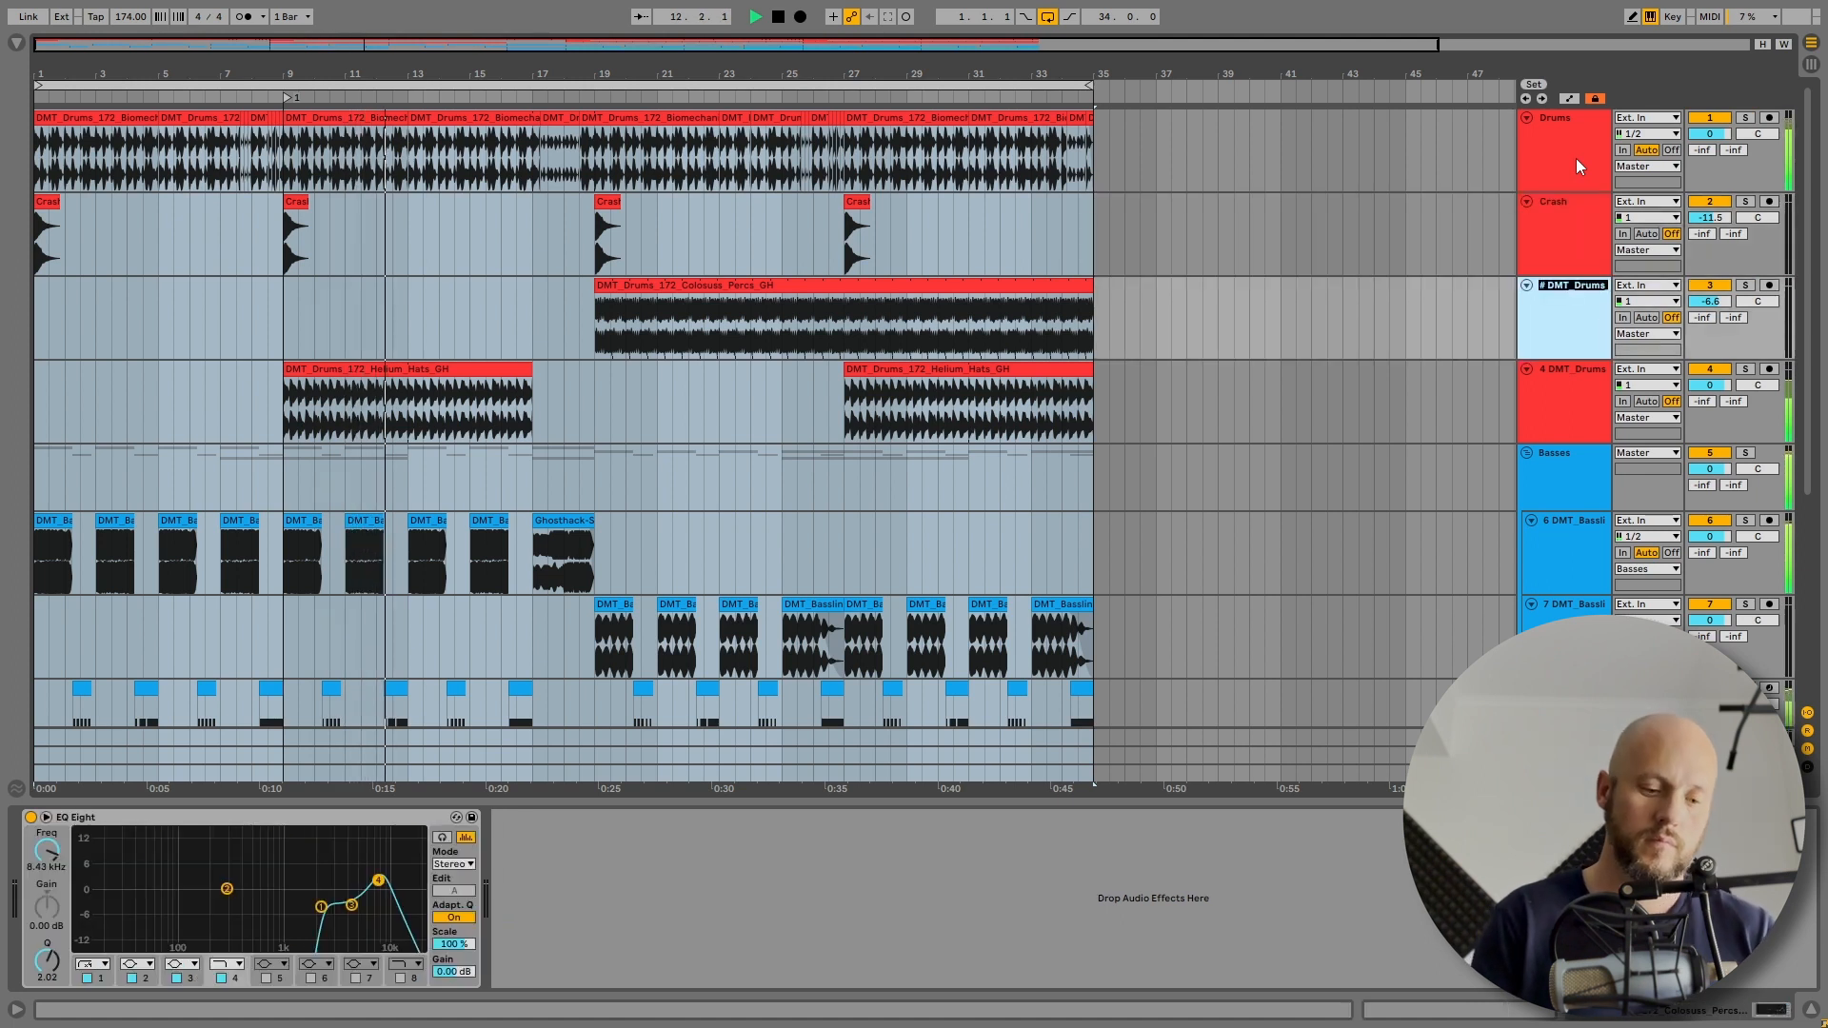
- Rename the Colossus Percs track as Hats and the Helium Hats track as Shuffle
type("Hats")
key("Tab")
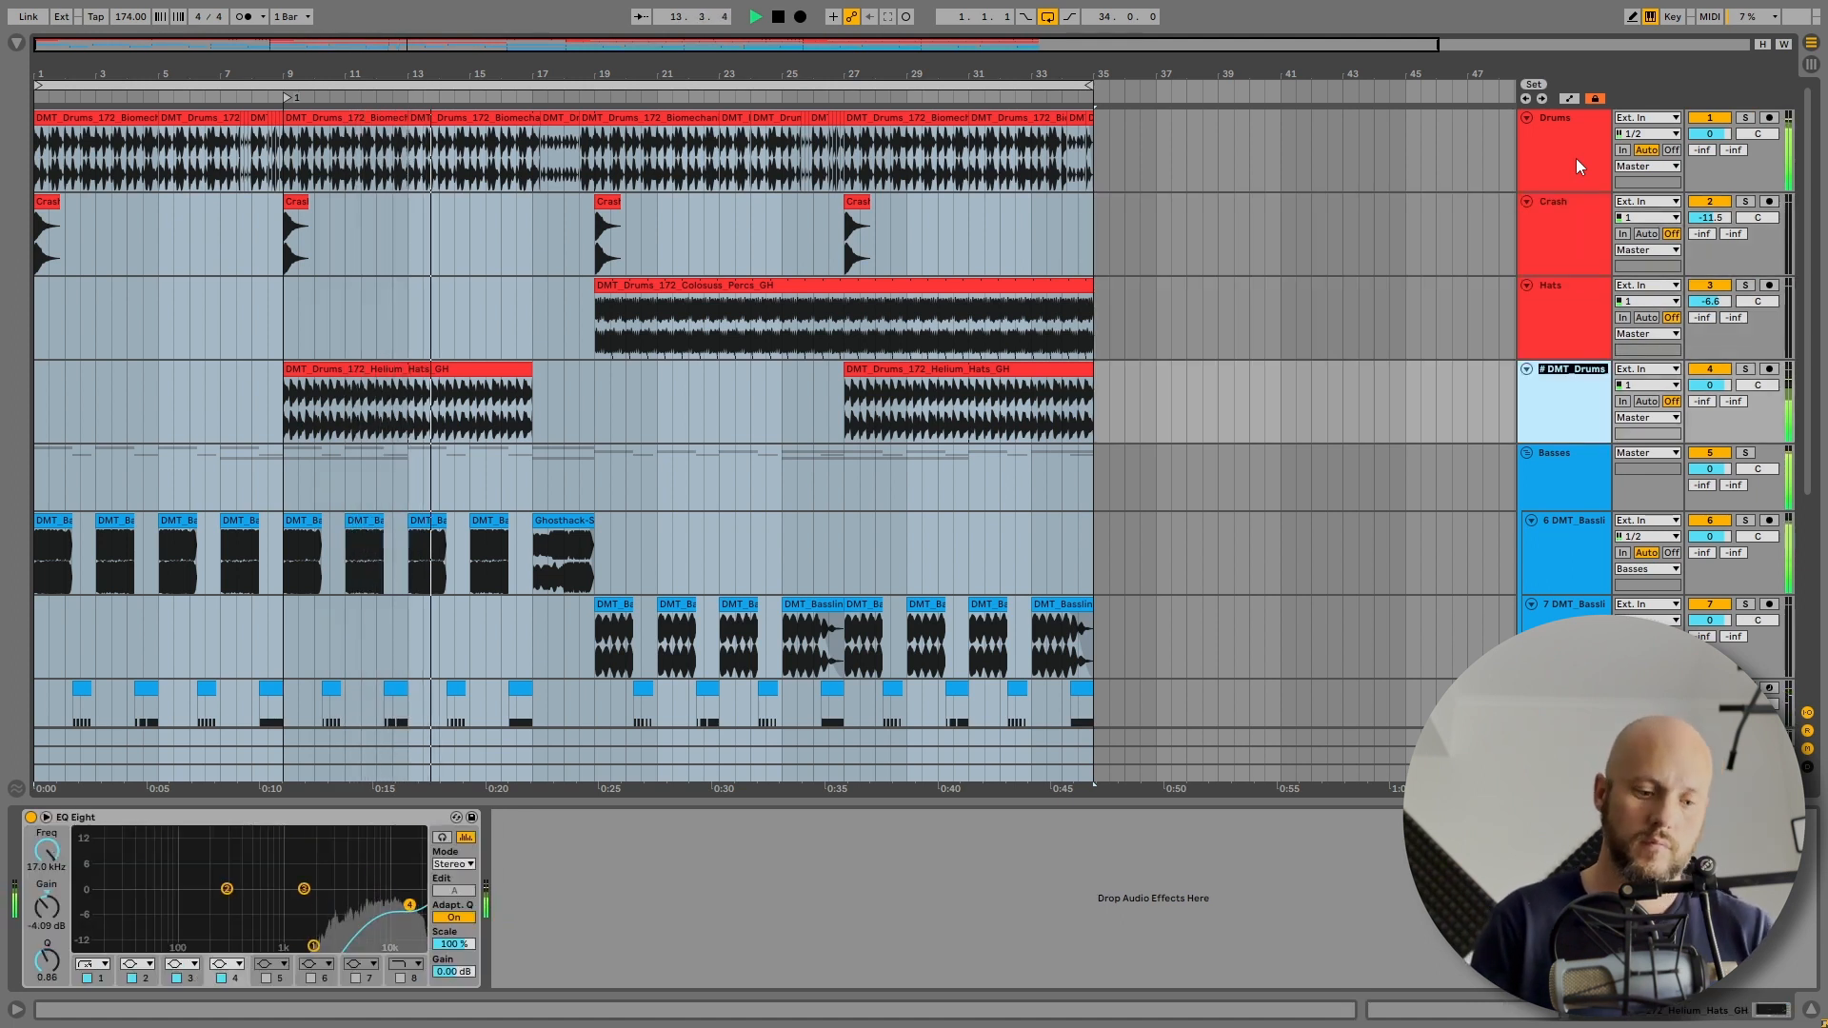
type("Shjuffle")
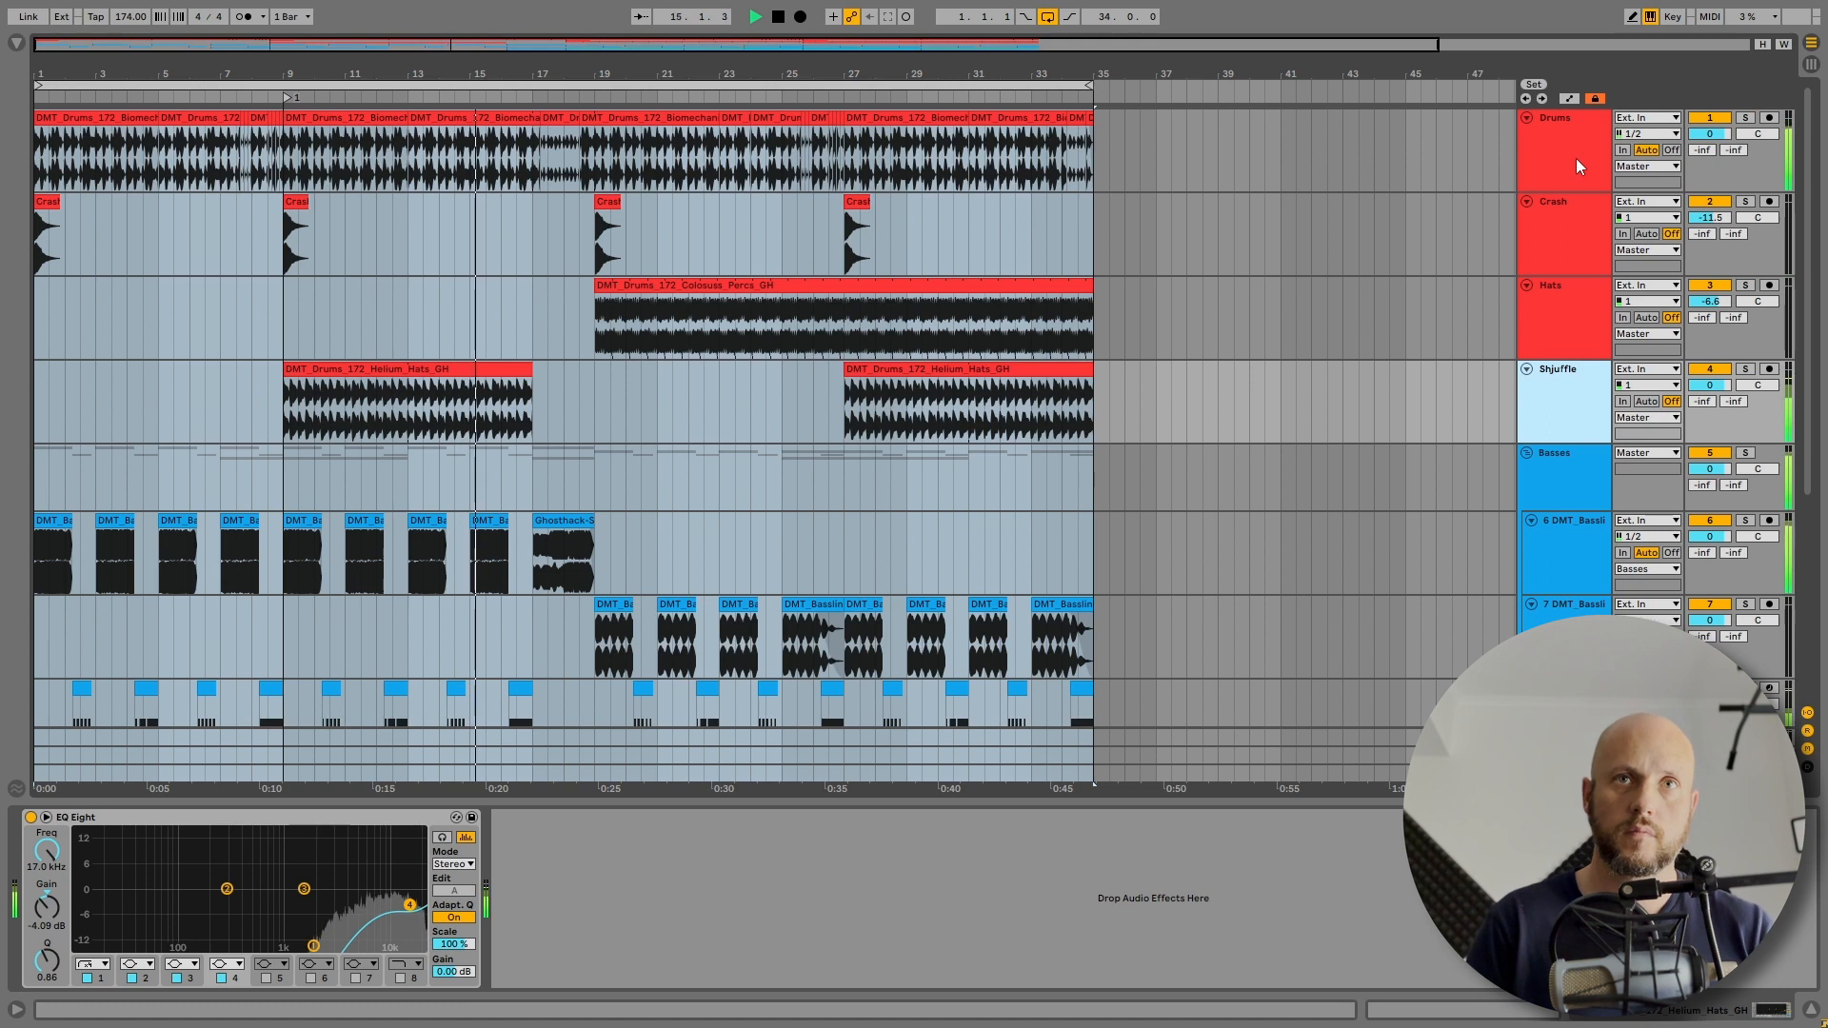
key("Left")
key("Left")
key("Left")
key("Left")
key("Left")
key("BackSpace")
key("Return")
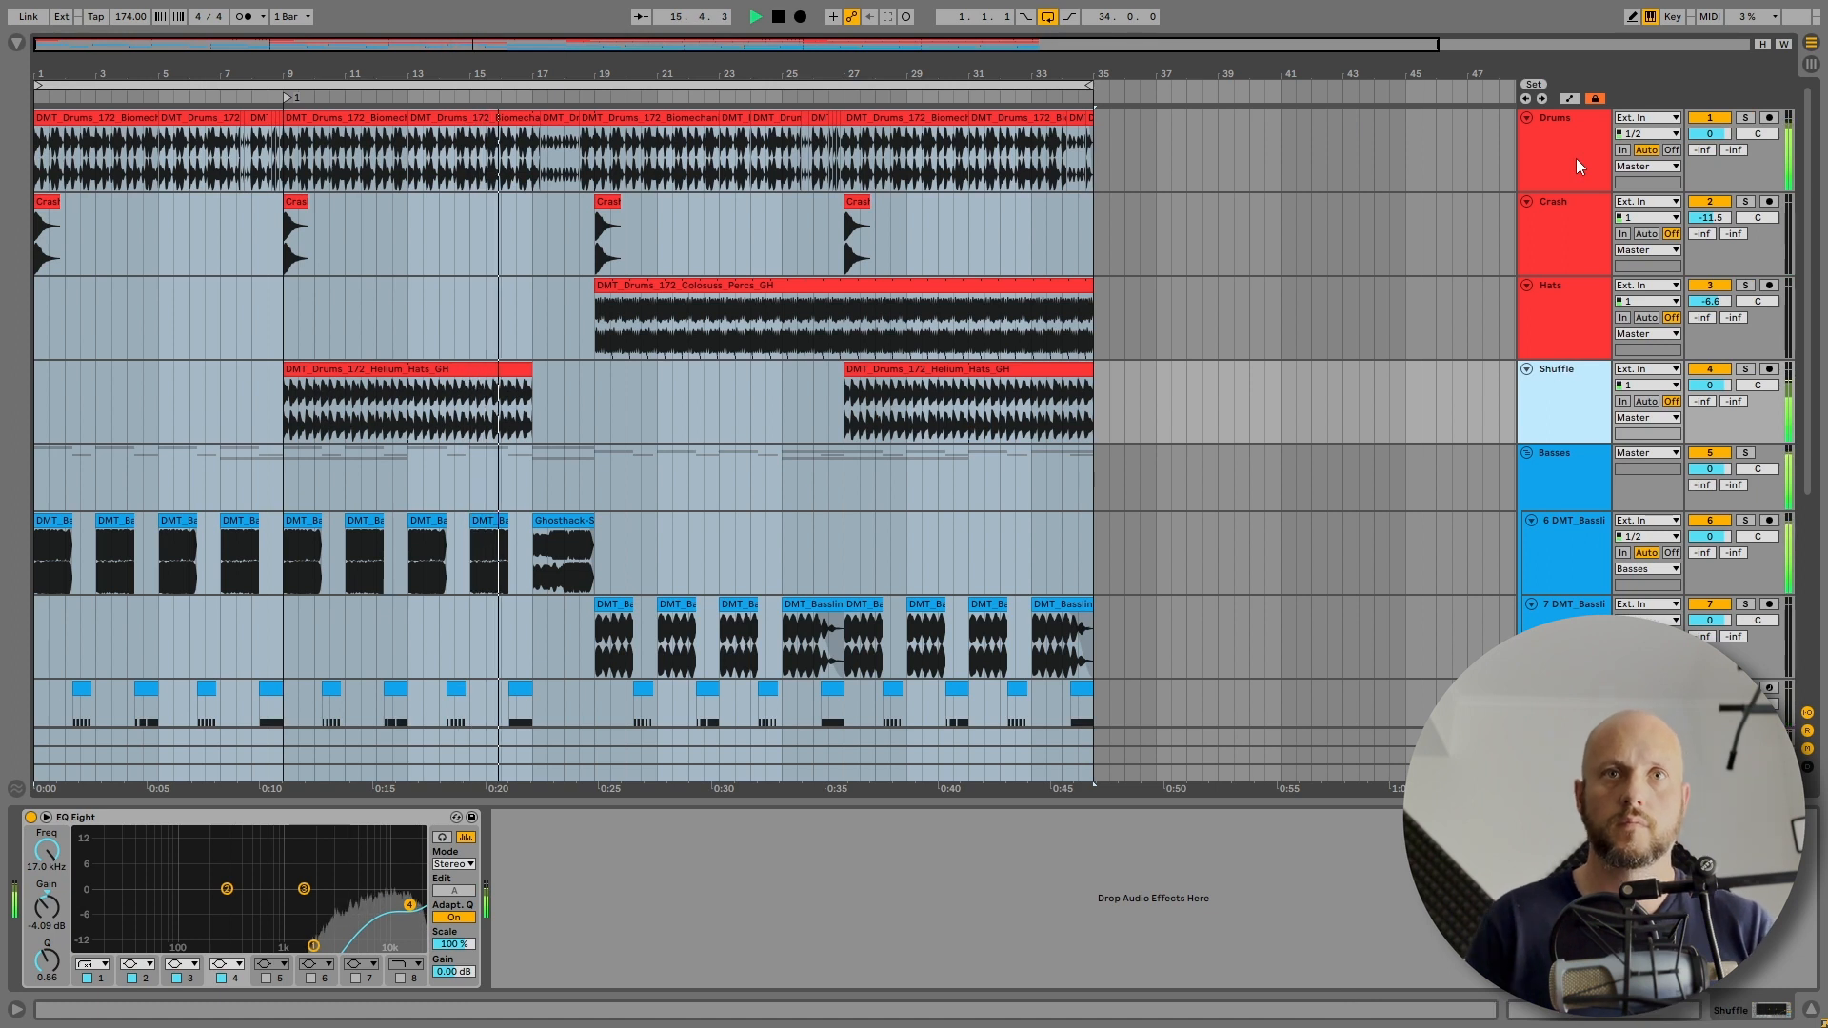
- Rename the first two bassline tracks in the Basses group as Womp and Harder Womp
left_click(1585, 523)
key("ctrl+r")
type("Wom")
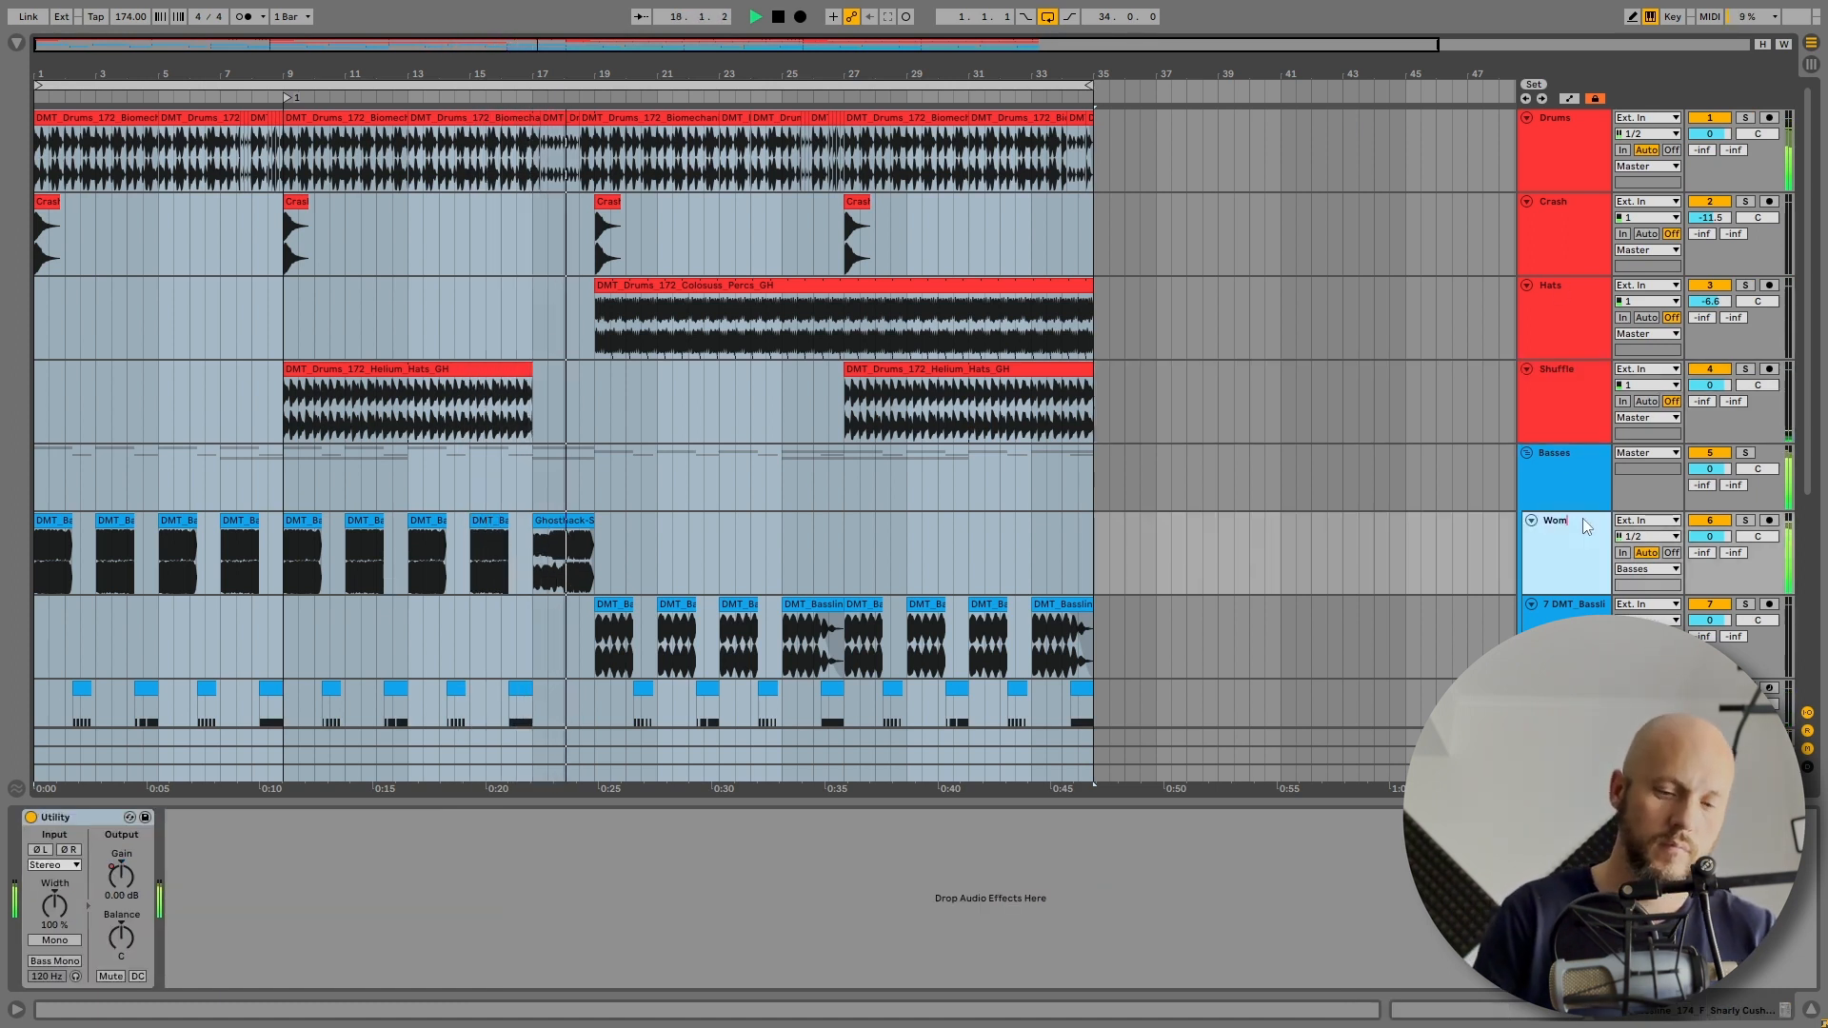
type("p")
key("Tab")
type("H")
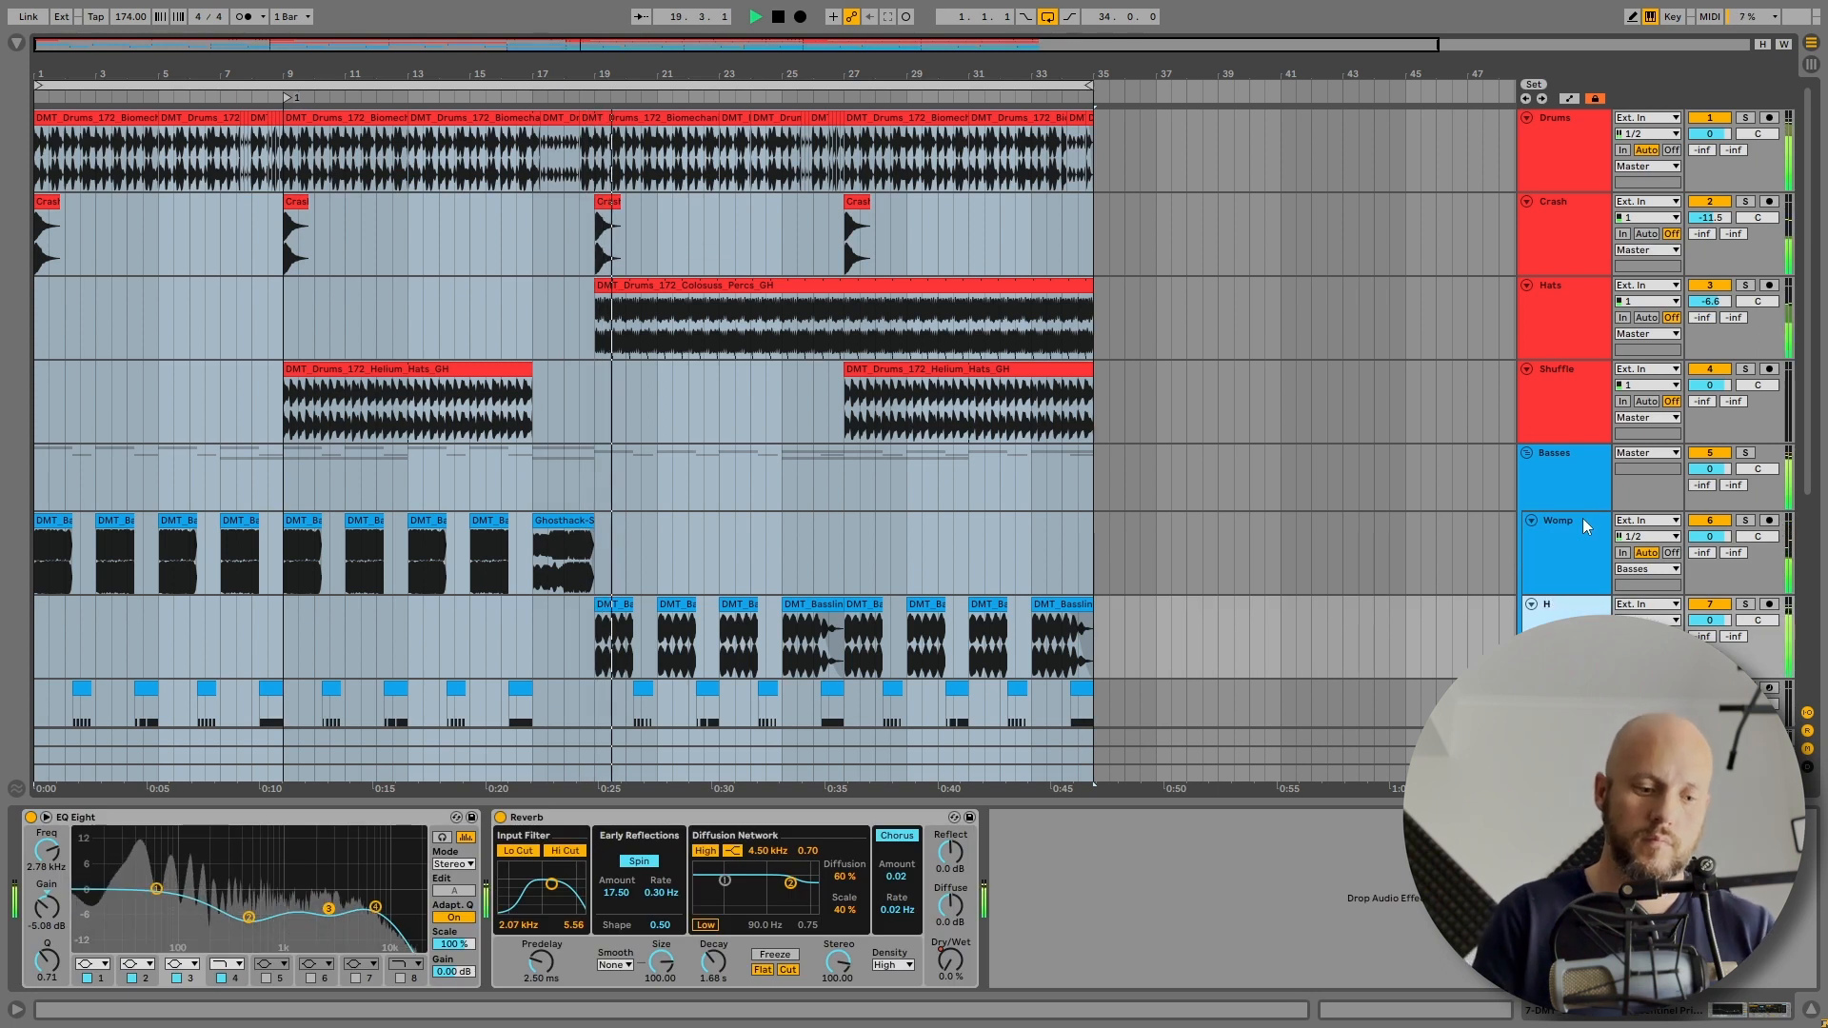
type("Ader Womp")
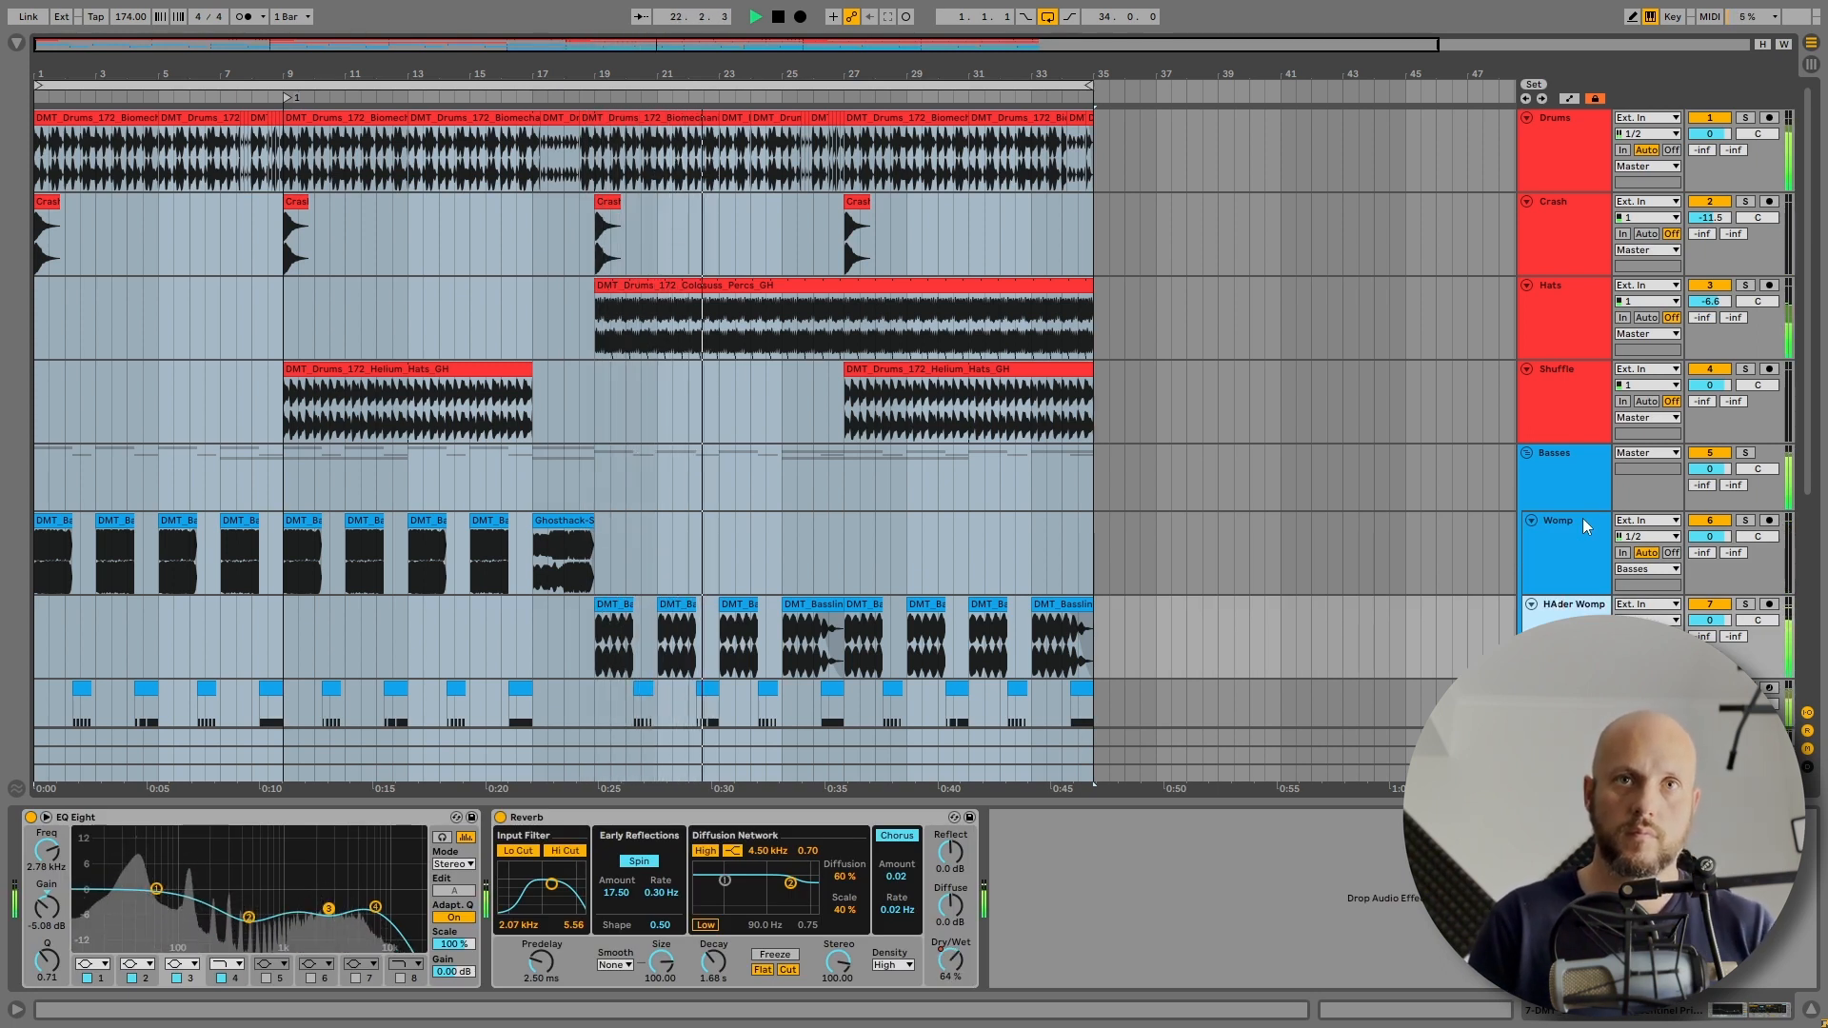
key("BackSpace")
type("ar")
key("Return")
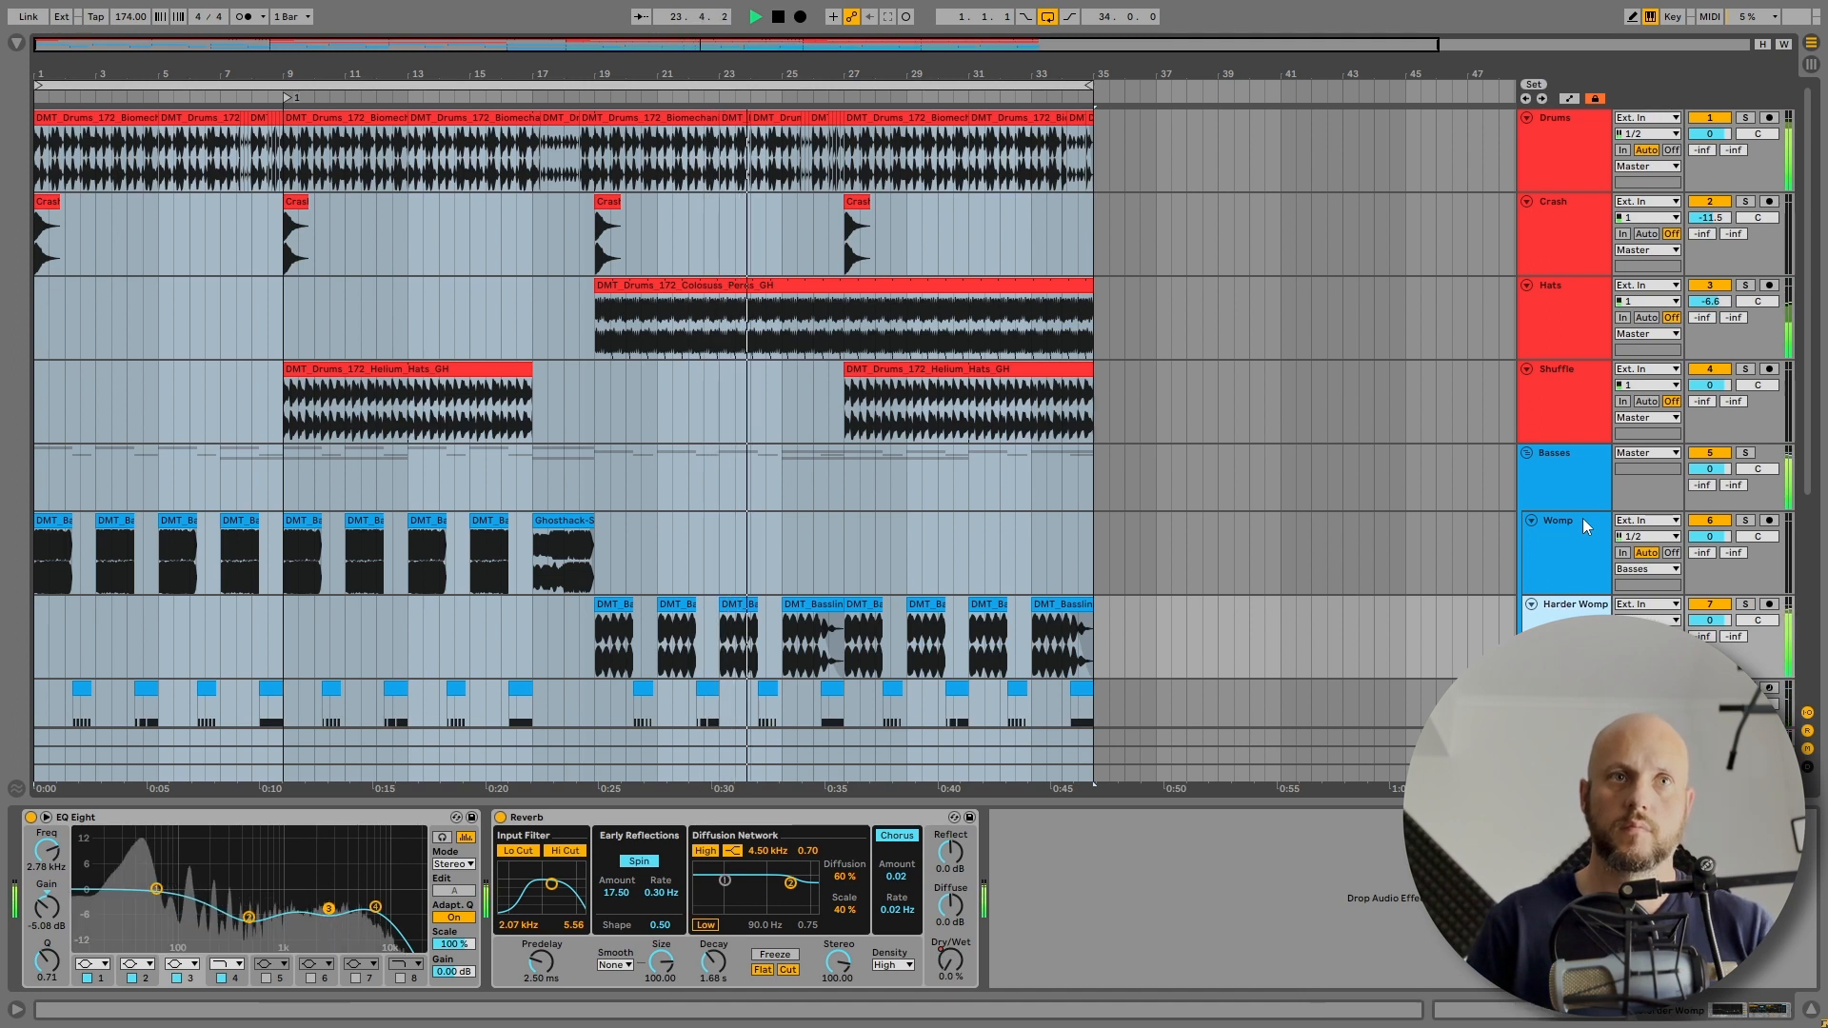
- Rename the Lockheed bassline sampler track in the Basses group as Response
scroll(1457, 594, "down", 2)
left_click(1595, 577)
key("ctrl+r")
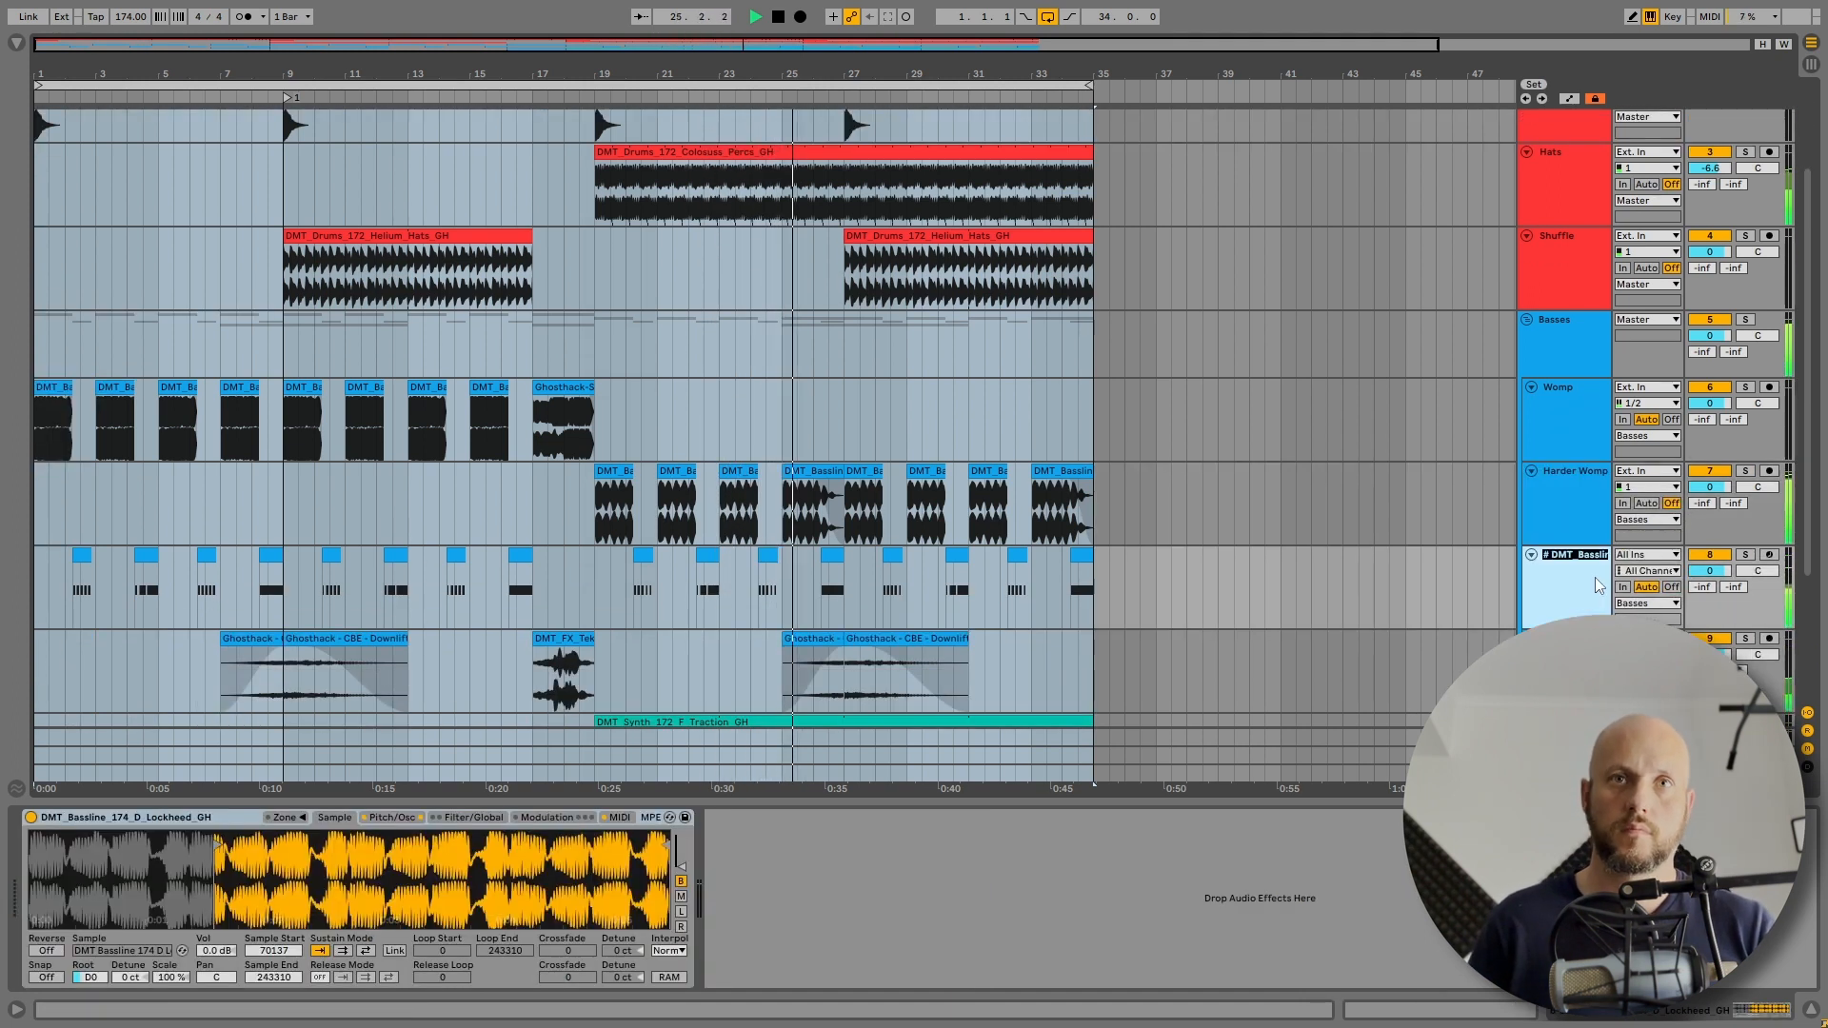
type("Response")
key("Return")
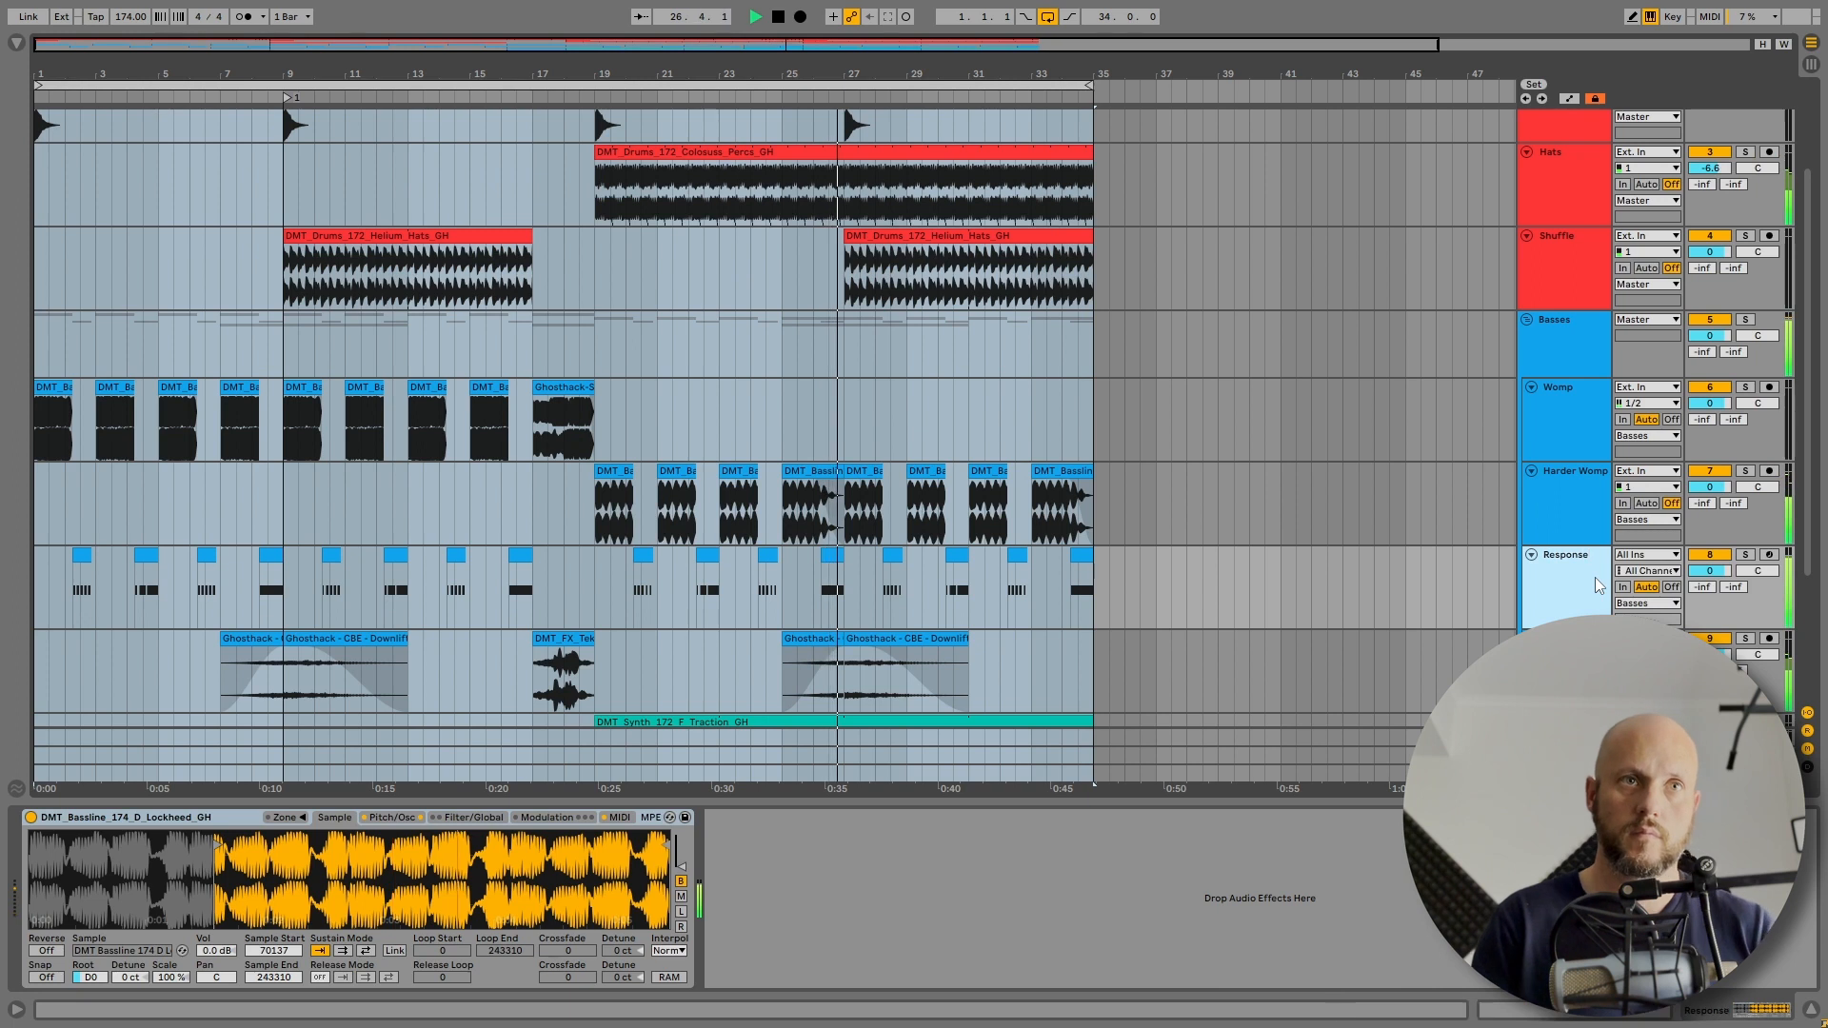
key("Down")
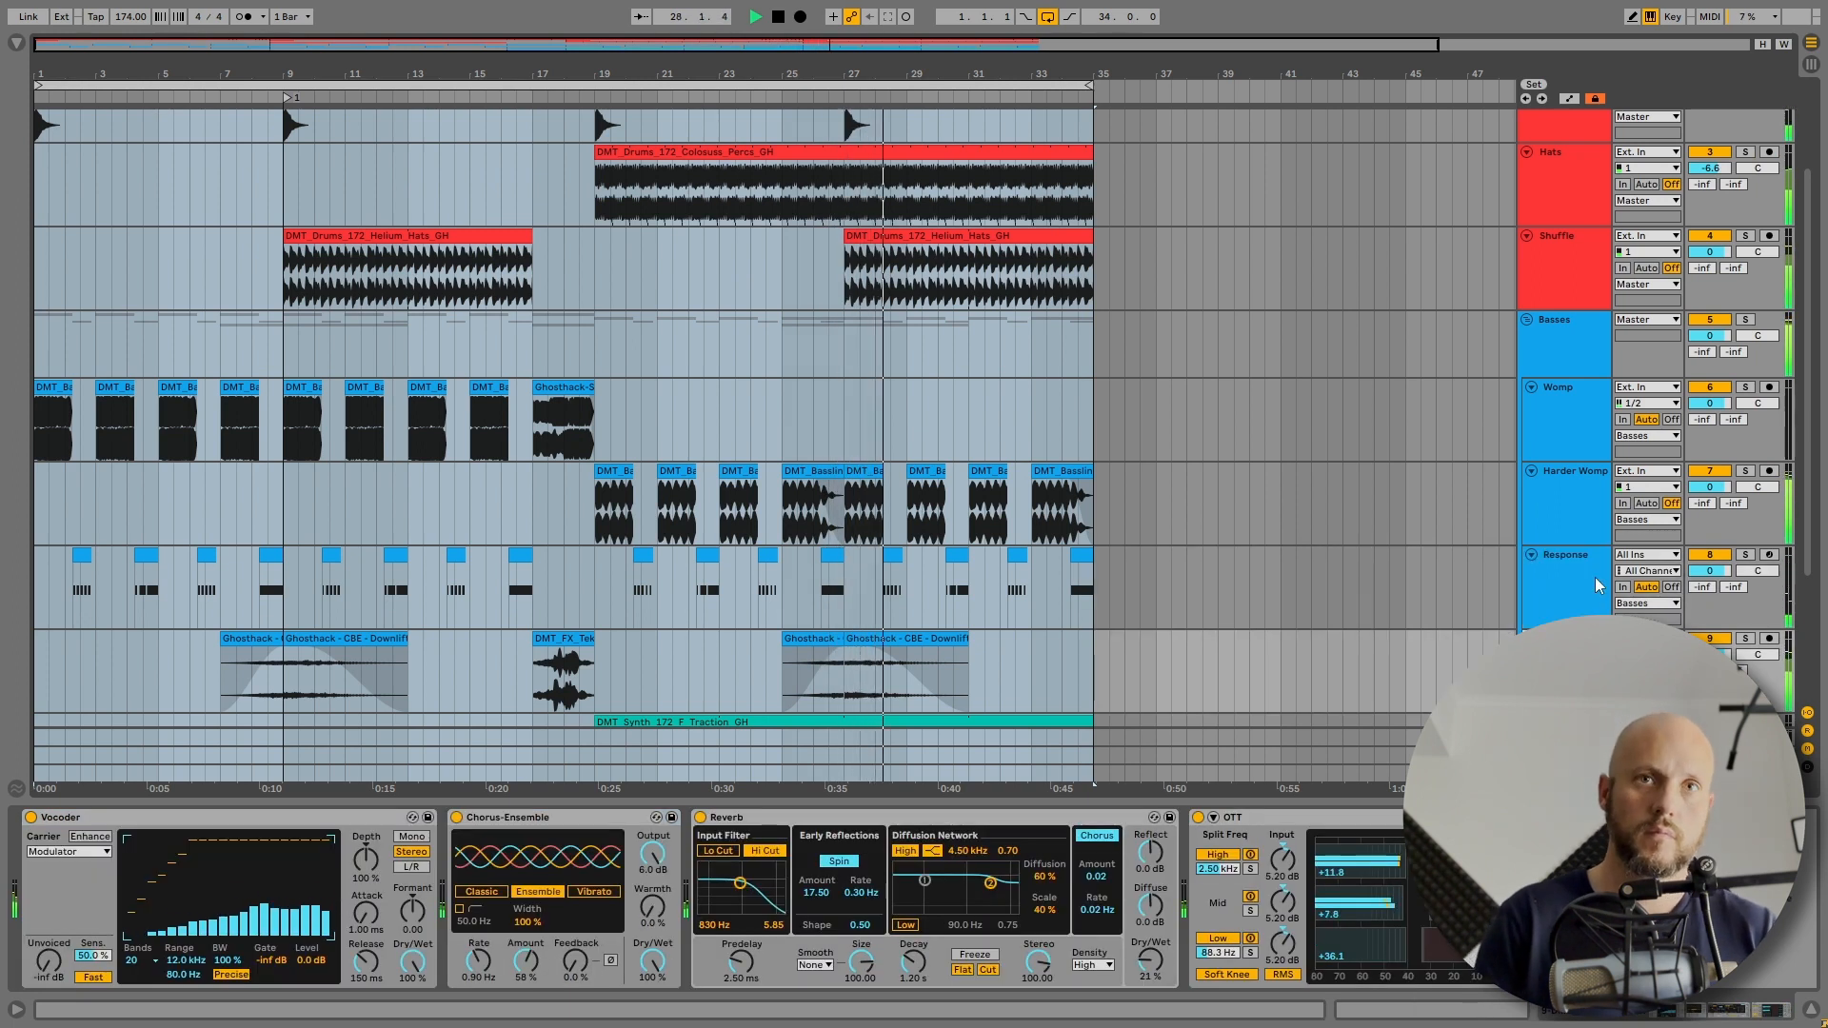
- Rename the Traction synth track as Lead and the Reinforcer bassline track as Synth
scroll(1596, 577, "down", 3)
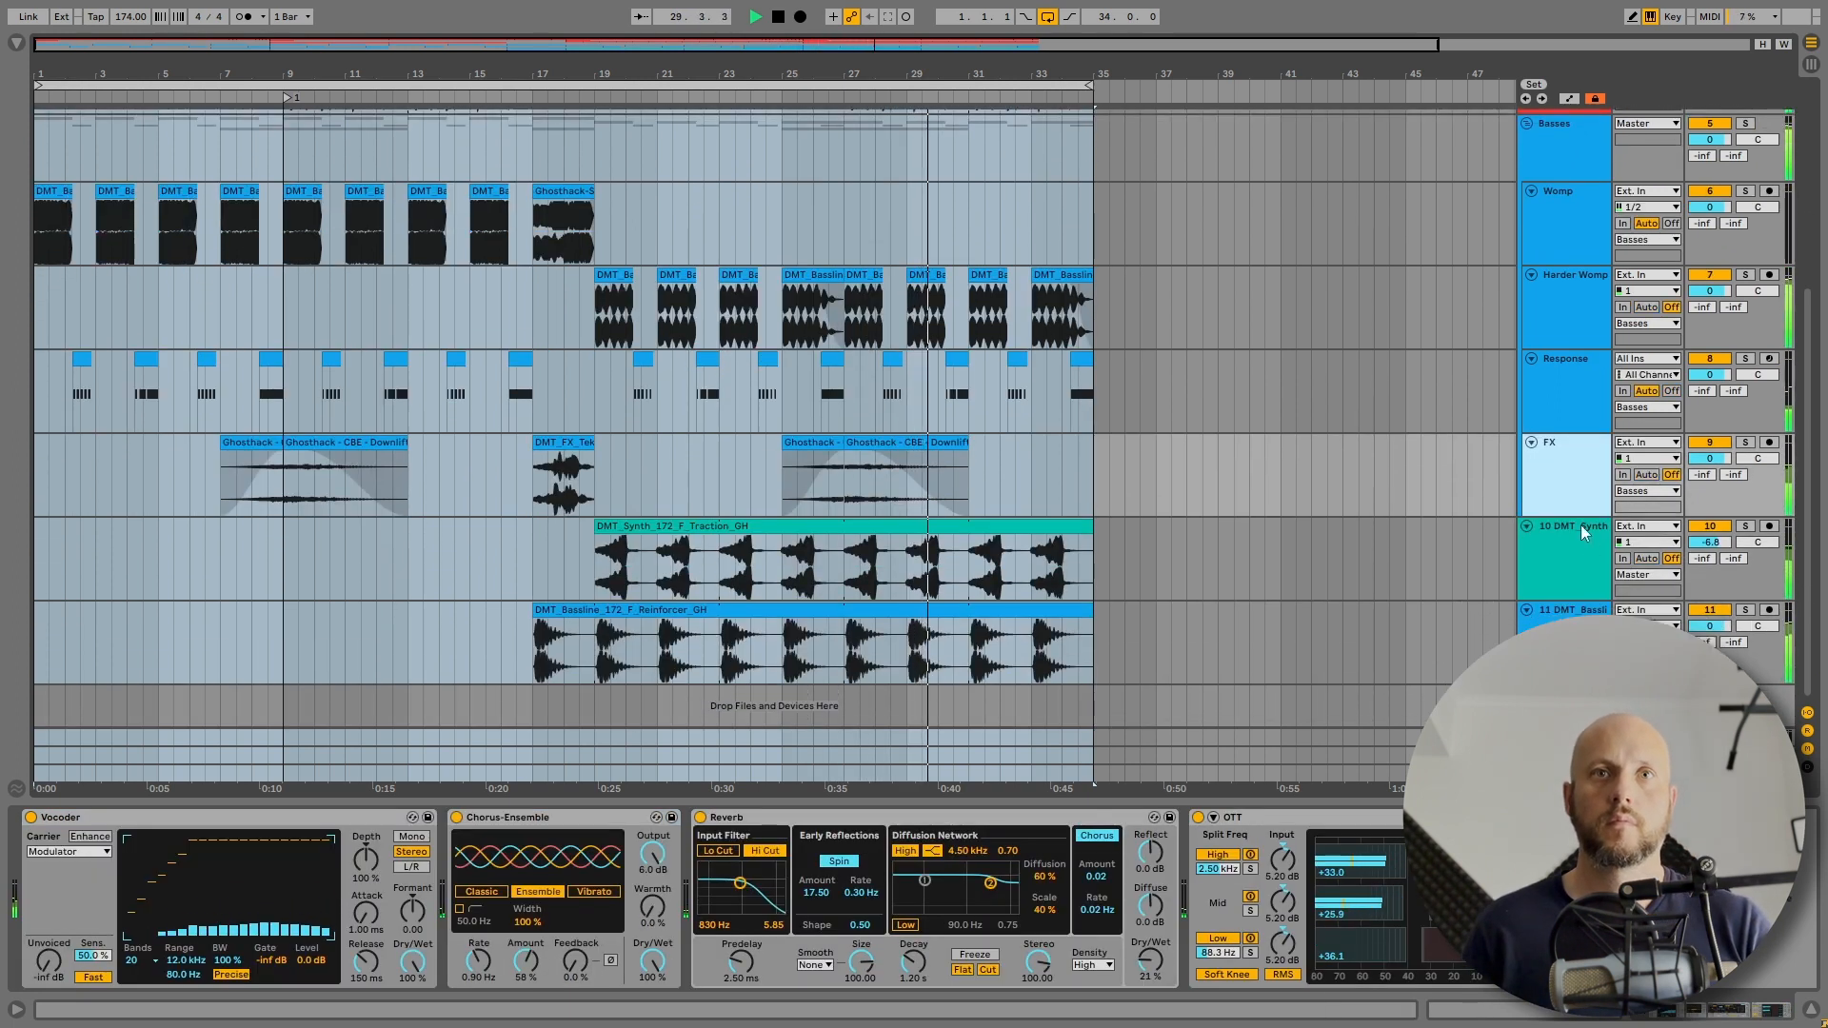
left_click(1565, 545)
key("ctrl+r")
type("Lea")
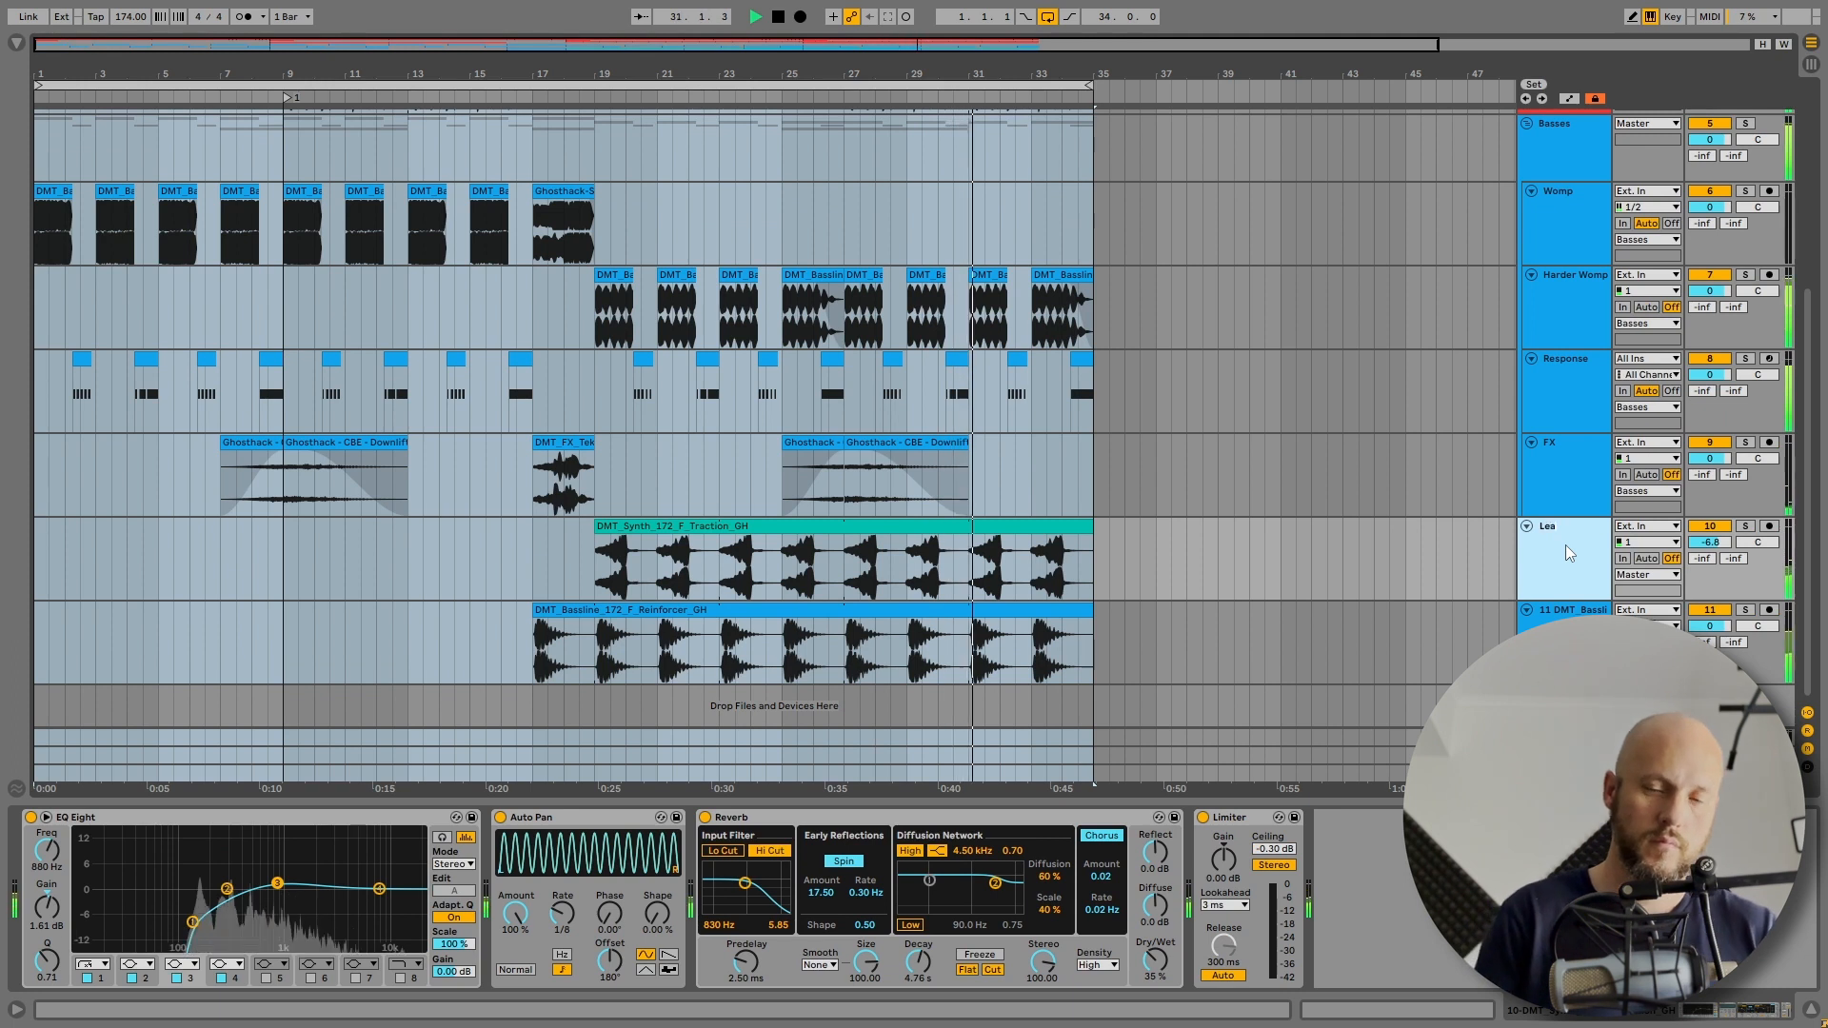
type("d")
key("Tab")
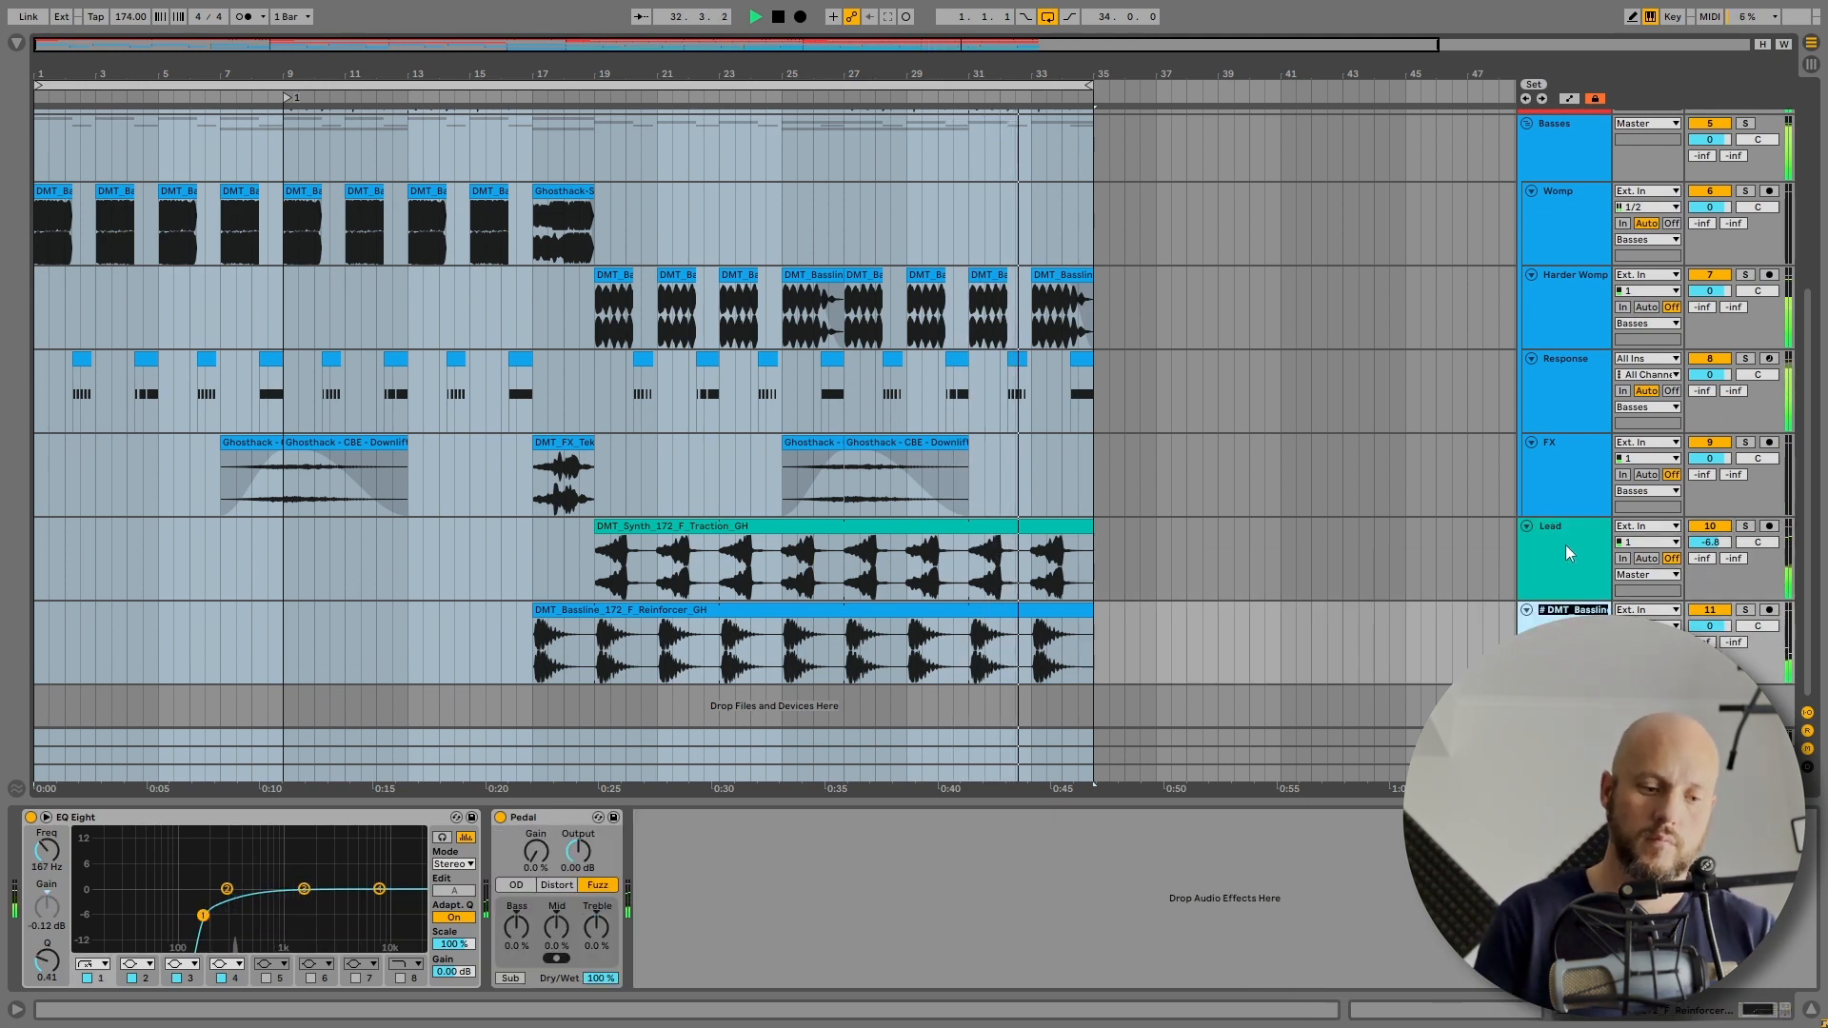
type("Synth")
left_click(1546, 466)
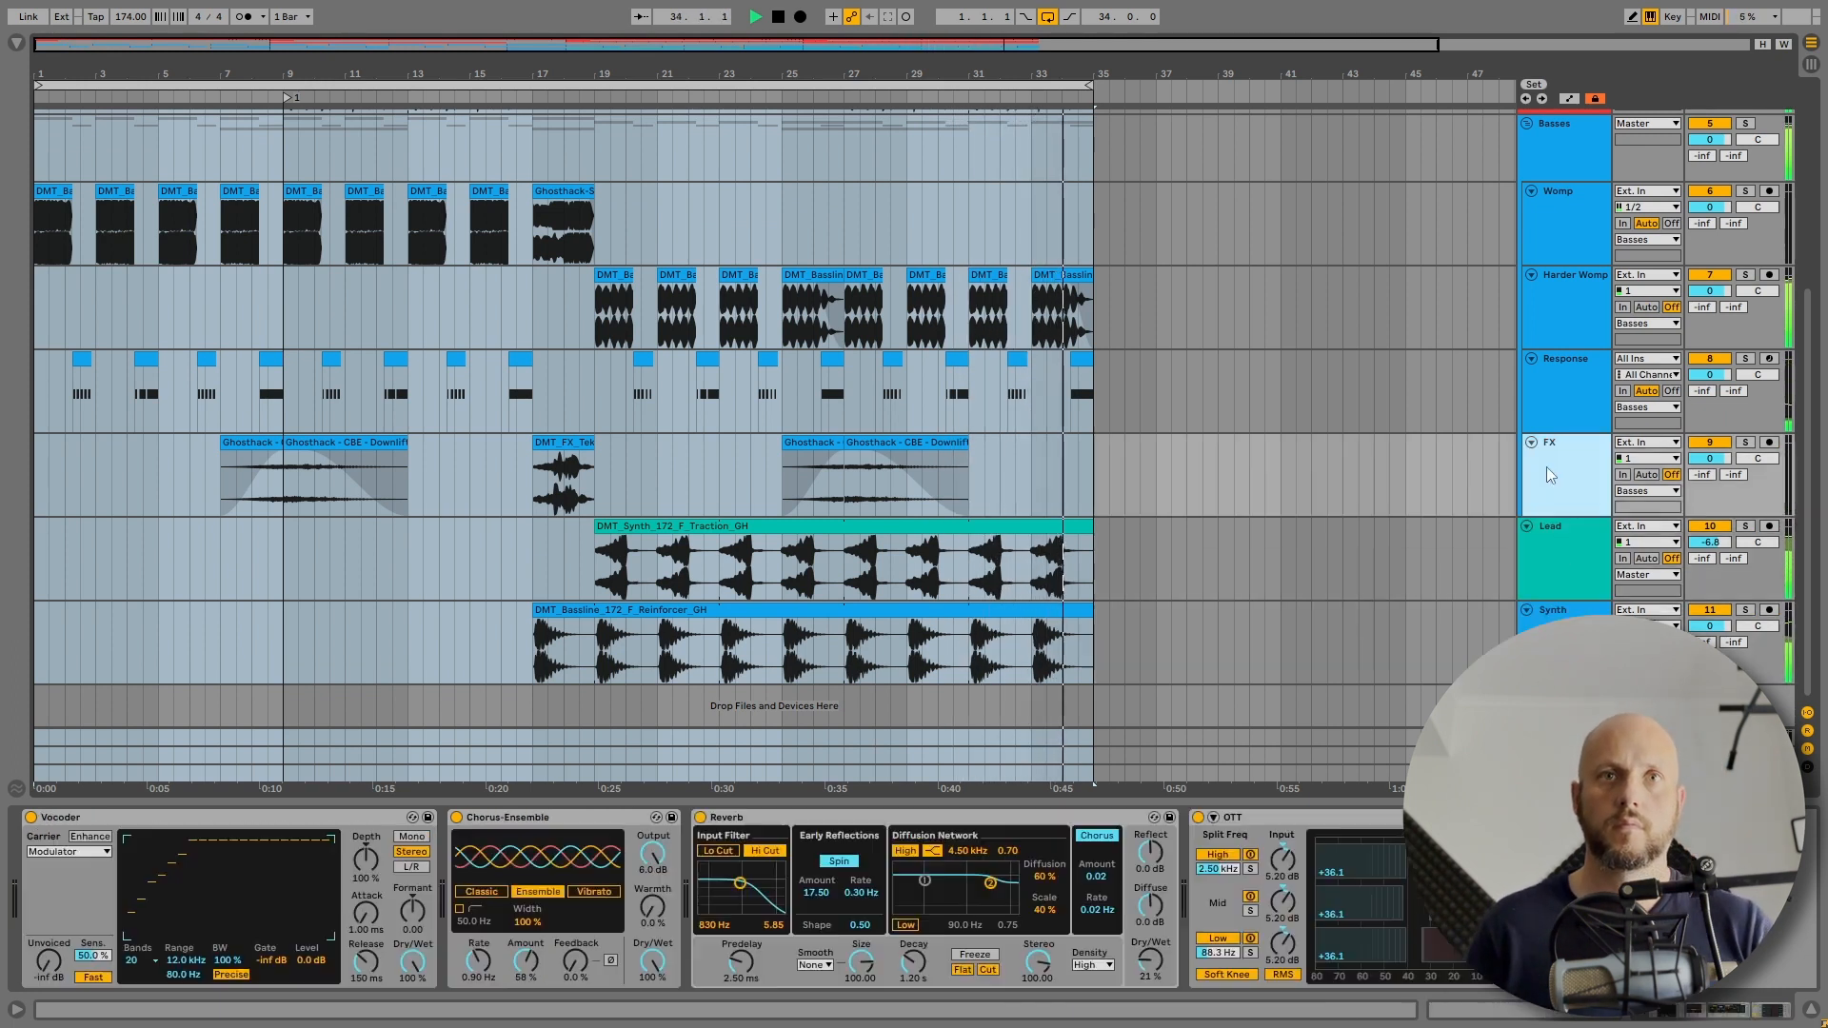